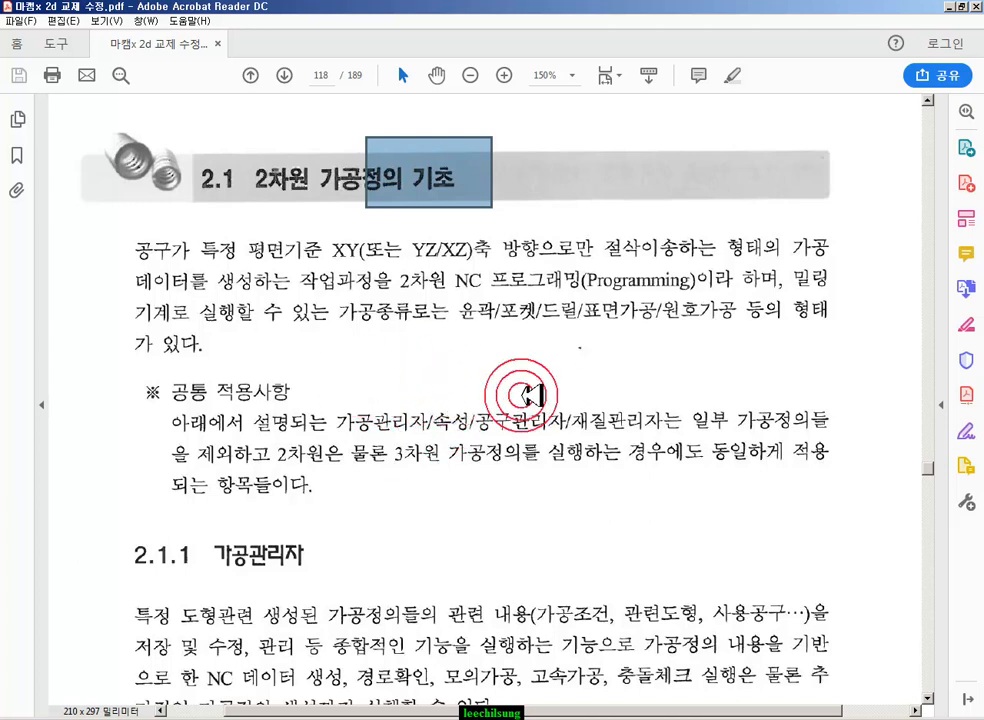
- Read section 2.1 on 2D toolpath basics, covering the machining types and the common application notes
{"action": "left_click_drag", "start_coordinate": [122, 240], "coordinate": [853, 266]}
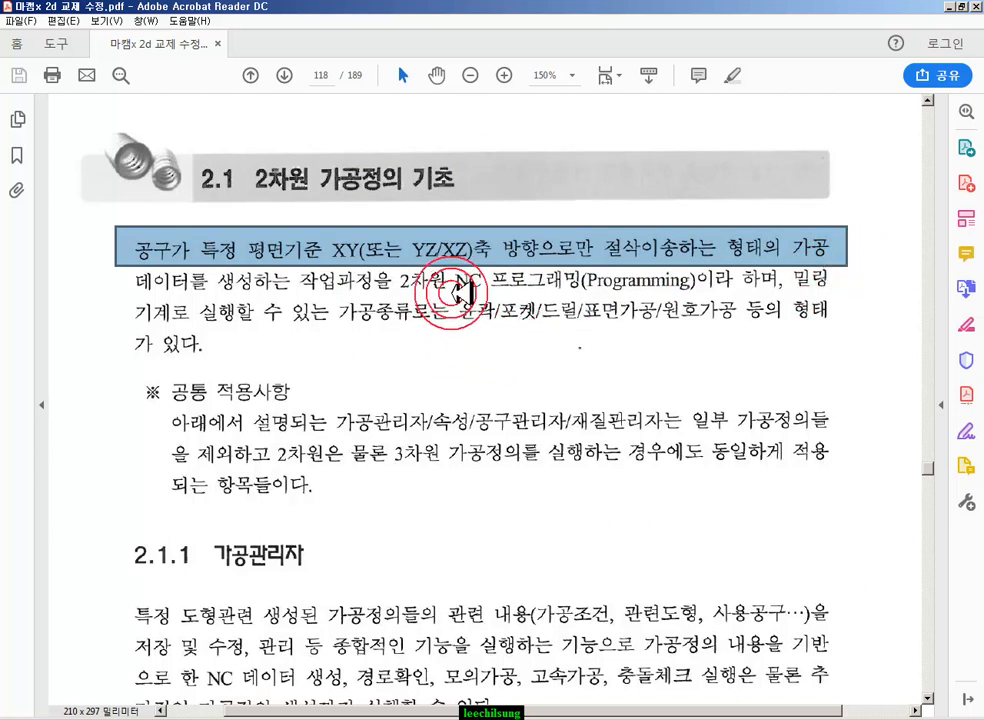
{"action": "left_click_drag", "start_coordinate": [487, 309], "coordinate": [750, 332]}
{"action": "scroll", "coordinate": [380, 367], "scroll_direction": "down", "scroll_amount": 2}
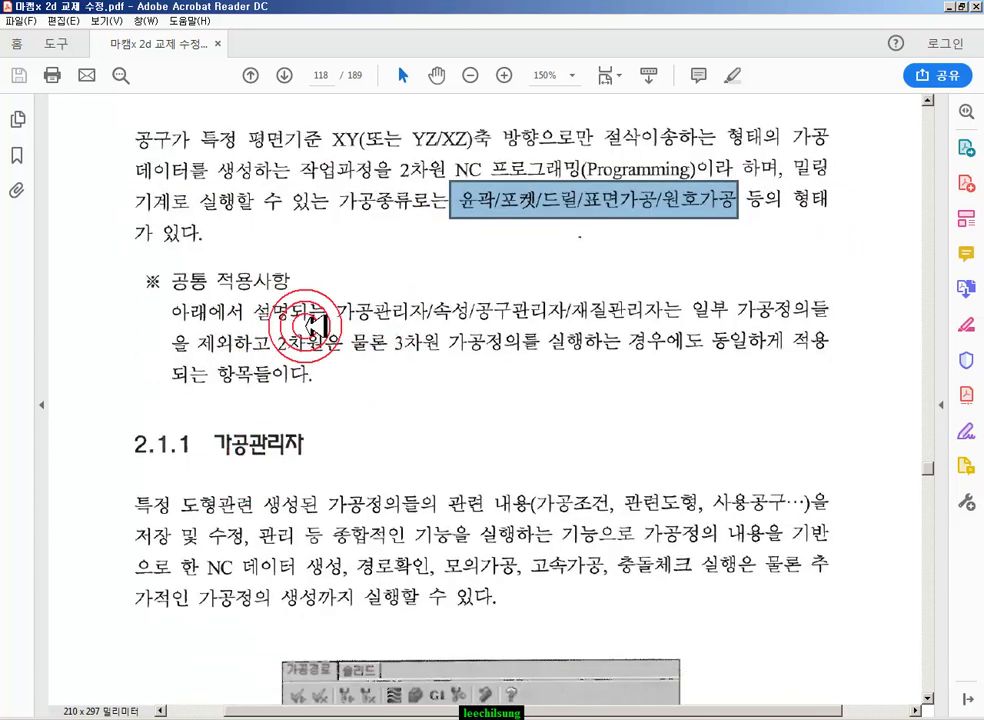
{"action": "left_click_drag", "start_coordinate": [276, 342], "coordinate": [541, 353]}
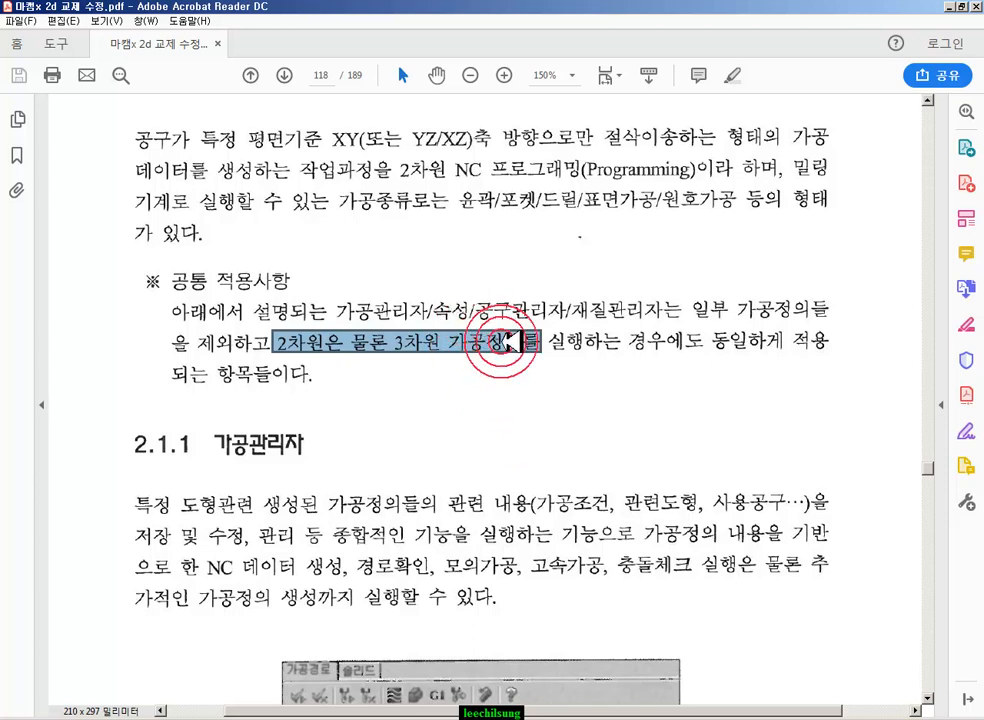
{"action": "scroll", "coordinate": [627, 297], "scroll_direction": "down", "scroll_amount": 3}
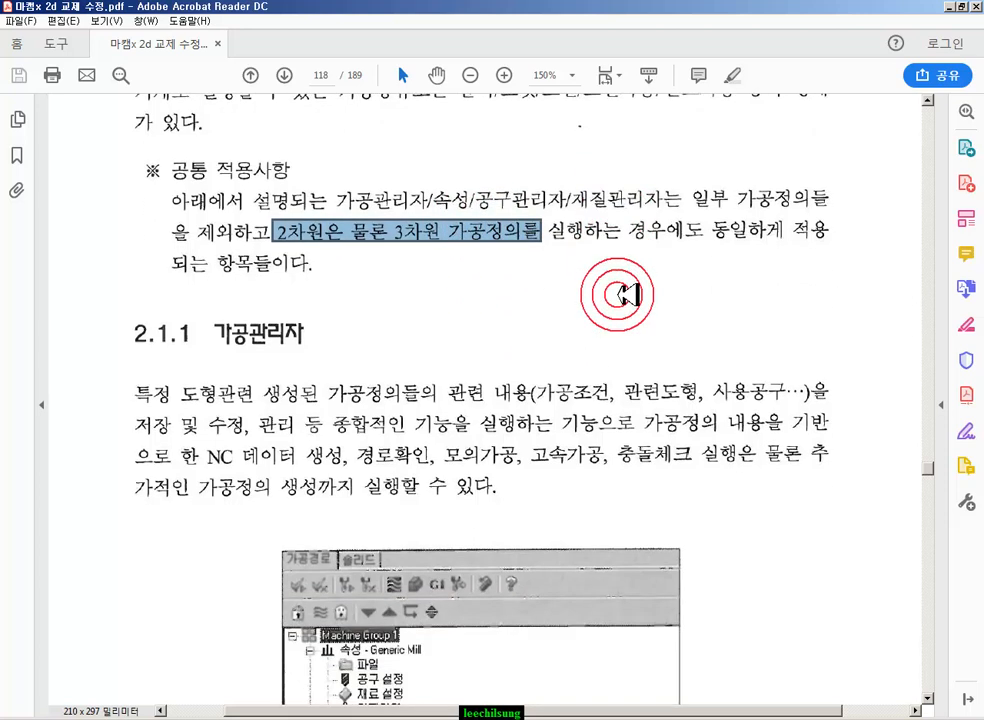
- Read section 2.1.1 on the toolpath manager and examine the figure of its window
{"action": "scroll", "coordinate": [637, 264], "scroll_direction": "down", "scroll_amount": 3}
{"action": "left_click_drag", "start_coordinate": [211, 187], "coordinate": [335, 249]}
{"action": "scroll", "coordinate": [340, 277], "scroll_direction": "down", "scroll_amount": 1}
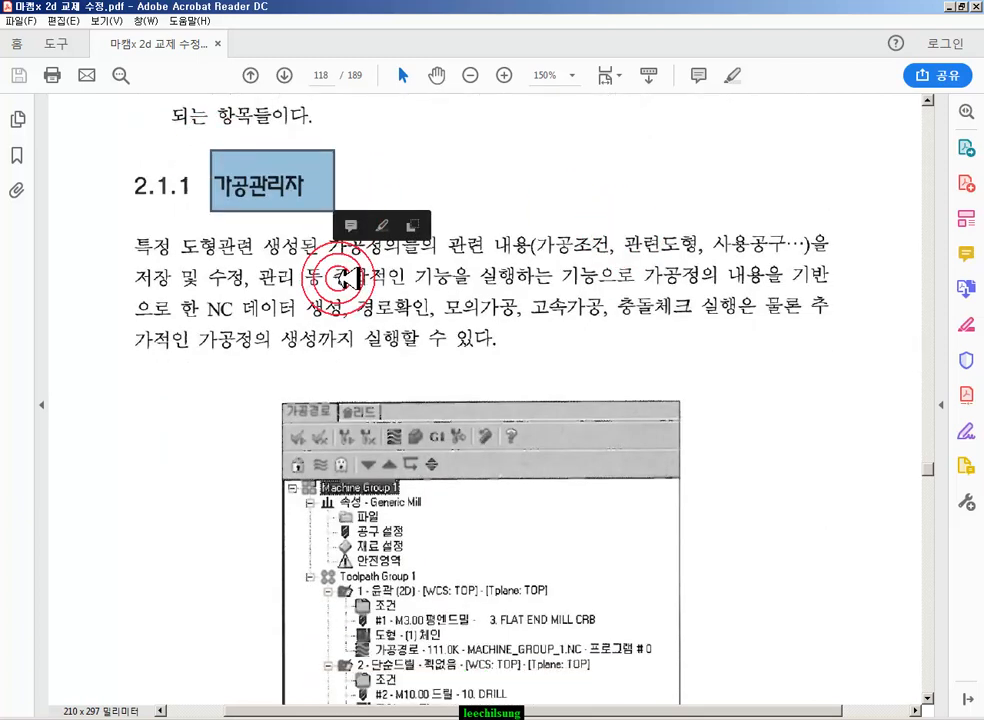
{"action": "left_click_drag", "start_coordinate": [176, 226], "coordinate": [815, 263]}
{"action": "left_click_drag", "start_coordinate": [190, 293], "coordinate": [683, 262]}
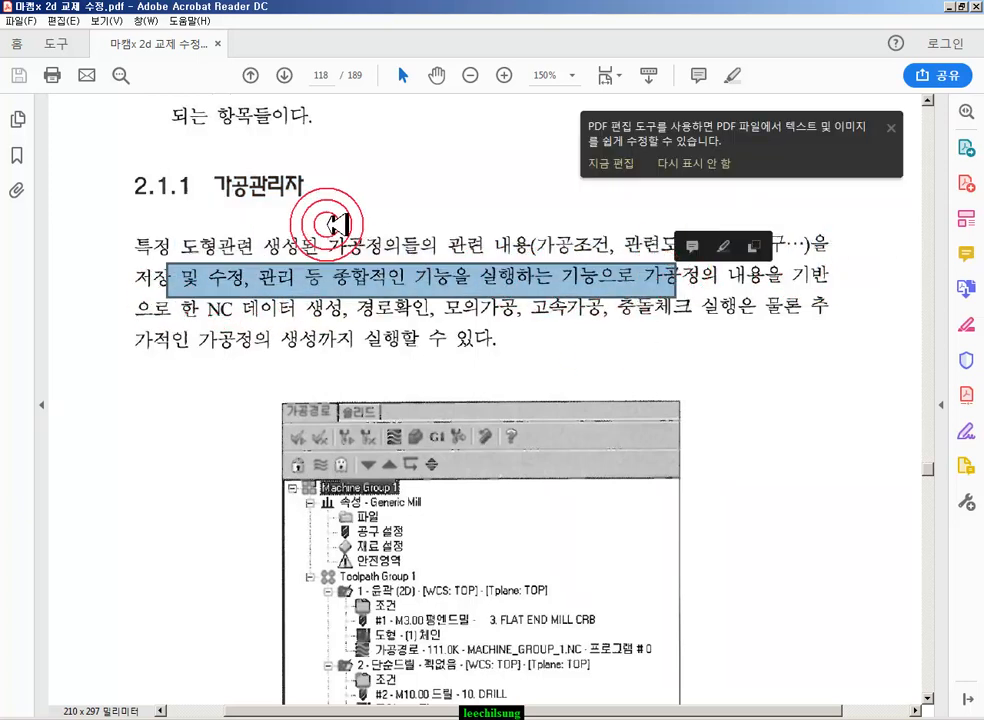
{"action": "scroll", "coordinate": [470, 358], "scroll_direction": "down", "scroll_amount": 3}
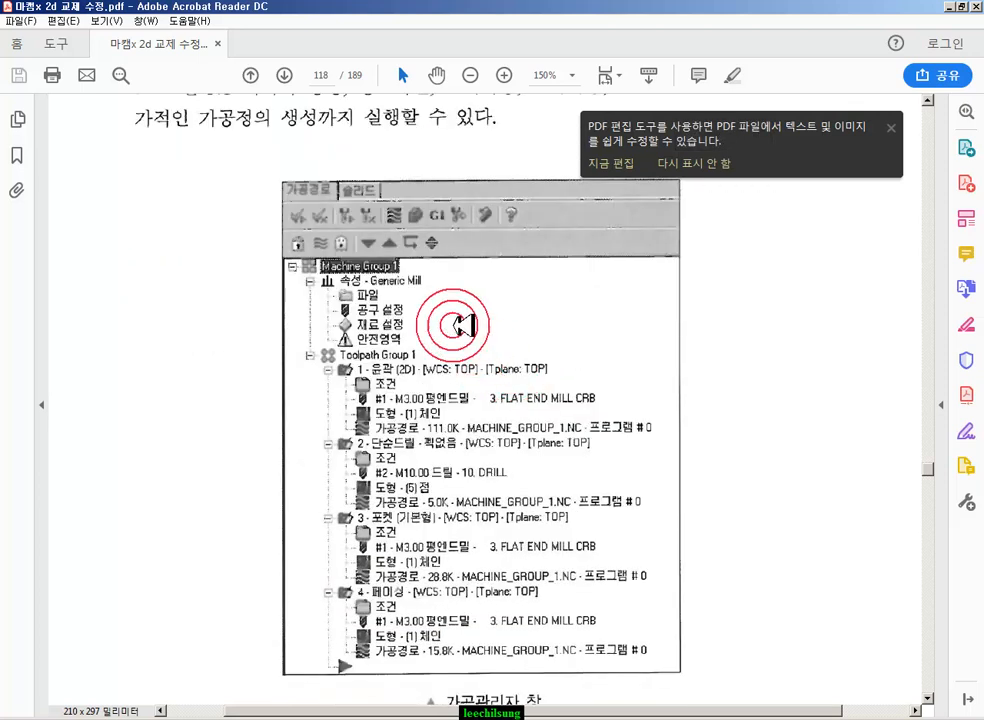
{"action": "left_click_drag", "start_coordinate": [268, 175], "coordinate": [703, 659]}
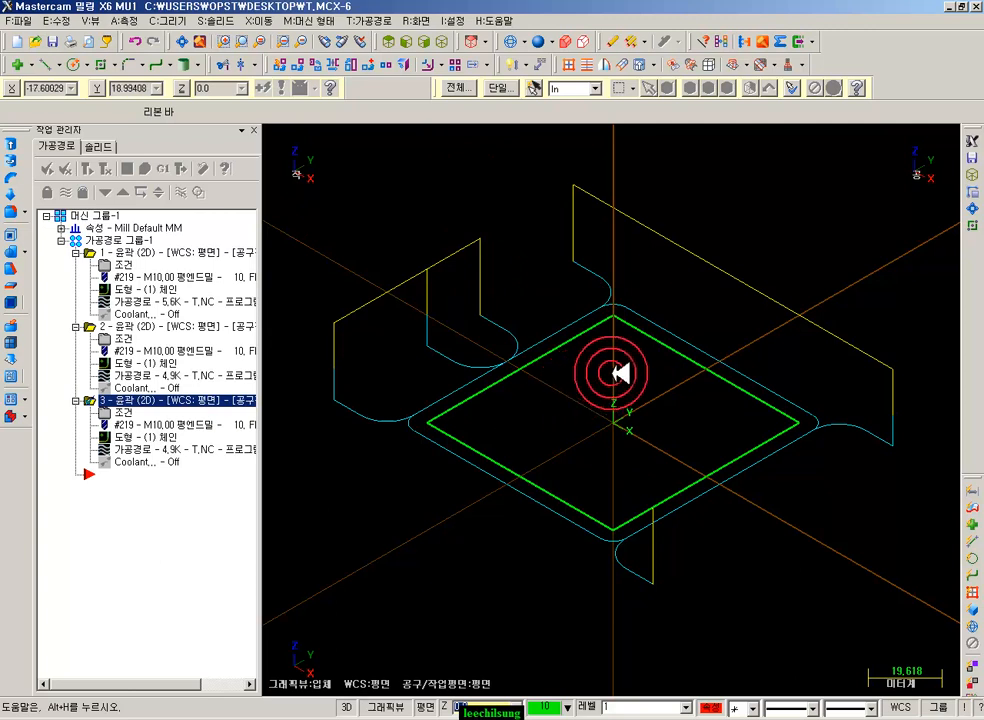
- Switch to Mastercam, widen the operations manager to view the contour operations, and start a new file with the manager narrowed again
{"action": "left_click_drag", "start_coordinate": [262, 563], "coordinate": [407, 533]}
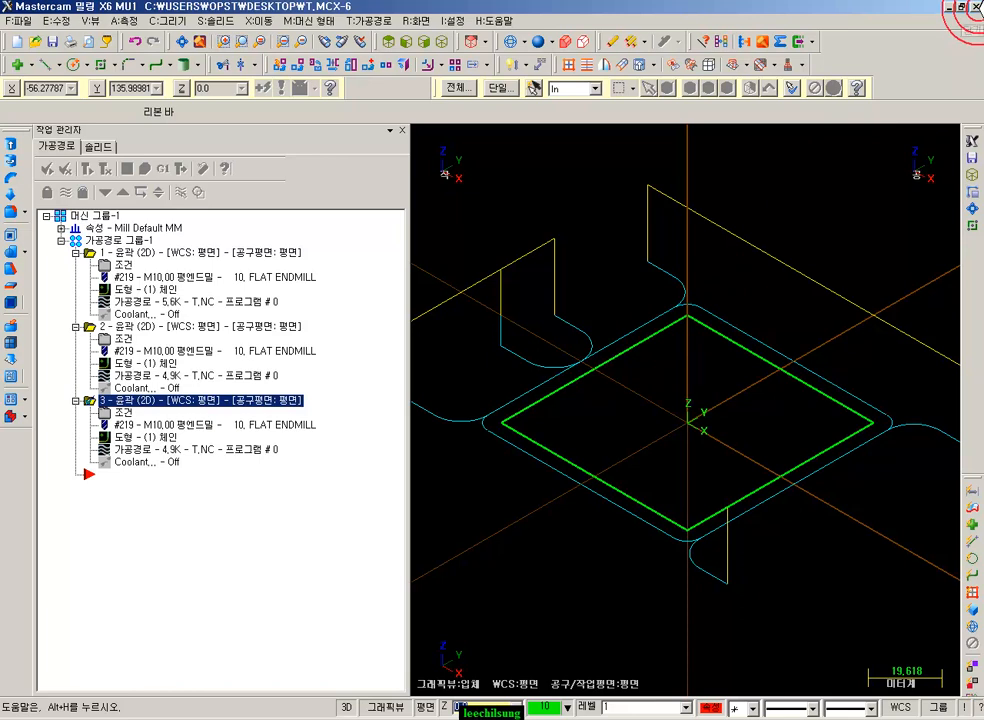
{"action": "left_click", "coordinate": [17, 42]}
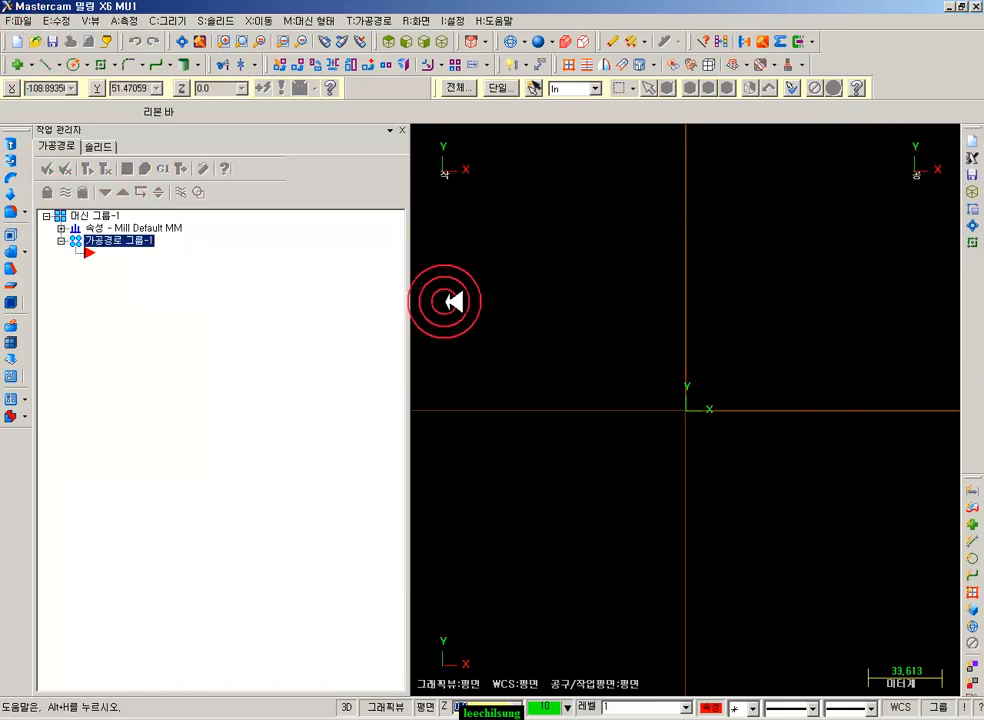
{"action": "left_click_drag", "start_coordinate": [410, 335], "coordinate": [298, 337]}
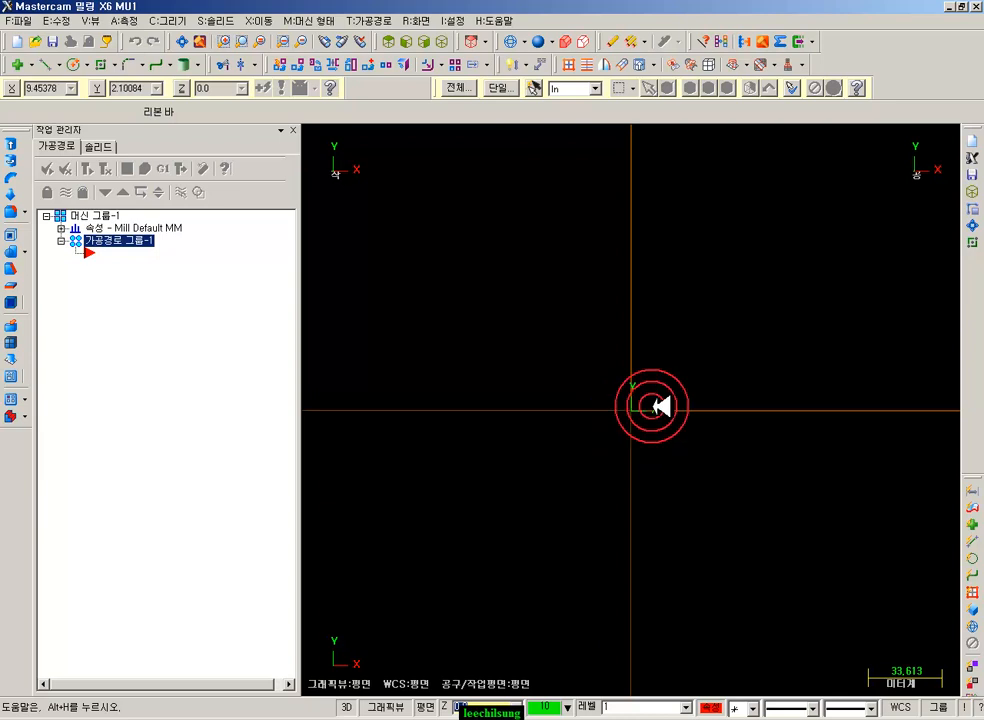
- Exit and restart Mastercam, cancelling the launch of an additional instance
{"action": "left_click", "coordinate": [975, 6]}
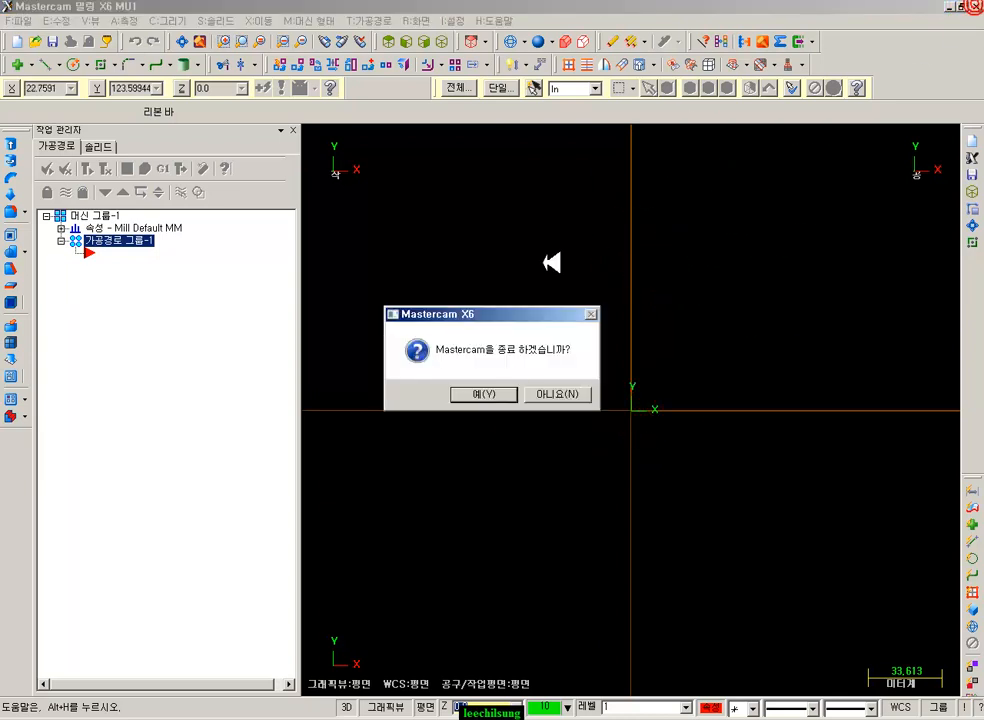
{"action": "left_click", "coordinate": [479, 392]}
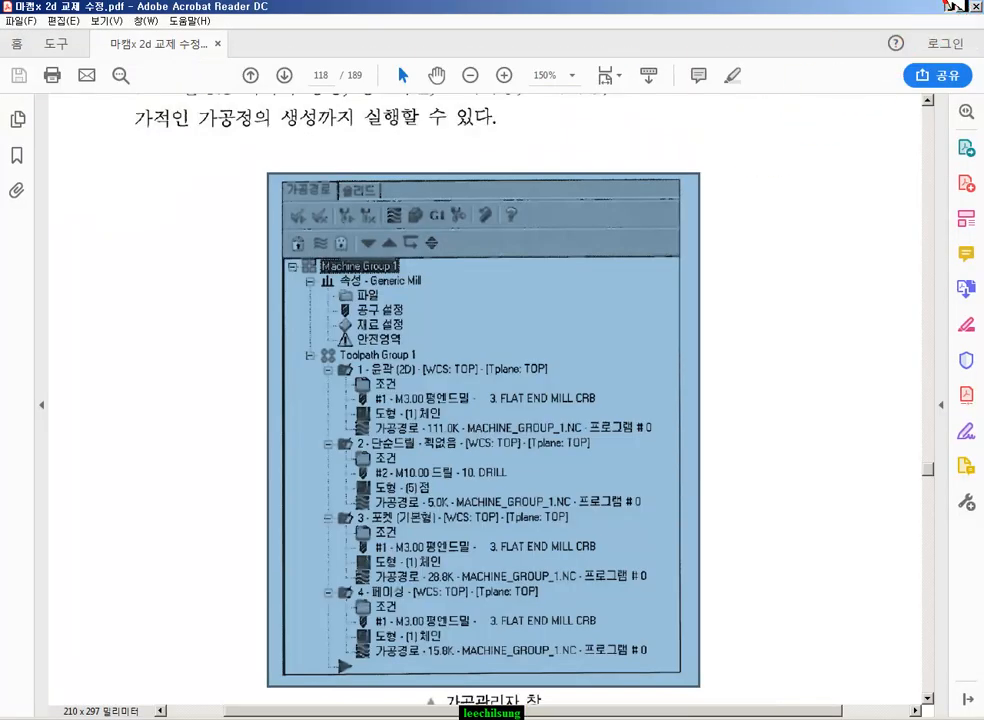
{"action": "left_click", "coordinate": [952, 6]}
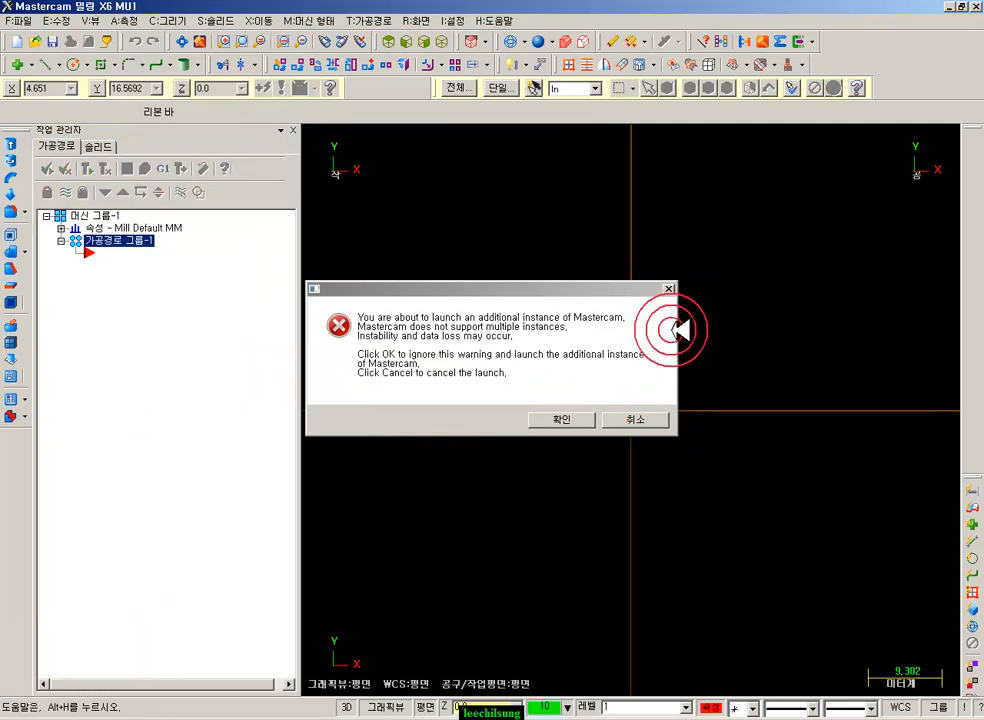
{"action": "left_click", "coordinate": [660, 421]}
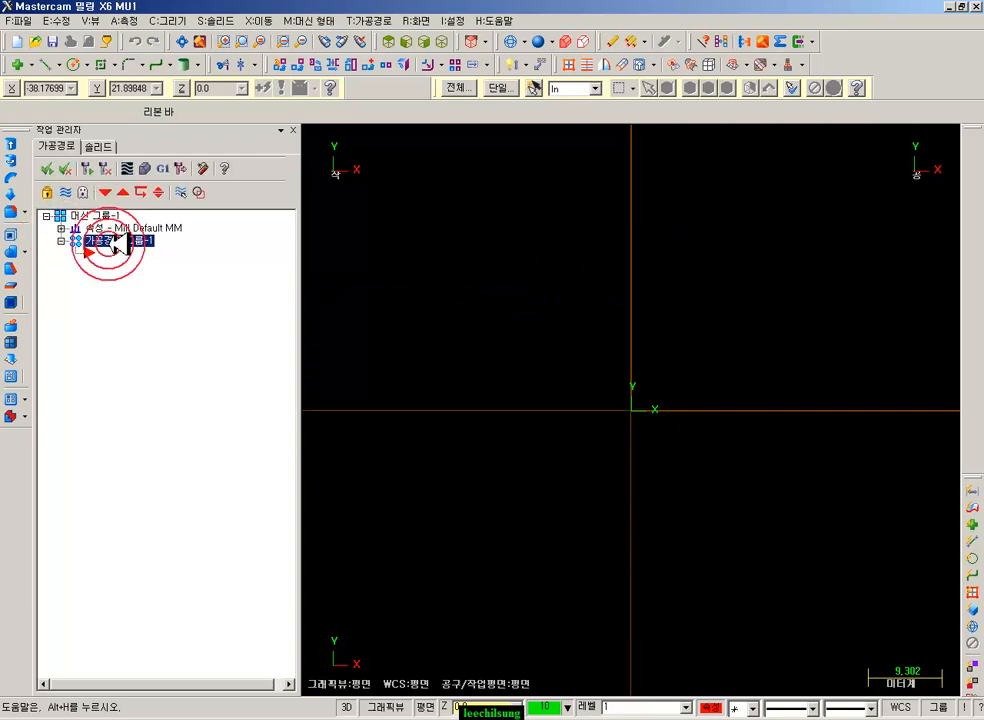
- Expand the machine group's properties and examine the startup product setting in the system configuration, leaving the configuration without saving
{"action": "left_click", "coordinate": [60, 227]}
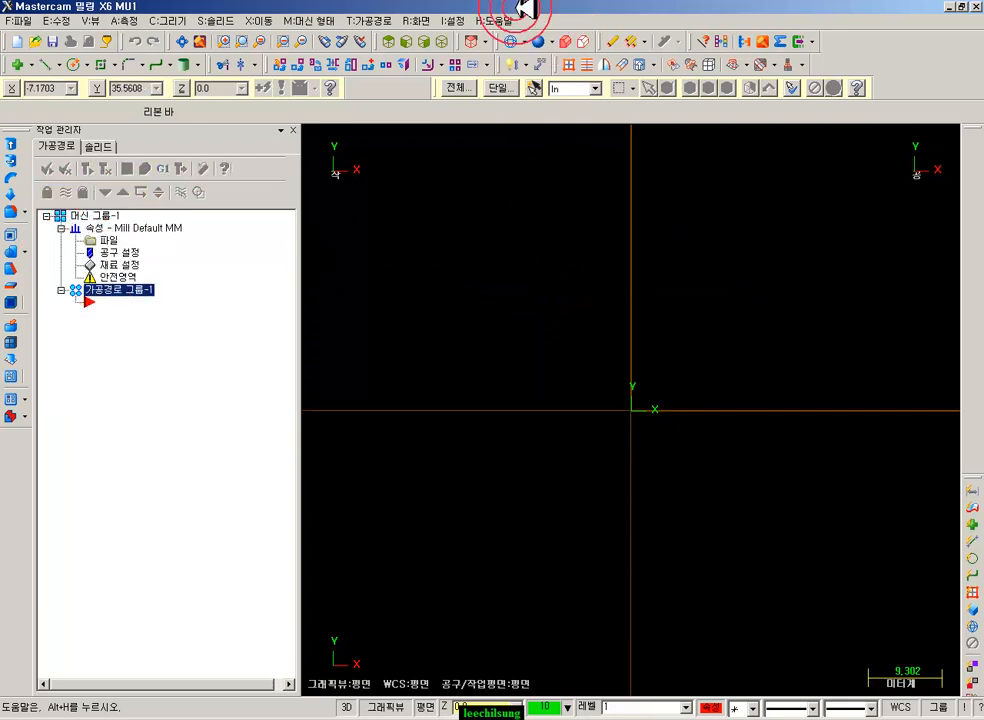
{"action": "left_click", "coordinate": [460, 20]}
{"action": "left_click", "coordinate": [470, 36]}
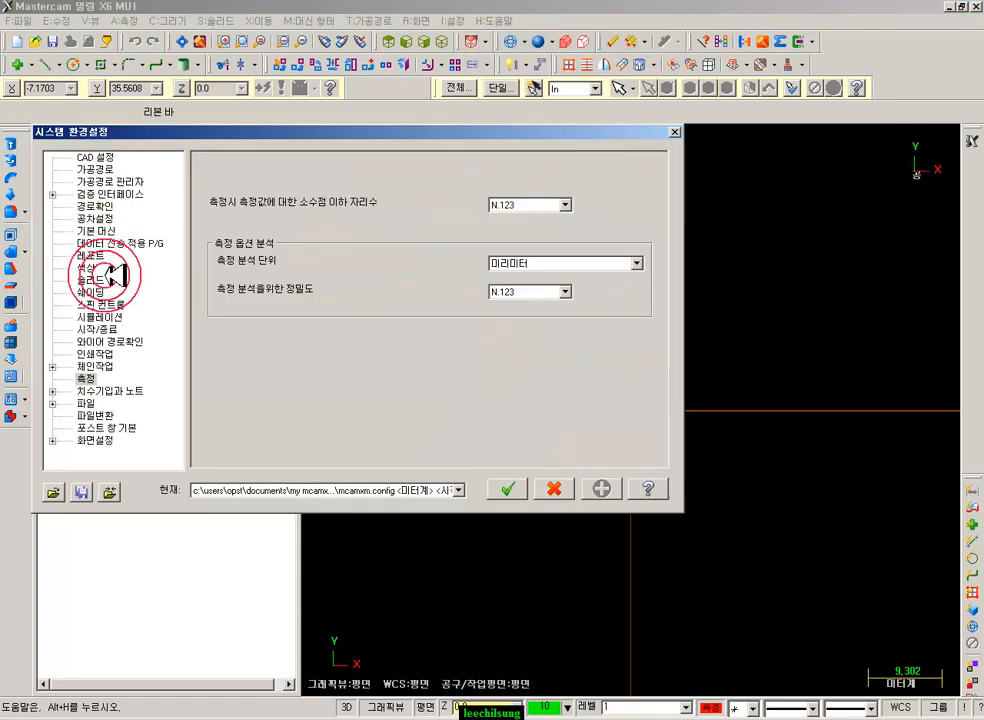
{"action": "left_click", "coordinate": [100, 329]}
{"action": "left_click", "coordinate": [297, 321]}
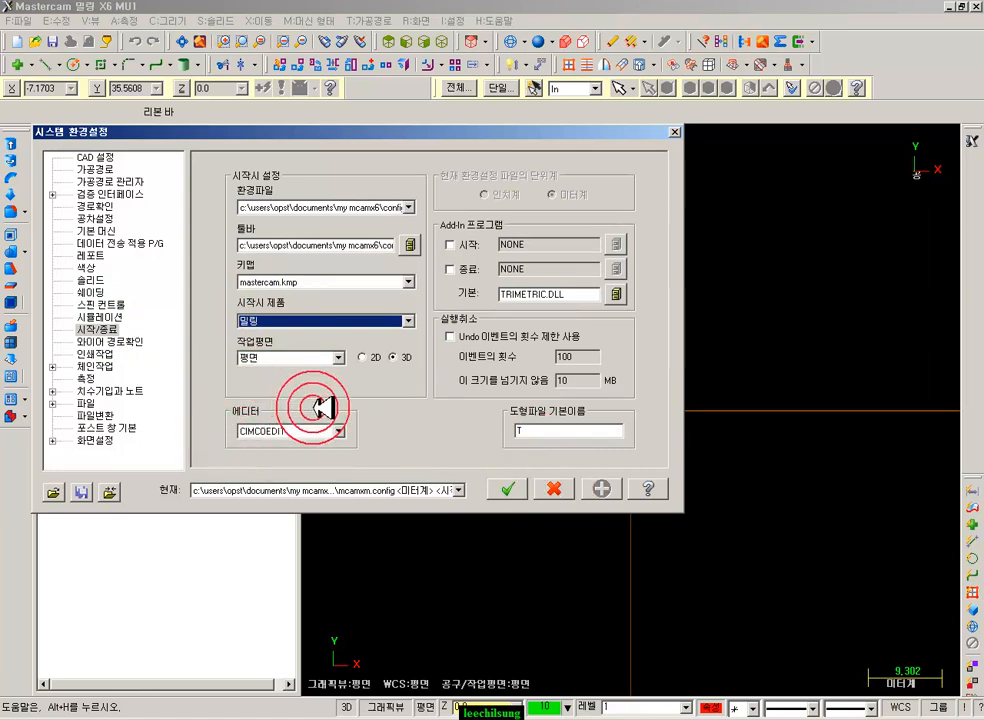
{"action": "left_click", "coordinate": [556, 484]}
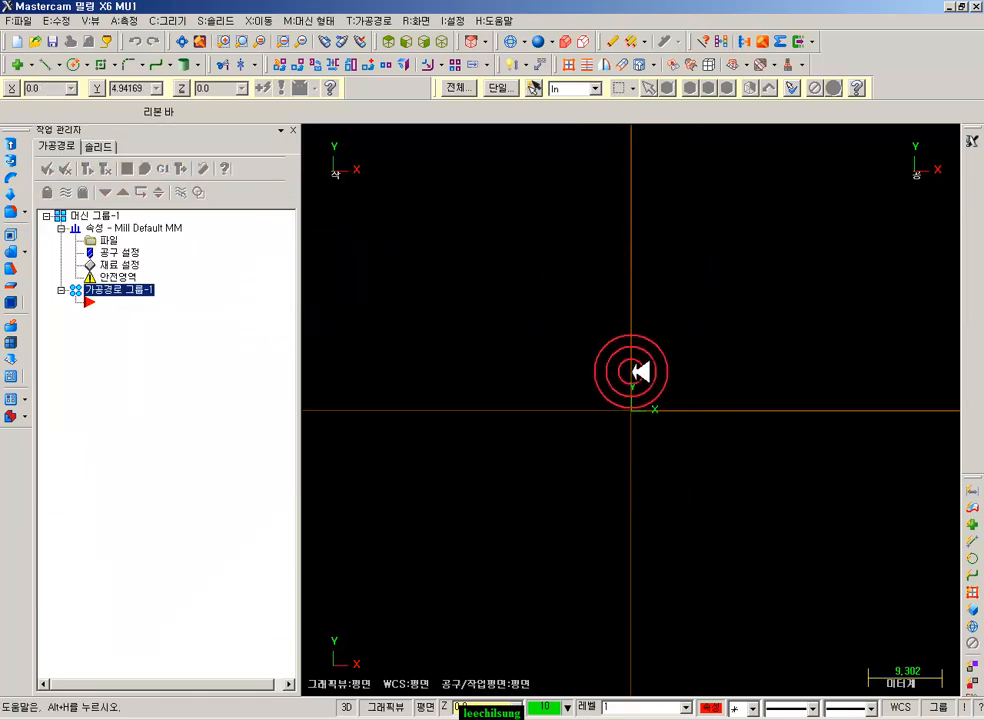
- Draw a 70 x 70 mm rectangle centred on the origin in the top plane
{"action": "middle_click_drag", "start_coordinate": [635, 378], "coordinate": [682, 361]}
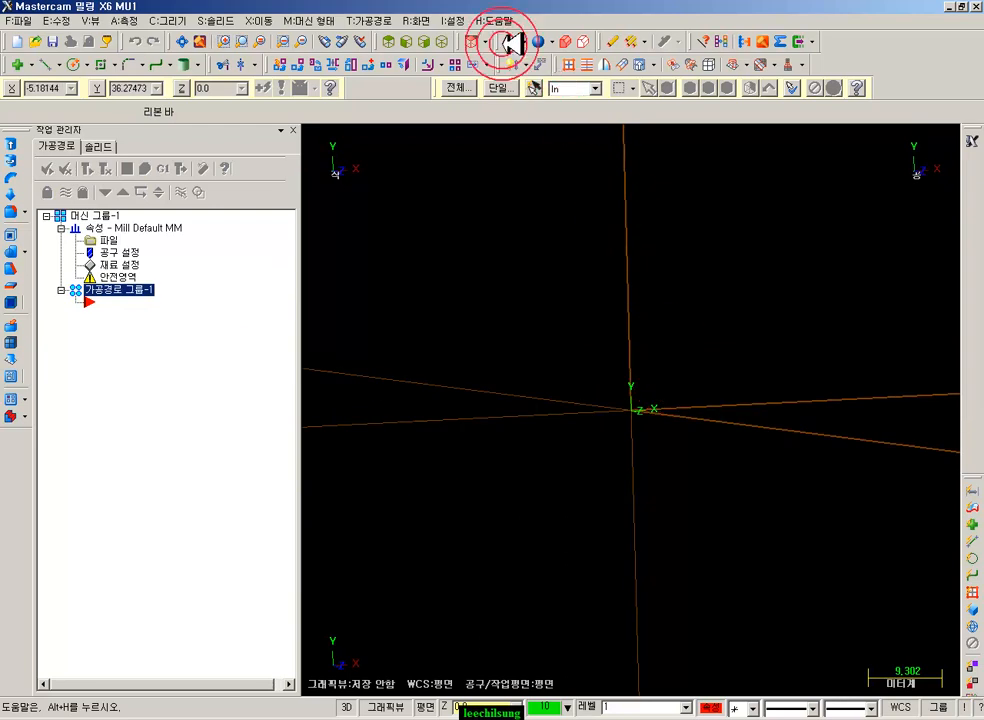
{"action": "left_click", "coordinate": [405, 43]}
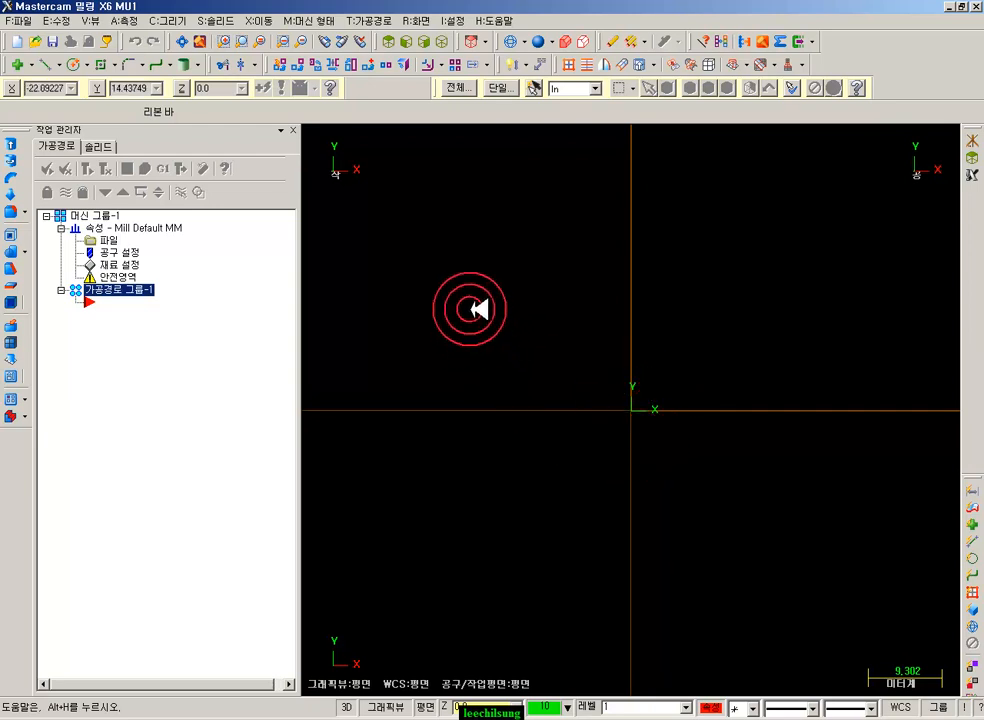
{"action": "left_click", "coordinate": [103, 66]}
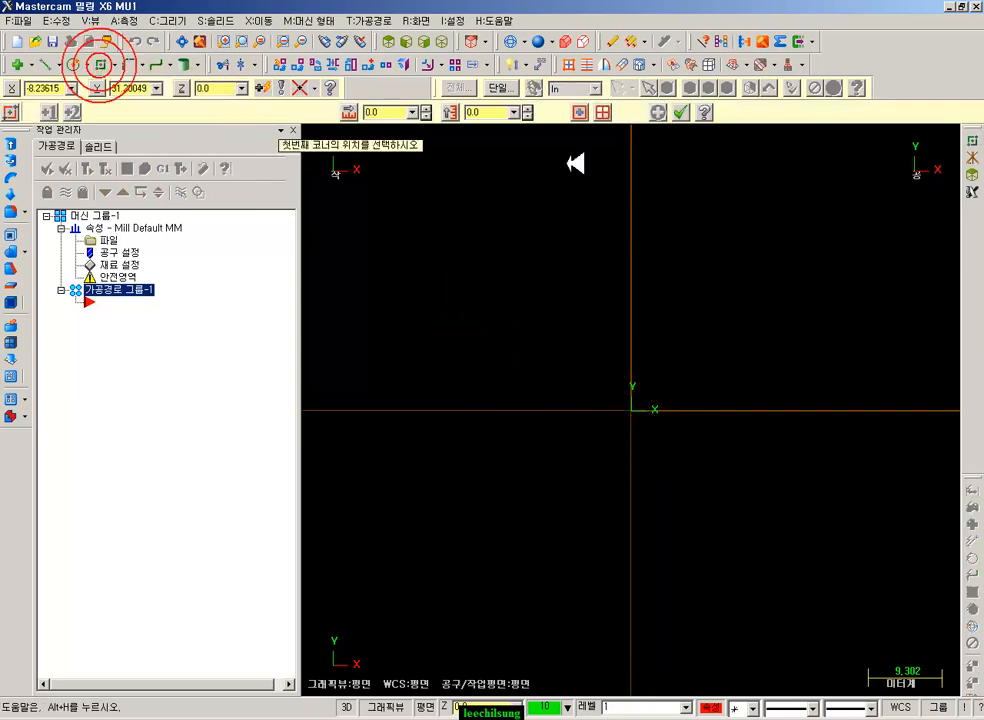
{"action": "left_click", "coordinate": [581, 111]}
{"action": "left_click", "coordinate": [632, 410]}
{"action": "left_click", "coordinate": [747, 273]}
{"action": "left_click", "coordinate": [395, 113]}
{"action": "left_click", "coordinate": [494, 112]}
{"action": "type", "text": "70"}
{"action": "key", "text": "Return"}
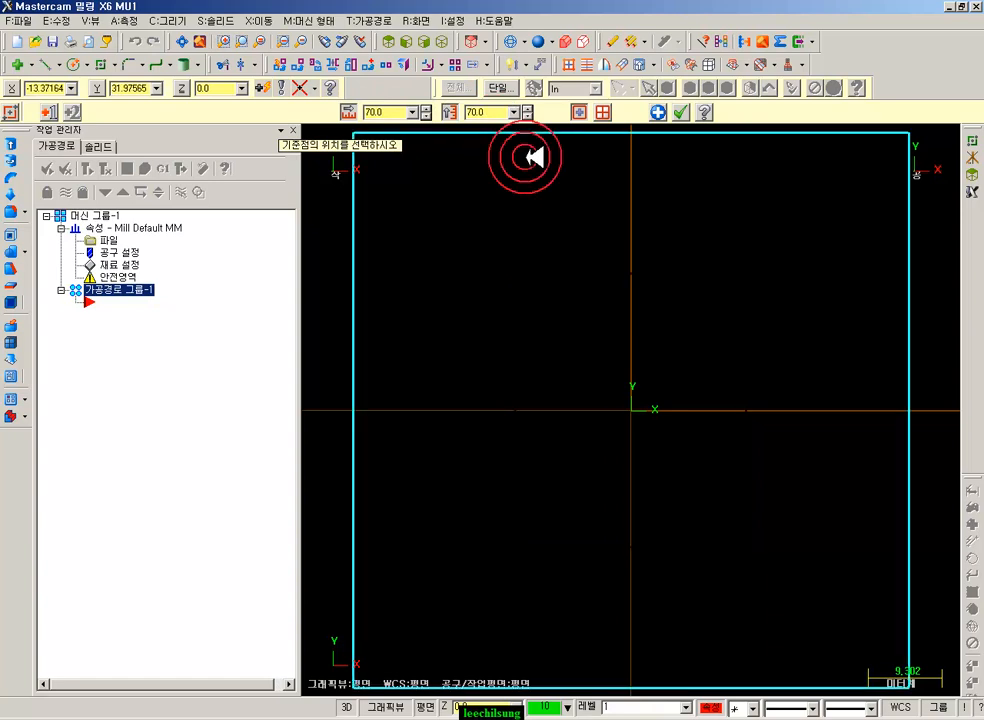
{"action": "key", "text": "alt+F1"}
{"action": "key", "text": "F2"}
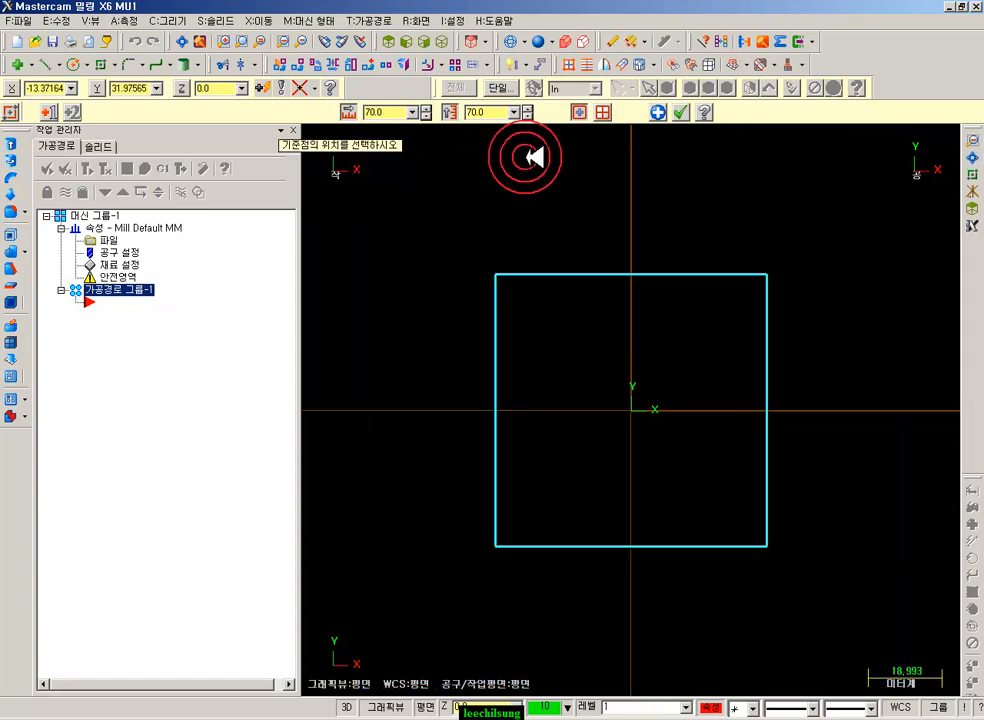
{"action": "left_click", "coordinate": [680, 112]}
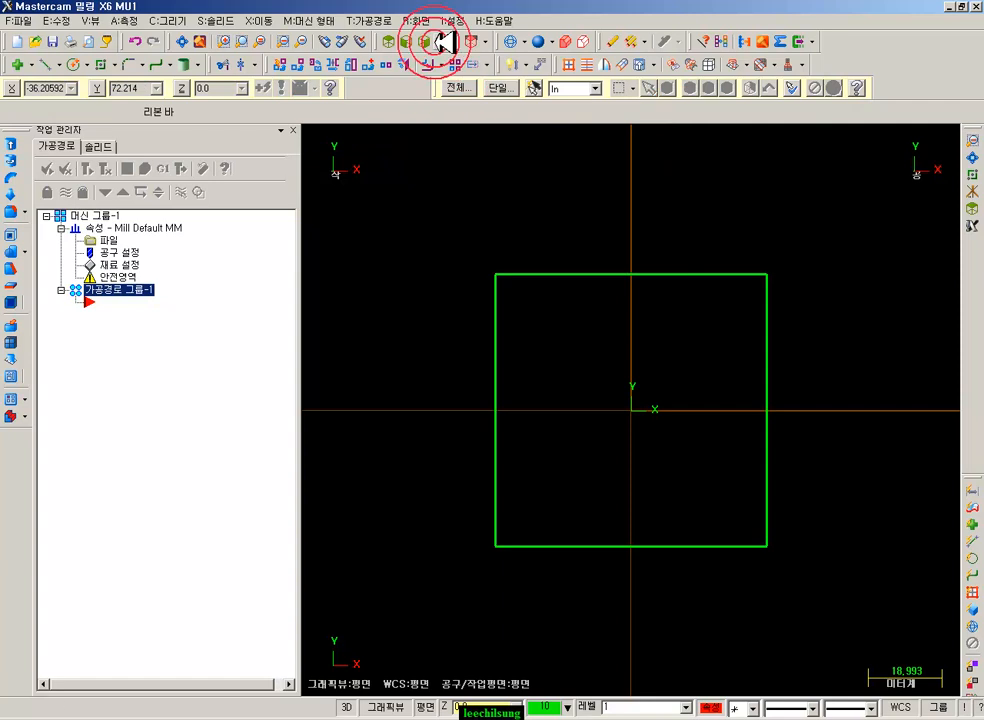
- Start a 2D contour toolpath, chain the whole square from its lower-left corner, and clear that chain selection
{"action": "left_click", "coordinate": [388, 21]}
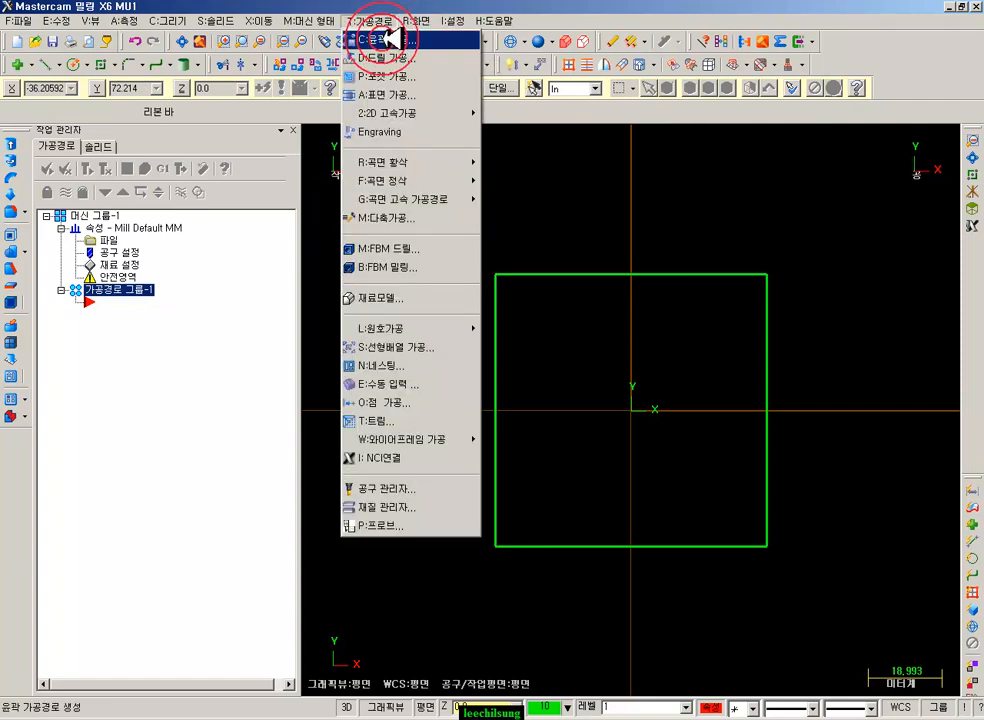
{"action": "left_click", "coordinate": [388, 40]}
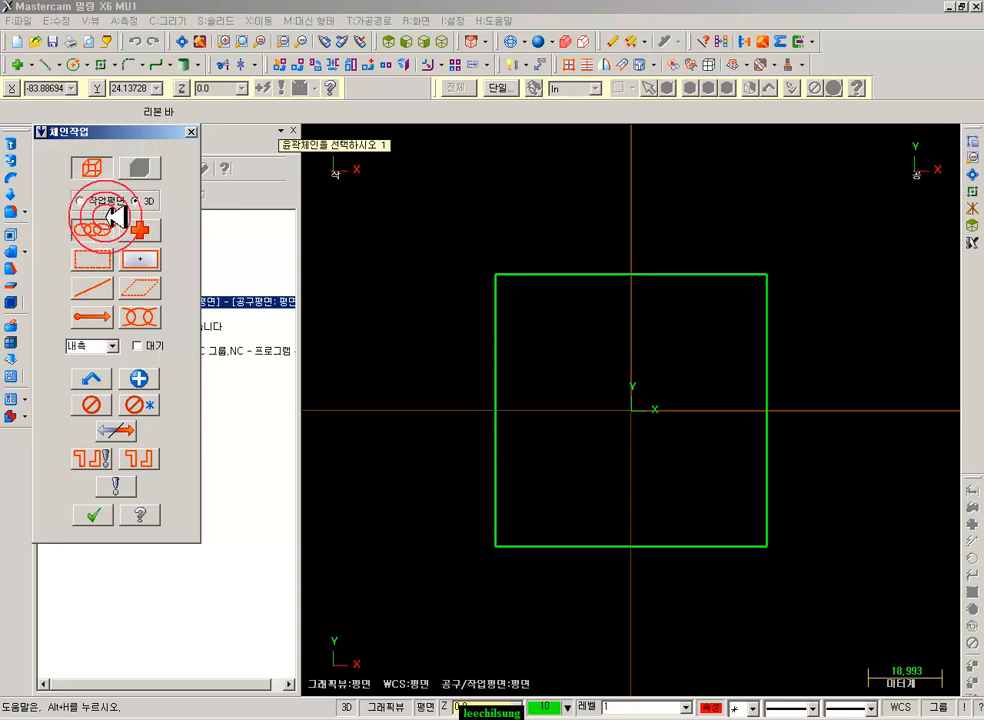
{"action": "left_click", "coordinate": [499, 523]}
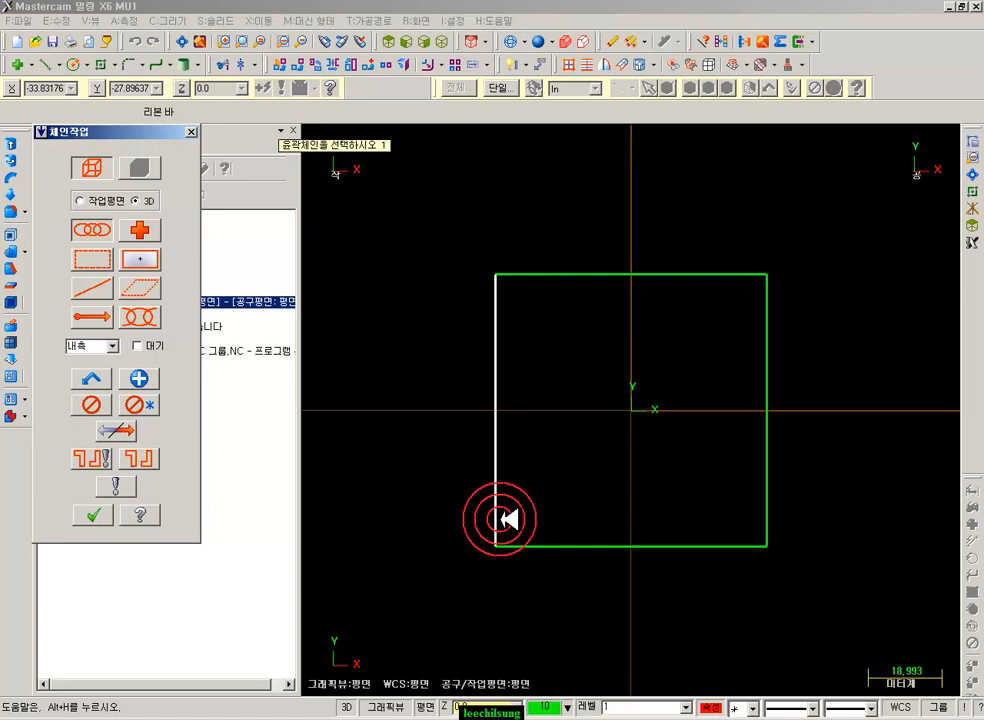
{"action": "left_click", "coordinate": [508, 519]}
{"action": "left_click", "coordinate": [430, 605]}
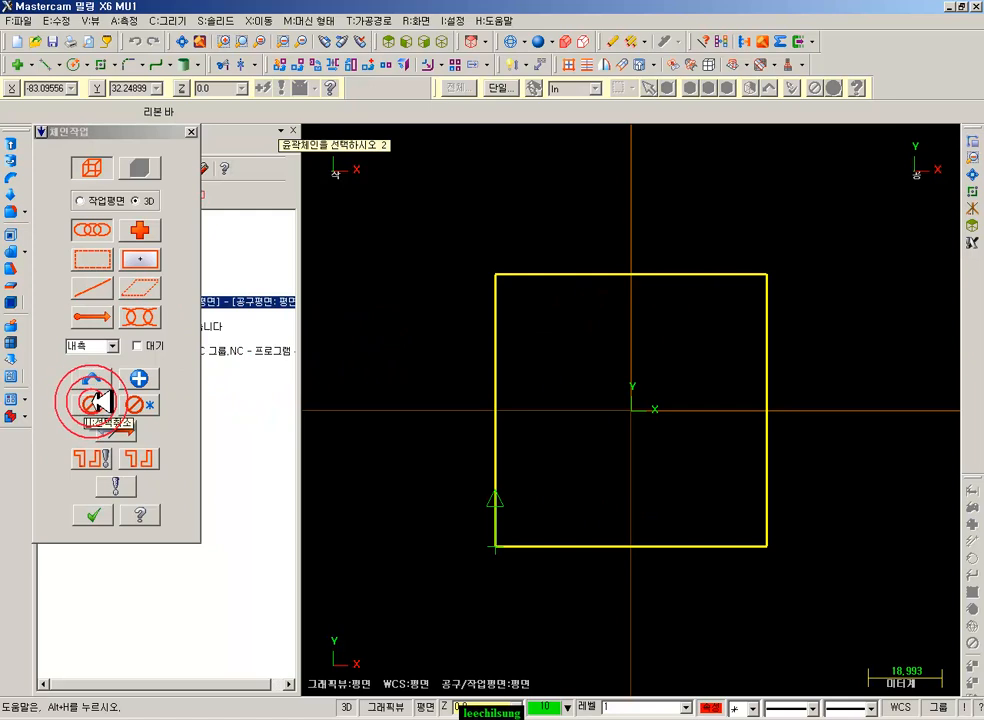
{"action": "left_click", "coordinate": [94, 402]}
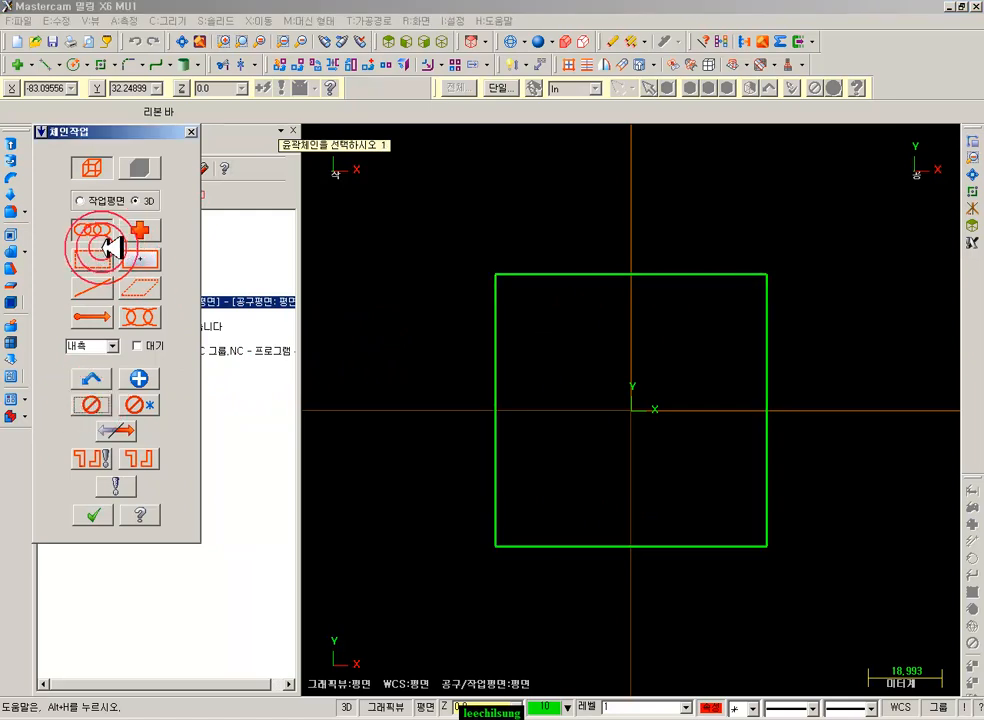
- Select only the square's left edge as a single-entity chain running upward and accept it for the contour toolpath
{"action": "left_click", "coordinate": [92, 287]}
{"action": "left_click", "coordinate": [496, 513]}
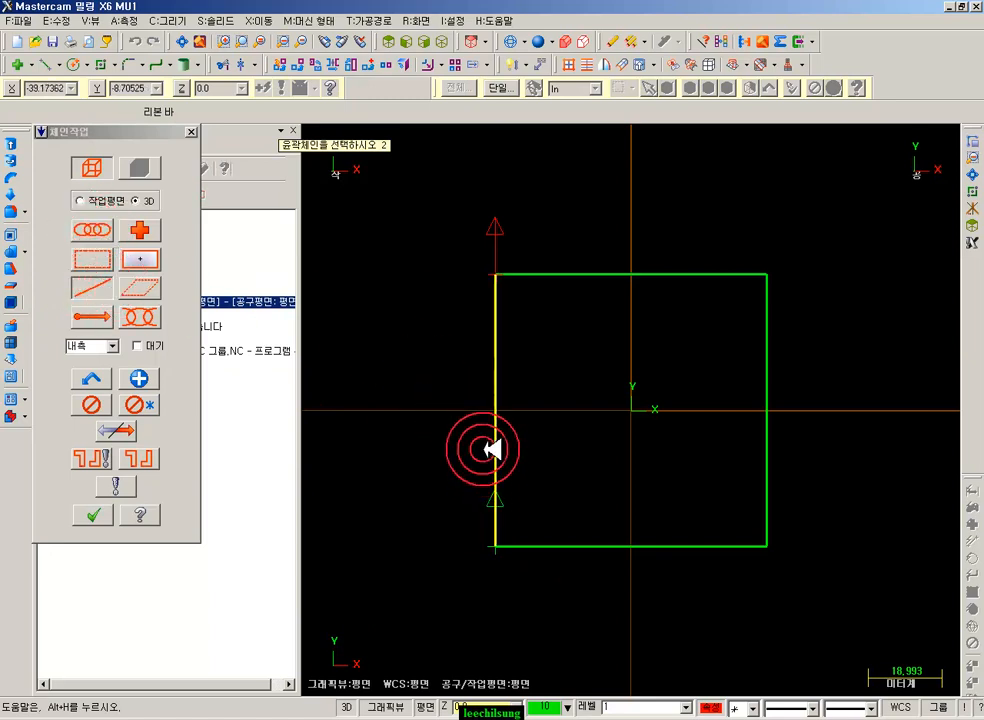
{"action": "left_click", "coordinate": [93, 515]}
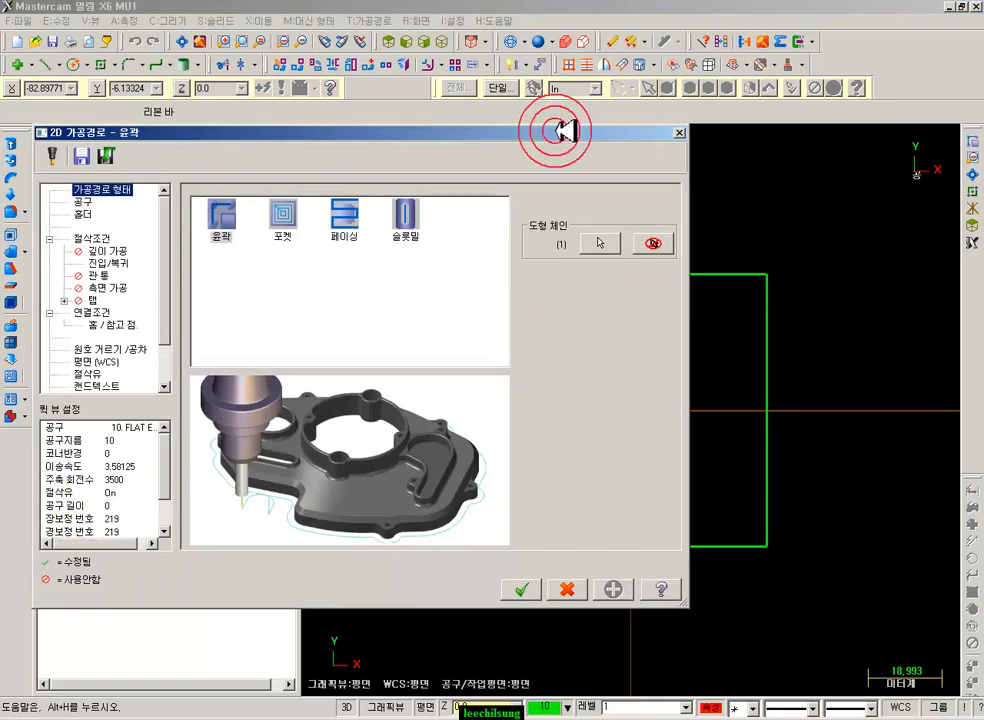
- Choose tool 219, the 10 mm flat endmill, from the MILL_MM tool library for the contour toolpath
{"action": "left_click_drag", "start_coordinate": [466, 133], "coordinate": [738, 41]}
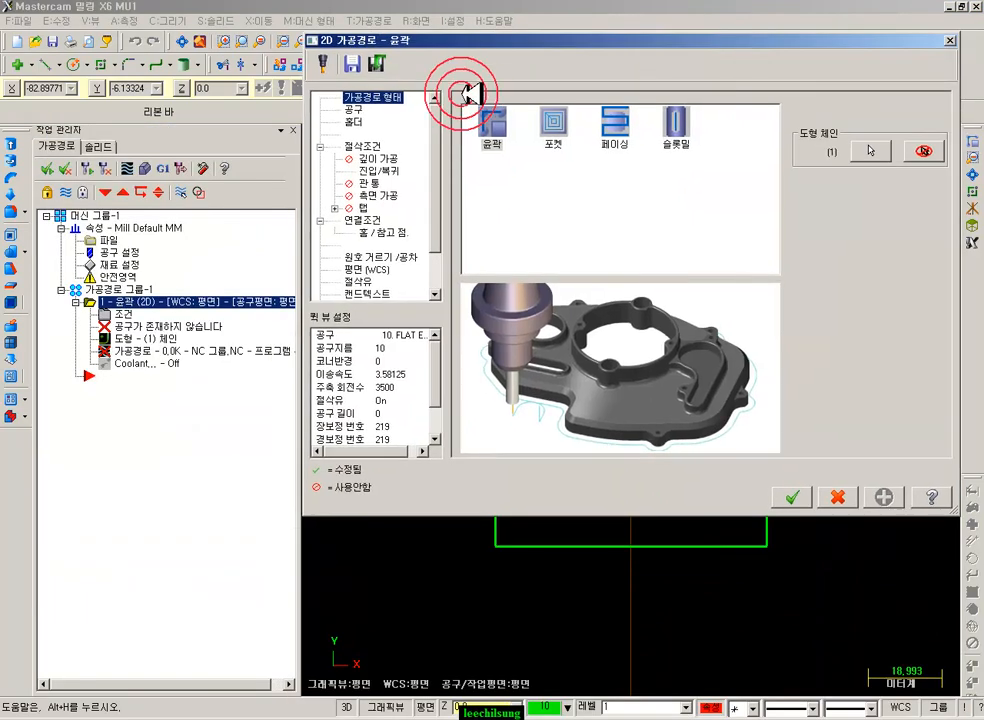
{"action": "left_click", "coordinate": [354, 109]}
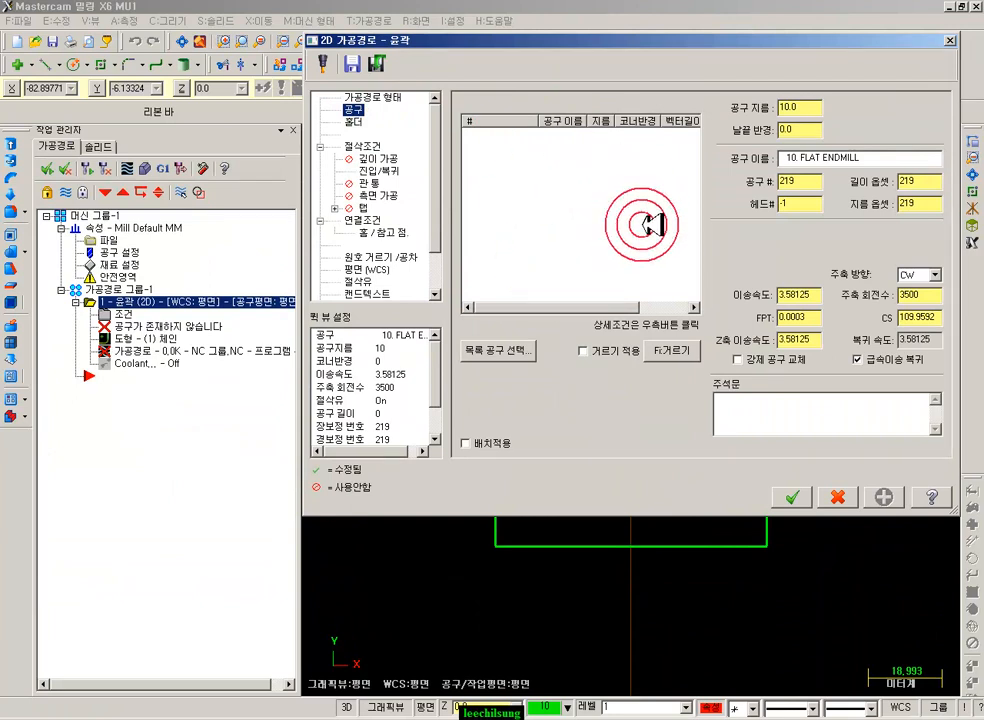
{"action": "left_click", "coordinate": [505, 351]}
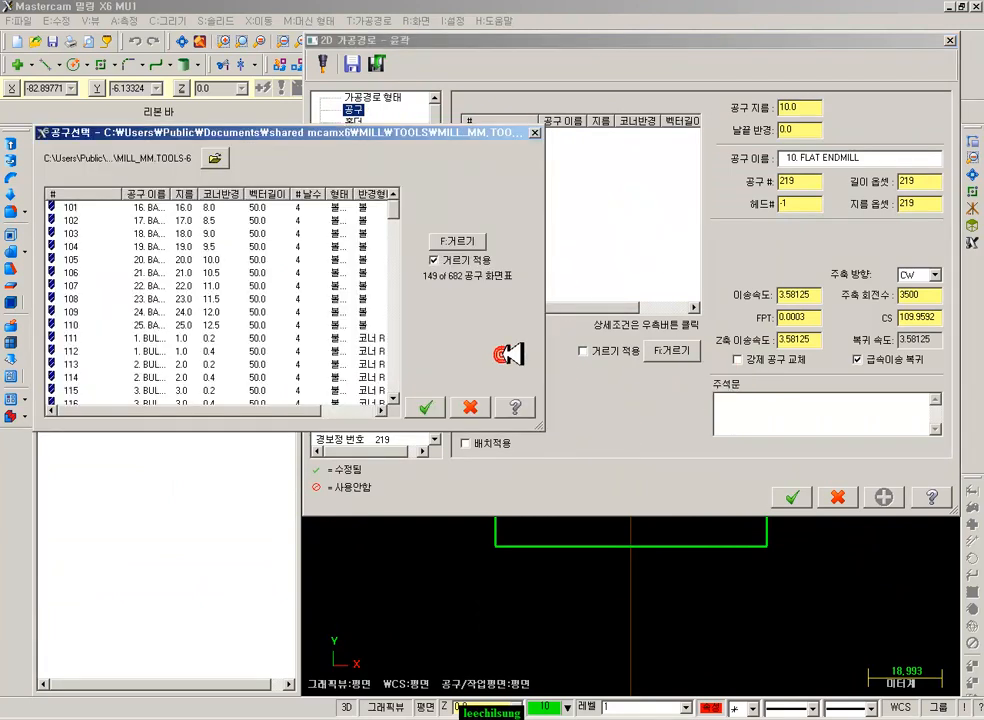
{"action": "left_click_drag", "start_coordinate": [391, 213], "coordinate": [406, 347]}
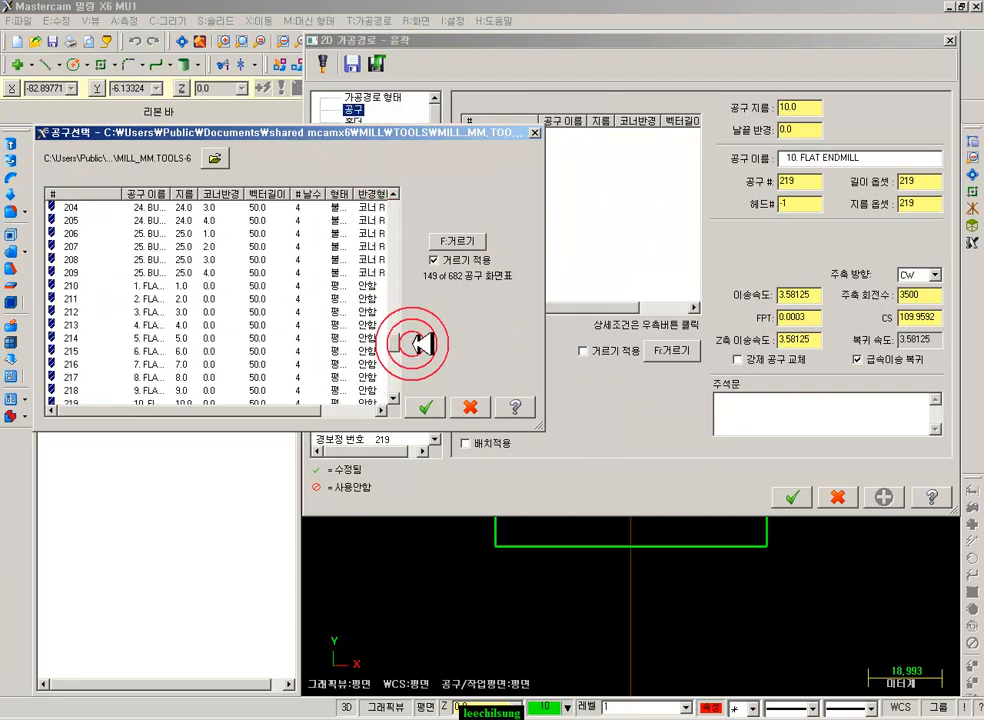
{"action": "left_click", "coordinate": [155, 387]}
{"action": "scroll", "coordinate": [172, 374], "scroll_direction": "down", "scroll_amount": 1}
{"action": "left_click", "coordinate": [150, 364]}
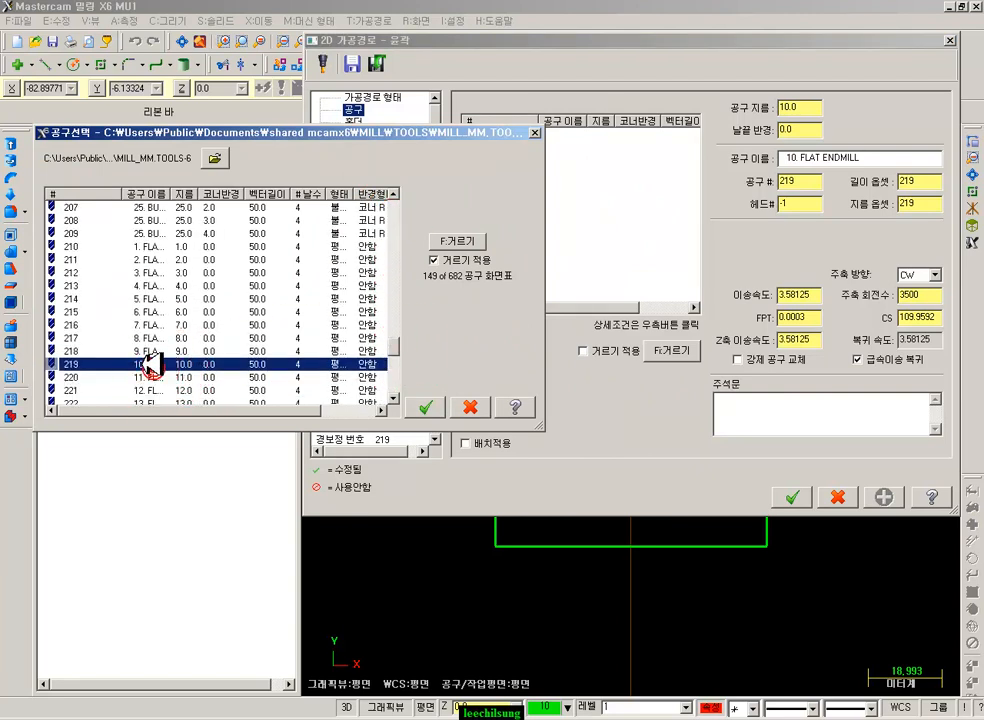
{"action": "double_click", "coordinate": [176, 194]}
{"action": "left_click", "coordinate": [155, 368]}
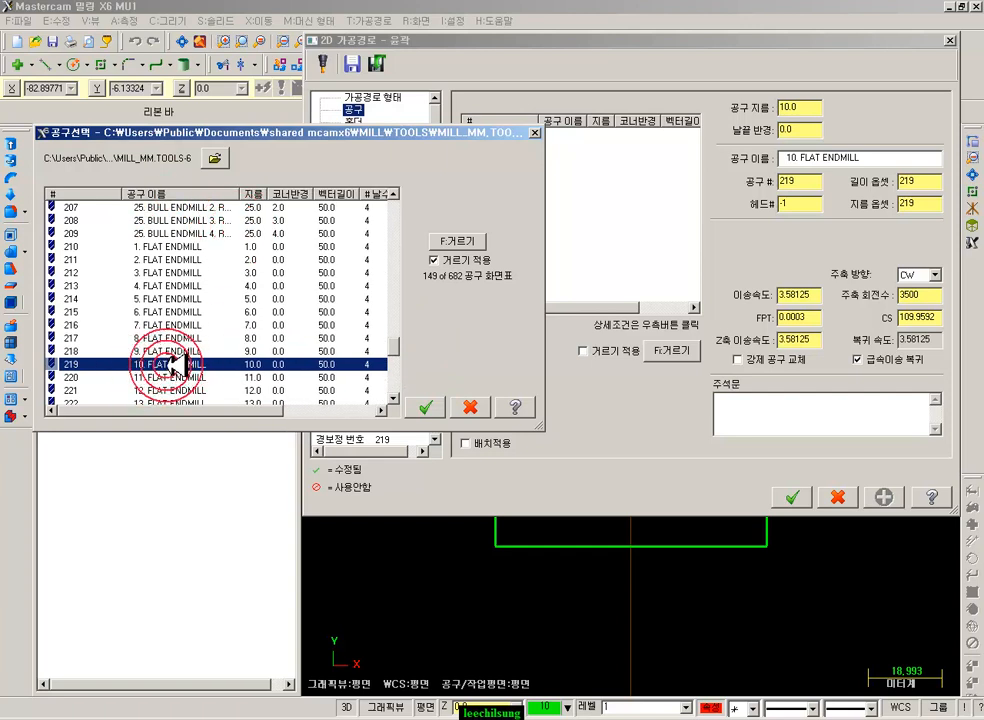
{"action": "left_click", "coordinate": [194, 371]}
{"action": "left_click", "coordinate": [188, 364]}
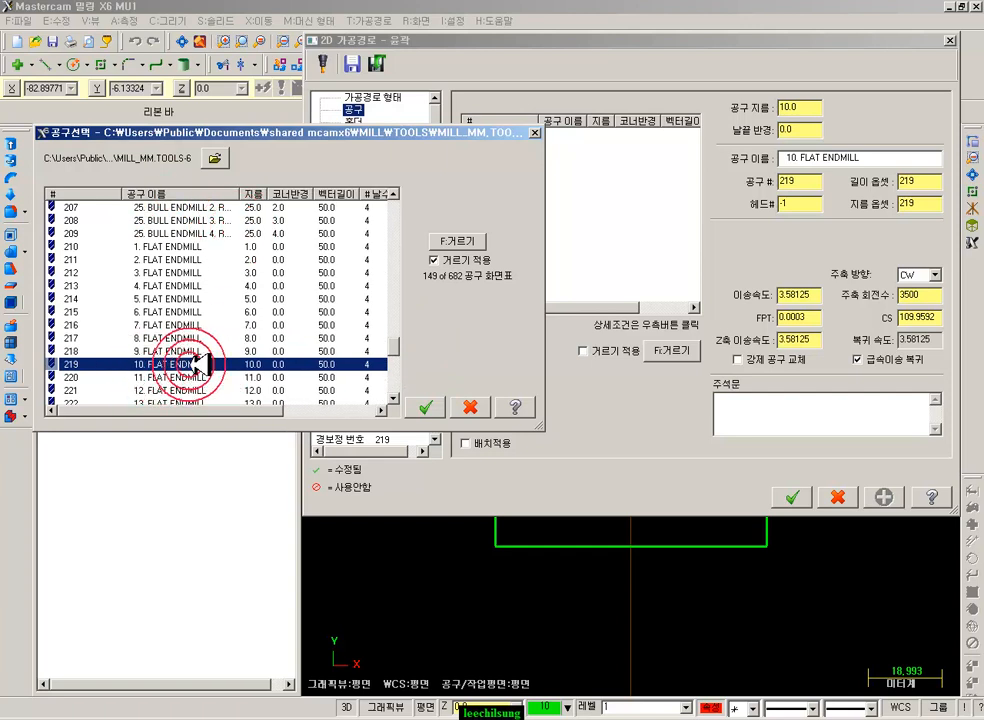
{"action": "double_click", "coordinate": [193, 366]}
{"action": "left_click", "coordinate": [498, 140]}
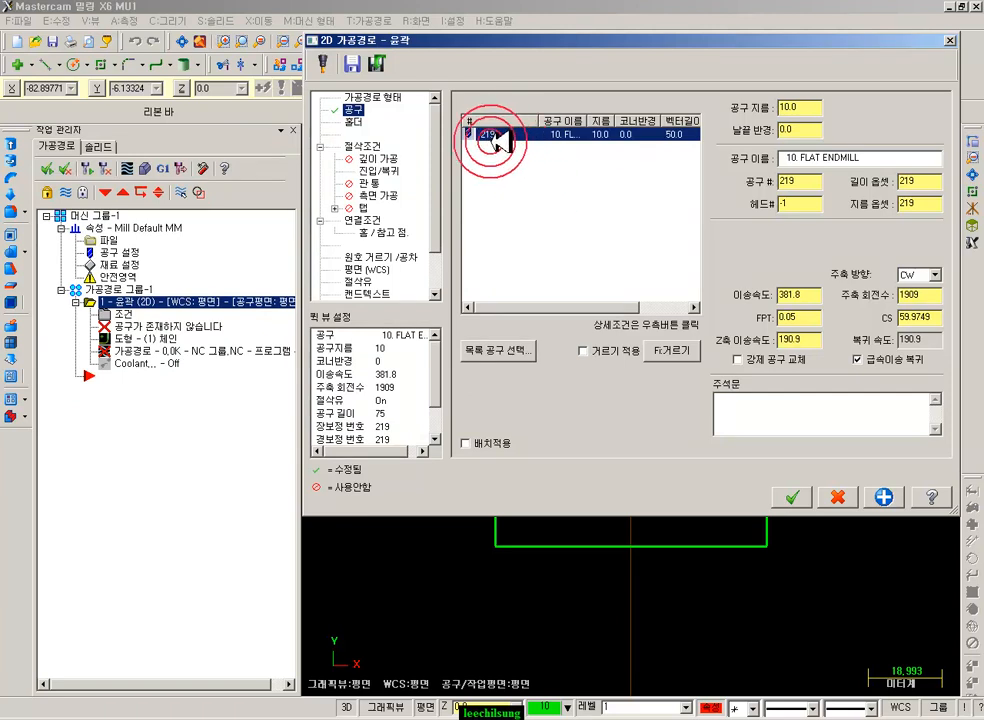
- Set the endmill's tool number, length offset and diameter offset to 1
{"action": "double_click", "coordinate": [790, 181]}
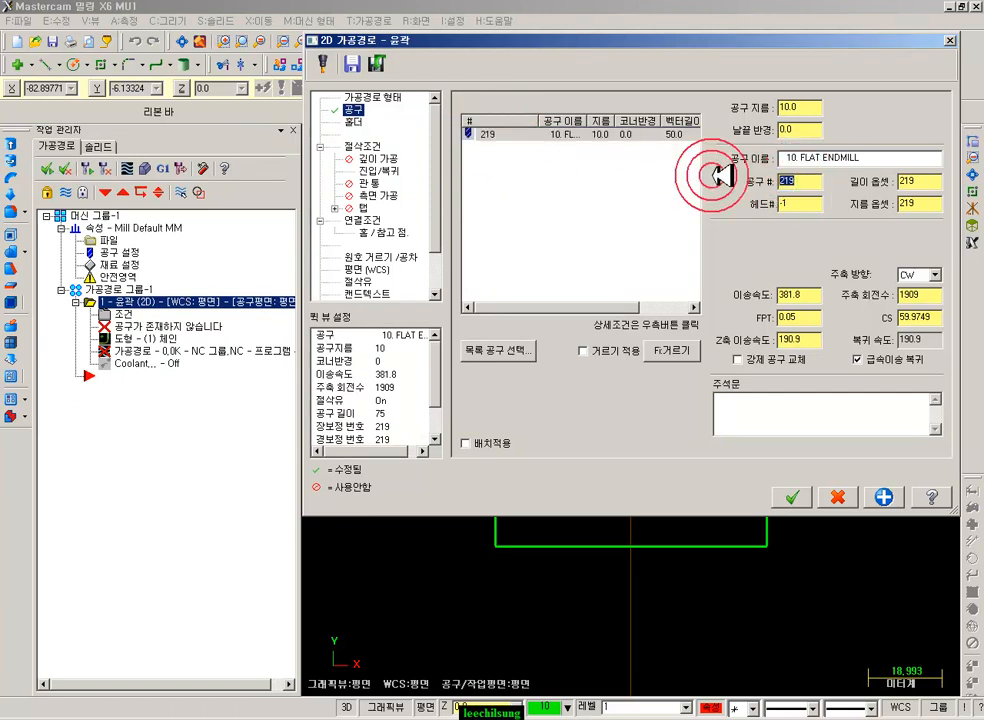
{"action": "type", "text": "1"}
{"action": "left_click", "coordinate": [810, 205]}
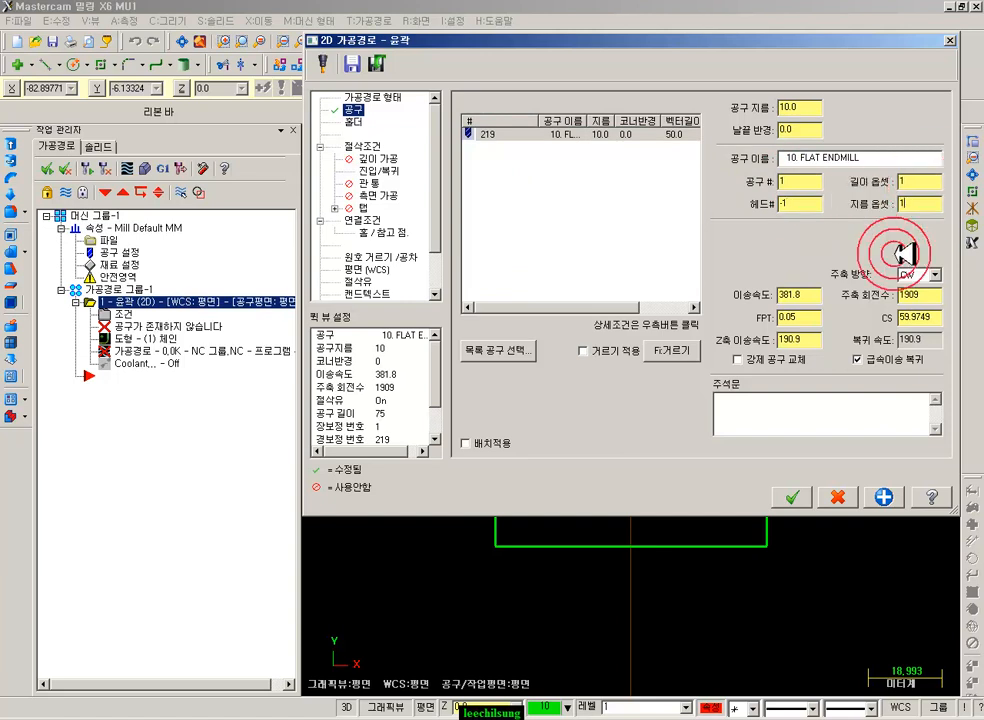
- Set the spindle speed to 1000 and both the feed rate and Z-axis feed rate to 100, and accept the contour toolpath
{"action": "left_click", "coordinate": [813, 296]}
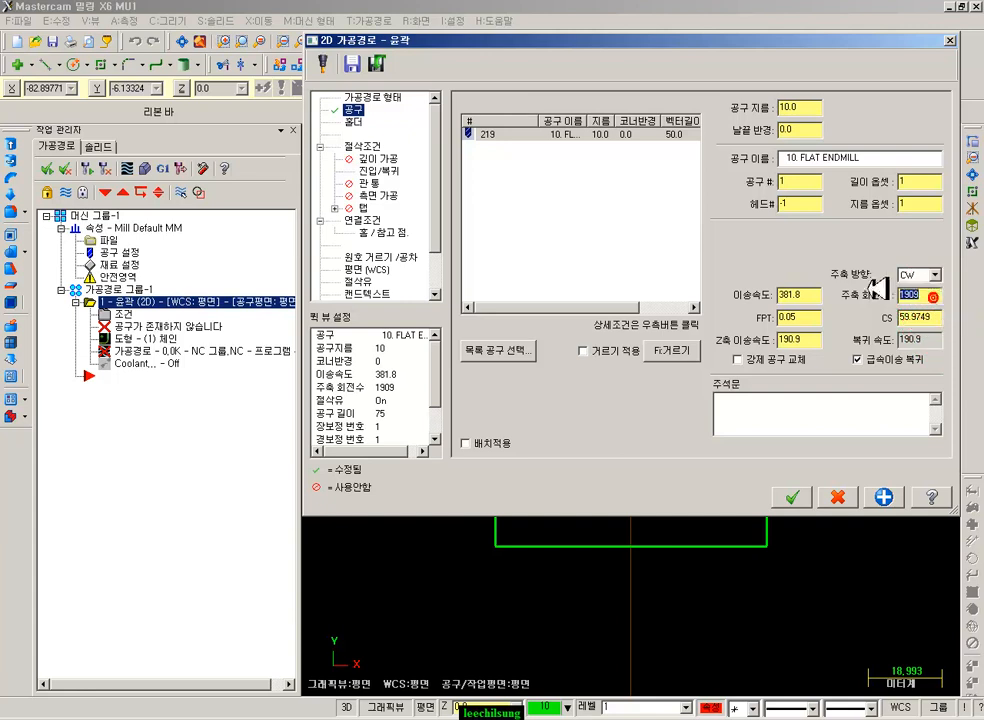
{"action": "left_click", "coordinate": [810, 297]}
{"action": "type", "text": "100"}
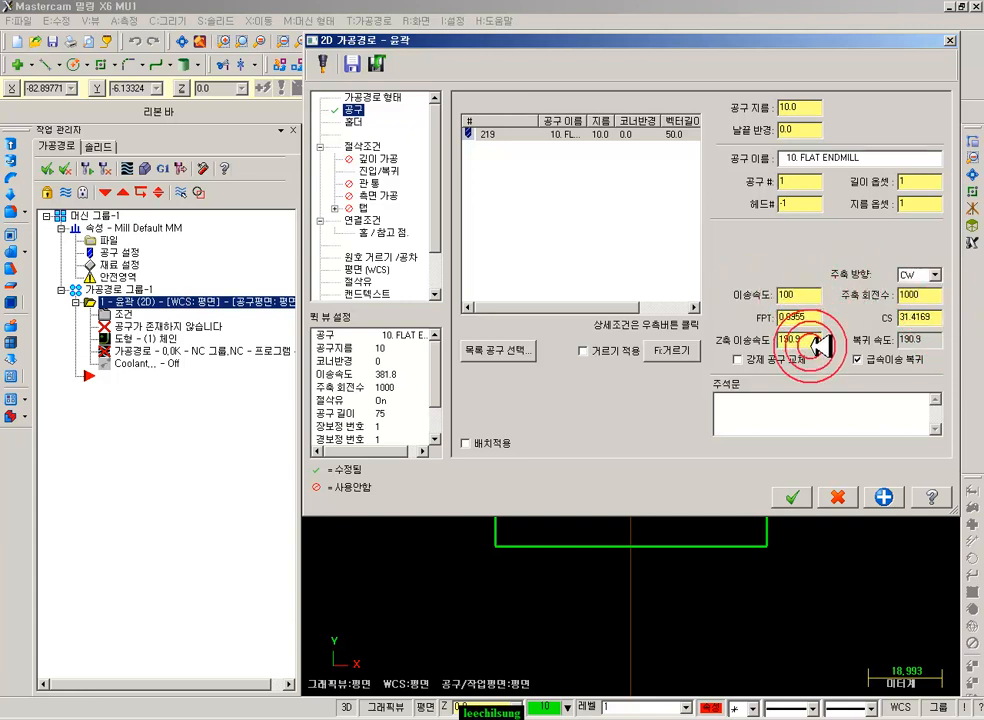
{"action": "type", "text": "1"}
{"action": "left_click", "coordinate": [798, 280]}
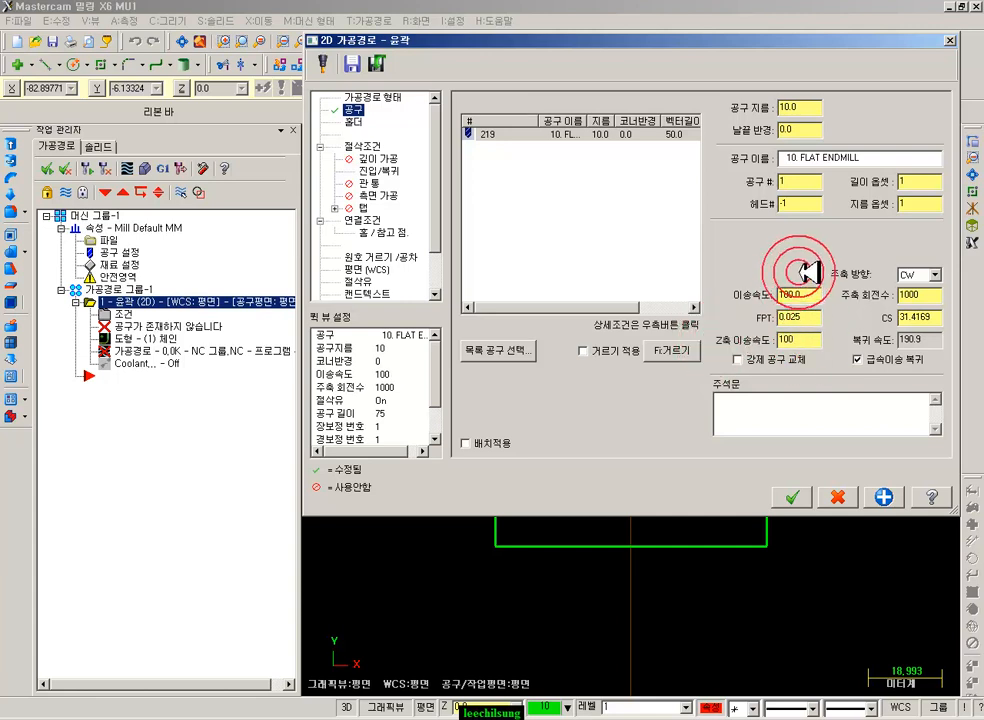
{"action": "left_click", "coordinate": [792, 497]}
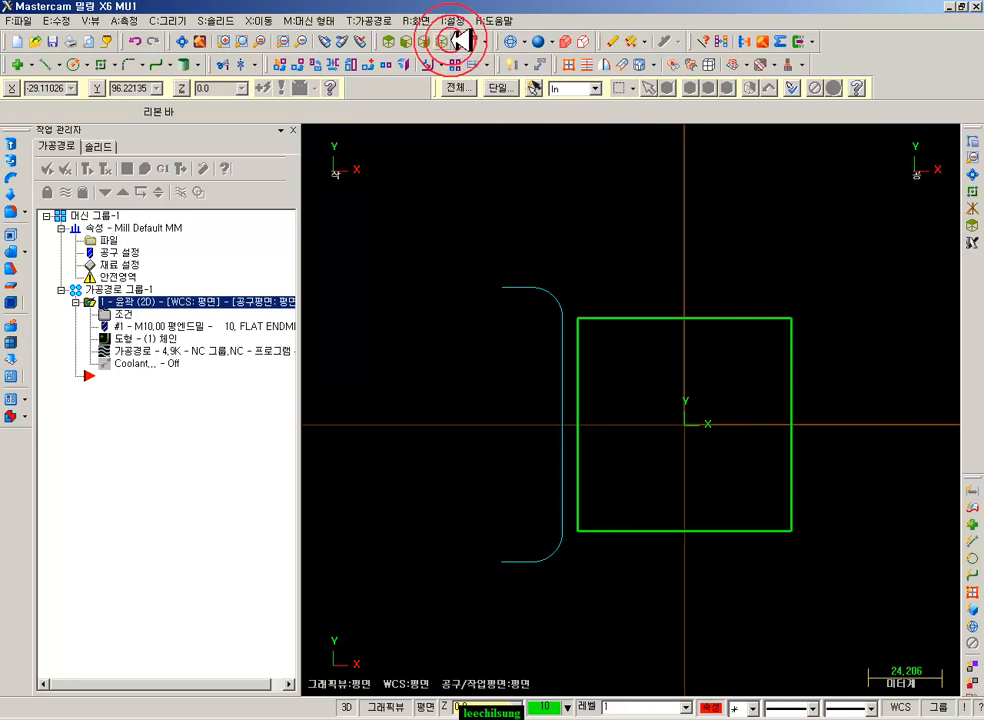
- Backplot the contour toolpath in isometric view at a faster playback speed and close the backplot
{"action": "left_click", "coordinate": [443, 41]}
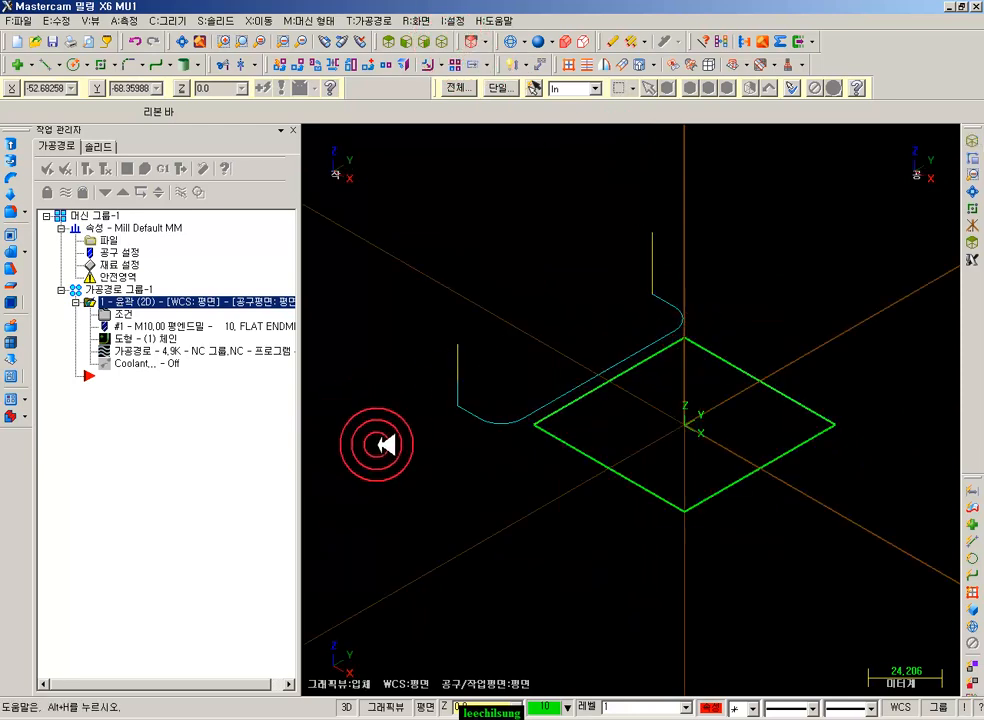
{"action": "scroll", "coordinate": [636, 336], "scroll_direction": "up", "scroll_amount": 1}
{"action": "left_click", "coordinate": [100, 345]}
{"action": "left_click", "coordinate": [68, 172]}
{"action": "left_click", "coordinate": [68, 172]}
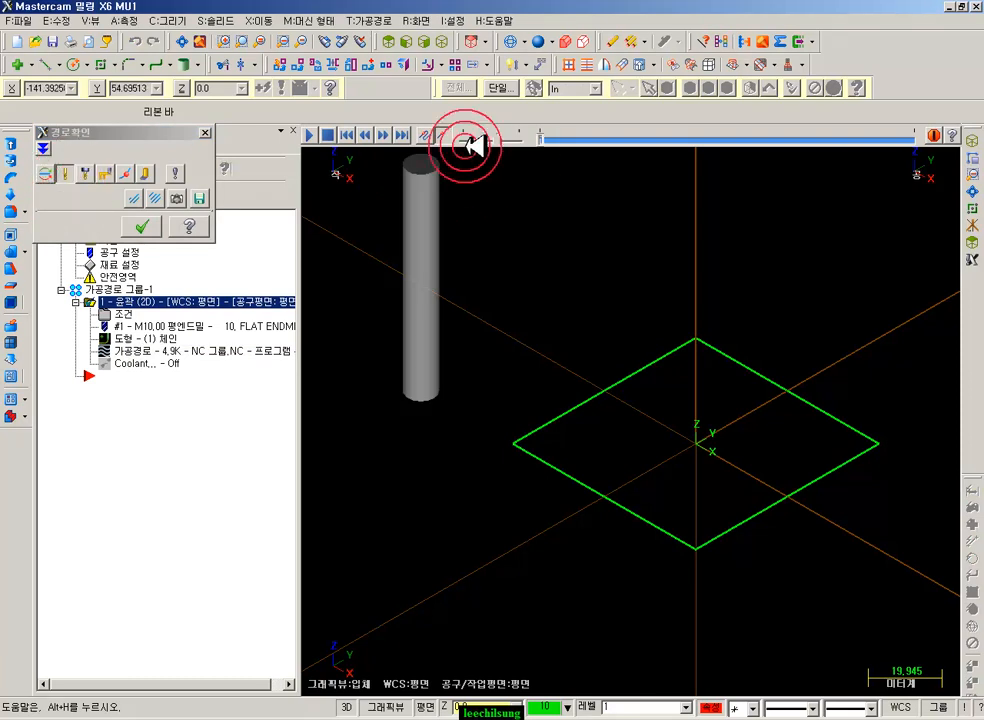
{"action": "left_click_drag", "start_coordinate": [499, 140], "coordinate": [528, 140]}
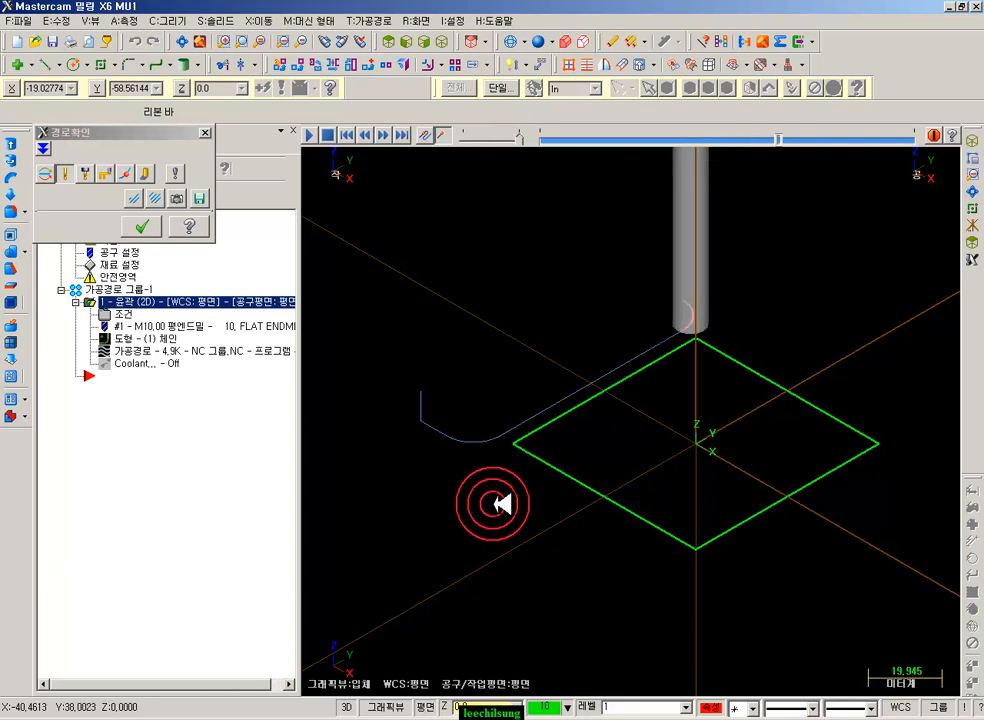
{"action": "left_click", "coordinate": [141, 226]}
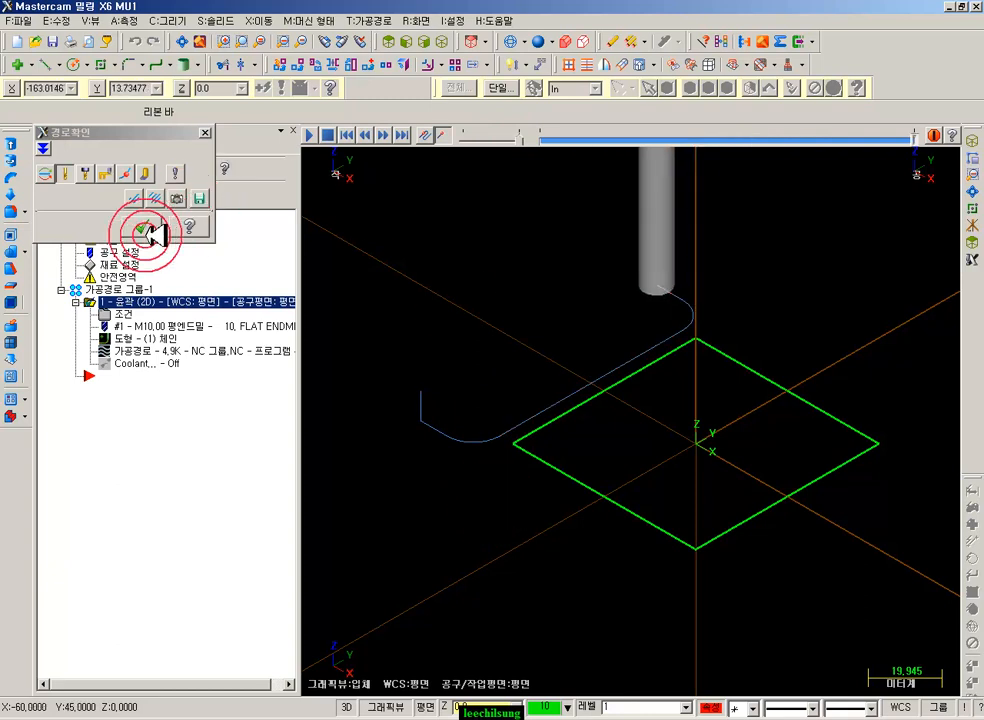
- Post the contour operation as the NC program NC 그룹.NC
{"action": "left_click", "coordinate": [420, 396]}
{"action": "left_click", "coordinate": [163, 168]}
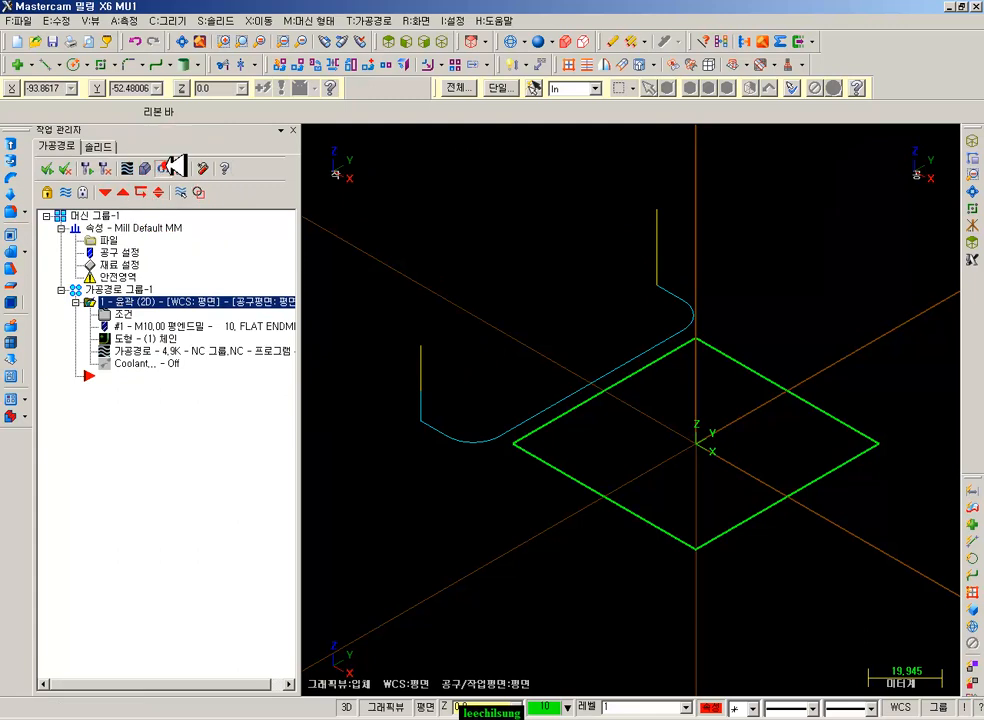
{"action": "left_click", "coordinate": [129, 406]}
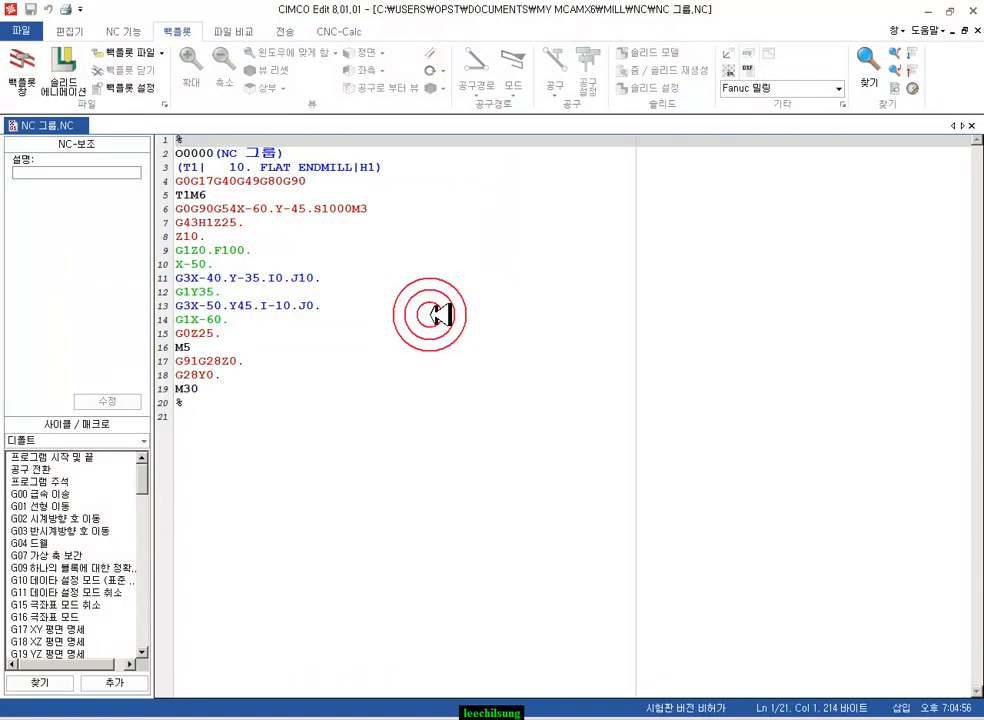
- Enlarge and examine the posted G-code in CIMCO Edit, line by line, and close the editor
{"action": "left_click", "coordinate": [432, 314]}
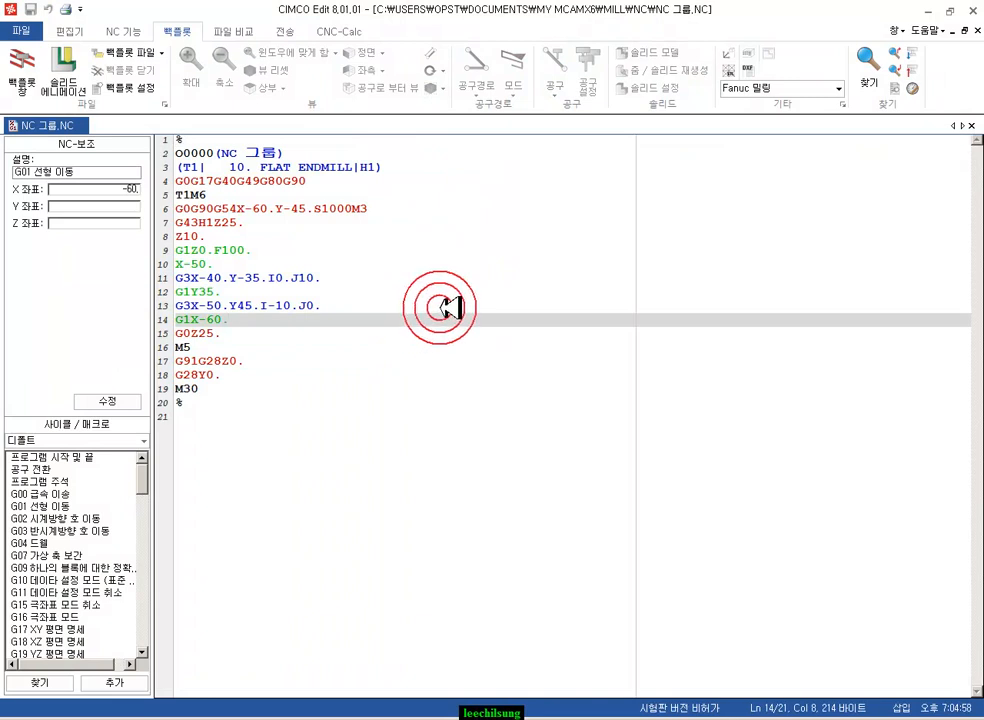
{"action": "scroll", "coordinate": [447, 307], "scroll_direction": "up", "scroll_amount": 5, "text": "ctrl"}
{"action": "left_click", "coordinate": [445, 154]}
{"action": "left_click", "coordinate": [468, 220]}
{"action": "left_click", "coordinate": [468, 382]}
{"action": "left_click", "coordinate": [293, 628]}
{"action": "left_click", "coordinate": [310, 589]}
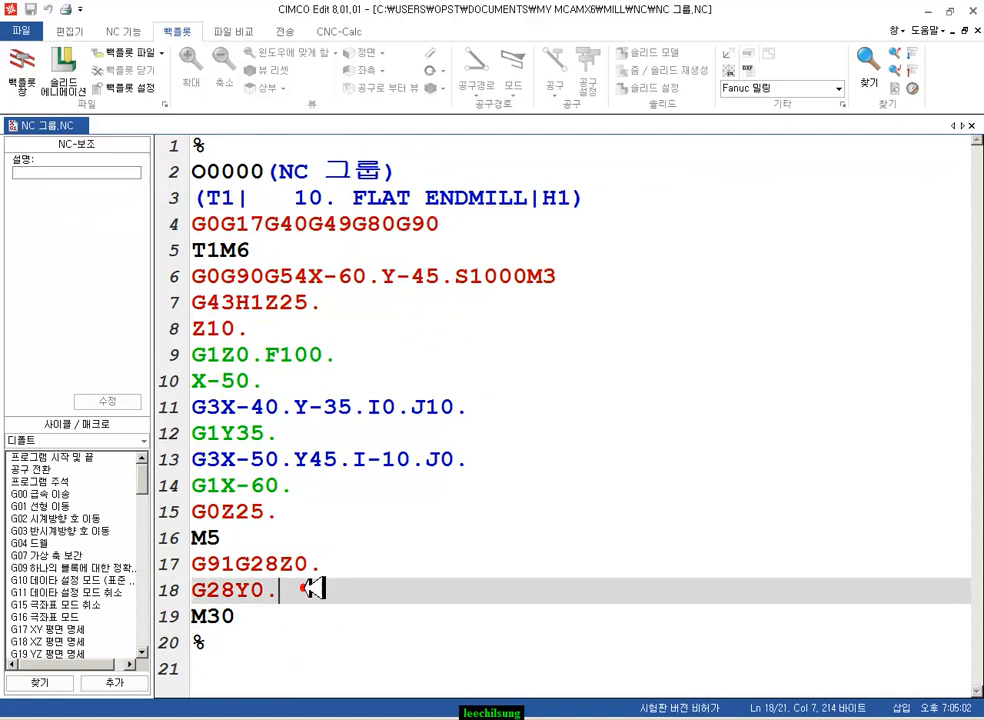
{"action": "left_click", "coordinate": [700, 334]}
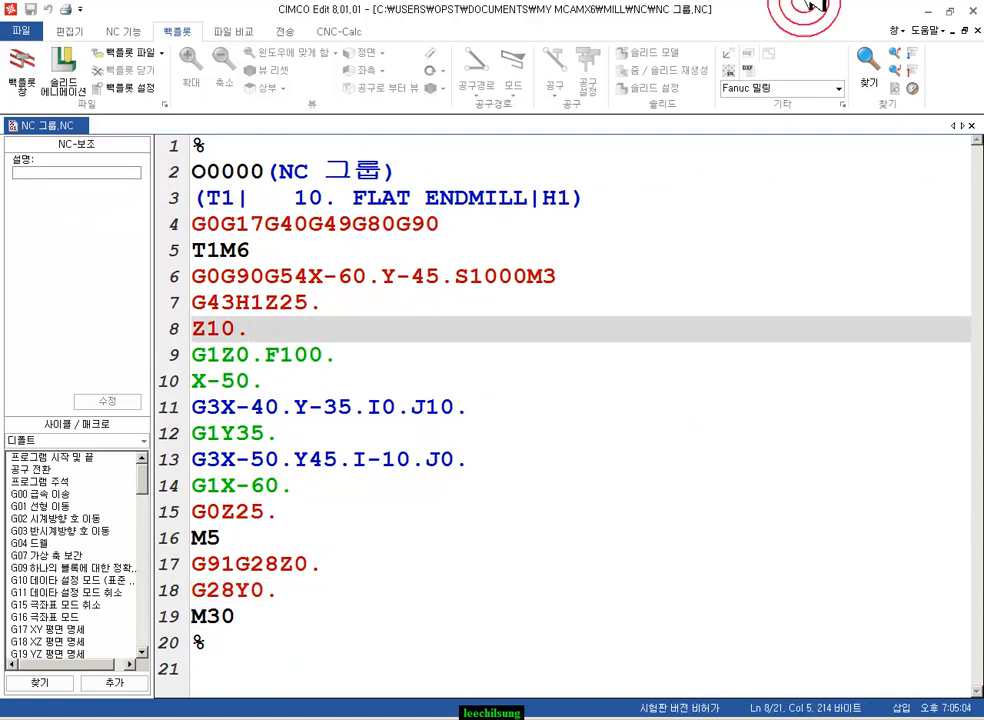
{"action": "left_click", "coordinate": [973, 12]}
{"action": "left_click", "coordinate": [484, 220]}
{"action": "scroll", "coordinate": [725, 334], "scroll_direction": "down", "scroll_amount": 2}
{"action": "scroll", "coordinate": [672, 342], "scroll_direction": "up", "scroll_amount": 4}
{"action": "left_click", "coordinate": [657, 358]}
{"action": "left_click", "coordinate": [625, 339]}
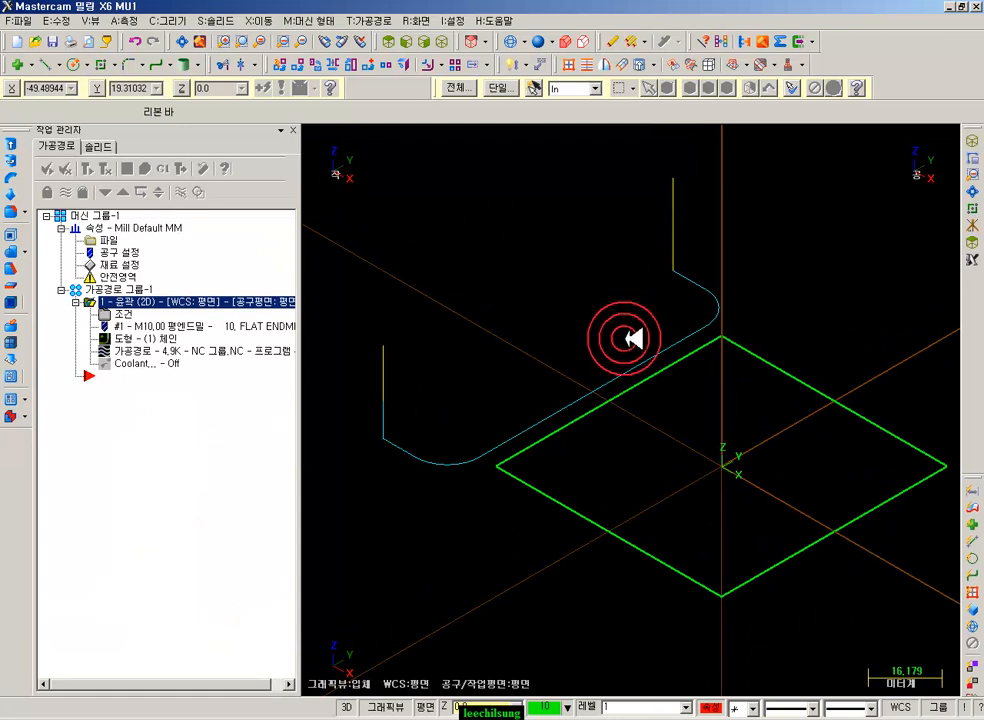
- Switch to the PDF textbook in Acrobat Reader, examine the toolpath manager illustration on page 118, and return to Mastercam
{"action": "left_click", "coordinate": [806, 406]}
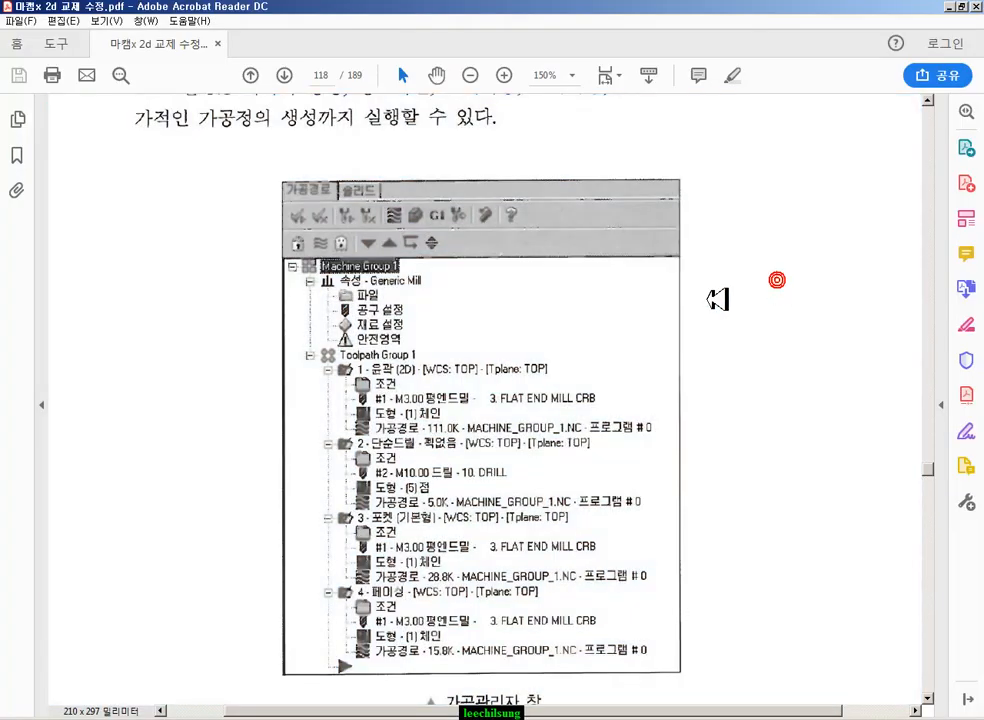
{"action": "left_click", "coordinate": [405, 238]}
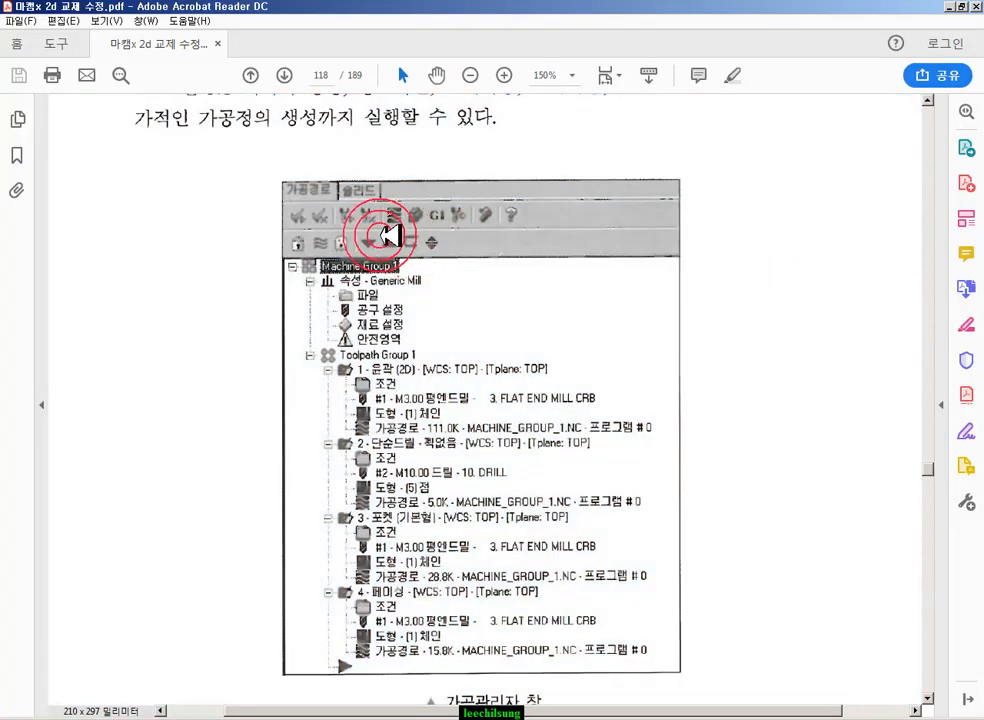
{"action": "left_click", "coordinate": [260, 688]}
{"action": "left_click", "coordinate": [264, 717]}
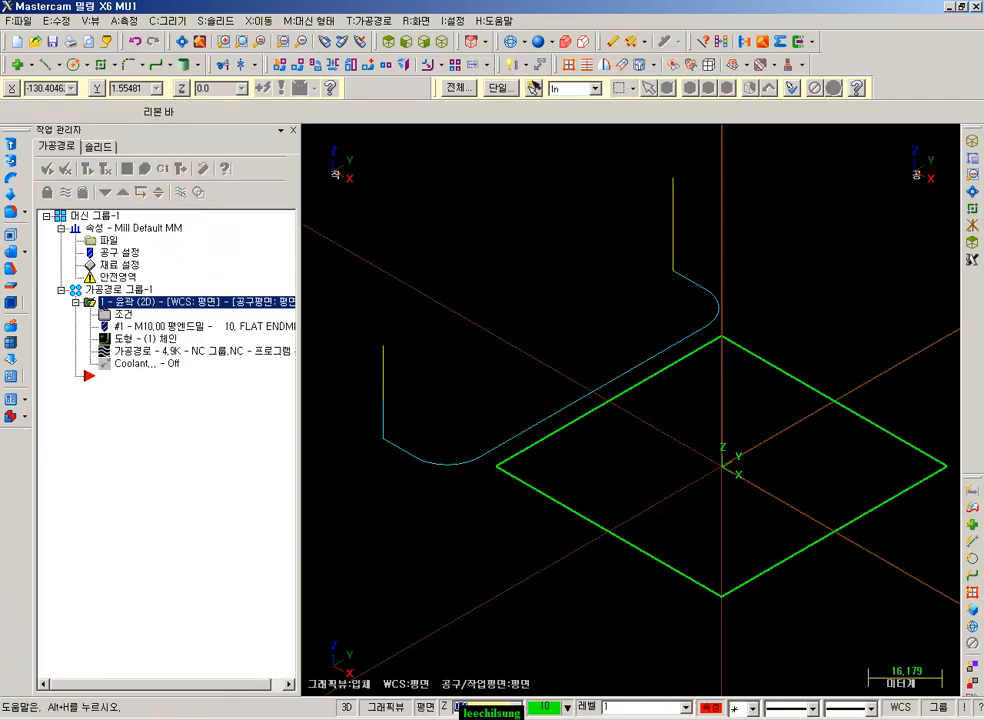
{"action": "right_click", "coordinate": [207, 532]}
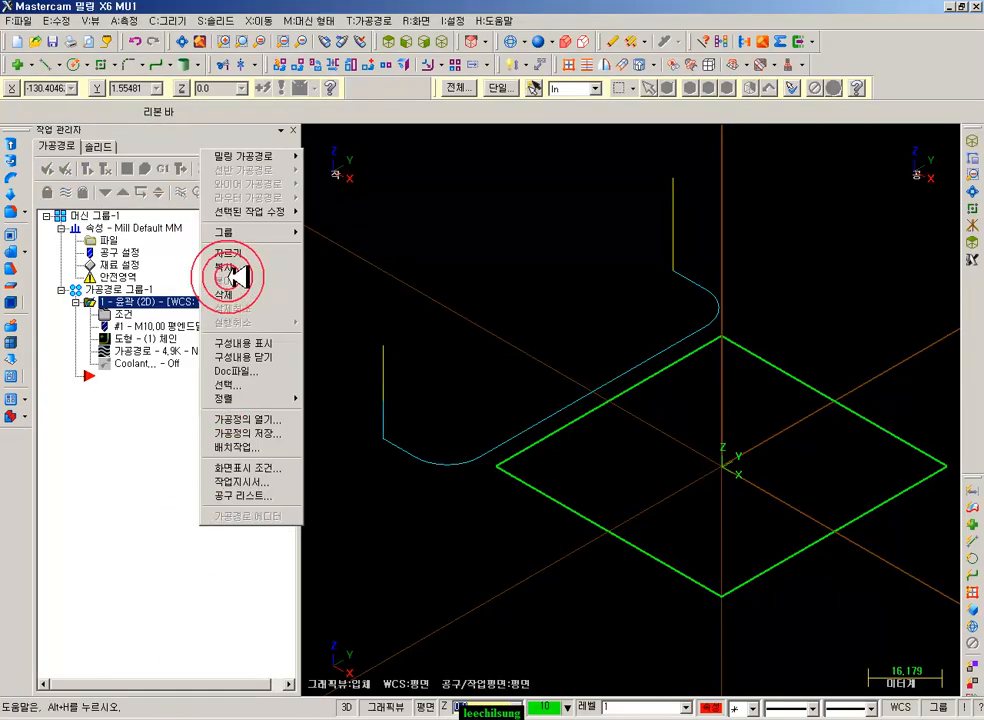
{"action": "left_click", "coordinate": [184, 412]}
{"action": "mouse_move", "coordinate": [69, 168]}
{"action": "left_mouse_down"}
{"action": "mouse_move", "coordinate": [258, 384]}
{"action": "mouse_move", "coordinate": [160, 409]}
{"action": "left_mouse_up"}
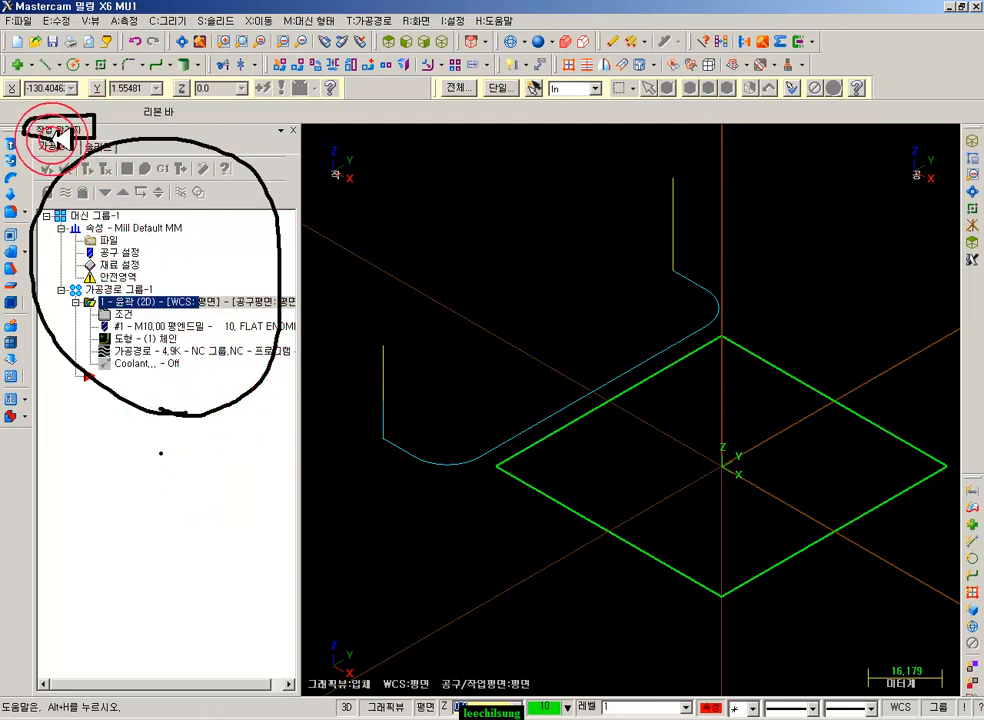
{"action": "right_click", "coordinate": [262, 148]}
{"action": "left_click", "coordinate": [340, 300]}
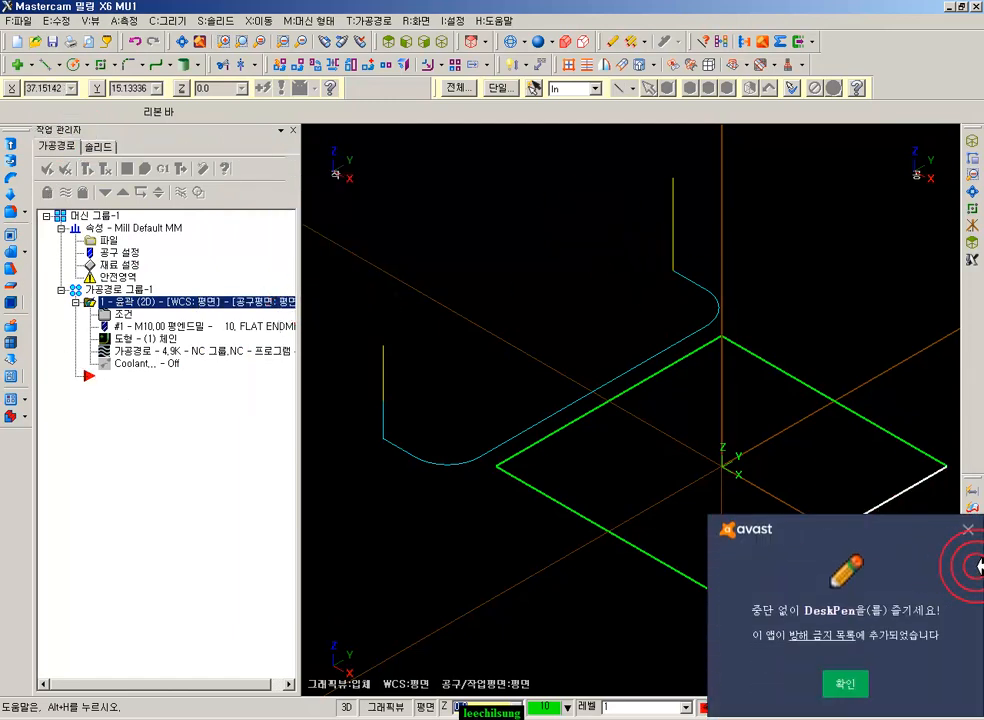
{"action": "left_click", "coordinate": [969, 531]}
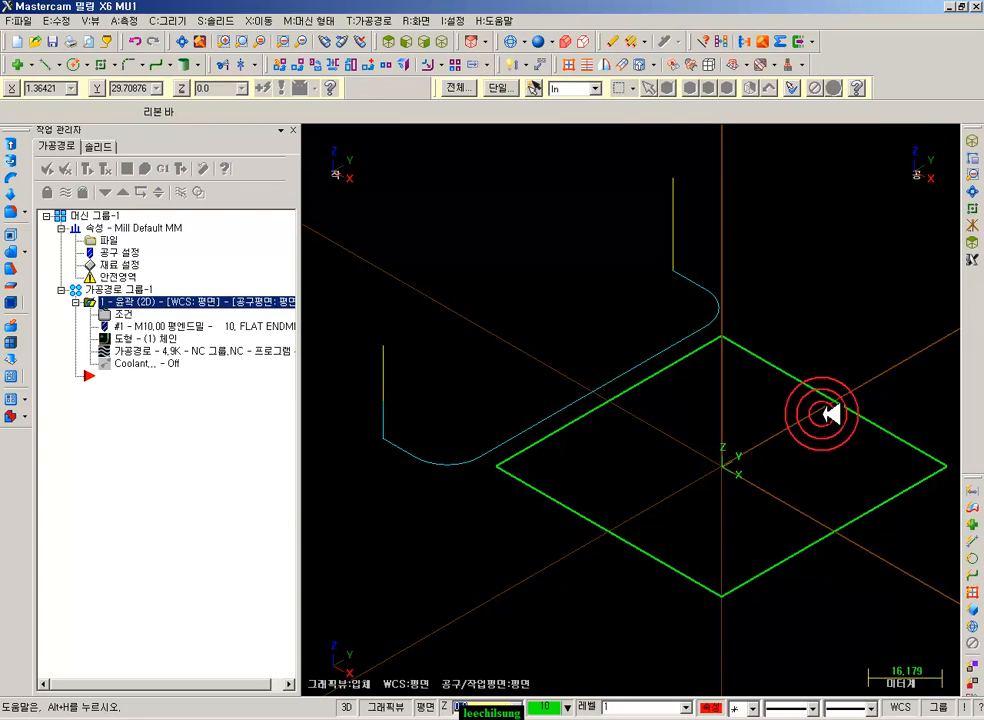
- Hide and restore the operations manager twice
{"action": "key", "text": "alt+o"}
{"action": "key", "text": "alt+o"}
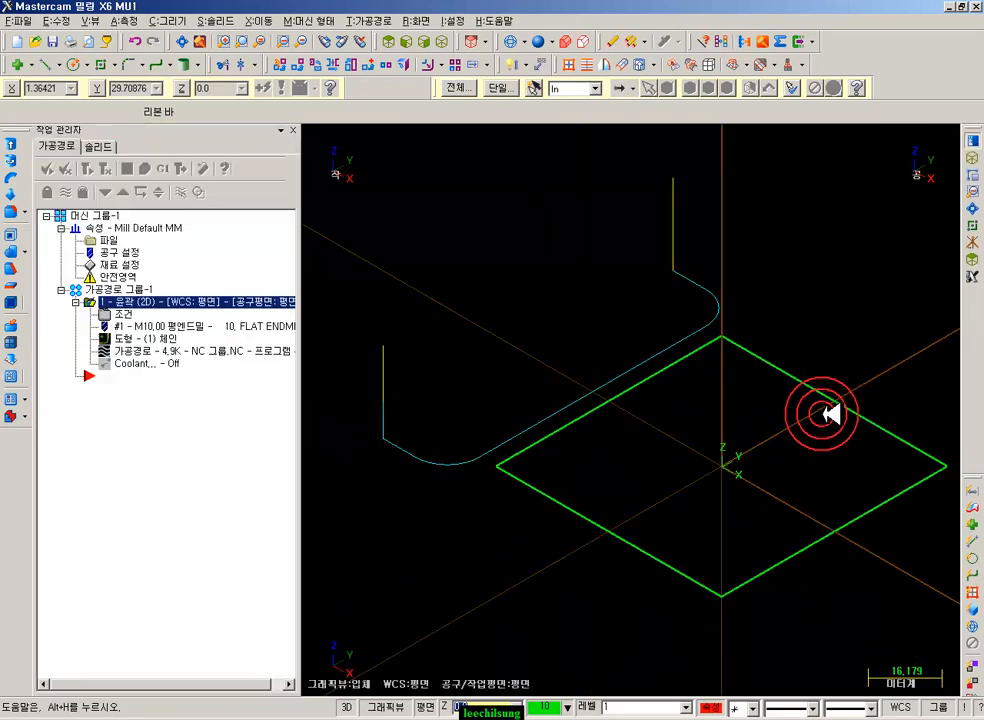
{"action": "key", "text": "alt+o"}
{"action": "key", "text": "alt+o"}
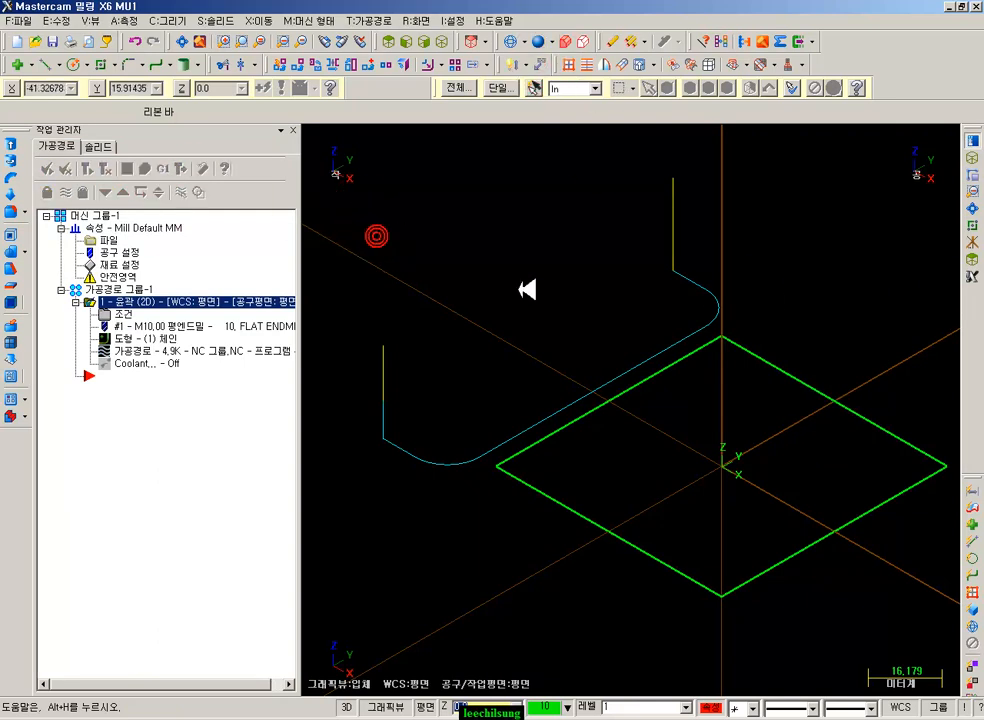
- Examine the Associativity section on page 119 of the PDF textbook in Acrobat Reader and return to Mastercam
{"action": "left_click", "coordinate": [183, 719]}
{"action": "scroll", "coordinate": [417, 402], "scroll_direction": "down", "scroll_amount": 12}
{"action": "left_click_drag", "start_coordinate": [150, 220], "coordinate": [585, 281]}
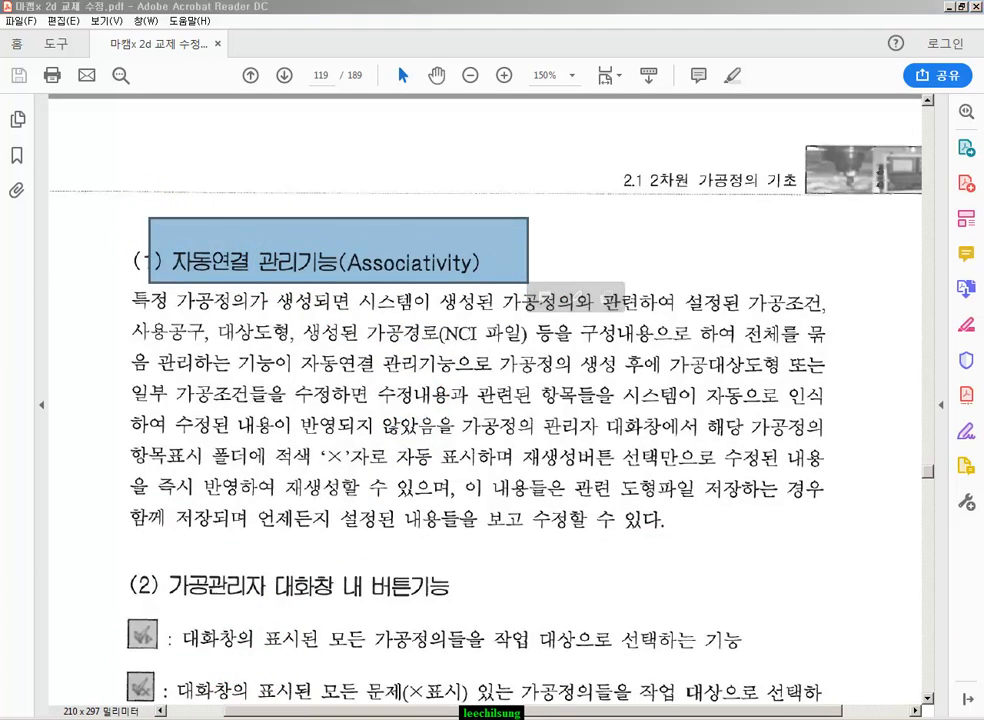
{"action": "left_click", "coordinate": [205, 716]}
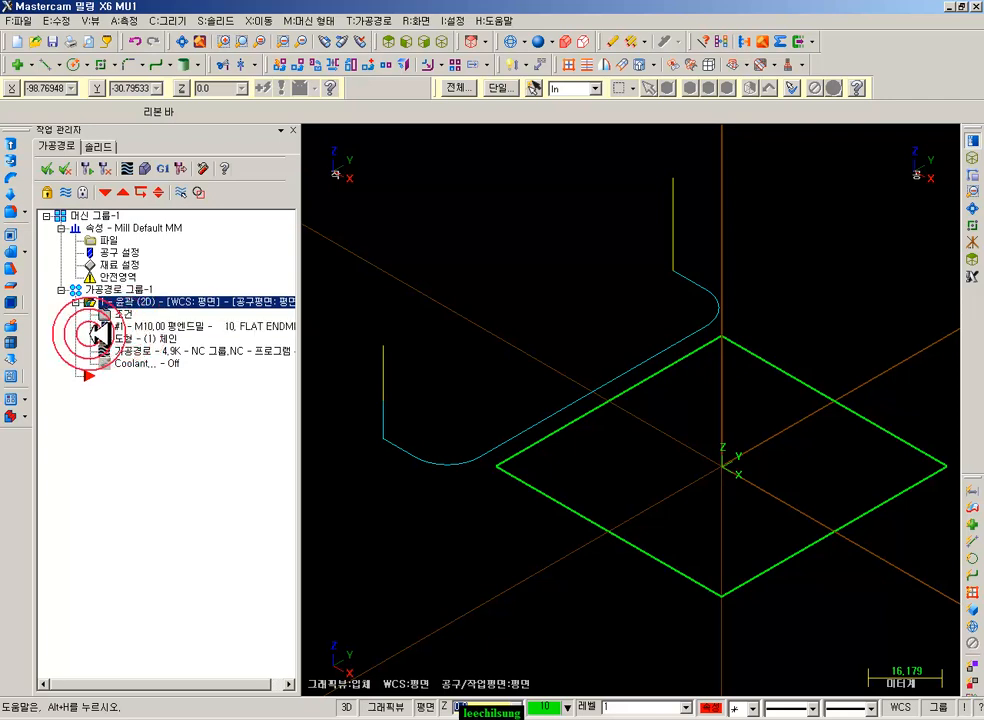
- Switch to the top view and move the whole square 10 mm in X with Translate
{"action": "left_click", "coordinate": [388, 45]}
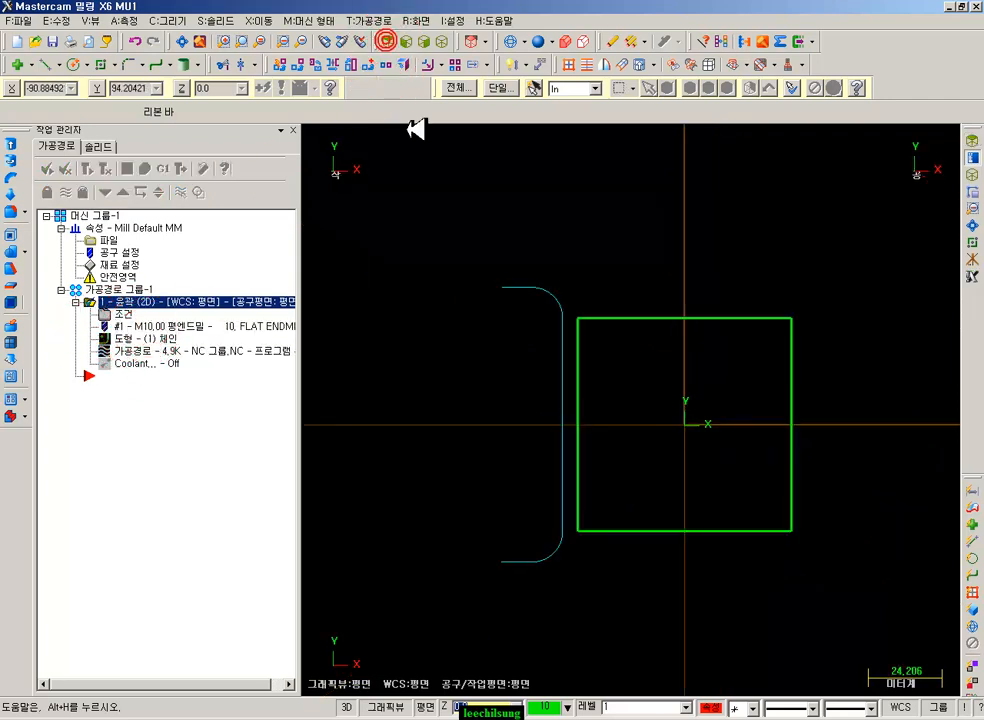
{"action": "left_click", "coordinate": [520, 230]}
{"action": "left_click", "coordinate": [798, 263]}
{"action": "left_click", "coordinate": [538, 571]}
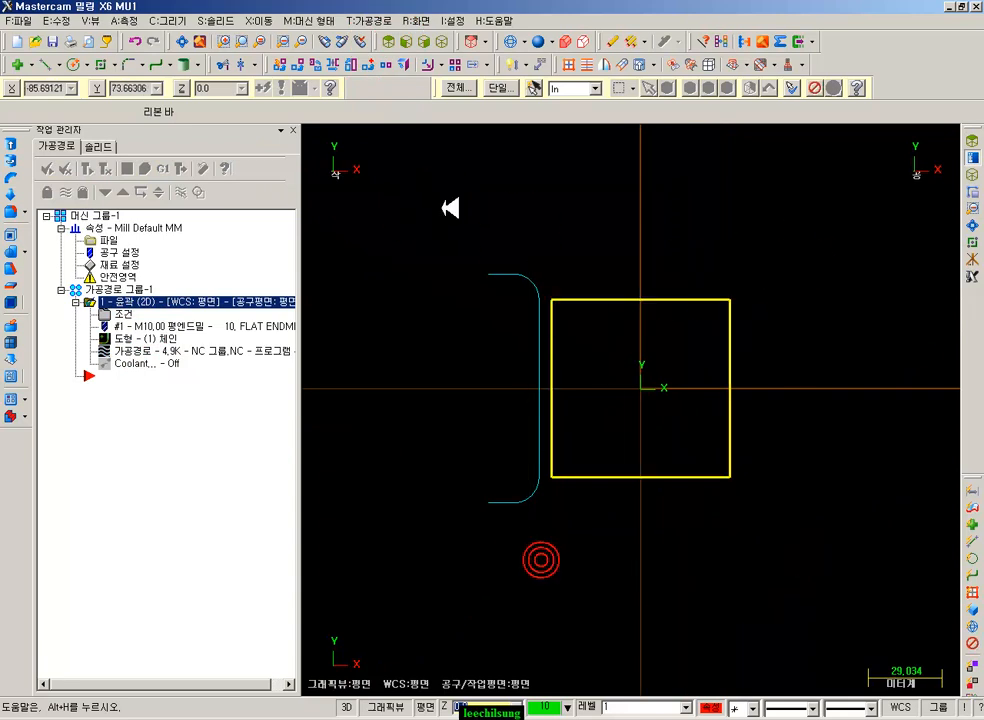
{"action": "left_click", "coordinate": [300, 64]}
{"action": "left_click", "coordinate": [122, 243]}
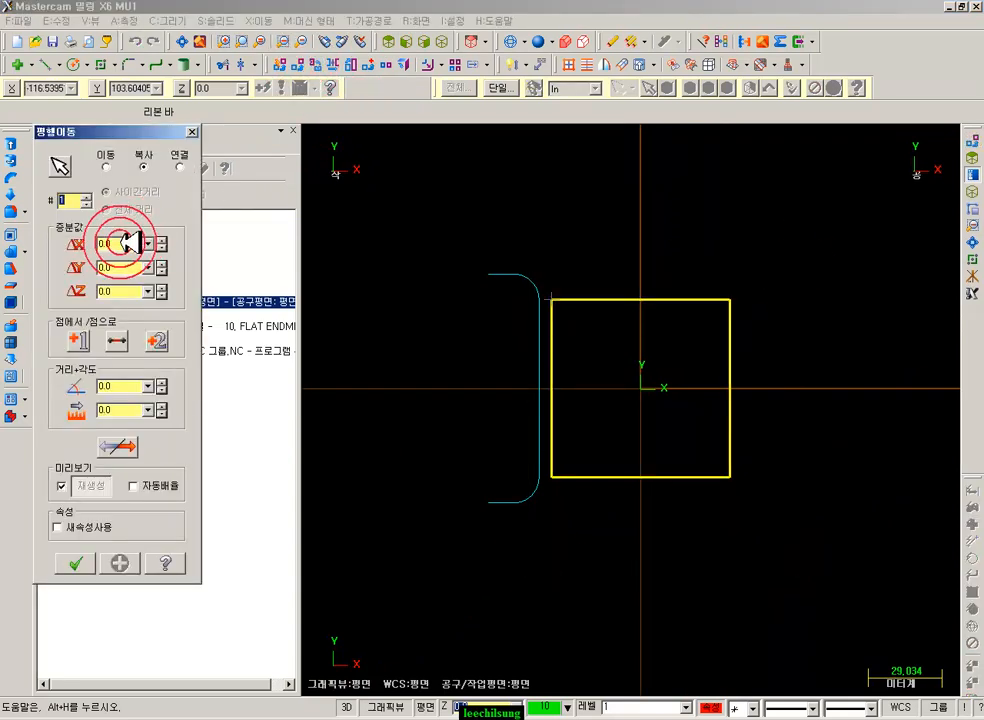
{"action": "type", "text": "10"}
{"action": "key", "text": "Return"}
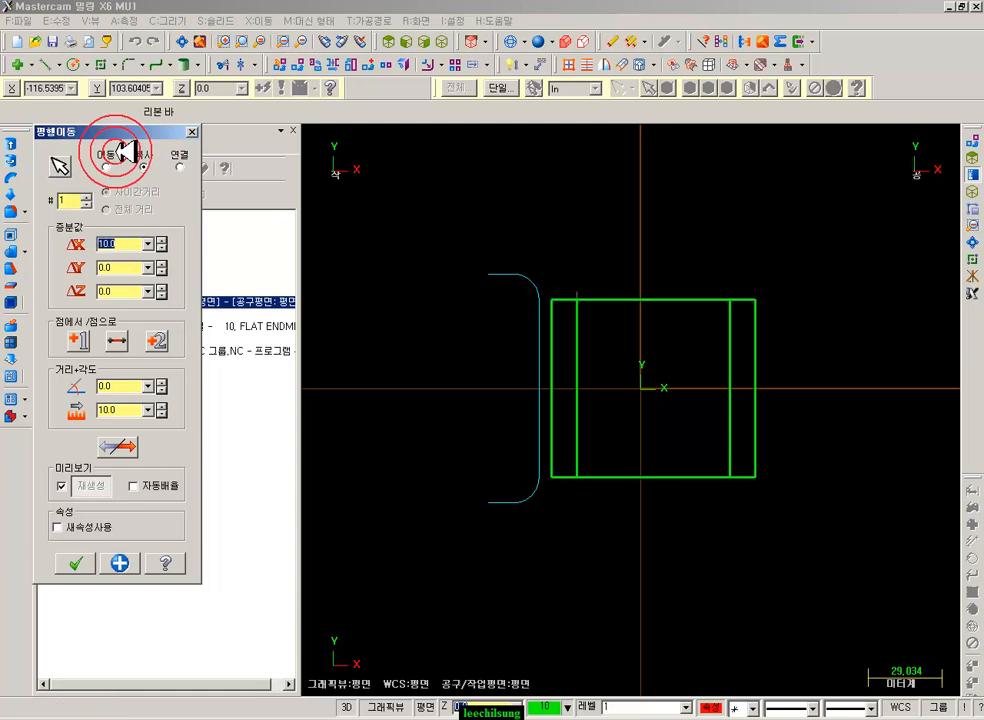
{"action": "left_click", "coordinate": [107, 167]}
{"action": "left_click", "coordinate": [76, 564]}
{"action": "scroll", "coordinate": [670, 378], "scroll_direction": "down", "scroll_amount": 1}
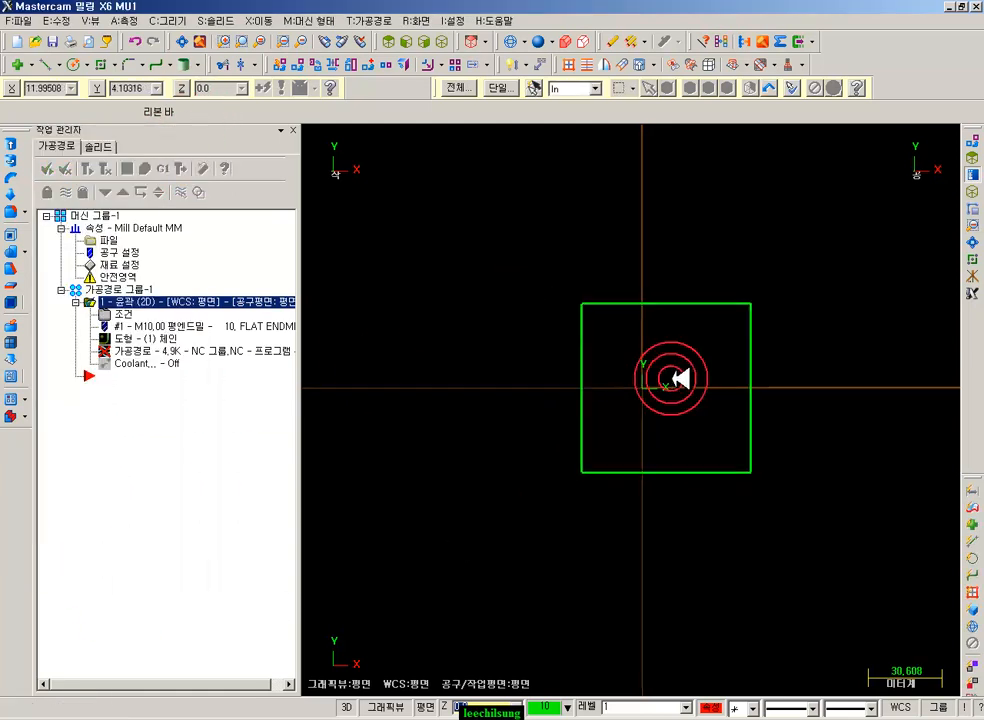
{"action": "scroll", "coordinate": [674, 378], "scroll_direction": "up", "scroll_amount": 1}
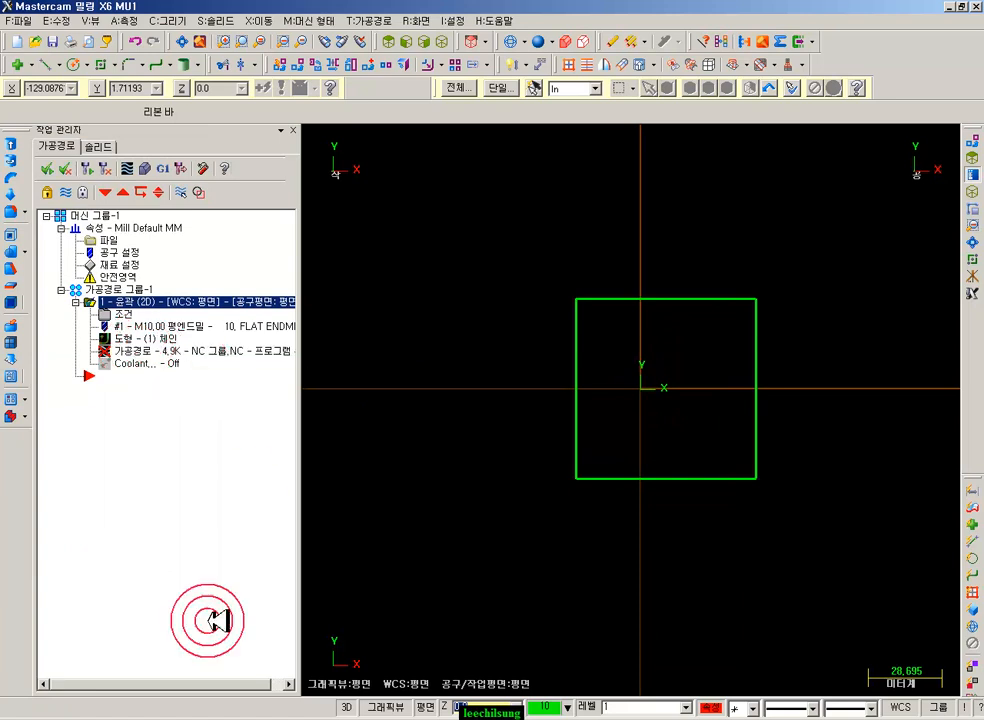
- Start the on-screen annotation pen and set its colour to red
{"action": "left_click", "coordinate": [165, 719]}
{"action": "right_click", "coordinate": [462, 424]}
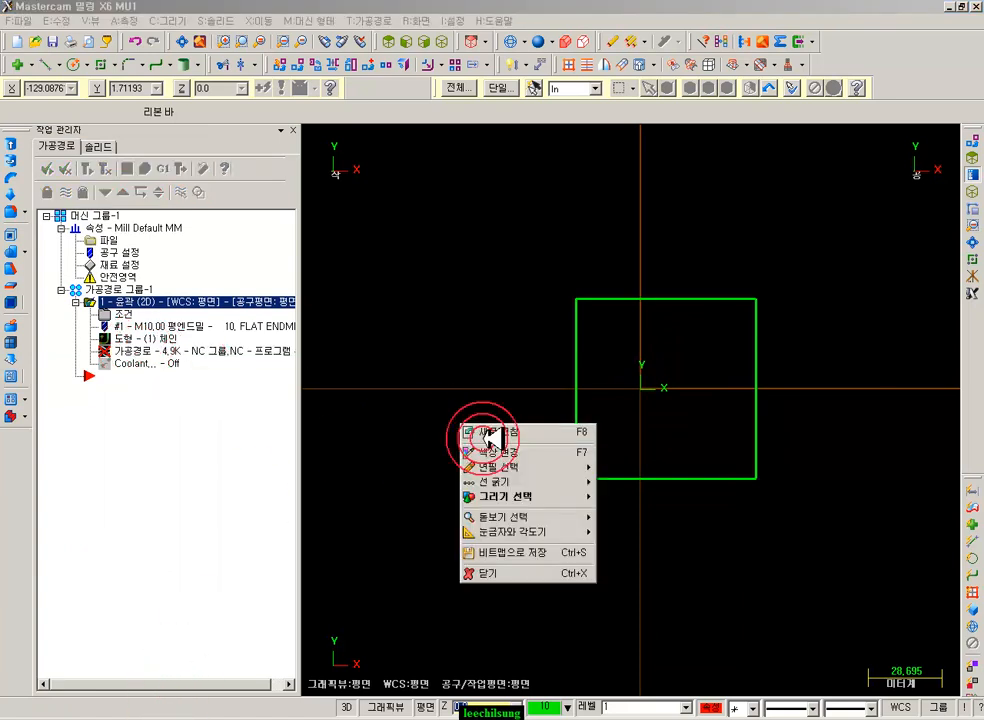
{"action": "left_click", "coordinate": [480, 451]}
{"action": "left_click", "coordinate": [528, 210]}
{"action": "left_click", "coordinate": [410, 224]}
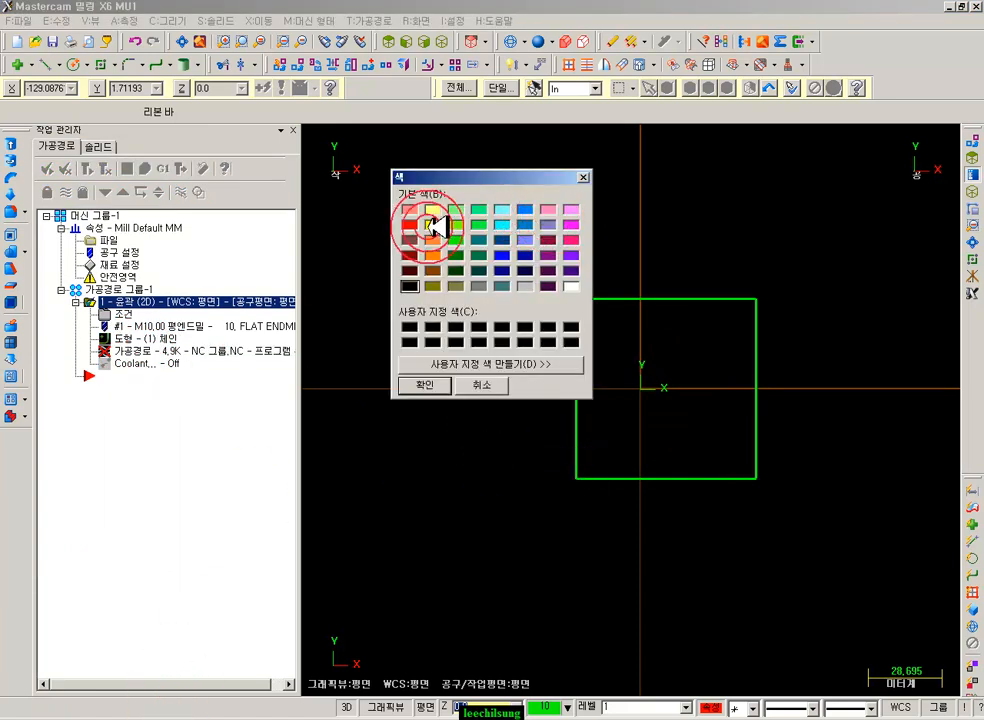
{"action": "left_click", "coordinate": [425, 384]}
- Mark the geometry entry, old and shifted paths and the red X with the annotation pen, write NCI, and close the pen
{"action": "left_click", "coordinate": [99, 337]}
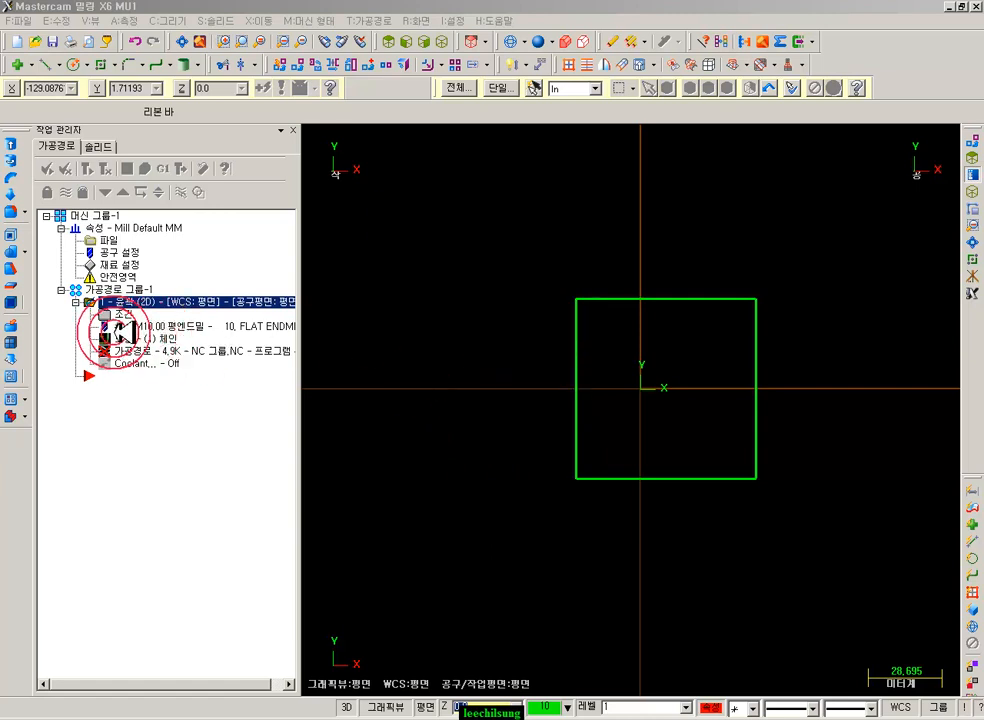
{"action": "mouse_move", "coordinate": [178, 331]}
{"action": "left_mouse_down"}
{"action": "mouse_move", "coordinate": [122, 328]}
{"action": "mouse_move", "coordinate": [90, 340]}
{"action": "mouse_move", "coordinate": [99, 342]}
{"action": "left_mouse_up"}
{"action": "left_click_drag", "start_coordinate": [544, 299], "coordinate": [545, 331]}
{"action": "left_click_drag", "start_coordinate": [547, 484], "coordinate": [548, 487]}
{"action": "left_click_drag", "start_coordinate": [563, 254], "coordinate": [538, 254]}
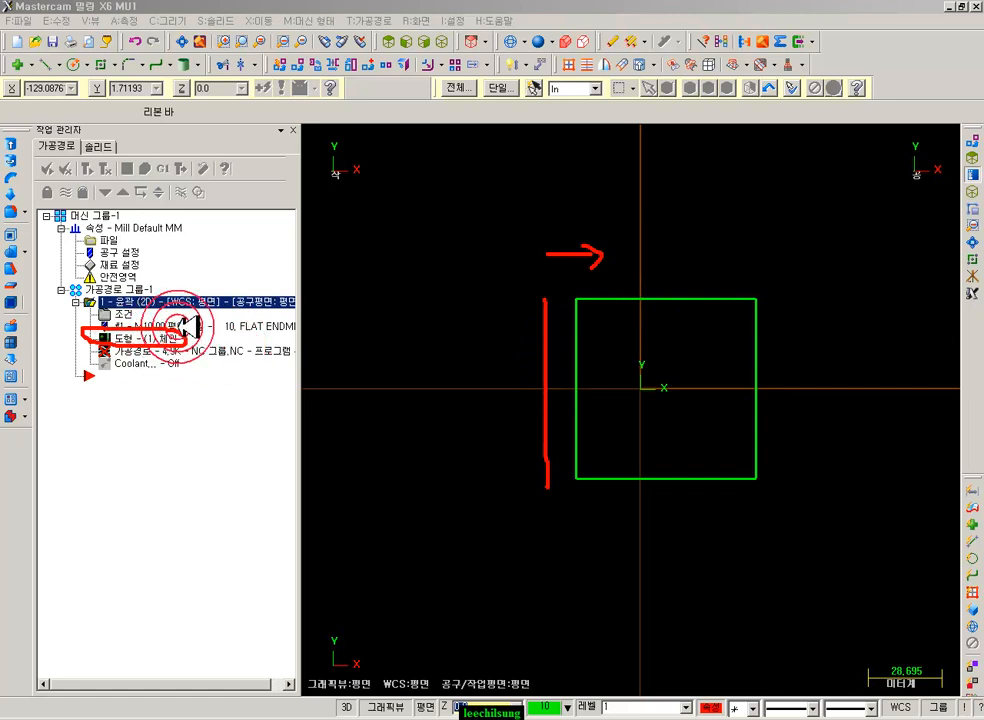
{"action": "mouse_move", "coordinate": [526, 313]}
{"action": "left_mouse_down"}
{"action": "mouse_move", "coordinate": [503, 500]}
{"action": "mouse_move", "coordinate": [442, 520]}
{"action": "left_mouse_up"}
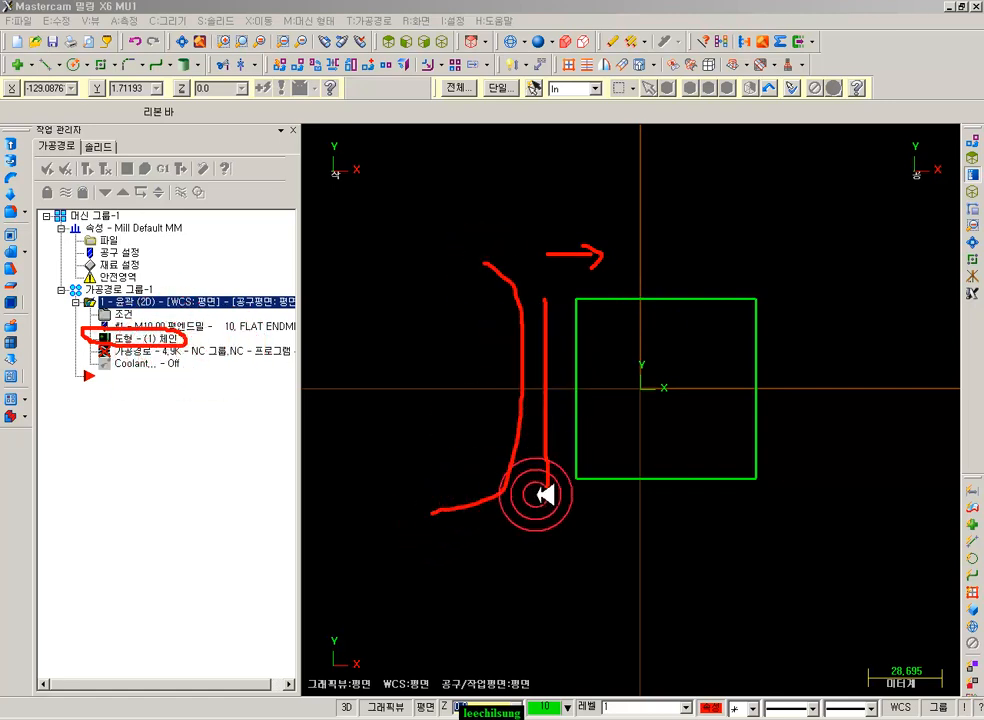
{"action": "mouse_move", "coordinate": [545, 482]}
{"action": "left_mouse_down"}
{"action": "mouse_move", "coordinate": [568, 432]}
{"action": "mouse_move", "coordinate": [582, 432]}
{"action": "left_mouse_up"}
{"action": "mouse_move", "coordinate": [568, 487]}
{"action": "left_mouse_down"}
{"action": "mouse_move", "coordinate": [589, 264]}
{"action": "mouse_move", "coordinate": [510, 225]}
{"action": "left_mouse_up"}
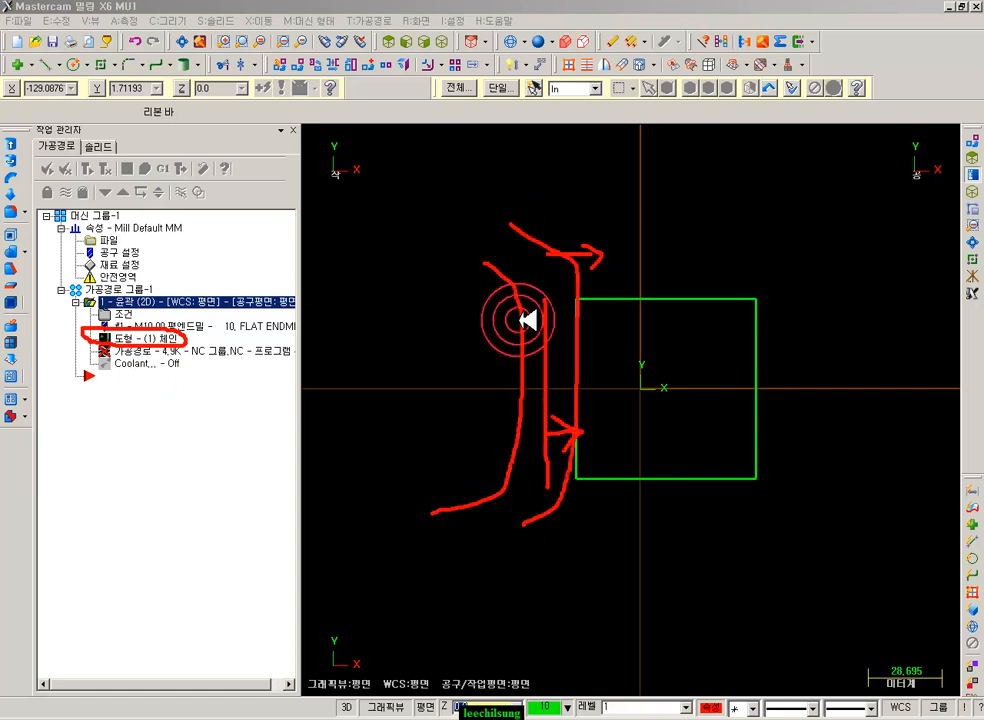
{"action": "mouse_move", "coordinate": [305, 343]}
{"action": "left_mouse_down"}
{"action": "mouse_move", "coordinate": [307, 362]}
{"action": "mouse_move", "coordinate": [248, 340]}
{"action": "left_mouse_up"}
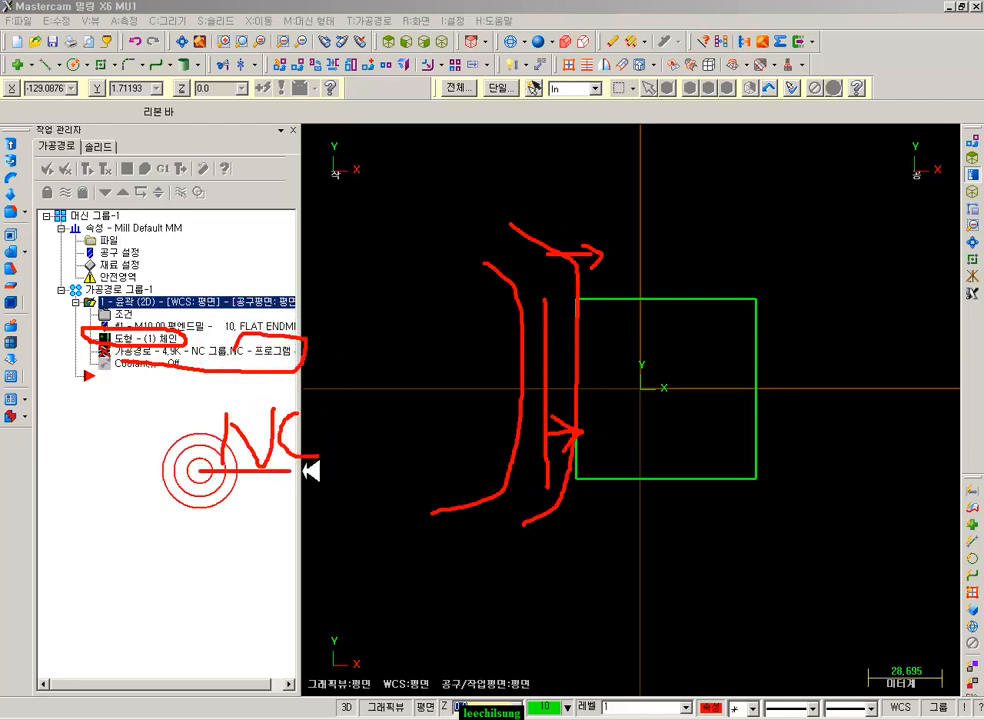
{"action": "left_click_drag", "start_coordinate": [371, 434], "coordinate": [374, 397]}
{"action": "mouse_move", "coordinate": [186, 405]}
{"action": "left_mouse_down"}
{"action": "mouse_move", "coordinate": [408, 386]}
{"action": "mouse_move", "coordinate": [386, 507]}
{"action": "left_mouse_up"}
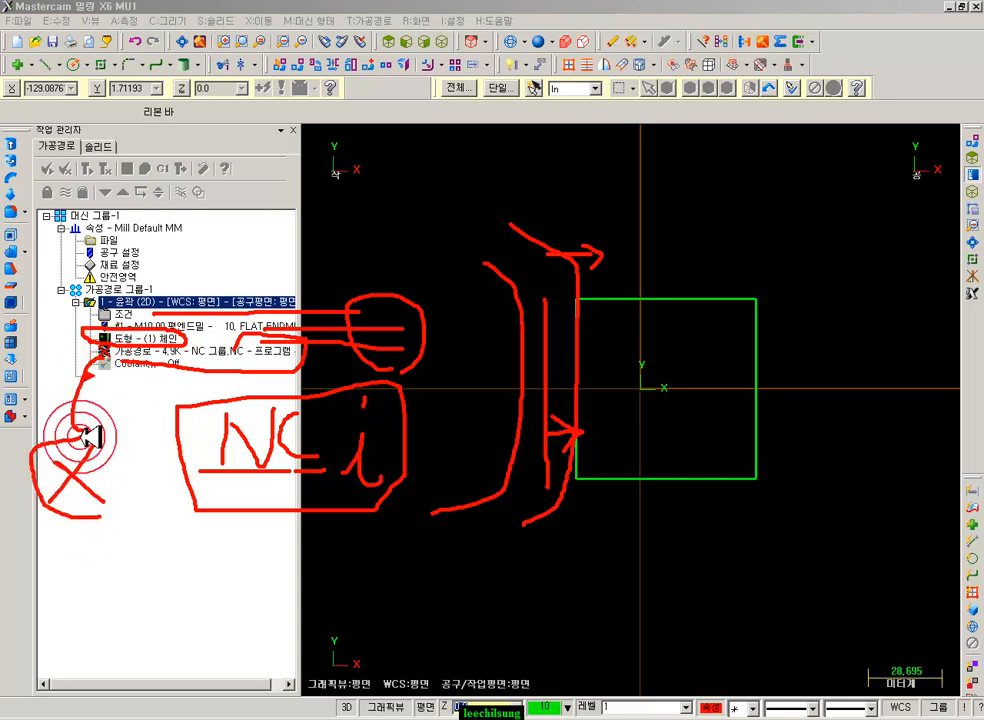
{"action": "right_click", "coordinate": [177, 551]}
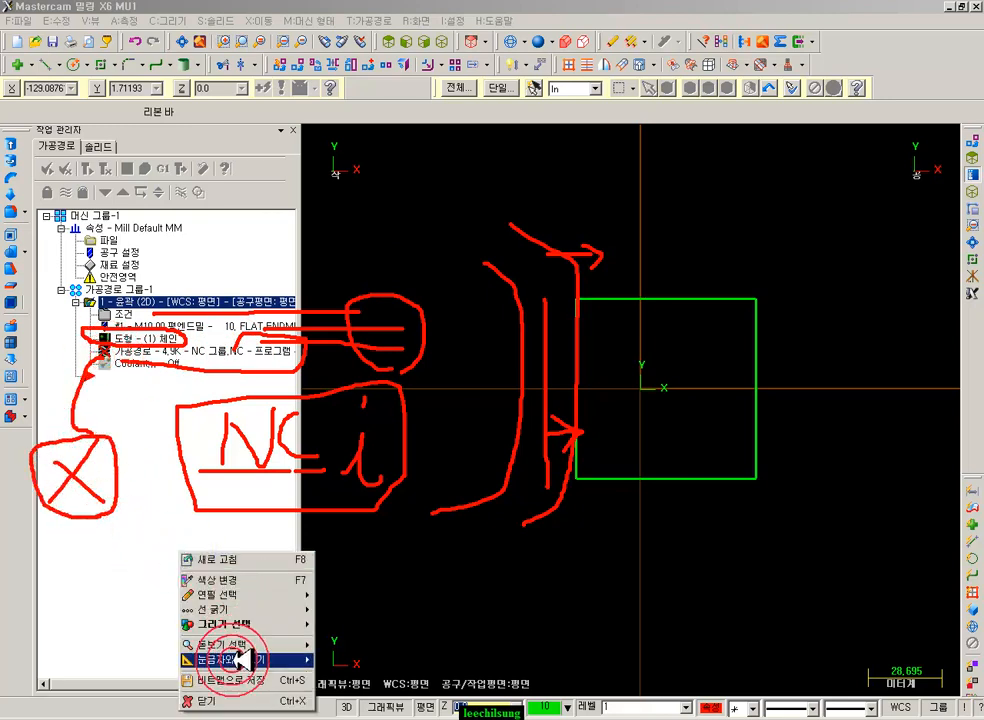
{"action": "left_click", "coordinate": [215, 701]}
- Examine the Associativity paragraph on page 119 of the PDF textbook in Acrobat Reader and return to Mastercam
{"action": "key", "text": "alt+Tab"}
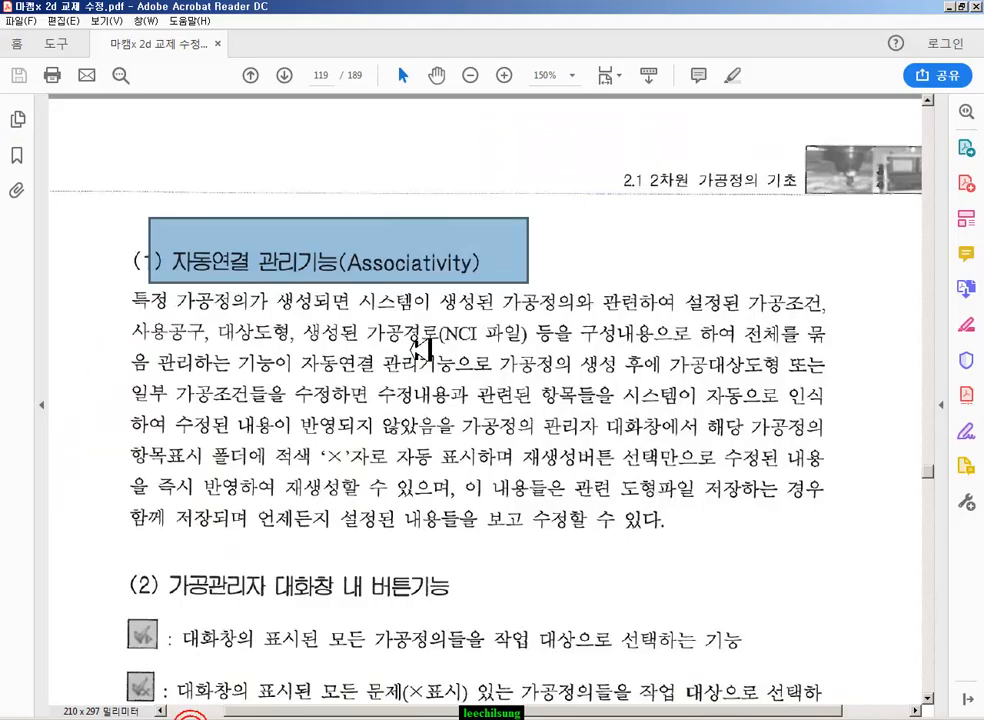
{"action": "left_click_drag", "start_coordinate": [212, 333], "coordinate": [777, 356]}
{"action": "left_click_drag", "start_coordinate": [178, 384], "coordinate": [520, 357]}
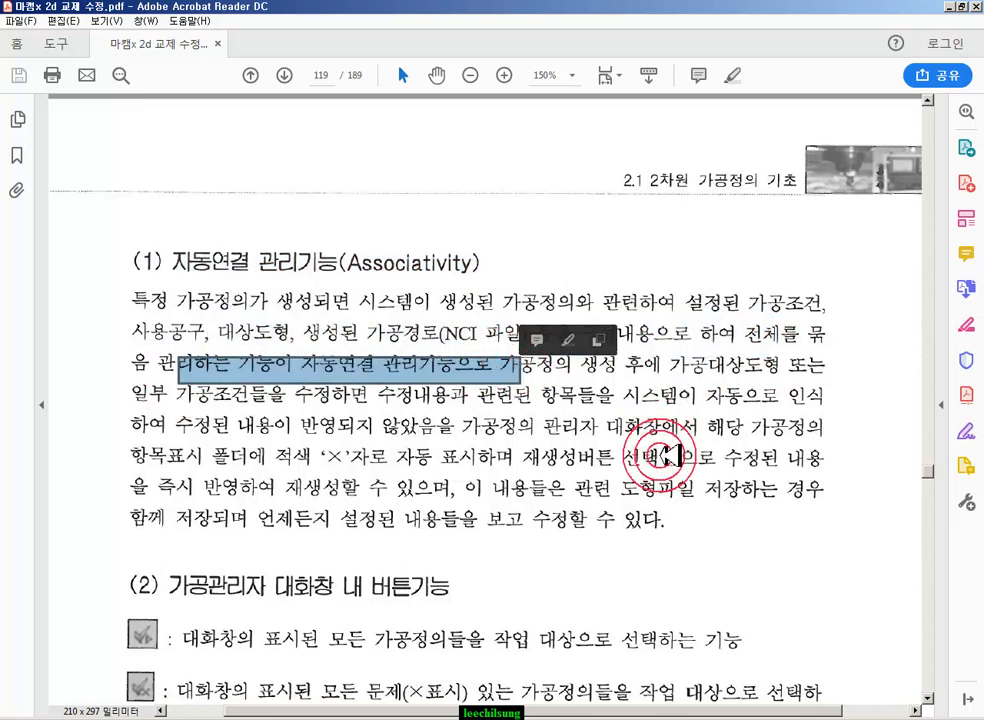
{"action": "left_click_drag", "start_coordinate": [193, 480], "coordinate": [450, 438]}
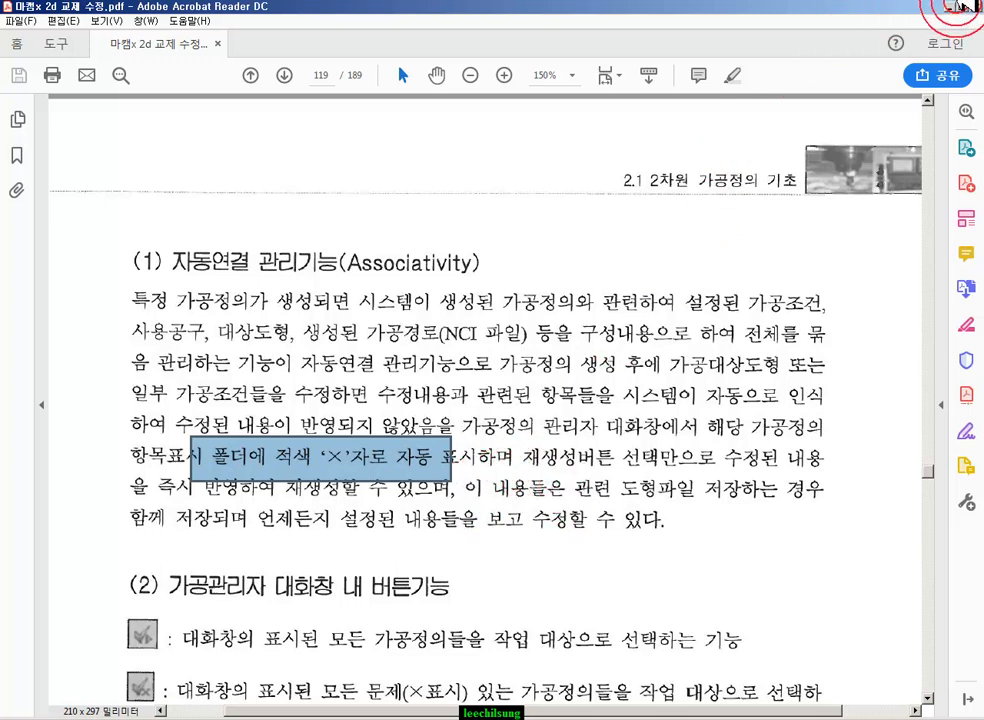
{"action": "left_click", "coordinate": [957, 6]}
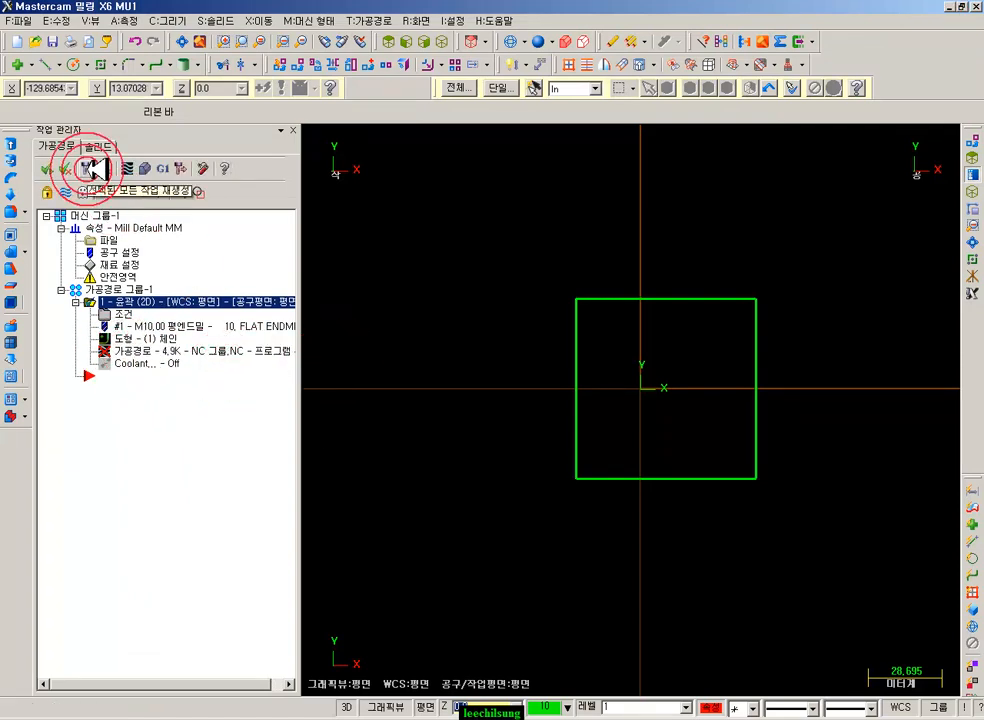
- Mark the regenerate command and toolpath entry with the annotation pen, and regenerate the contour toolpath for the moved square
{"action": "left_click", "coordinate": [158, 719]}
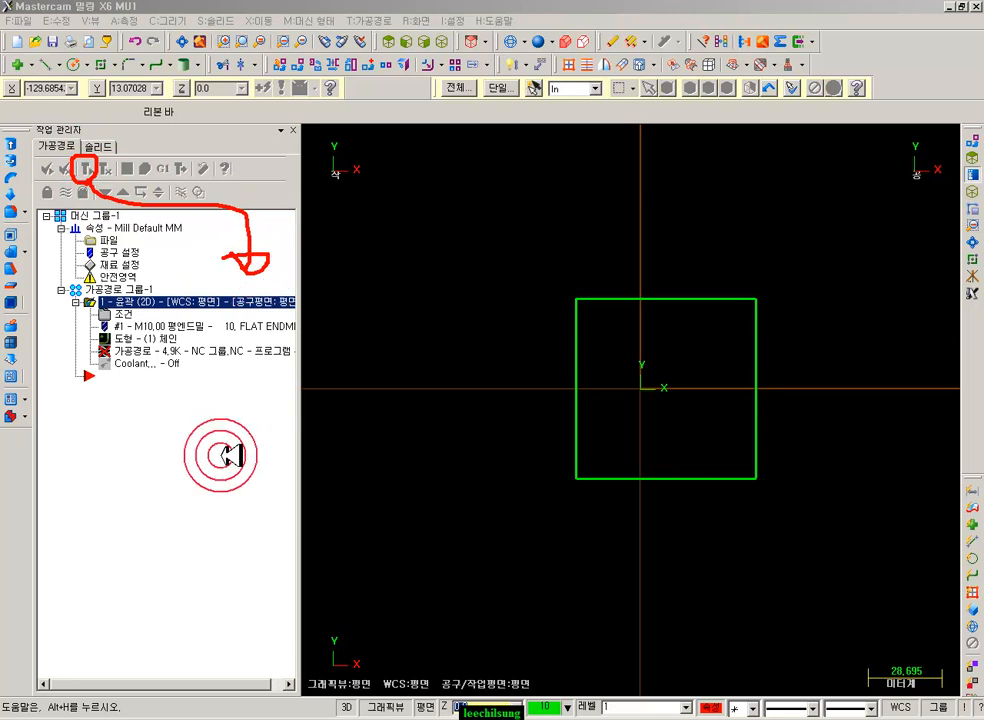
{"action": "left_click_drag", "start_coordinate": [165, 358], "coordinate": [185, 359]}
{"action": "right_click", "coordinate": [178, 441]}
{"action": "left_click", "coordinate": [215, 591]}
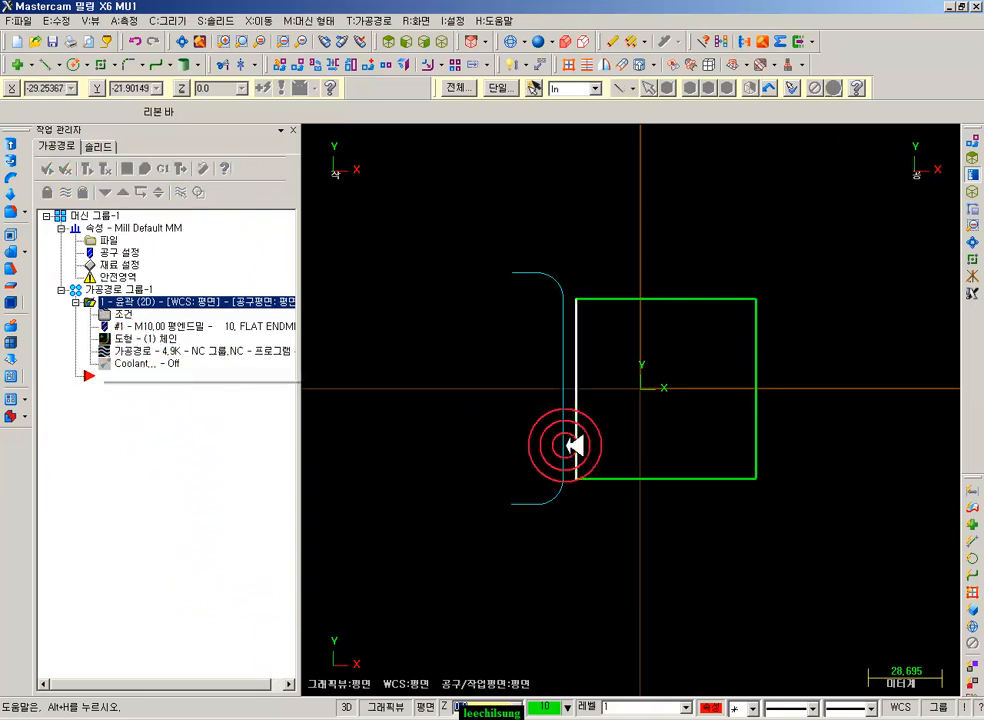
- Backplot the regenerated 2D contour toolpath with the shaded cut width displayed, examine it along the square's left edge, and close backplot
{"action": "left_click", "coordinate": [132, 348]}
{"action": "left_click_drag", "start_coordinate": [541, 137], "coordinate": [777, 134]}
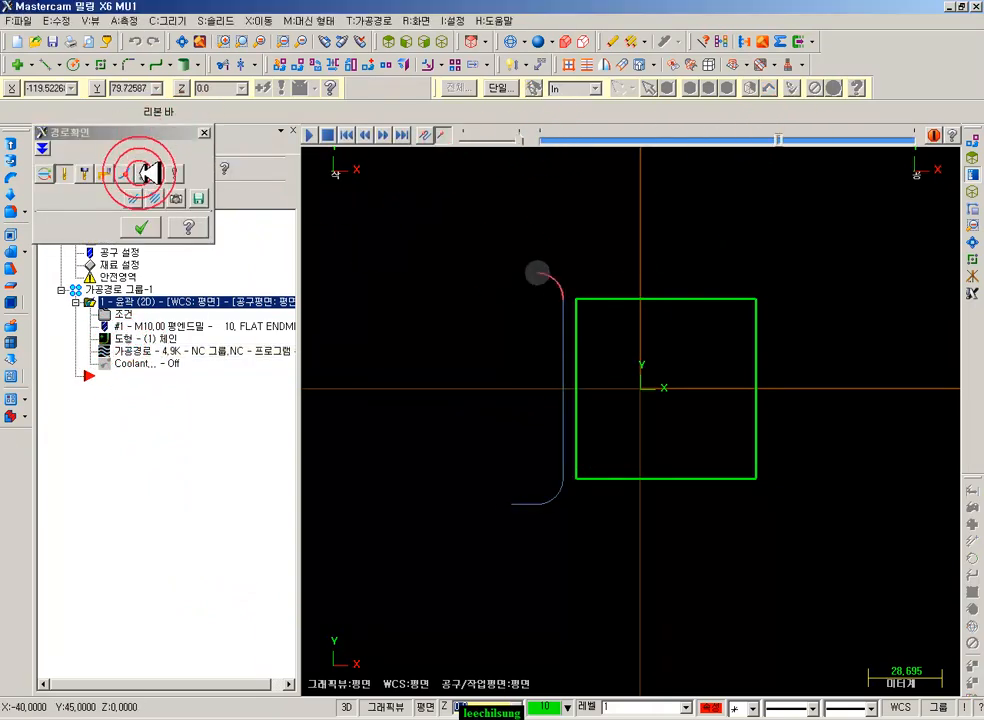
{"action": "left_click", "coordinate": [144, 174]}
{"action": "scroll", "coordinate": [578, 361], "scroll_direction": "up", "scroll_amount": 3}
{"action": "scroll", "coordinate": [709, 316], "scroll_direction": "up", "scroll_amount": 2}
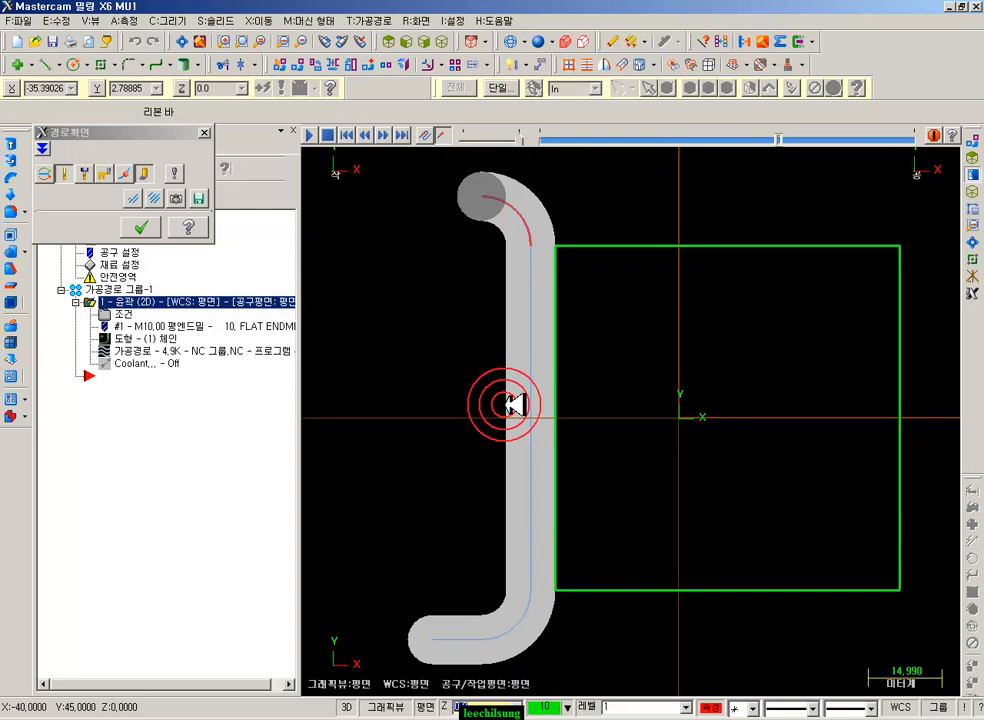
{"action": "left_click", "coordinate": [207, 130]}
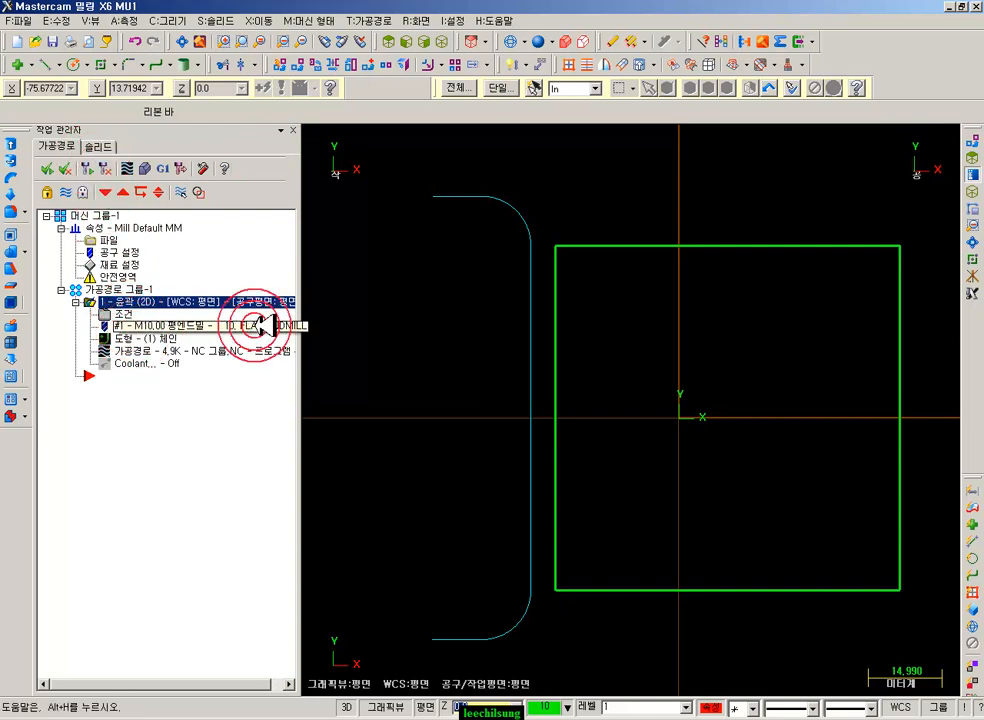
- Delete the square's left edge along with its toolpath association and try to regenerate the 2D contour operation
{"action": "left_click", "coordinate": [559, 334]}
{"action": "left_click", "coordinate": [608, 44]}
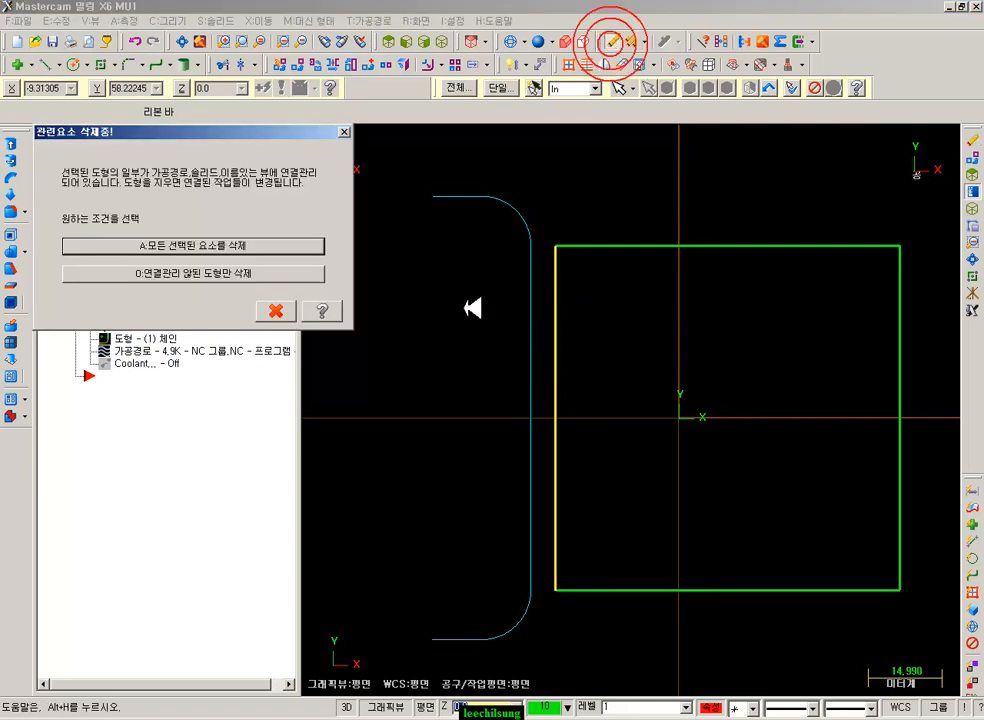
{"action": "left_click", "coordinate": [244, 241]}
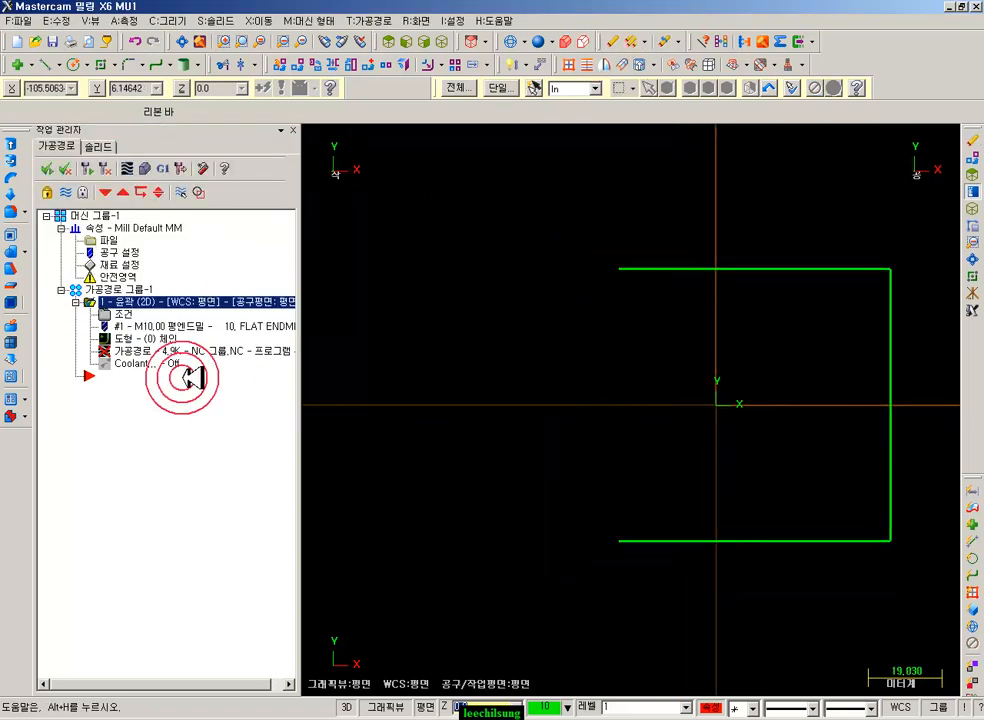
{"action": "left_click", "coordinate": [88, 166]}
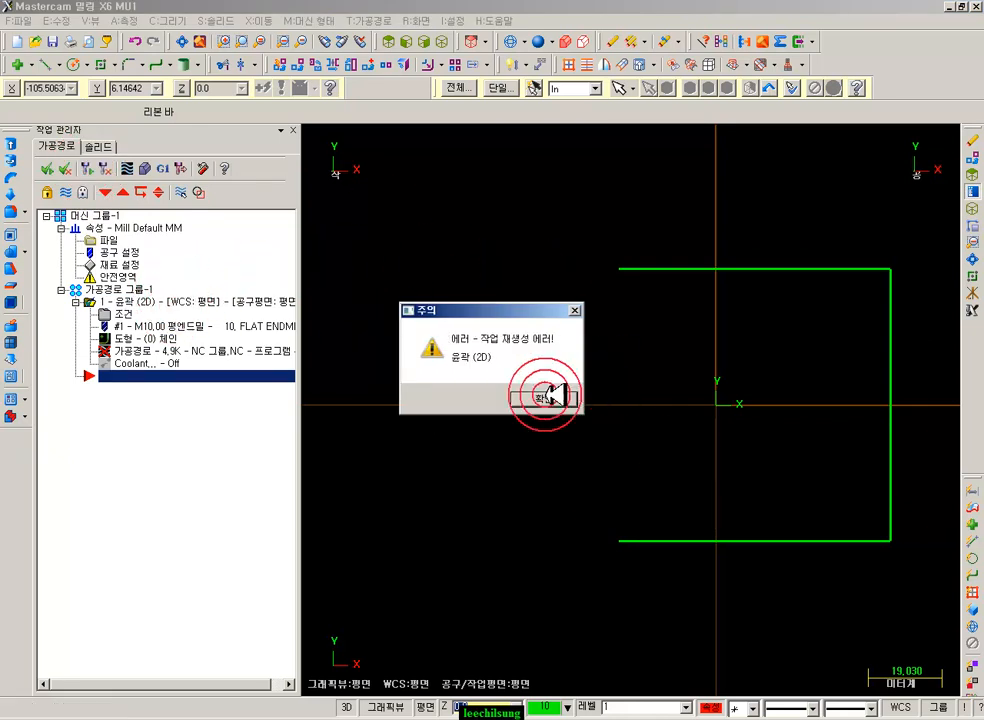
{"action": "left_click", "coordinate": [555, 398]}
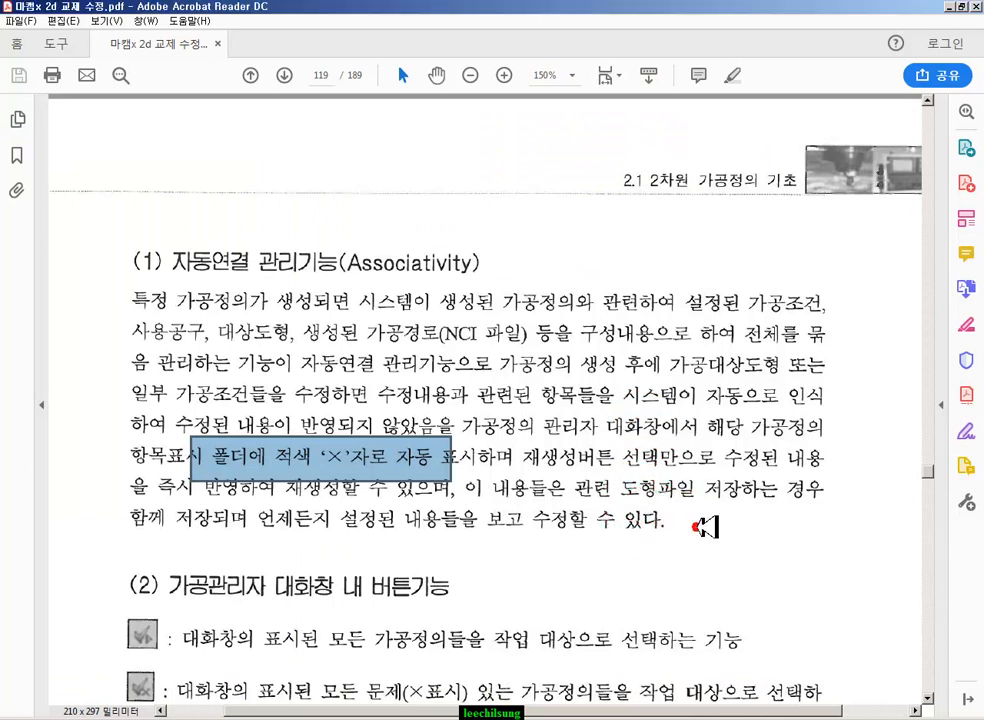
- Examine the toolpath manager button functions on page 119 of the PDF textbook in Acrobat Reader and return to Mastercam
{"action": "left_click", "coordinate": [725, 466]}
{"action": "scroll", "coordinate": [795, 466], "scroll_direction": "down", "scroll_amount": 3}
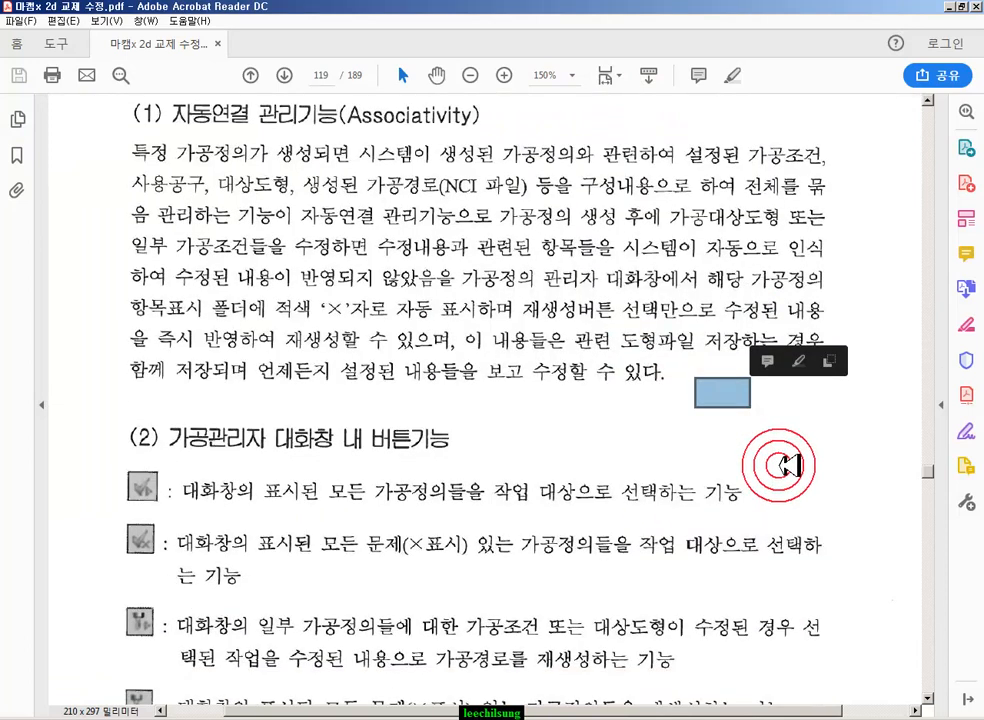
{"action": "scroll", "coordinate": [690, 445], "scroll_direction": "down", "scroll_amount": 3}
{"action": "left_click_drag", "start_coordinate": [180, 188], "coordinate": [500, 242]}
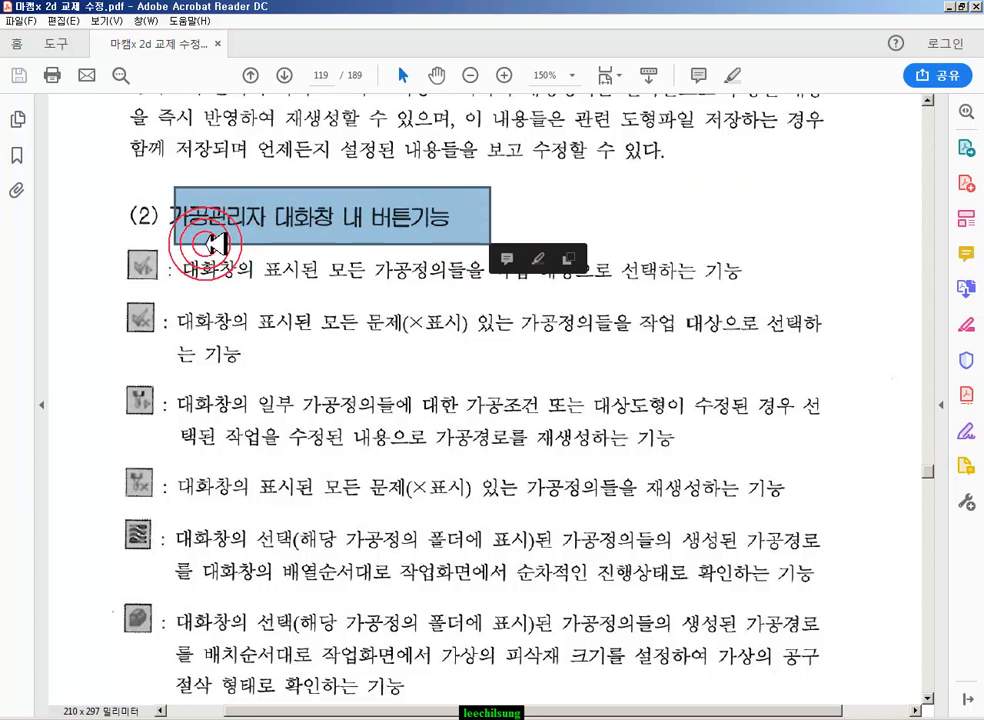
{"action": "left_click_drag", "start_coordinate": [118, 248], "coordinate": [786, 292]}
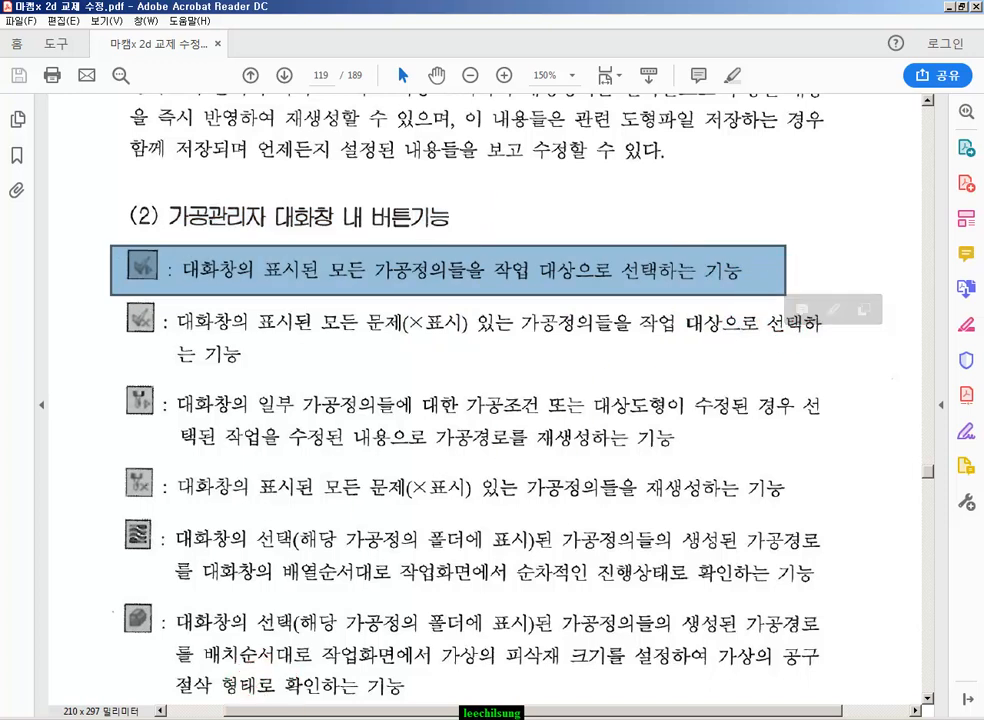
{"action": "key", "text": "alt+Tab"}
- Switch to Mastercam, add the square's left edge to the 2D contour operation's empty chain list, and regenerate the toolpath
{"action": "left_click", "coordinate": [123, 298]}
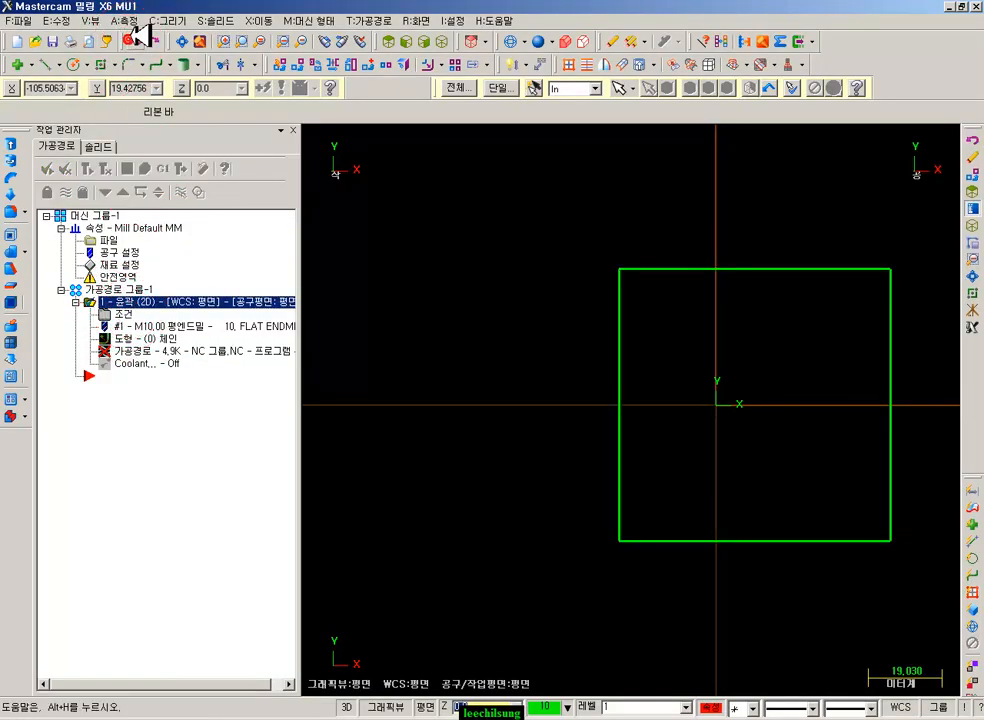
{"action": "left_click", "coordinate": [135, 339]}
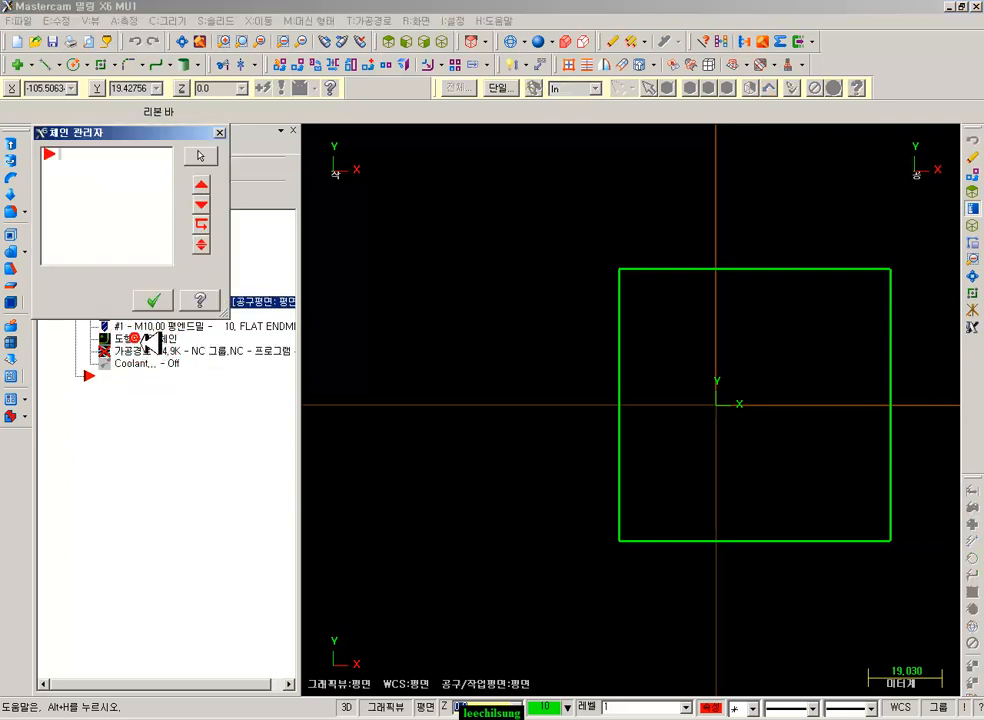
{"action": "left_click", "coordinate": [218, 132]}
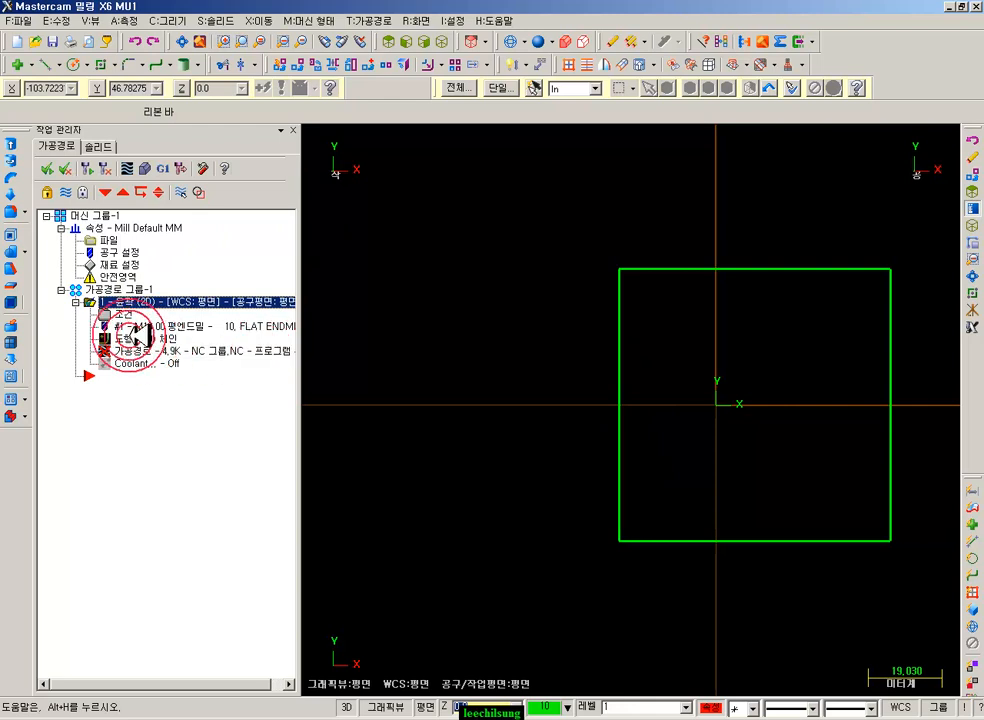
{"action": "left_click", "coordinate": [140, 336]}
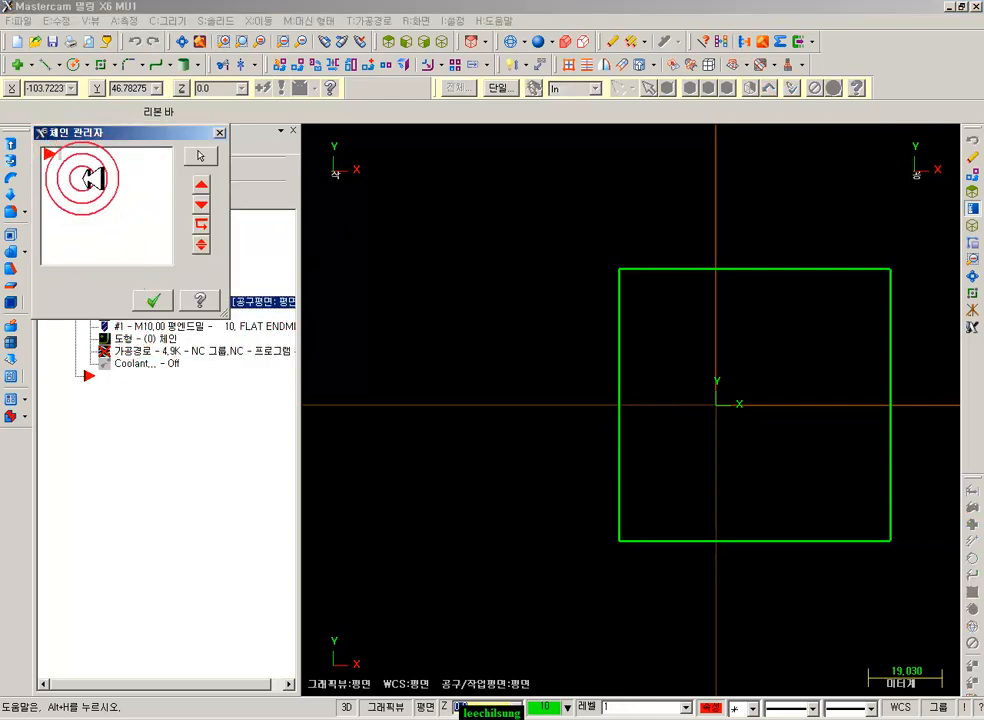
{"action": "right_click", "coordinate": [102, 191]}
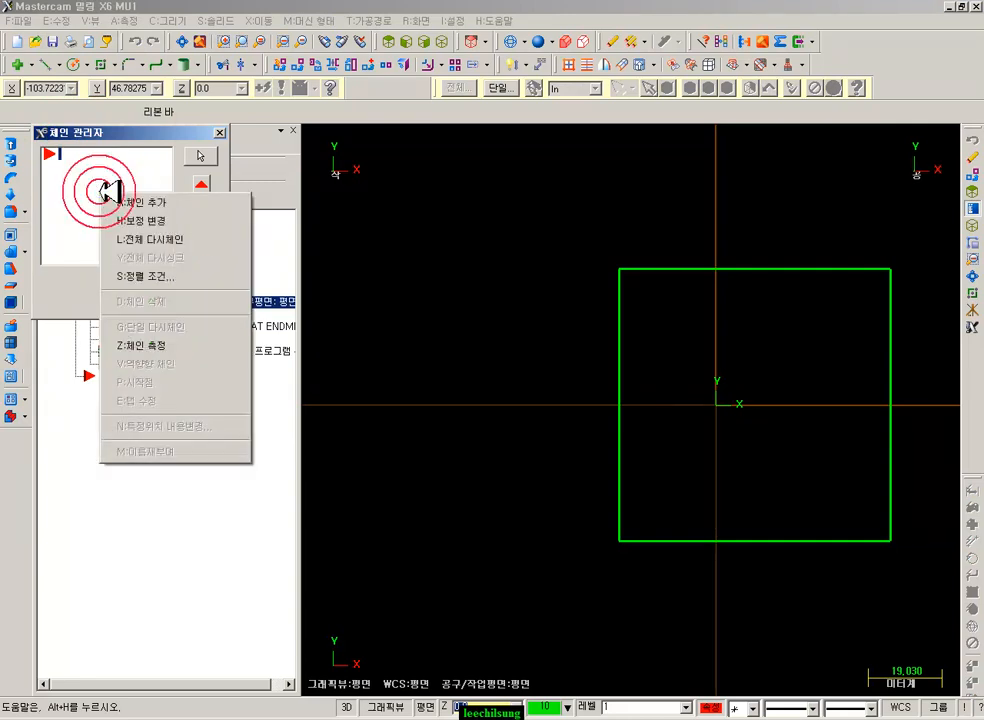
{"action": "left_click", "coordinate": [140, 202]}
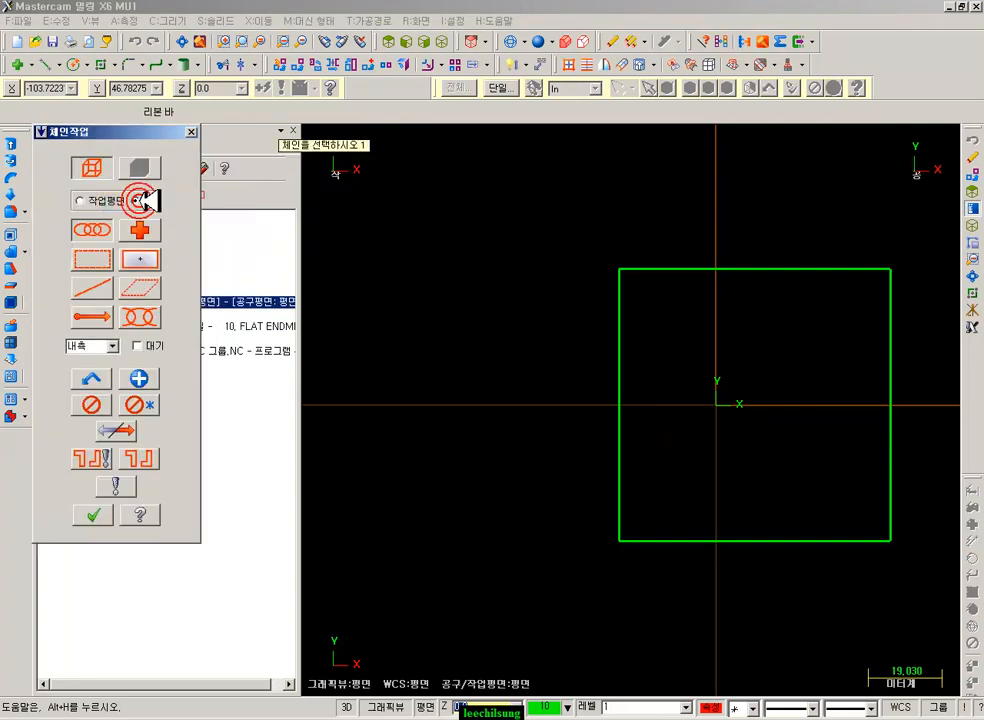
{"action": "left_click", "coordinate": [619, 511]}
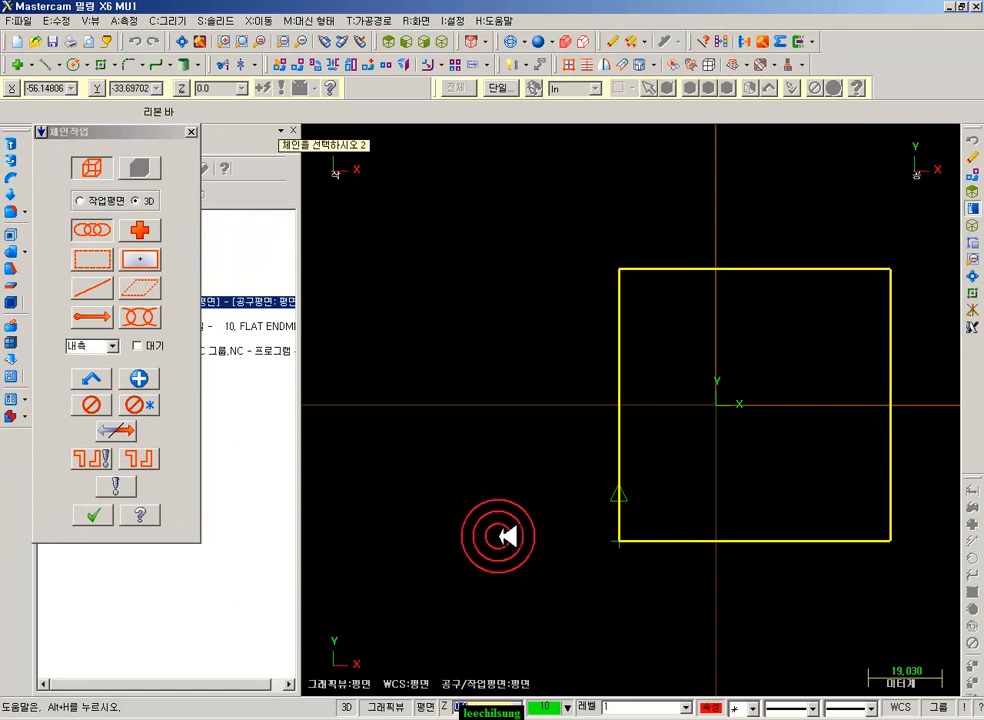
{"action": "left_click", "coordinate": [100, 403]}
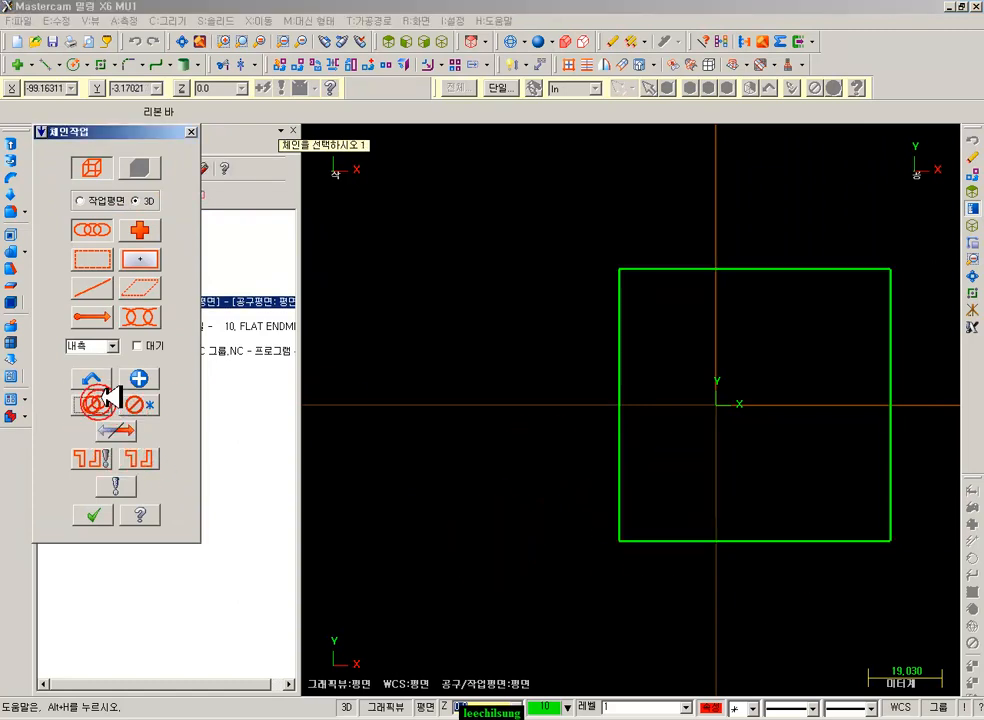
{"action": "left_click", "coordinate": [612, 533]}
{"action": "left_click", "coordinate": [95, 512]}
{"action": "left_click", "coordinate": [152, 302]}
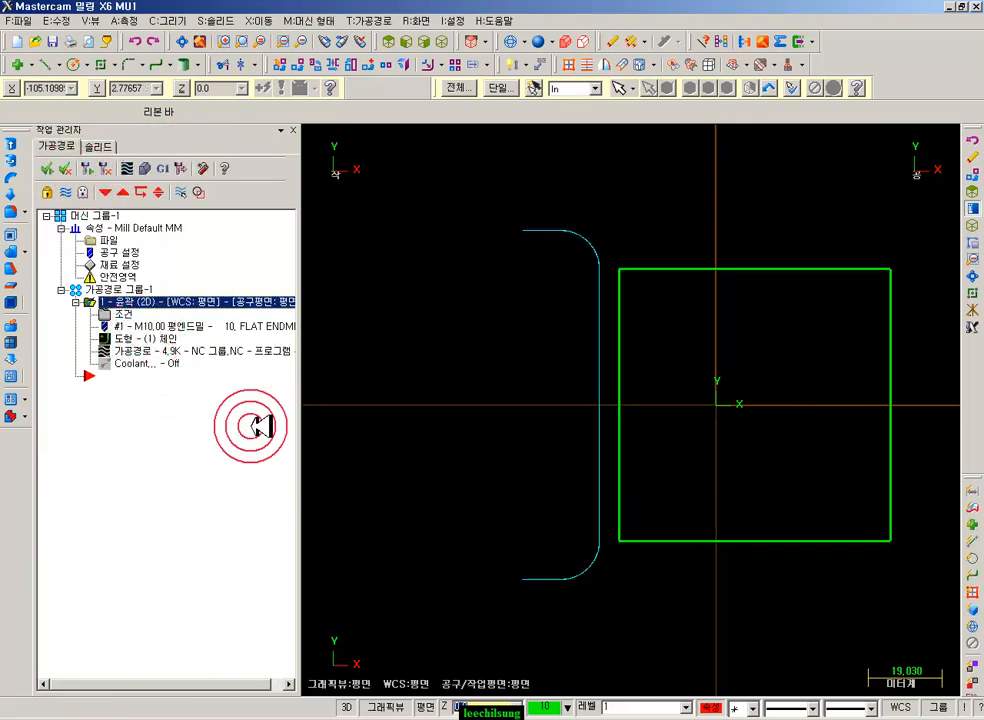
- Copy the 2D contour operation and paste it as a second operation in the toolpath group
{"action": "scroll", "coordinate": [523, 352], "scroll_direction": "down", "scroll_amount": 3}
{"action": "scroll", "coordinate": [583, 463], "scroll_direction": "up", "scroll_amount": 2}
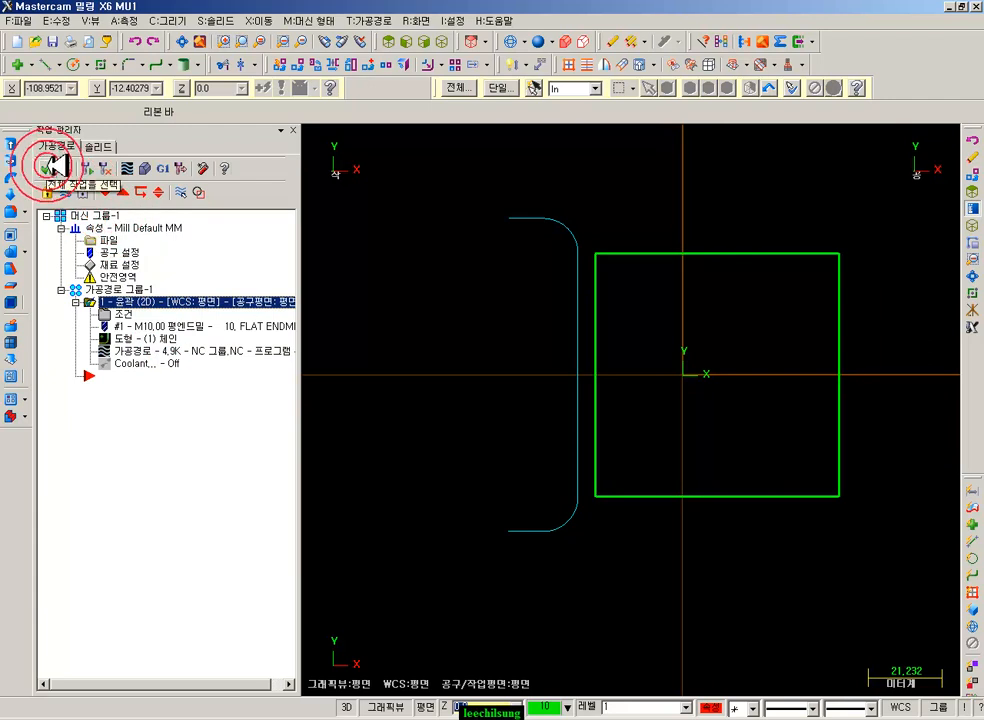
{"action": "left_click", "coordinate": [140, 301]}
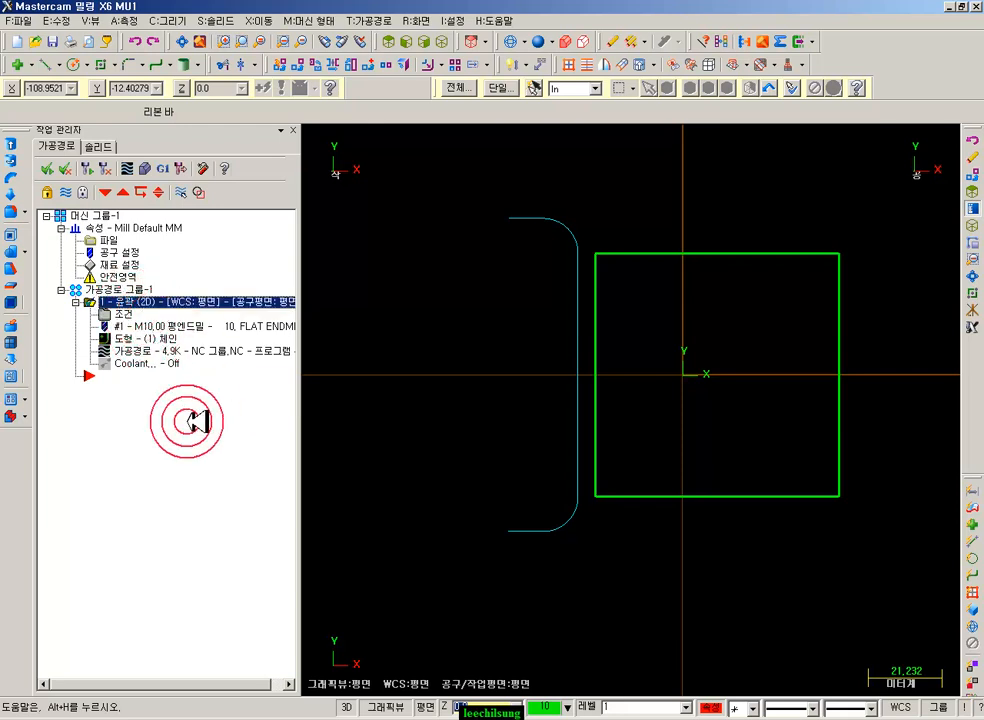
{"action": "right_click", "coordinate": [133, 303]}
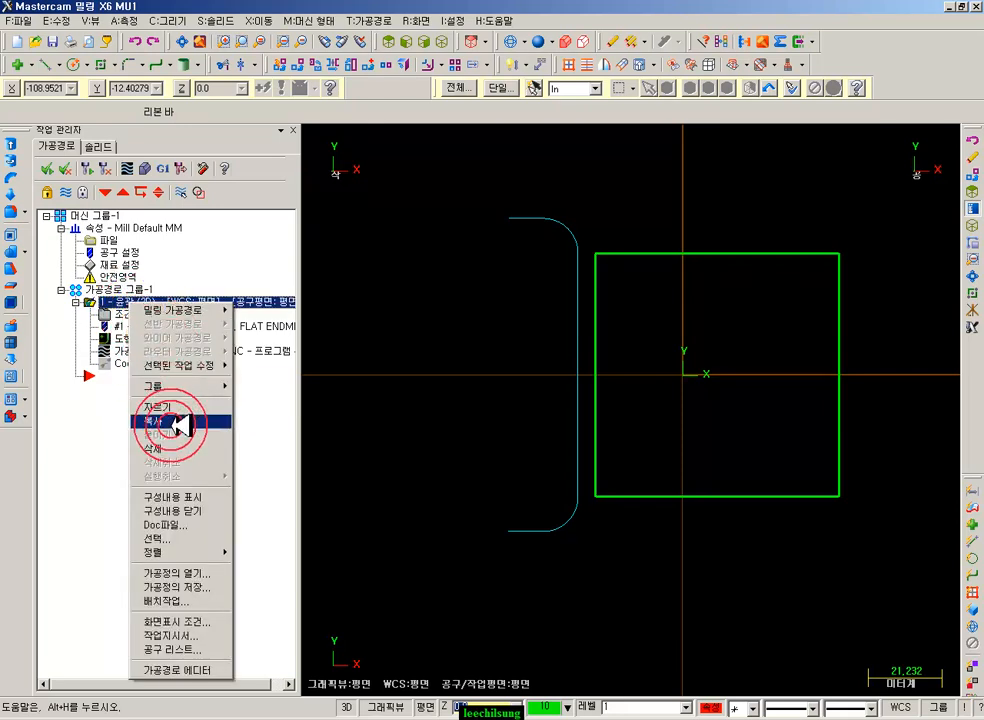
{"action": "left_click", "coordinate": [180, 424]}
{"action": "right_click", "coordinate": [154, 417]}
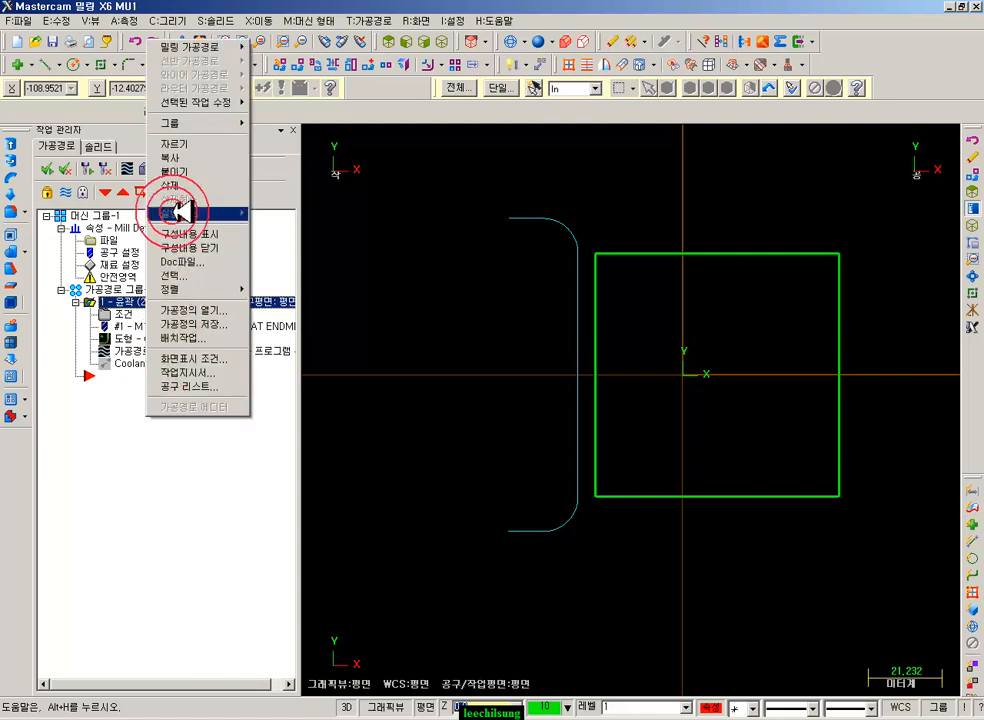
{"action": "left_click", "coordinate": [176, 171]}
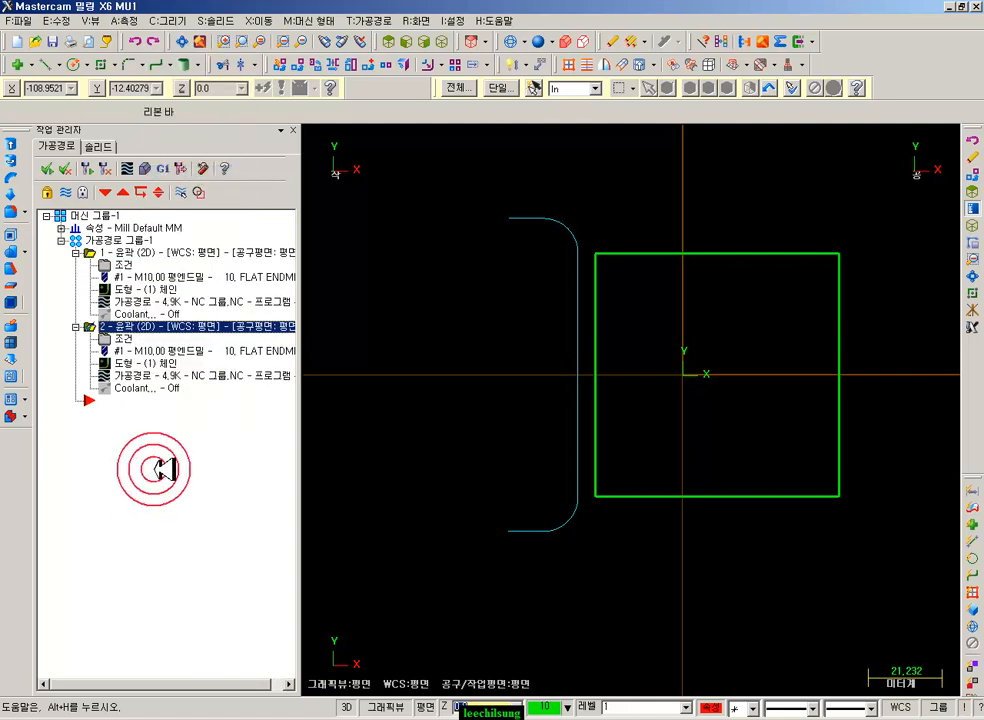
- Select contour operations 1 and 2 together and copy both after the existing operations in the list
{"action": "left_click", "coordinate": [126, 253]}
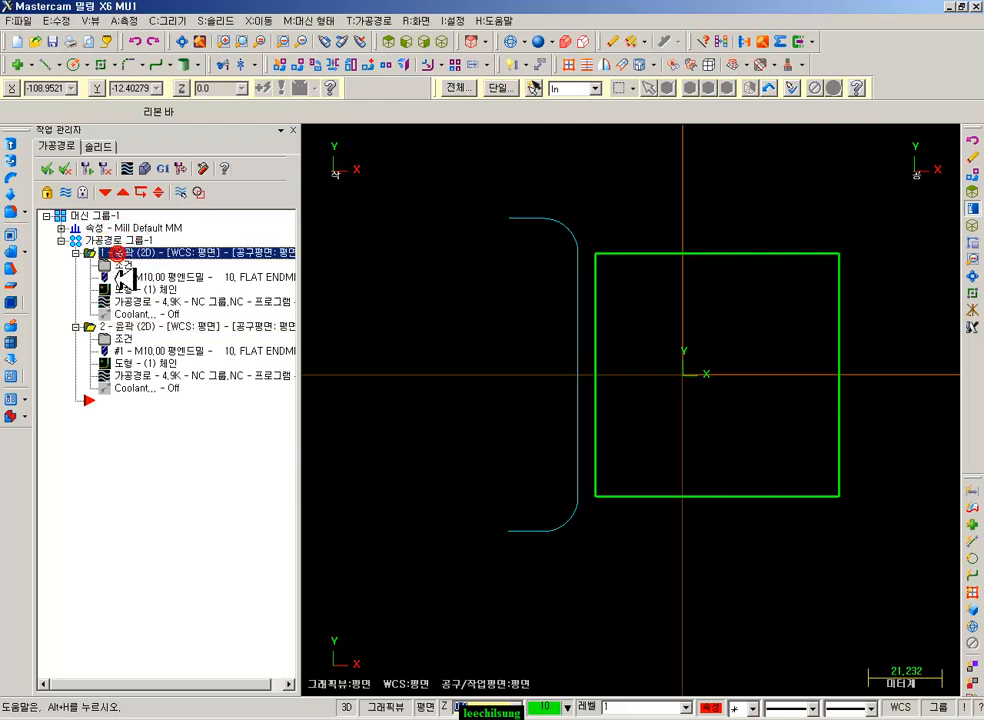
{"action": "left_click", "coordinate": [128, 325]}
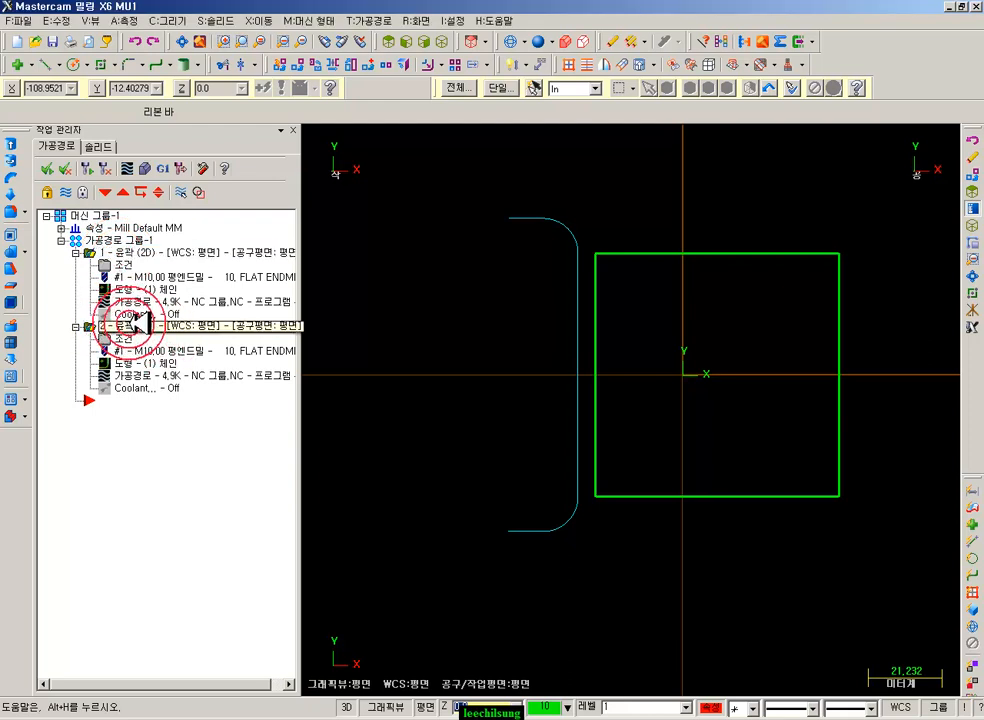
{"action": "left_click", "coordinate": [129, 325]}
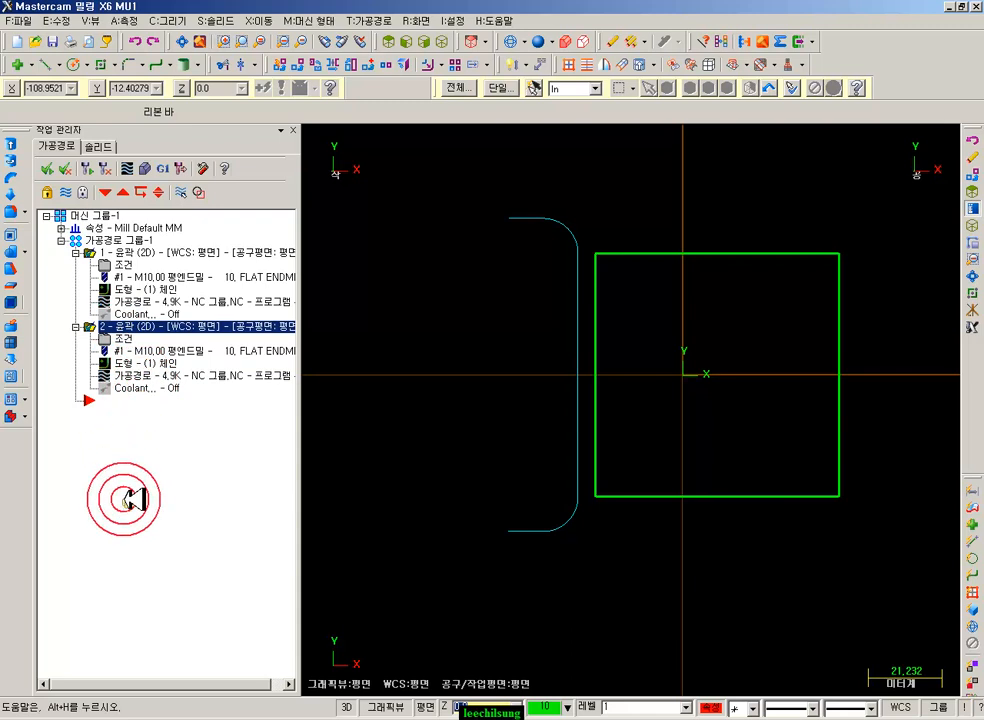
{"action": "left_click", "coordinate": [160, 550]}
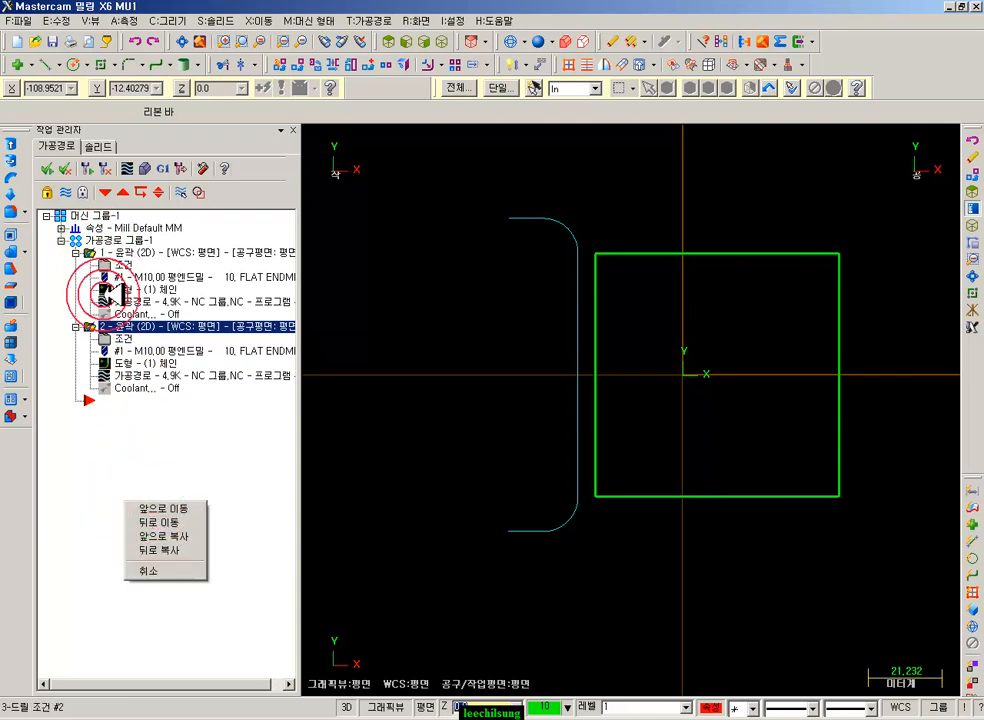
{"action": "left_click", "coordinate": [188, 522]}
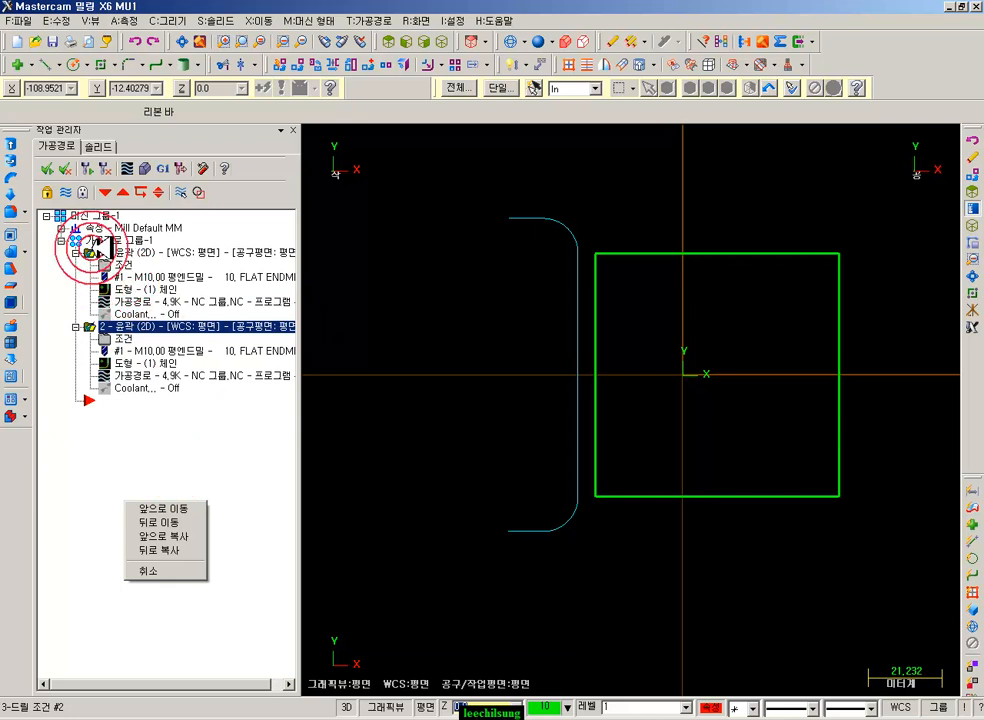
{"action": "left_click", "coordinate": [165, 550]}
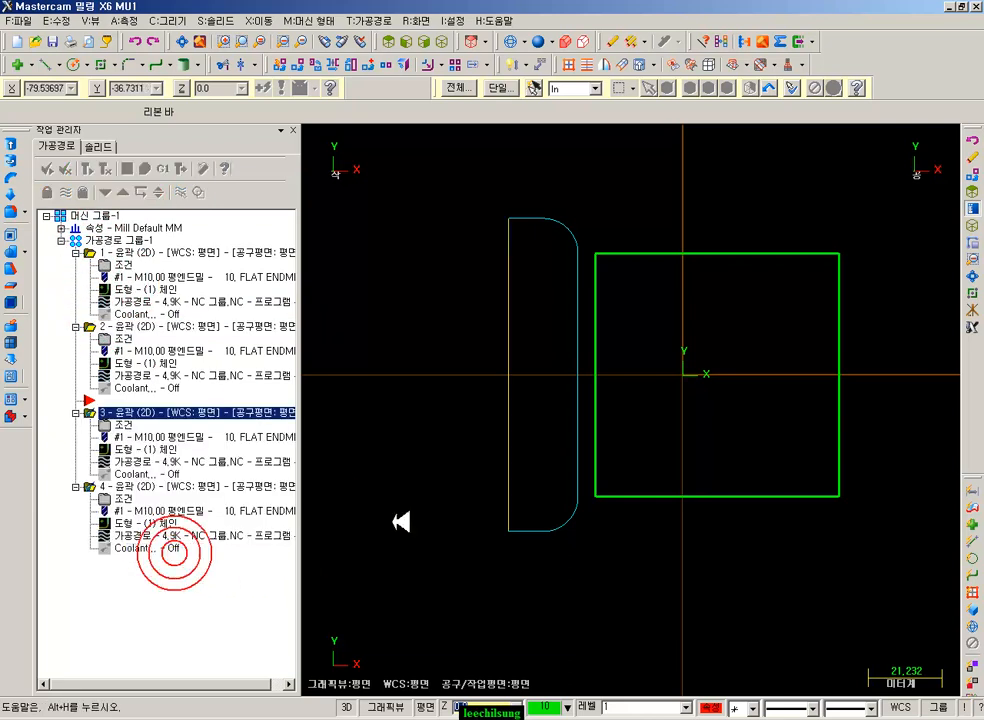
- Examine the four contour operations one after another, including their toolpaths in isometric view
{"action": "left_click", "coordinate": [146, 253]}
{"action": "left_click", "coordinate": [133, 327]}
{"action": "left_click", "coordinate": [132, 413]}
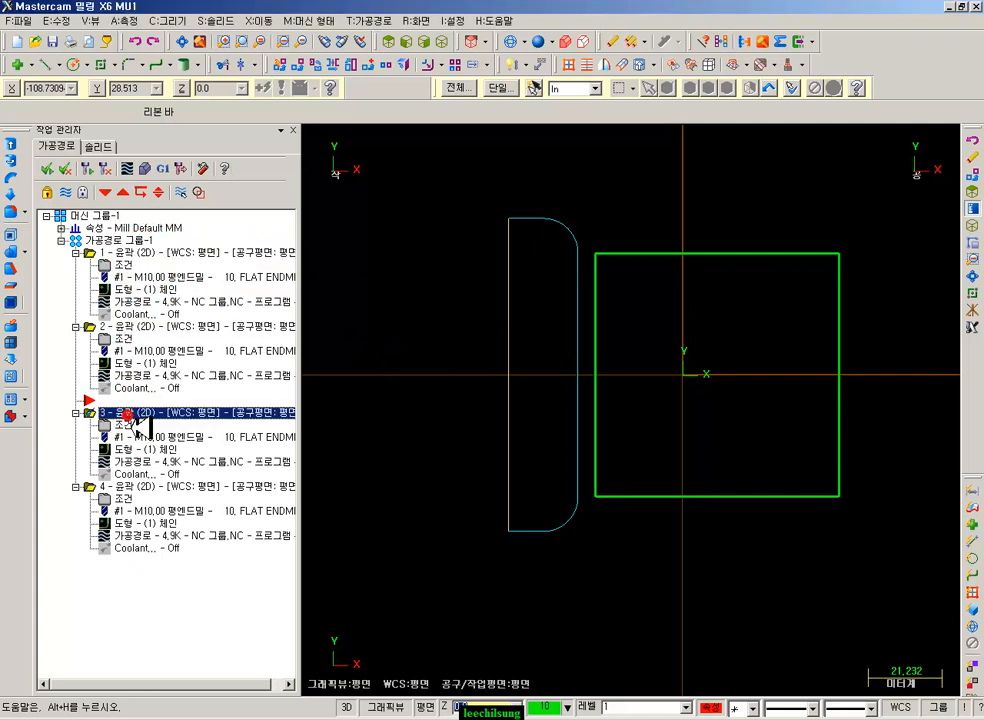
{"action": "left_click", "coordinate": [136, 487]}
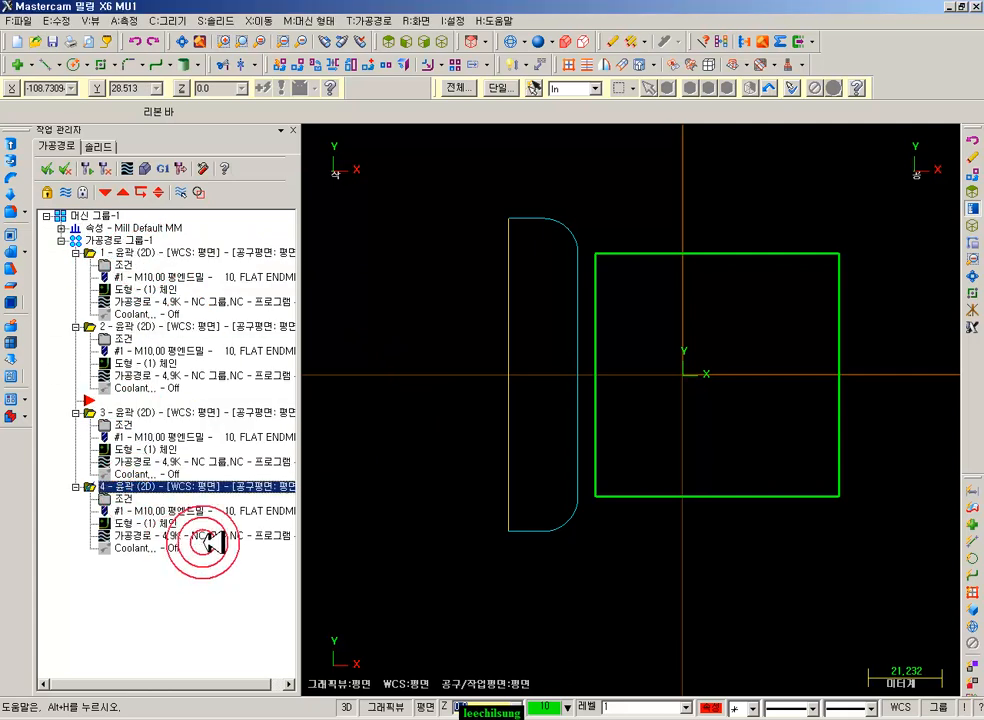
{"action": "left_click", "coordinate": [442, 41]}
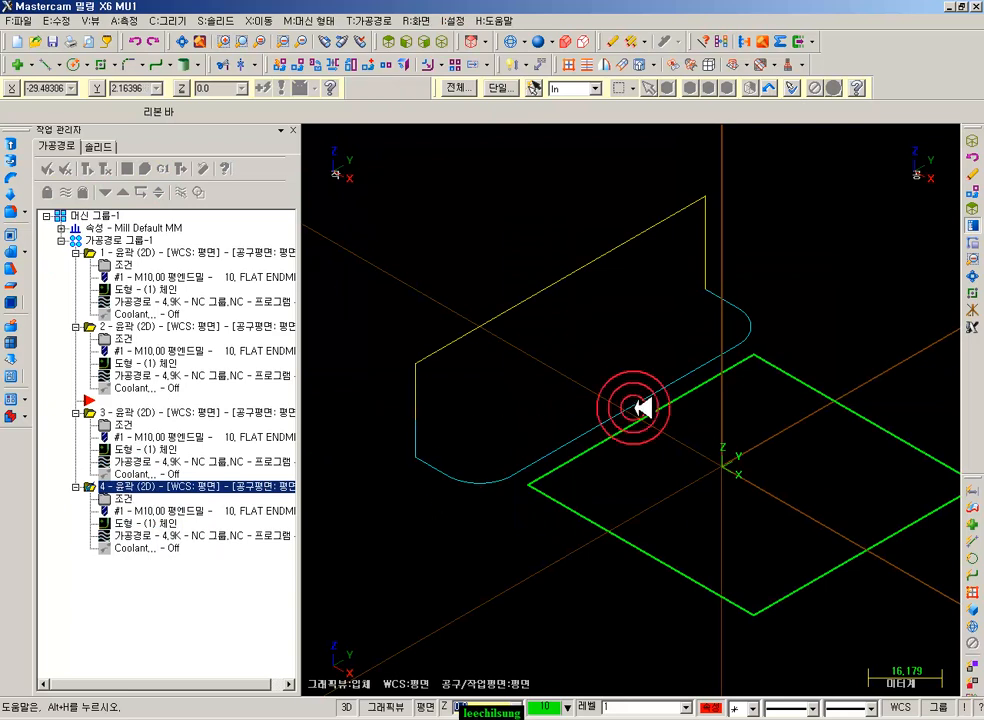
{"action": "left_click", "coordinate": [124, 252]}
{"action": "left_click", "coordinate": [118, 327]}
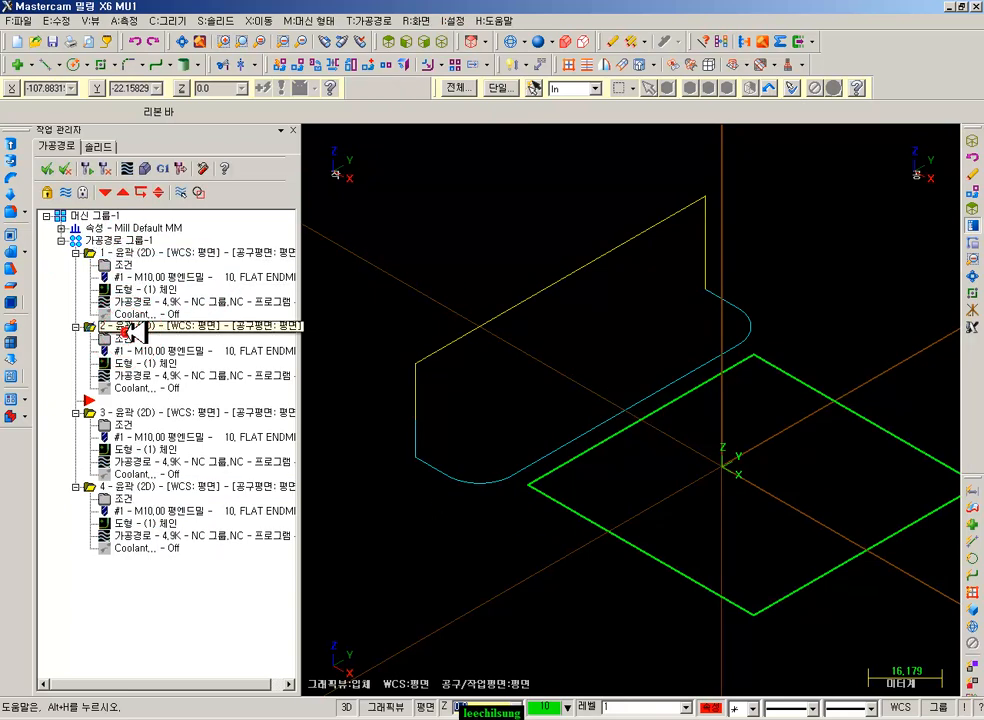
{"action": "left_click", "coordinate": [118, 413]}
{"action": "left_click", "coordinate": [136, 487]}
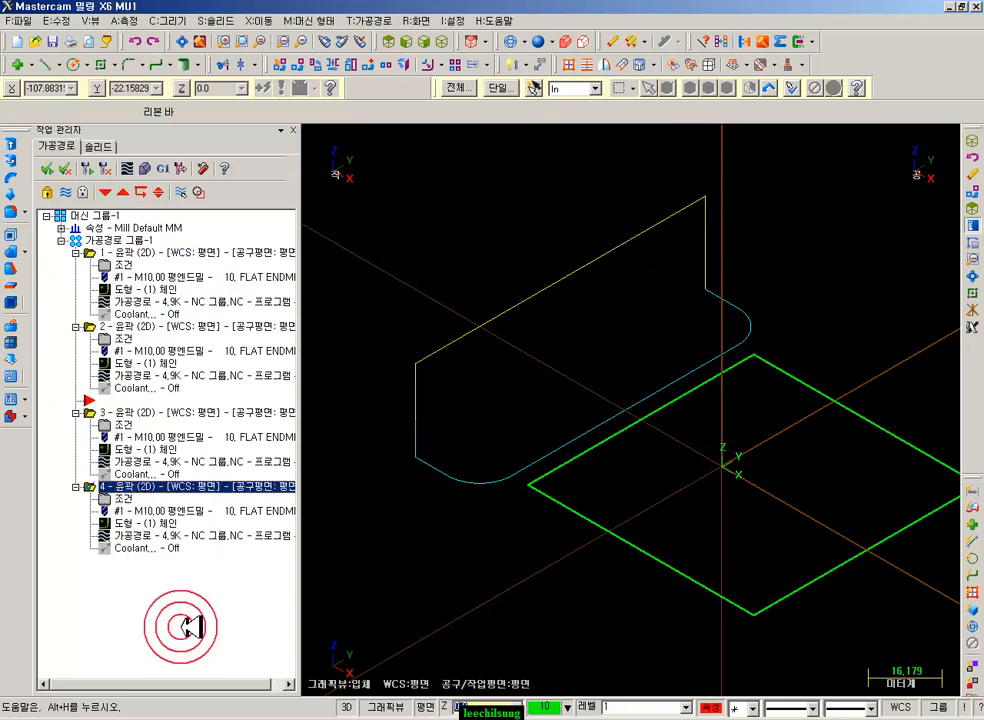
- Locate the insert arrow below the second operation, and practise selecting contour operations singly, as a range and all four together
{"action": "left_click_drag", "start_coordinate": [90, 400], "coordinate": [104, 401]}
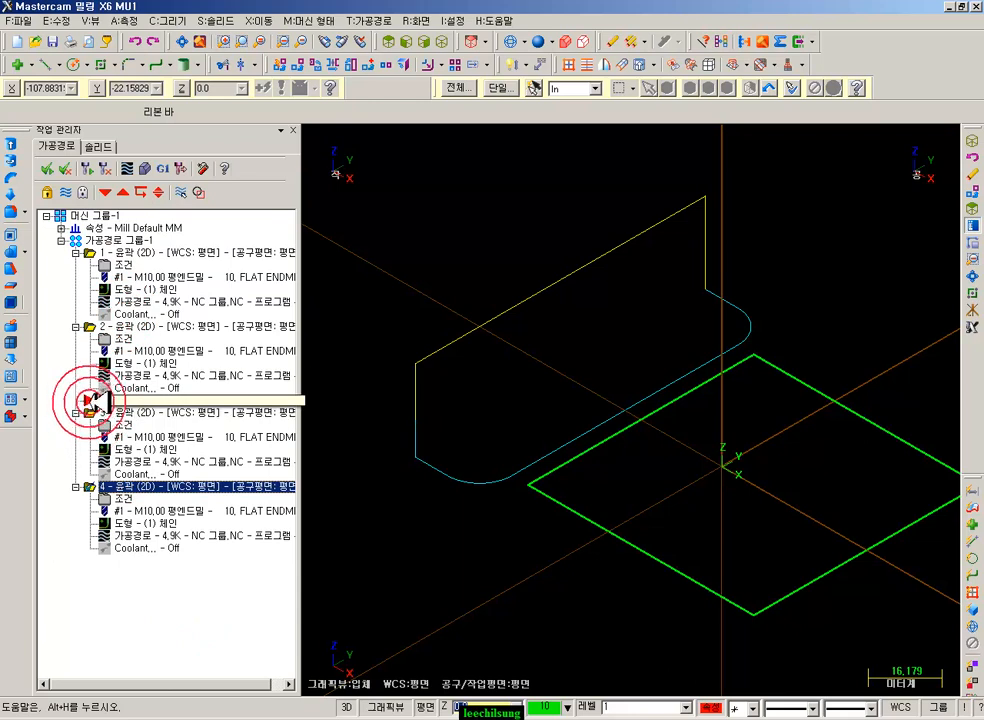
{"action": "mouse_move", "coordinate": [92, 402]}
{"action": "left_mouse_down"}
{"action": "mouse_move", "coordinate": [140, 275]}
{"action": "mouse_move", "coordinate": [100, 250]}
{"action": "mouse_move", "coordinate": [95, 215]}
{"action": "mouse_move", "coordinate": [415, 68]}
{"action": "mouse_move", "coordinate": [209, 193]}
{"action": "mouse_move", "coordinate": [100, 410]}
{"action": "left_mouse_up"}
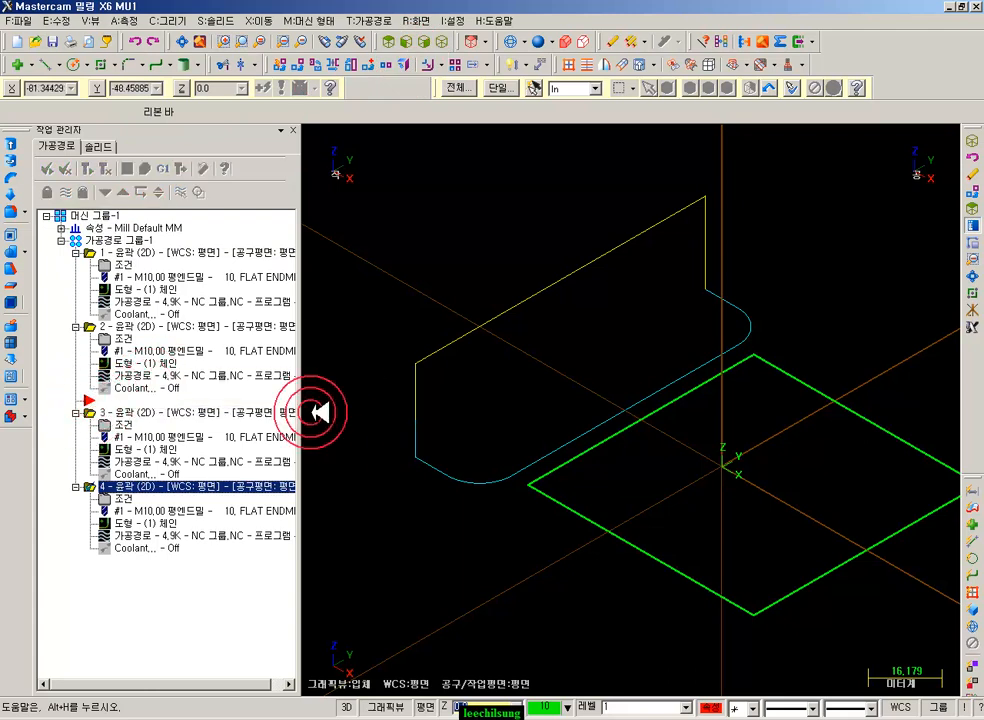
{"action": "left_click", "coordinate": [153, 414]}
{"action": "left_click_drag", "start_coordinate": [160, 414], "coordinate": [125, 406]}
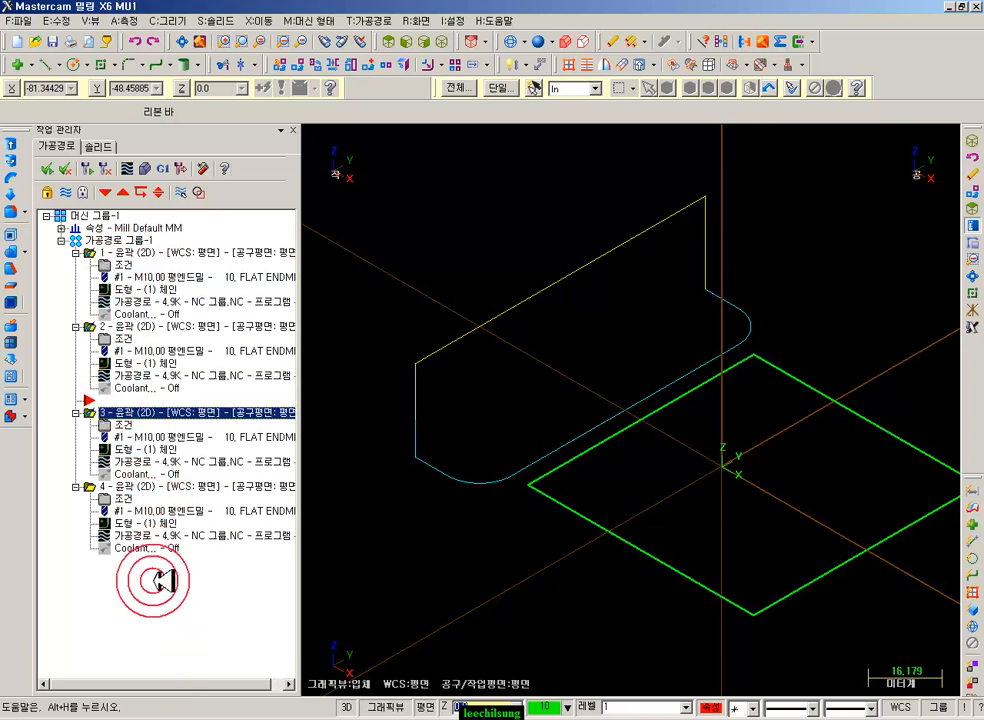
{"action": "left_click_drag", "start_coordinate": [138, 486], "coordinate": [147, 250]}
{"action": "left_click", "coordinate": [139, 248]}
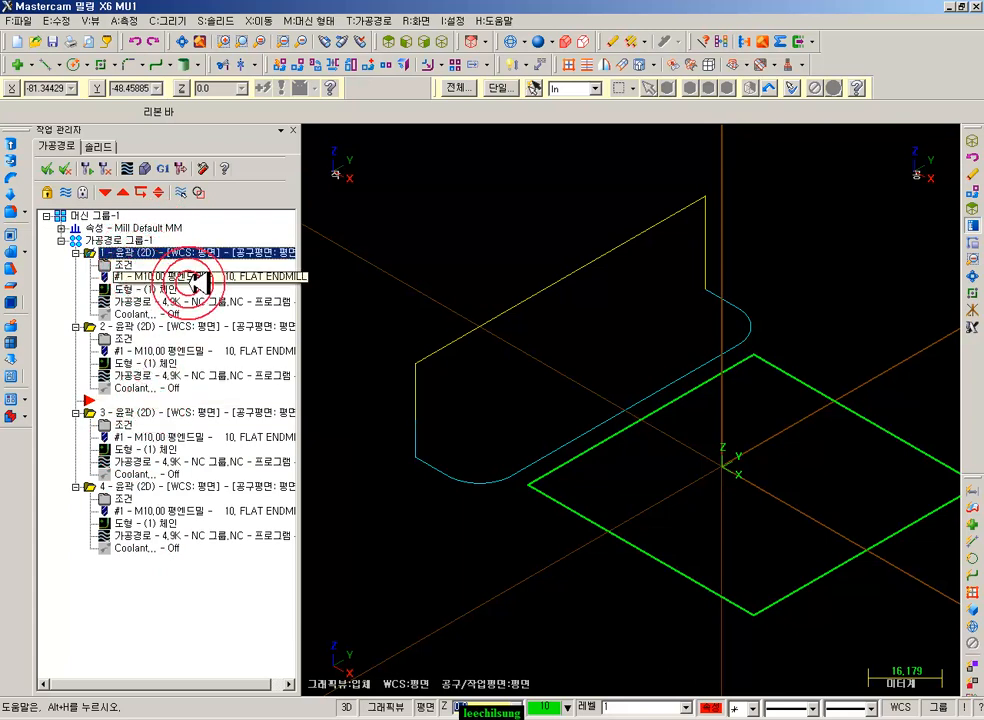
{"action": "left_click", "coordinate": [129, 411]}
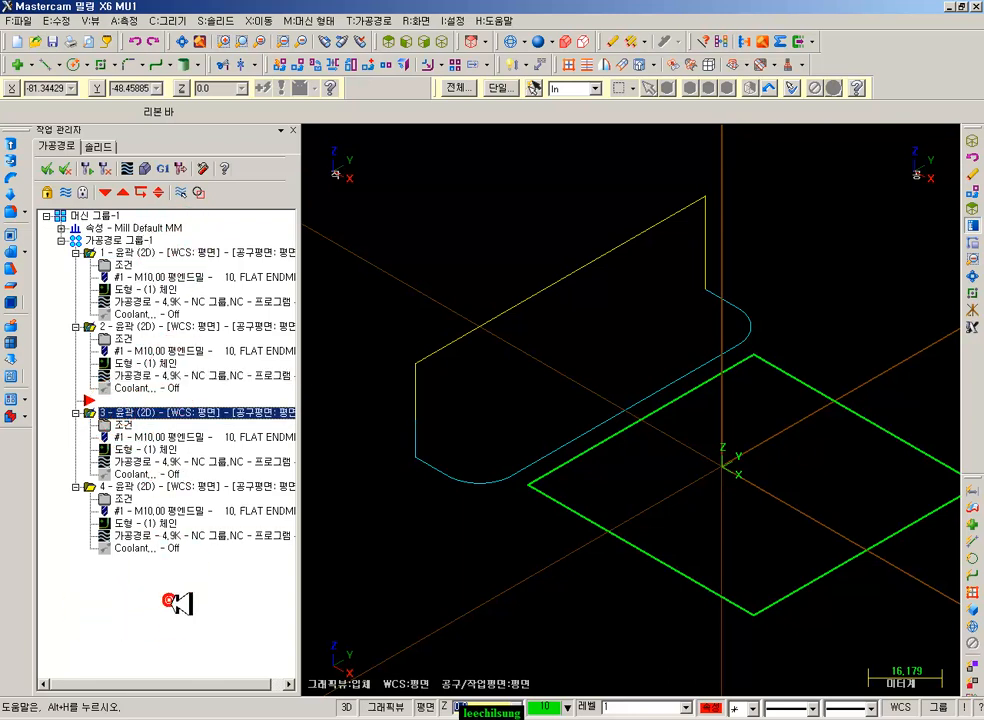
{"action": "left_click", "coordinate": [125, 253]}
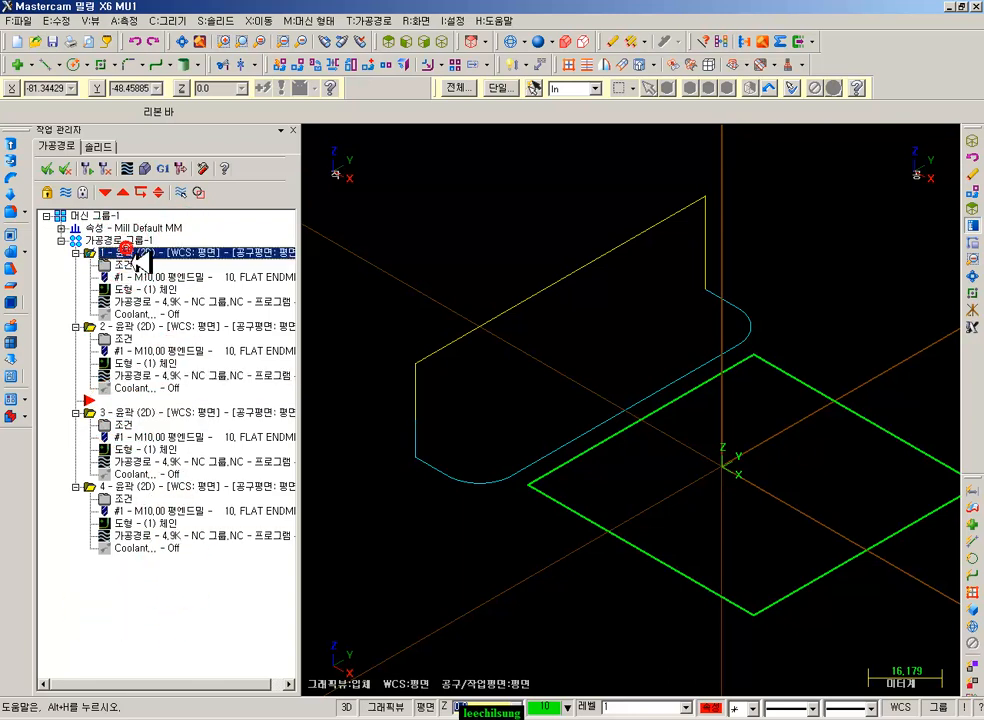
{"action": "left_click", "coordinate": [143, 326]}
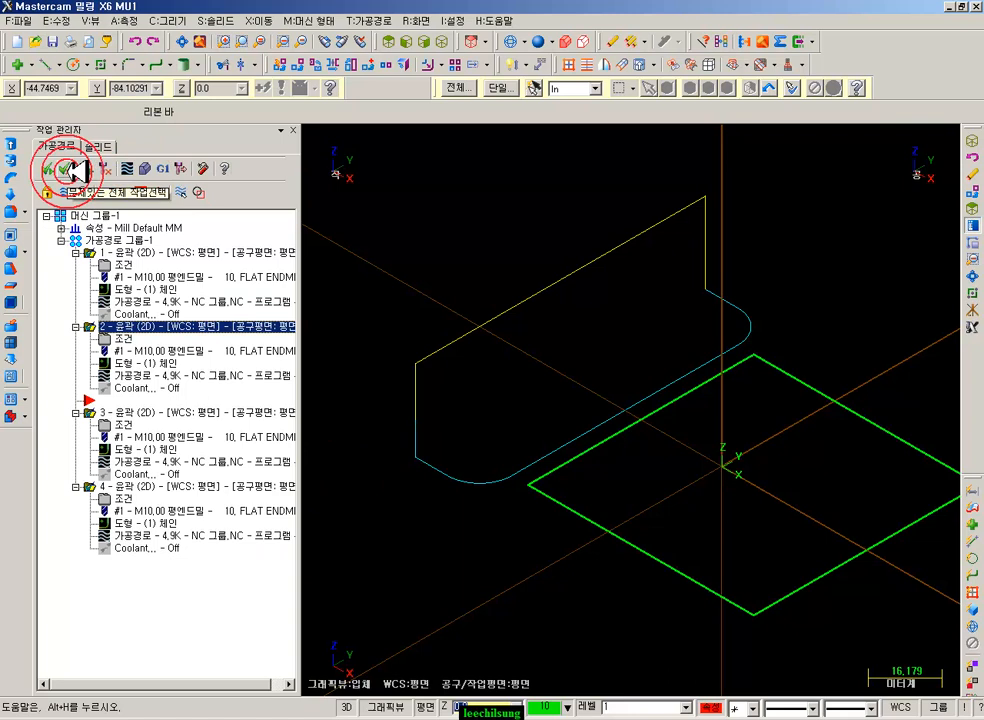
- Delete the geometry chain of the second contour operation and accept the empty chain list
{"action": "left_click", "coordinate": [145, 362]}
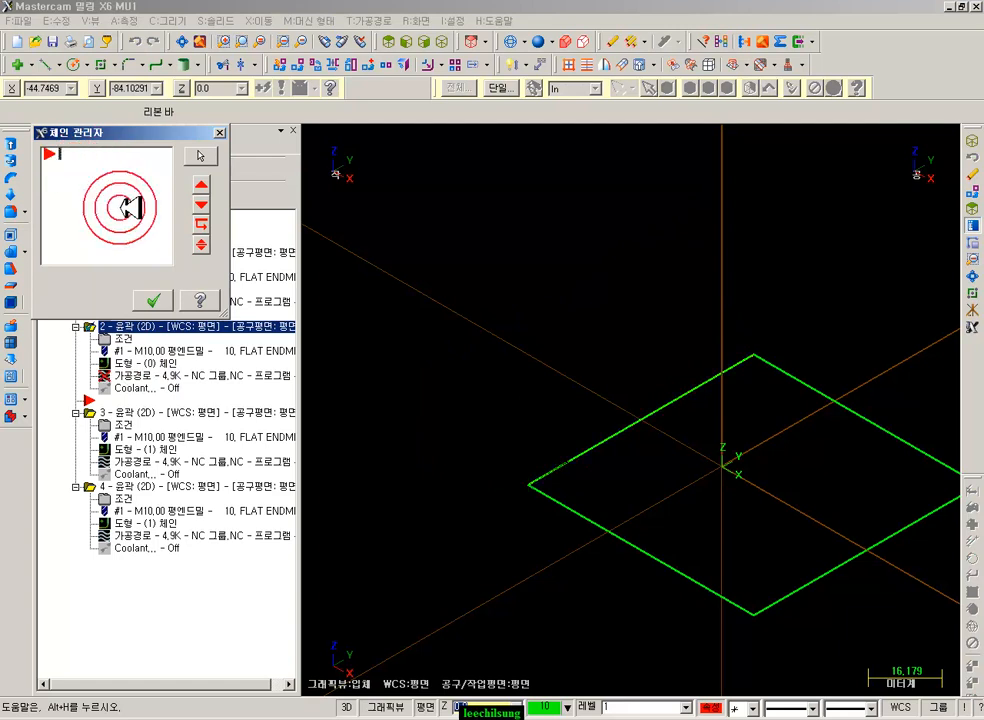
{"action": "left_click", "coordinate": [157, 298]}
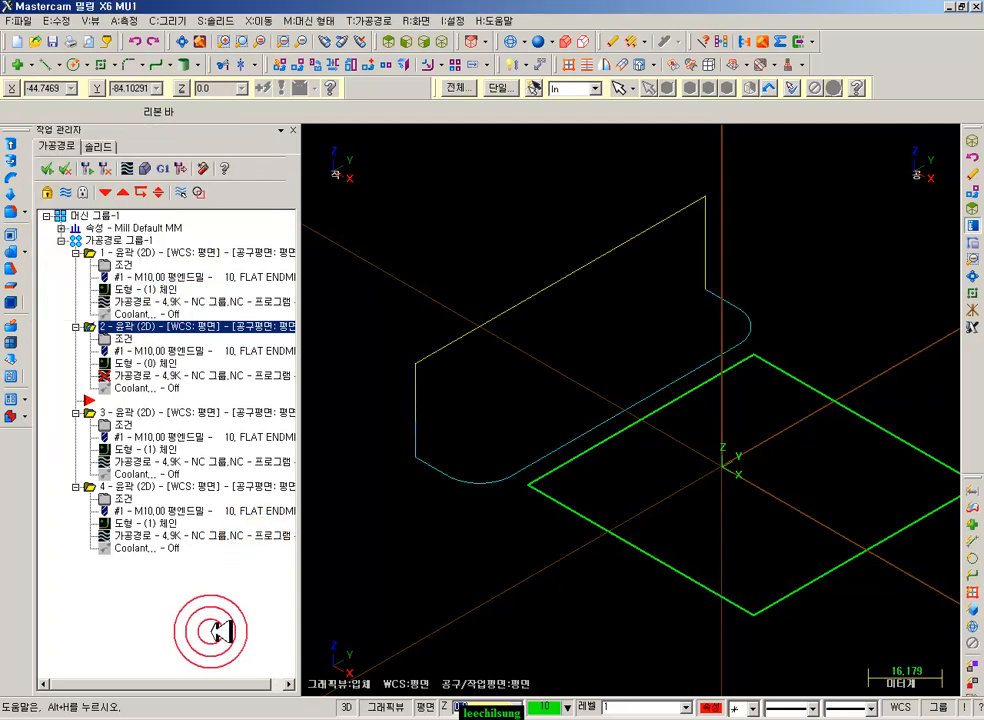
{"action": "left_click", "coordinate": [160, 363]}
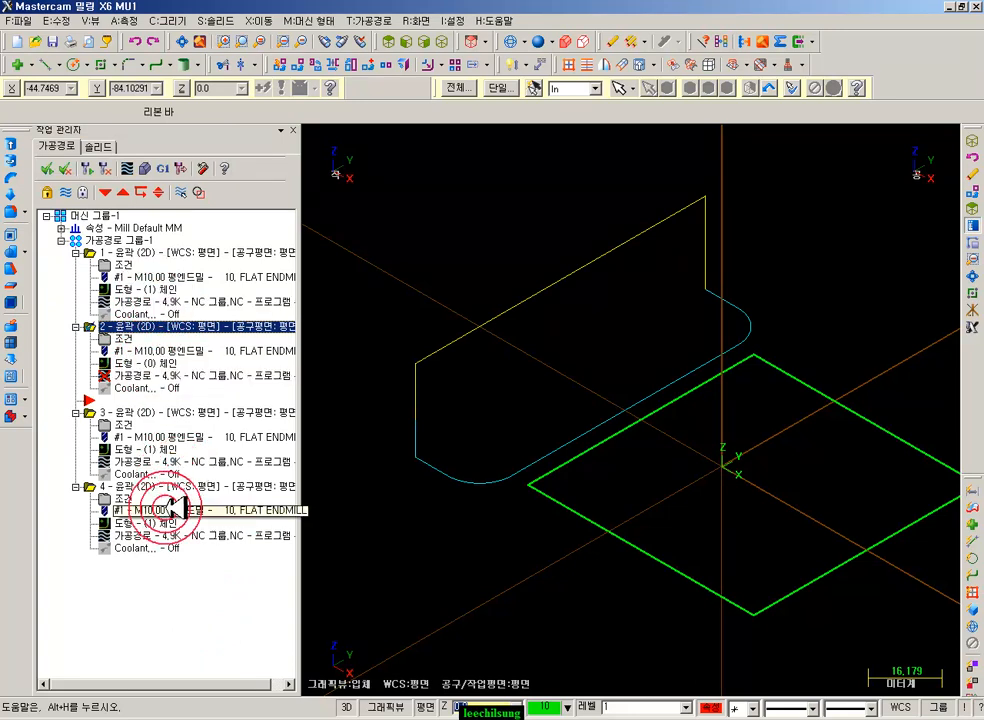
- Try to regenerate the second contour operation while its geometry chain list is empty, and dismiss the error
{"action": "left_click", "coordinate": [100, 365]}
{"action": "left_click", "coordinate": [118, 415]}
{"action": "left_click", "coordinate": [132, 487]}
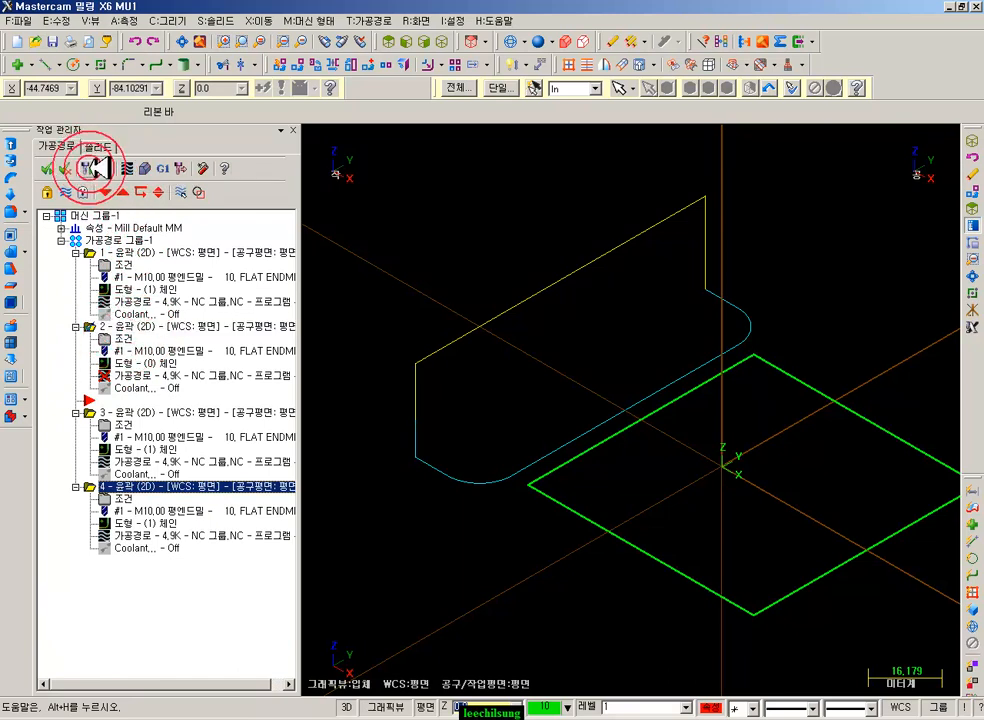
{"action": "left_click", "coordinate": [99, 168]}
{"action": "left_click", "coordinate": [86, 388]}
{"action": "left_click", "coordinate": [555, 398]}
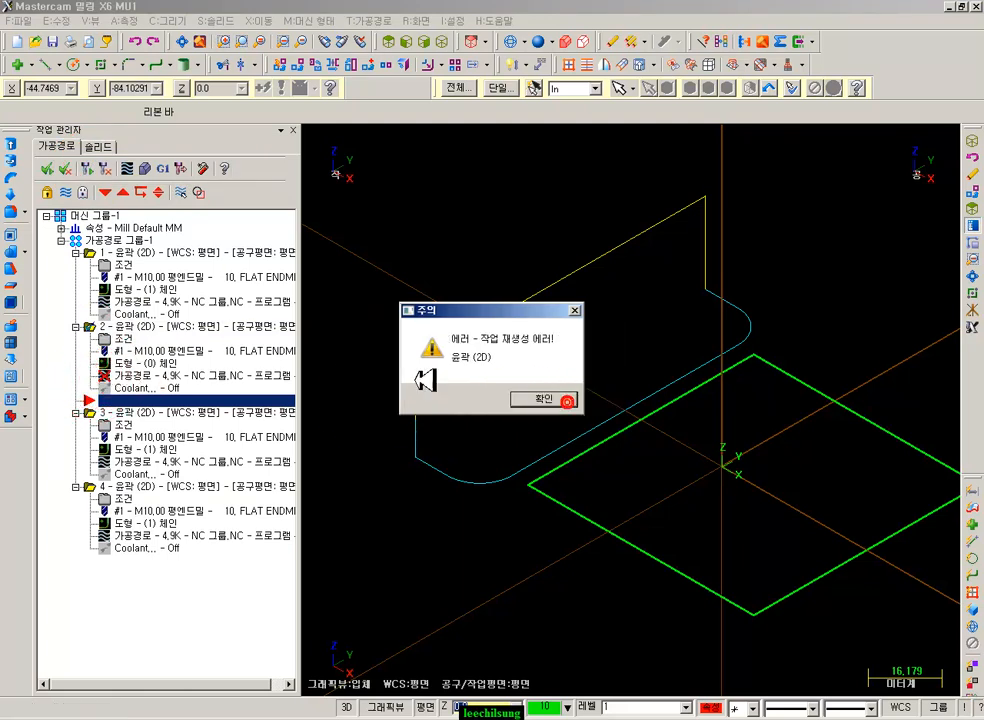
{"action": "left_click", "coordinate": [520, 396]}
- Add the green rectangle's upper-left edge as the second contour operation's chain and regenerate its toolpath
{"action": "left_click", "coordinate": [122, 360]}
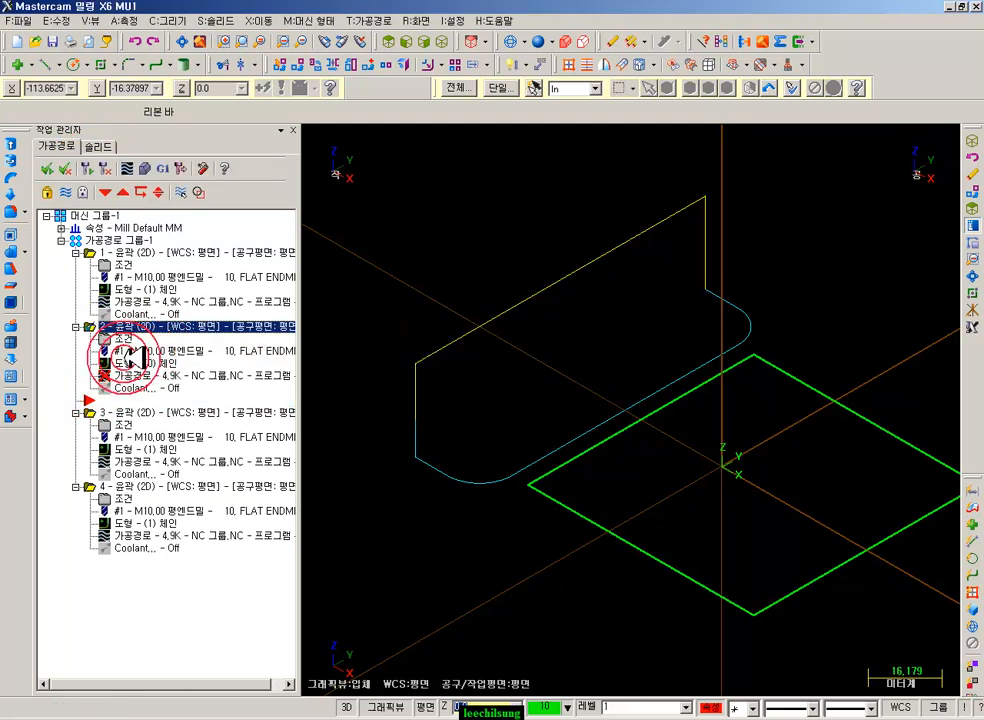
{"action": "right_click", "coordinate": [105, 202]}
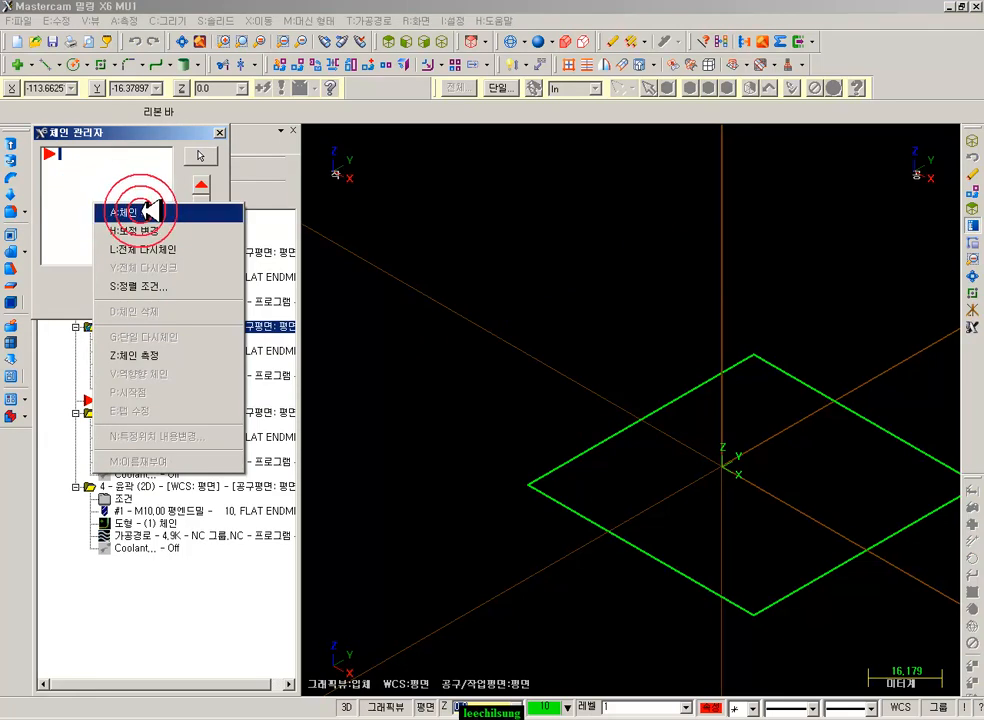
{"action": "left_click", "coordinate": [114, 211]}
{"action": "left_click", "coordinate": [560, 466]}
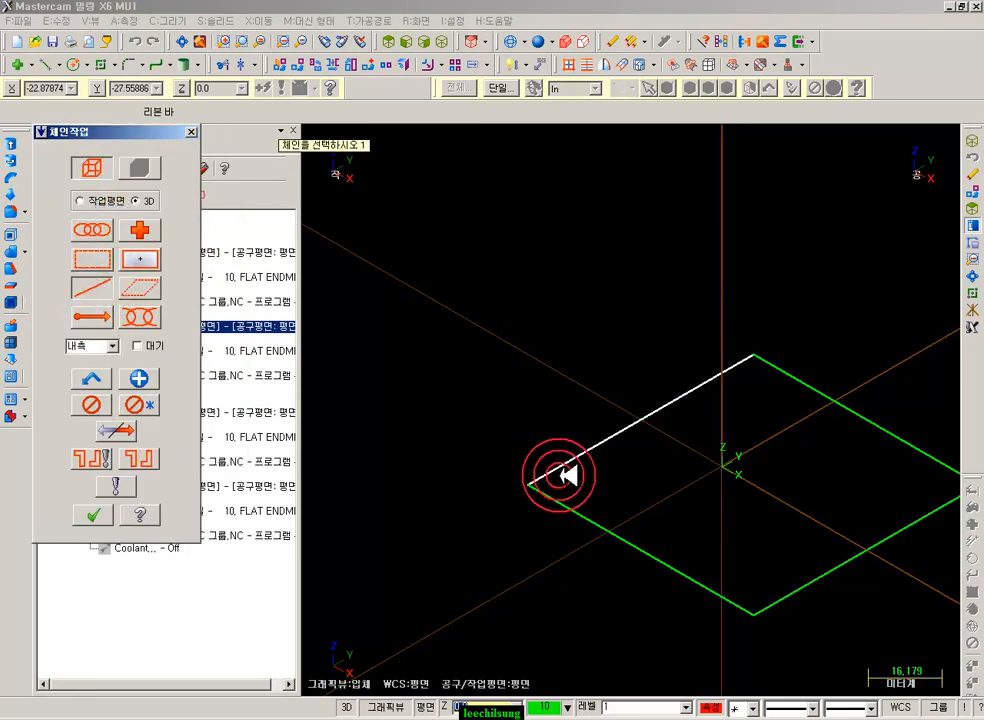
{"action": "left_click", "coordinate": [105, 515]}
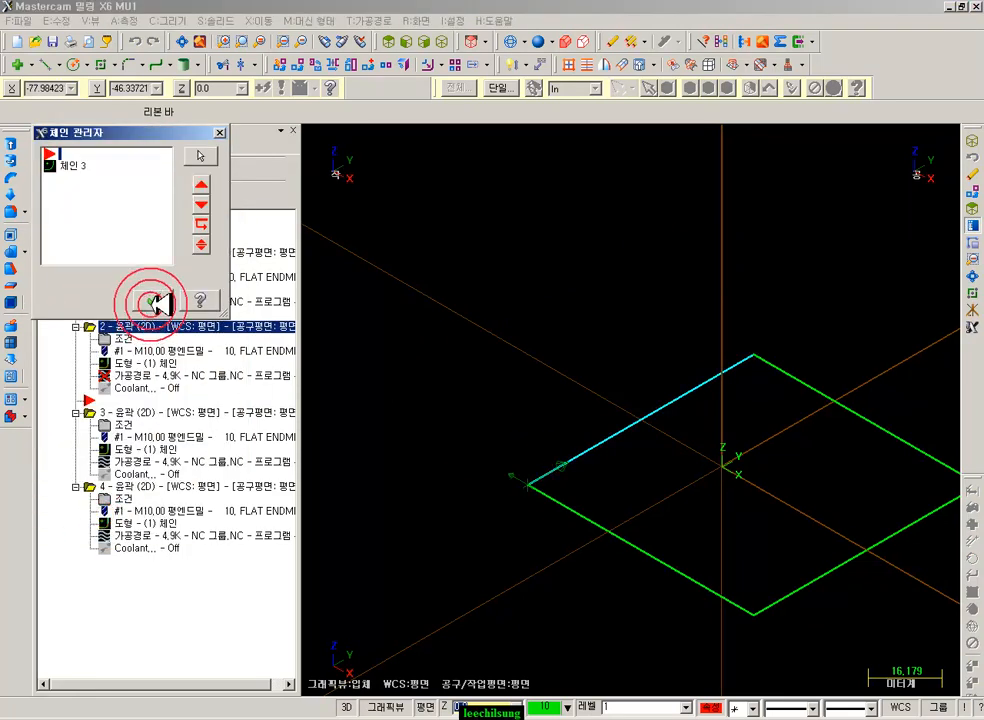
{"action": "left_click", "coordinate": [152, 302]}
{"action": "left_click", "coordinate": [155, 362]}
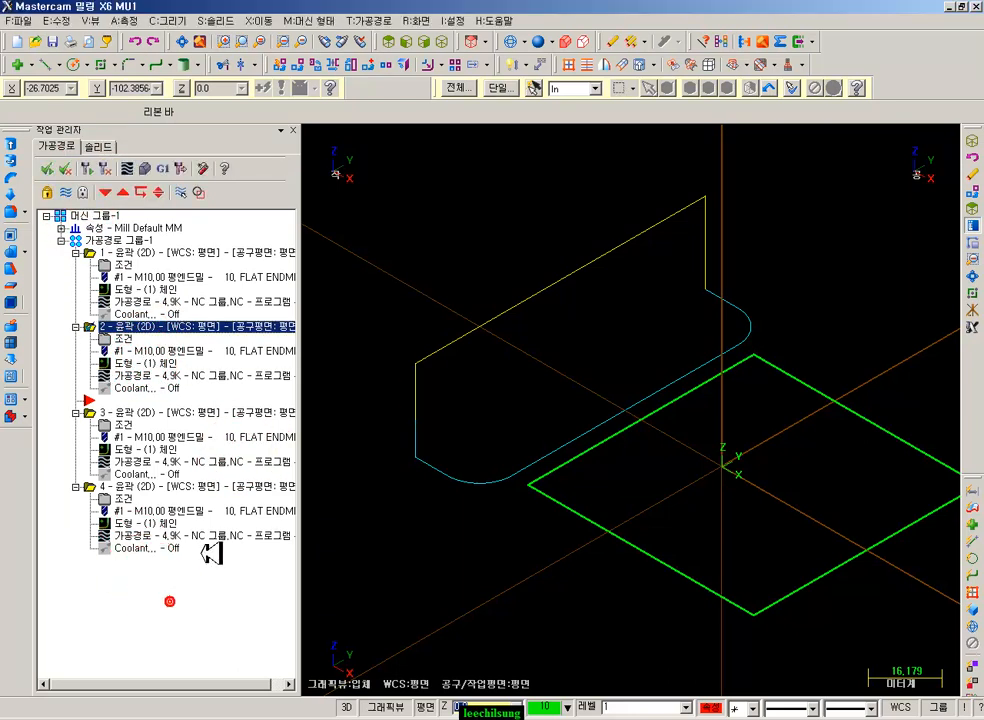
- Try to copy the first contour operation by moving it below the fourth one in the operations list
{"action": "left_click", "coordinate": [130, 252]}
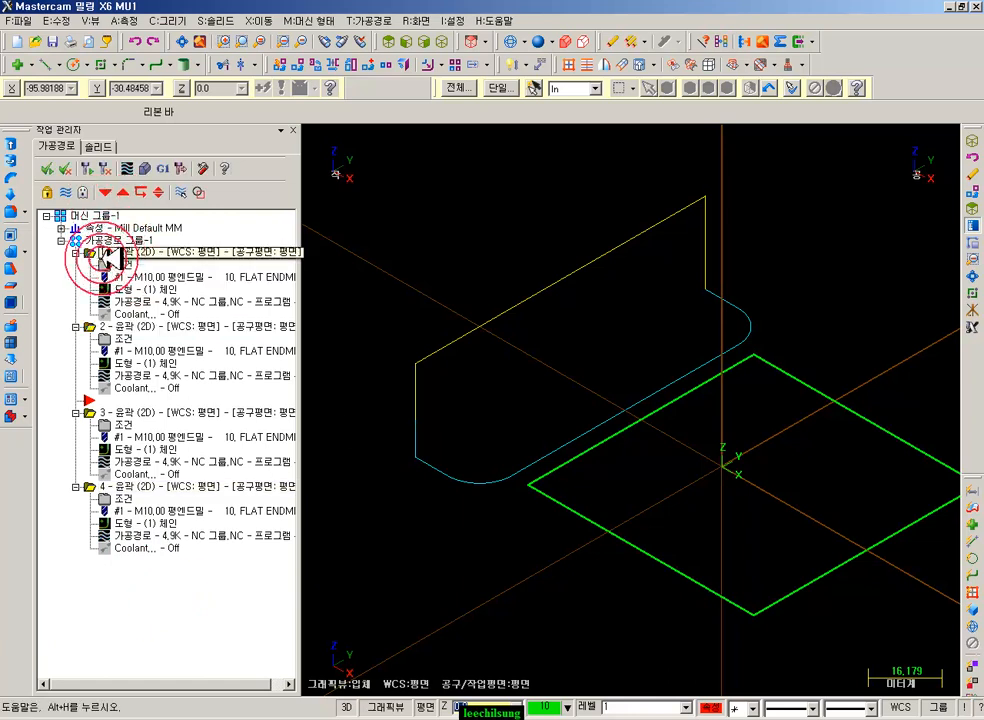
{"action": "left_click", "coordinate": [108, 252]}
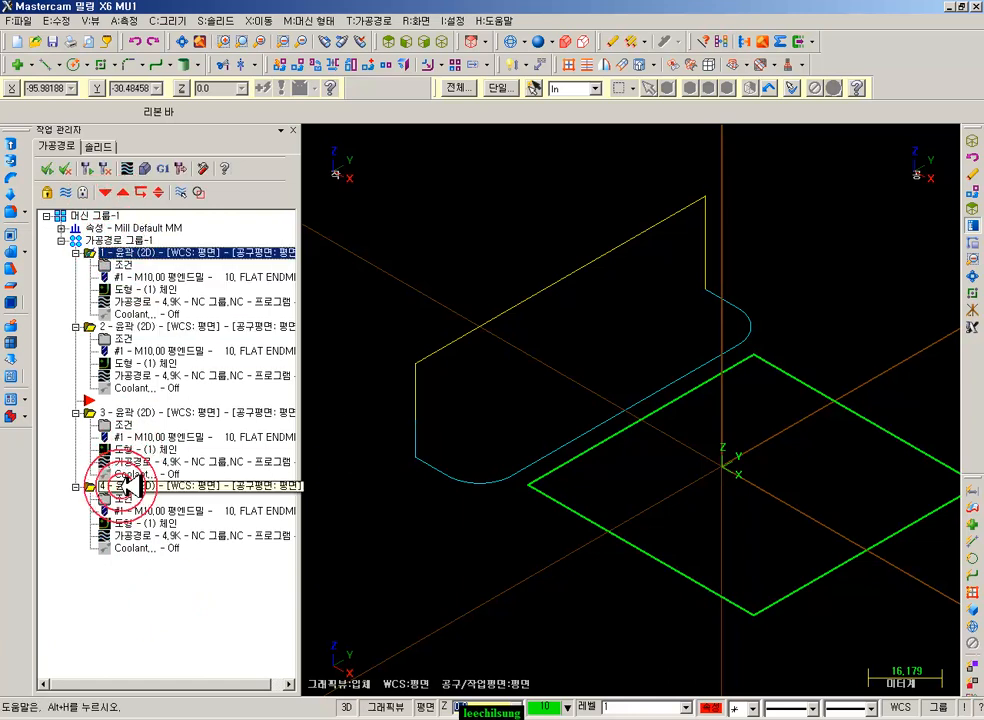
{"action": "left_click", "coordinate": [130, 247]}
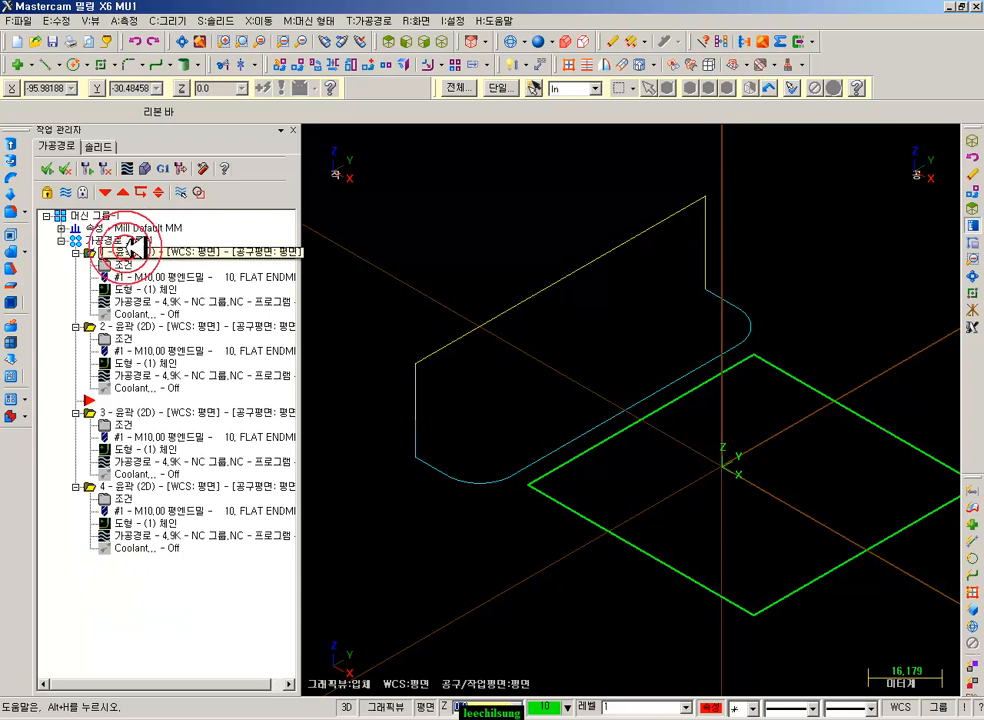
{"action": "left_click_drag", "start_coordinate": [128, 245], "coordinate": [152, 582]}
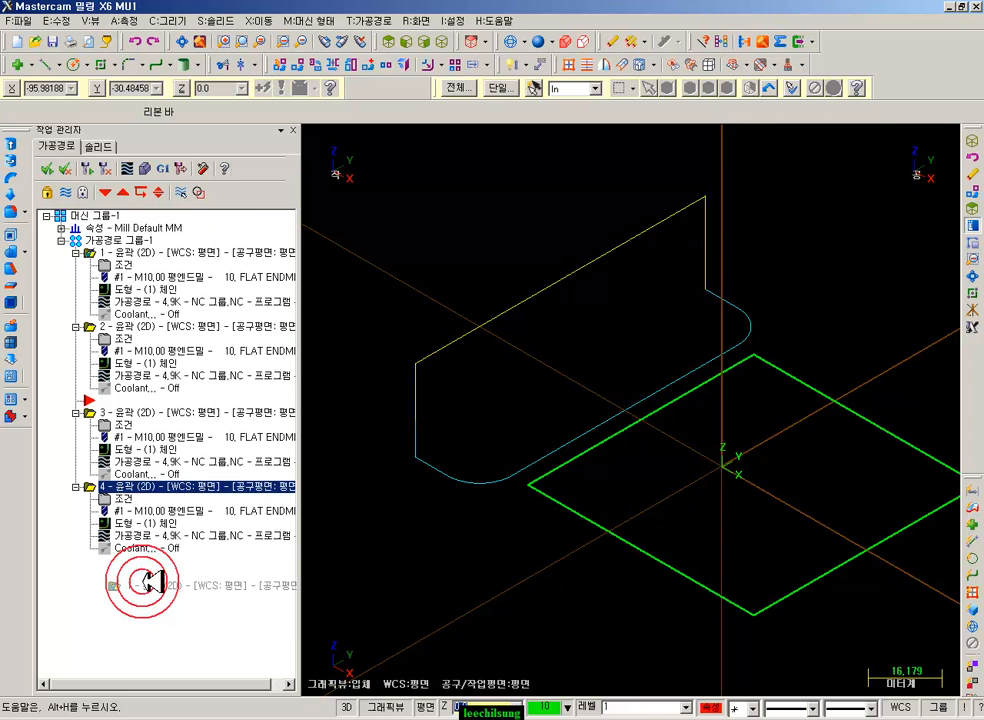
{"action": "right_click_drag", "start_coordinate": [142, 581], "coordinate": [142, 582]}
{"action": "left_click", "coordinate": [106, 571]}
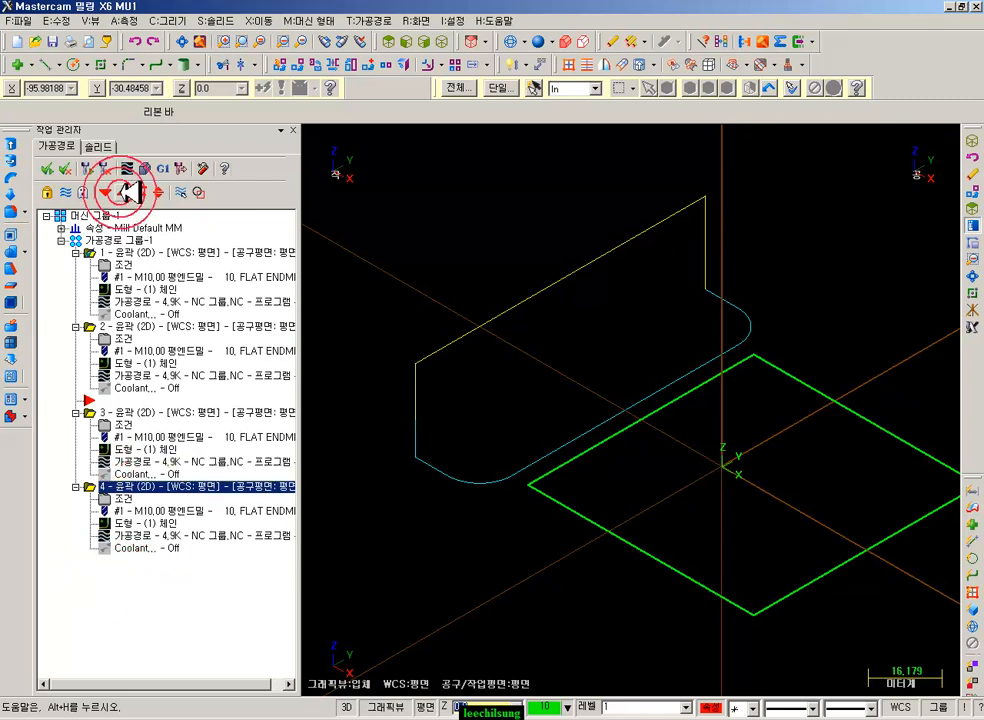
{"action": "right_click_drag", "start_coordinate": [120, 250], "coordinate": [143, 601]}
{"action": "left_click", "coordinate": [84, 615]}
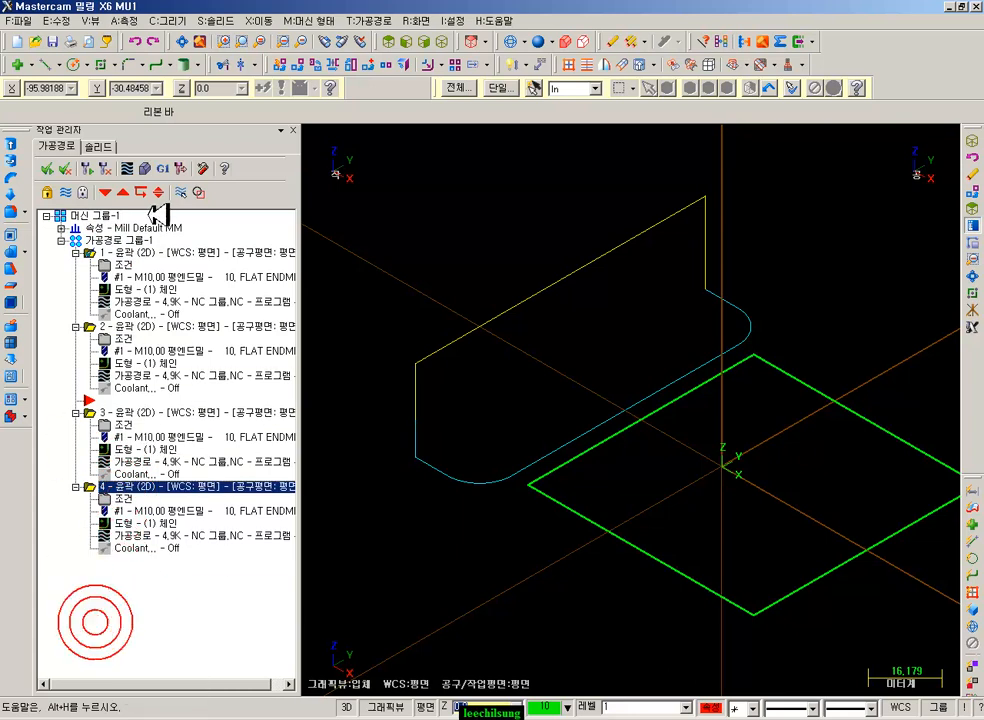
- Examine the copy and paste commands offered for the first and fourth contour operations
{"action": "right_click", "coordinate": [125, 244]}
{"action": "left_click", "coordinate": [172, 365]}
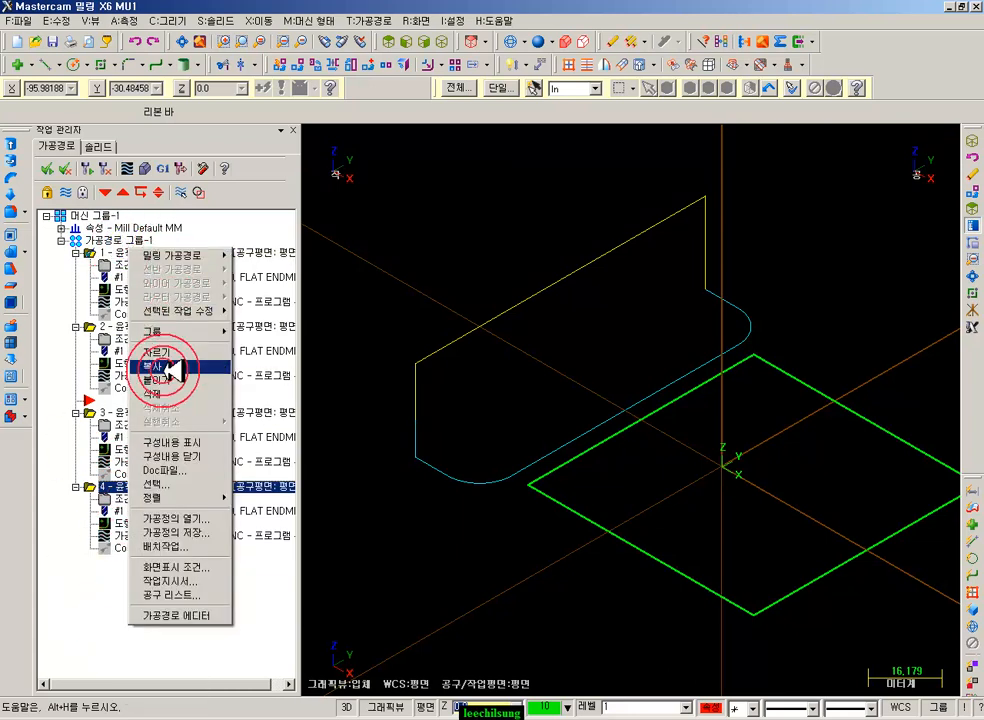
{"action": "left_click", "coordinate": [88, 592]}
{"action": "left_click", "coordinate": [120, 411]}
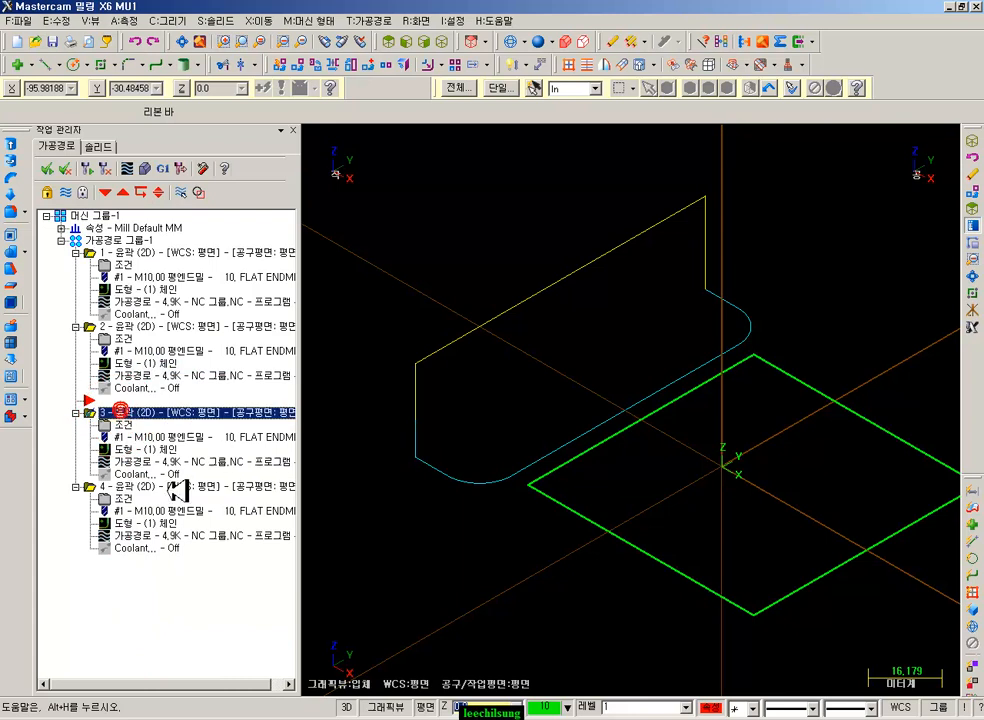
{"action": "left_click", "coordinate": [134, 487]}
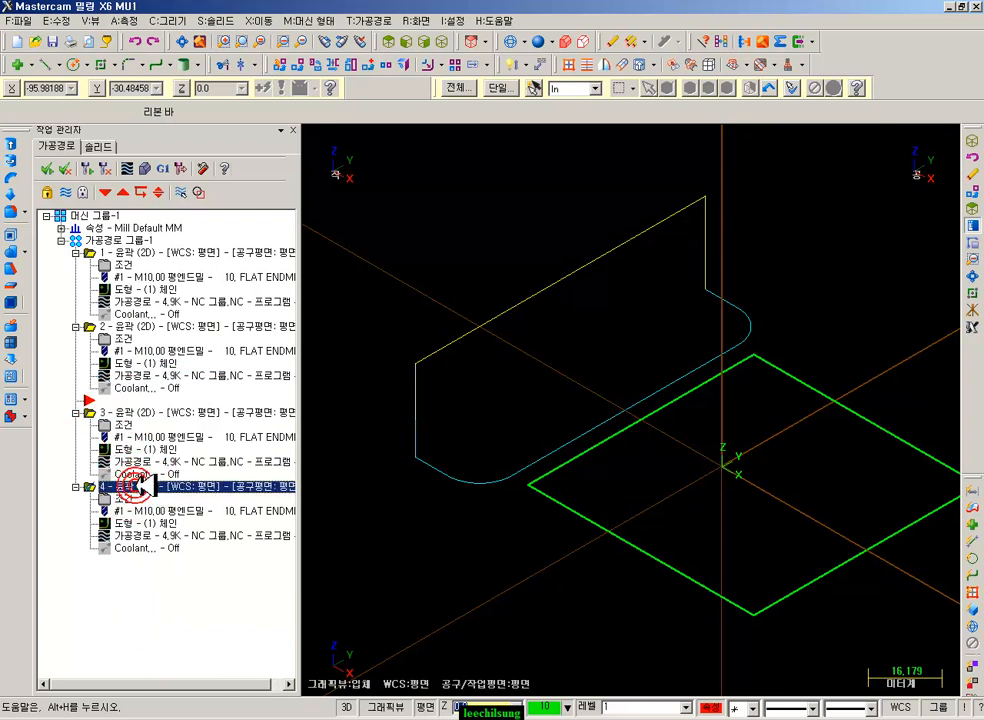
{"action": "right_click", "coordinate": [140, 487]}
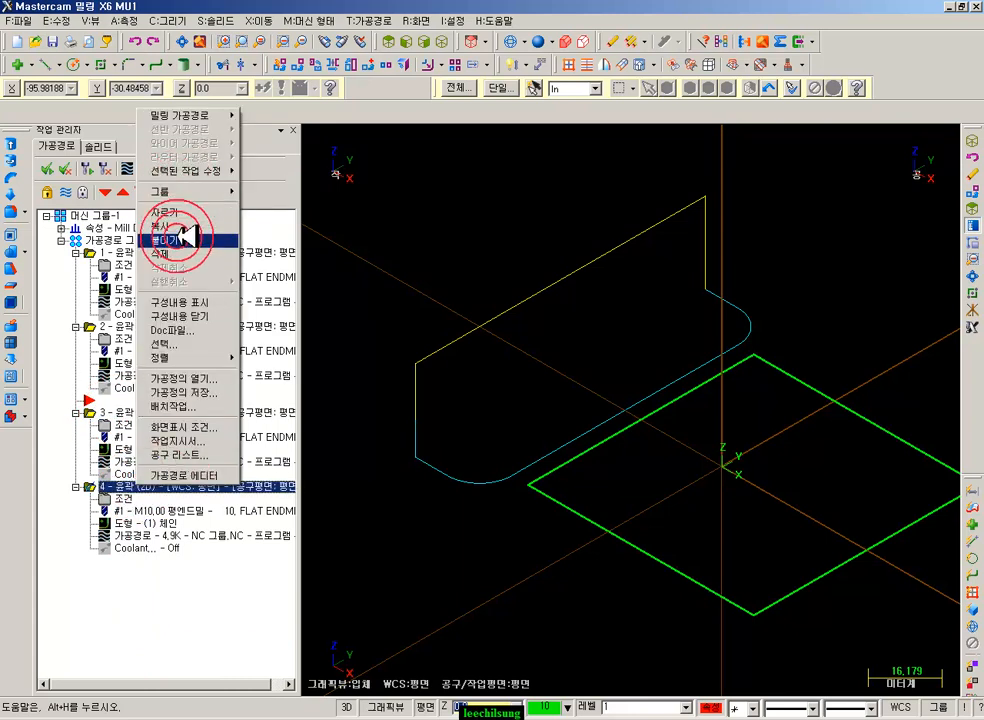
{"action": "left_click", "coordinate": [149, 606]}
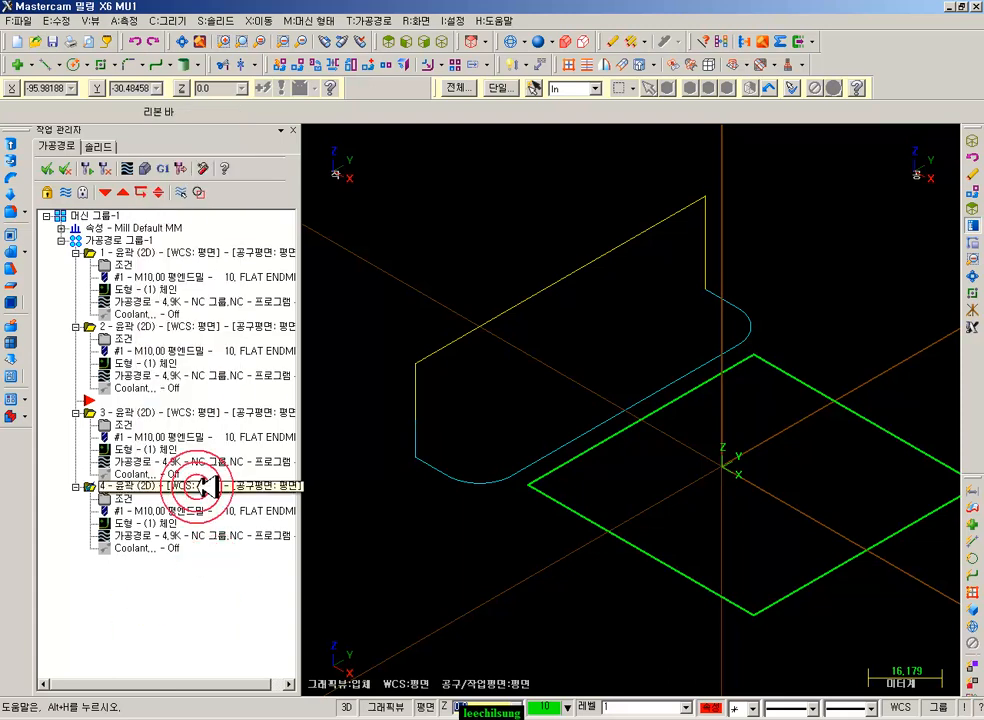
{"action": "left_click", "coordinate": [386, 245]}
{"action": "left_click", "coordinate": [364, 488]}
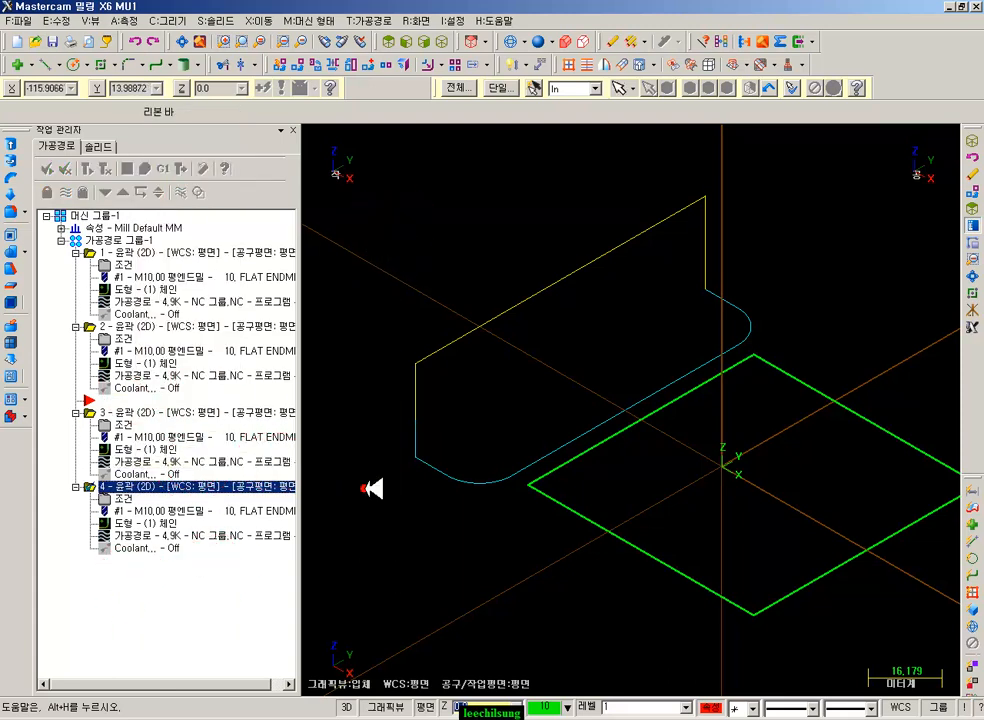
{"action": "left_click", "coordinate": [228, 404]}
{"action": "left_click", "coordinate": [147, 623]}
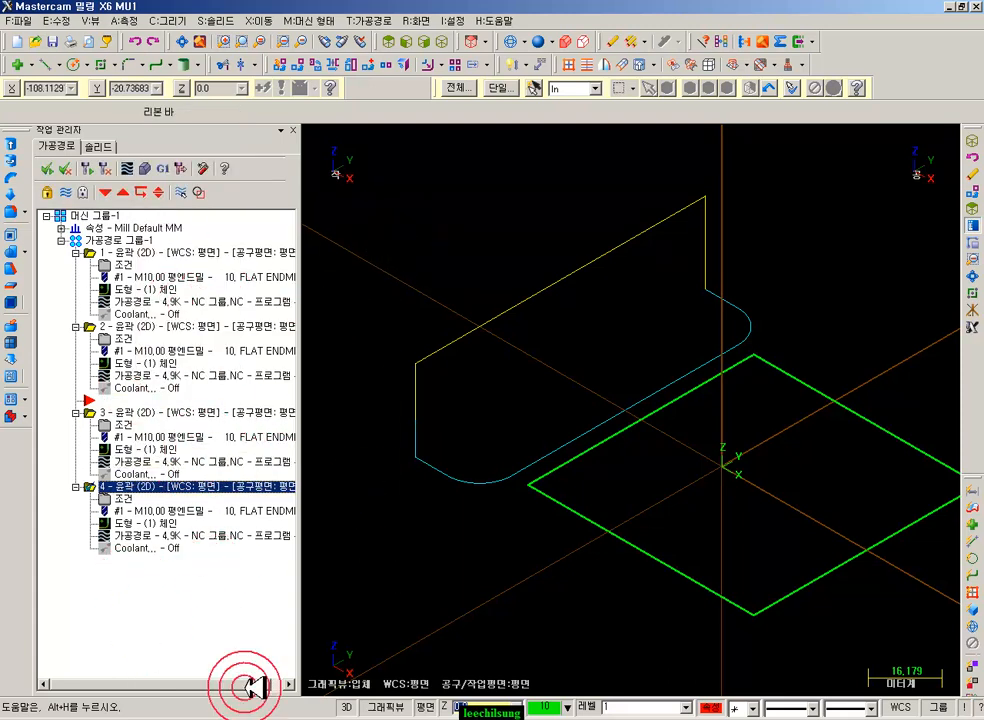
- Switch to the PDF manual in Acrobat Reader and review the toolpath manager's select and regenerate button descriptions on page 119
{"action": "left_click", "coordinate": [213, 704]}
{"action": "key", "text": "alt+Tab"}
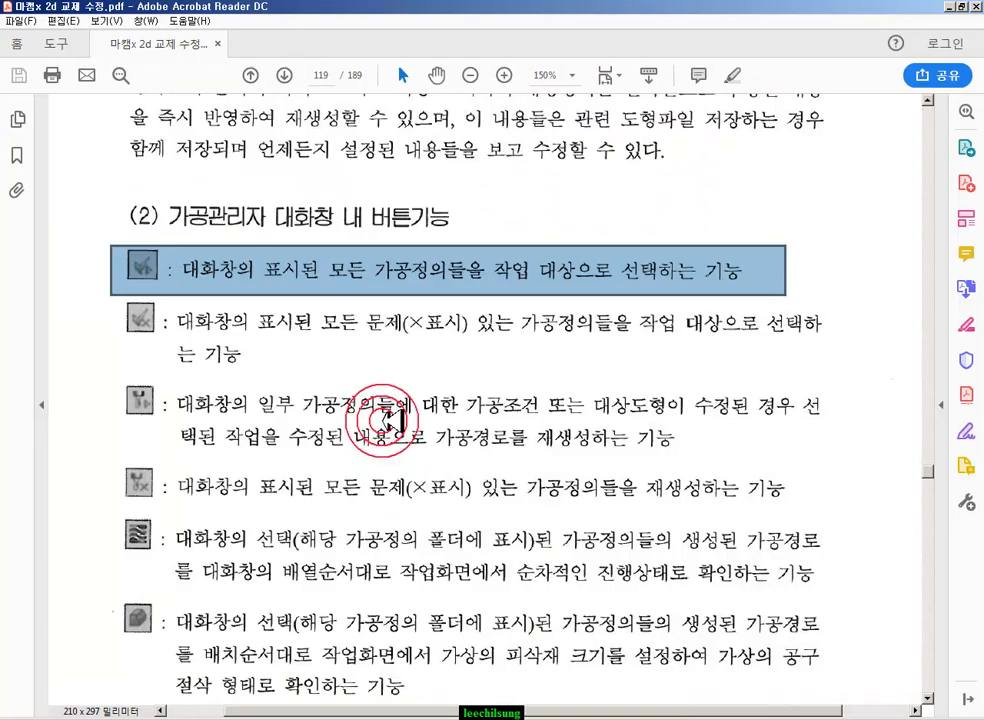
{"action": "scroll", "coordinate": [380, 417], "scroll_direction": "down", "scroll_amount": 1}
{"action": "left_click_drag", "start_coordinate": [137, 324], "coordinate": [907, 325]}
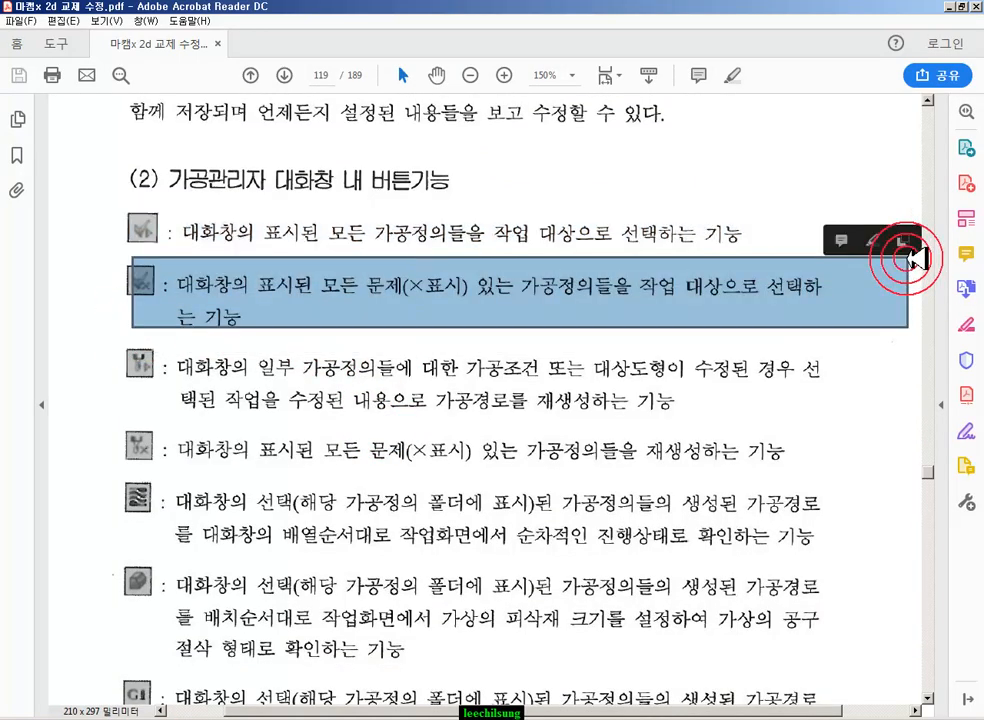
{"action": "left_click_drag", "start_coordinate": [94, 415], "coordinate": [683, 372]}
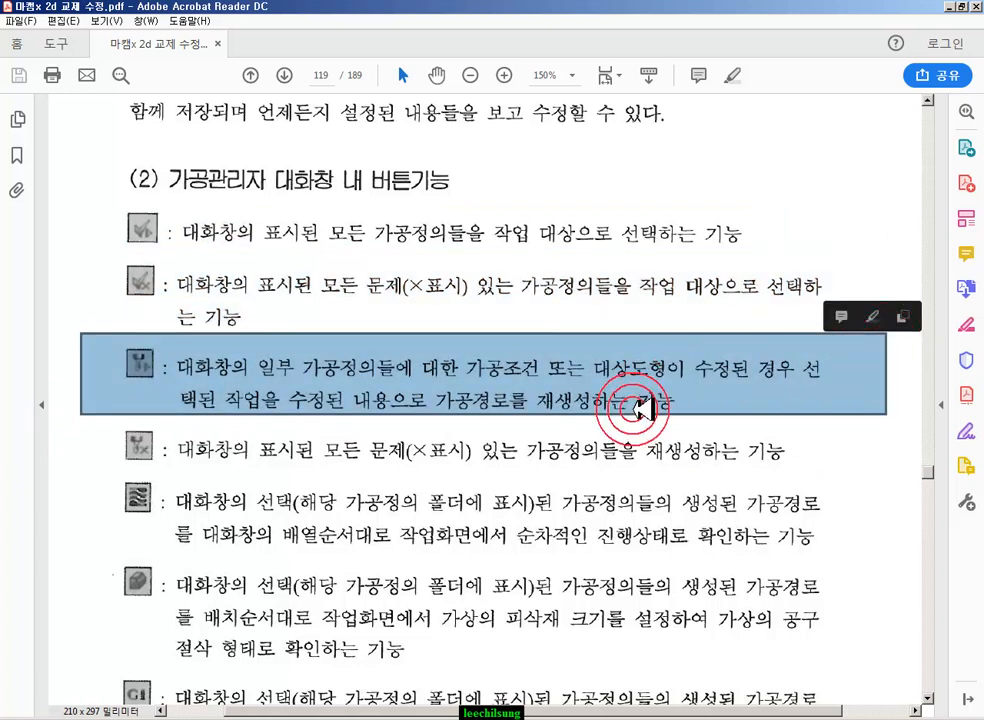
{"action": "left_click_drag", "start_coordinate": [92, 468], "coordinate": [863, 427]}
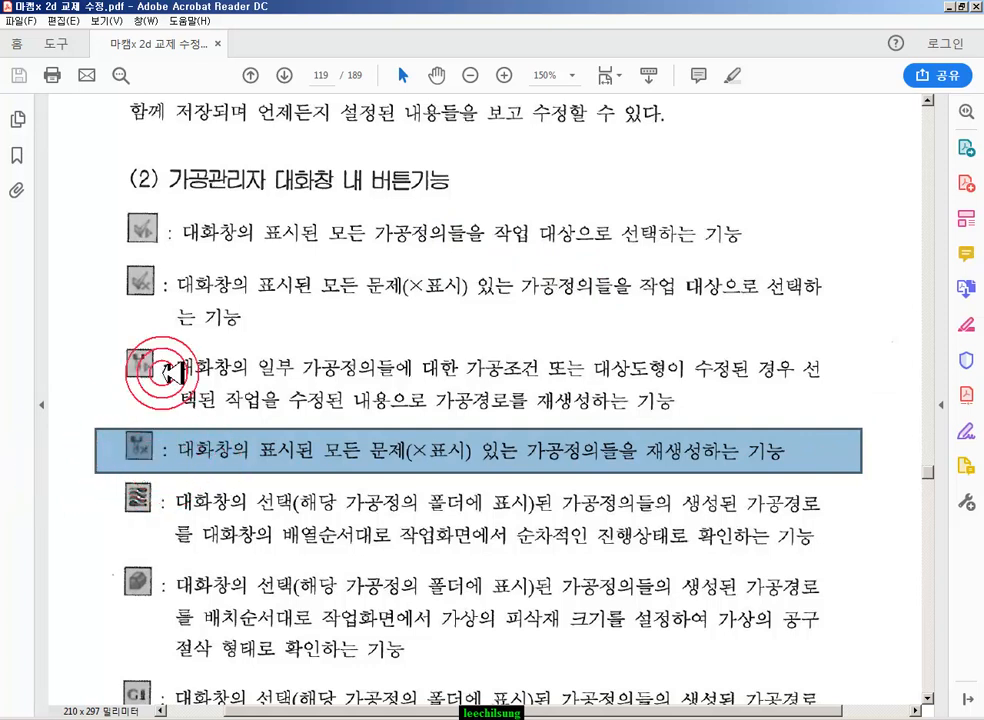
{"action": "left_click_drag", "start_coordinate": [90, 248], "coordinate": [296, 341]}
{"action": "left_click_drag", "start_coordinate": [89, 423], "coordinate": [281, 354]}
{"action": "left_click_drag", "start_coordinate": [112, 476], "coordinate": [222, 424]}
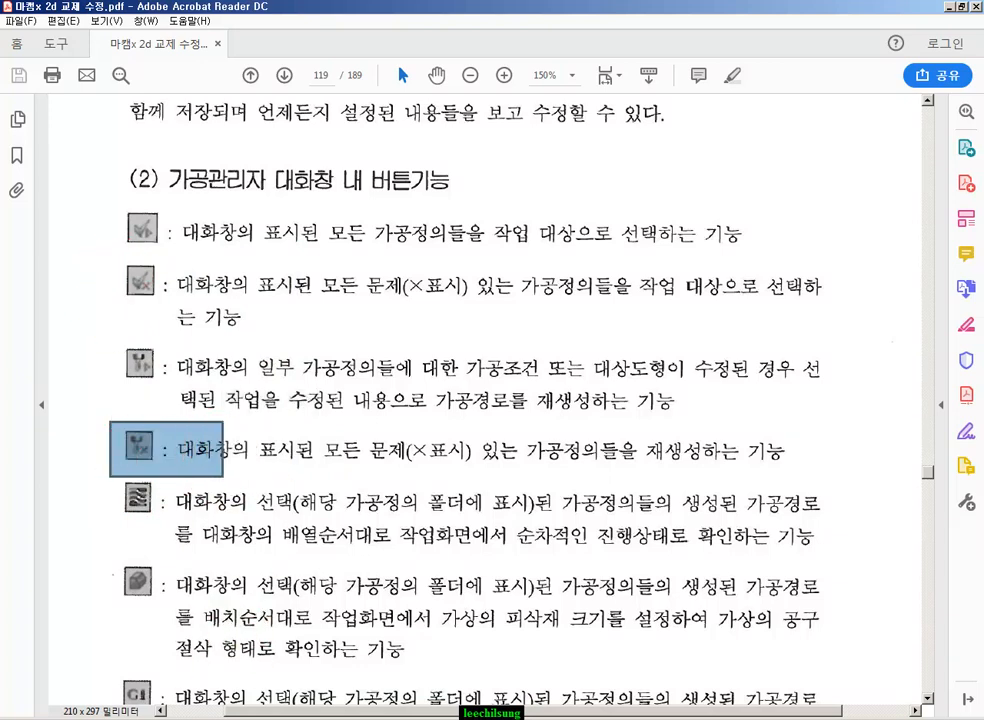
- Switch back to Mastercam and view the diameter in the second contour operation's flat end mill definition
{"action": "key", "text": "alt+Tab"}
{"action": "left_click", "coordinate": [155, 327]}
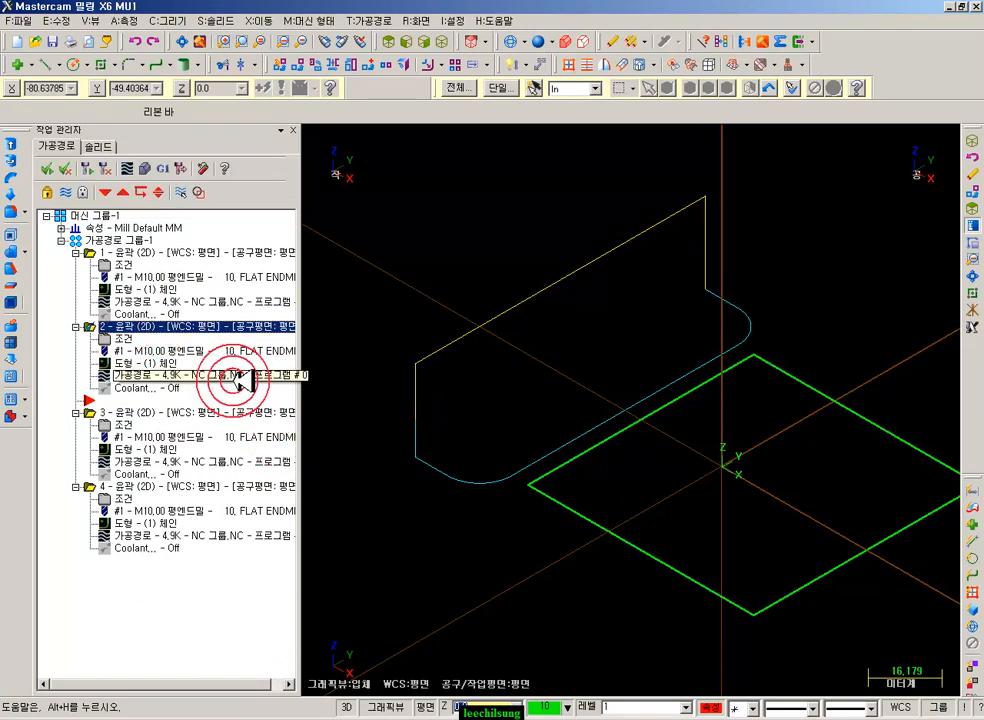
{"action": "left_click", "coordinate": [160, 351]}
{"action": "double_click", "coordinate": [165, 400]}
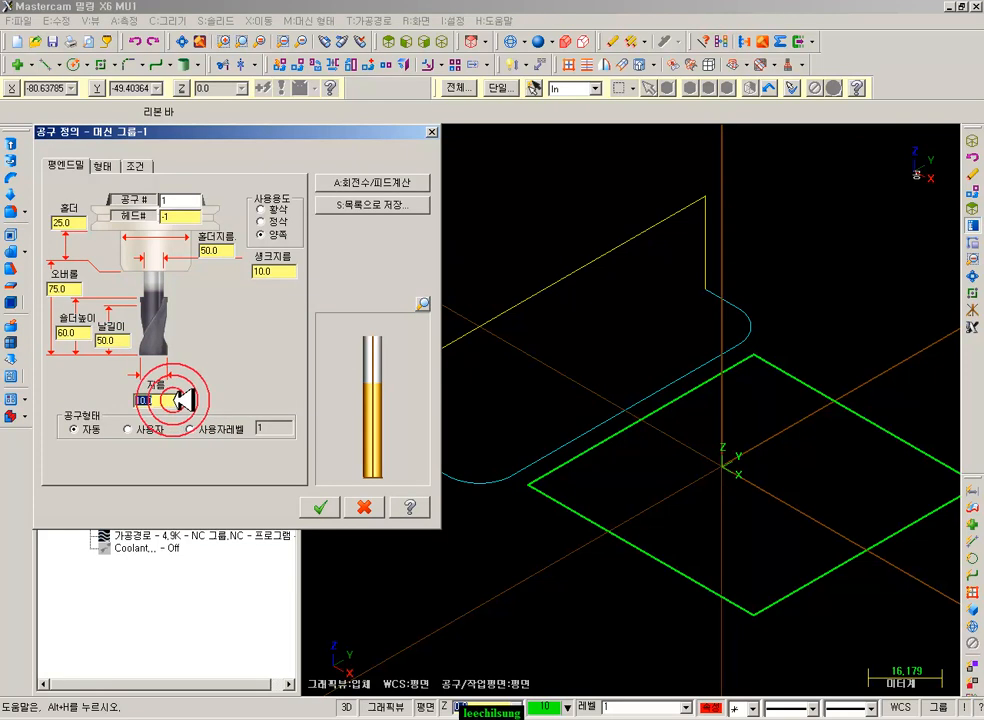
{"action": "left_click", "coordinate": [364, 507]}
- Change the second contour operation's machining depth to a negative absolute value in its linking parameters
{"action": "left_click", "coordinate": [118, 337]}
{"action": "left_click", "coordinate": [372, 218]}
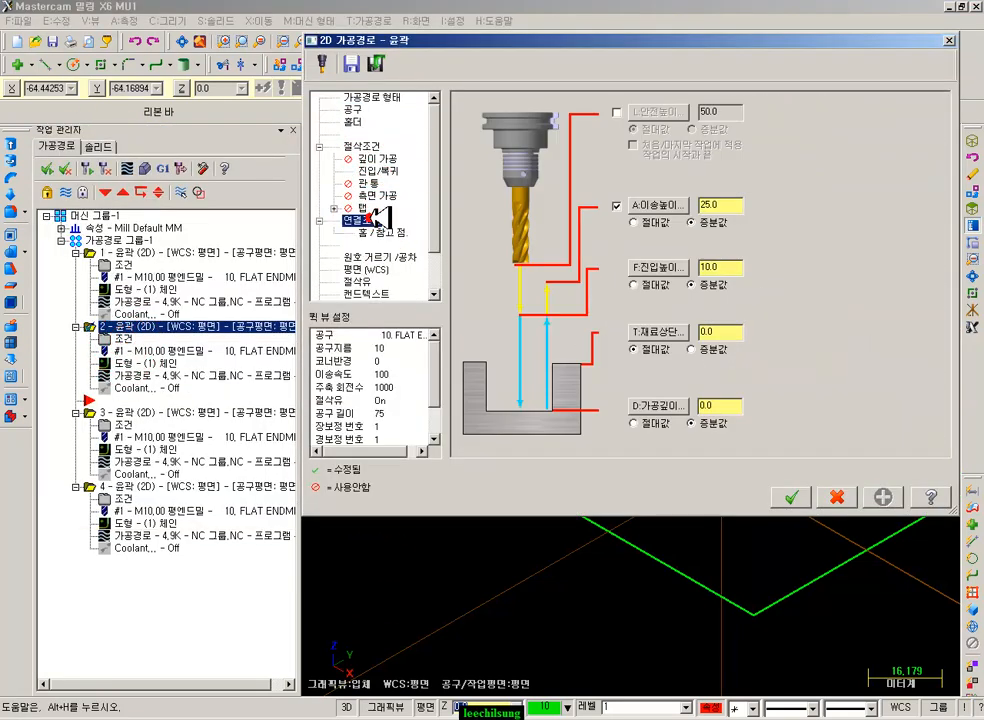
{"action": "left_click", "coordinate": [712, 406]}
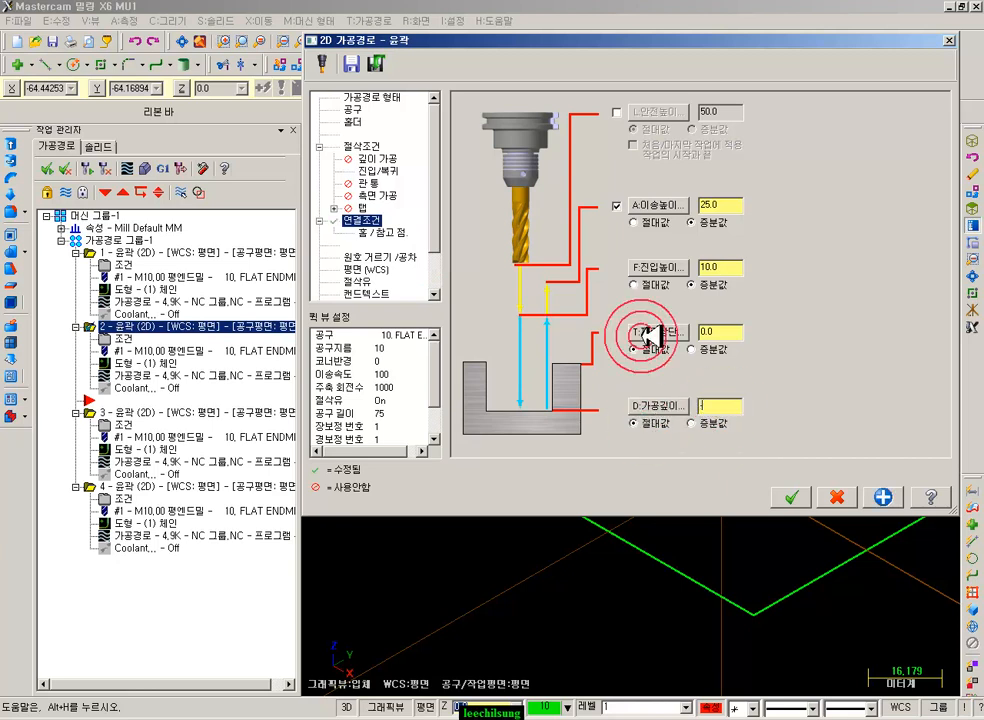
{"action": "left_click", "coordinate": [791, 497]}
{"action": "left_click", "coordinate": [193, 562]}
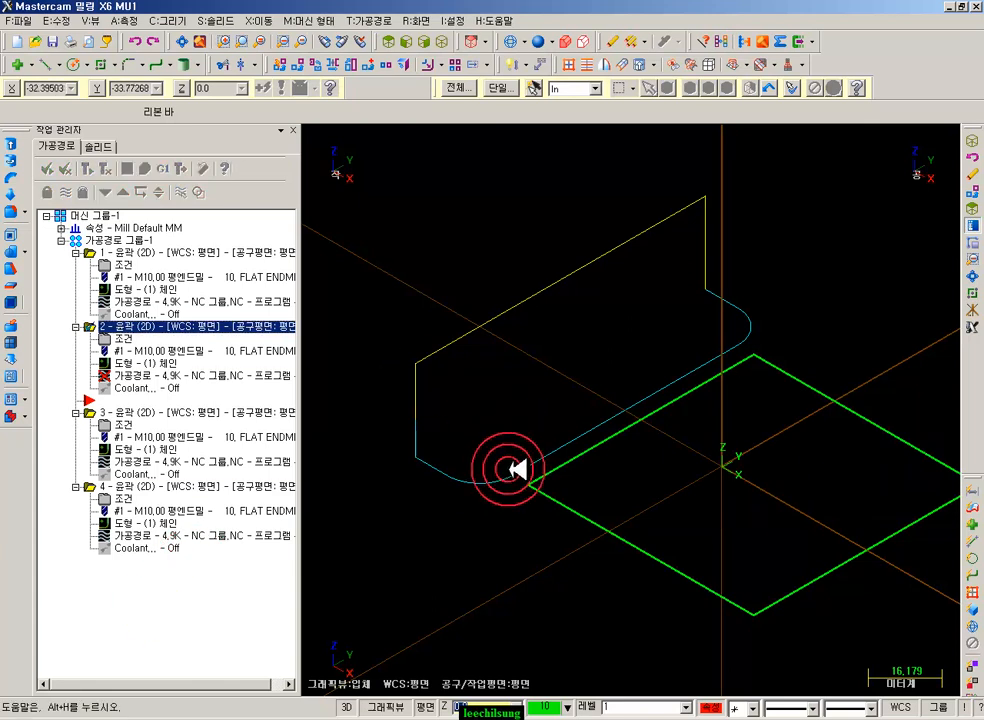
{"action": "left_click", "coordinate": [146, 375]}
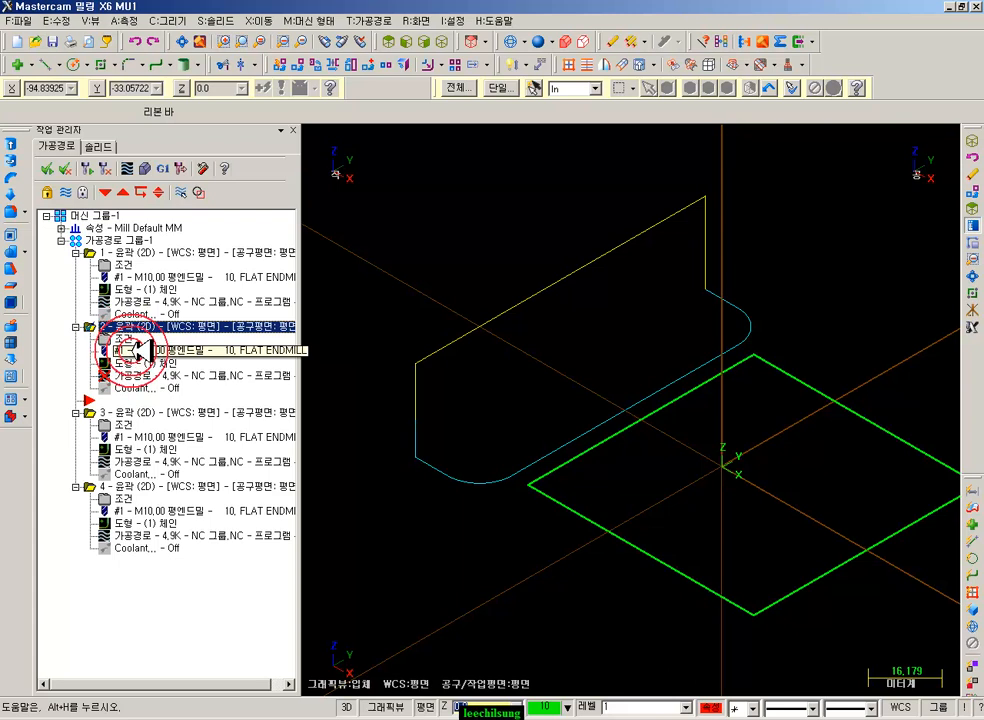
- Set the fourth contour operation's machining depth to -10.0 incremental in its linking parameters
{"action": "left_click", "coordinate": [200, 486]}
{"action": "left_click", "coordinate": [110, 498]}
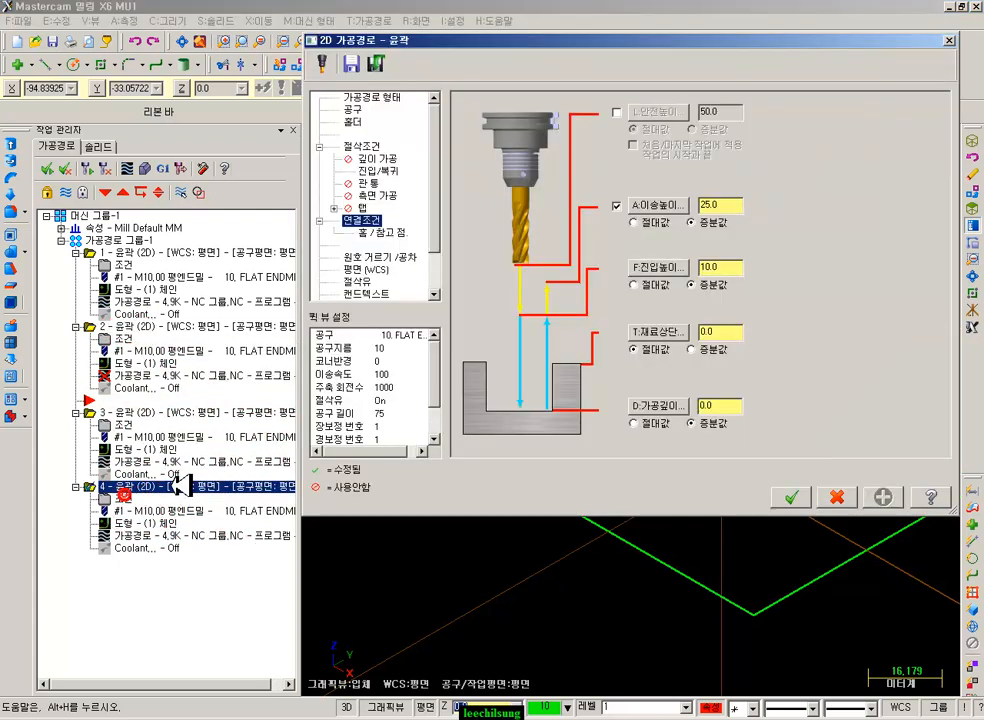
{"action": "left_click", "coordinate": [733, 427]}
{"action": "type", "text": "-"}
{"action": "left_click", "coordinate": [606, 423]}
{"action": "left_click", "coordinate": [790, 497]}
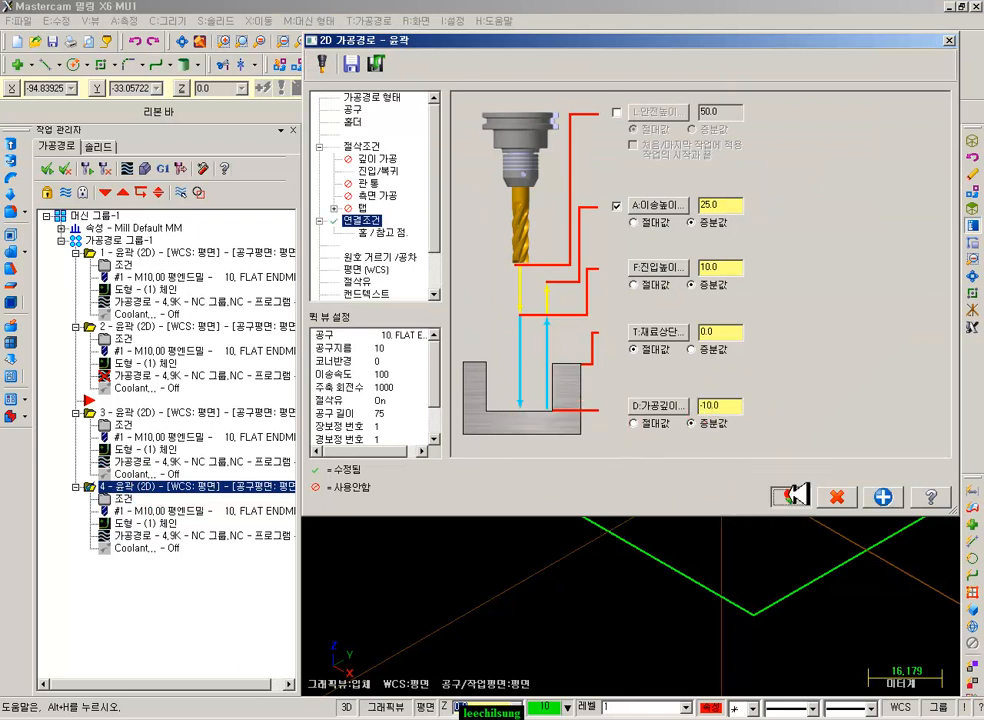
{"action": "left_click", "coordinate": [209, 623]}
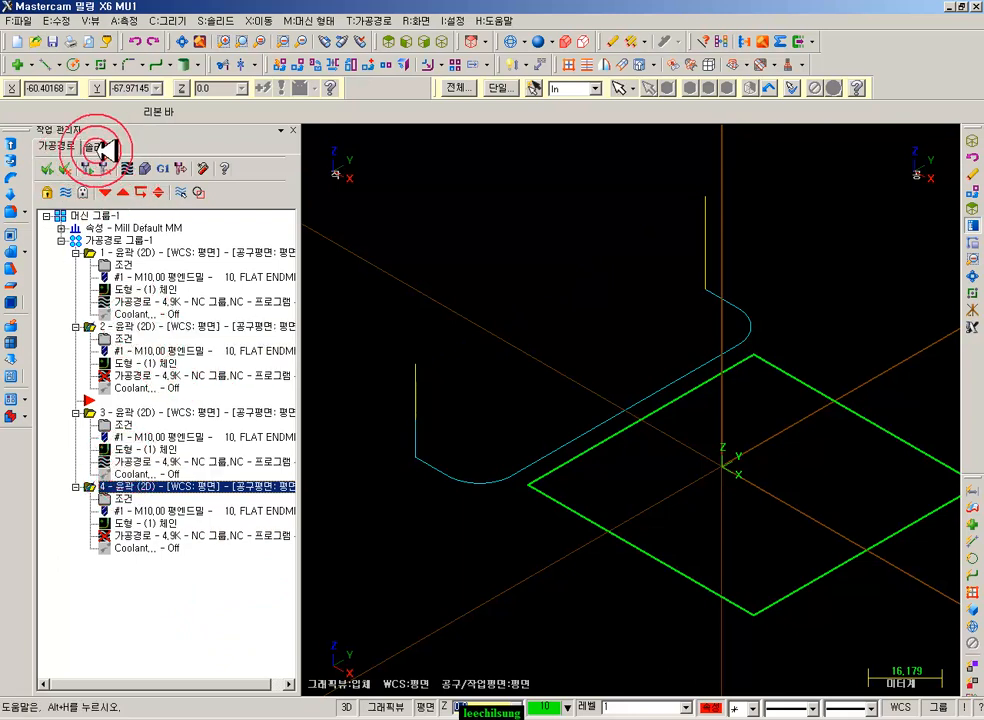
- Regenerate all problem operations in the toolpath manager while only the third contour operation is selected
{"action": "left_click", "coordinate": [143, 412]}
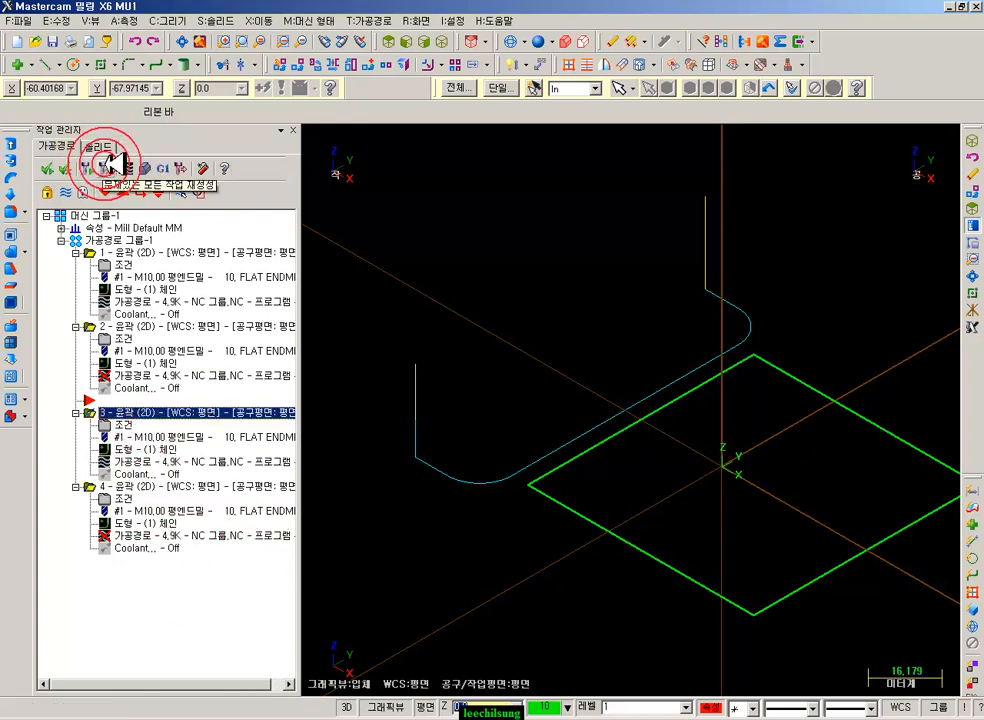
{"action": "left_click", "coordinate": [112, 166]}
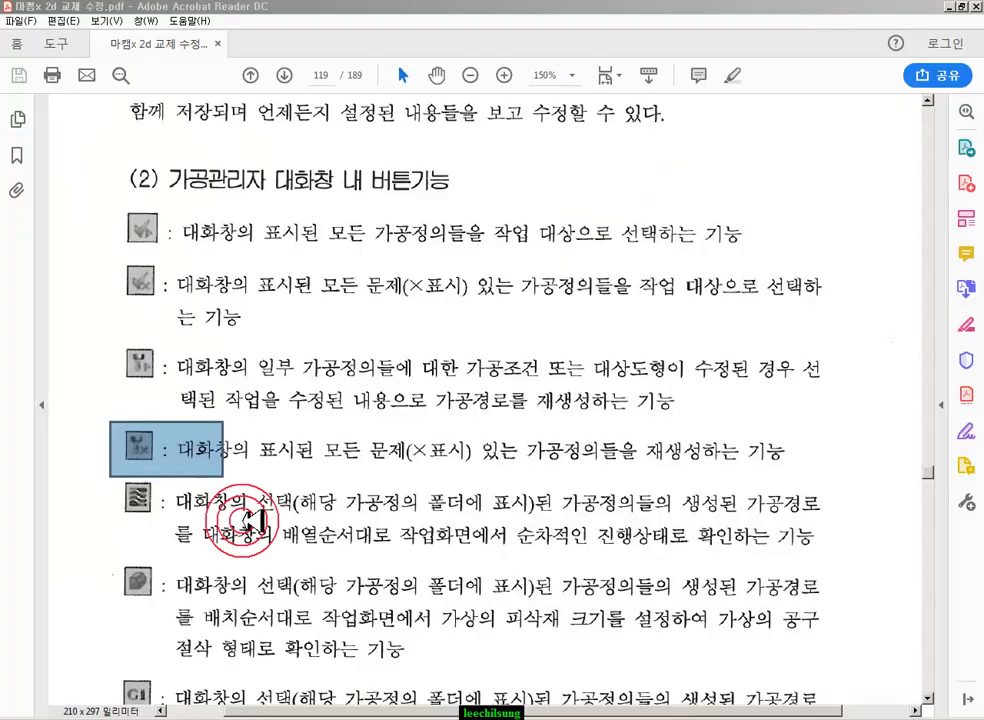
- Review the backplot button's description on page 119 of the PDF manual in Acrobat Reader, and return to Mastercam
{"action": "left_click_drag", "start_coordinate": [114, 562], "coordinate": [862, 486]}
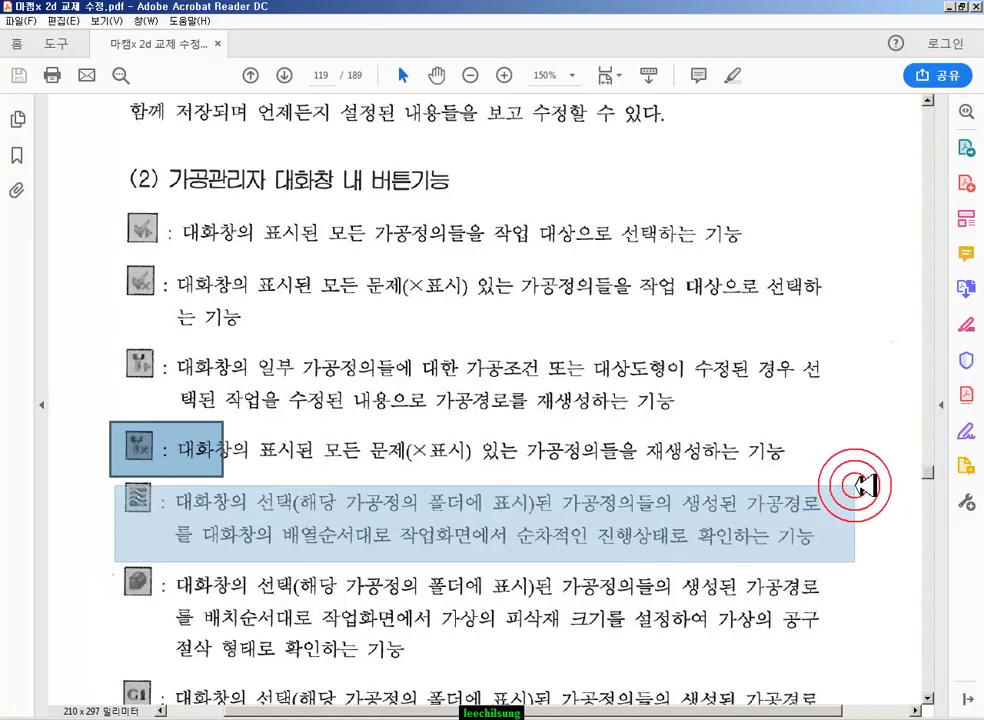
{"action": "left_click_drag", "start_coordinate": [866, 486], "coordinate": [873, 487]}
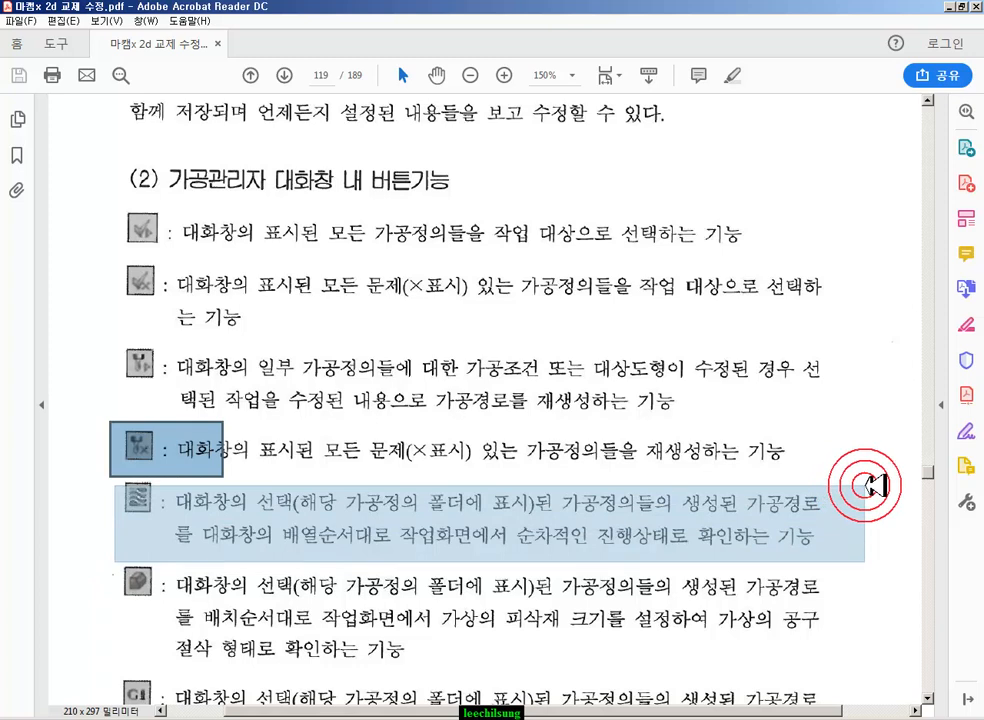
{"action": "left_click_drag", "start_coordinate": [870, 486], "coordinate": [867, 468]}
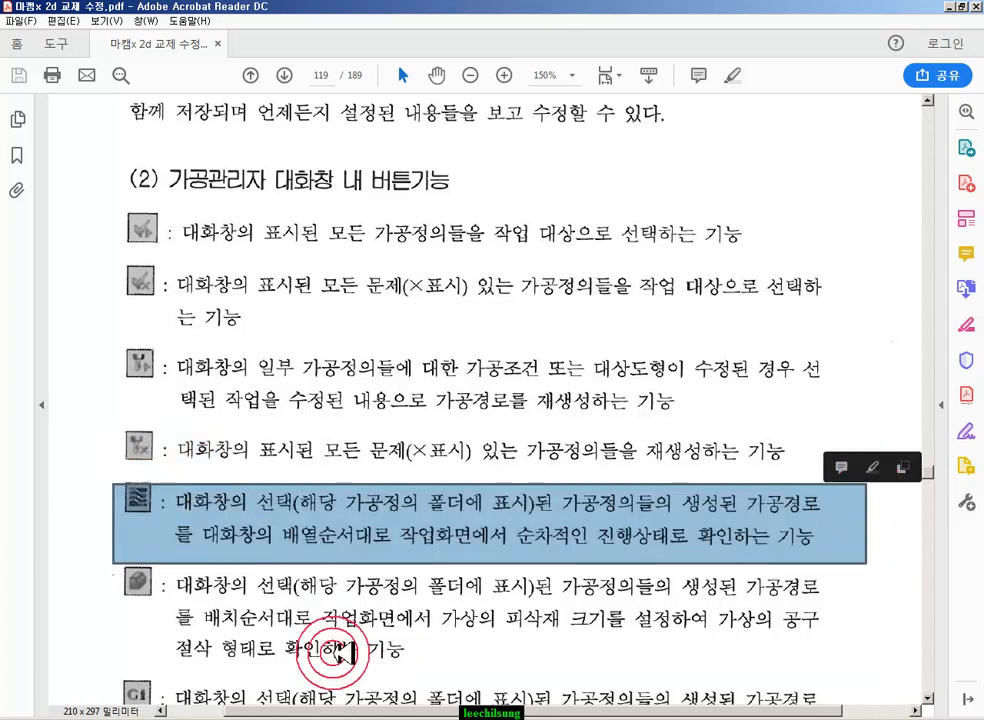
{"action": "key", "text": "alt+Tab"}
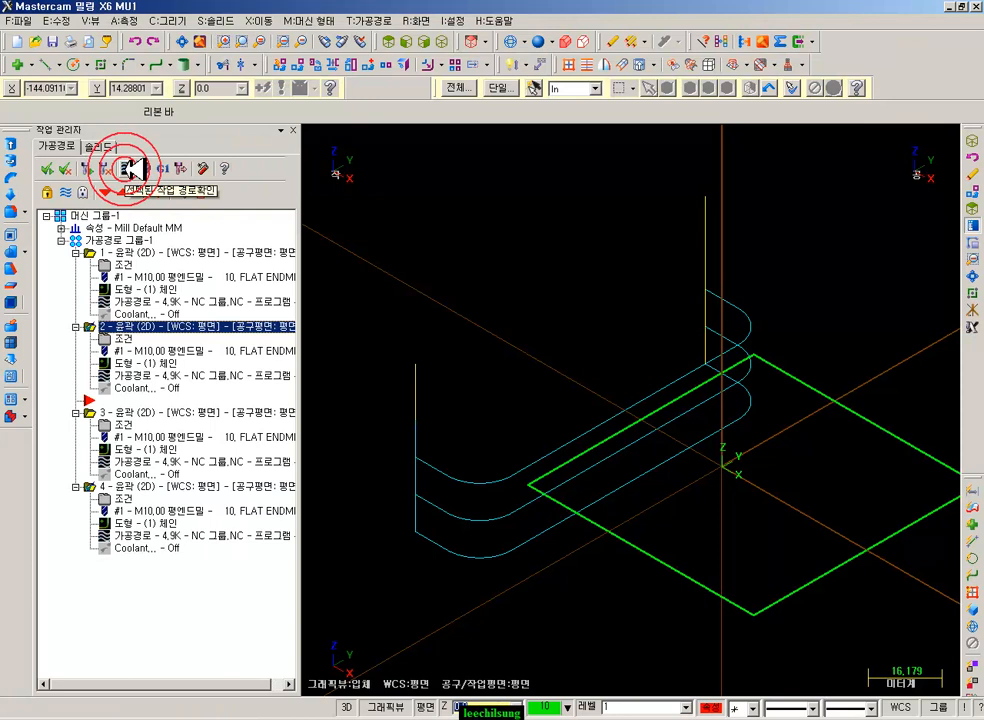
- Backplot only the first contour operation, run the tool through its full path, and close the backplot
{"action": "left_click", "coordinate": [136, 411]}
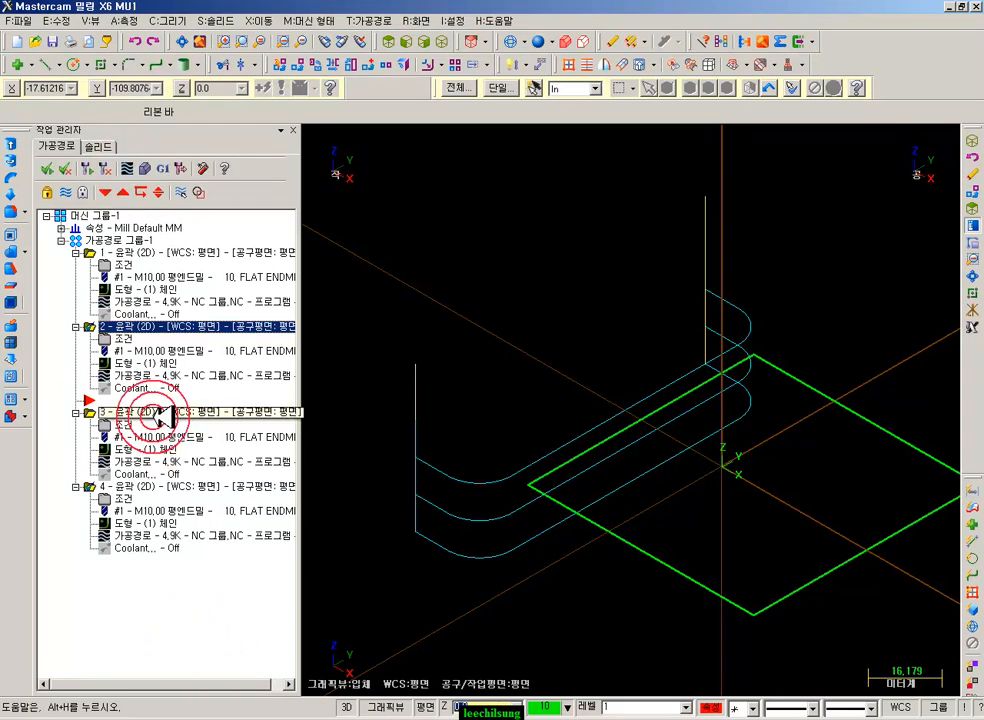
{"action": "left_click", "coordinate": [155, 252]}
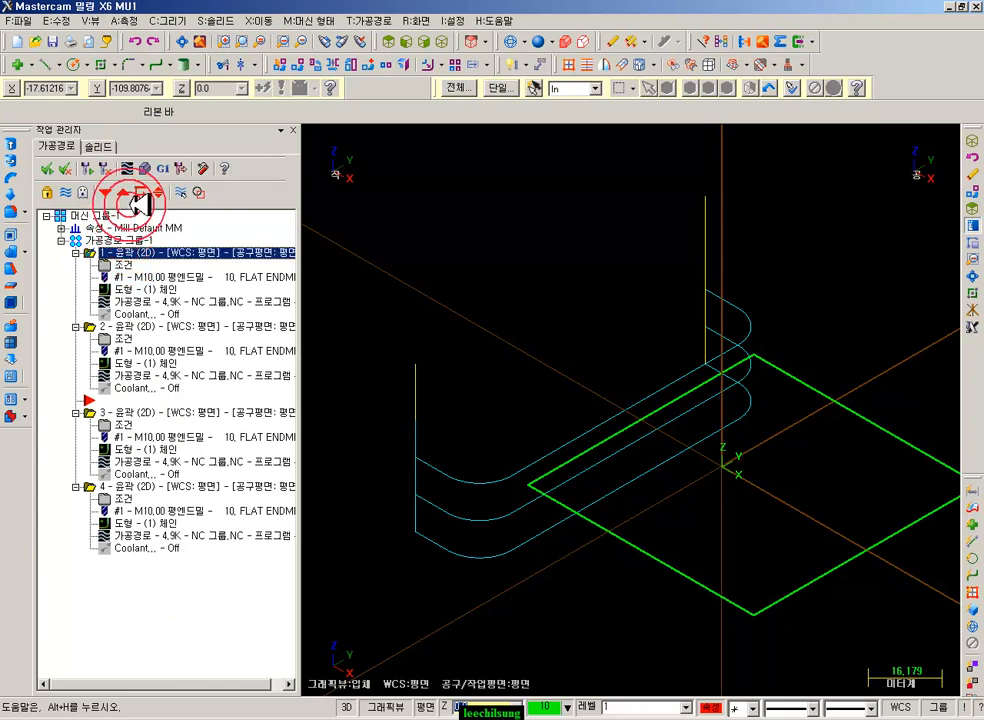
{"action": "left_click", "coordinate": [133, 166]}
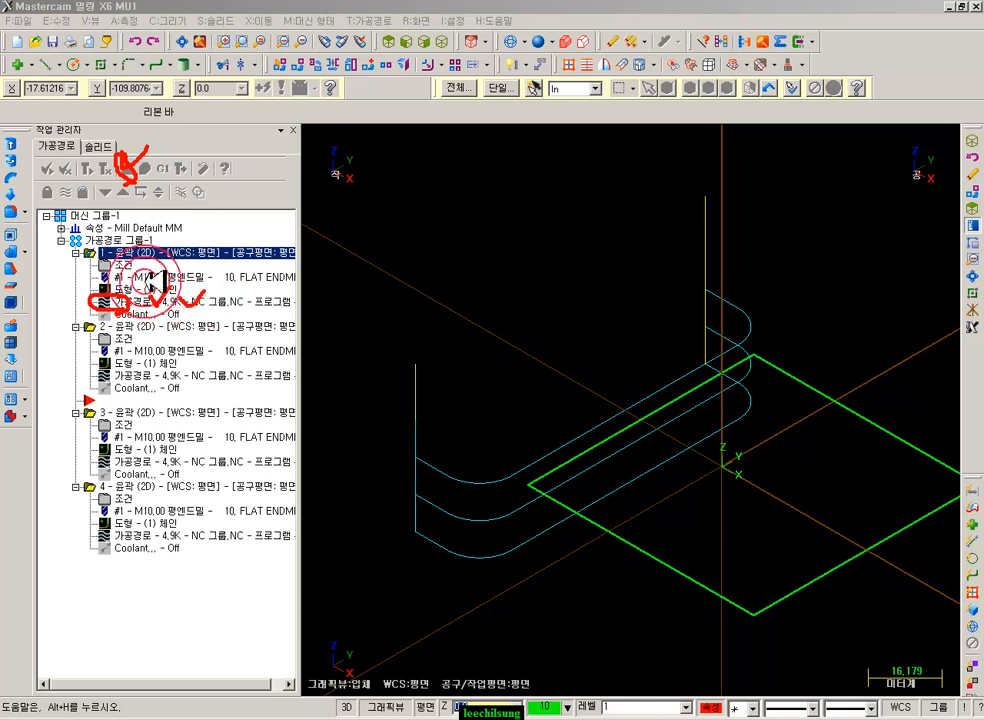
{"action": "mouse_move", "coordinate": [67, 272]}
{"action": "left_mouse_down"}
{"action": "mouse_move", "coordinate": [160, 326]}
{"action": "mouse_move", "coordinate": [327, 263]}
{"action": "mouse_move", "coordinate": [190, 233]}
{"action": "mouse_move", "coordinate": [95, 239]}
{"action": "left_mouse_up"}
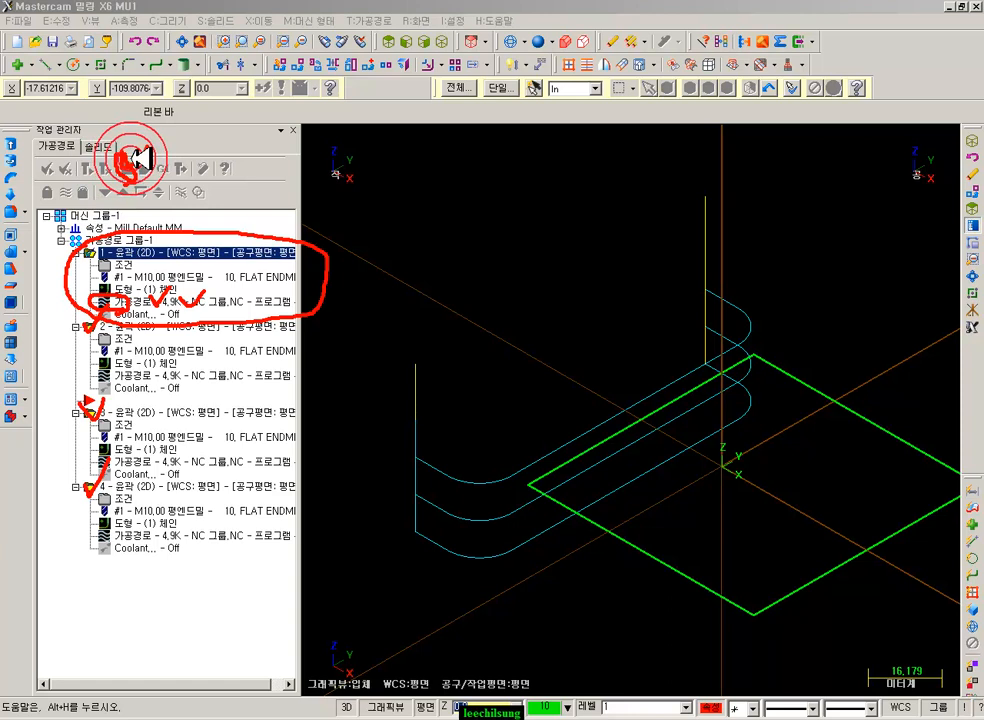
{"action": "right_click", "coordinate": [468, 248]}
{"action": "left_click", "coordinate": [553, 459]}
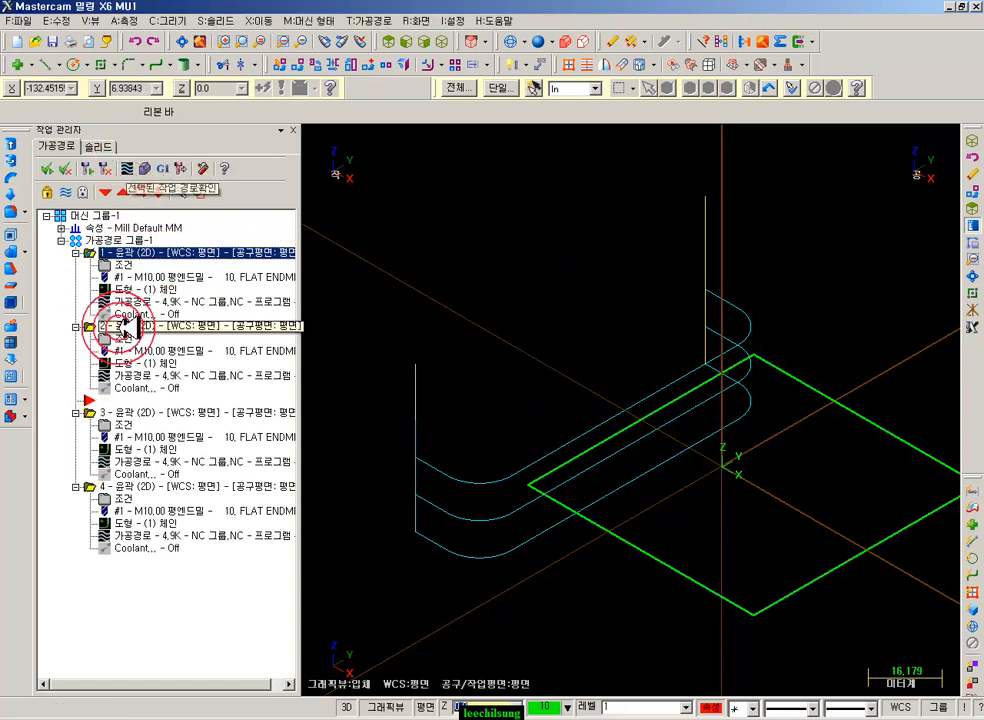
{"action": "left_click", "coordinate": [129, 167]}
{"action": "left_click_drag", "start_coordinate": [540, 138], "coordinate": [905, 141]}
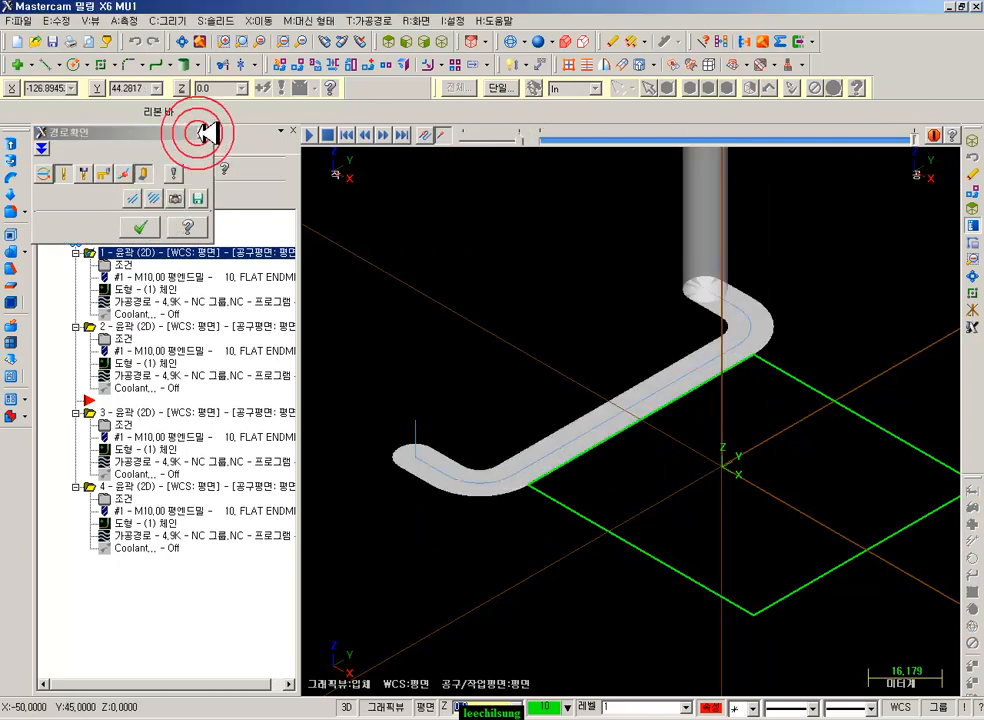
{"action": "left_click", "coordinate": [202, 133]}
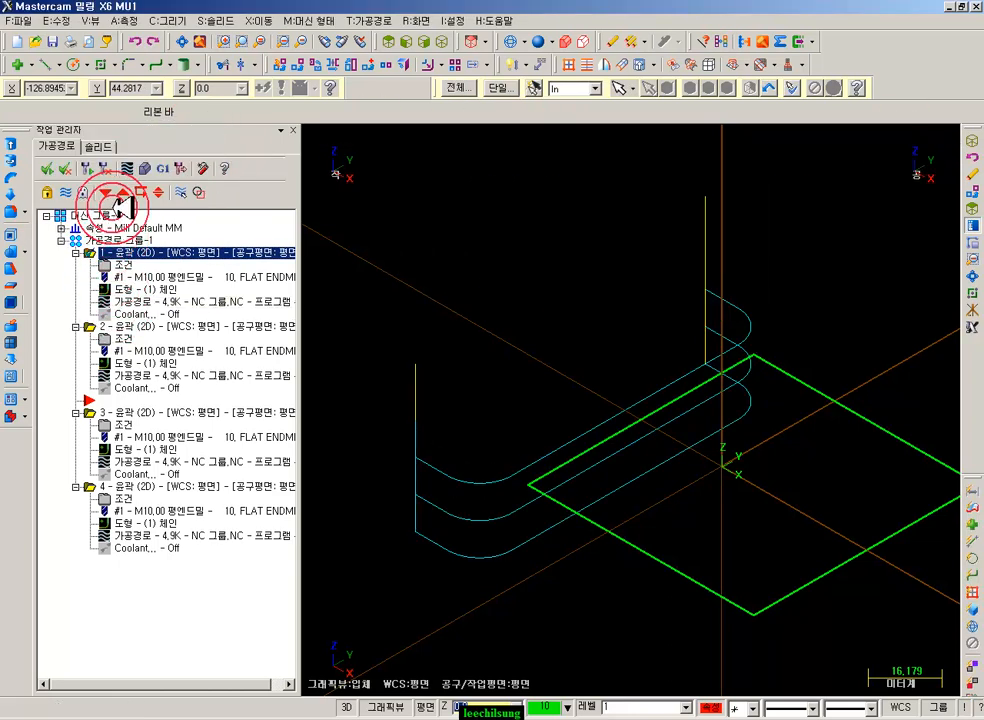
- Backplot the first contour operation directly from its own toolpath entry, run through the motion, and close it
{"action": "left_click", "coordinate": [127, 305]}
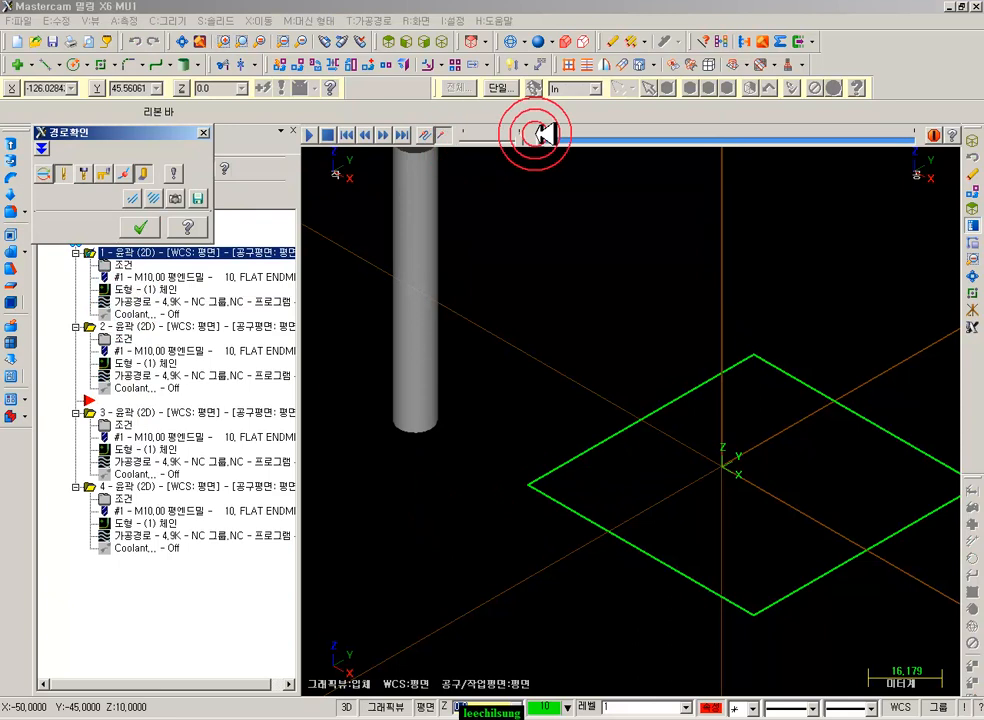
{"action": "left_click_drag", "start_coordinate": [543, 133], "coordinate": [746, 136]}
{"action": "left_click", "coordinate": [203, 132]}
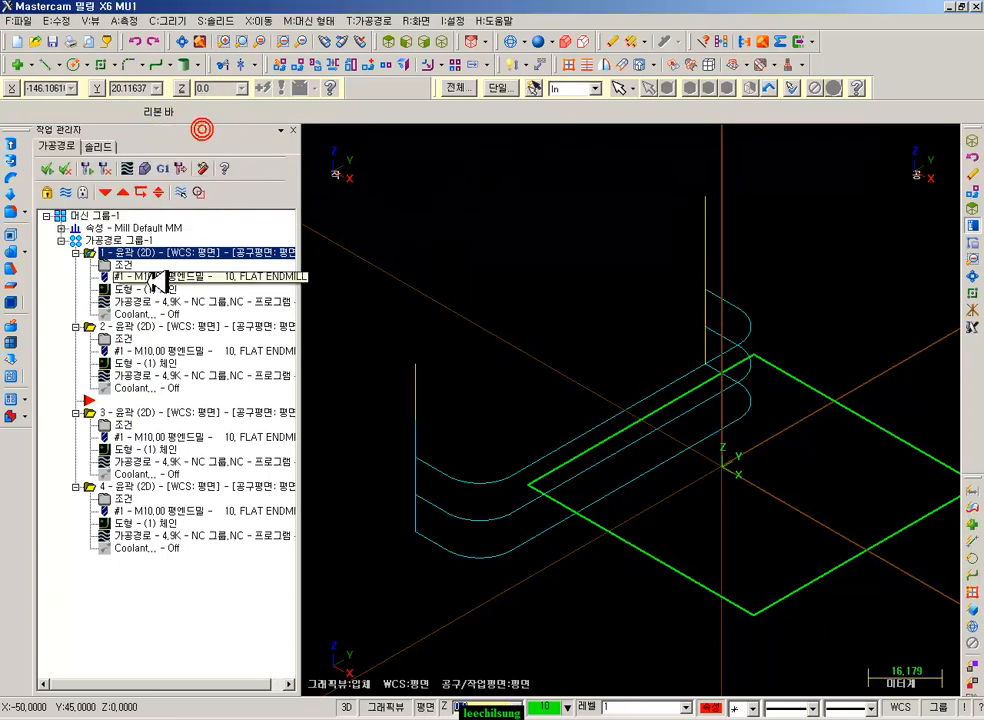
- Select the whole toolpath group and backplot all four contour operations through to the end of the path
{"action": "left_click", "coordinate": [90, 242]}
{"action": "left_click_drag", "start_coordinate": [91, 398], "coordinate": [88, 450]}
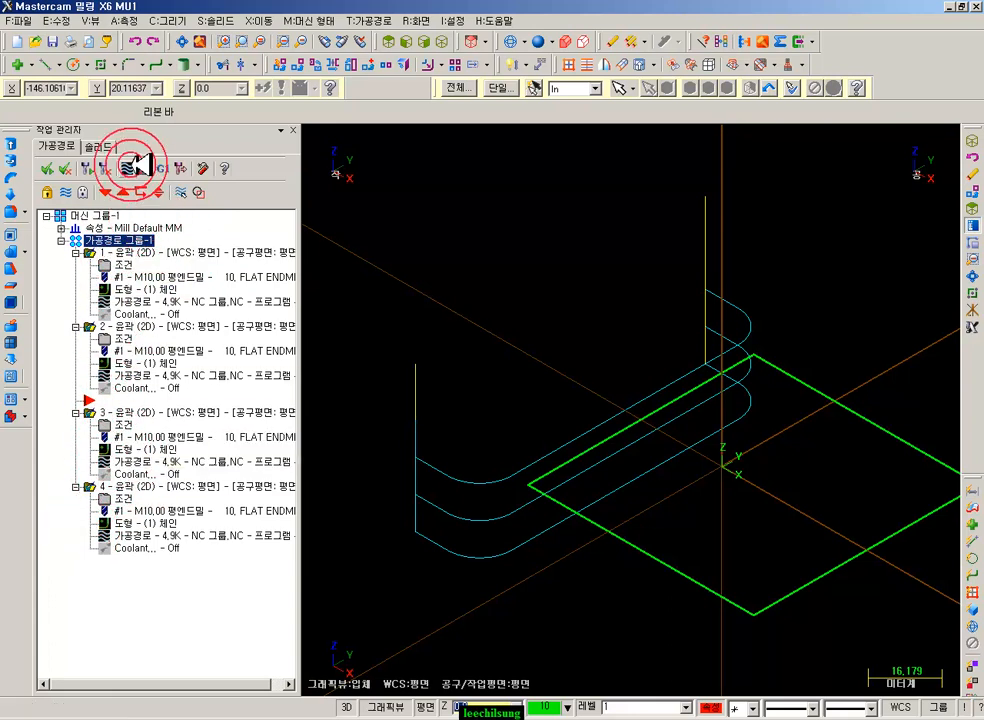
{"action": "left_click", "coordinate": [138, 165]}
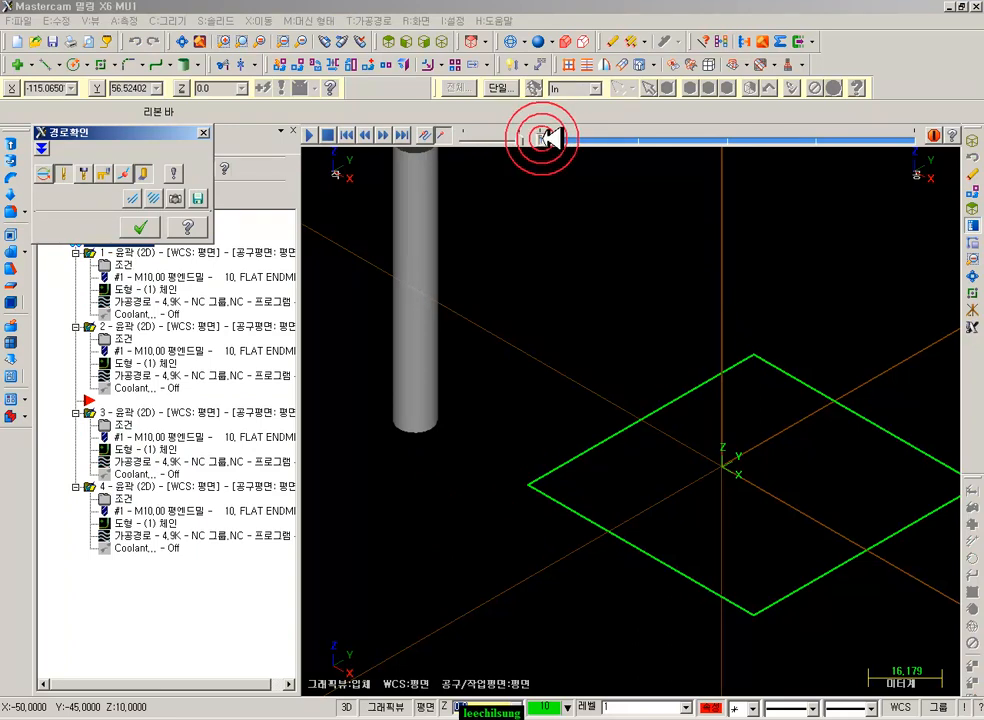
{"action": "left_click", "coordinate": [548, 138]}
{"action": "mouse_move", "coordinate": [548, 138]}
{"action": "left_mouse_down"}
{"action": "mouse_move", "coordinate": [748, 135]}
{"action": "mouse_move", "coordinate": [846, 112]}
{"action": "mouse_move", "coordinate": [978, 108]}
{"action": "left_mouse_up"}
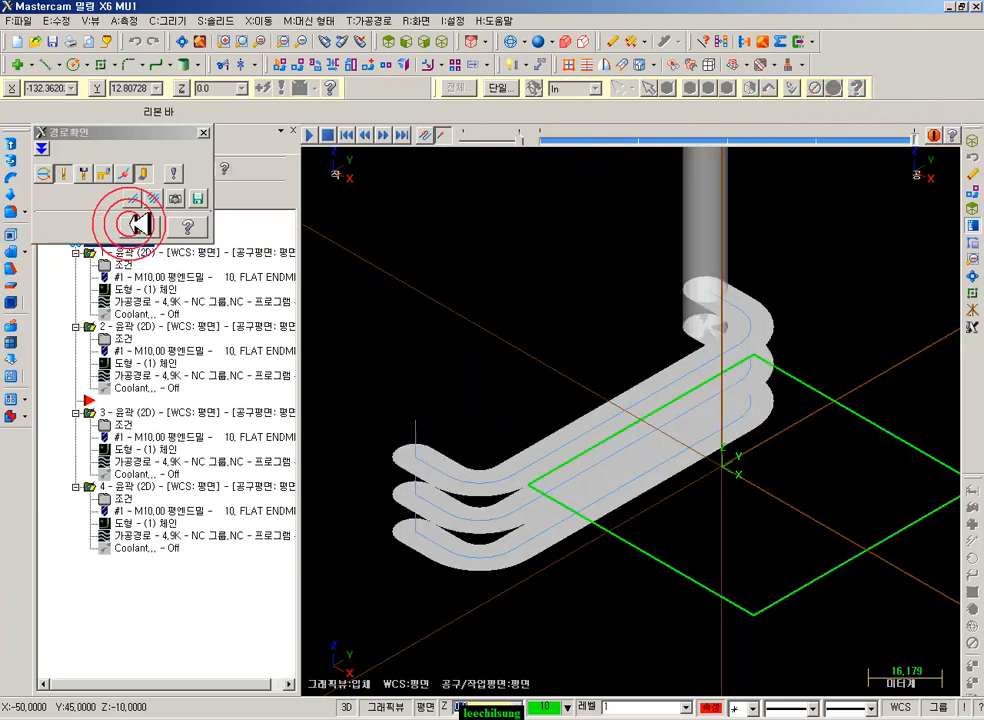
{"action": "left_click", "coordinate": [140, 227]}
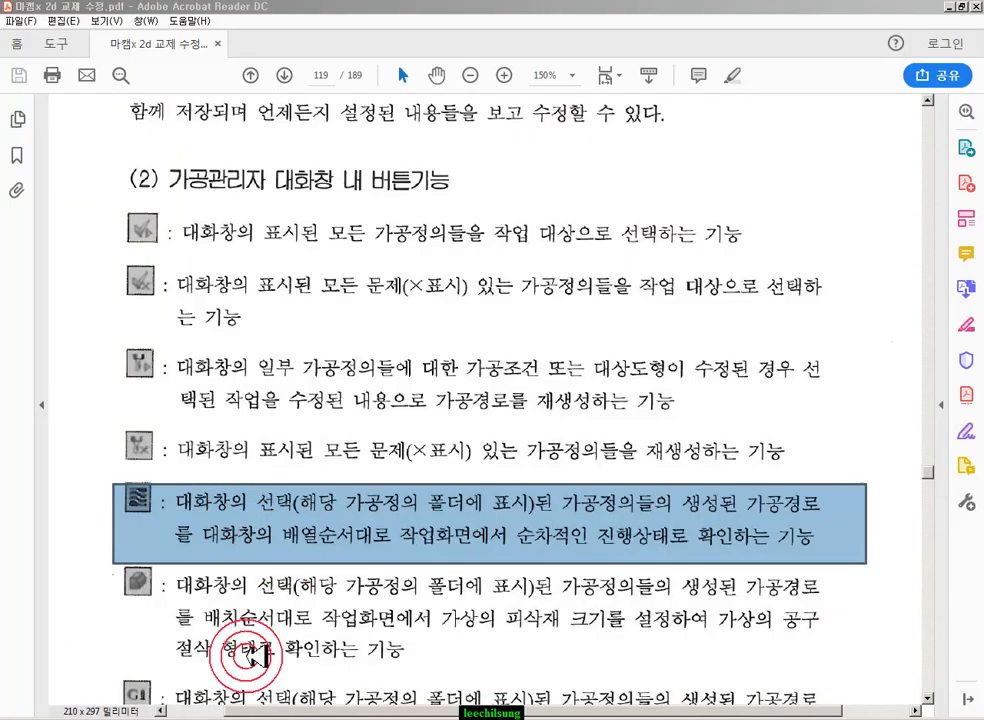
- Review the verify button's description in the PDF manual, and open verification in Mastercam to examine the default stock for all operations
{"action": "left_click_drag", "start_coordinate": [127, 672], "coordinate": [890, 565]}
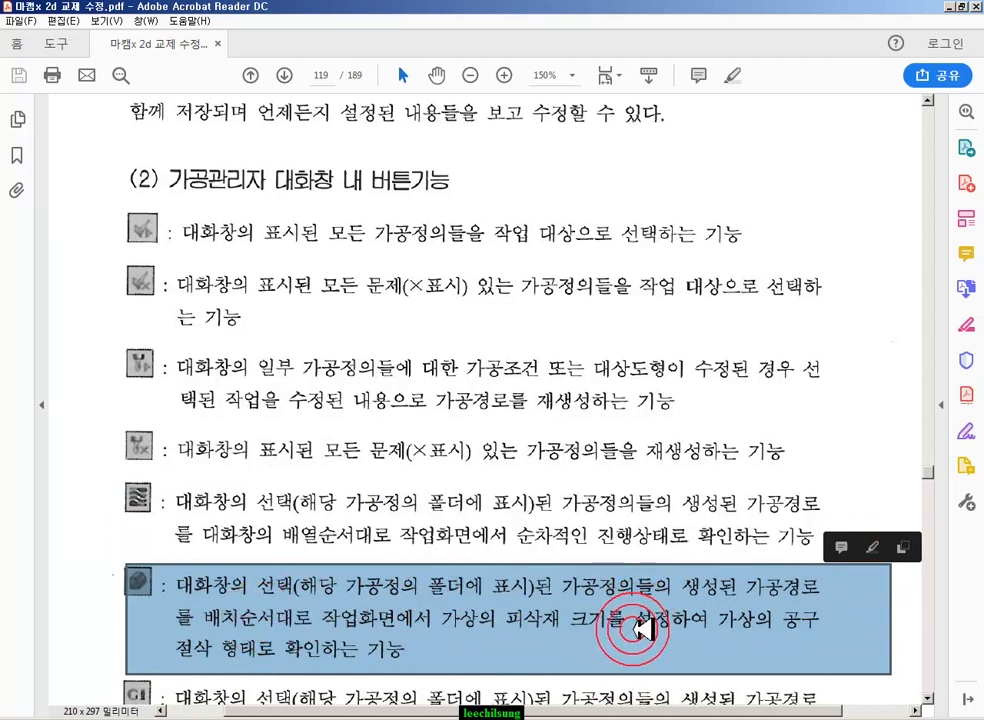
{"action": "left_click", "coordinate": [215, 718]}
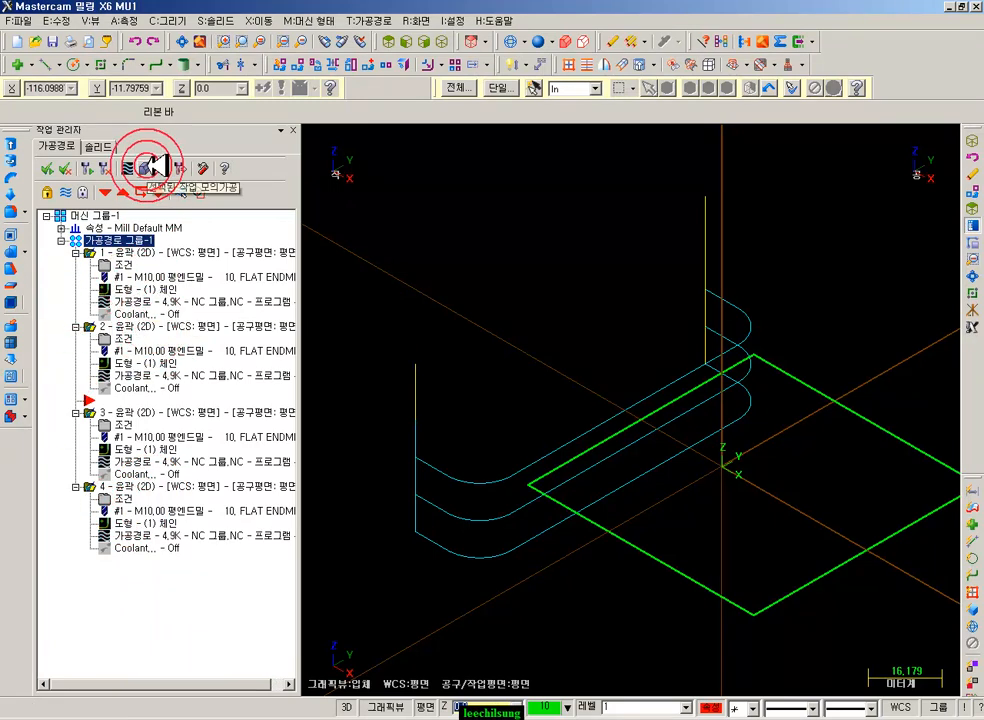
{"action": "left_click", "coordinate": [157, 166]}
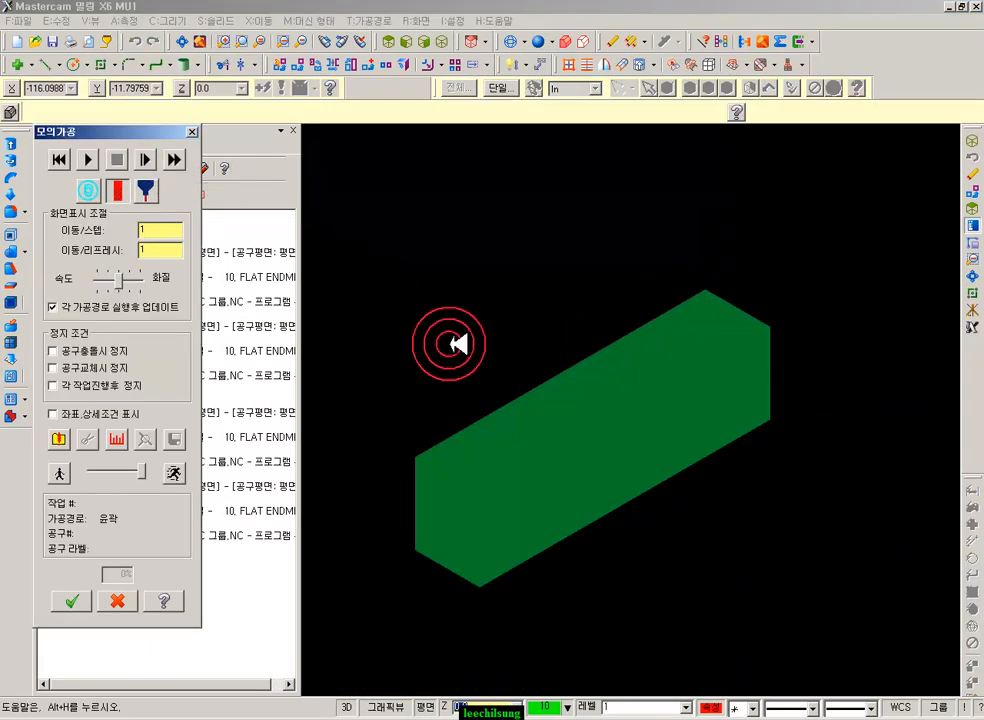
{"action": "left_click", "coordinate": [371, 278]}
{"action": "left_click", "coordinate": [192, 132]}
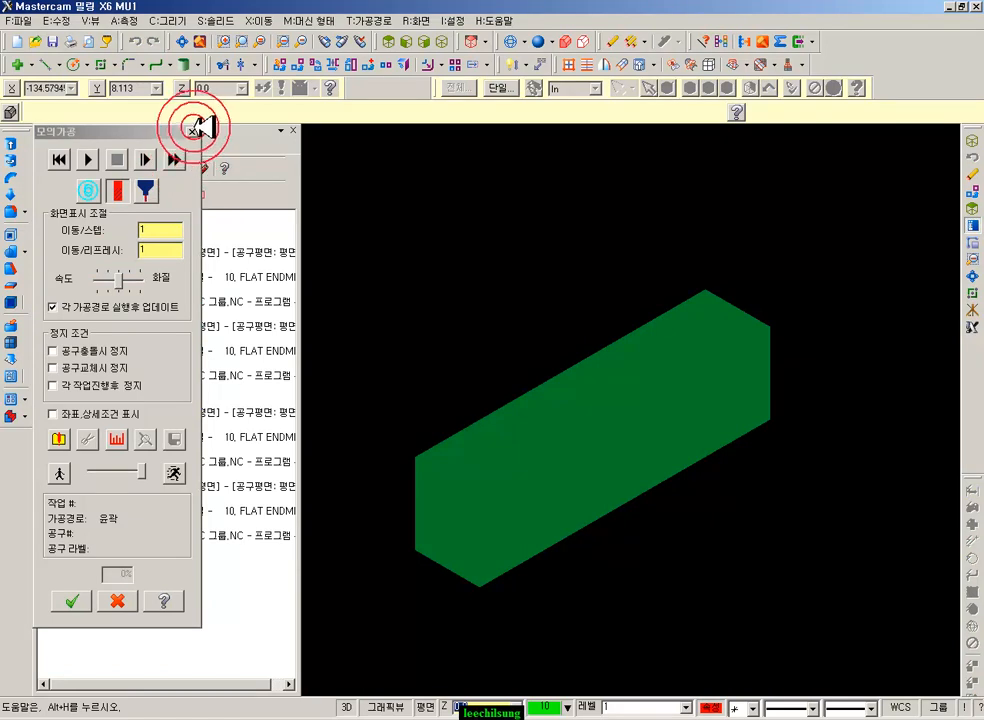
{"action": "left_click", "coordinate": [747, 450]}
{"action": "left_click", "coordinate": [572, 330]}
- Define rectangular stock in the machine group's stock setup from all entities, 70 by 70, with a Z height of 20
{"action": "scroll", "coordinate": [572, 330], "scroll_direction": "down", "scroll_amount": 1}
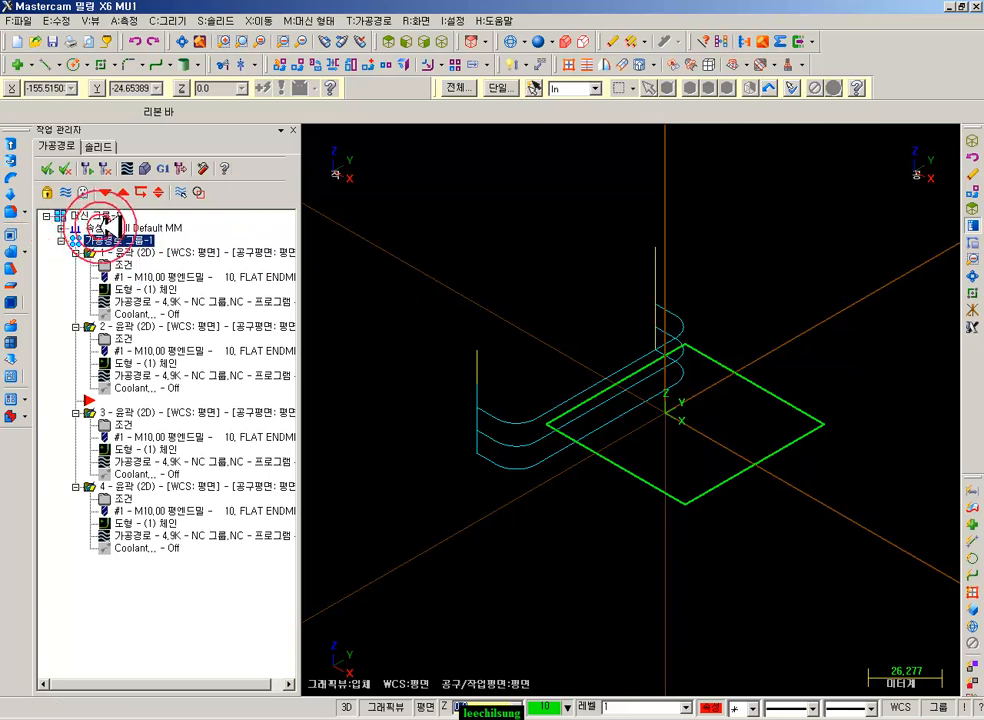
{"action": "left_click", "coordinate": [61, 228]}
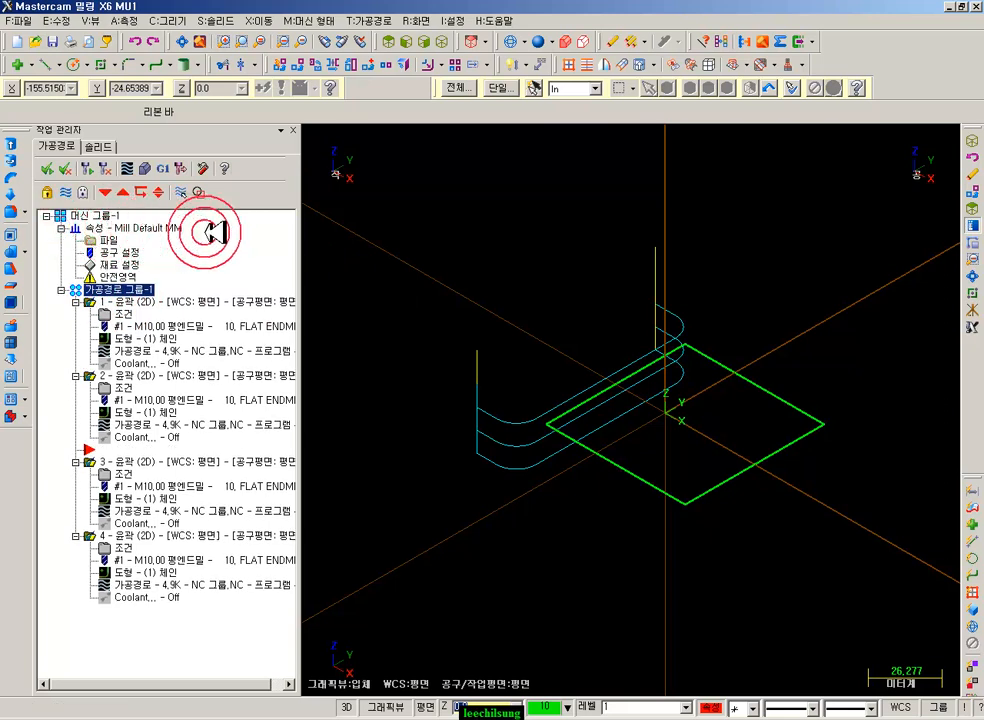
{"action": "left_click", "coordinate": [127, 263]}
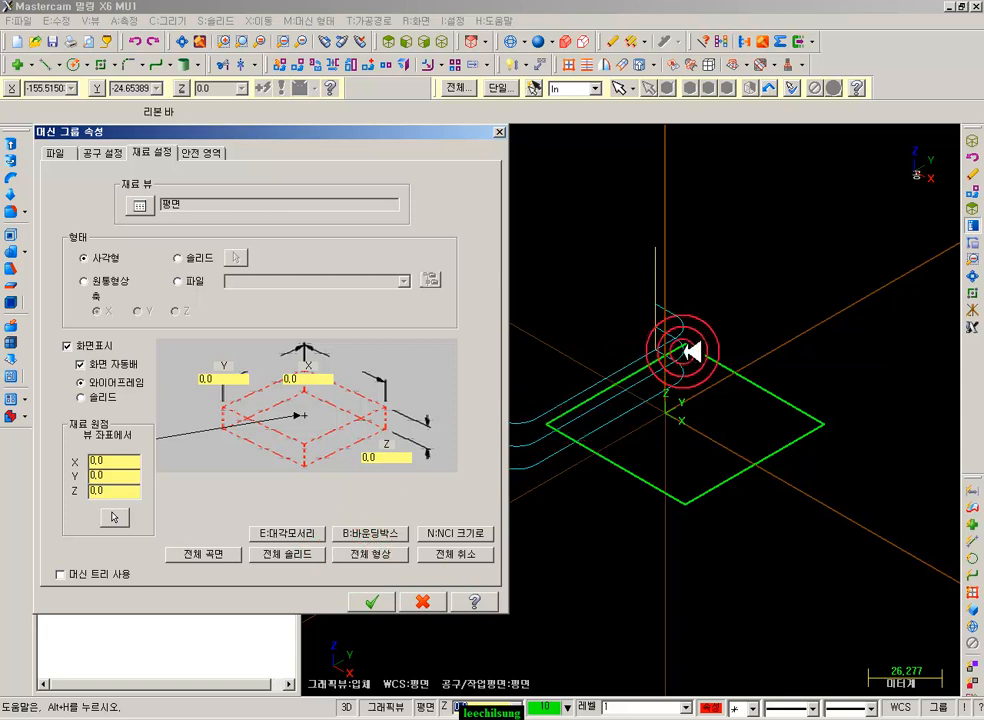
{"action": "left_click", "coordinate": [367, 553]}
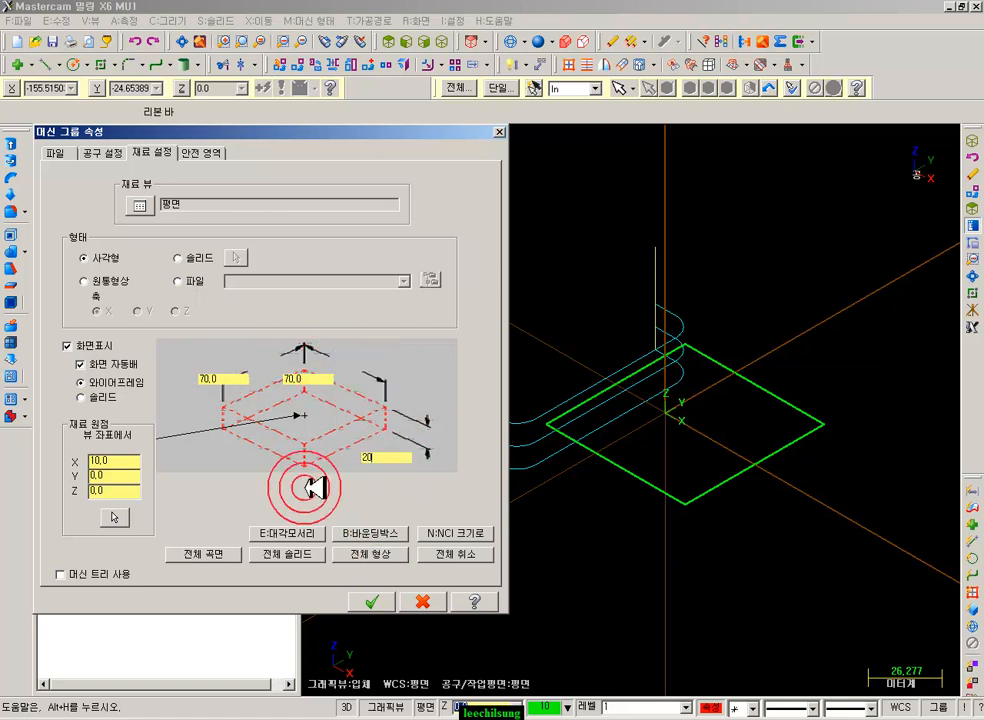
{"action": "left_click", "coordinate": [372, 600]}
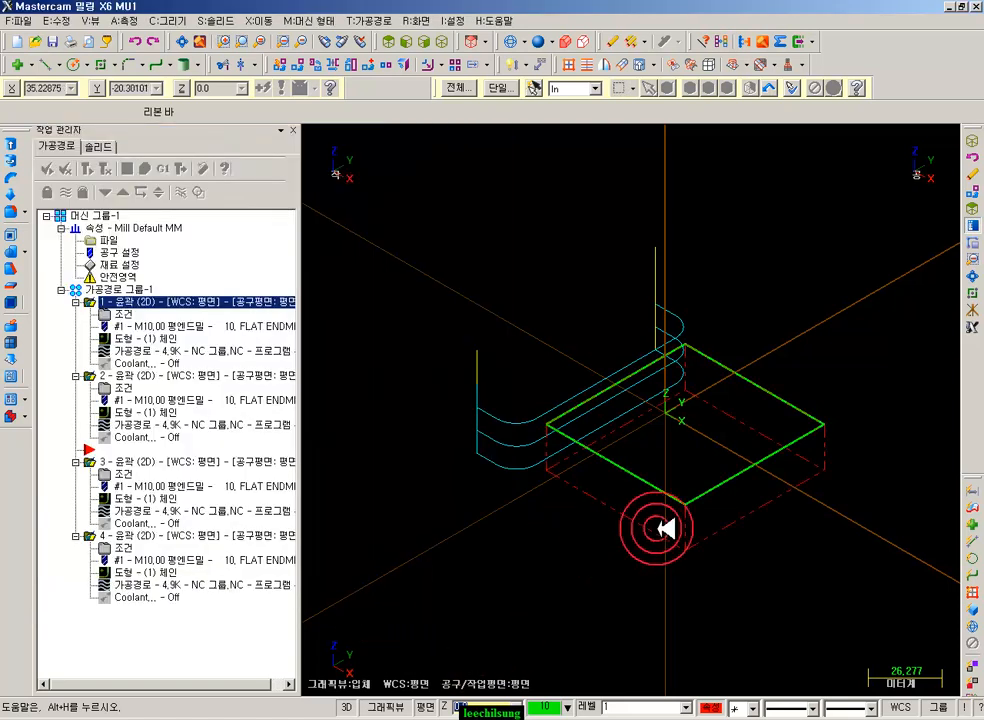
- Show the stock as a shaded block in the graphics view
{"action": "scroll", "coordinate": [797, 567], "scroll_direction": "up", "scroll_amount": 1}
{"action": "scroll", "coordinate": [760, 510], "scroll_direction": "up", "scroll_amount": 1}
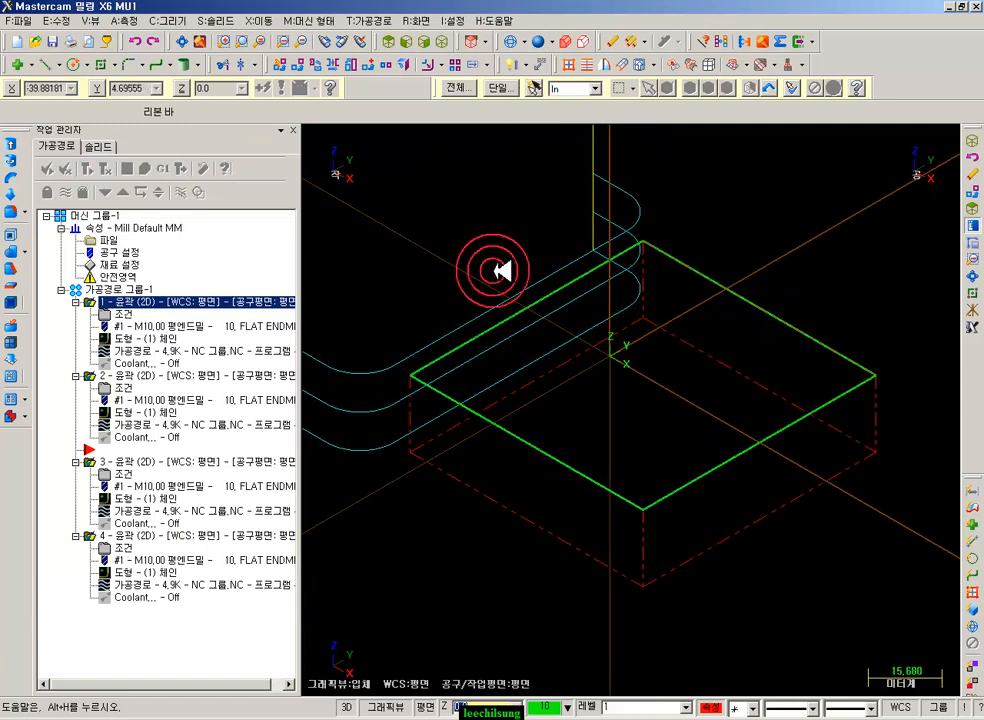
{"action": "left_click", "coordinate": [566, 42]}
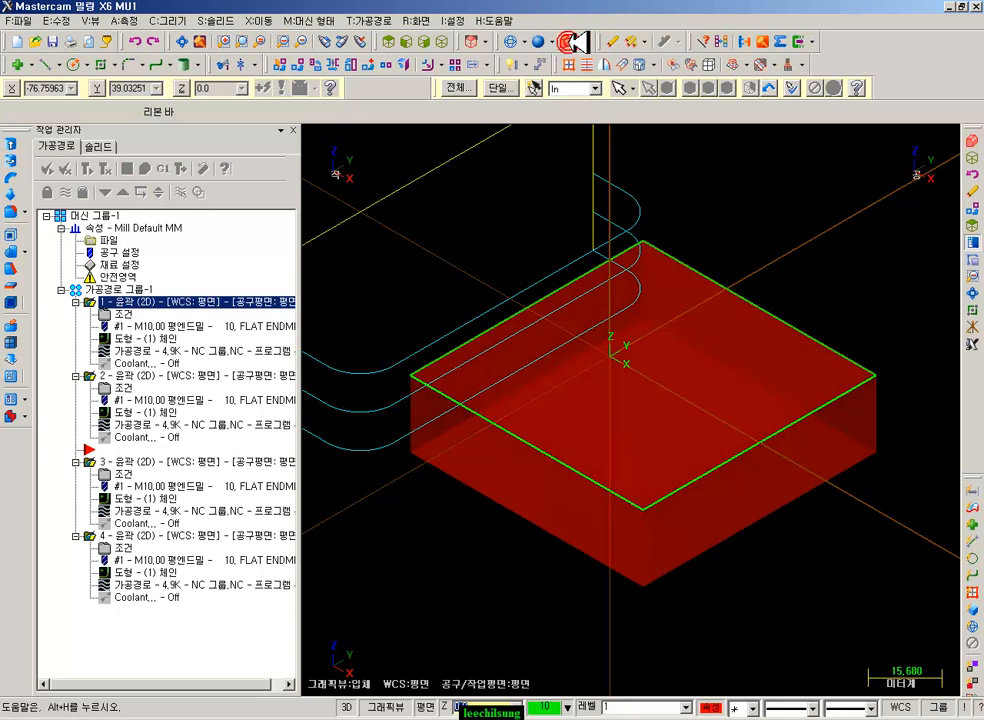
{"action": "scroll", "coordinate": [607, 373], "scroll_direction": "down", "scroll_amount": 1}
{"action": "scroll", "coordinate": [640, 350], "scroll_direction": "down", "scroll_amount": 2}
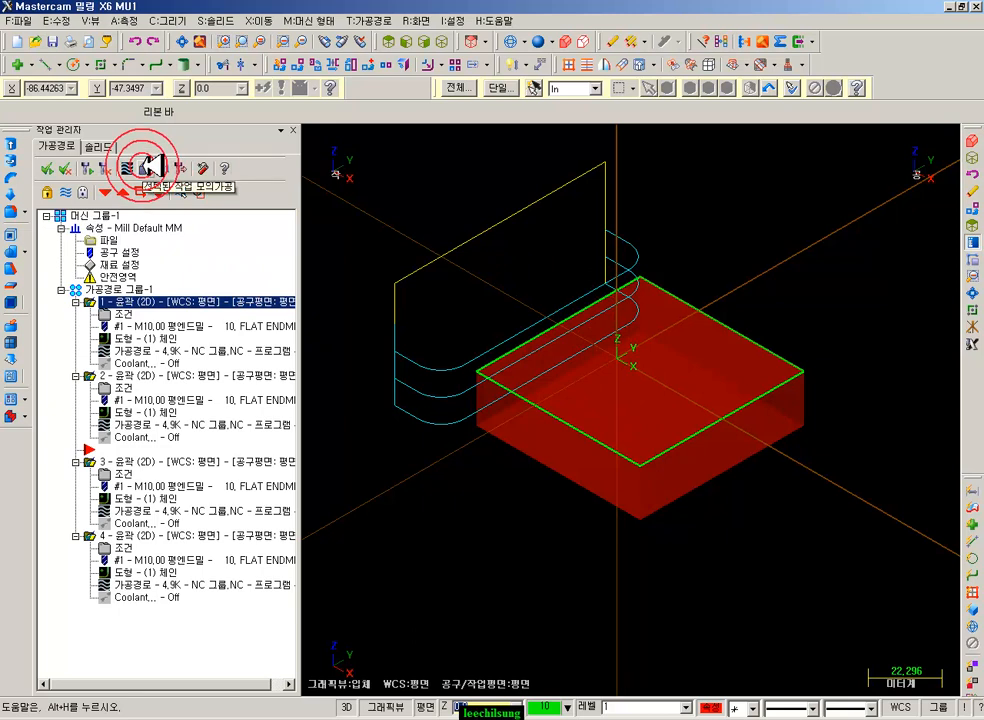
- Open verification for the four selected contour operations and examine the stock block from an angled view
{"action": "left_click", "coordinate": [150, 166]}
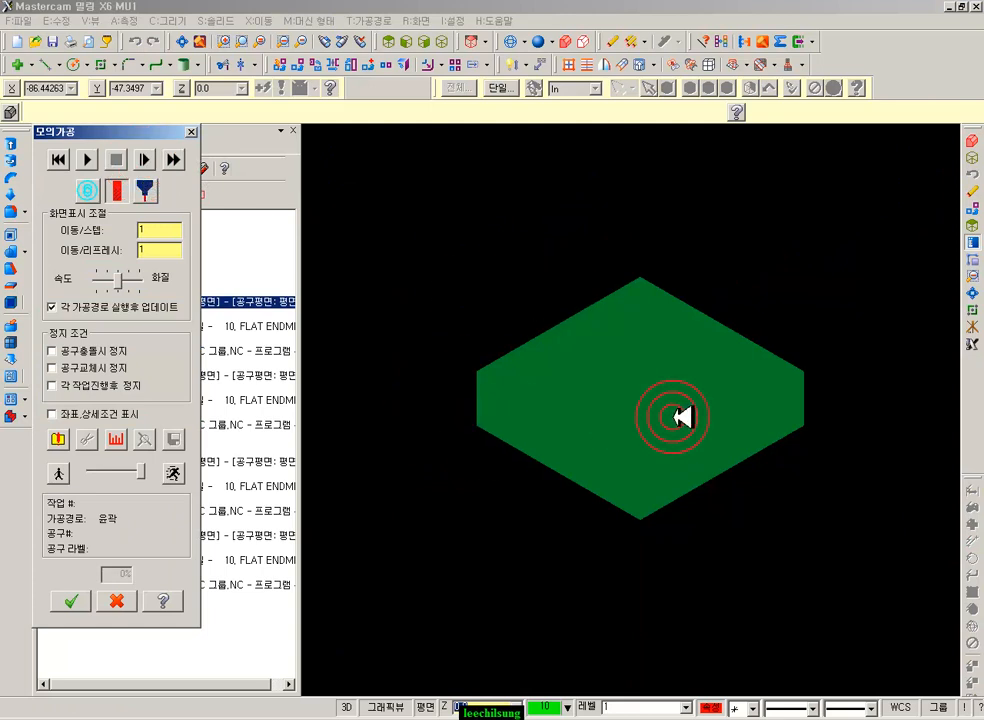
{"action": "scroll", "coordinate": [622, 364], "scroll_direction": "up", "scroll_amount": 5}
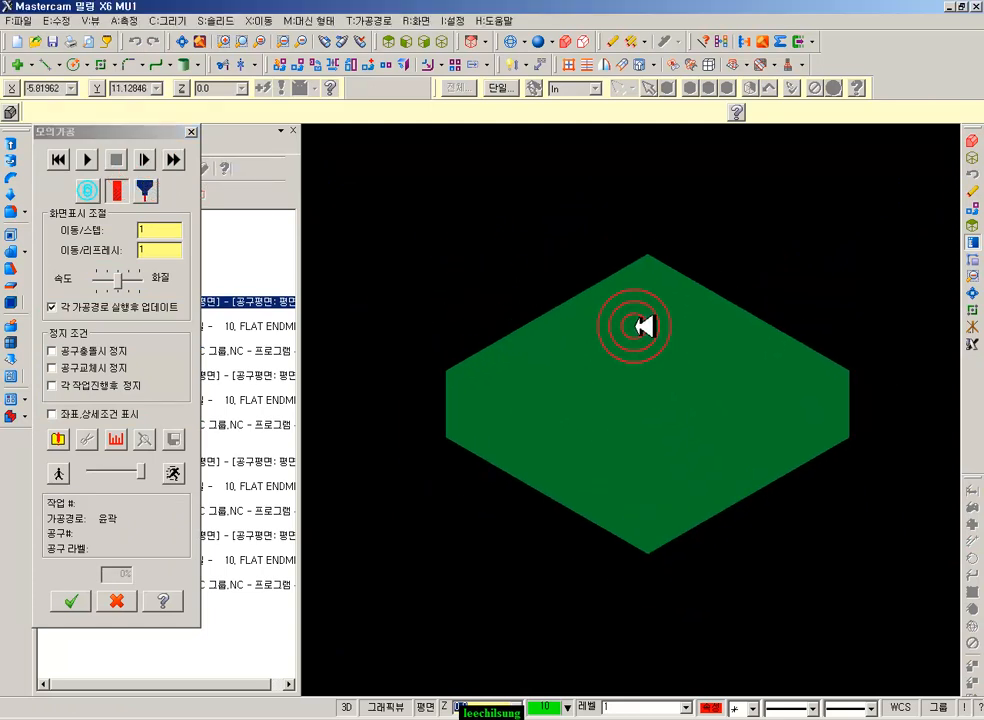
{"action": "scroll", "coordinate": [629, 331], "scroll_direction": "down", "scroll_amount": 4}
{"action": "scroll", "coordinate": [629, 331], "scroll_direction": "up", "scroll_amount": 3}
{"action": "middle_click_drag", "start_coordinate": [618, 357], "coordinate": [714, 432]}
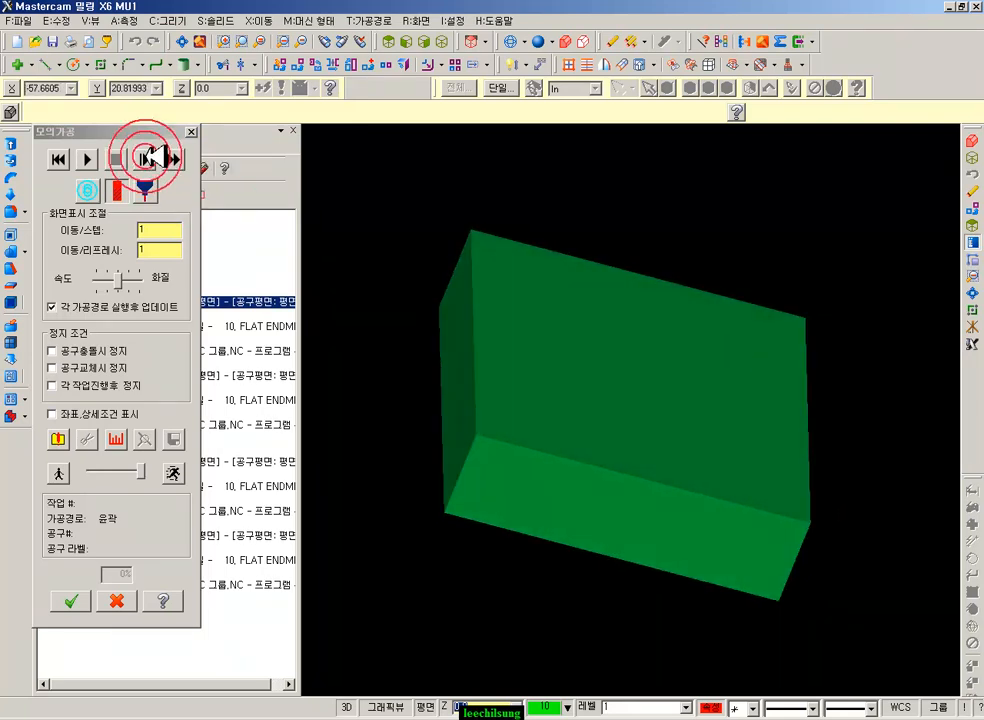
- Step the verification tool move by move through the first contour operation on the stock
{"action": "left_click", "coordinate": [153, 157]}
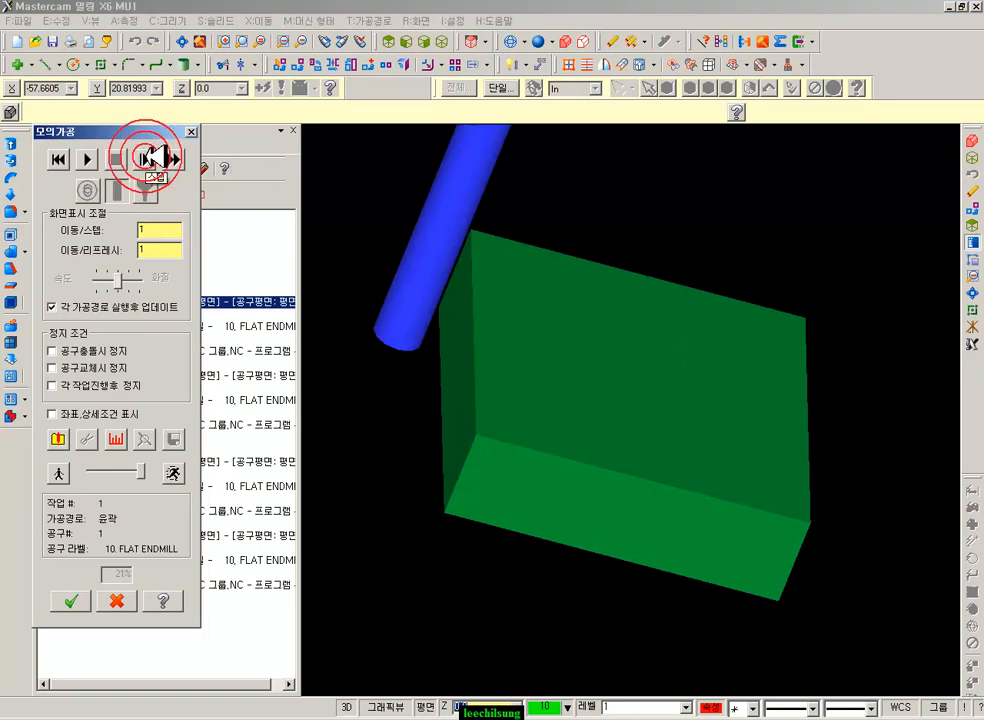
{"action": "left_click", "coordinate": [153, 157]}
{"action": "left_click", "coordinate": [153, 157]}
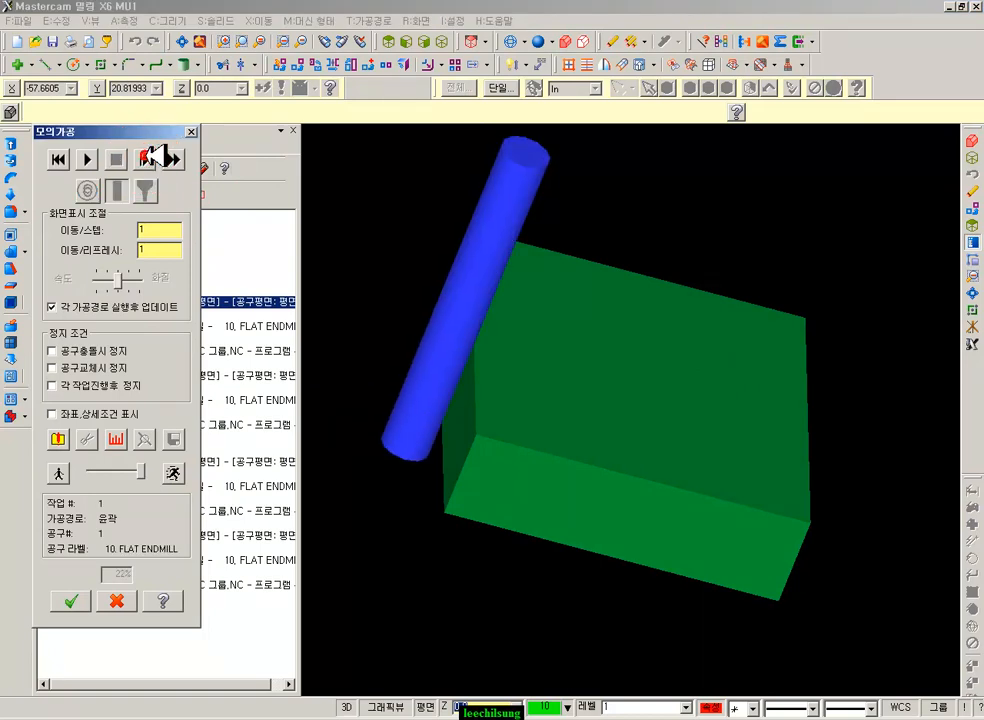
{"action": "left_click", "coordinate": [153, 157]}
{"action": "left_click", "coordinate": [153, 157]}
{"action": "left_click", "coordinate": [486, 650]}
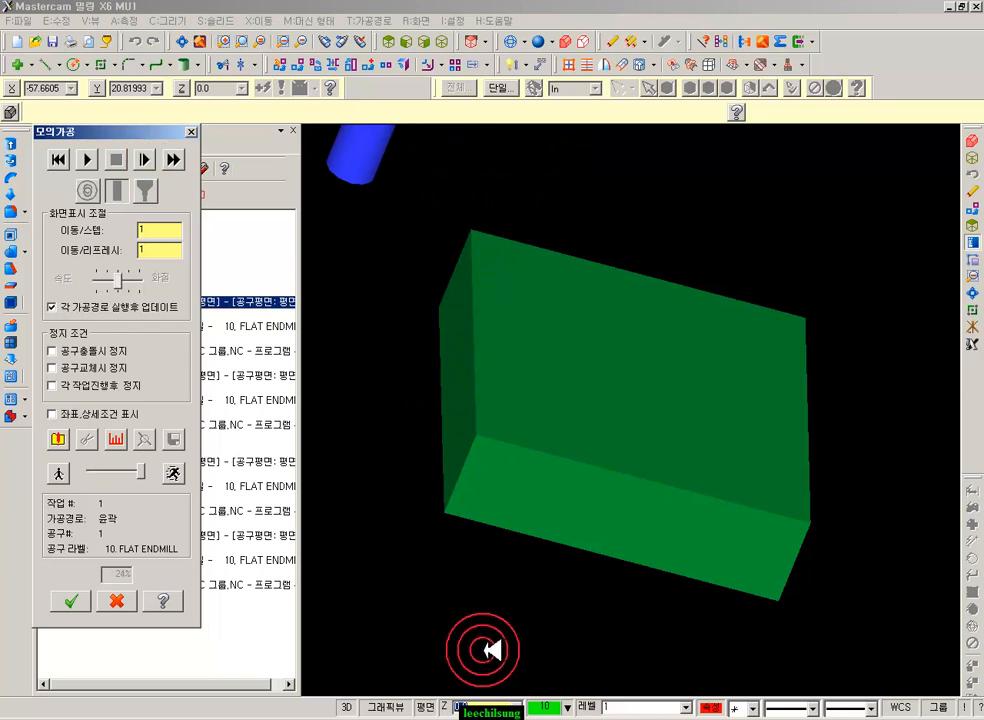
{"action": "left_click", "coordinate": [542, 608]}
{"action": "scroll", "coordinate": [685, 564], "scroll_direction": "down", "scroll_amount": 6}
- Single-step the verification through contour operations 2, 3 and 4, inspect the machined side, and close verification
{"action": "left_click", "coordinate": [153, 157]}
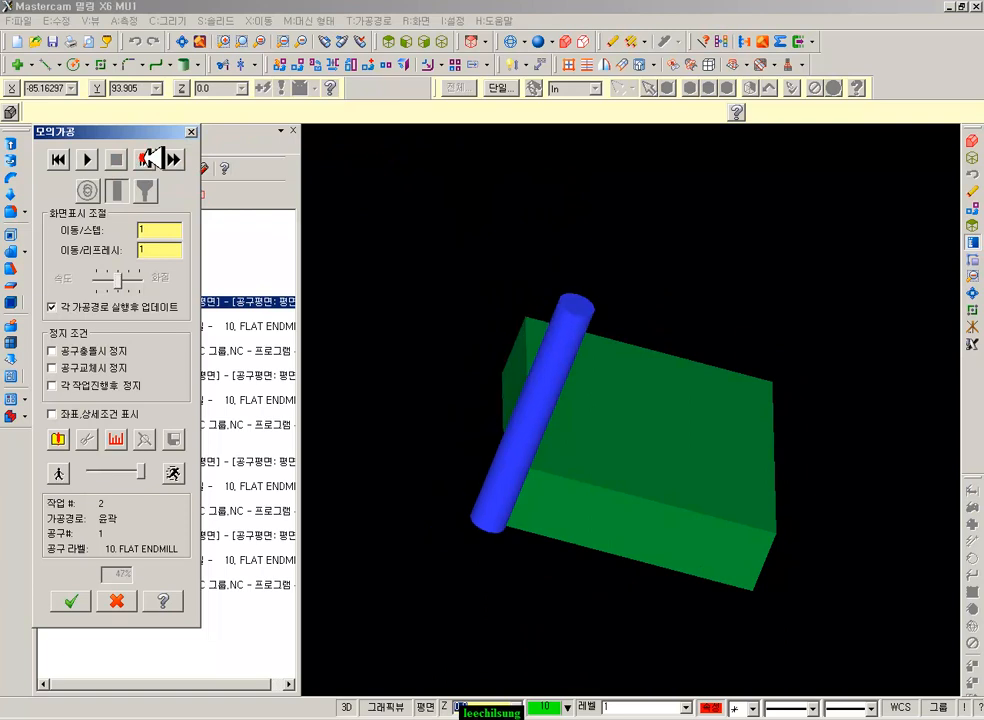
{"action": "left_click", "coordinate": [150, 158]}
{"action": "left_click", "coordinate": [149, 158]}
{"action": "left_click", "coordinate": [148, 158]}
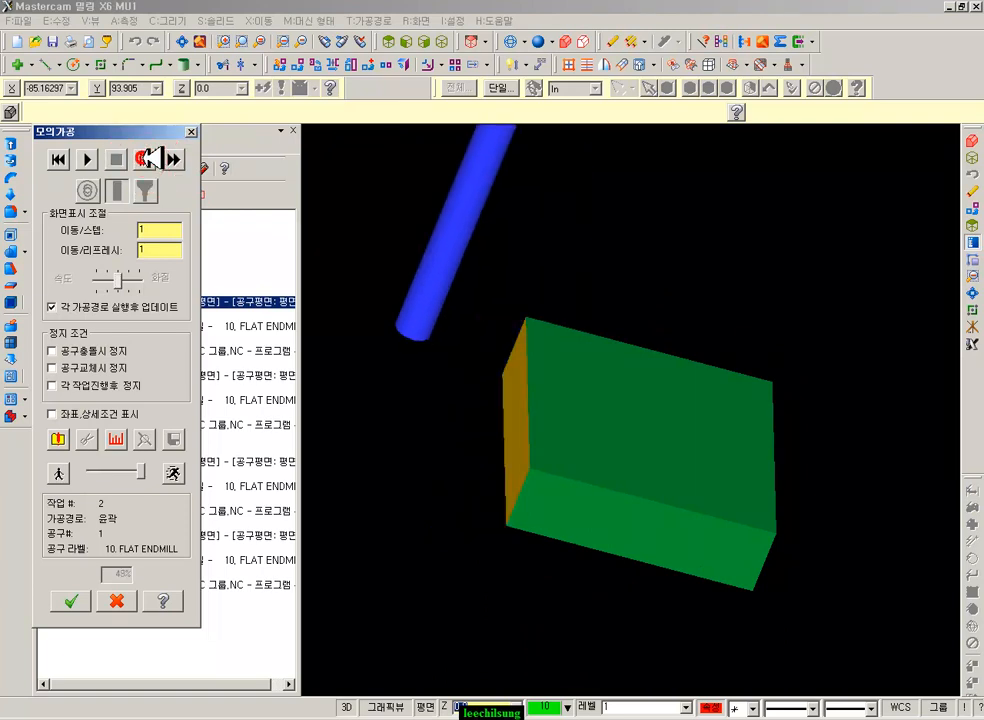
{"action": "left_click", "coordinate": [148, 158]}
{"action": "left_click", "coordinate": [148, 158]}
{"action": "left_click", "coordinate": [148, 158]}
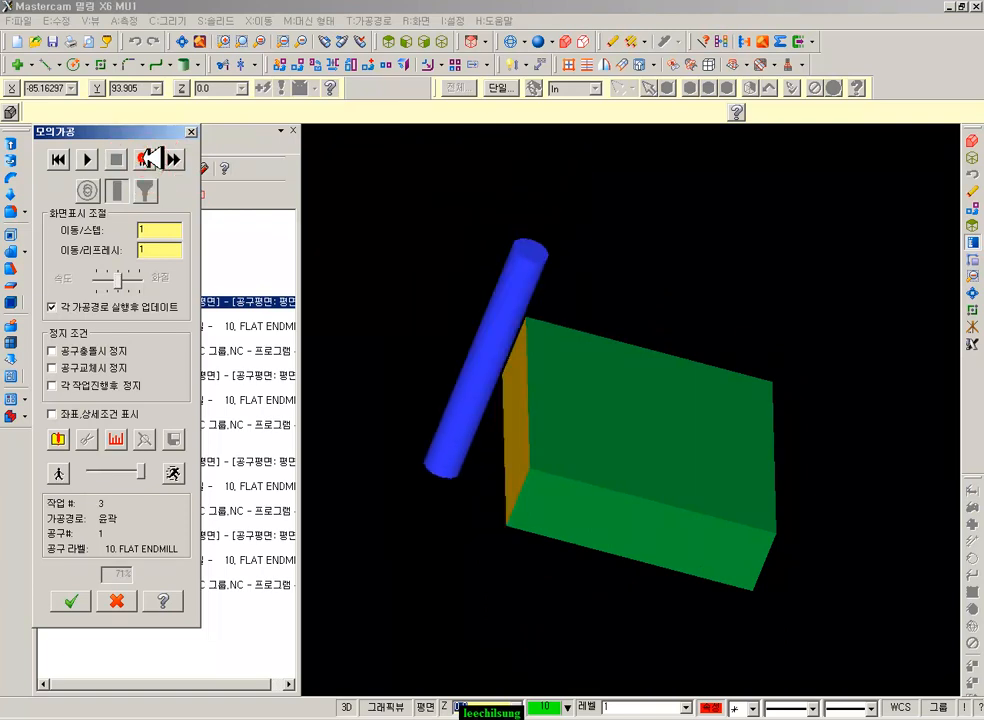
{"action": "left_click", "coordinate": [149, 158]}
{"action": "left_click", "coordinate": [148, 158]}
{"action": "left_click", "coordinate": [148, 158]}
{"action": "left_click", "coordinate": [148, 158]}
{"action": "left_click", "coordinate": [148, 158]}
{"action": "left_click", "coordinate": [148, 158]}
{"action": "left_click", "coordinate": [148, 158]}
{"action": "left_click", "coordinate": [148, 158]}
{"action": "left_click", "coordinate": [148, 158]}
{"action": "left_click", "coordinate": [148, 158]}
{"action": "left_click", "coordinate": [148, 158]}
{"action": "left_click", "coordinate": [148, 158]}
{"action": "left_click", "coordinate": [148, 158]}
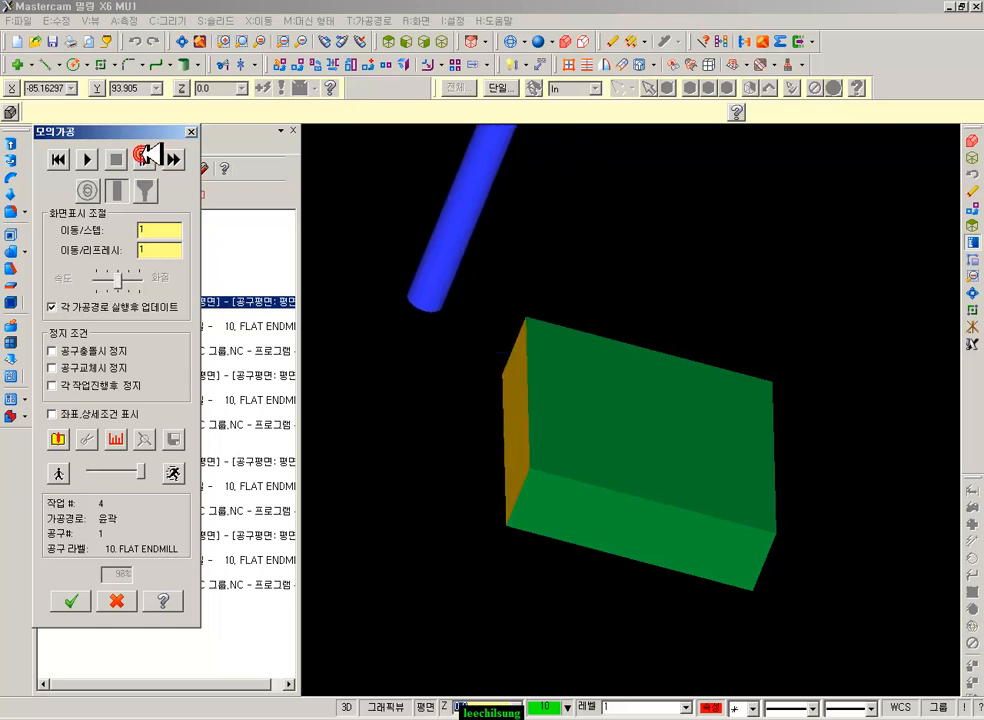
{"action": "middle_click_drag", "start_coordinate": [635, 479], "coordinate": [692, 463]}
{"action": "left_click", "coordinate": [71, 599]}
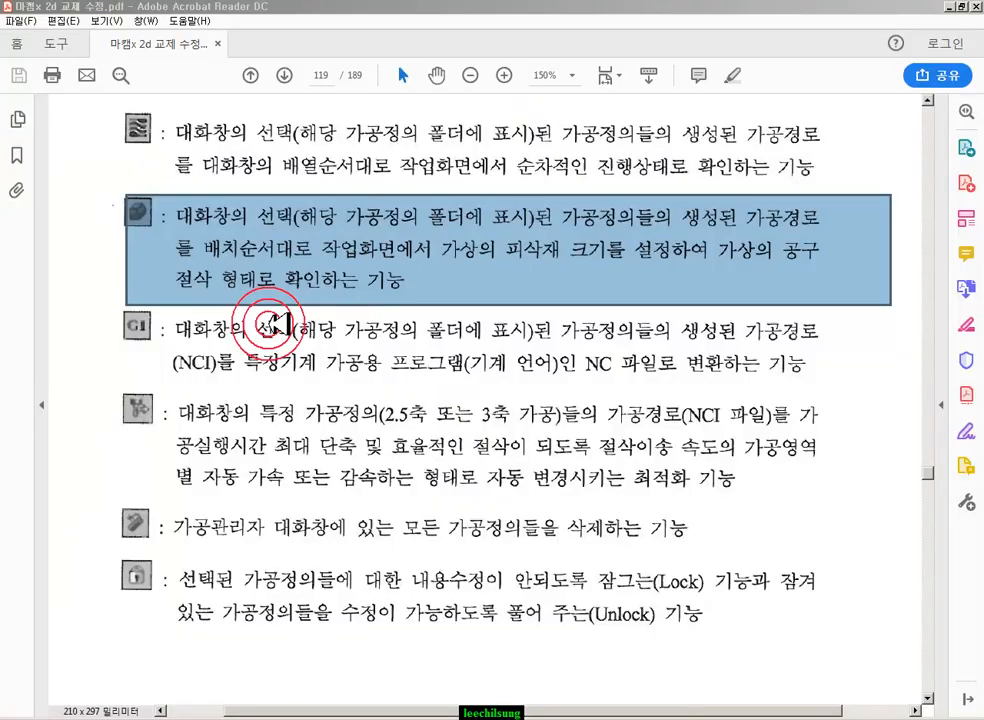
- Review the G1 button's description in the PDF manual, covering conversion of selected toolpaths (NCI) into an NC file
{"action": "left_click_drag", "start_coordinate": [125, 378], "coordinate": [872, 310]}
{"action": "left_click_drag", "start_coordinate": [93, 286], "coordinate": [161, 356]}
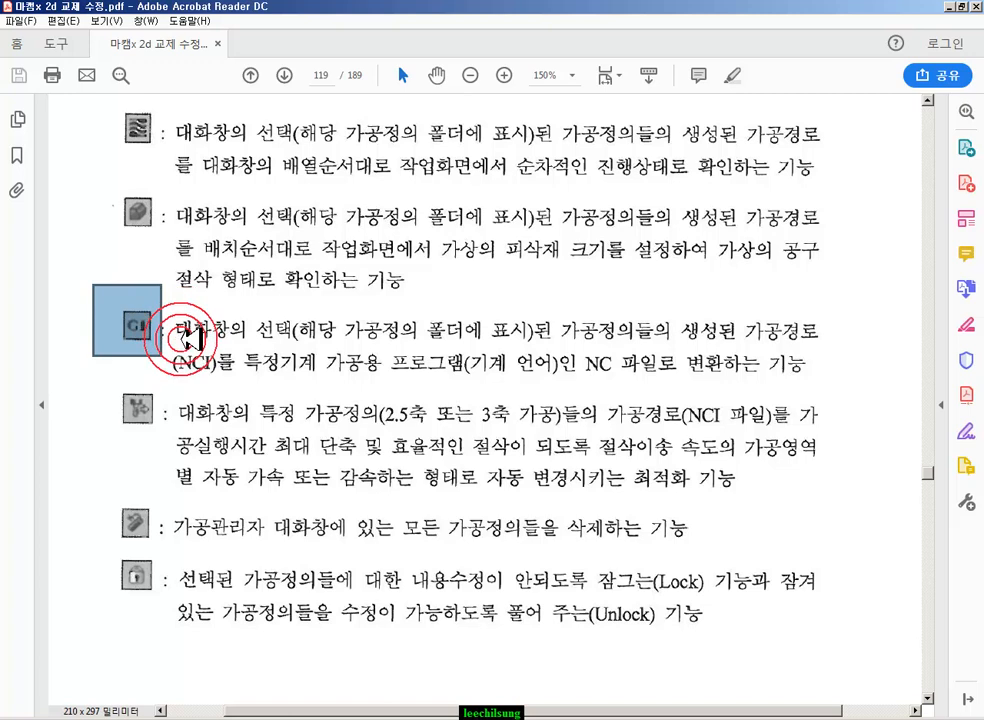
{"action": "left_click_drag", "start_coordinate": [405, 340], "coordinate": [560, 315]}
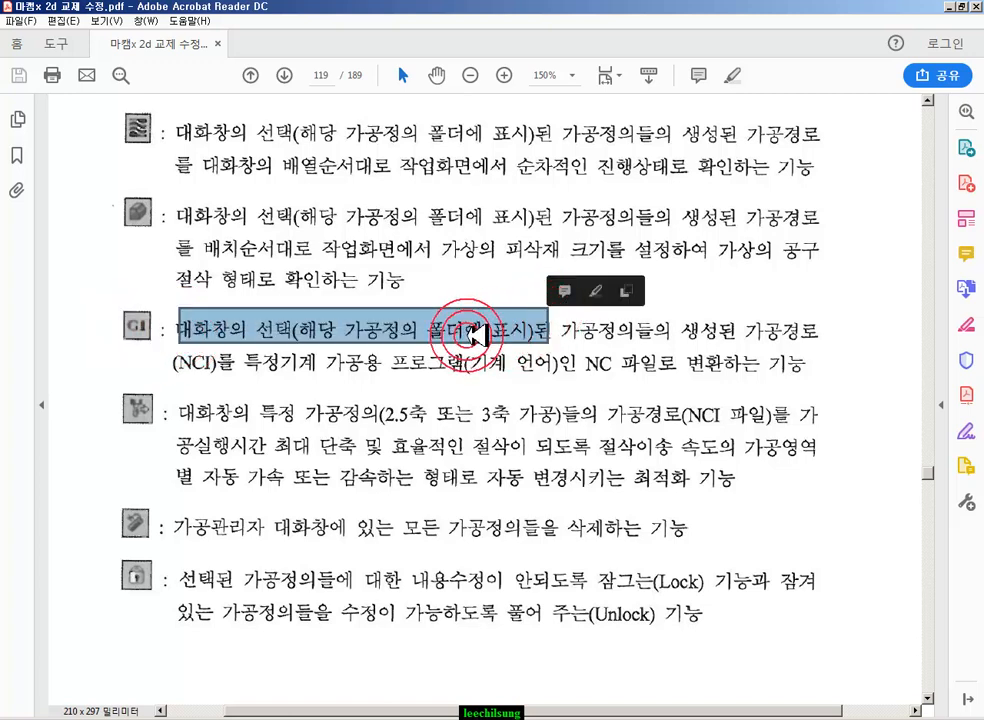
{"action": "left_click_drag", "start_coordinate": [567, 349], "coordinate": [868, 311]}
{"action": "left_click_drag", "start_coordinate": [173, 388], "coordinate": [482, 352]}
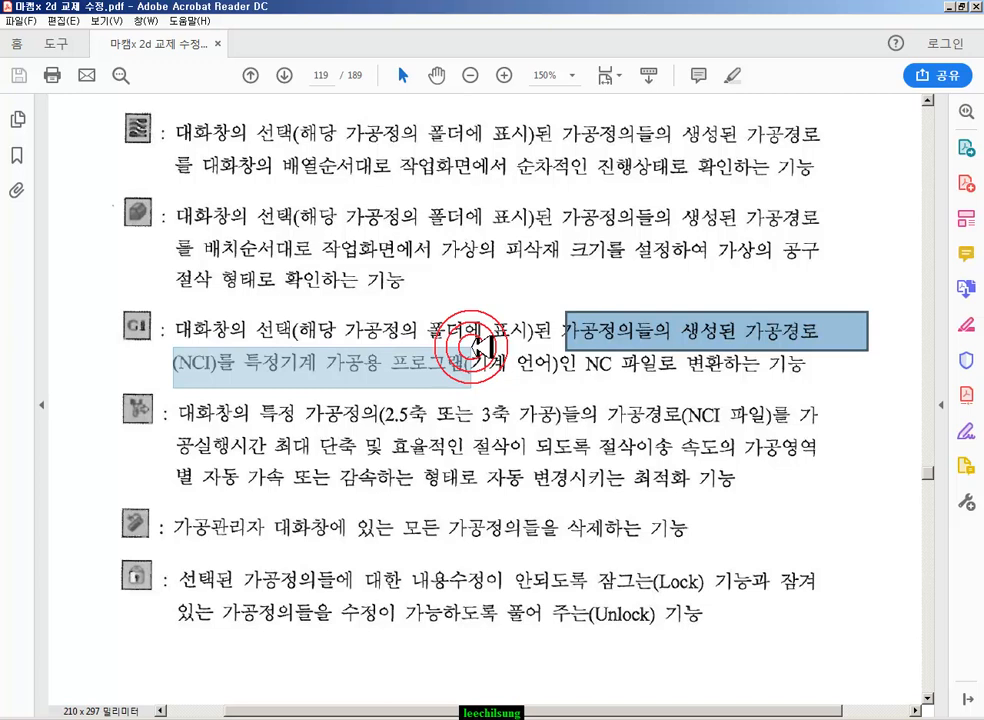
{"action": "left_click_drag", "start_coordinate": [481, 345], "coordinate": [493, 345]}
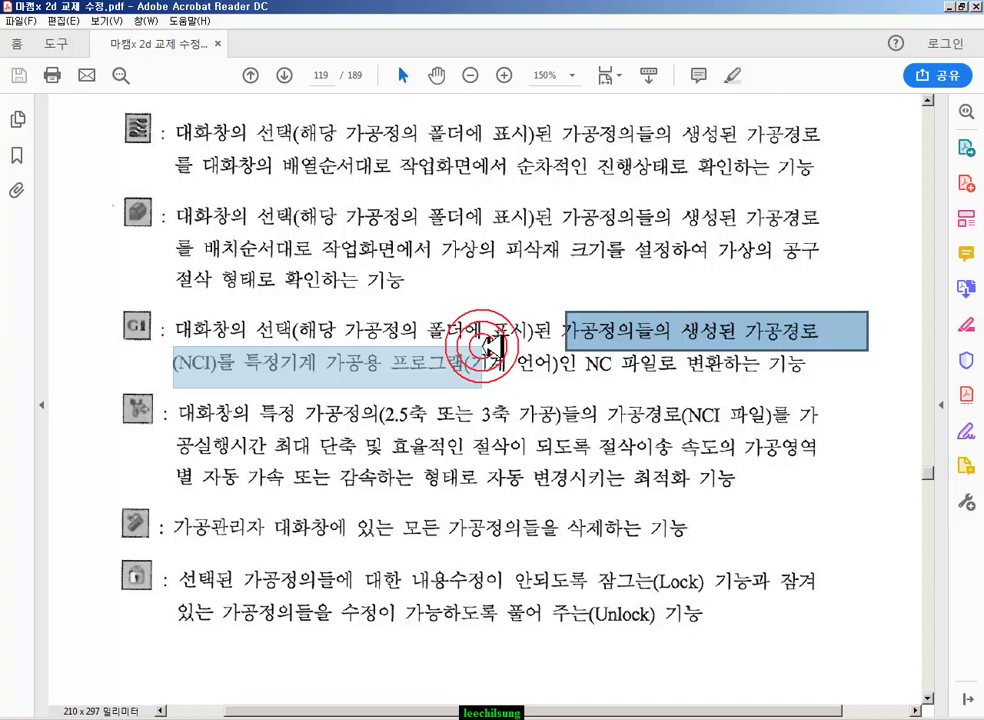
{"action": "left_click_drag", "start_coordinate": [490, 348], "coordinate": [848, 355]}
{"action": "left_click", "coordinate": [553, 290]}
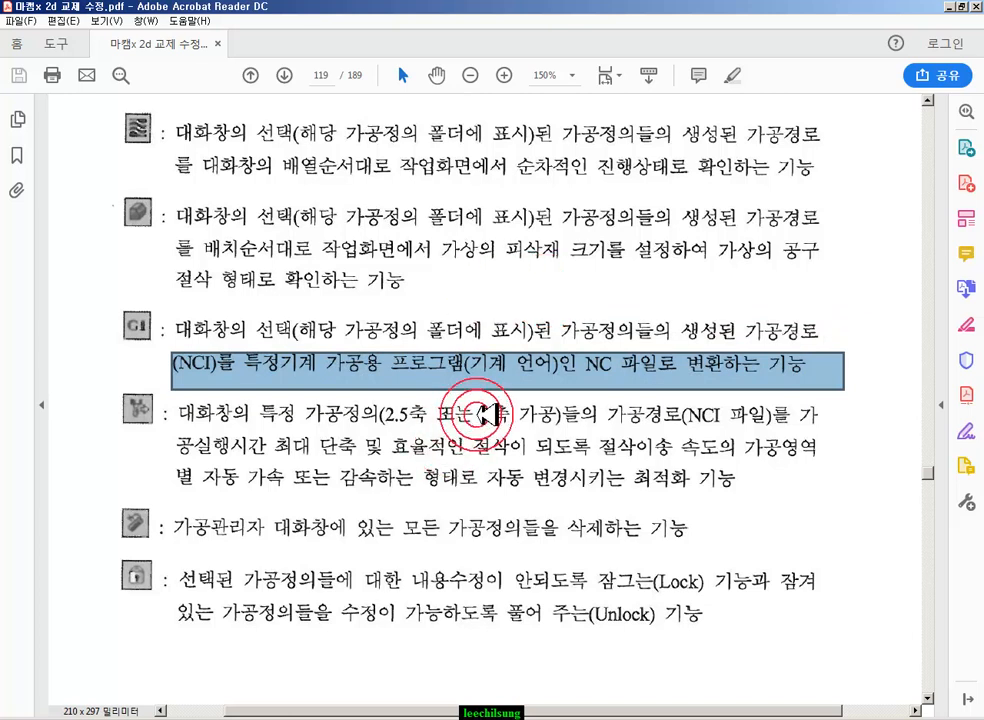
{"action": "left_click", "coordinate": [127, 302]}
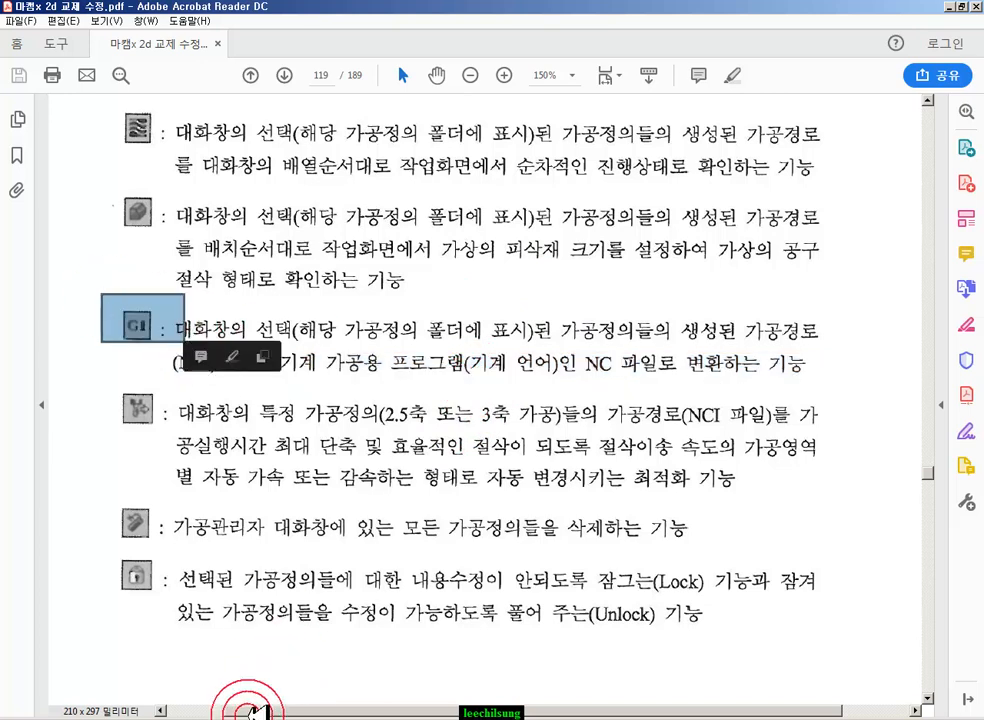
- Return to Mastercam and post-process all four contour operations, overwriting the .NC file and opening it for editing
{"action": "key", "text": "alt+Tab"}
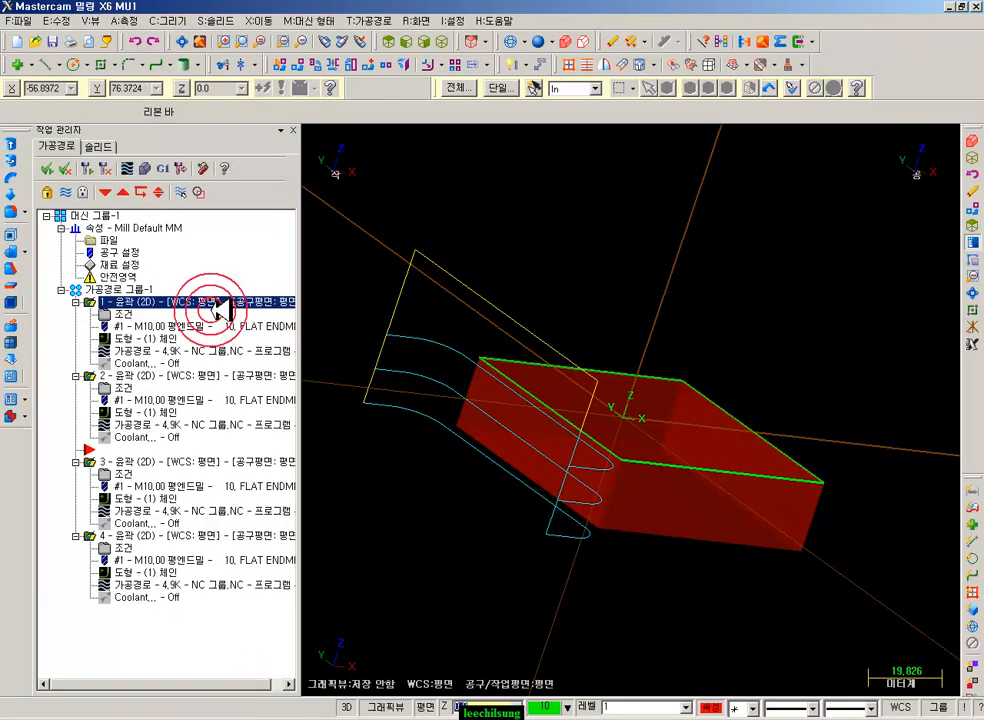
{"action": "left_click", "coordinate": [163, 168]}
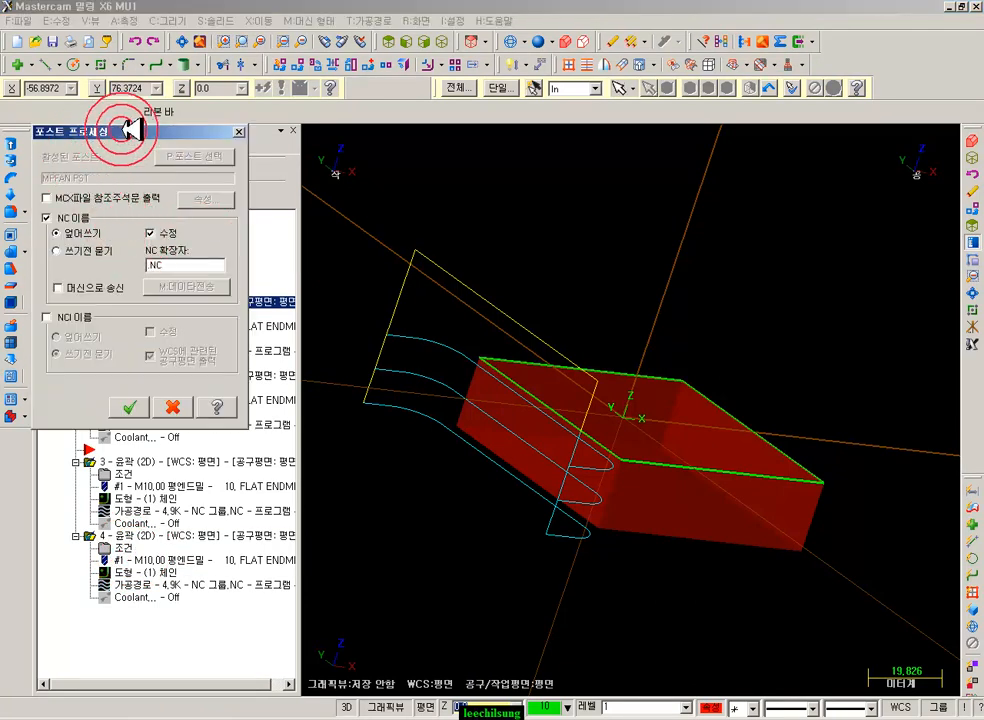
{"action": "left_click_drag", "start_coordinate": [127, 133], "coordinate": [576, 156]}
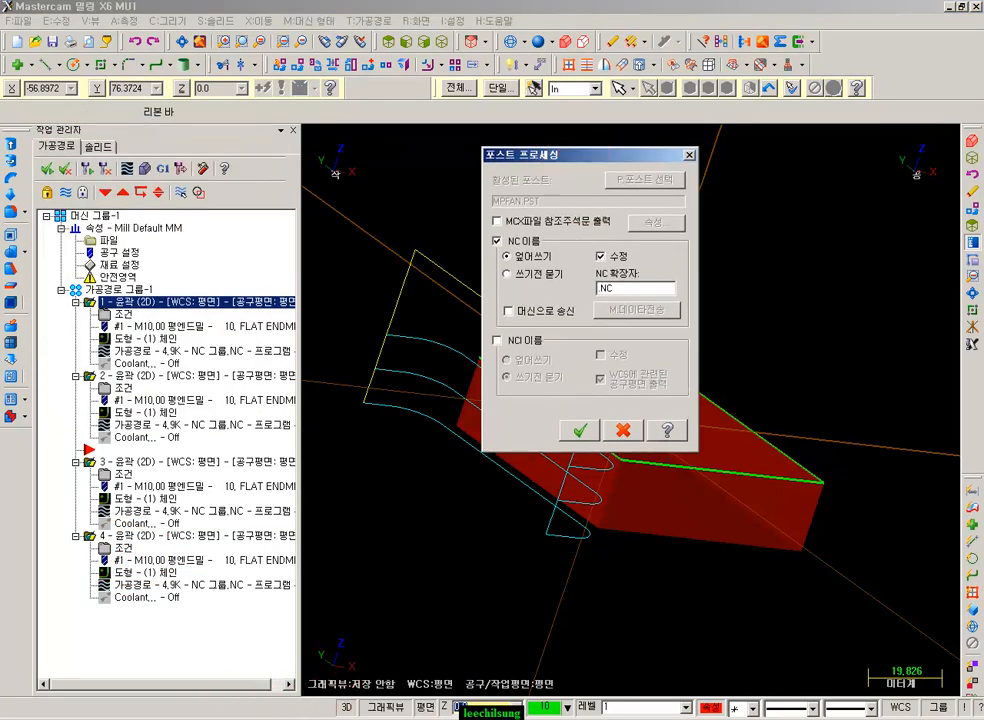
{"action": "mouse_move", "coordinate": [545, 212]}
{"action": "left_mouse_down"}
{"action": "mouse_move", "coordinate": [681, 209]}
{"action": "mouse_move", "coordinate": [687, 198]}
{"action": "mouse_move", "coordinate": [538, 178]}
{"action": "mouse_move", "coordinate": [480, 198]}
{"action": "left_mouse_up"}
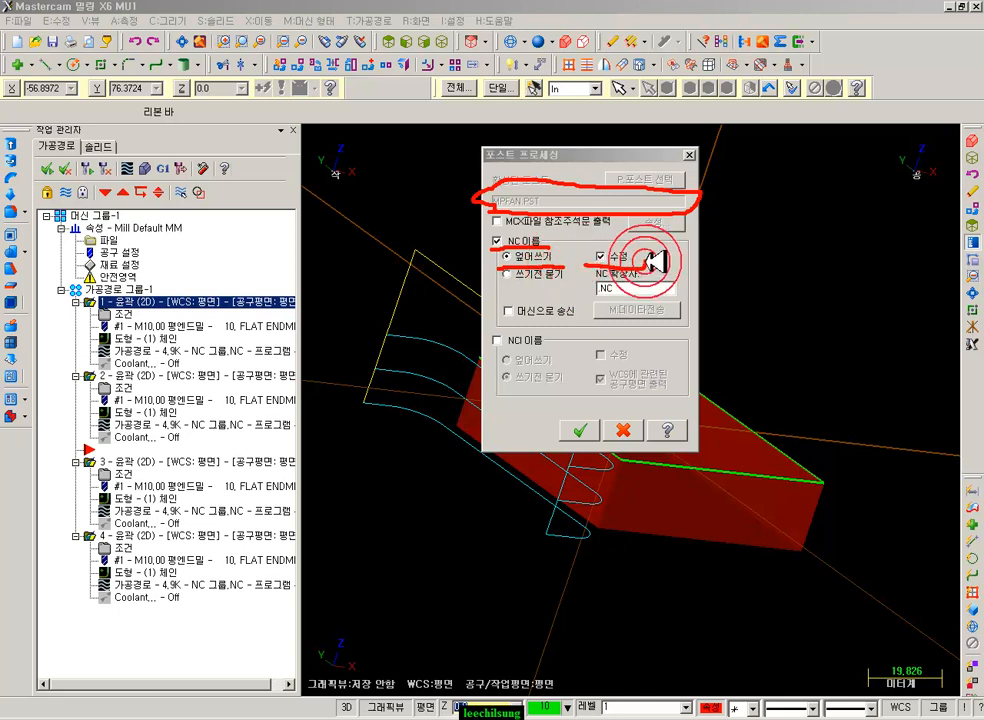
{"action": "left_click", "coordinate": [598, 257]}
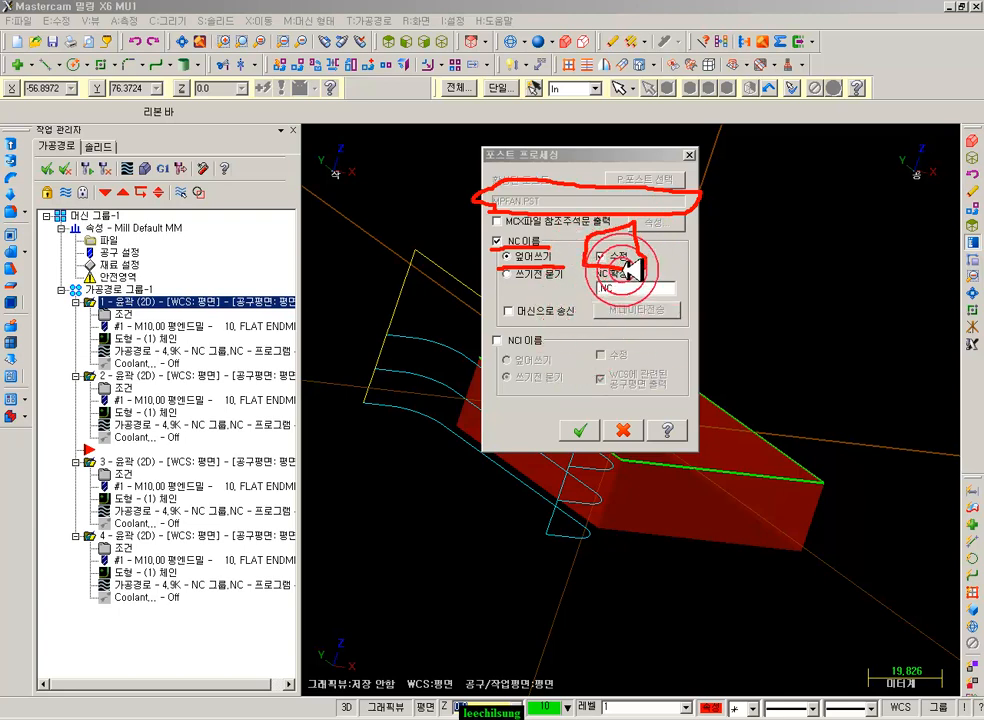
{"action": "right_click", "coordinate": [690, 271]}
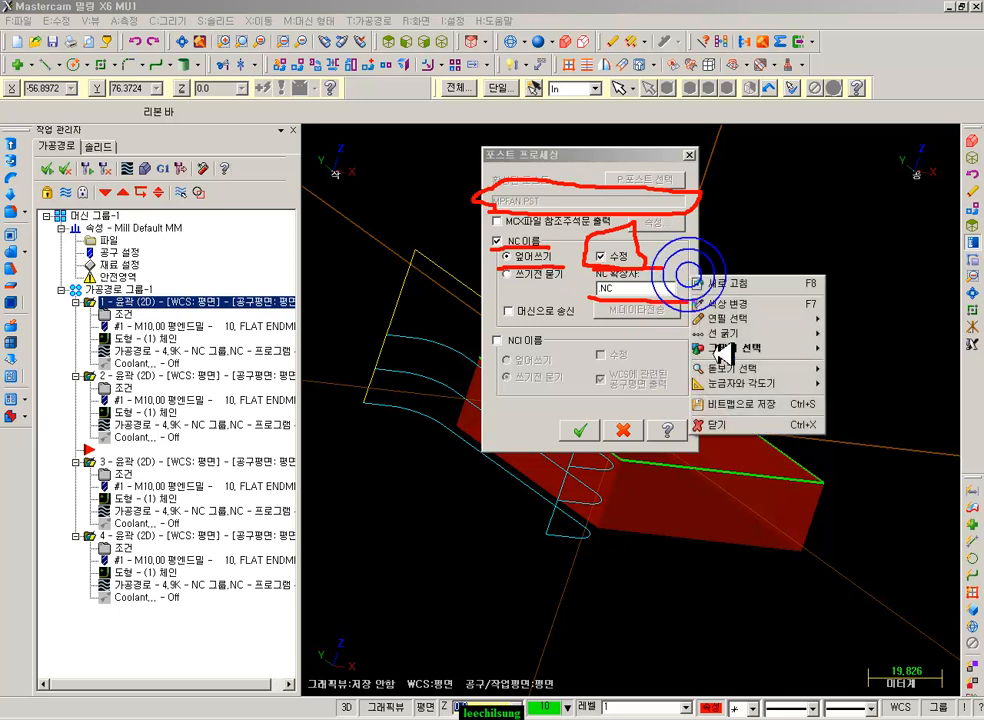
{"action": "left_click", "coordinate": [723, 418]}
{"action": "left_click", "coordinate": [580, 428]}
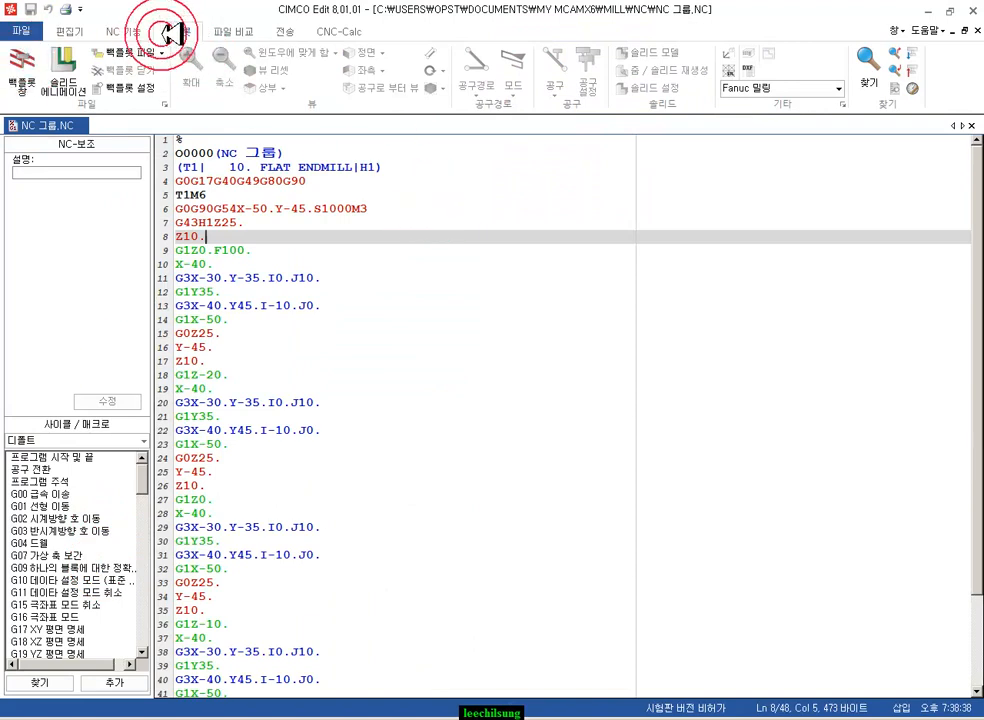
- Backplot the posted NC code in CIMCO Edit, play the tool simulation at maximum speed, and close the editor
{"action": "left_click", "coordinate": [88, 62]}
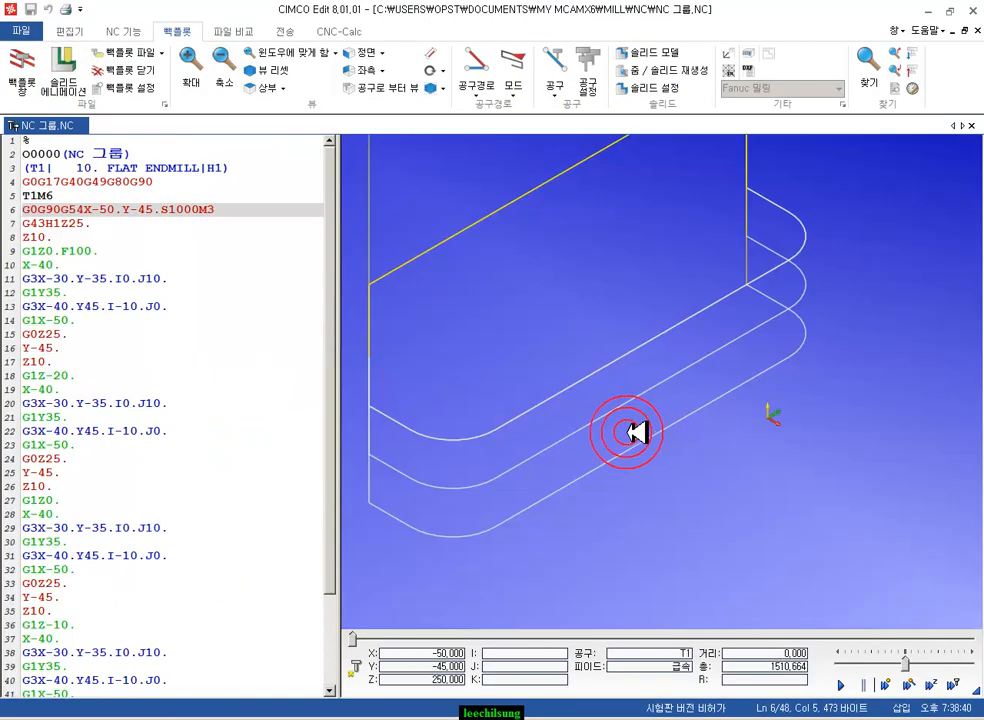
{"action": "scroll", "coordinate": [653, 362], "scroll_direction": "up", "scroll_amount": 3}
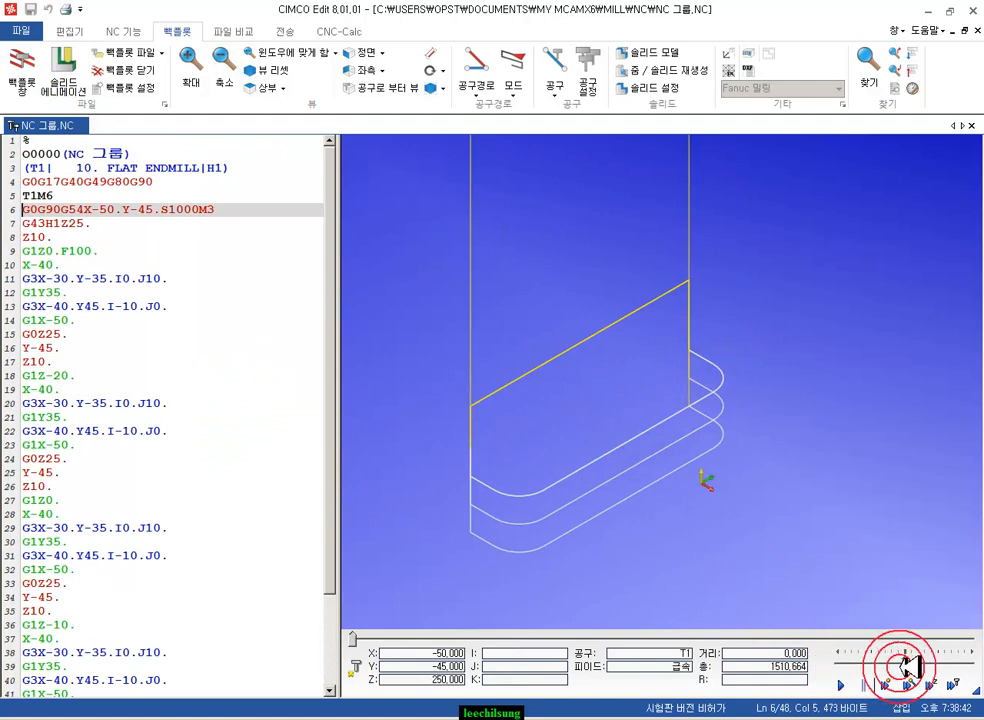
{"action": "left_click", "coordinate": [900, 666]}
{"action": "left_click", "coordinate": [891, 665]}
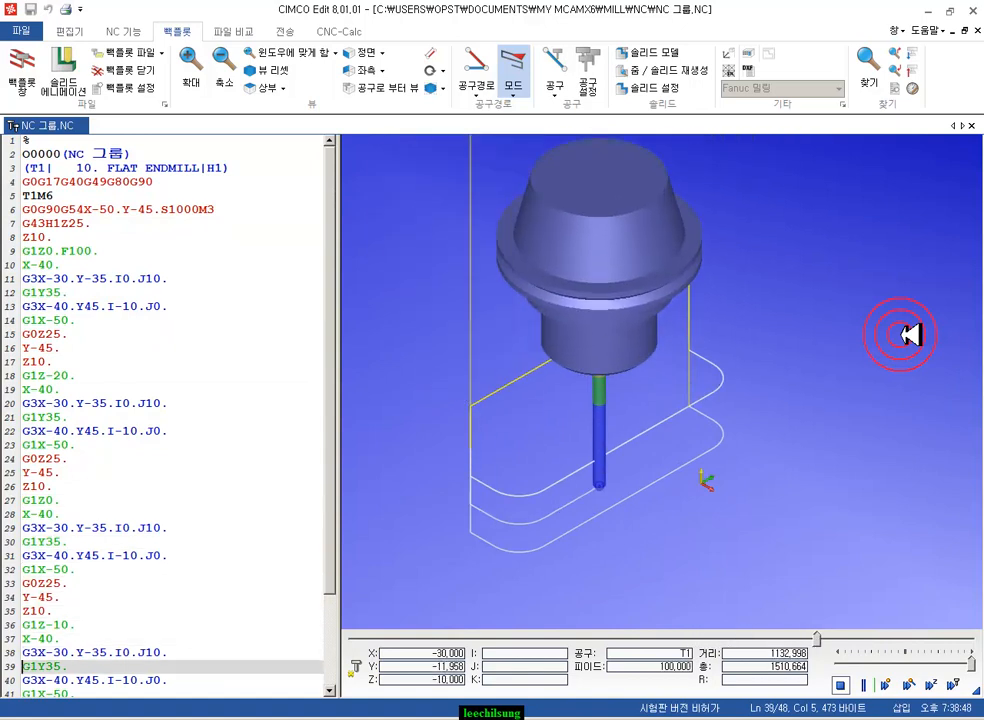
{"action": "left_click", "coordinate": [973, 10]}
- Post-process only contour operations 1 and 2, overwriting the .NC file with editing enabled and declining to include all operations
{"action": "left_click", "coordinate": [132, 376]}
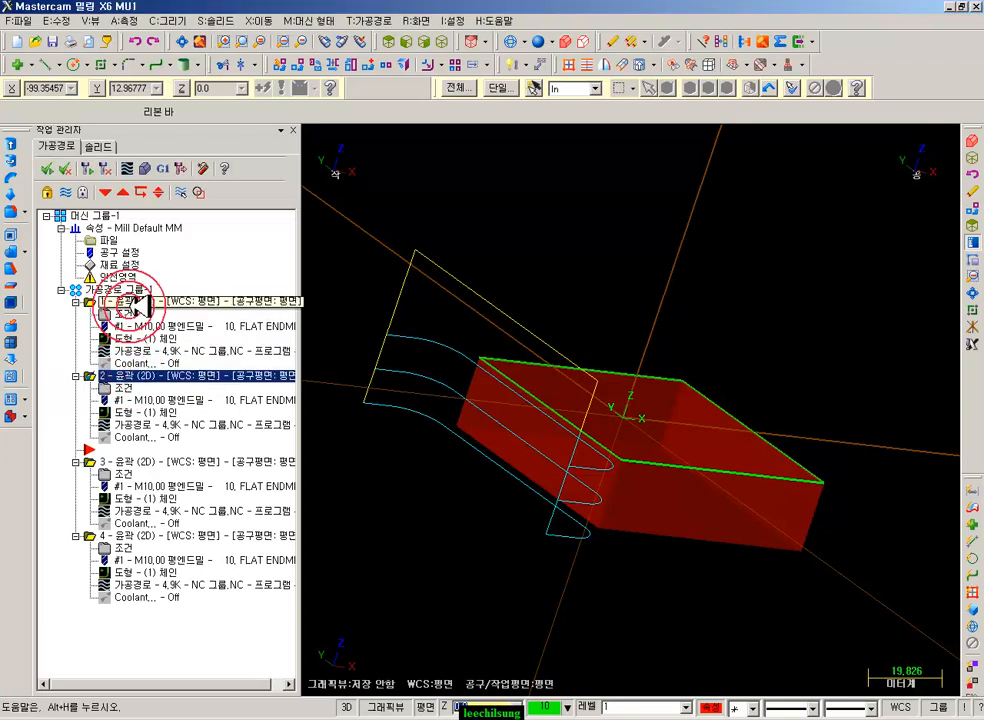
{"action": "left_click", "coordinate": [140, 303]}
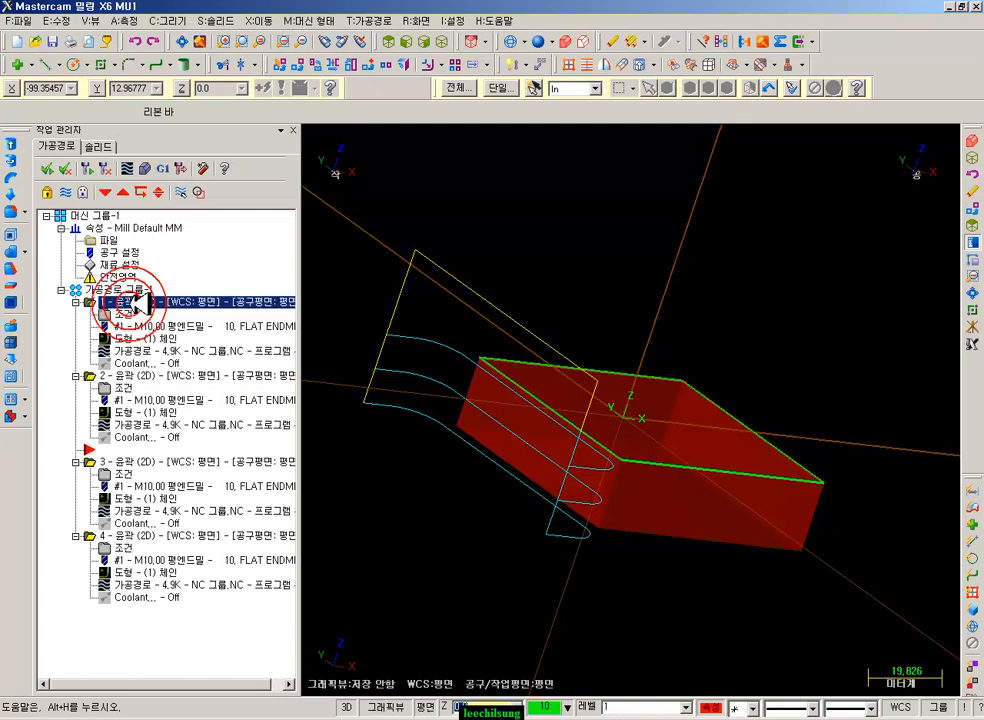
{"action": "left_click", "coordinate": [140, 376]}
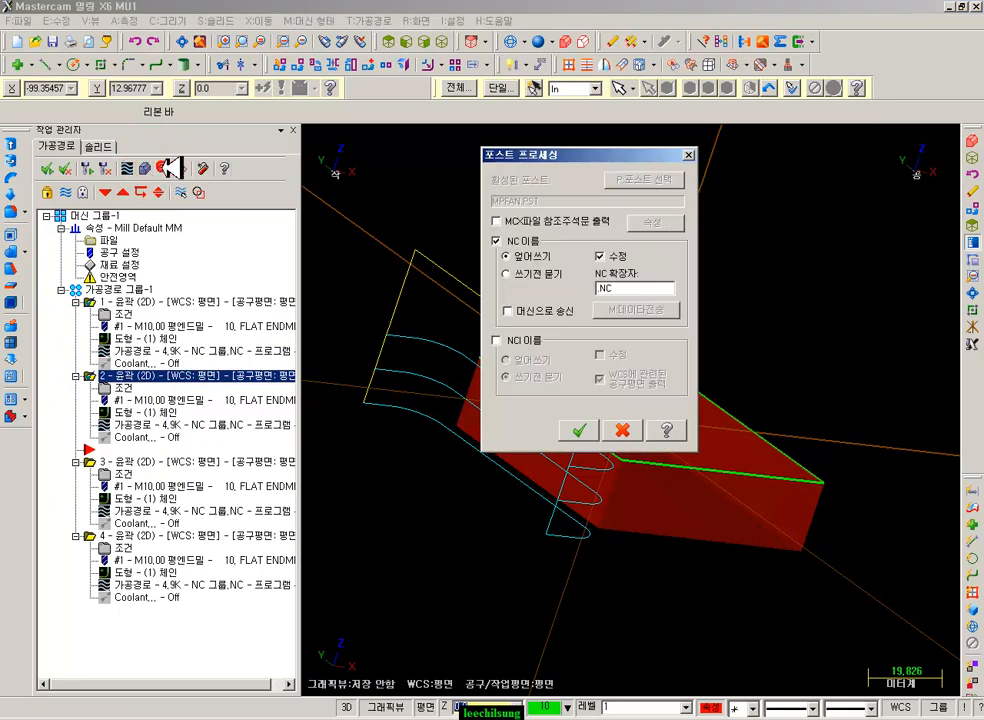
{"action": "left_click", "coordinate": [579, 430]}
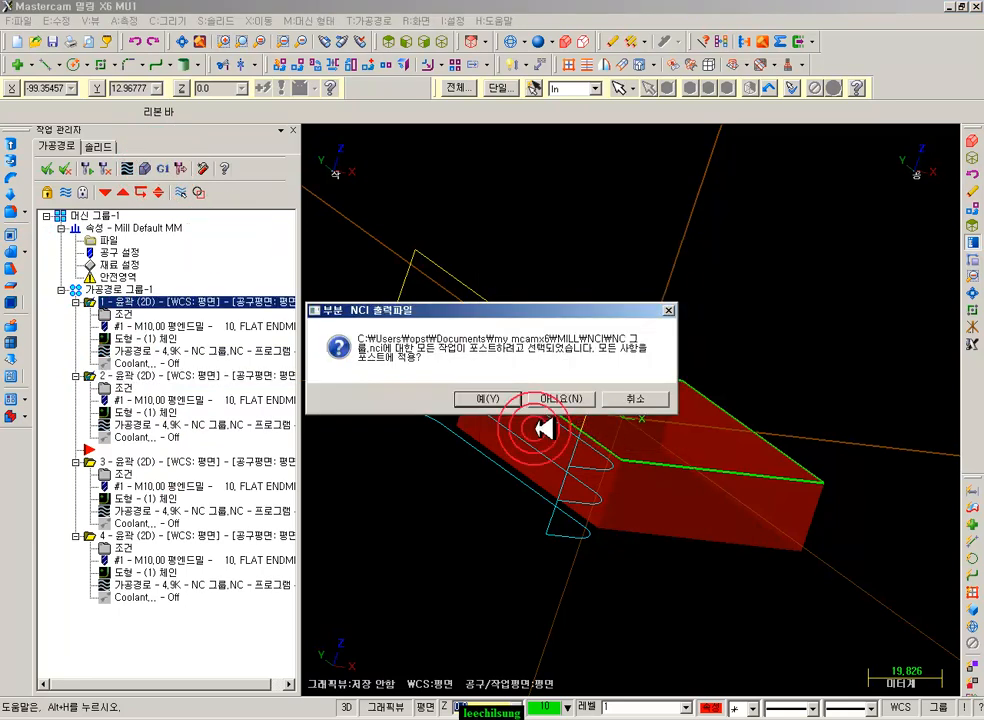
{"action": "left_click", "coordinate": [355, 696]}
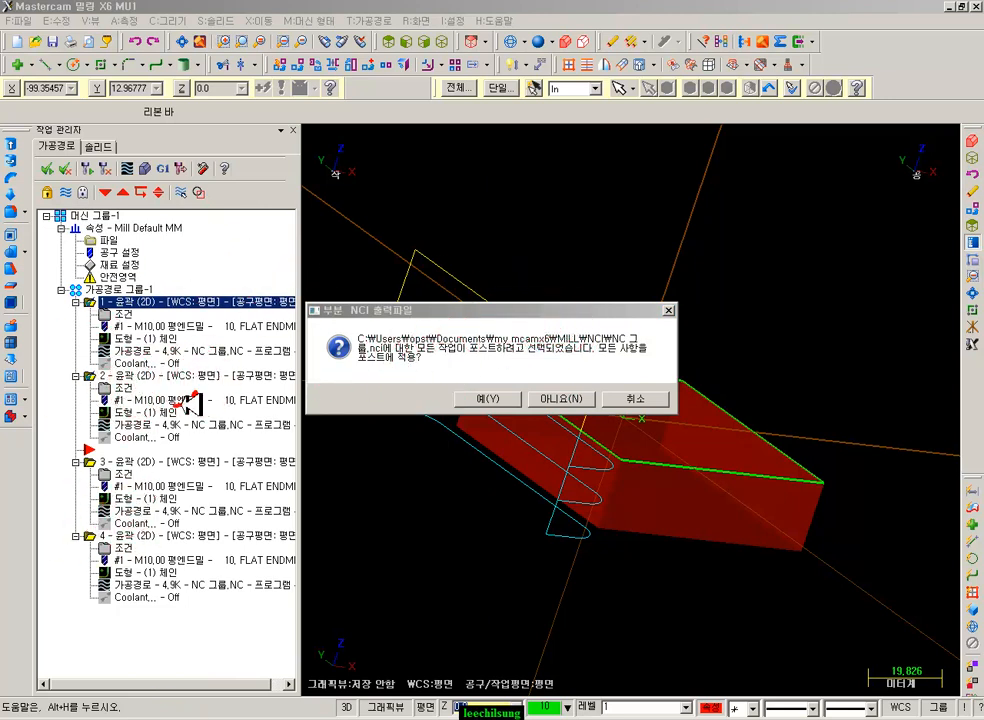
{"action": "left_click_drag", "start_coordinate": [100, 290], "coordinate": [213, 393]}
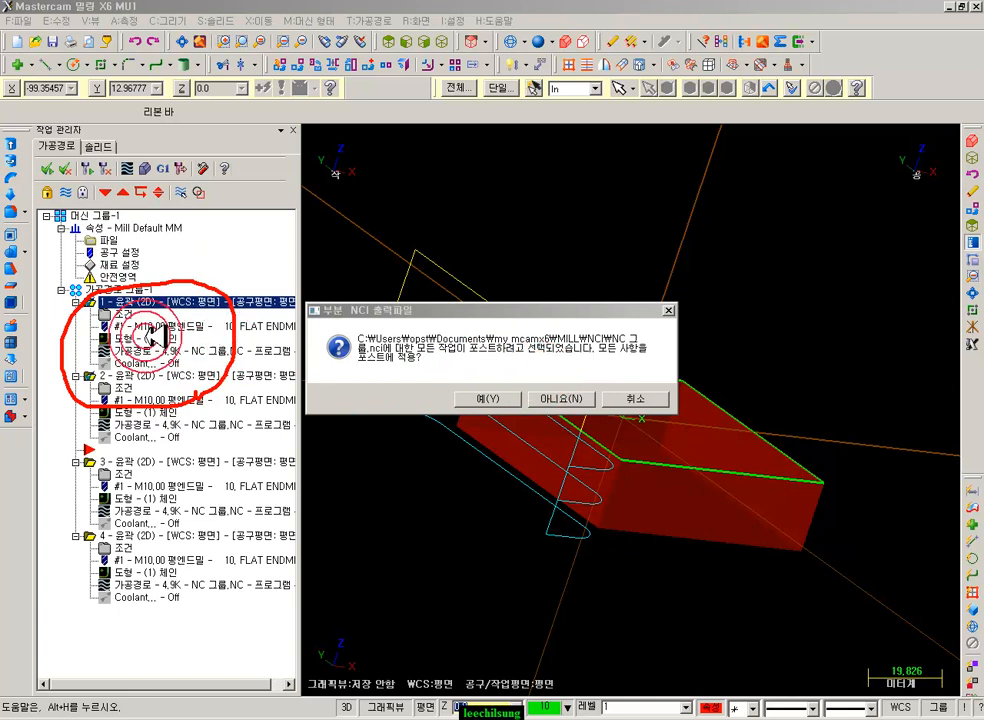
{"action": "mouse_move", "coordinate": [72, 430]}
{"action": "left_mouse_down"}
{"action": "mouse_move", "coordinate": [281, 439]}
{"action": "mouse_move", "coordinate": [264, 285]}
{"action": "mouse_move", "coordinate": [44, 285]}
{"action": "mouse_move", "coordinate": [60, 391]}
{"action": "left_mouse_up"}
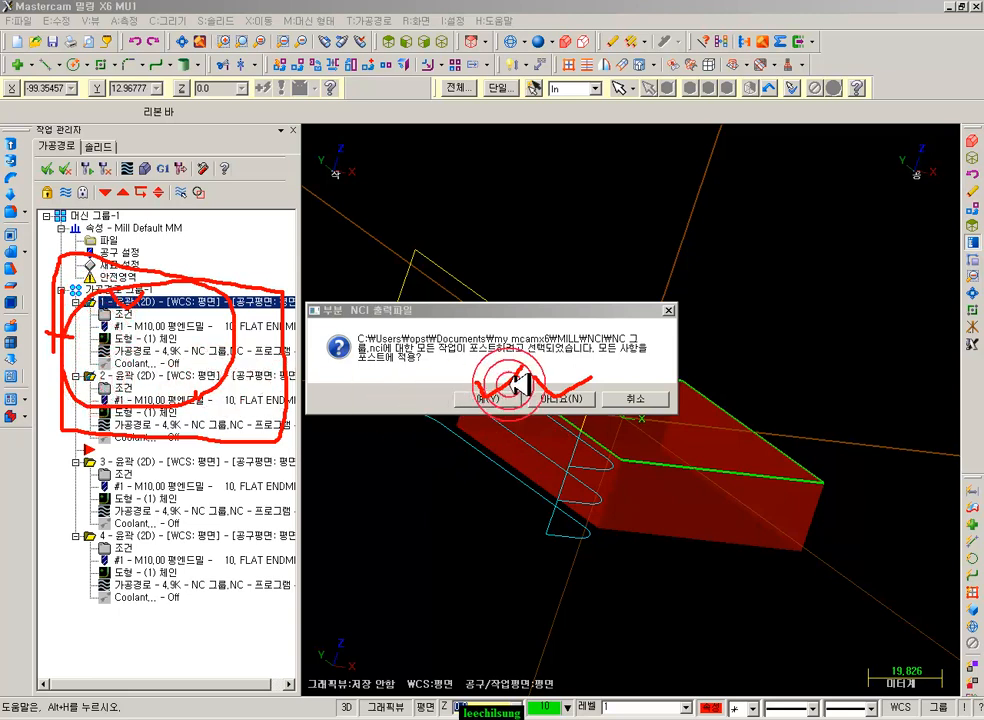
{"action": "right_click", "coordinate": [676, 228]}
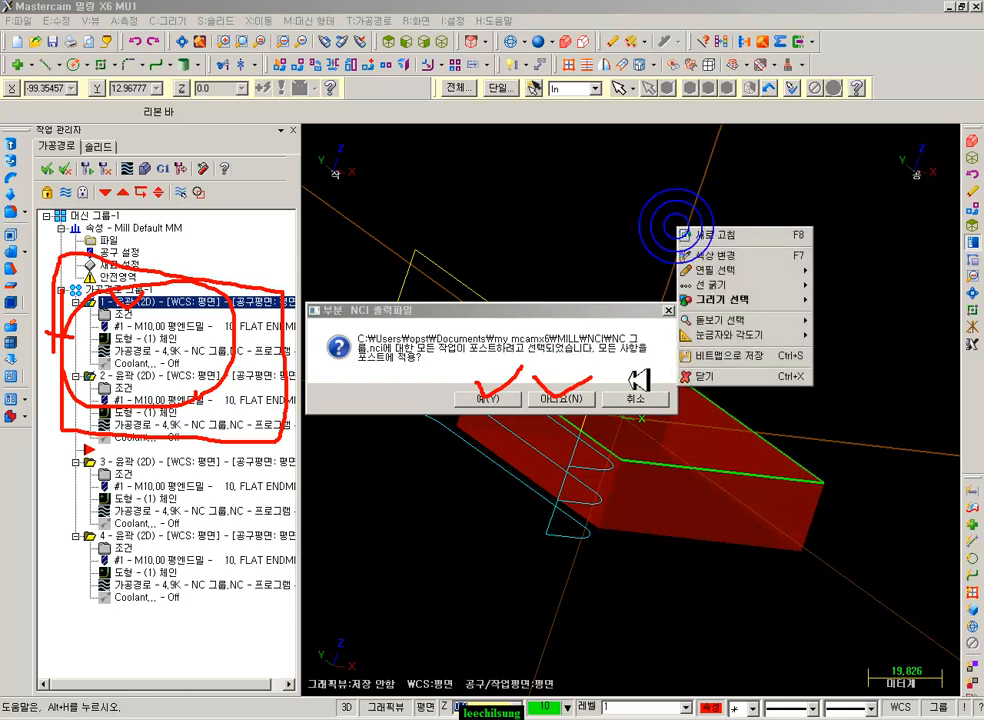
{"action": "left_click", "coordinate": [740, 377]}
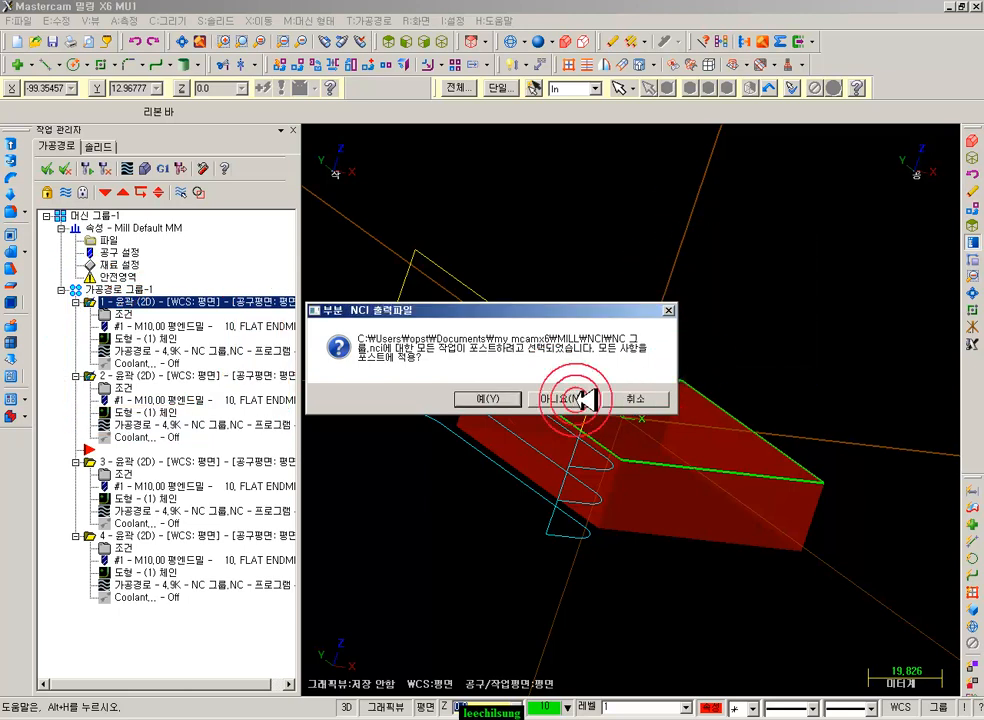
{"action": "left_click", "coordinate": [577, 400]}
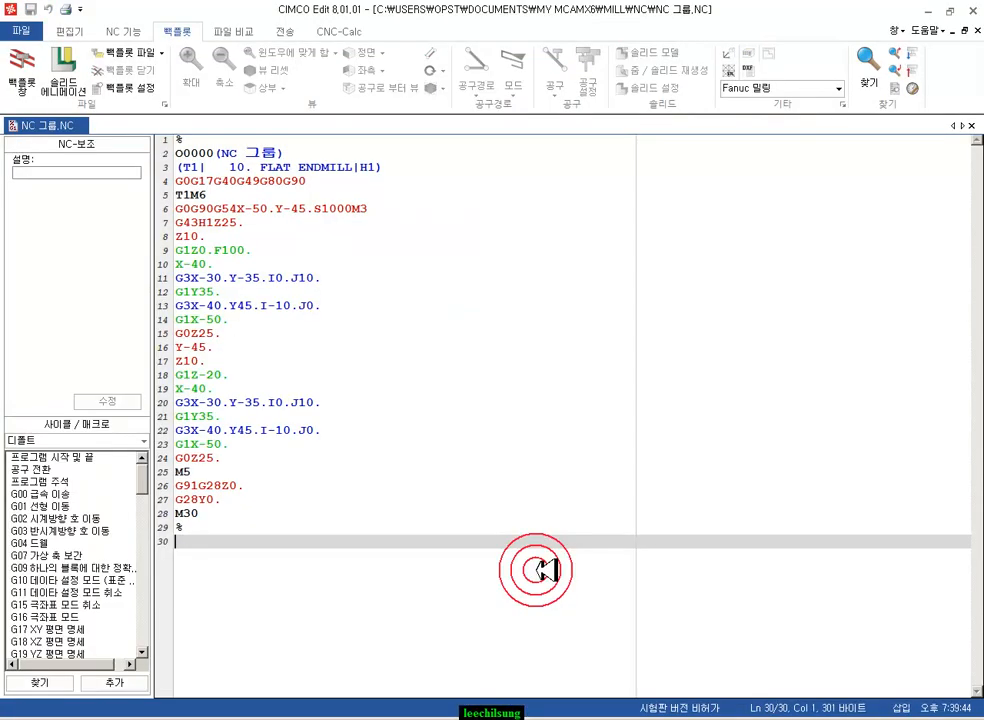
- Backplot the posted two-operation NC code in CIMCO Edit and play the tool simulation at maximum speed
{"action": "left_click", "coordinate": [22, 68]}
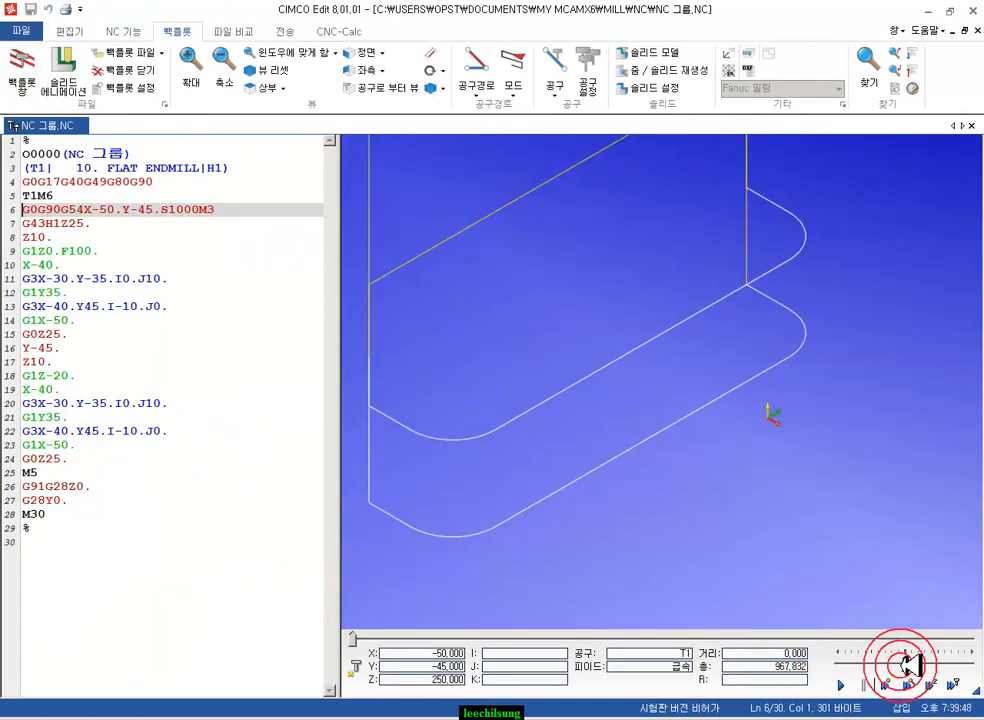
{"action": "left_click", "coordinate": [903, 663]}
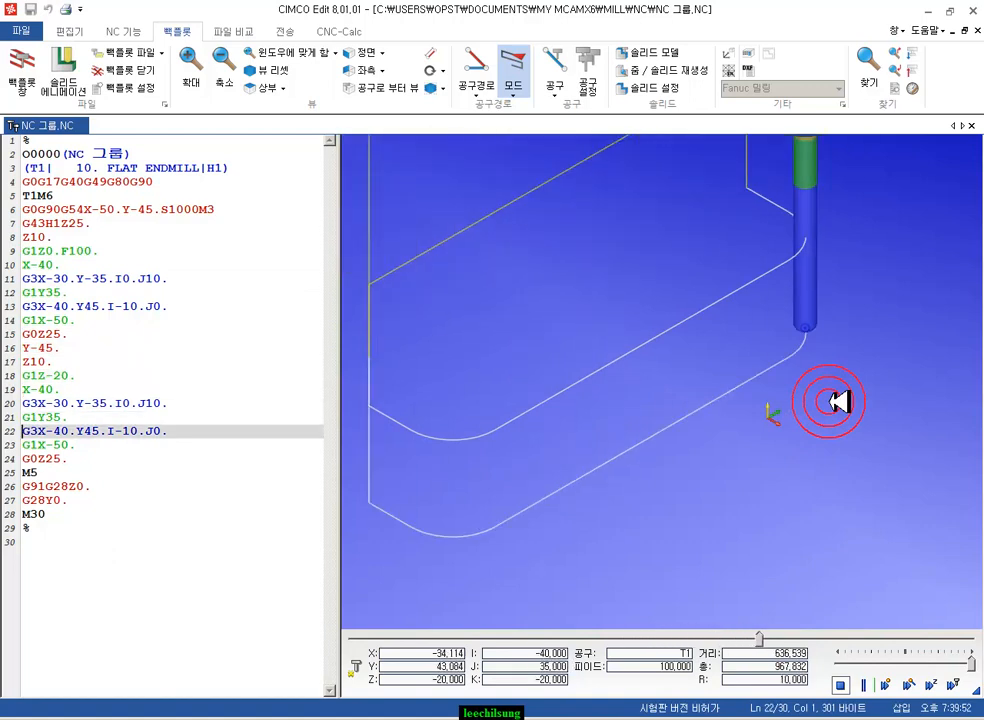
{"action": "left_click_drag", "start_coordinate": [822, 417], "coordinate": [781, 390]}
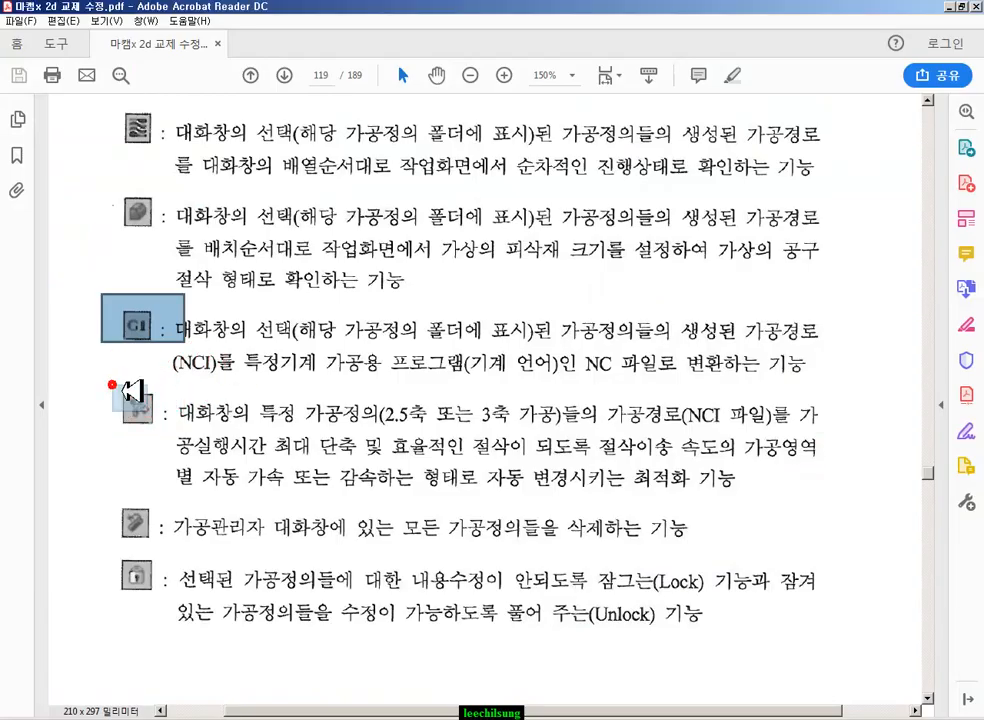
- Review the PDF manual's descriptions of feed optimization, deleting all operations, and lock/unlock, and return to Mastercam
{"action": "left_click_drag", "start_coordinate": [114, 388], "coordinate": [847, 497]}
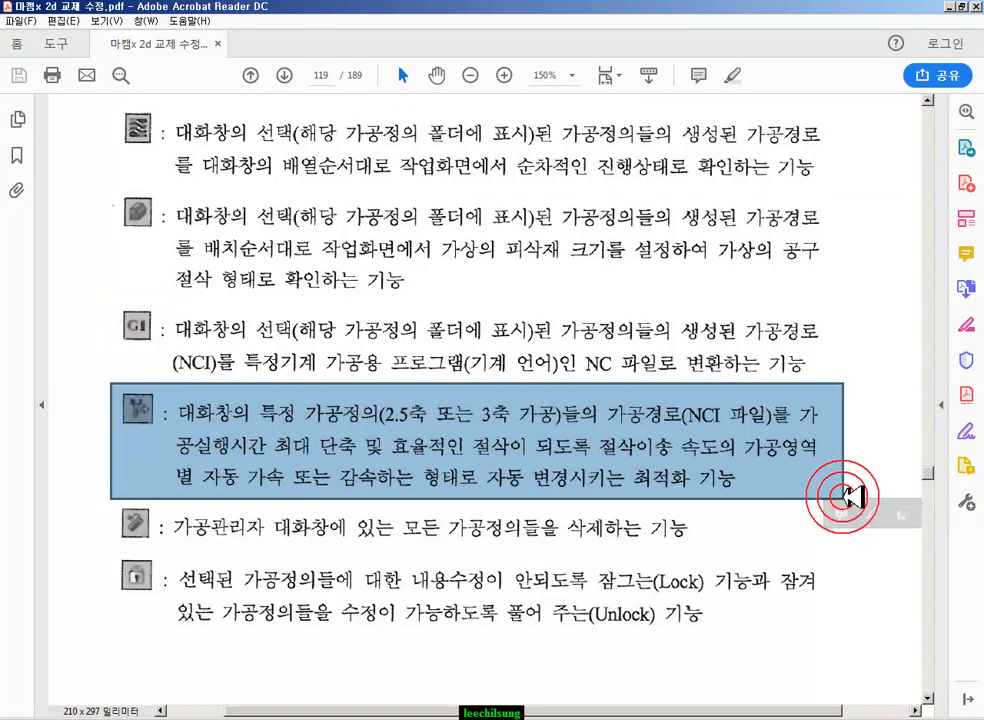
{"action": "left_click", "coordinate": [615, 460]}
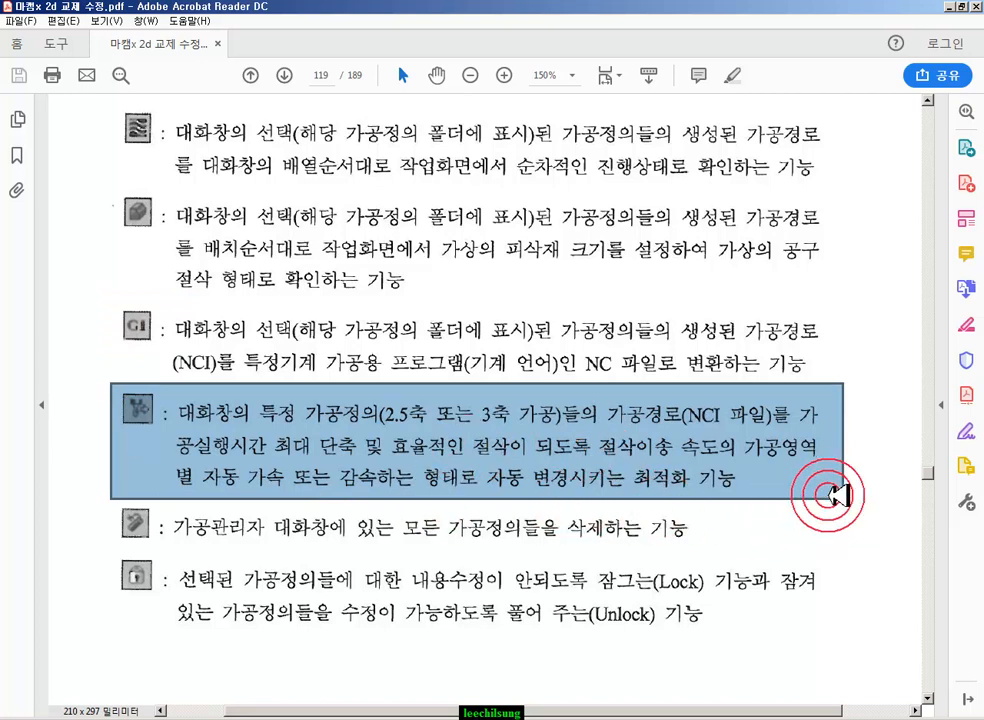
{"action": "left_click_drag", "start_coordinate": [178, 551], "coordinate": [758, 510]}
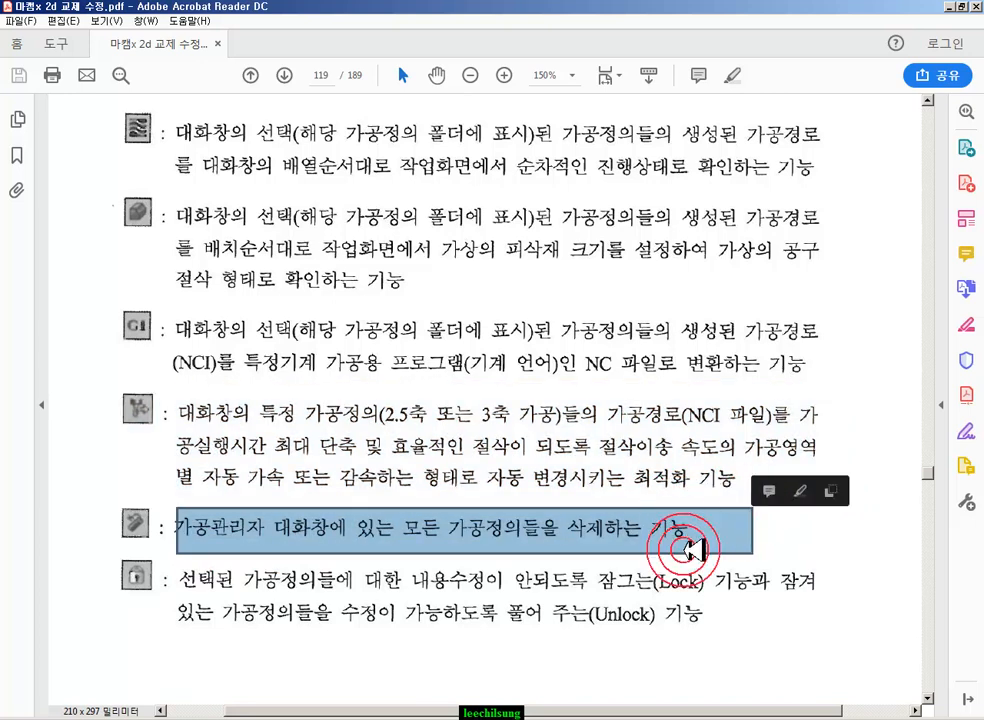
{"action": "left_click_drag", "start_coordinate": [138, 643], "coordinate": [837, 559]}
{"action": "left_click", "coordinate": [223, 718]}
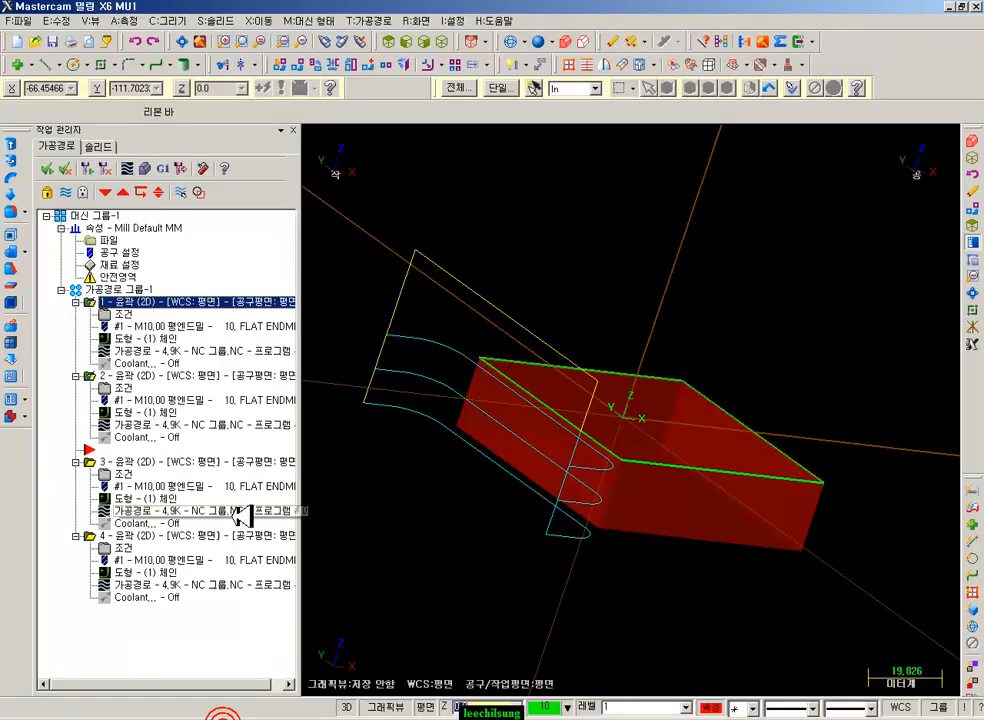
- Lock contour operation 2 against editing, collapse its branch in the operations tree, and select operation 4
{"action": "left_click", "coordinate": [165, 376]}
{"action": "mouse_move", "coordinate": [175, 320]}
{"action": "left_mouse_down"}
{"action": "mouse_move", "coordinate": [145, 298]}
{"action": "mouse_move", "coordinate": [144, 389]}
{"action": "mouse_move", "coordinate": [135, 371]}
{"action": "left_mouse_up"}
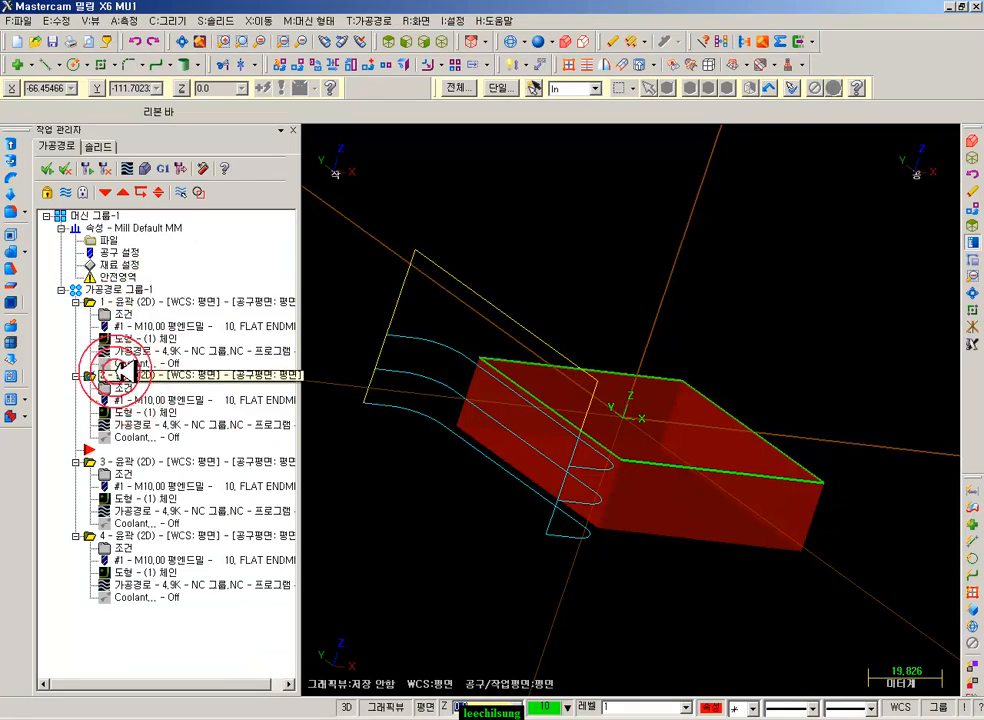
{"action": "left_click", "coordinate": [125, 376]}
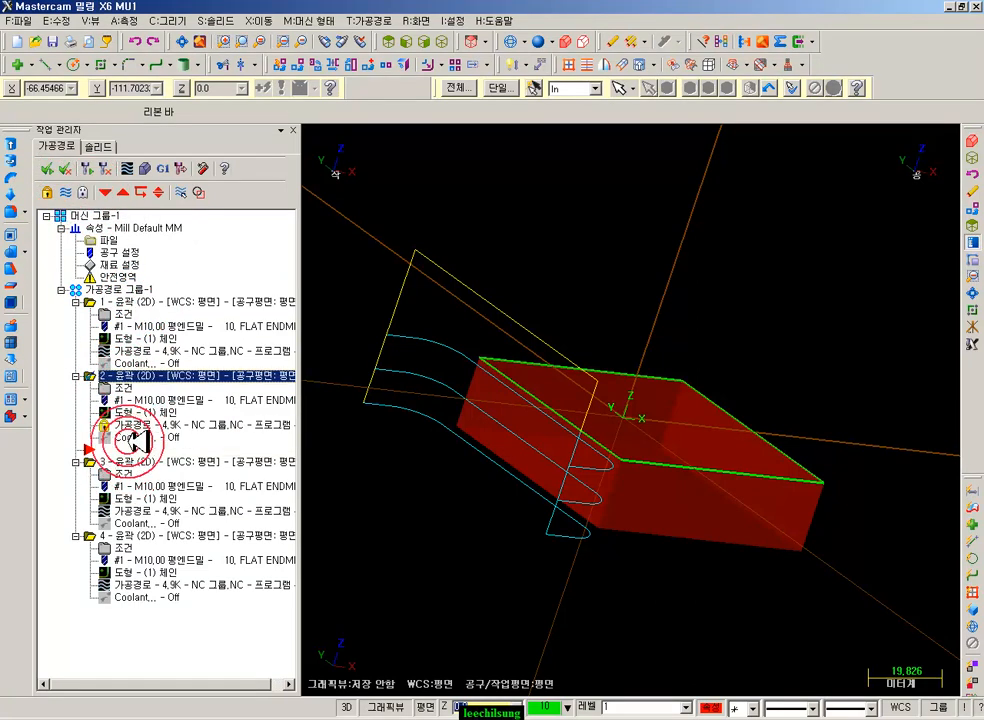
{"action": "left_click", "coordinate": [76, 376]}
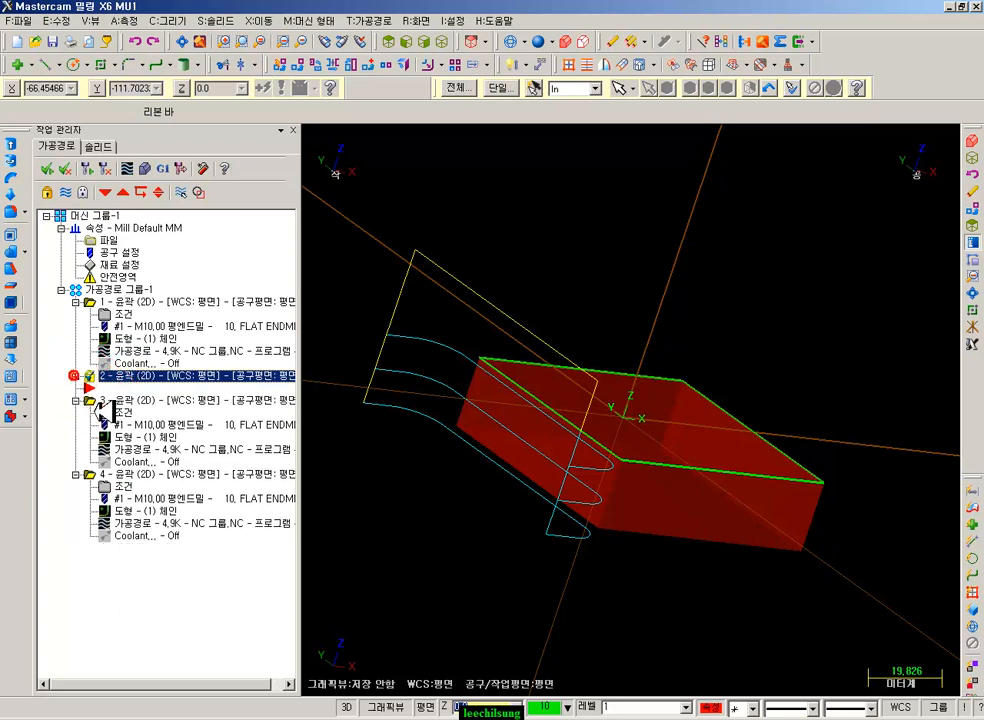
{"action": "left_click", "coordinate": [128, 474]}
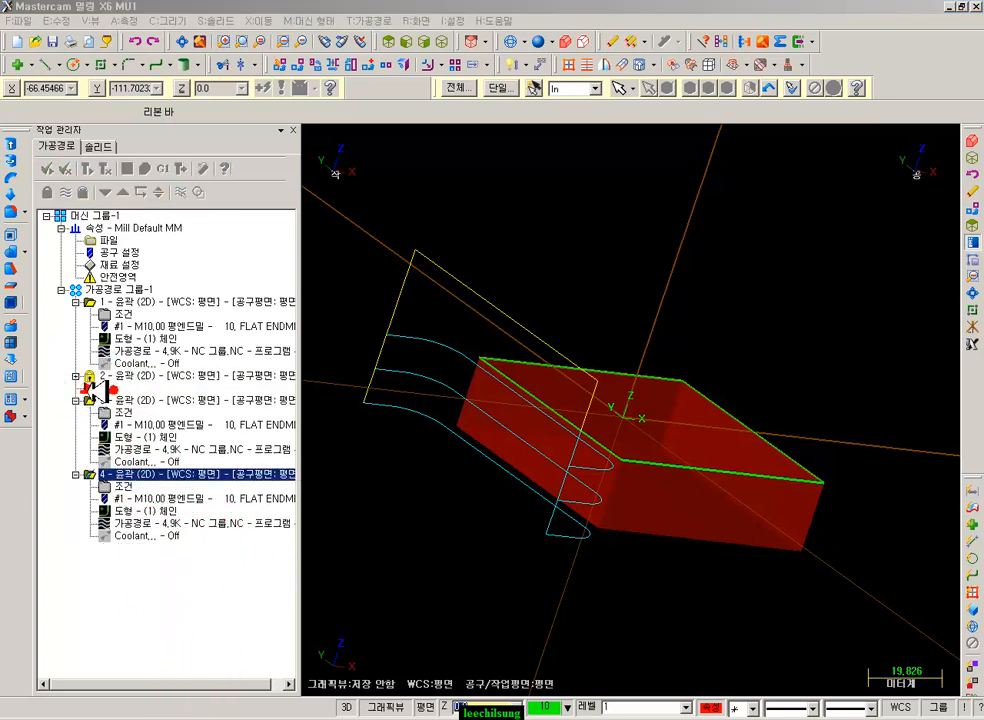
- Unlock contour operation 2 and expand its branch in the operations tree
{"action": "mouse_move", "coordinate": [88, 358]}
{"action": "left_mouse_down"}
{"action": "mouse_move", "coordinate": [307, 360]}
{"action": "mouse_move", "coordinate": [307, 391]}
{"action": "mouse_move", "coordinate": [150, 398]}
{"action": "left_mouse_up"}
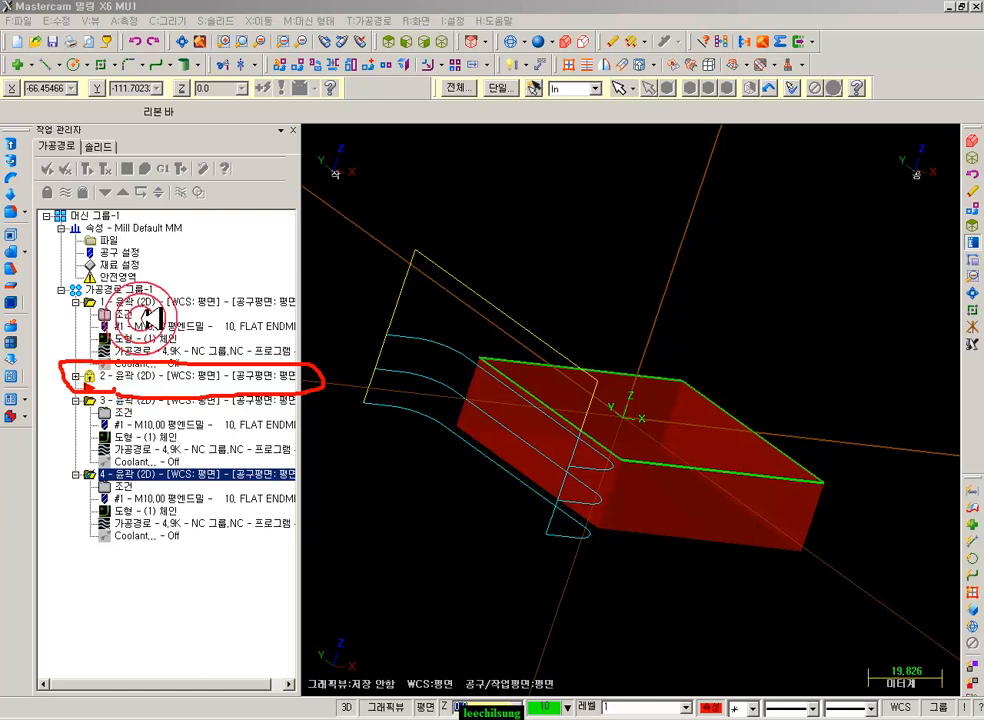
{"action": "right_click", "coordinate": [185, 580]}
{"action": "left_click", "coordinate": [187, 567]}
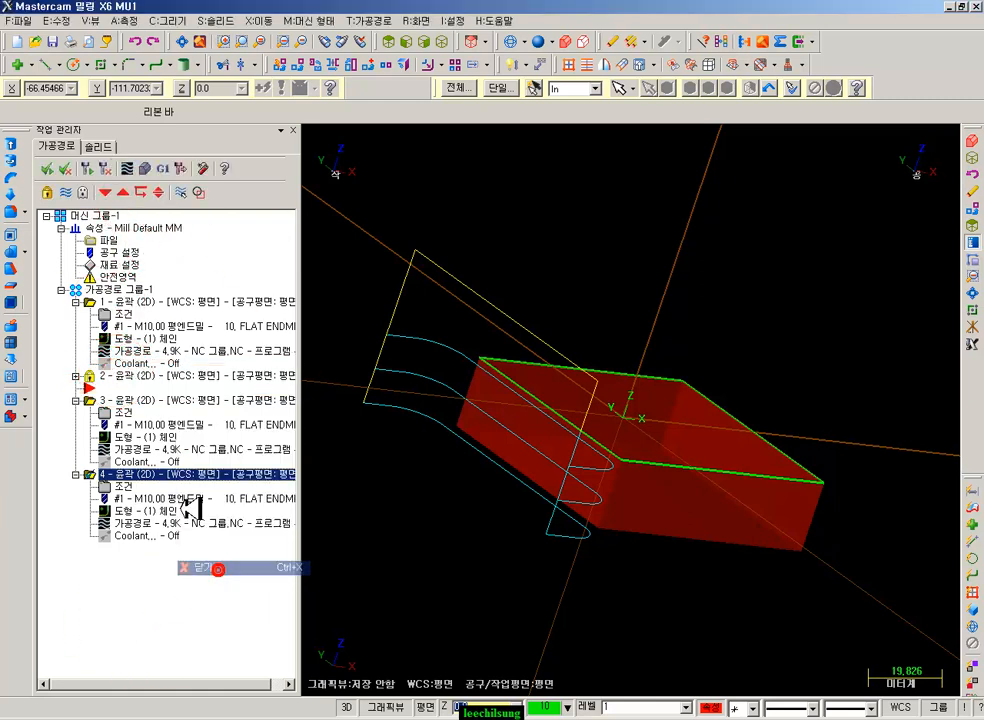
{"action": "left_click", "coordinate": [113, 375]}
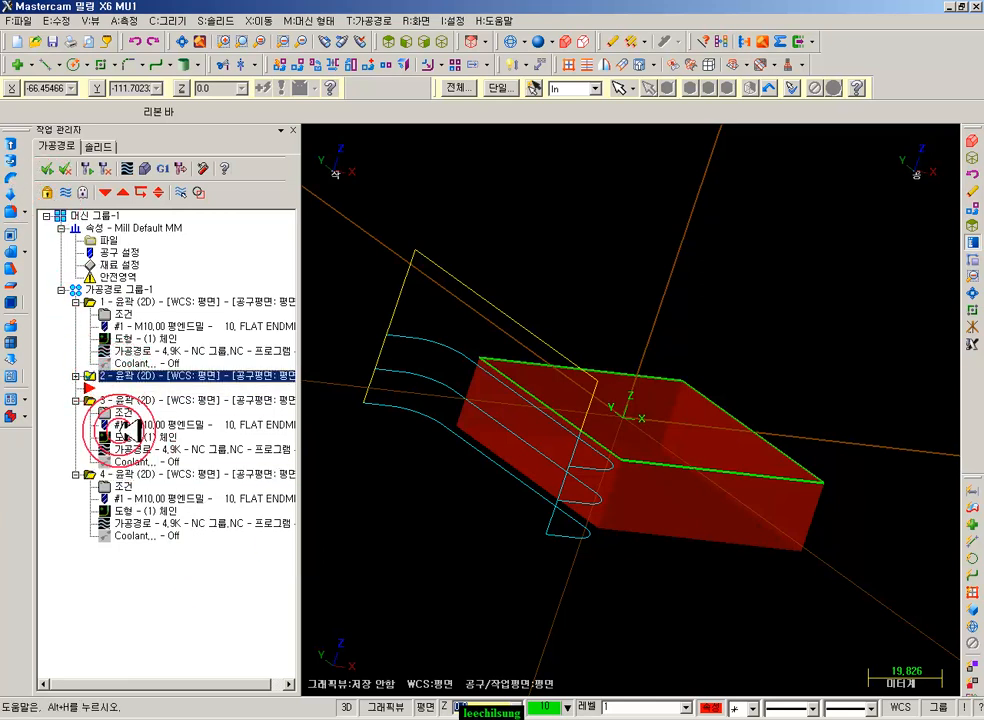
{"action": "left_click", "coordinate": [77, 376]}
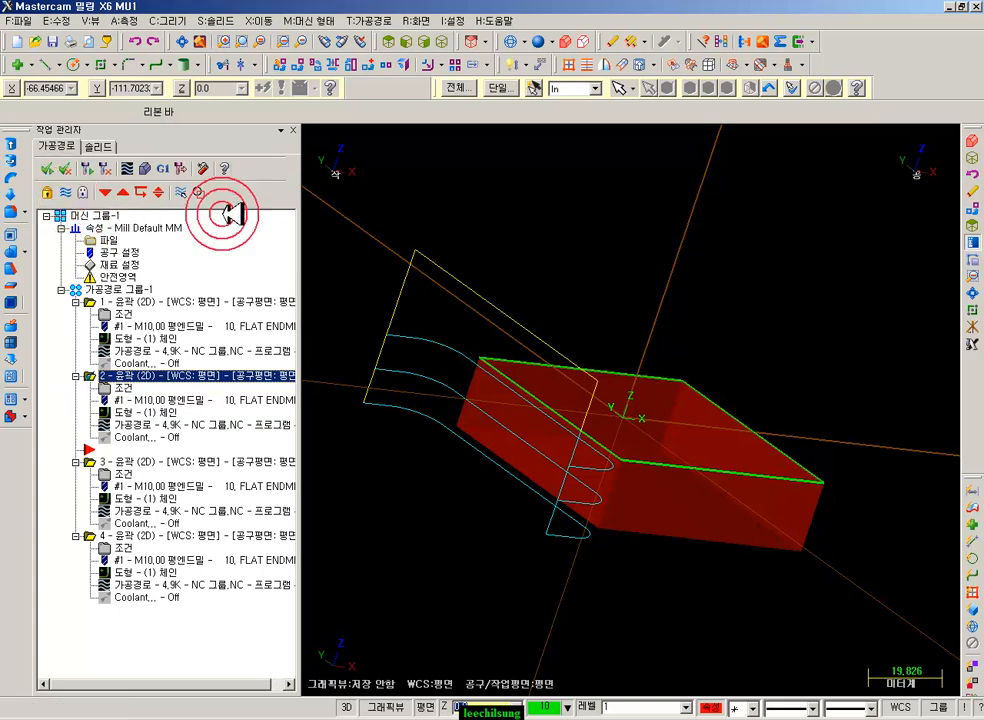
- Select contour operations 2, 3 and 4 together and turn off their toolpath display
{"action": "scroll", "coordinate": [795, 281], "scroll_direction": "down", "scroll_amount": 3}
{"action": "scroll", "coordinate": [610, 393], "scroll_direction": "up", "scroll_amount": 5}
{"action": "middle_click_drag", "start_coordinate": [504, 368], "coordinate": [457, 356]}
{"action": "scroll", "coordinate": [433, 370], "scroll_direction": "up", "scroll_amount": 5}
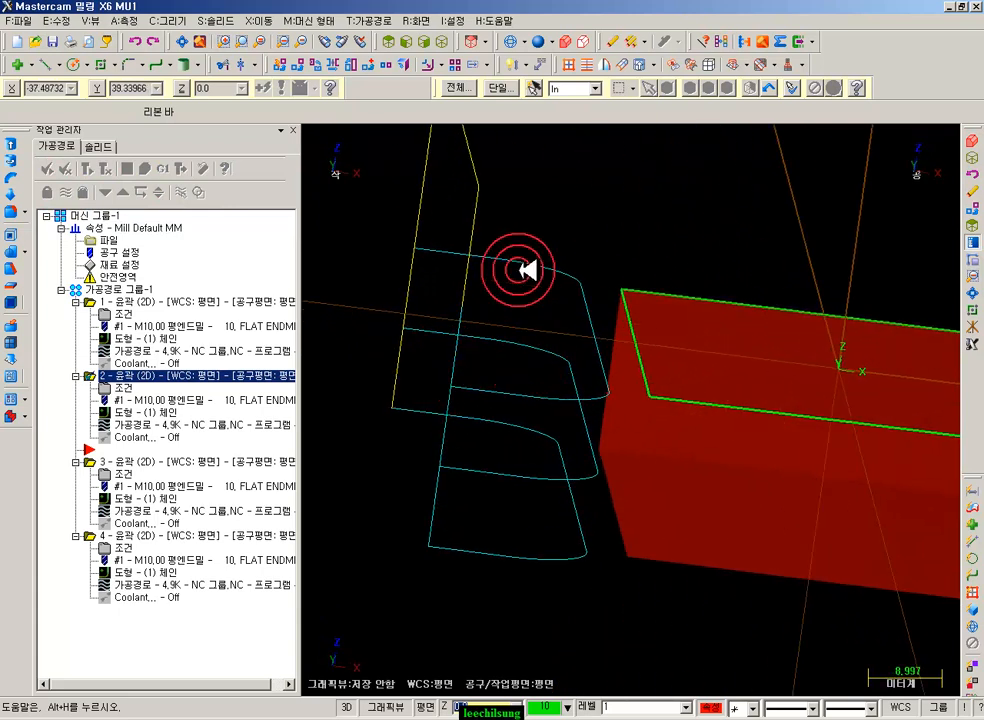
{"action": "left_click", "coordinate": [124, 301]}
{"action": "left_click", "coordinate": [135, 362]}
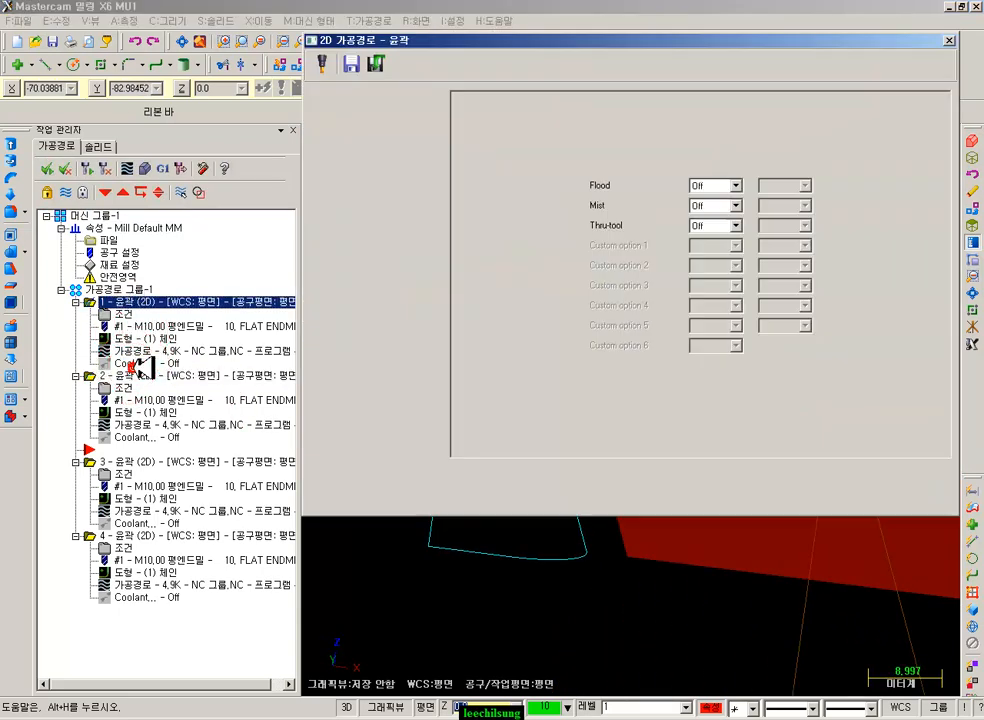
{"action": "left_click", "coordinate": [845, 485]}
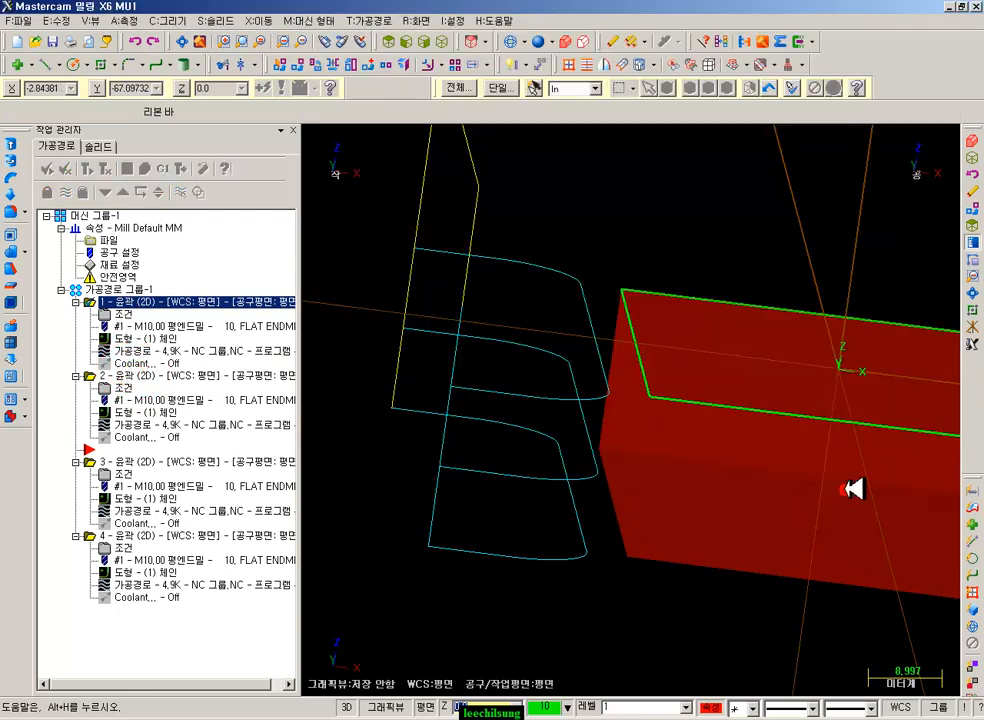
{"action": "left_click", "coordinate": [132, 377]}
{"action": "left_click_drag", "start_coordinate": [165, 375], "coordinate": [160, 522]}
{"action": "left_click_drag", "start_coordinate": [172, 391], "coordinate": [114, 375]}
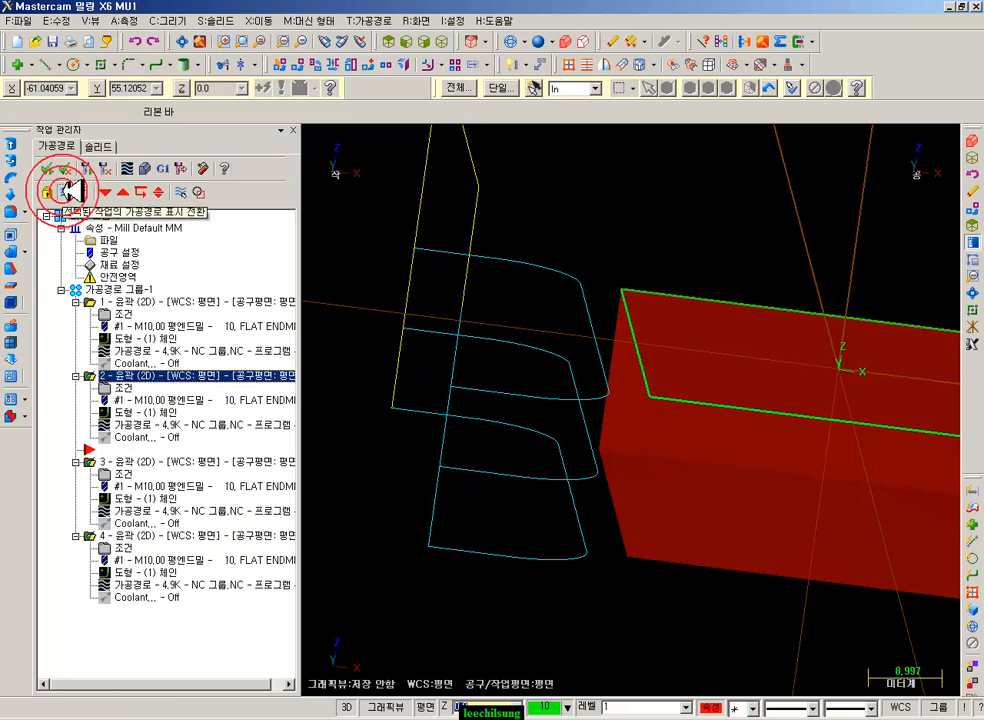
{"action": "left_click", "coordinate": [65, 190]}
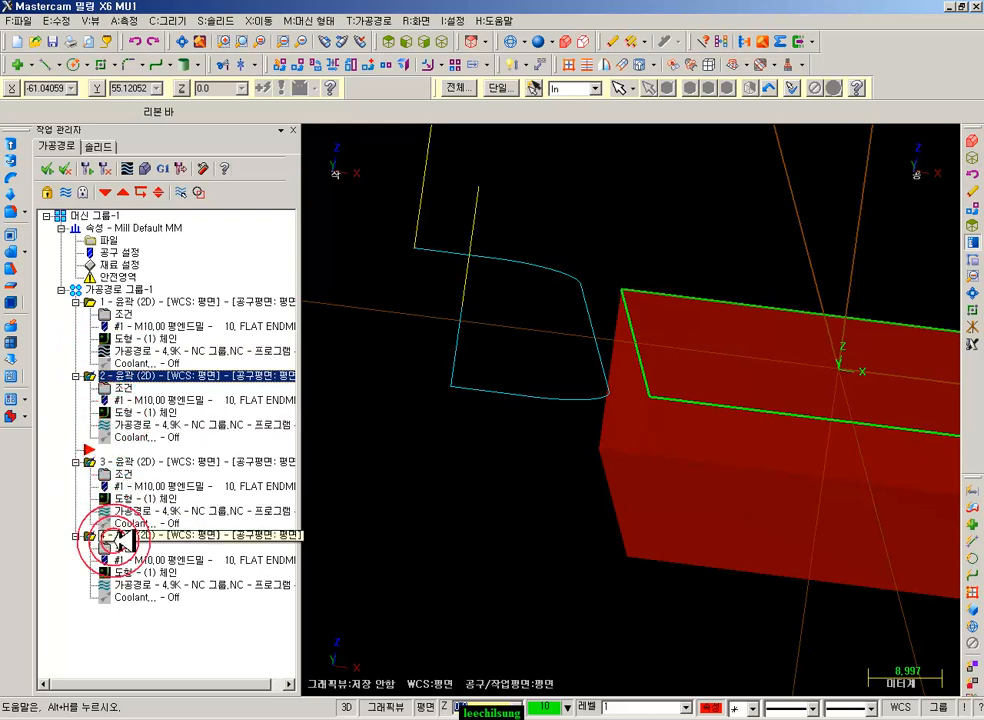
- Select contour operation 1, inspect its toolpath beside the block, and turn off its display
{"action": "left_click", "coordinate": [140, 301]}
{"action": "left_click", "coordinate": [140, 352]}
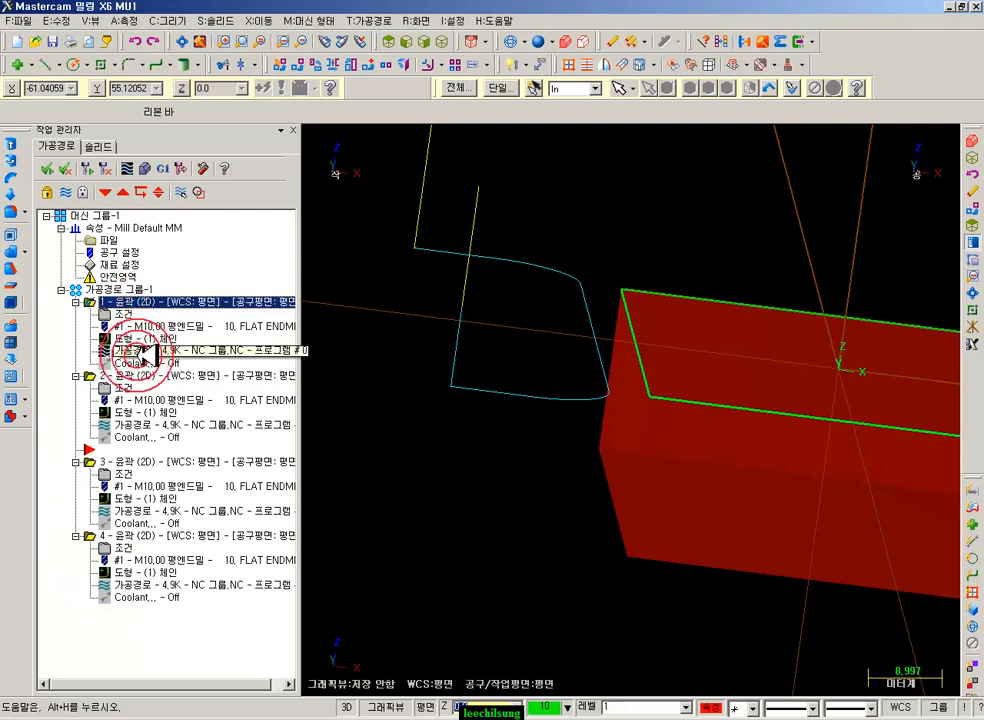
{"action": "mouse_move", "coordinate": [621, 395]}
{"action": "middle_mouse_down"}
{"action": "mouse_move", "coordinate": [716, 395]}
{"action": "mouse_move", "coordinate": [705, 413]}
{"action": "mouse_move", "coordinate": [686, 383]}
{"action": "mouse_move", "coordinate": [635, 437]}
{"action": "mouse_move", "coordinate": [654, 358]}
{"action": "mouse_move", "coordinate": [607, 370]}
{"action": "mouse_move", "coordinate": [546, 353]}
{"action": "middle_mouse_up"}
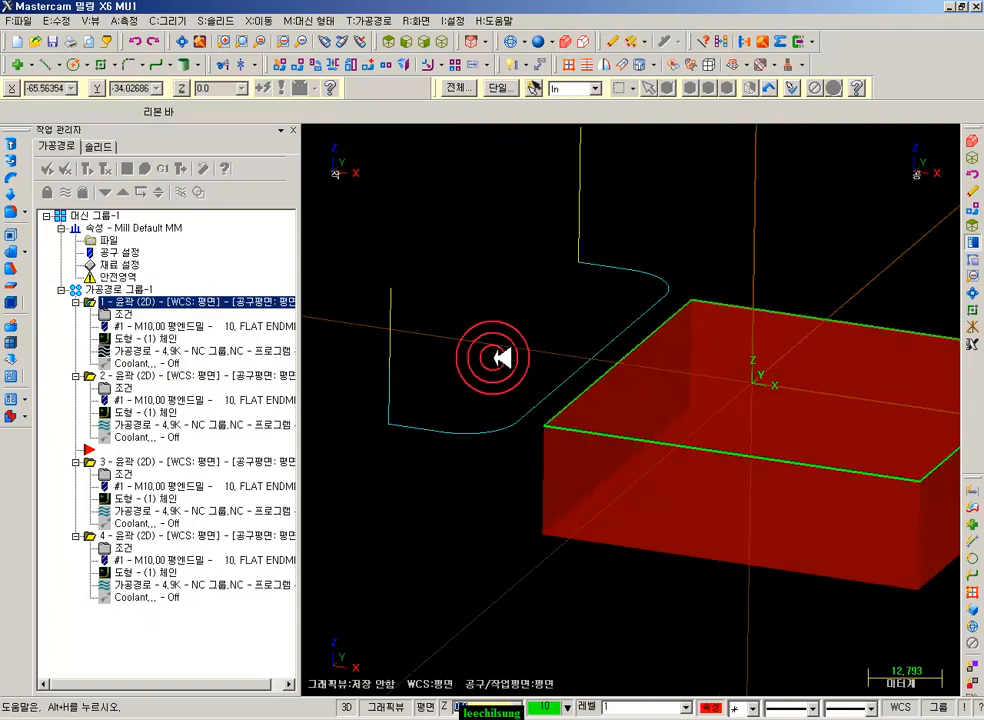
{"action": "left_click", "coordinate": [100, 348]}
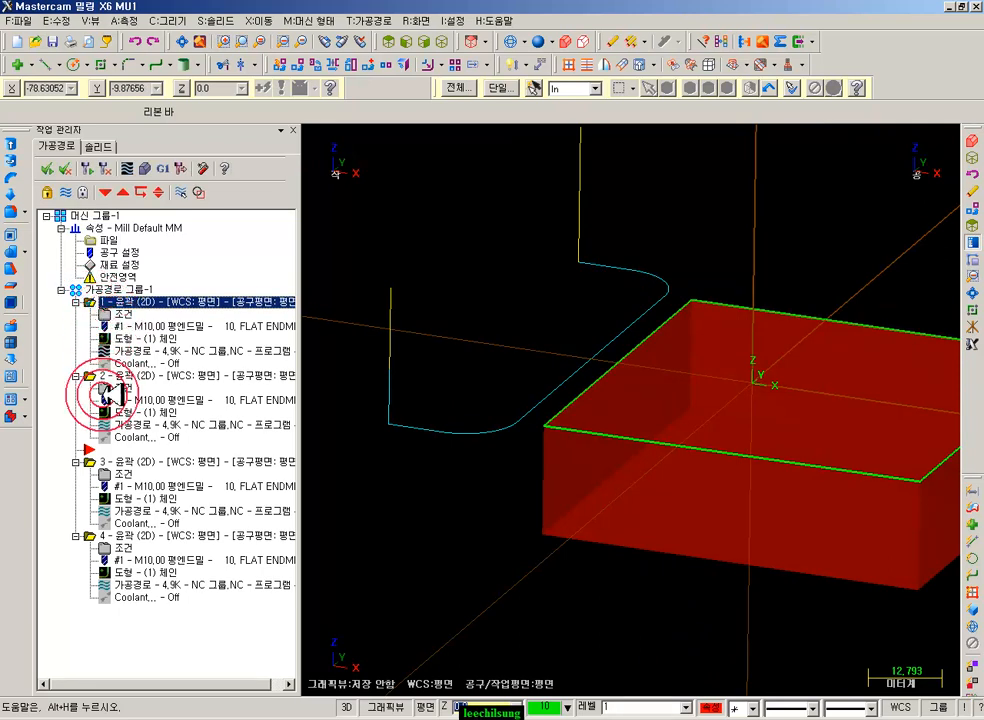
{"action": "left_click", "coordinate": [79, 193]}
- Turn on the toolpath display for contour operation 2 only and inspect its path beside the block
{"action": "left_click", "coordinate": [132, 375]}
{"action": "left_click", "coordinate": [85, 195]}
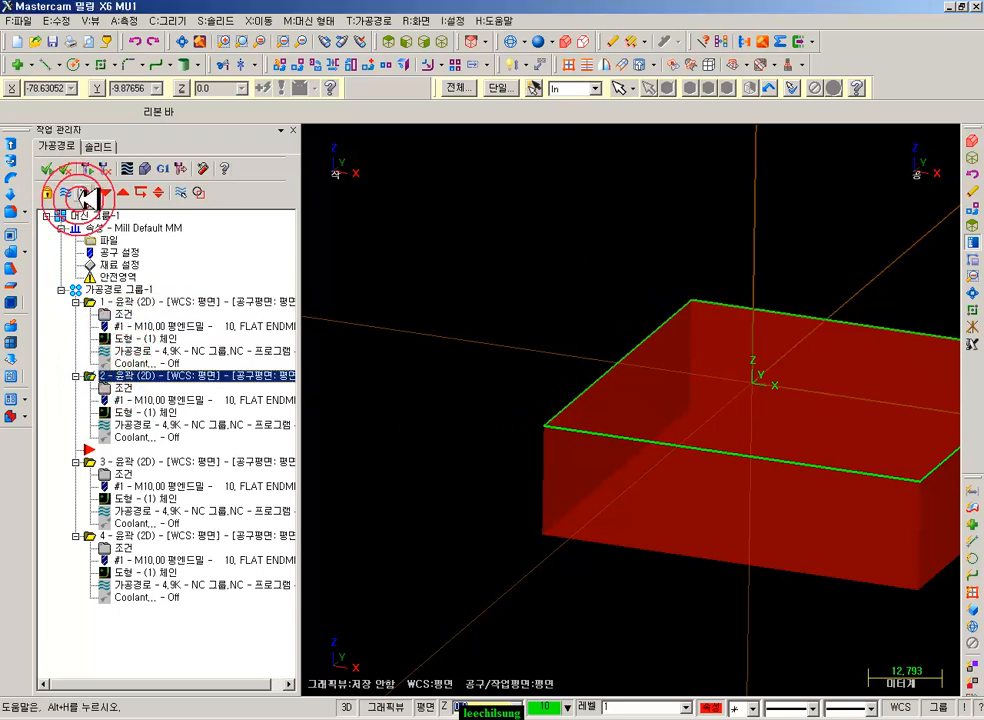
{"action": "left_click", "coordinate": [68, 192]}
{"action": "middle_click_drag", "start_coordinate": [360, 285], "coordinate": [585, 286]}
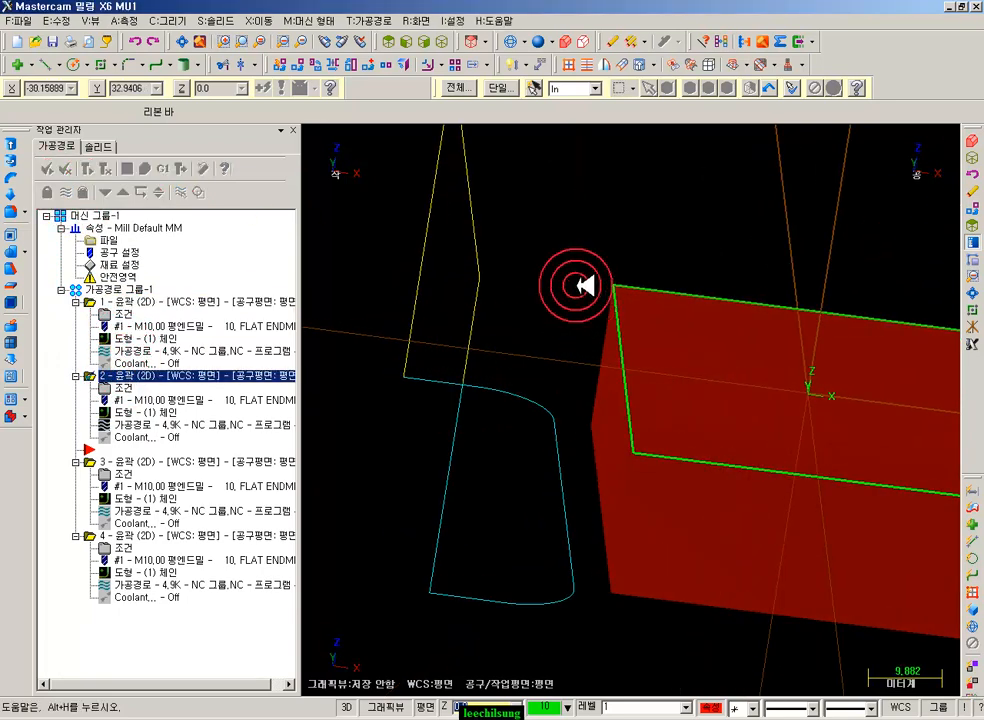
- Read the explanation of the operation posting toggle in the Acrobat Reader PDF textbook and return to Mastercam
{"action": "key", "text": "alt+Tab"}
{"action": "left_click_drag", "start_coordinate": [801, 460], "coordinate": [835, 487]}
{"action": "scroll", "coordinate": [639, 426], "scroll_direction": "down", "scroll_amount": 8}
{"action": "scroll", "coordinate": [650, 426], "scroll_direction": "down", "scroll_amount": 3}
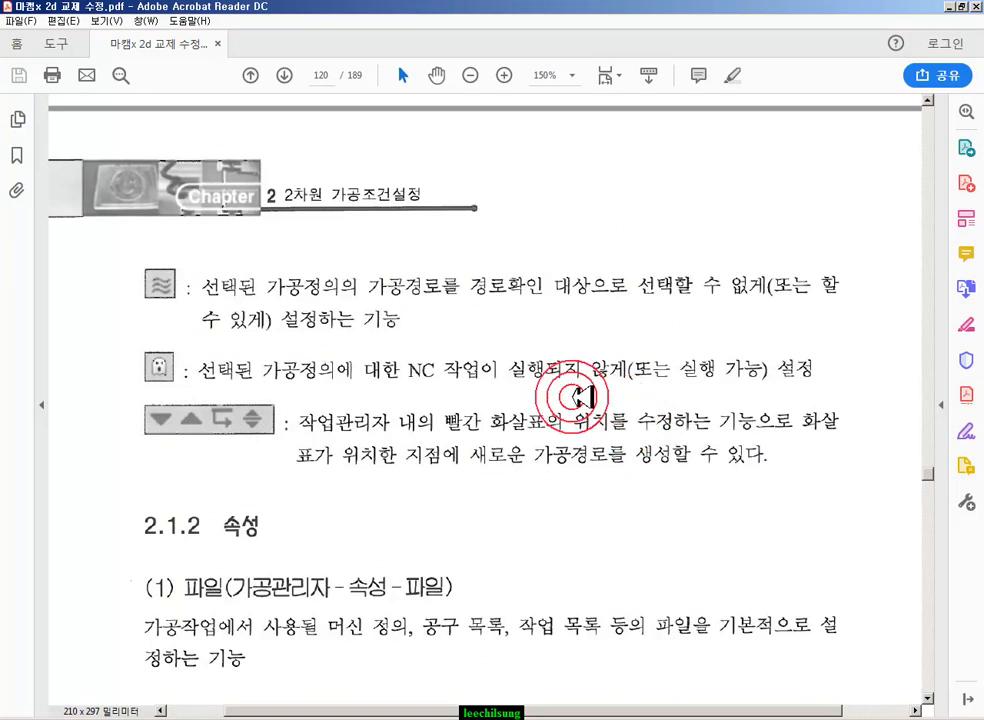
{"action": "left_click_drag", "start_coordinate": [143, 342], "coordinate": [868, 400]}
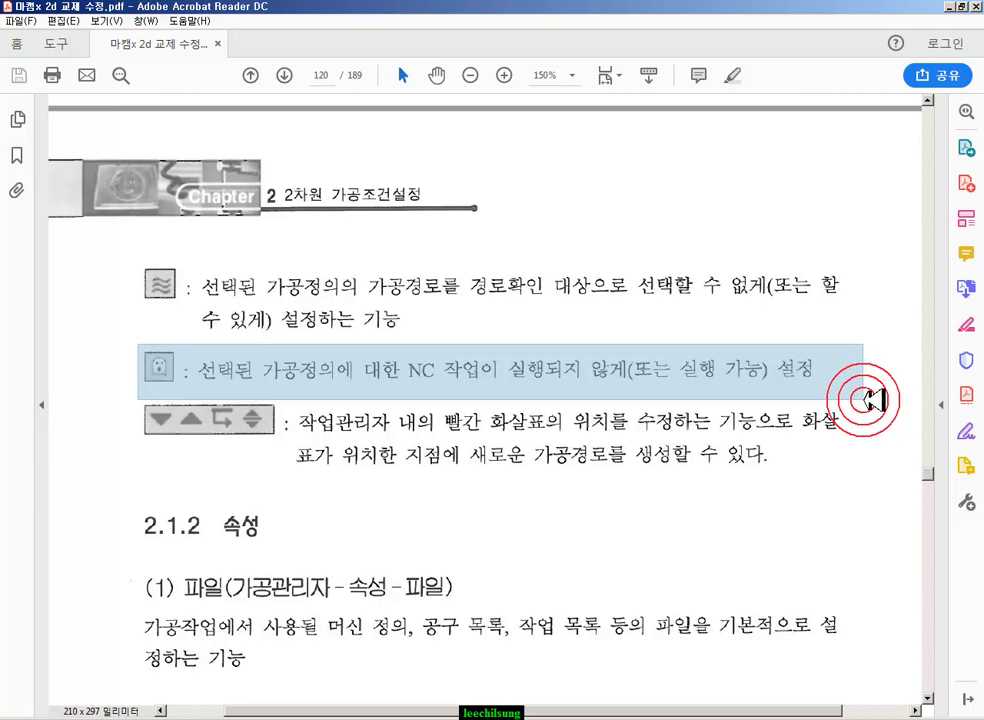
{"action": "left_click_drag", "start_coordinate": [864, 400], "coordinate": [864, 401]}
{"action": "left_click", "coordinate": [280, 718]}
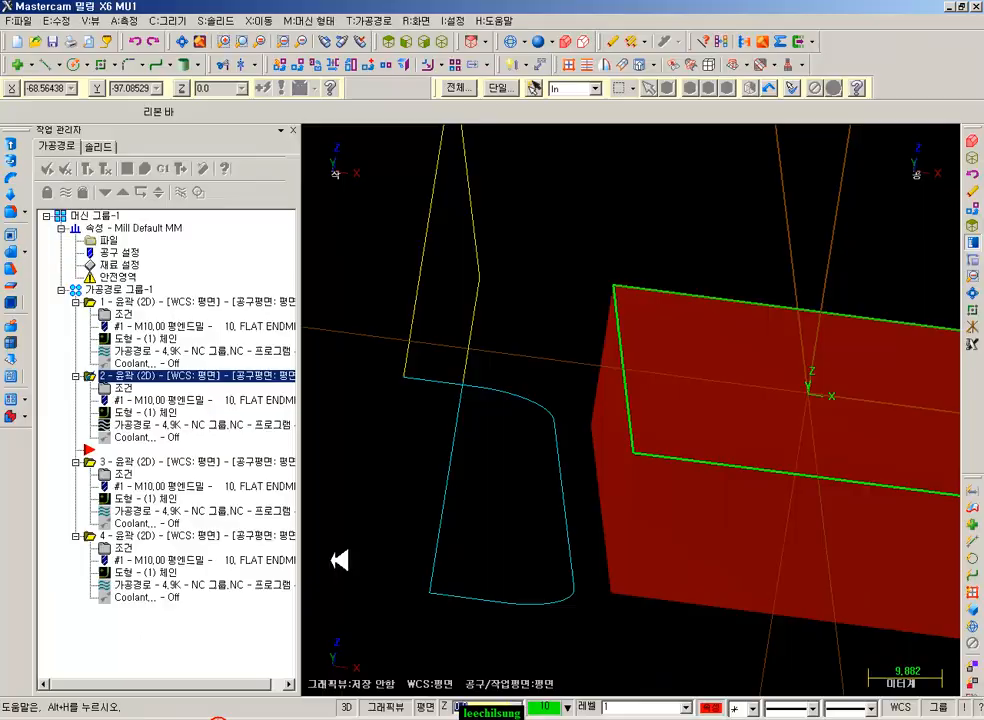
{"action": "left_click", "coordinate": [203, 297]}
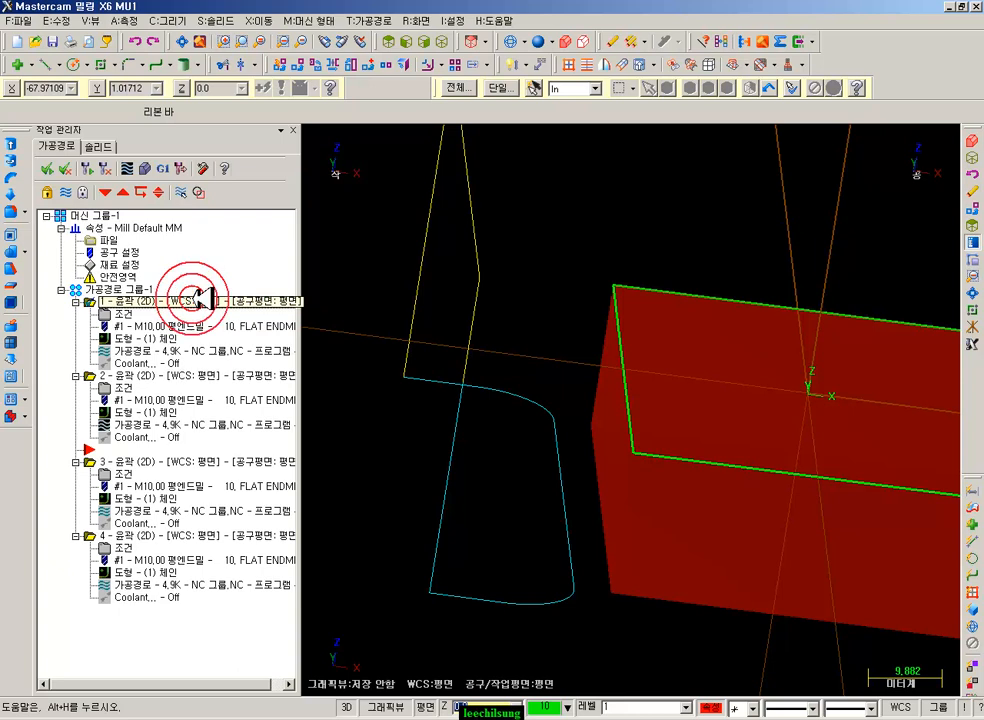
{"action": "left_click", "coordinate": [138, 462]}
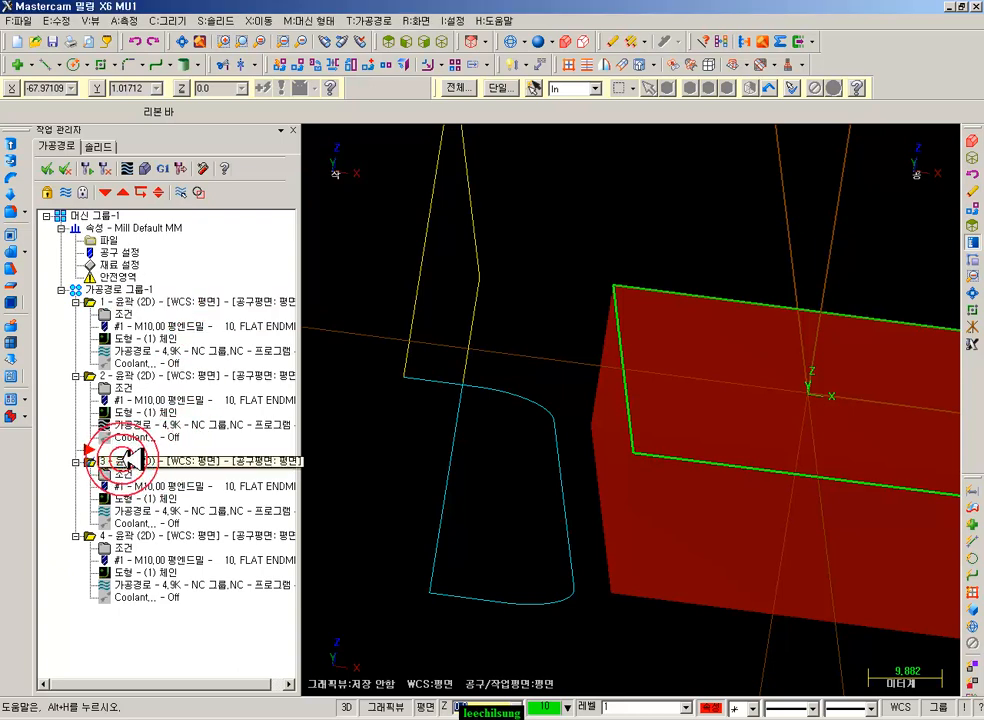
{"action": "left_click", "coordinate": [136, 377]}
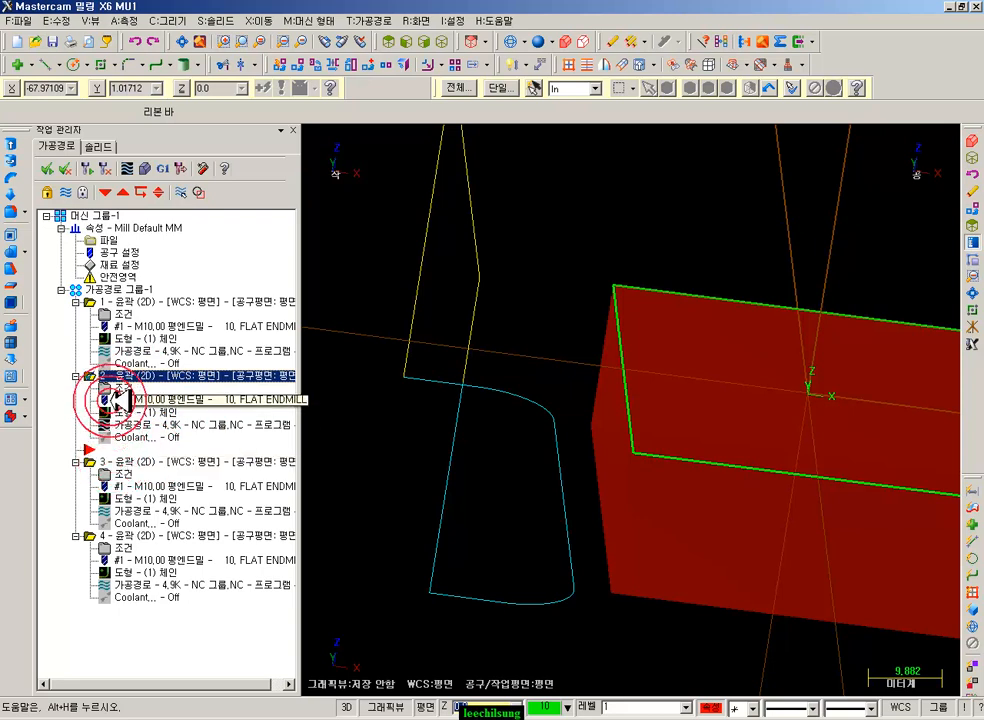
{"action": "left_click_drag", "start_coordinate": [164, 372], "coordinate": [145, 377]}
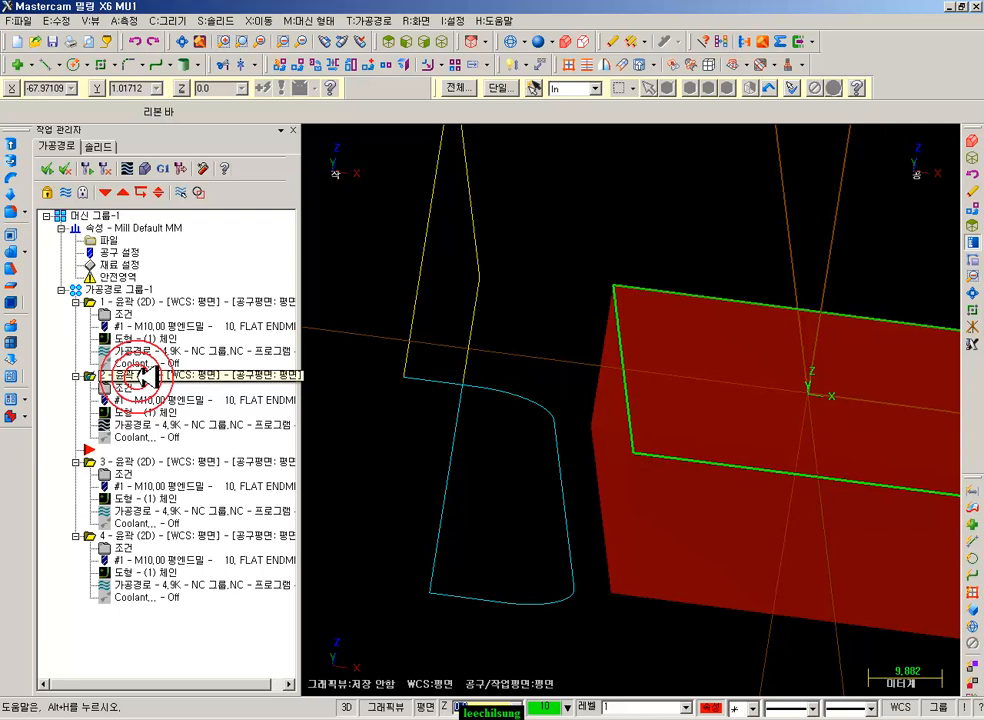
{"action": "left_click_drag", "start_coordinate": [145, 377], "coordinate": [145, 377]}
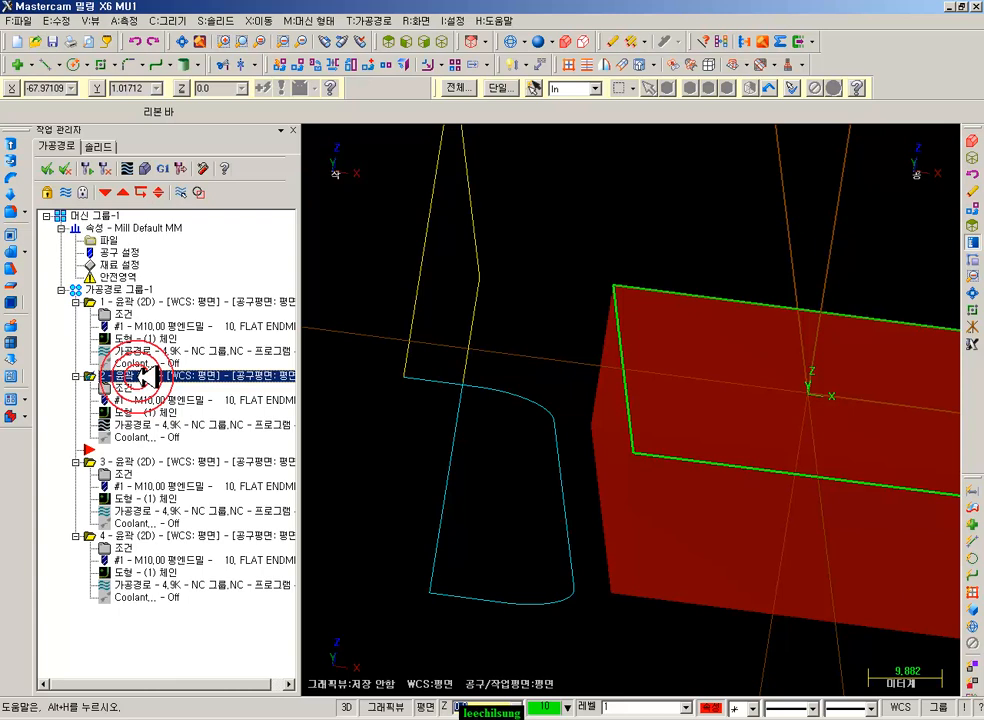
{"action": "left_click", "coordinate": [110, 462]}
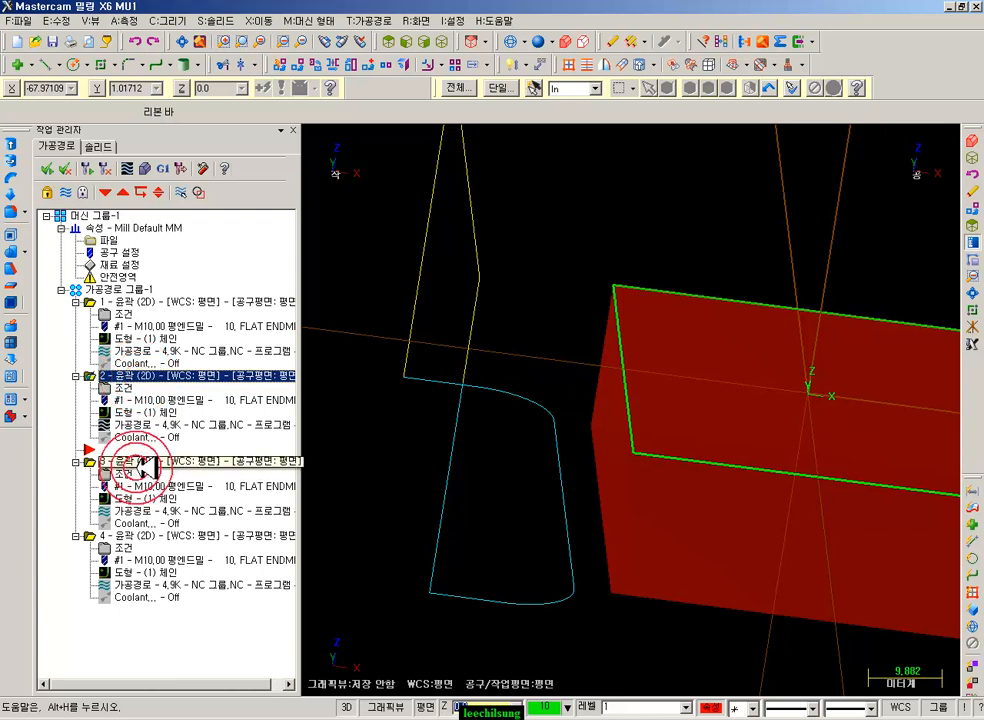
{"action": "left_click", "coordinate": [140, 374]}
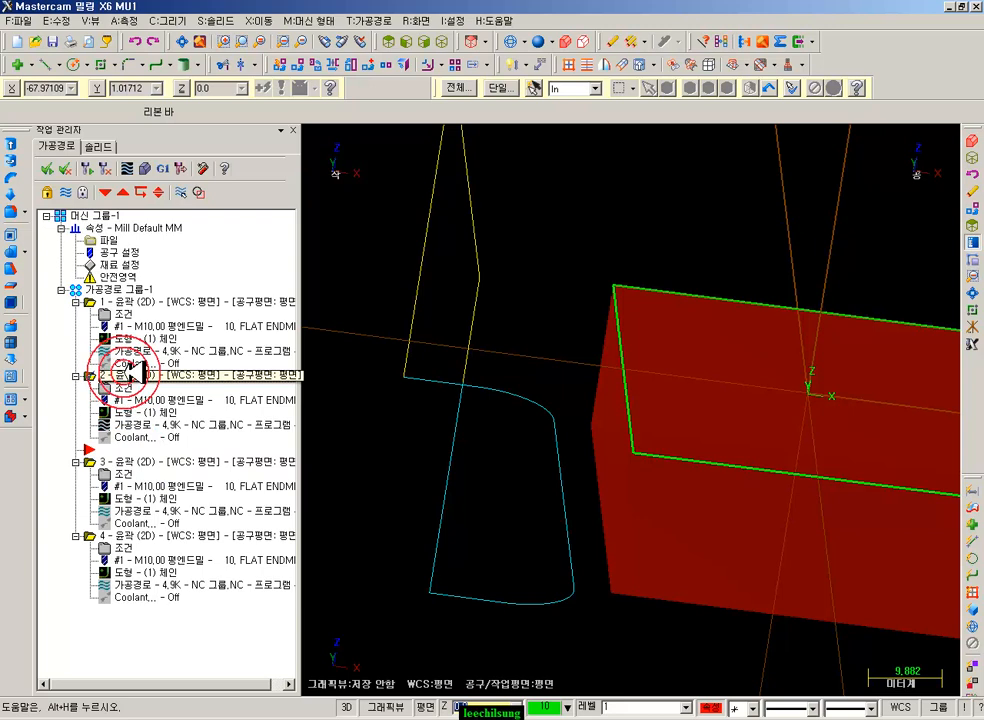
{"action": "left_click", "coordinate": [140, 462]}
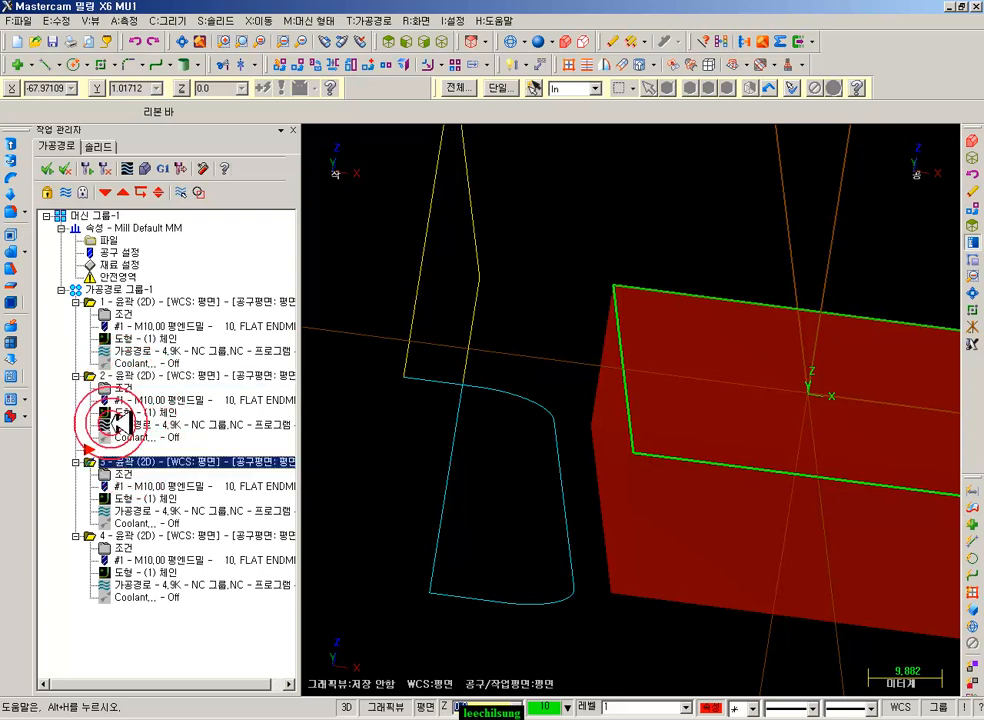
- Turn off posting for contour operation 2 and collapse its branch in the operations tree
{"action": "left_click", "coordinate": [140, 374]}
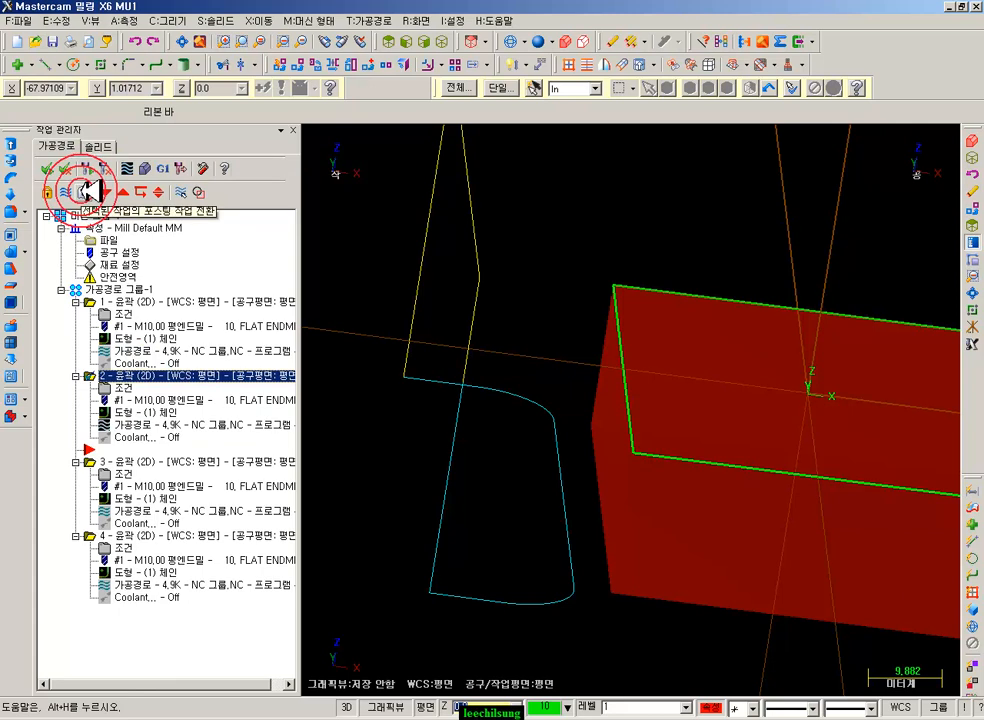
{"action": "left_click", "coordinate": [88, 191]}
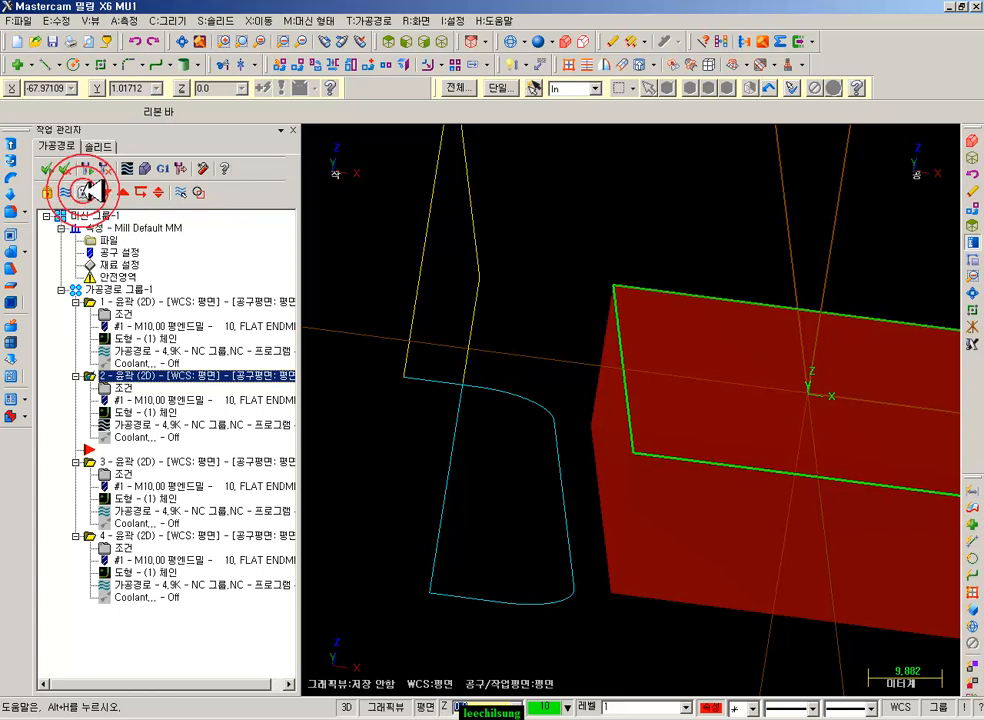
{"action": "left_click", "coordinate": [88, 191]}
{"action": "left_click", "coordinate": [76, 376]}
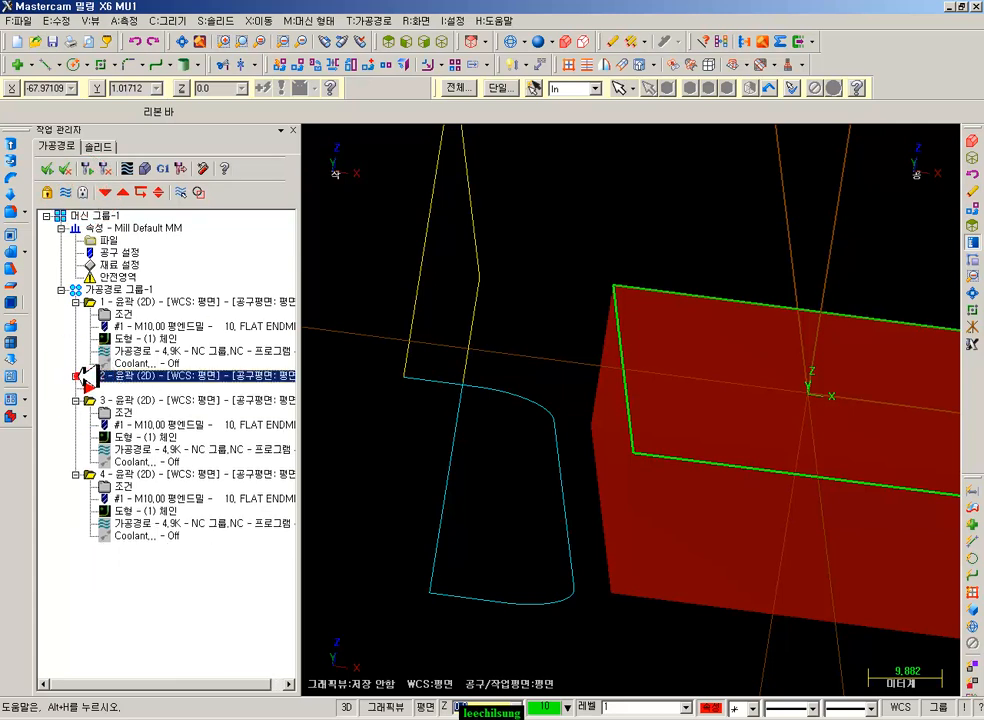
{"action": "left_click", "coordinate": [125, 477]}
{"action": "left_click", "coordinate": [99, 377]}
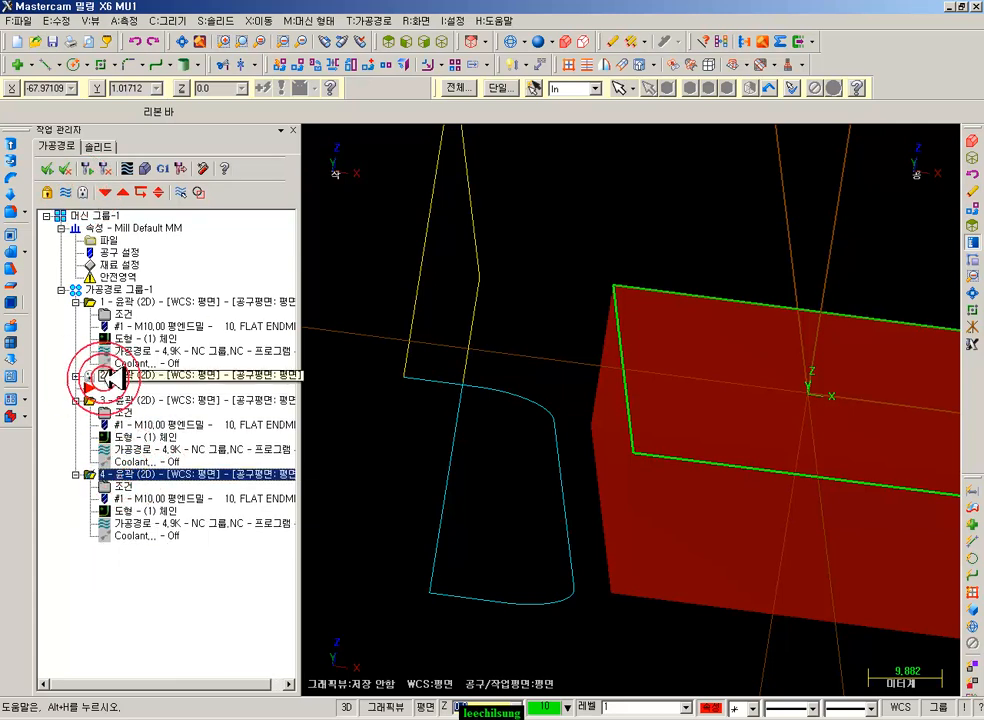
- Post all operations of toolpath group 1, overwriting the .NC file, and reload the modified program in CIMCO Edit
{"action": "left_click", "coordinate": [120, 289]}
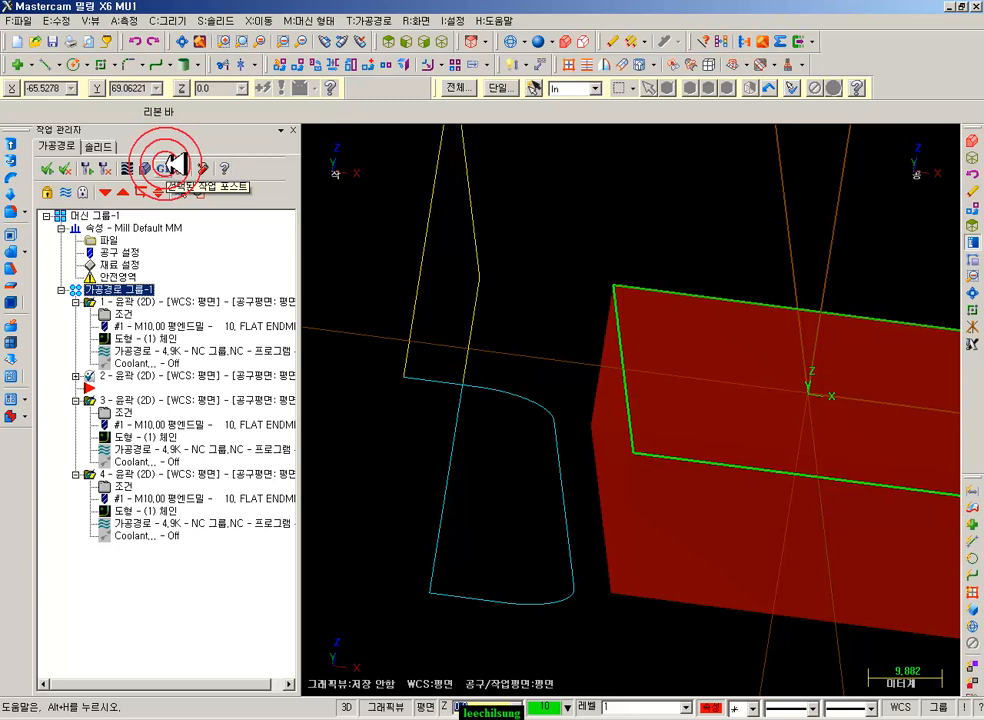
{"action": "left_click", "coordinate": [172, 165]}
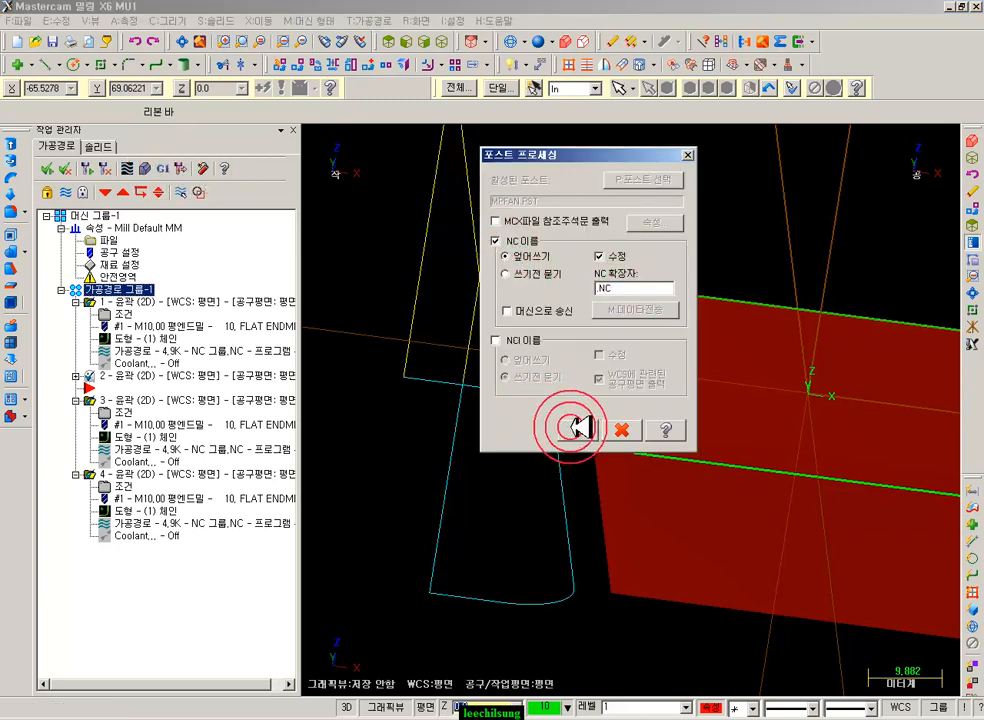
{"action": "left_click", "coordinate": [570, 428]}
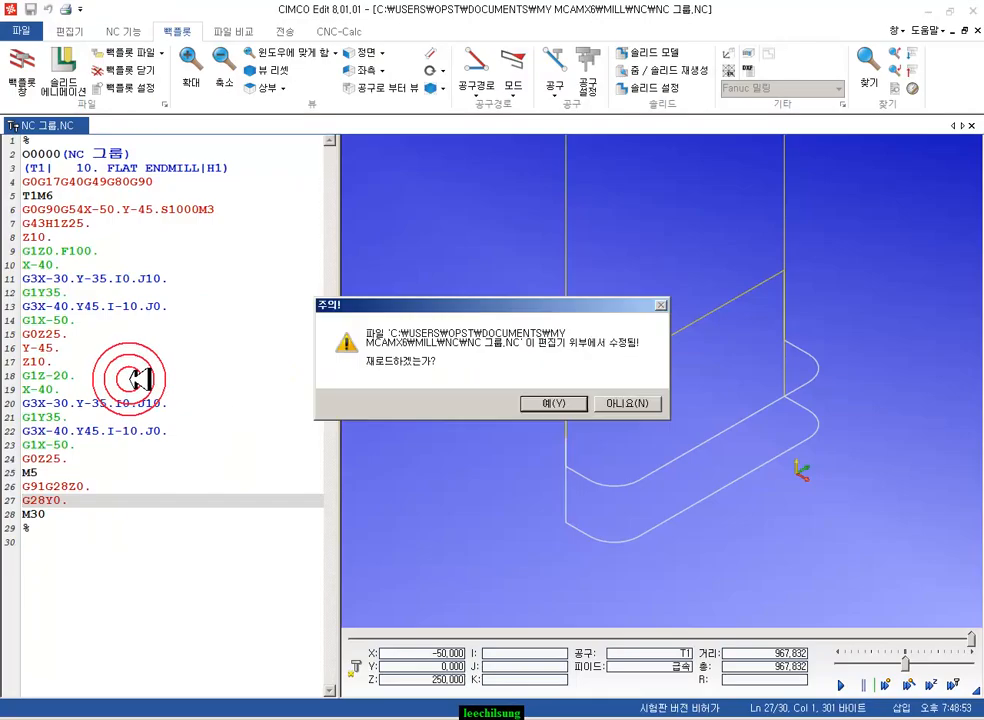
{"action": "left_click", "coordinate": [562, 403]}
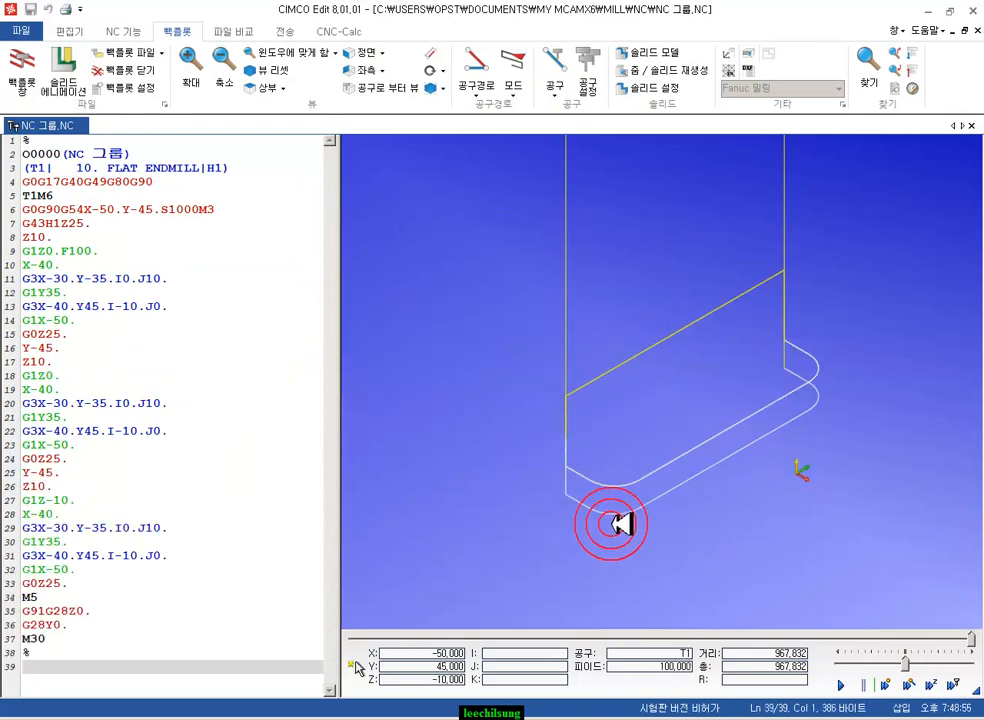
- Examine the complete backplot of the reloaded NC program up close and close CIMCO Edit
{"action": "left_click_drag", "start_coordinate": [626, 516], "coordinate": [549, 466]}
{"action": "scroll", "coordinate": [540, 466], "scroll_direction": "up", "scroll_amount": 1}
{"action": "left_click_drag", "start_coordinate": [908, 665], "coordinate": [971, 665]}
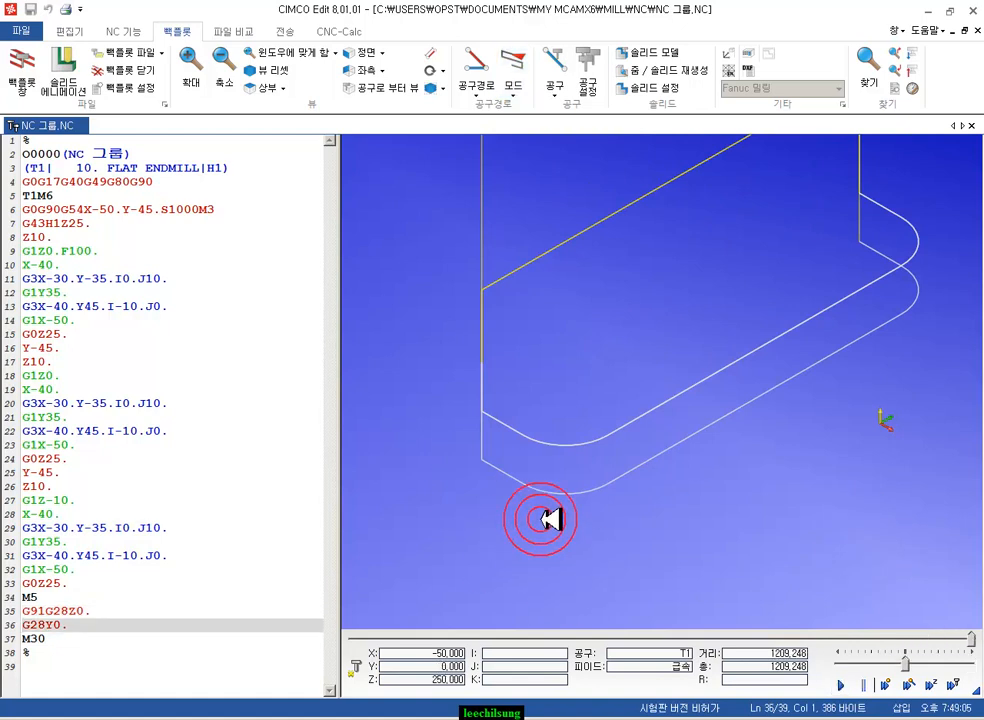
{"action": "left_click", "coordinate": [970, 11]}
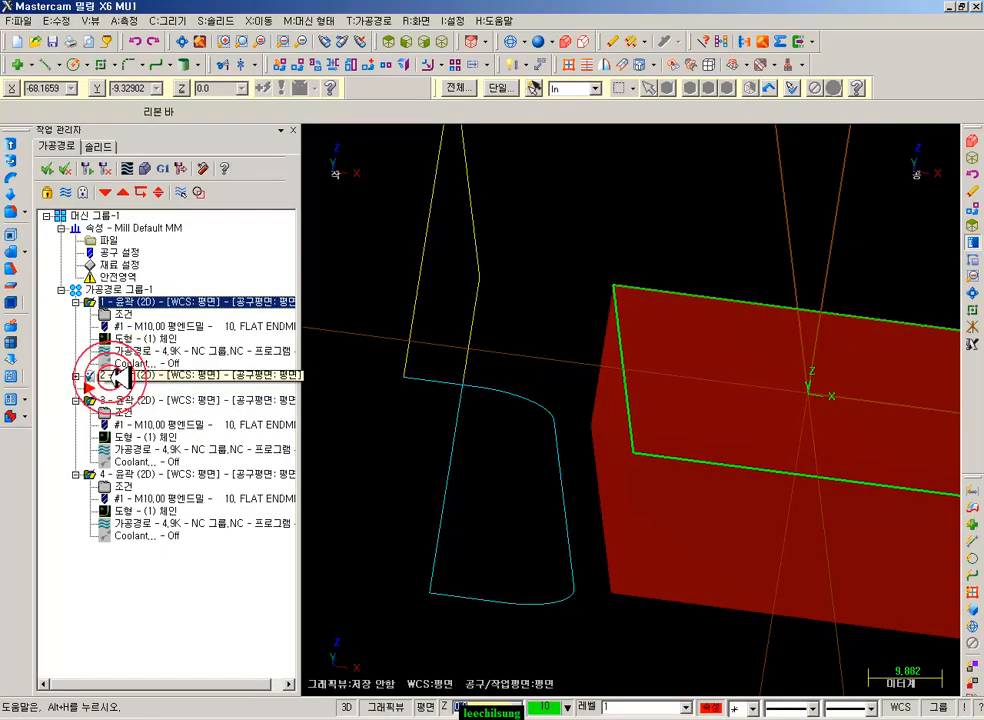
- Expand contour operation 2 in the operations tree and turn its posting back on
{"action": "left_click", "coordinate": [75, 375]}
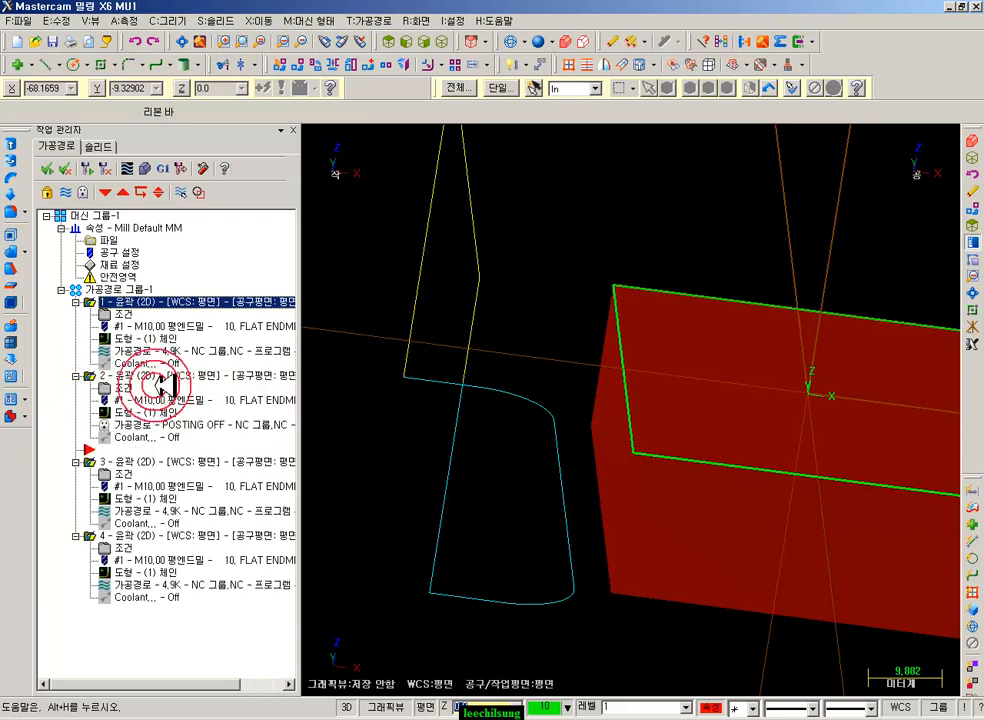
{"action": "left_click", "coordinate": [150, 375]}
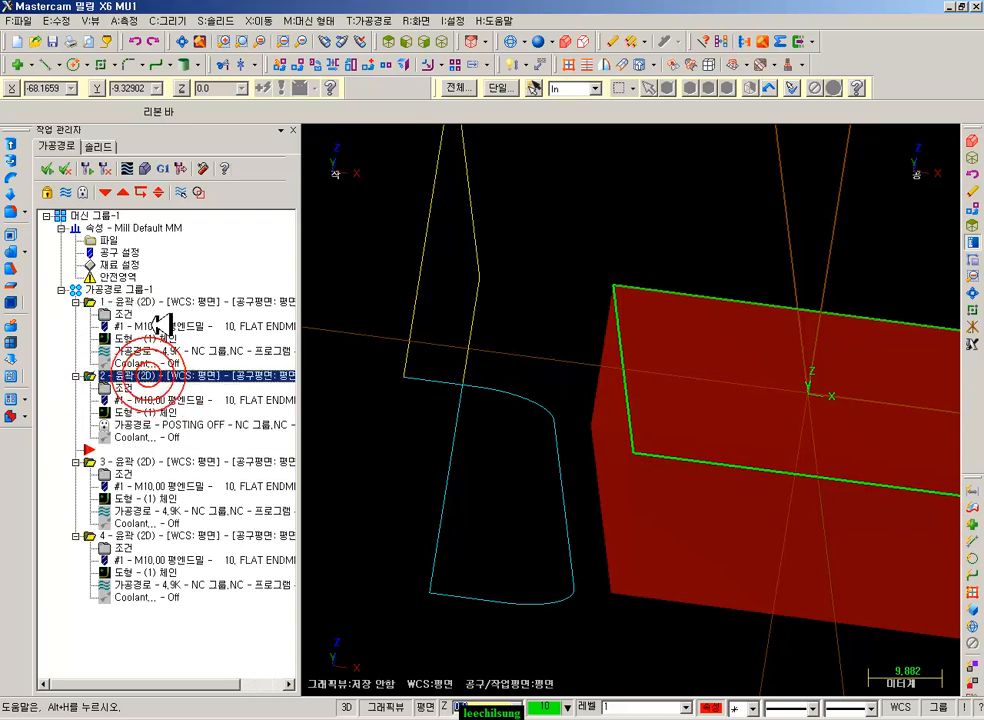
{"action": "left_click", "coordinate": [84, 191]}
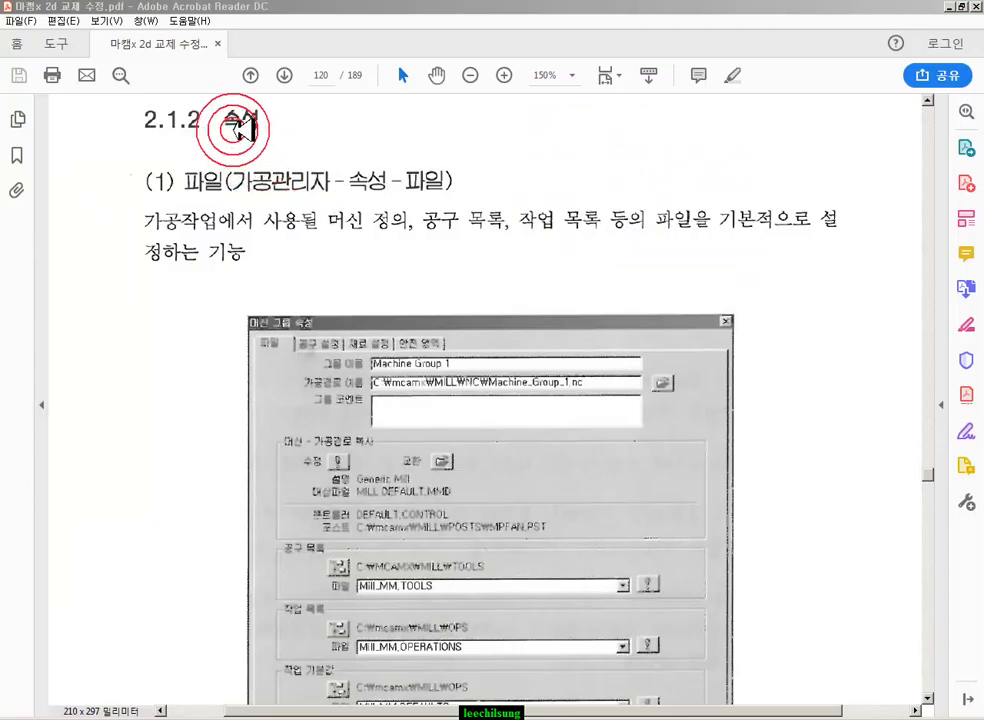
- Switch to the Acrobat Reader PDF textbook and read section 2.1.2 on the file properties of the machine group
{"action": "left_click_drag", "start_coordinate": [216, 113], "coordinate": [270, 135]}
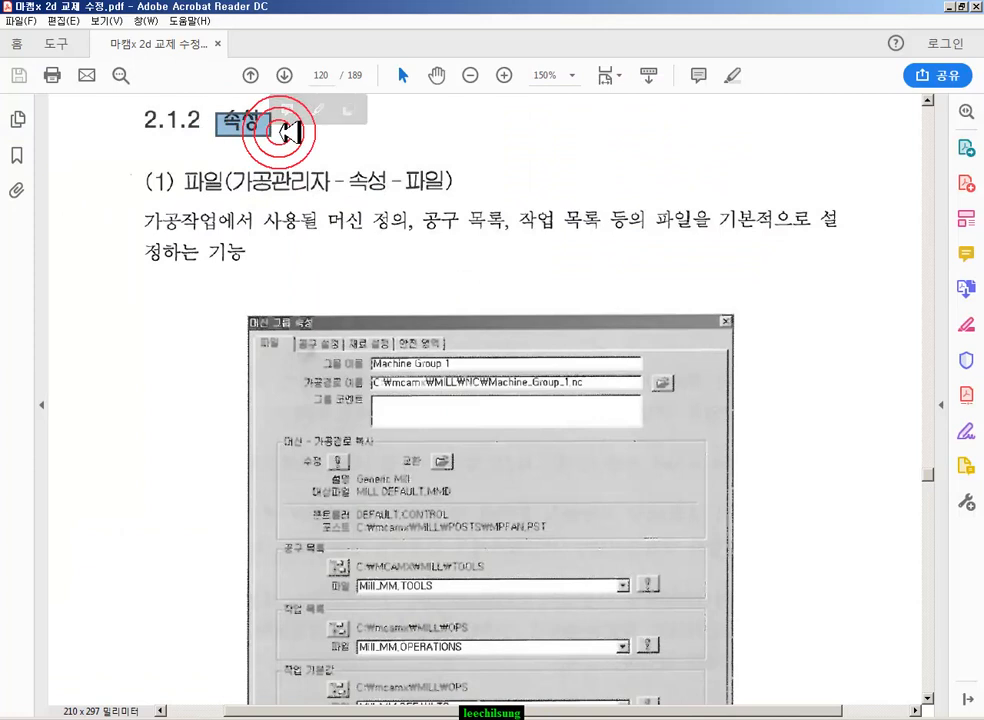
{"action": "left_click", "coordinate": [213, 178]}
{"action": "left_click_drag", "start_coordinate": [165, 160], "coordinate": [474, 198]}
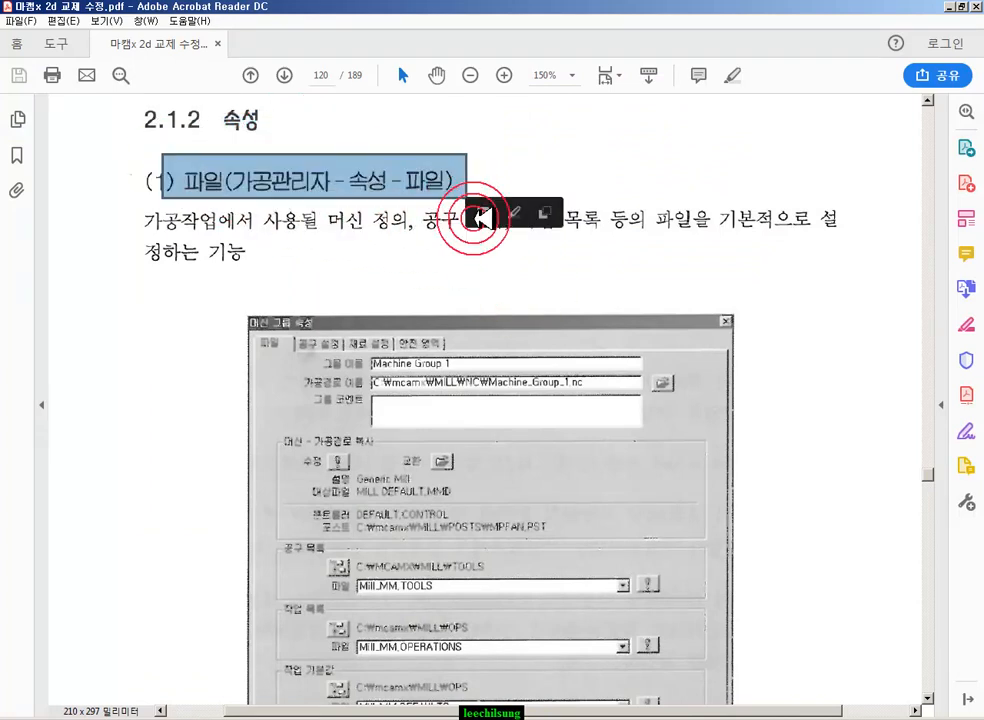
{"action": "scroll", "coordinate": [470, 368], "scroll_direction": "down", "scroll_amount": 2}
- Return to Mastercam, widen the operations manager, and open the machine group's file properties beside the operations tree
{"action": "left_click", "coordinate": [250, 718]}
{"action": "left_click_drag", "start_coordinate": [299, 263], "coordinate": [428, 267]}
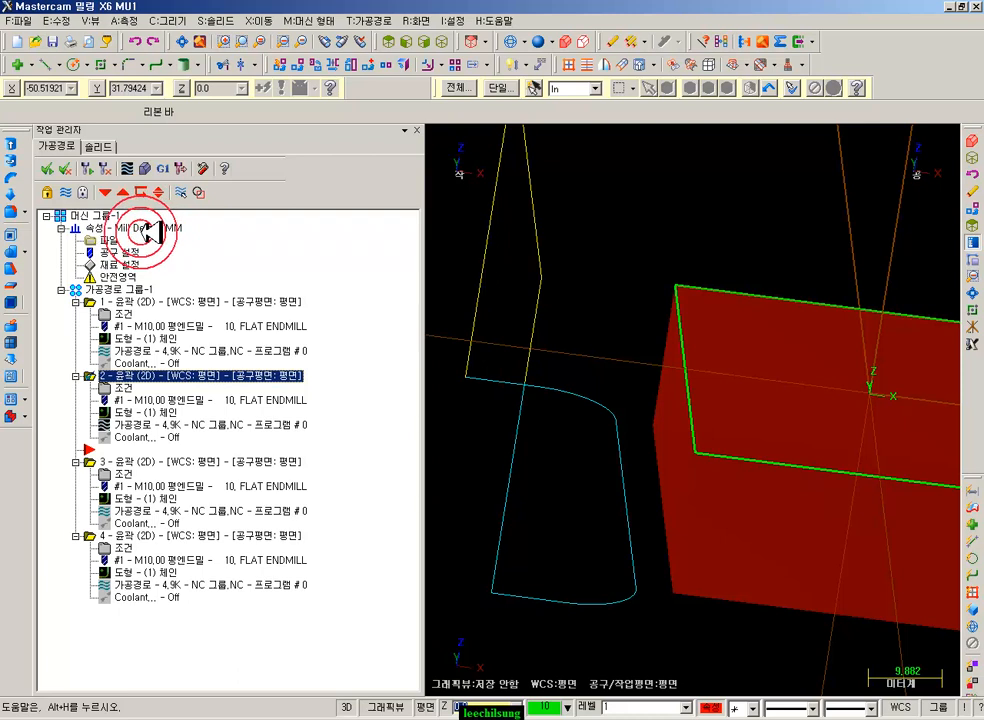
{"action": "left_click", "coordinate": [106, 240]}
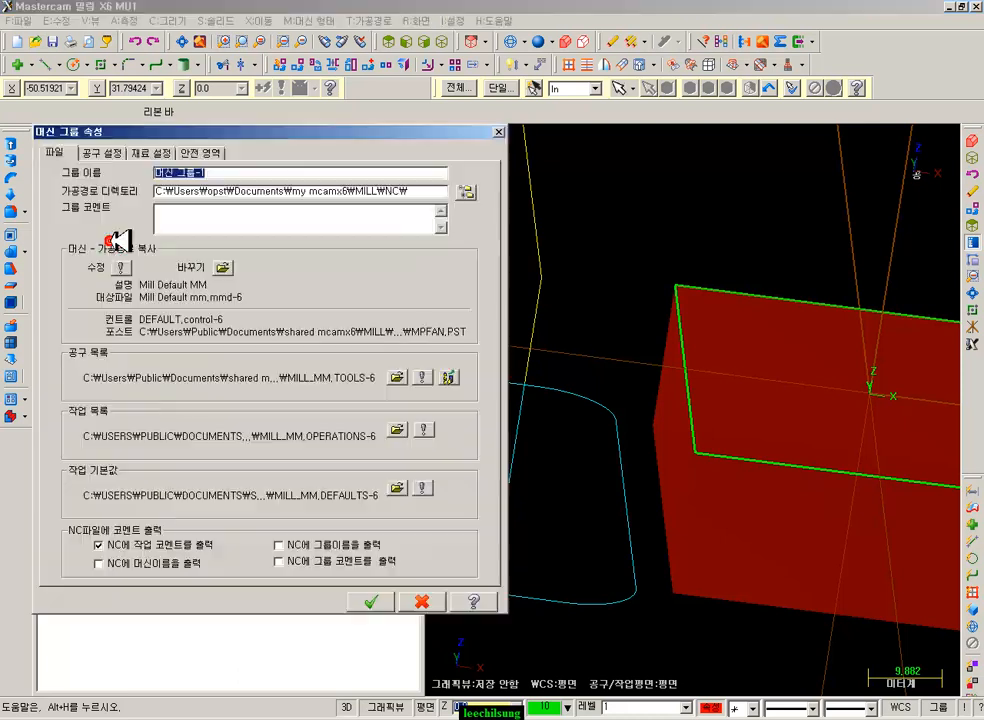
{"action": "left_click_drag", "start_coordinate": [264, 134], "coordinate": [549, 168]}
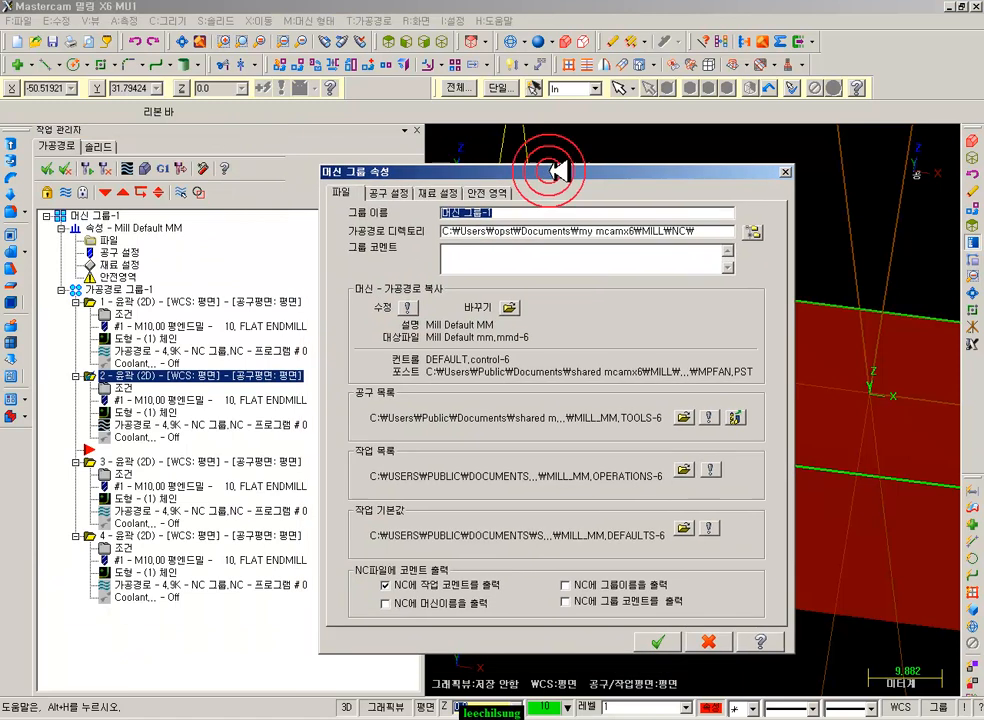
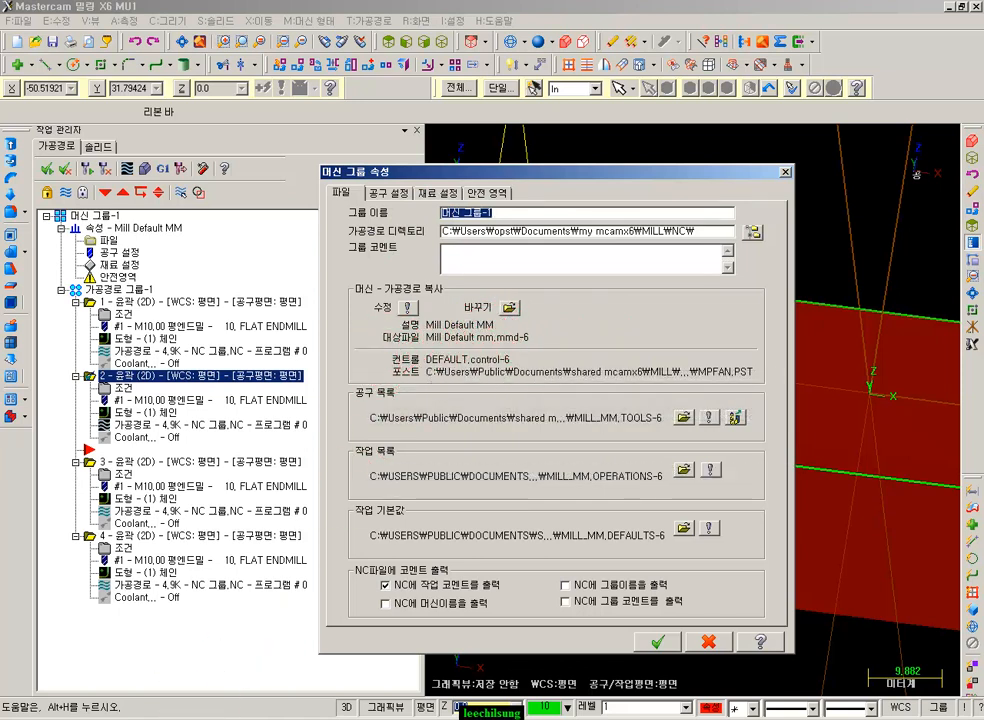
{"action": "mouse_move", "coordinate": [384, 343]}
{"action": "left_mouse_down"}
{"action": "mouse_move", "coordinate": [487, 347]}
{"action": "mouse_move", "coordinate": [470, 309]}
{"action": "mouse_move", "coordinate": [381, 328]}
{"action": "mouse_move", "coordinate": [514, 353]}
{"action": "left_mouse_up"}
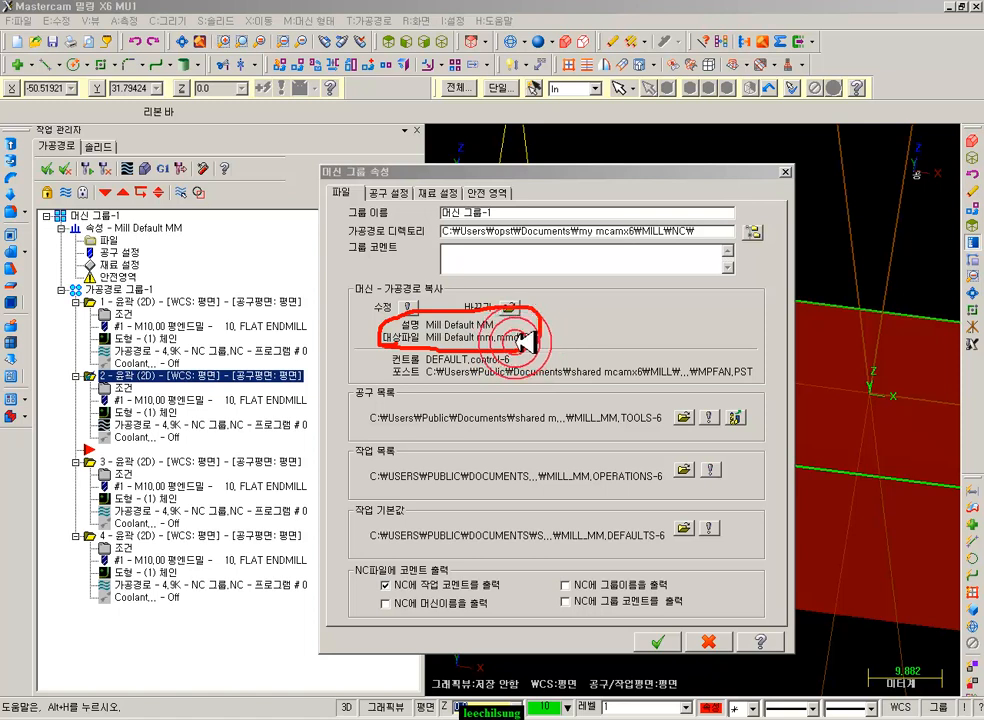
{"action": "left_click_drag", "start_coordinate": [387, 365], "coordinate": [440, 367]}
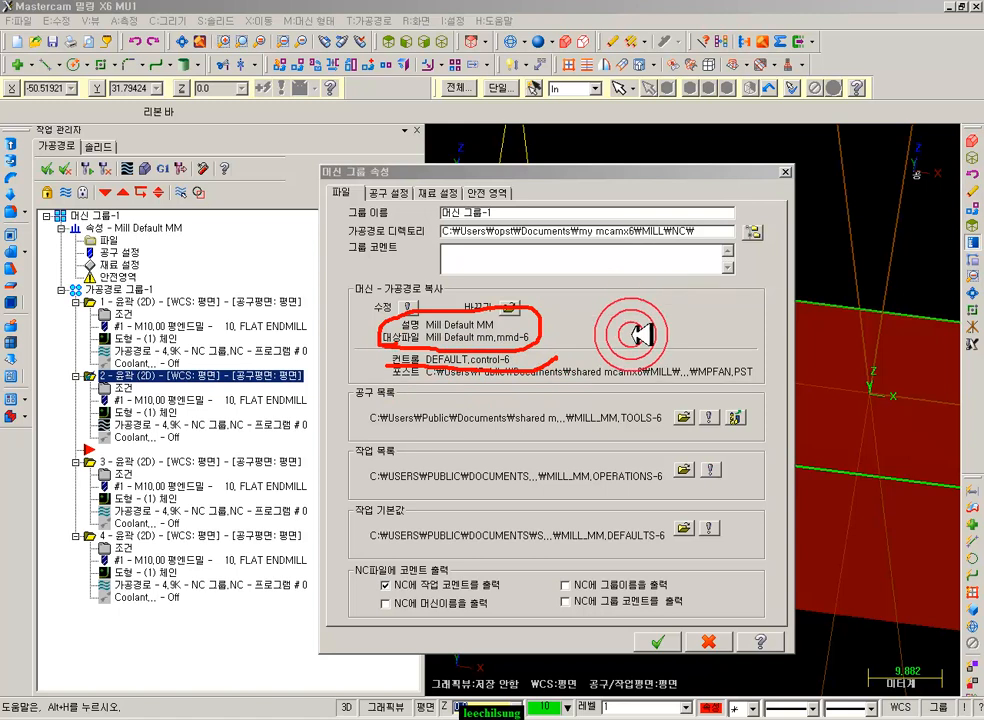
{"action": "left_click_drag", "start_coordinate": [386, 381], "coordinate": [557, 381]}
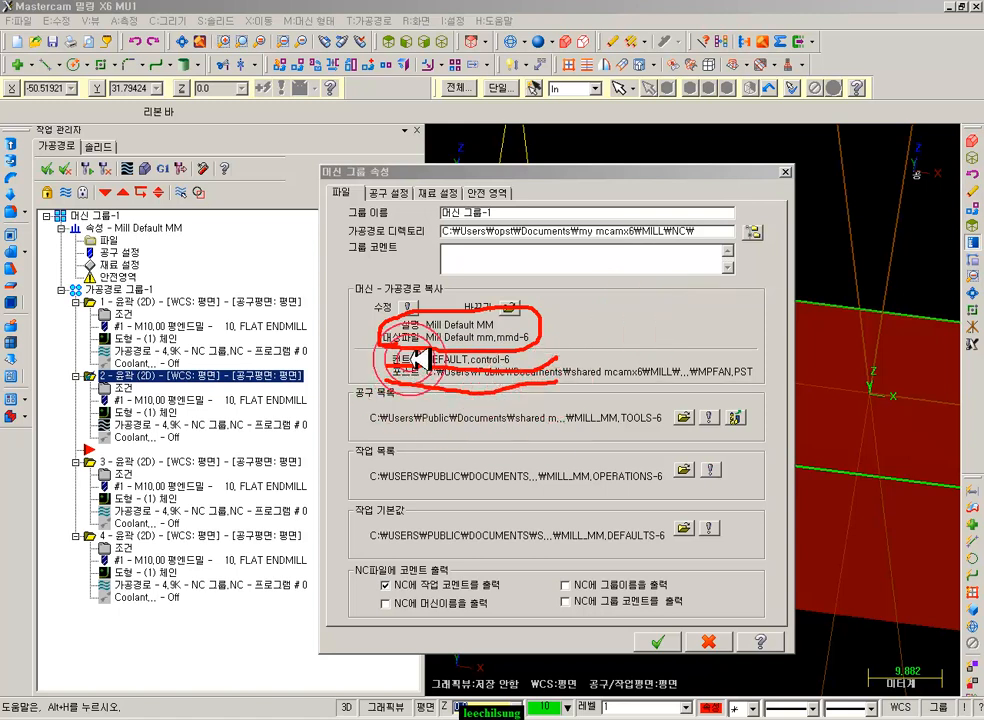
{"action": "mouse_move", "coordinate": [390, 294]}
{"action": "left_mouse_down"}
{"action": "mouse_move", "coordinate": [362, 369]}
{"action": "mouse_move", "coordinate": [571, 350]}
{"action": "left_mouse_up"}
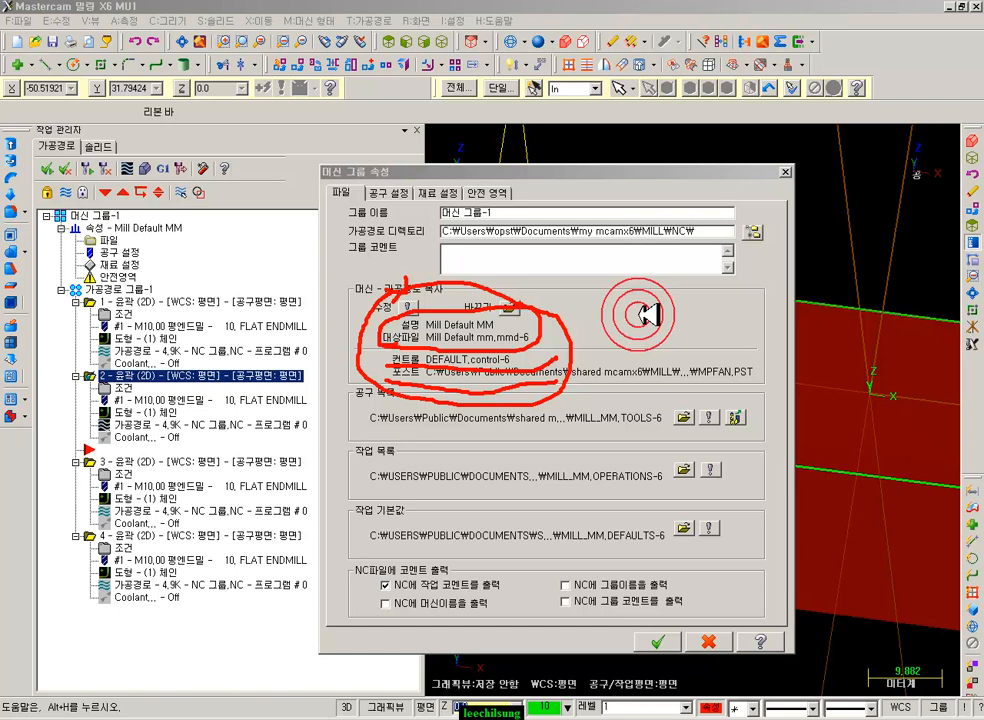
{"action": "mouse_move", "coordinate": [522, 229]}
{"action": "left_mouse_down"}
{"action": "mouse_move", "coordinate": [489, 230]}
{"action": "mouse_move", "coordinate": [445, 188]}
{"action": "mouse_move", "coordinate": [520, 216]}
{"action": "mouse_move", "coordinate": [520, 230]}
{"action": "left_mouse_up"}
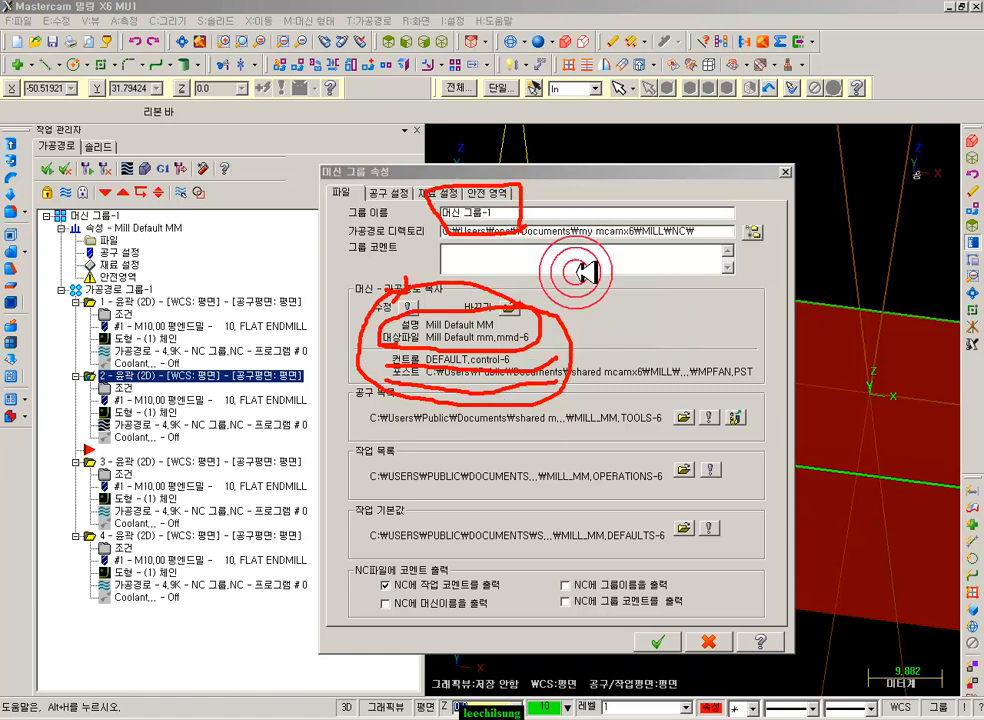
- Circle the tool library section in the machine group's file properties with the screen pen, clear the markings and cancel the properties
{"action": "mouse_move", "coordinate": [345, 436]}
{"action": "left_mouse_down"}
{"action": "mouse_move", "coordinate": [735, 434]}
{"action": "mouse_move", "coordinate": [570, 380]}
{"action": "mouse_move", "coordinate": [340, 373]}
{"action": "mouse_move", "coordinate": [330, 417]}
{"action": "mouse_move", "coordinate": [345, 436]}
{"action": "left_mouse_up"}
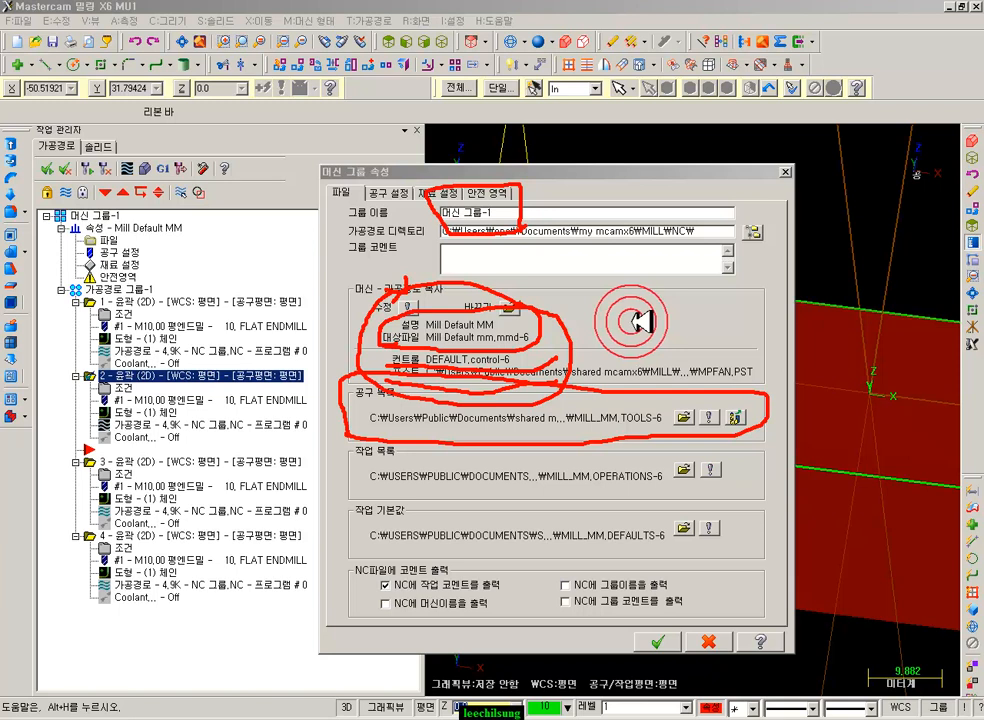
{"action": "mouse_move", "coordinate": [398, 434]}
{"action": "left_mouse_down"}
{"action": "mouse_move", "coordinate": [345, 398]}
{"action": "mouse_move", "coordinate": [409, 396]}
{"action": "left_mouse_up"}
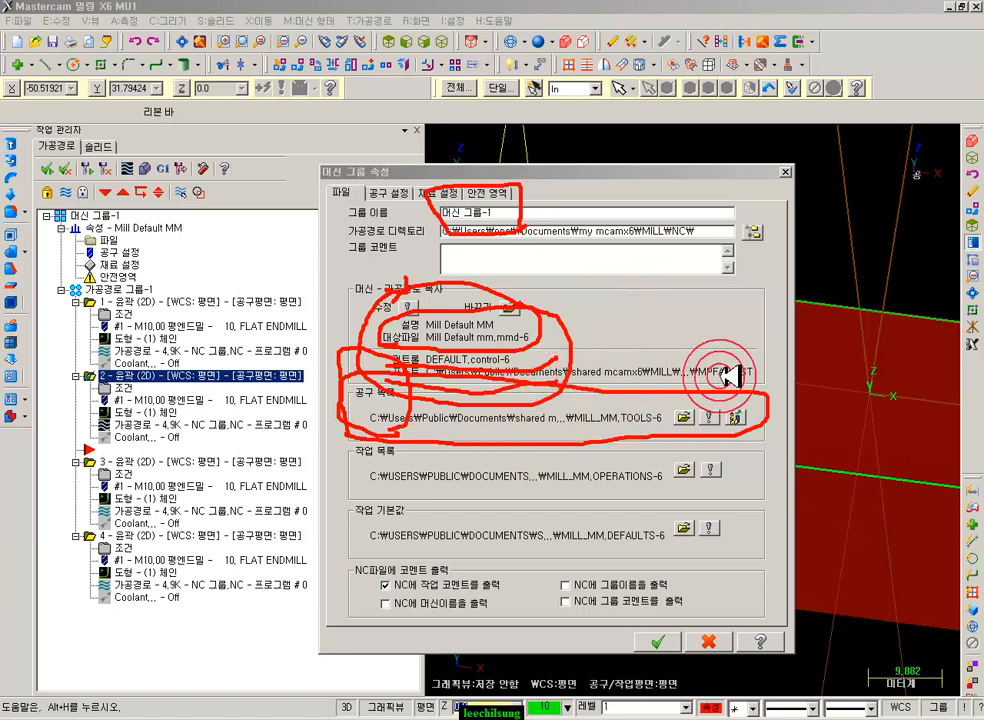
{"action": "right_click", "coordinate": [697, 312]}
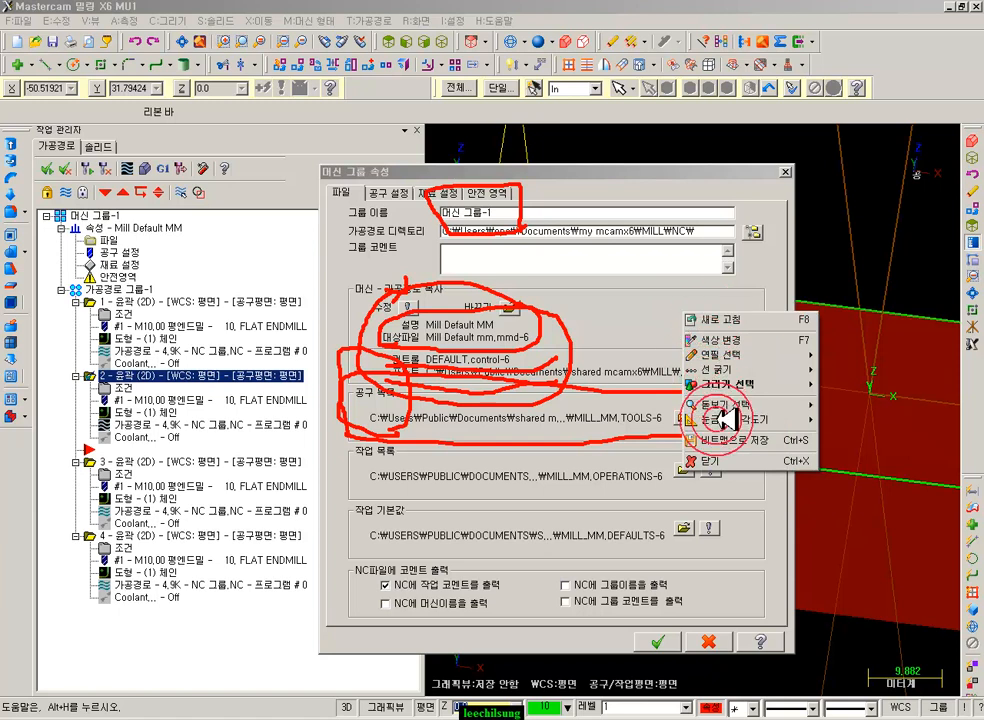
{"action": "left_click", "coordinate": [717, 460]}
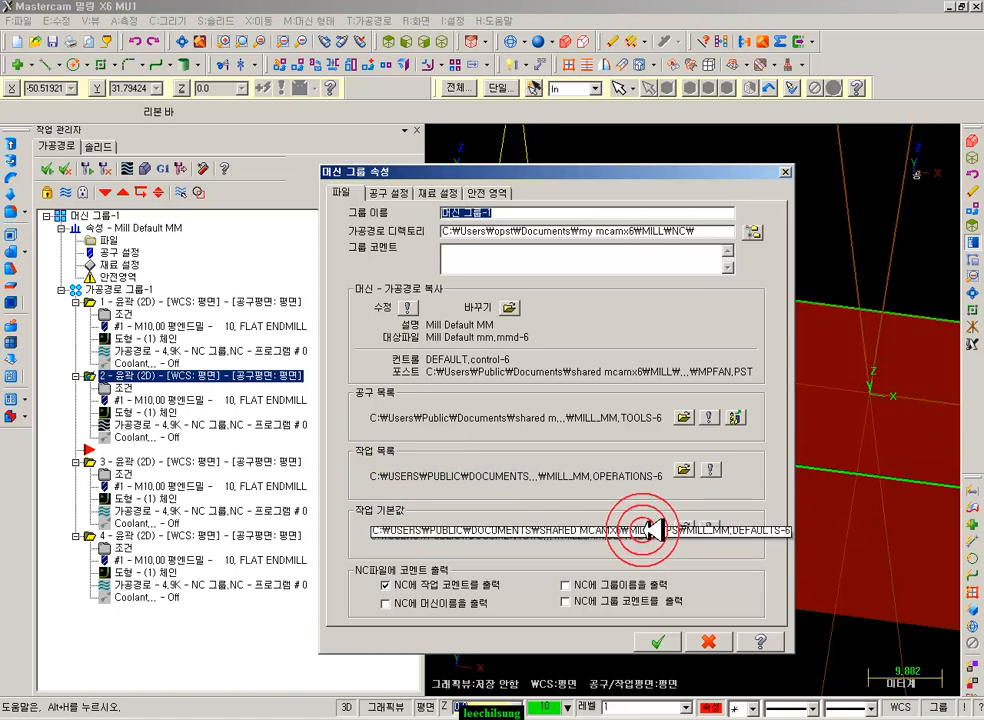
{"action": "left_click", "coordinate": [708, 641]}
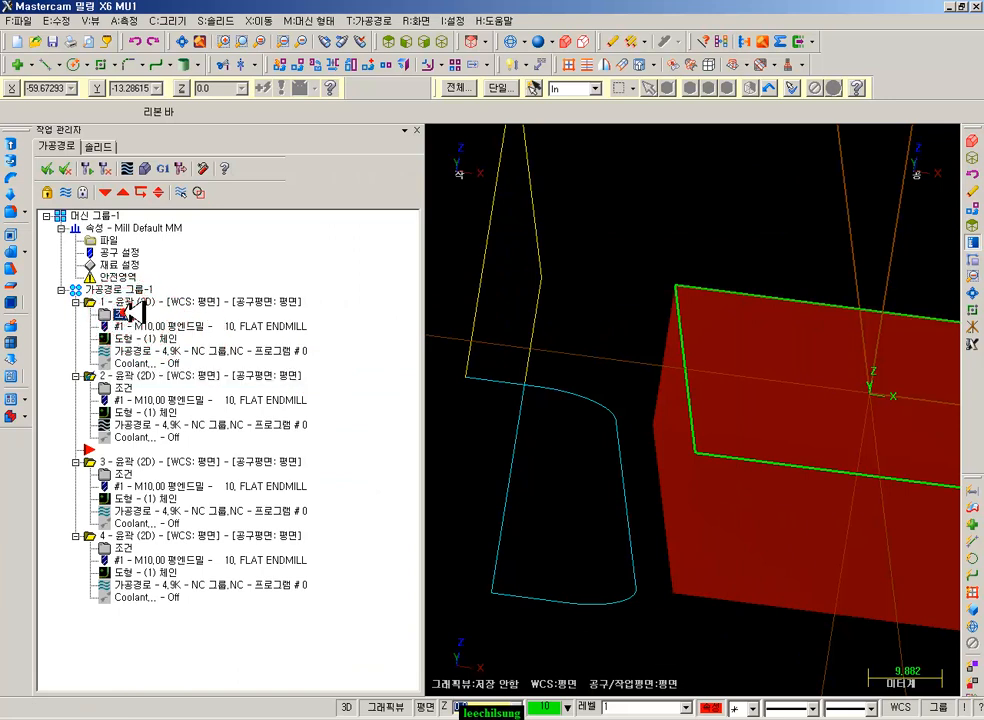
- Try setting the lead-in line length and arc radius of contour operation 1 to 60% and discard the parameter changes
{"action": "left_click", "coordinate": [120, 313]}
{"action": "left_click", "coordinate": [361, 146]}
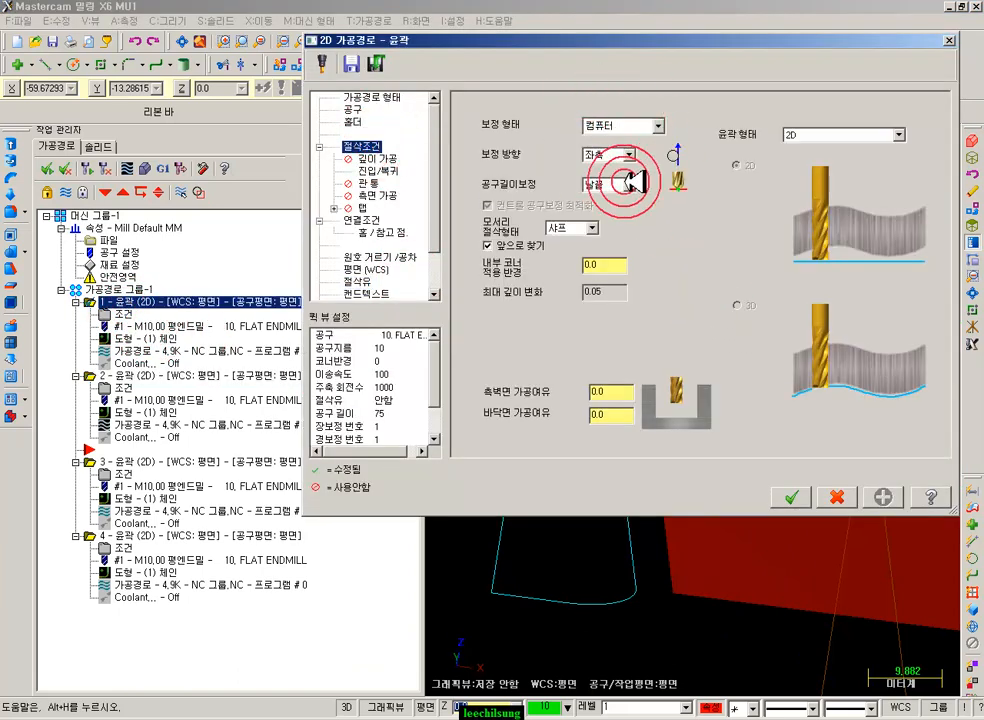
{"action": "left_click", "coordinate": [392, 171]}
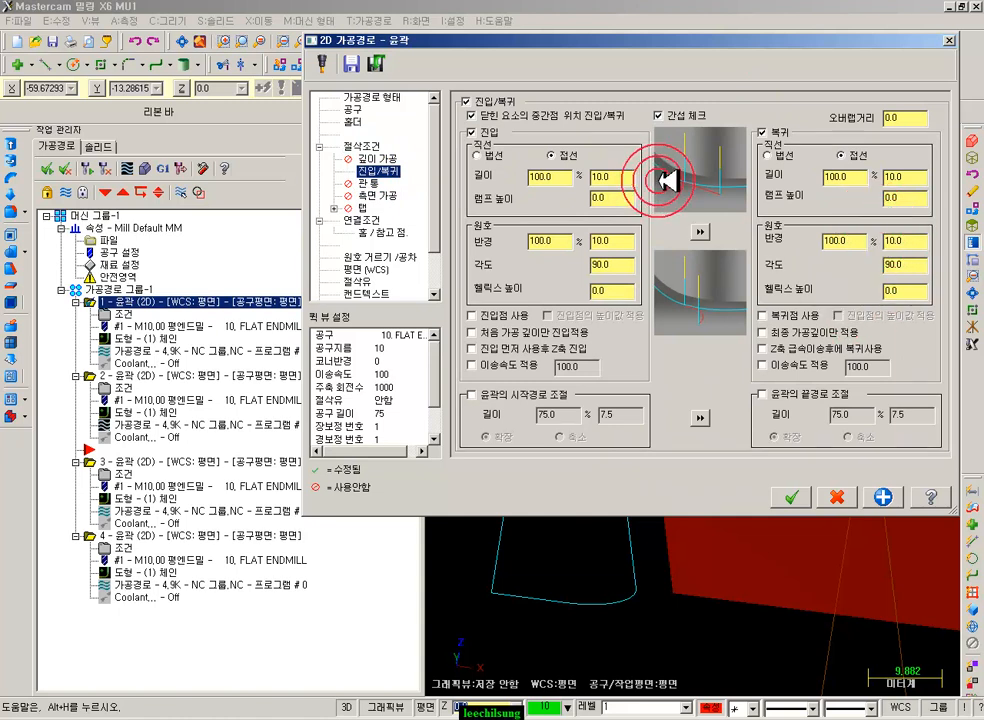
{"action": "left_click", "coordinate": [563, 177]}
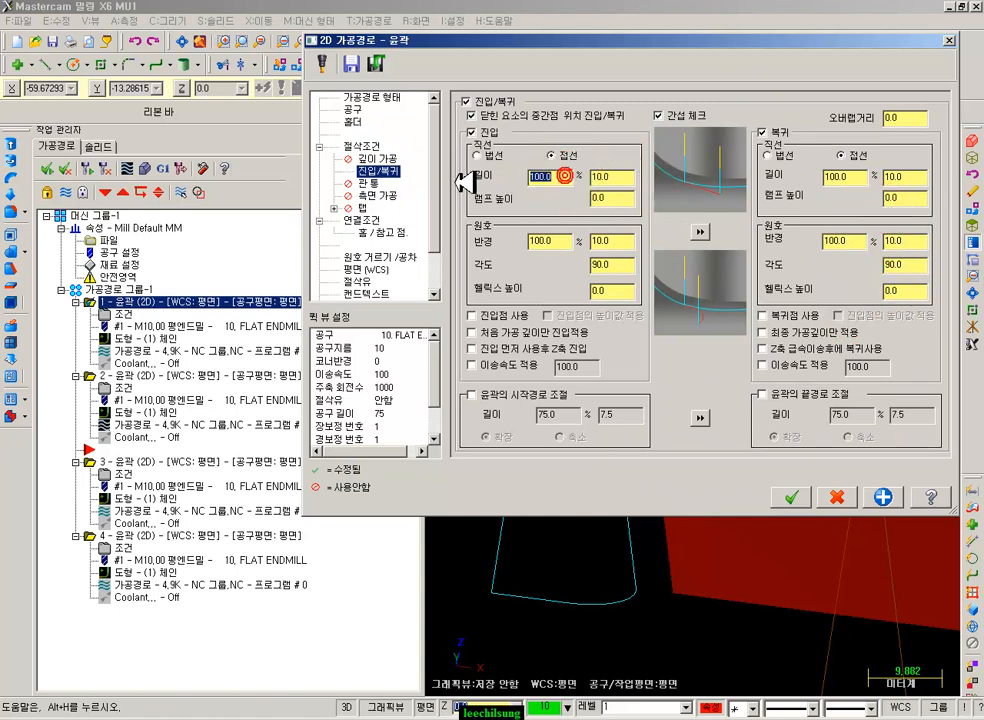
{"action": "type", "text": "6060"}
{"action": "left_click", "coordinate": [610, 247]}
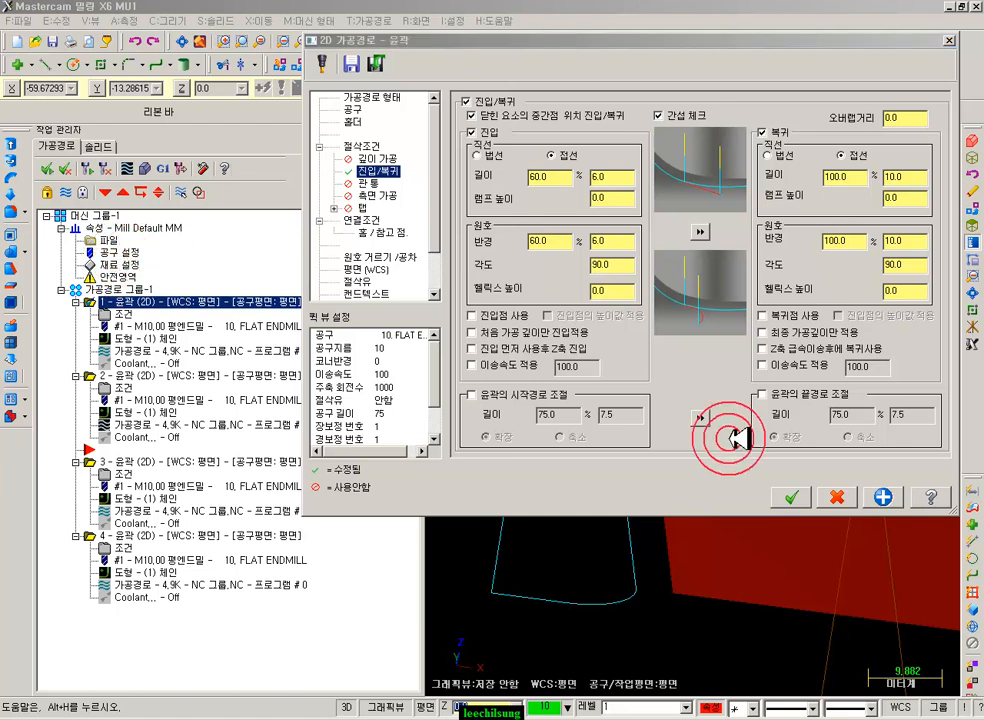
{"action": "left_click", "coordinate": [830, 492]}
- Reopen the file properties of the machine group
{"action": "left_click", "coordinate": [114, 238]}
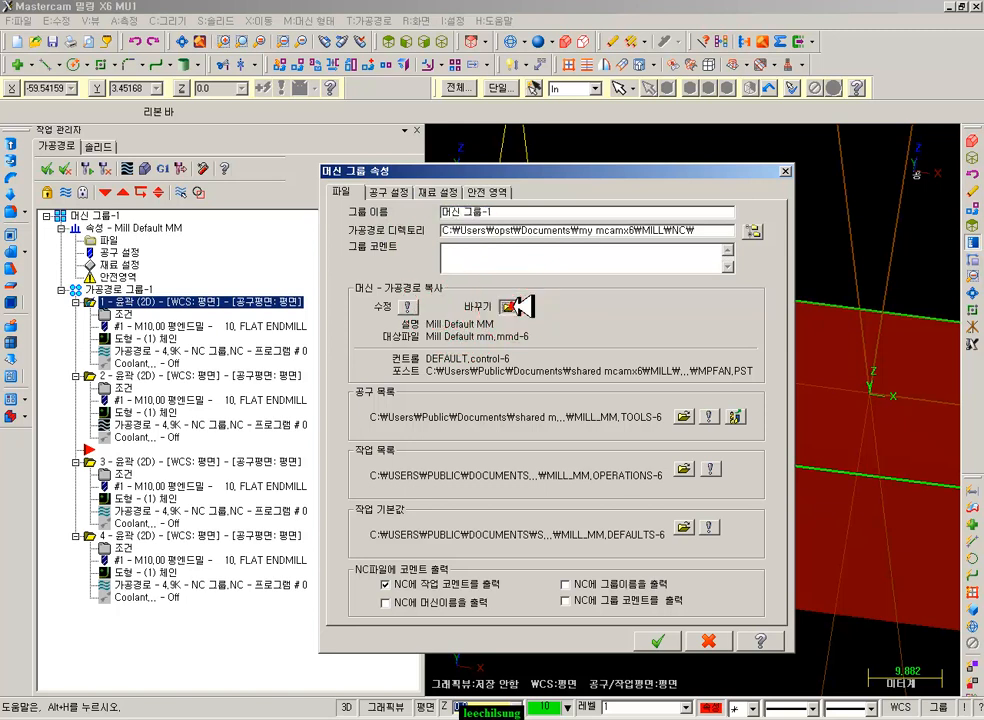
- Browse the replacement machine definition files in the CNC_MACHINES folder and select MILL DEFAULT MM.MMD-6
{"action": "left_click", "coordinate": [512, 307]}
{"action": "left_click_drag", "start_coordinate": [676, 170], "coordinate": [681, 11]}
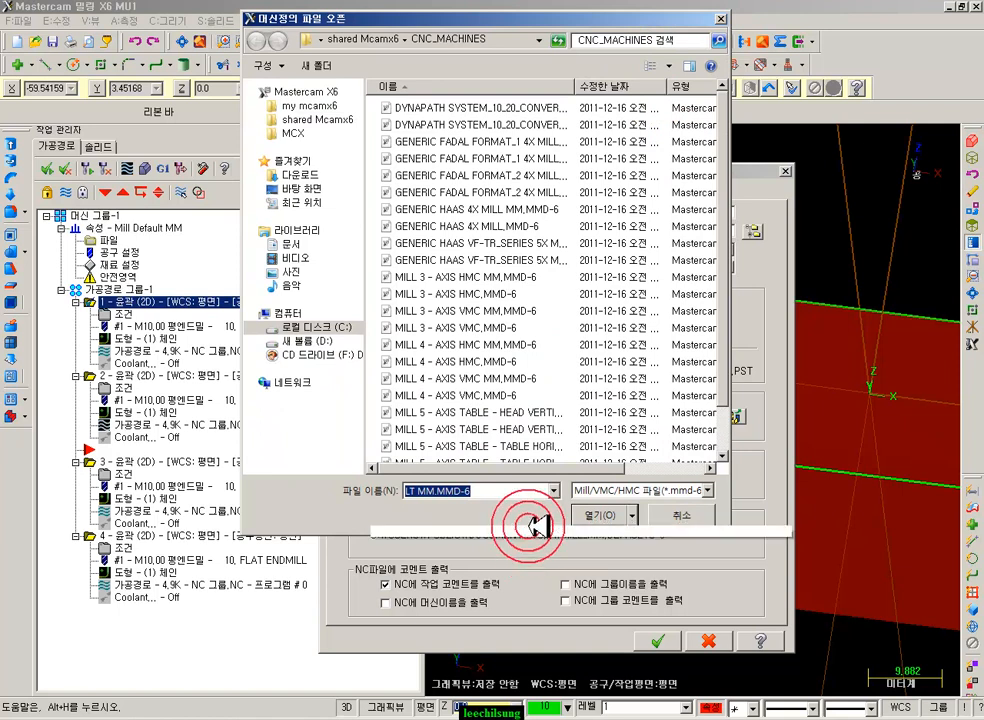
{"action": "double_click", "coordinate": [357, 532]}
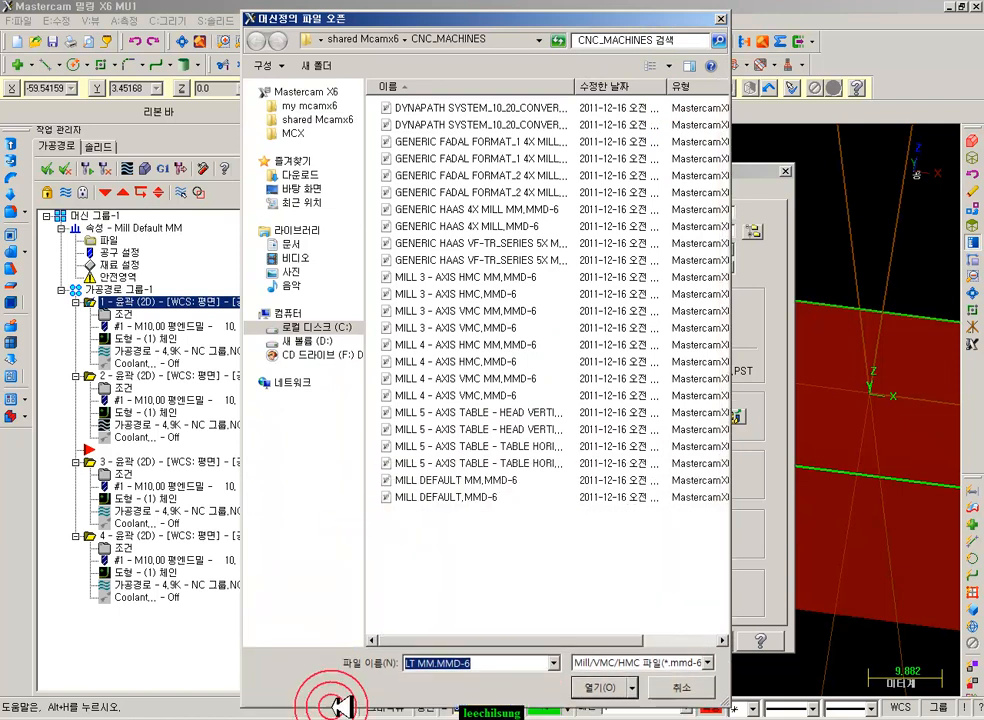
{"action": "left_click", "coordinate": [452, 362]}
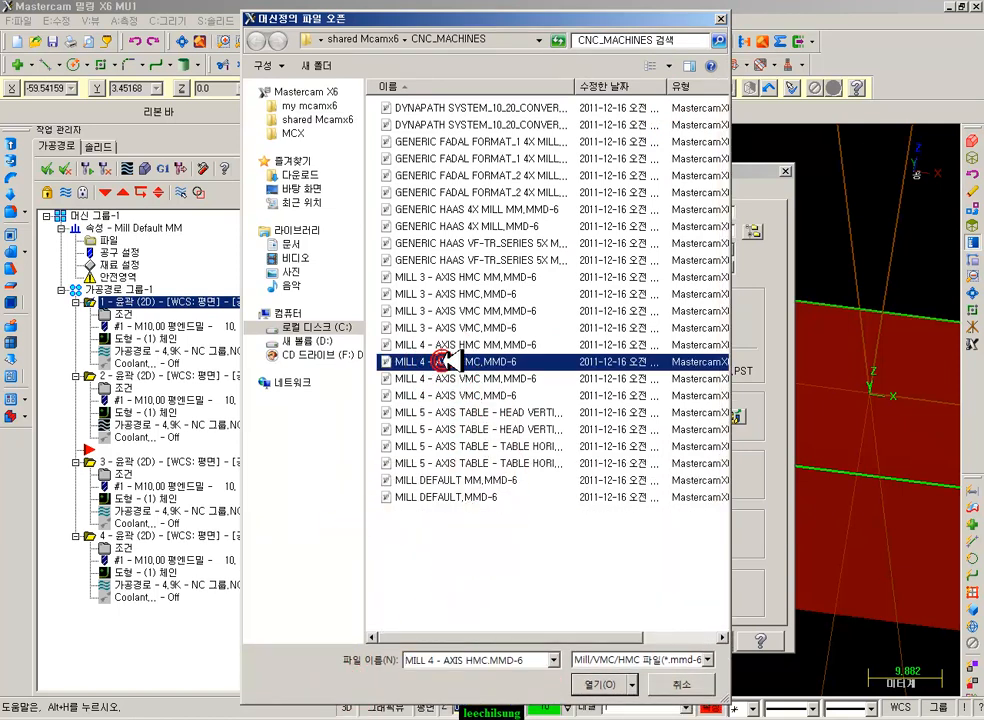
{"action": "left_click", "coordinate": [485, 481]}
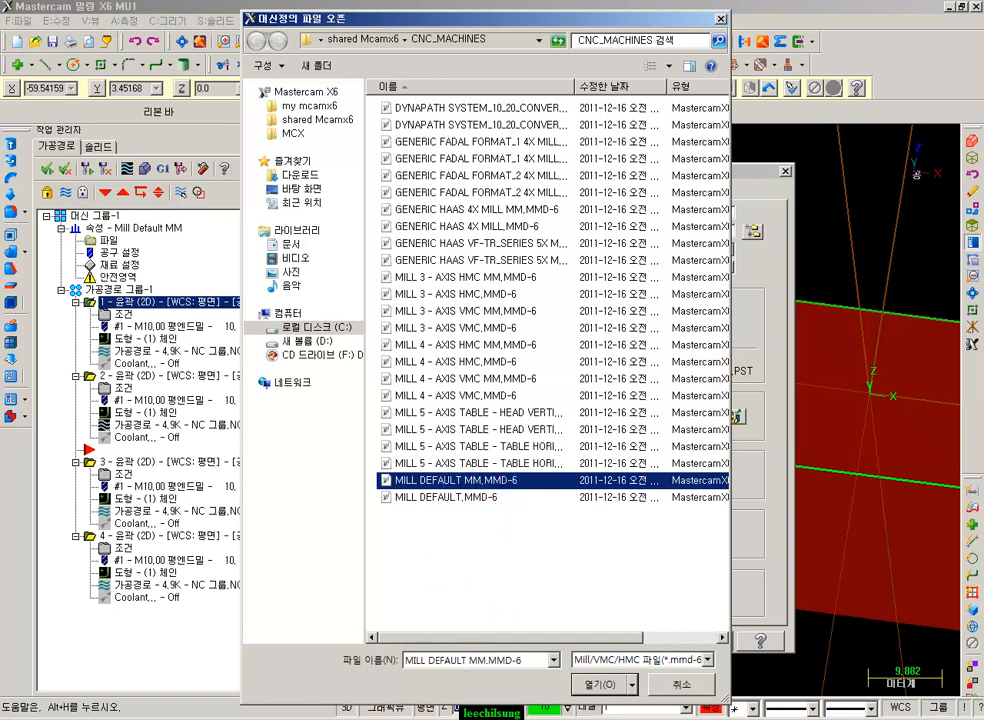
- Compare the metric and inch machine definition files, including the 4-axis HMC and VMC variants, and close the file browser without replacing the definition
{"action": "left_click", "coordinate": [186, 712]}
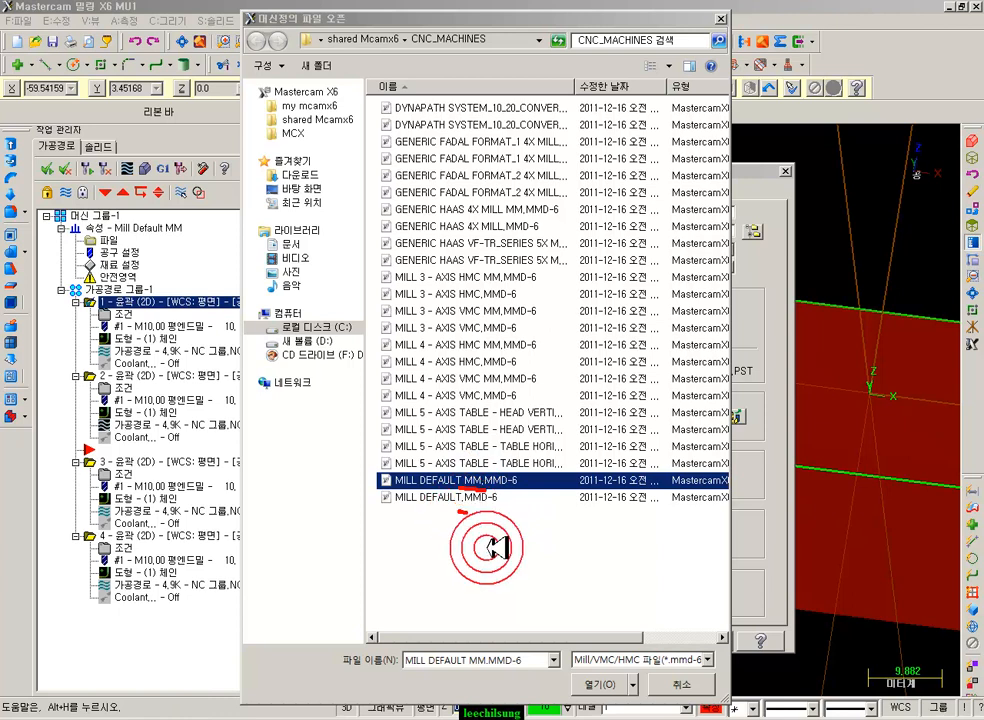
{"action": "mouse_move", "coordinate": [415, 524]}
{"action": "left_mouse_down"}
{"action": "mouse_move", "coordinate": [391, 500]}
{"action": "mouse_move", "coordinate": [386, 468]}
{"action": "mouse_move", "coordinate": [510, 463]}
{"action": "mouse_move", "coordinate": [553, 501]}
{"action": "mouse_move", "coordinate": [450, 527]}
{"action": "left_mouse_up"}
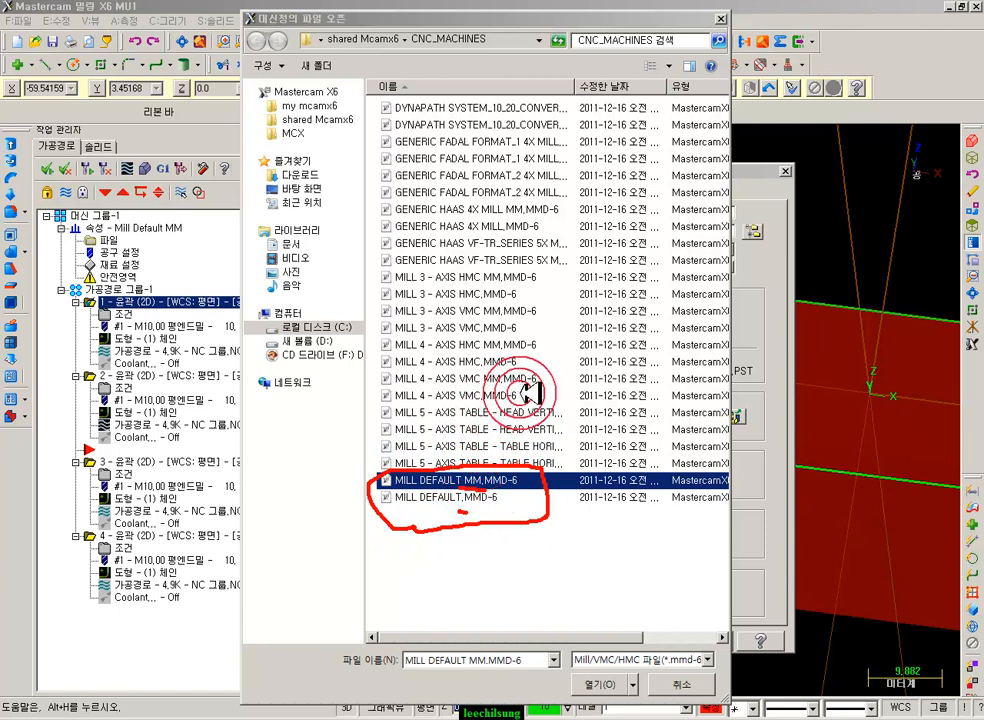
{"action": "mouse_move", "coordinate": [551, 373]}
{"action": "left_mouse_down"}
{"action": "mouse_move", "coordinate": [437, 371]}
{"action": "mouse_move", "coordinate": [382, 397]}
{"action": "mouse_move", "coordinate": [530, 401]}
{"action": "mouse_move", "coordinate": [560, 391]}
{"action": "left_mouse_up"}
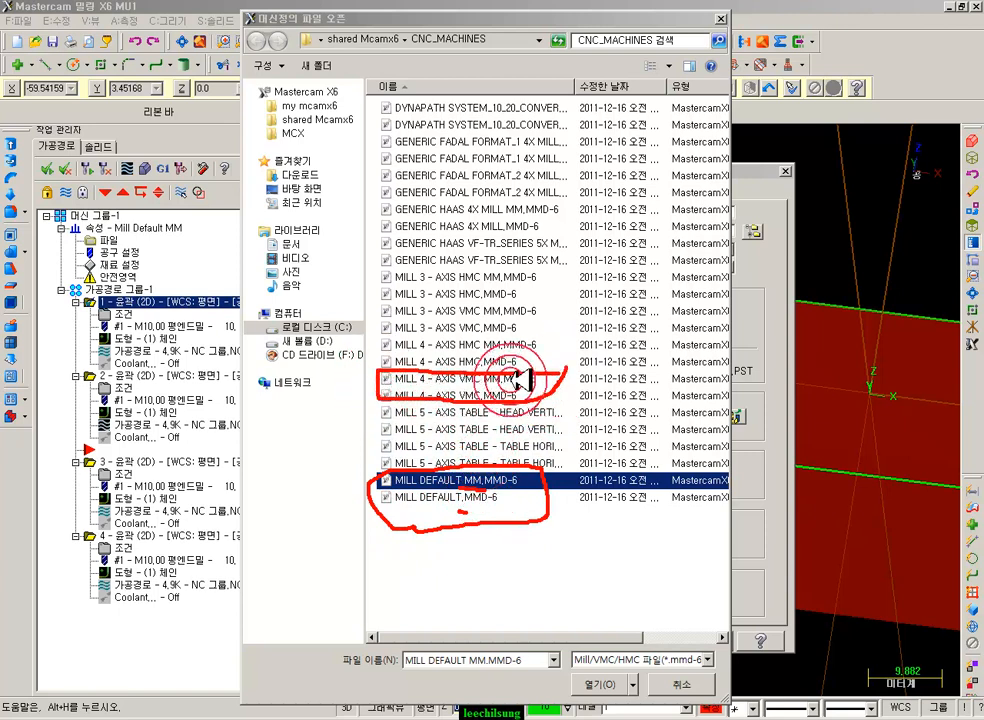
{"action": "mouse_move", "coordinate": [466, 330]}
{"action": "left_mouse_down"}
{"action": "mouse_move", "coordinate": [384, 346]}
{"action": "mouse_move", "coordinate": [400, 360]}
{"action": "mouse_move", "coordinate": [577, 350]}
{"action": "left_mouse_up"}
{"action": "mouse_move", "coordinate": [494, 481]}
{"action": "left_mouse_down"}
{"action": "mouse_move", "coordinate": [629, 587]}
{"action": "mouse_move", "coordinate": [738, 576]}
{"action": "left_mouse_up"}
{"action": "left_click_drag", "start_coordinate": [457, 506], "coordinate": [468, 579]}
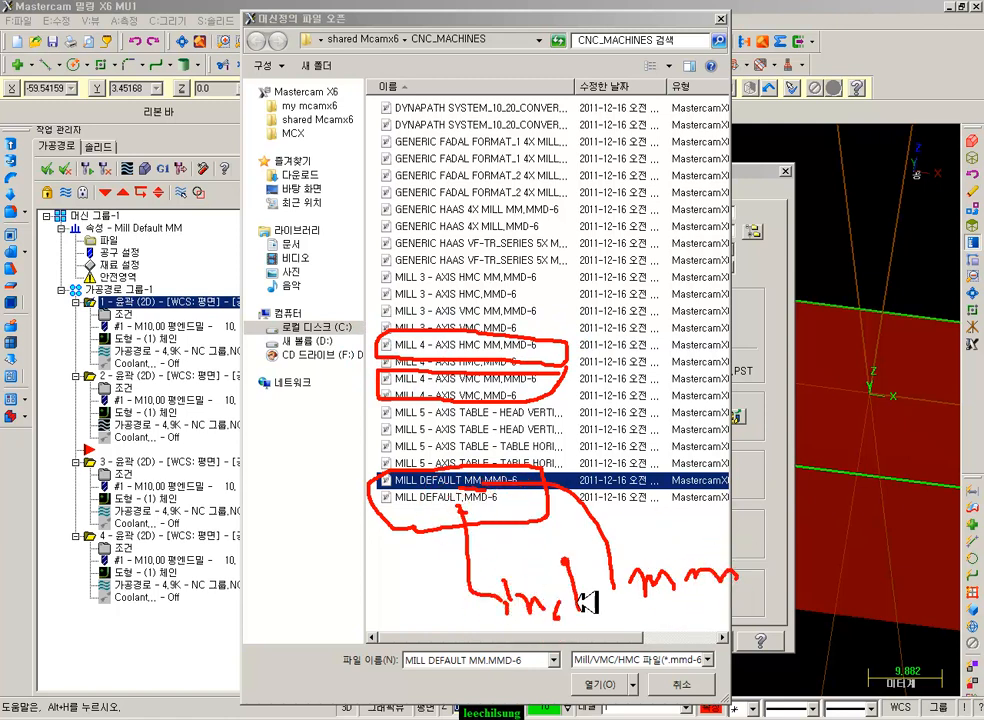
{"action": "mouse_move", "coordinate": [459, 577]}
{"action": "left_mouse_down"}
{"action": "mouse_move", "coordinate": [602, 574]}
{"action": "mouse_move", "coordinate": [609, 617]}
{"action": "left_mouse_up"}
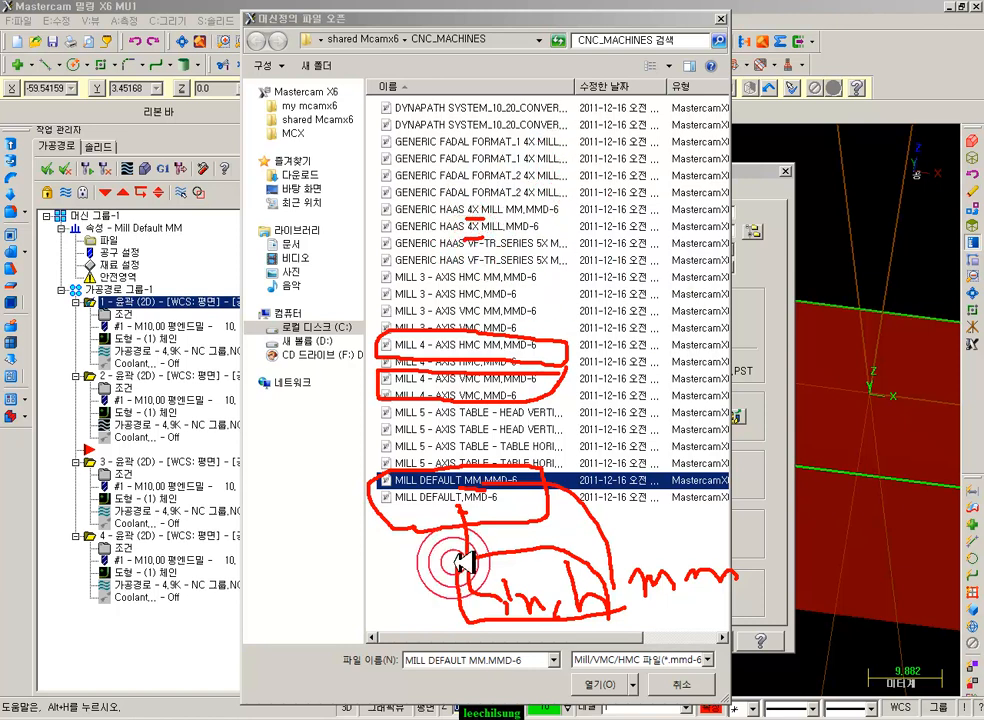
{"action": "right_click", "coordinate": [427, 592]}
{"action": "left_click", "coordinate": [453, 584]}
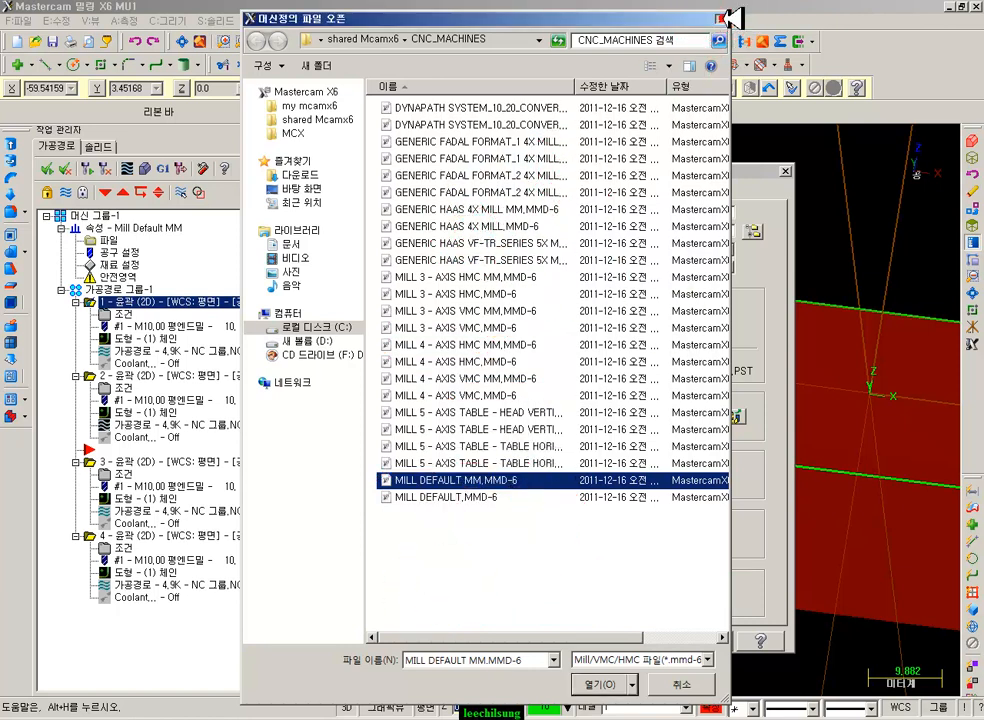
{"action": "left_click", "coordinate": [721, 18]}
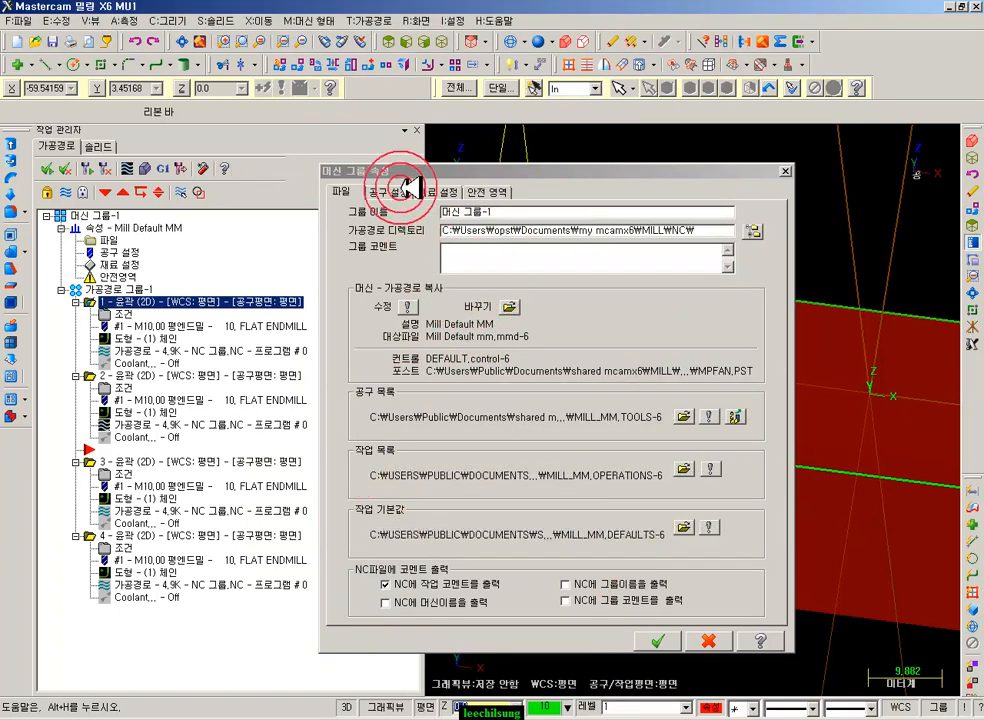
- Switch to Adobe Acrobat Reader and find the tool settings section on page 121 of the Mastercam textbook
{"action": "left_click", "coordinate": [193, 717]}
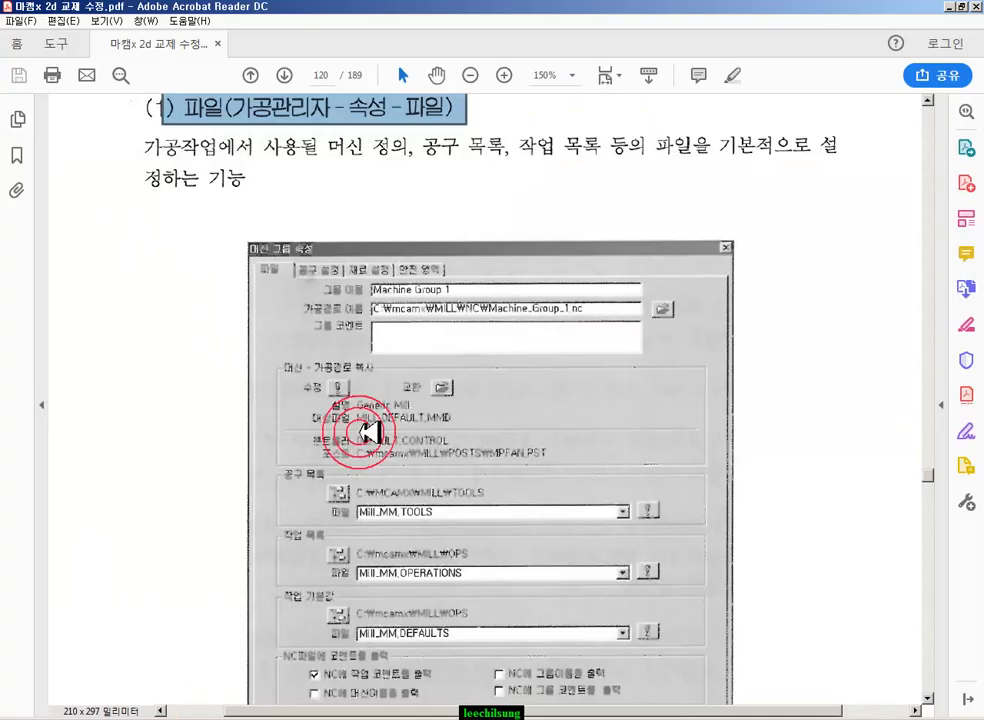
{"action": "scroll", "coordinate": [384, 410], "scroll_direction": "down", "scroll_amount": 3}
{"action": "scroll", "coordinate": [388, 410], "scroll_direction": "down", "scroll_amount": 10}
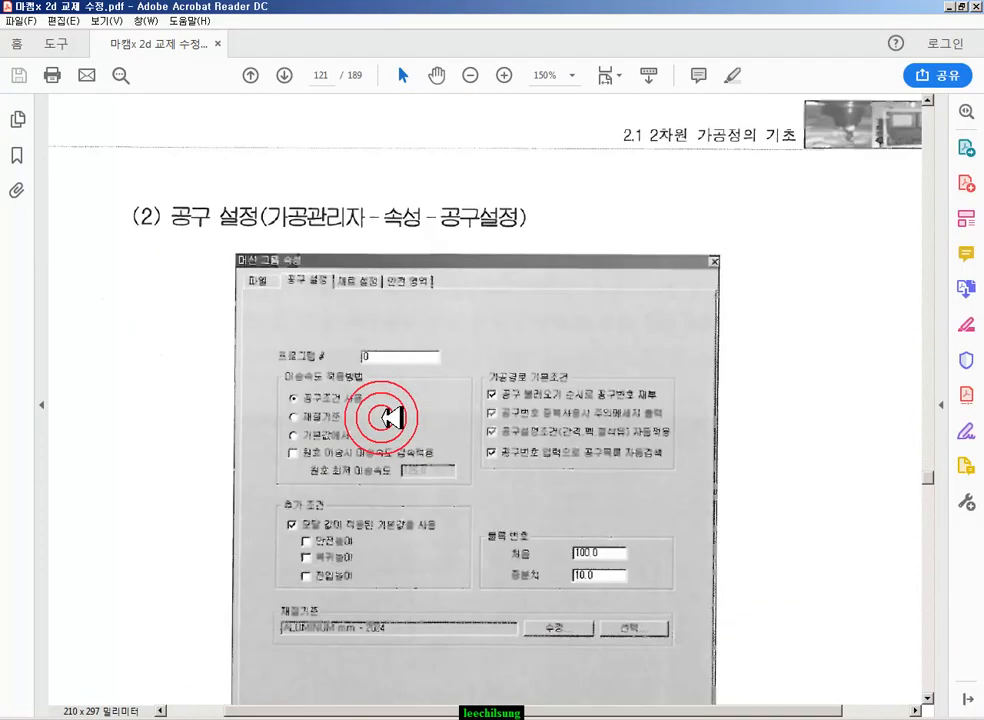
{"action": "left_click_drag", "start_coordinate": [270, 206], "coordinate": [335, 270]}
- Switch back to Mastercam, view the machine group's tool settings, and cancel the properties dialog
{"action": "left_click", "coordinate": [288, 717]}
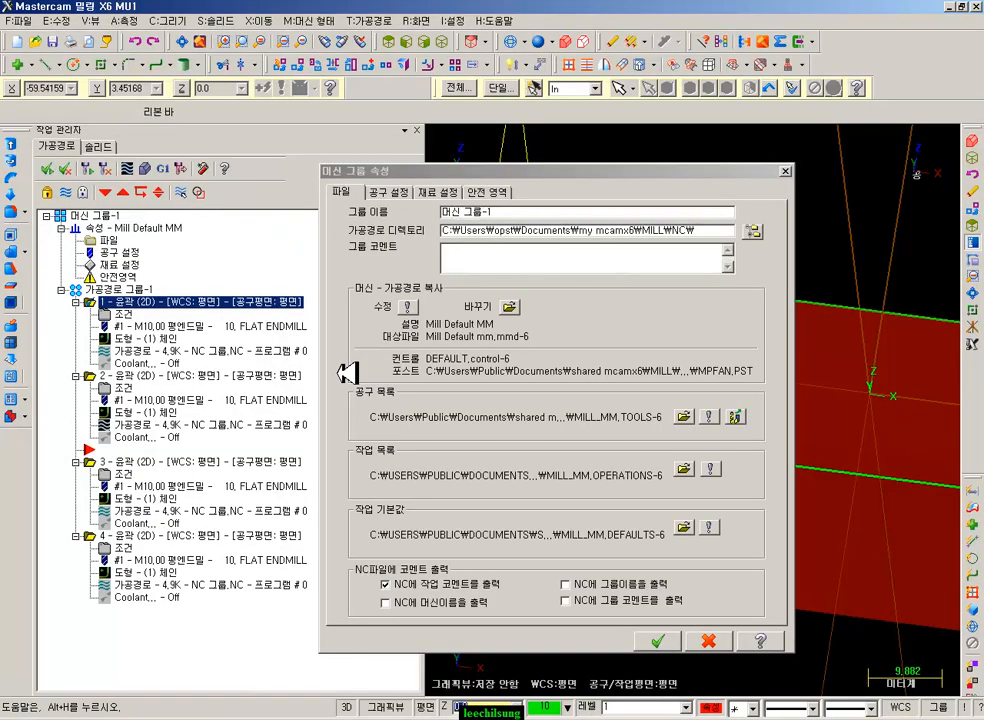
{"action": "left_click", "coordinate": [397, 190]}
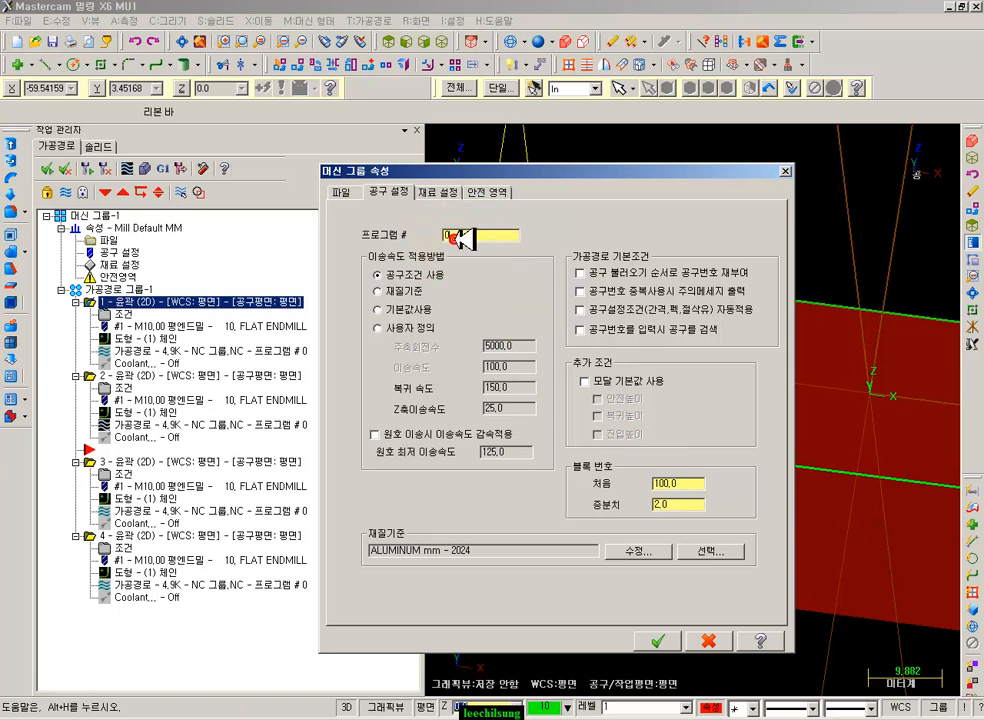
{"action": "left_click", "coordinate": [712, 640]}
- Post-process the operations of toolpath group 가공경로 그룹-1 to the NC file NC 그룹.NC
{"action": "left_click", "coordinate": [105, 343]}
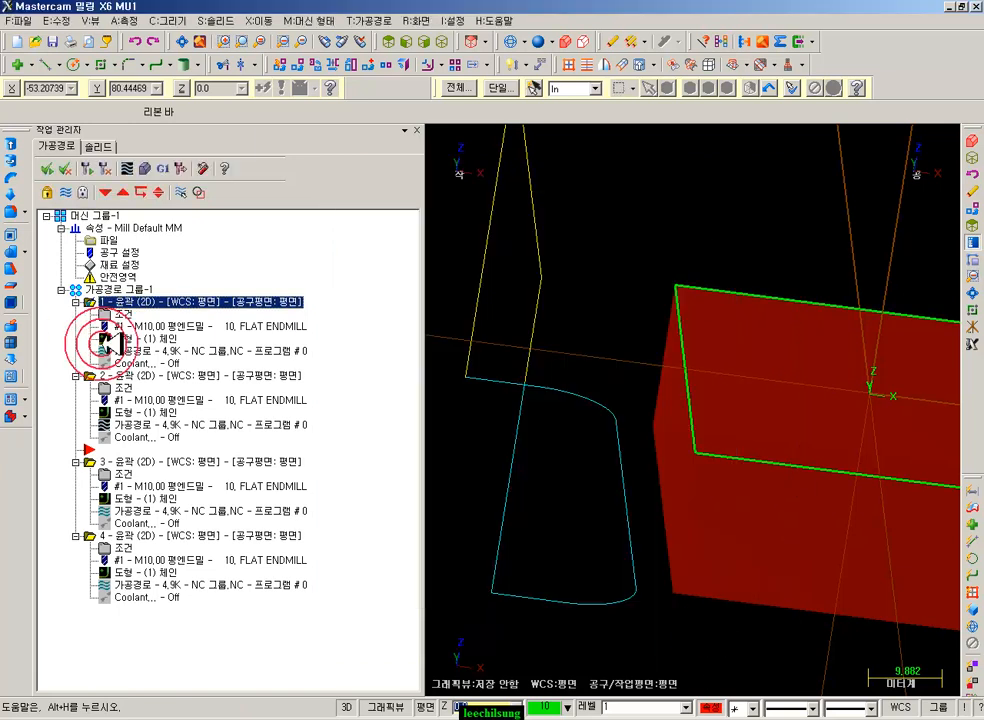
{"action": "left_click", "coordinate": [128, 289]}
{"action": "left_click", "coordinate": [161, 170]}
{"action": "left_click", "coordinate": [578, 430]}
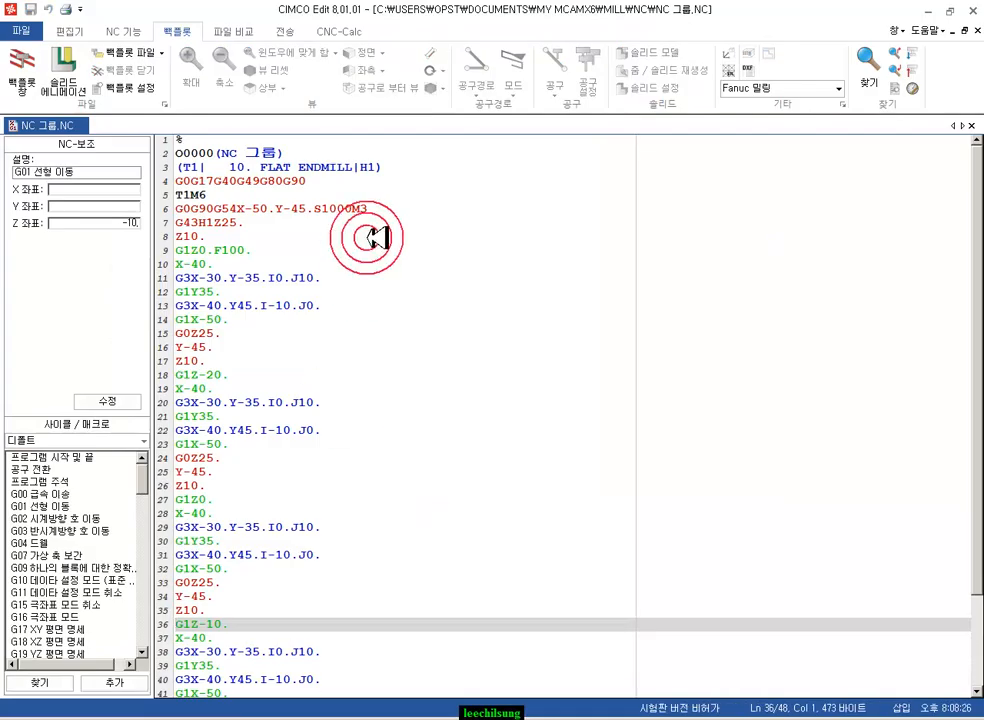
- Enlarge the NC code in CIMCO Edit and examine the program number line at its start
{"action": "left_click", "coordinate": [374, 219]}
{"action": "scroll", "coordinate": [383, 223], "scroll_direction": "up", "scroll_amount": 2, "text": "ctrl"}
{"action": "scroll", "coordinate": [375, 222], "scroll_direction": "up", "scroll_amount": 4, "text": "ctrl"}
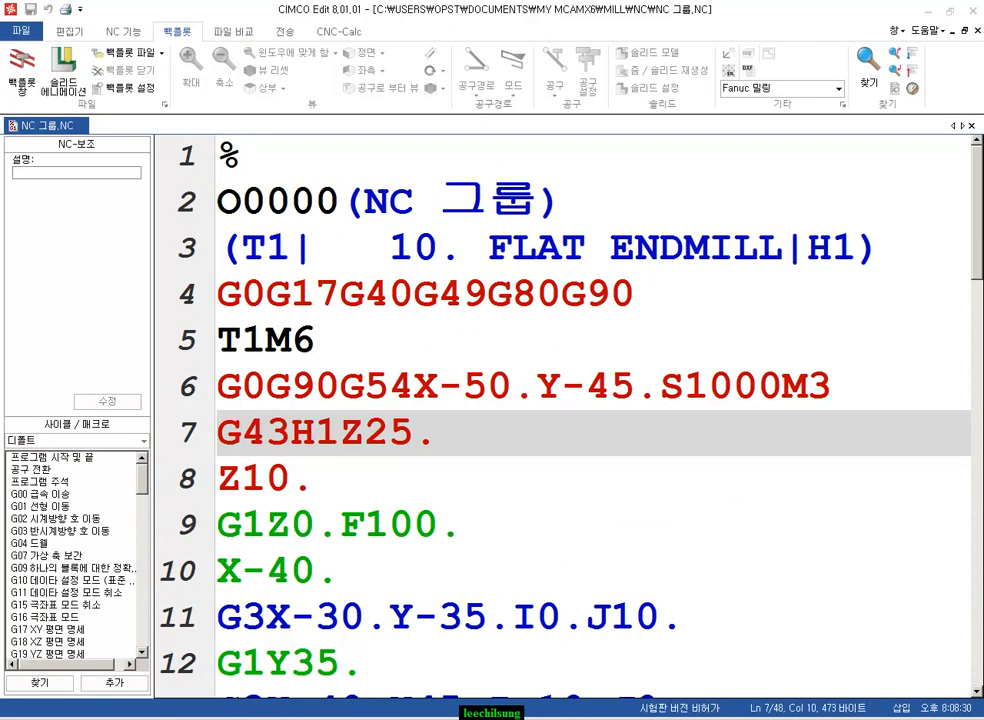
{"action": "mouse_move", "coordinate": [250, 180]}
{"action": "left_mouse_down"}
{"action": "mouse_move", "coordinate": [228, 204]}
{"action": "mouse_move", "coordinate": [567, 213]}
{"action": "mouse_move", "coordinate": [560, 165]}
{"action": "mouse_move", "coordinate": [263, 176]}
{"action": "mouse_move", "coordinate": [193, 193]}
{"action": "left_mouse_up"}
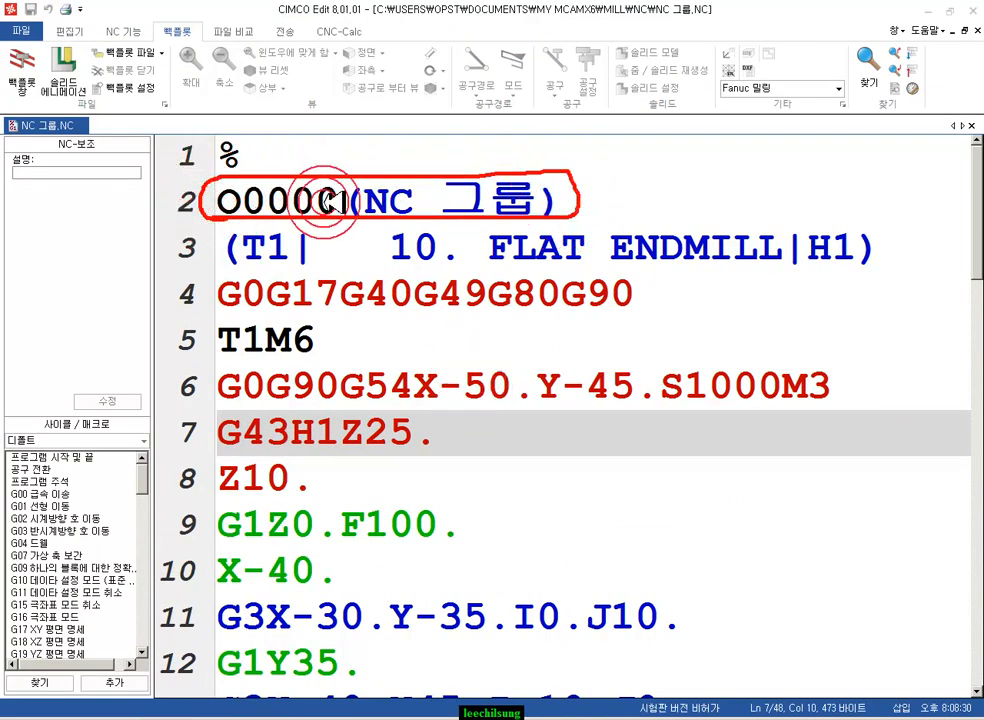
{"action": "right_click", "coordinate": [643, 280]}
{"action": "left_click", "coordinate": [698, 430]}
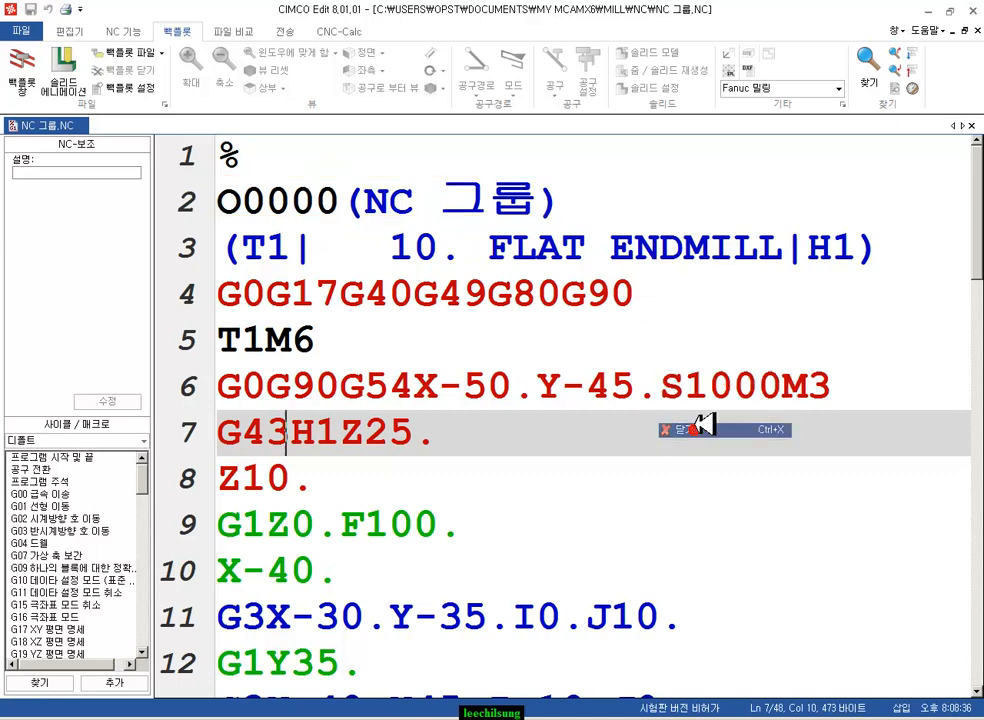
- Switch to Mastercam and set the program number to 7777 in the machine group's tool settings
{"action": "left_click", "coordinate": [213, 712]}
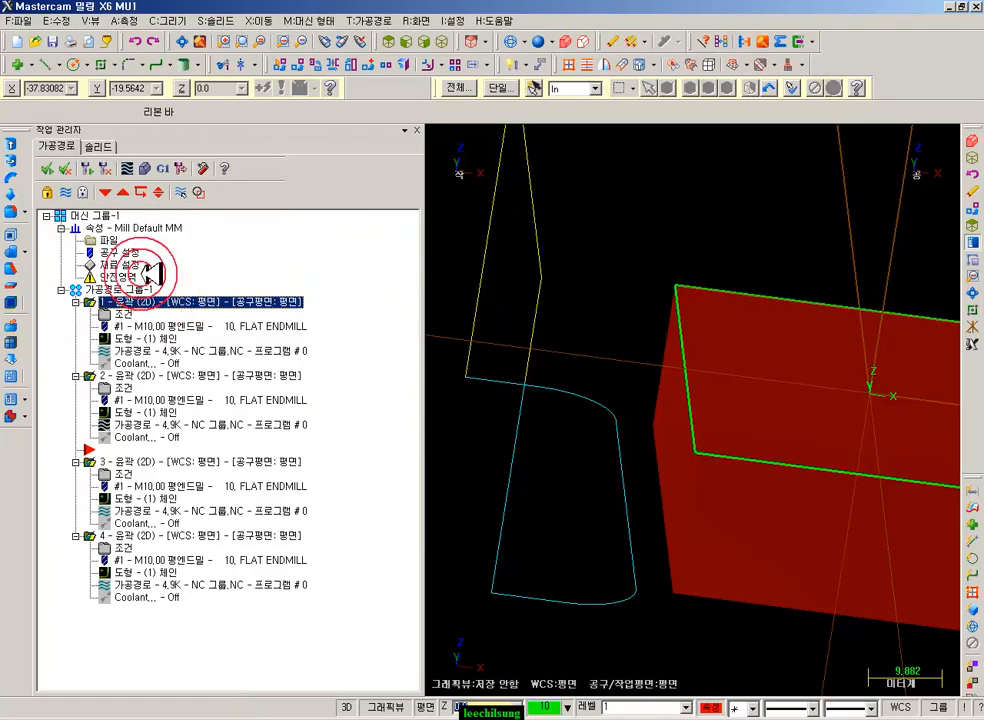
{"action": "left_click", "coordinate": [106, 241]}
{"action": "left_click", "coordinate": [392, 190]}
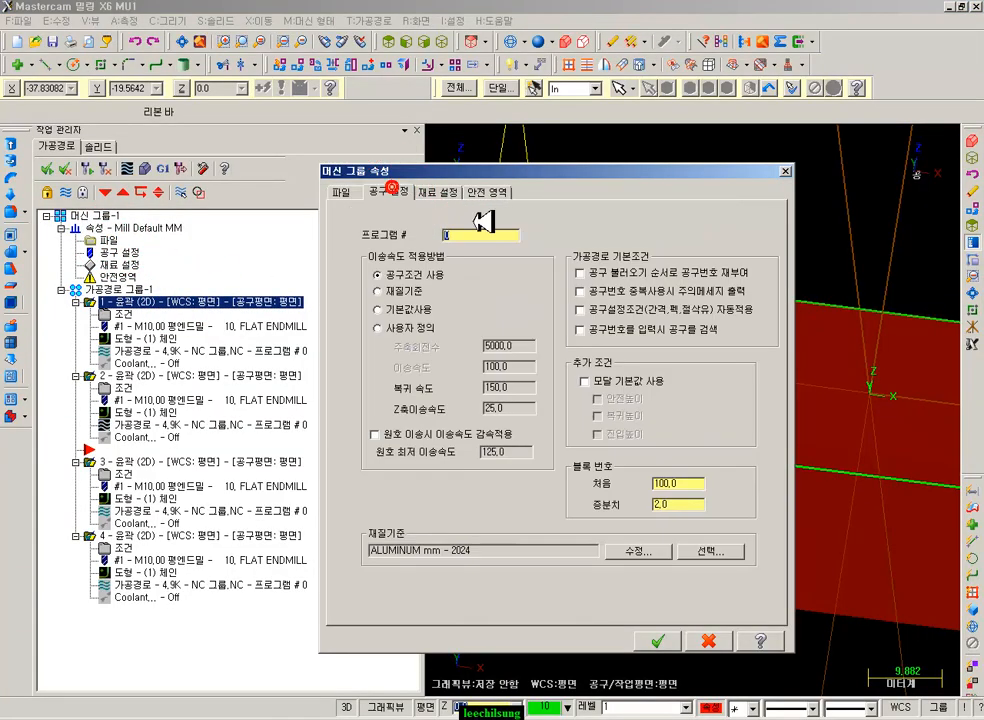
{"action": "type", "text": "7"}
{"action": "left_click", "coordinate": [398, 236]}
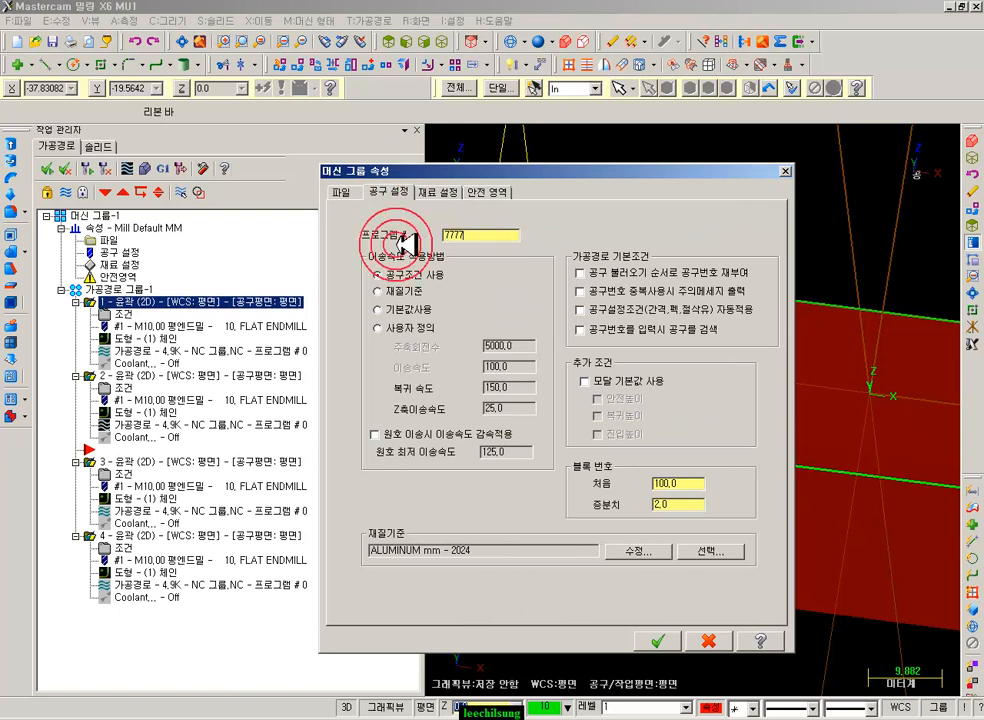
{"action": "left_click", "coordinate": [490, 230]}
{"action": "left_click", "coordinate": [657, 641]}
- Post-process the toolpath group again, overwriting NC 그룹.NC, and reload the changed file in CIMCO Edit
{"action": "left_click", "coordinate": [121, 201]}
{"action": "left_click", "coordinate": [146, 170]}
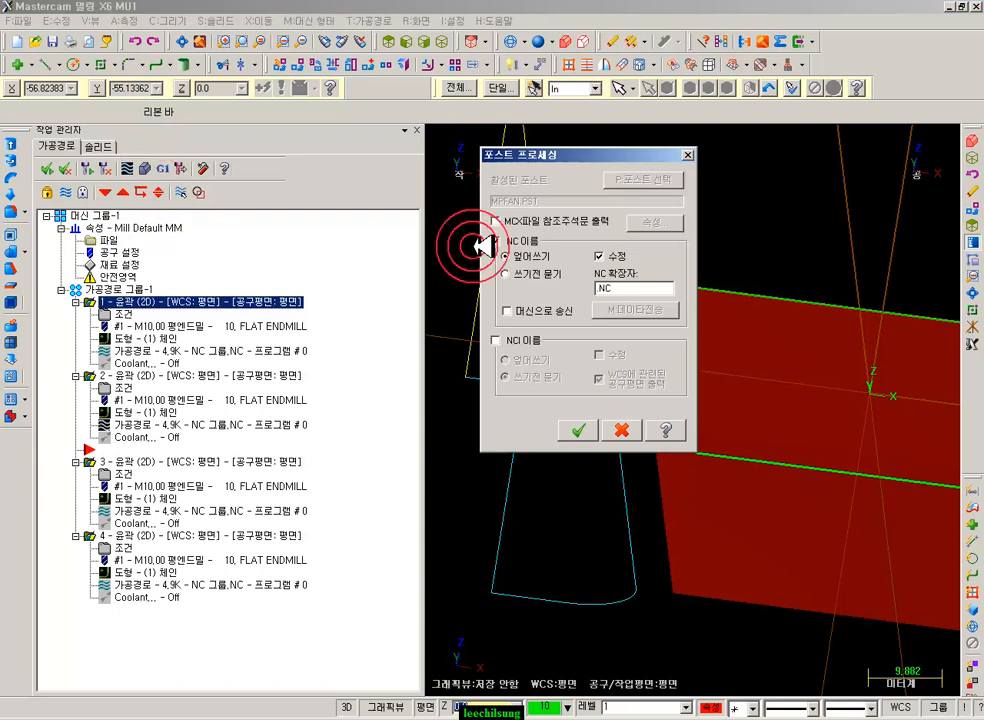
{"action": "left_click", "coordinate": [578, 428]}
{"action": "left_click", "coordinate": [573, 362]}
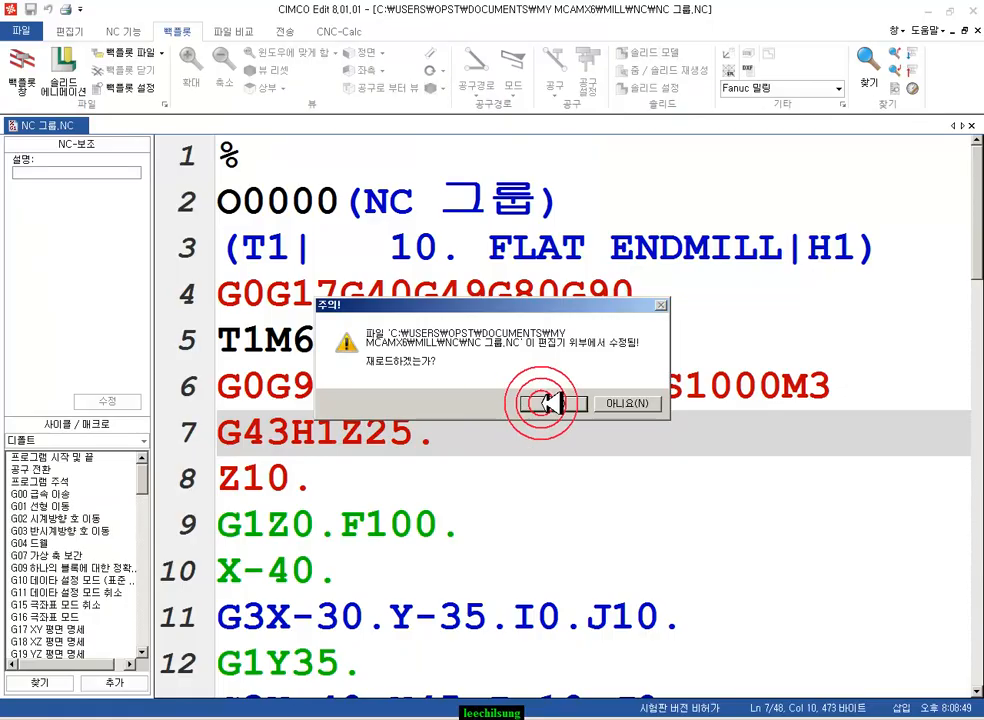
{"action": "left_click", "coordinate": [543, 403]}
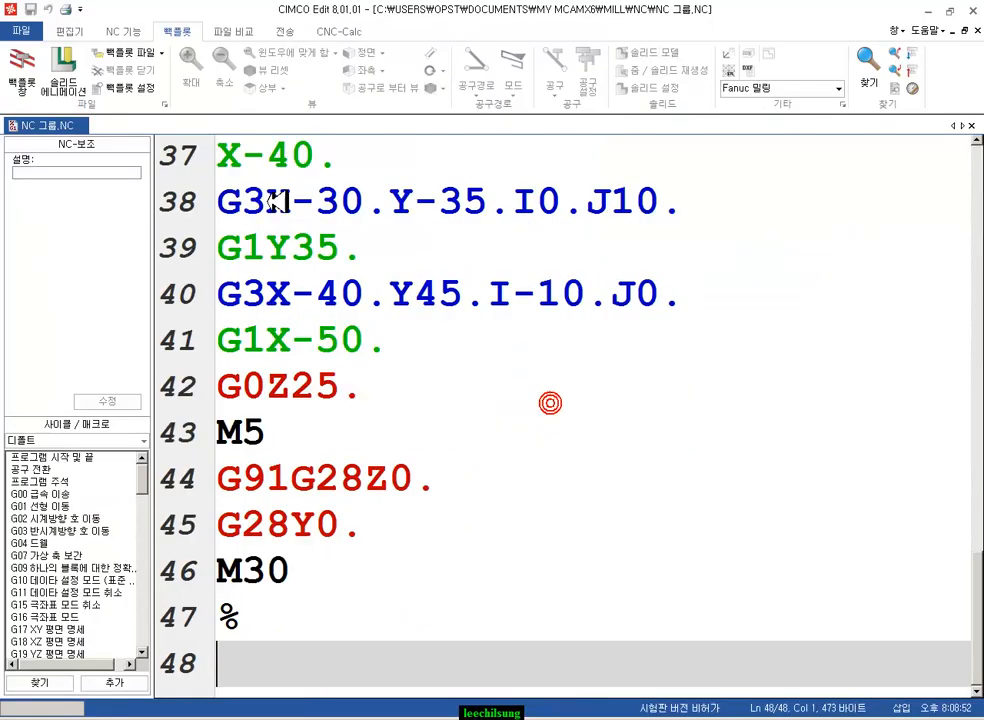
- Check the program number at the start of the reloaded NC code and minimize CIMCO Edit
{"action": "scroll", "coordinate": [501, 501], "scroll_direction": "up", "scroll_amount": 12}
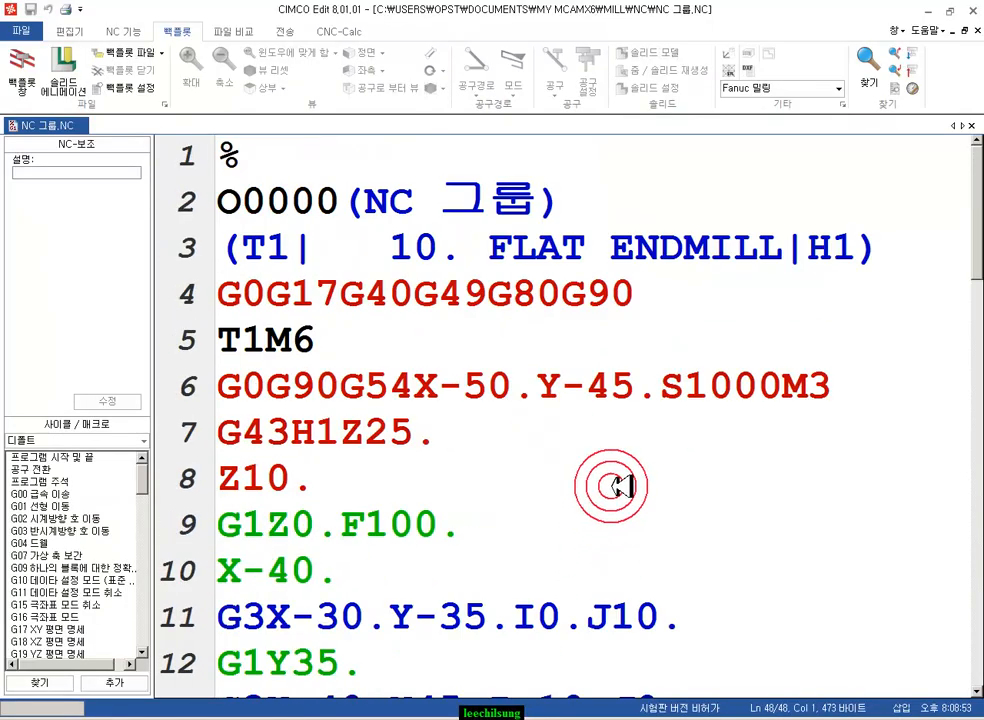
{"action": "double_click", "coordinate": [336, 205]}
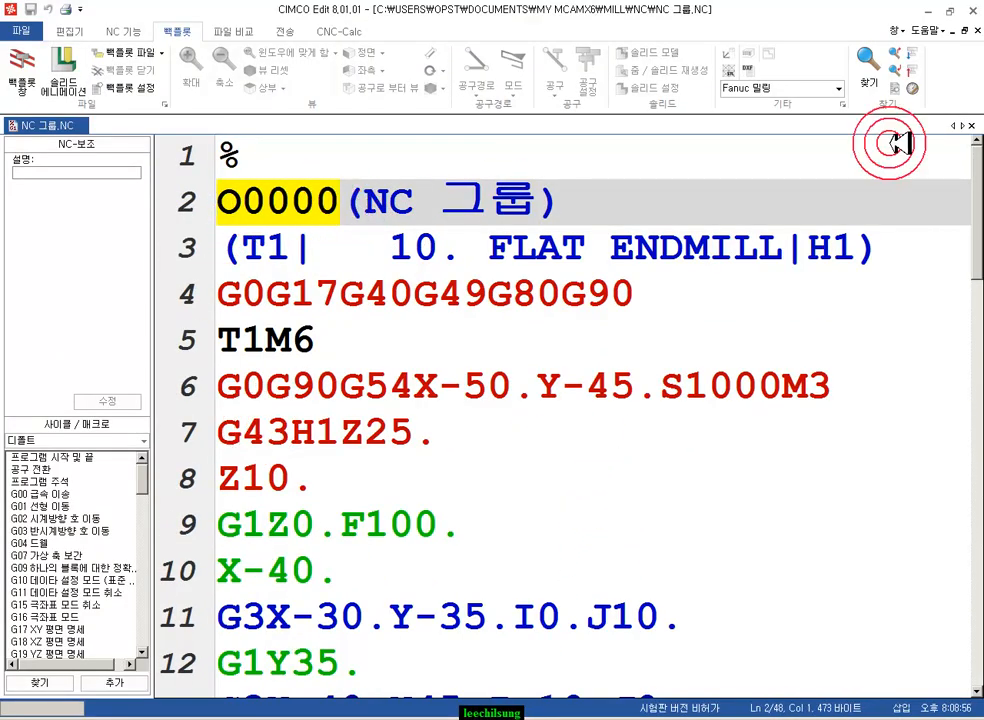
{"action": "left_click", "coordinate": [937, 9]}
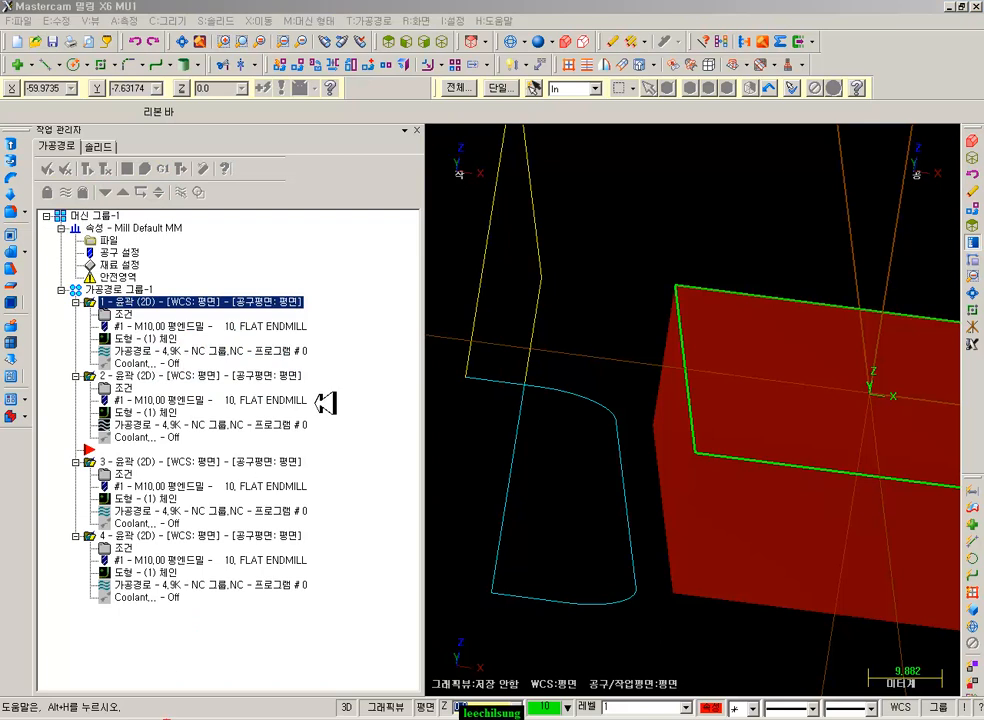
- Examine the program number assigned to each of the four contour operations and its relation to the machine group's tool settings
{"action": "mouse_move", "coordinate": [252, 345]}
{"action": "left_mouse_down"}
{"action": "mouse_move", "coordinate": [311, 338]}
{"action": "mouse_move", "coordinate": [318, 358]}
{"action": "left_mouse_up"}
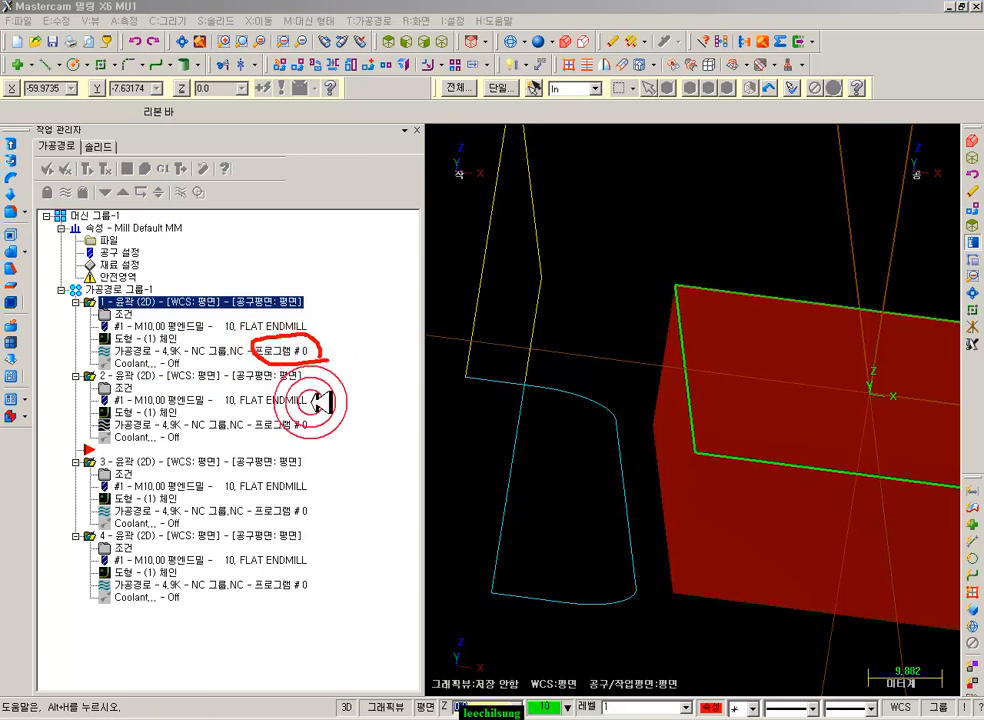
{"action": "mouse_move", "coordinate": [247, 418]}
{"action": "left_mouse_down"}
{"action": "mouse_move", "coordinate": [321, 415]}
{"action": "mouse_move", "coordinate": [298, 441]}
{"action": "left_mouse_up"}
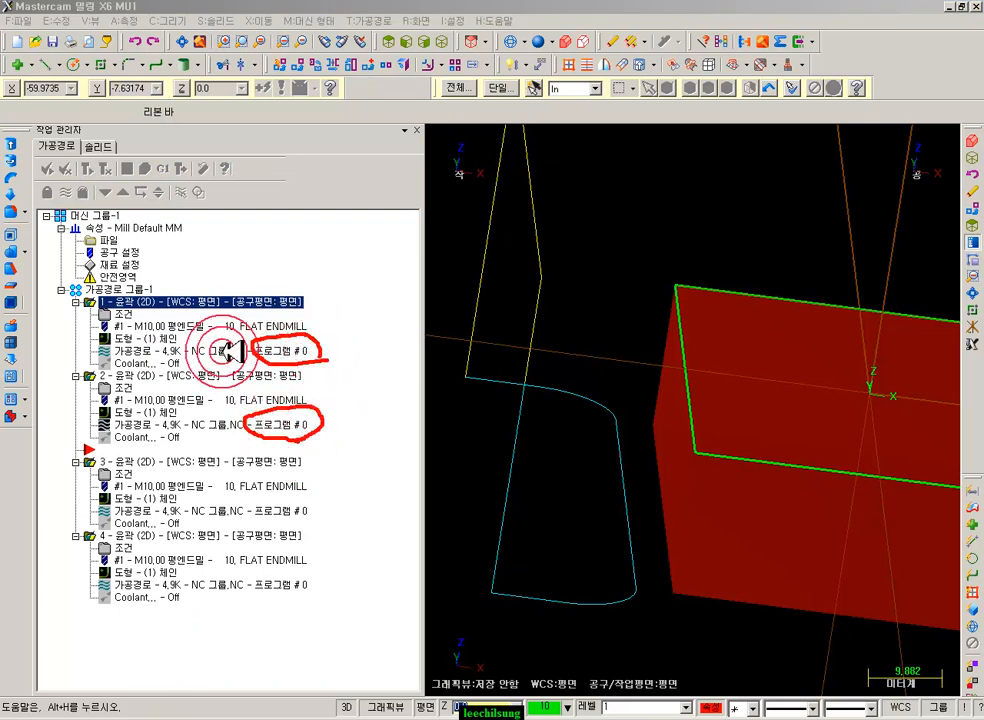
{"action": "left_click_drag", "start_coordinate": [170, 237], "coordinate": [229, 245]}
{"action": "left_click_drag", "start_coordinate": [316, 325], "coordinate": [313, 341]}
{"action": "mouse_move", "coordinate": [170, 249]}
{"action": "left_mouse_down"}
{"action": "mouse_move", "coordinate": [285, 262]}
{"action": "mouse_move", "coordinate": [323, 421]}
{"action": "left_mouse_up"}
{"action": "mouse_move", "coordinate": [172, 247]}
{"action": "left_mouse_down"}
{"action": "mouse_move", "coordinate": [334, 264]}
{"action": "mouse_move", "coordinate": [364, 489]}
{"action": "mouse_move", "coordinate": [306, 507]}
{"action": "mouse_move", "coordinate": [326, 516]}
{"action": "mouse_move", "coordinate": [322, 531]}
{"action": "left_mouse_up"}
{"action": "mouse_move", "coordinate": [316, 604]}
{"action": "left_mouse_down"}
{"action": "mouse_move", "coordinate": [257, 602]}
{"action": "mouse_move", "coordinate": [299, 569]}
{"action": "mouse_move", "coordinate": [321, 607]}
{"action": "left_mouse_up"}
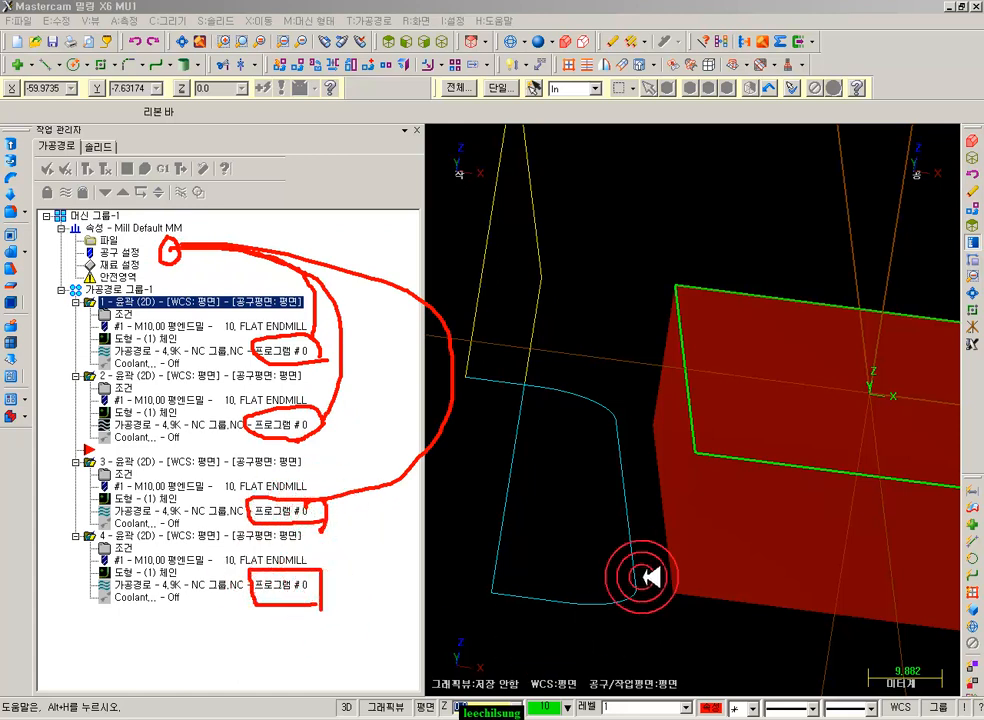
{"action": "right_click", "coordinate": [596, 234]}
{"action": "left_click", "coordinate": [603, 170]}
{"action": "right_click", "coordinate": [604, 236]}
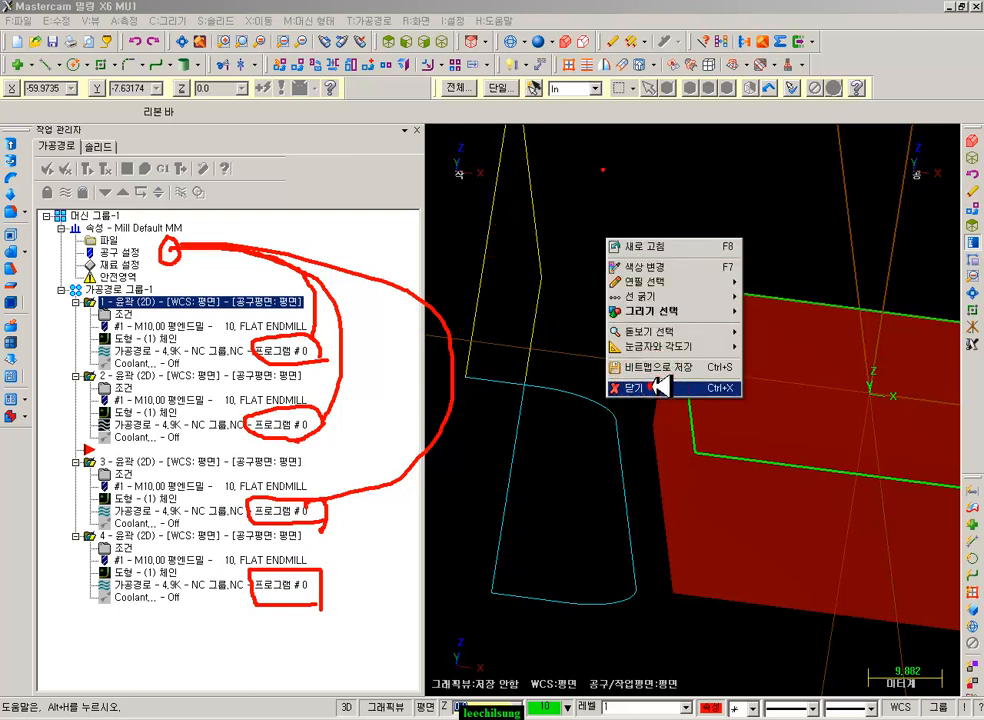
{"action": "left_click", "coordinate": [586, 384]}
- Change the program number of the contour operations in the toolpath group to 7777 and check it under each operation
{"action": "left_click", "coordinate": [130, 289]}
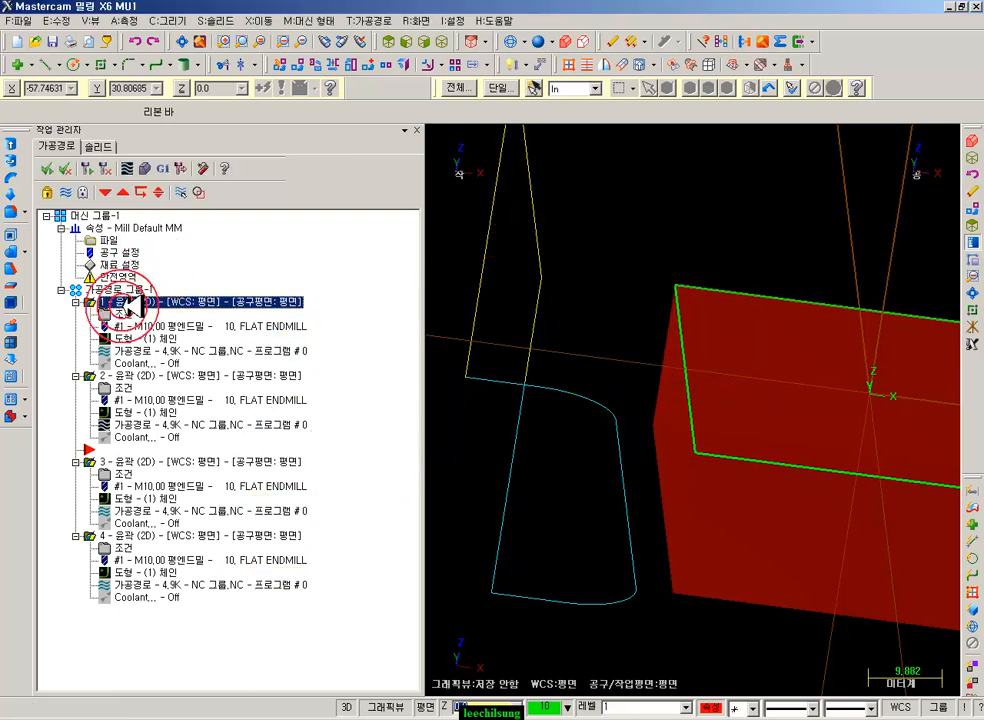
{"action": "right_click", "coordinate": [142, 297]}
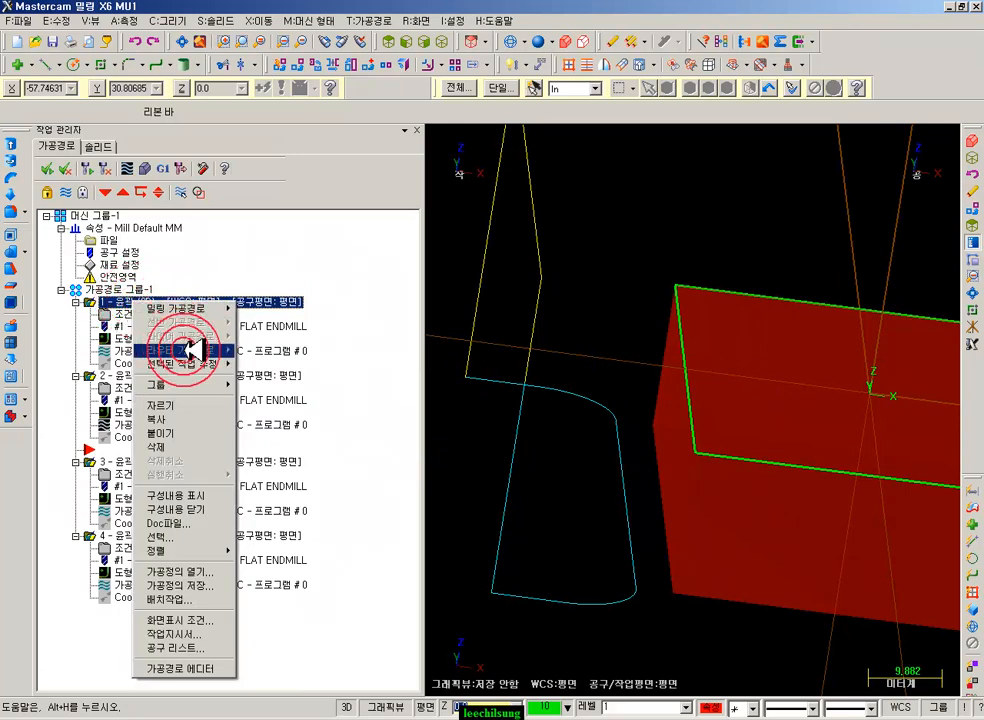
{"action": "mouse_move", "coordinate": [200, 362]}
{"action": "left_click", "coordinate": [316, 392]}
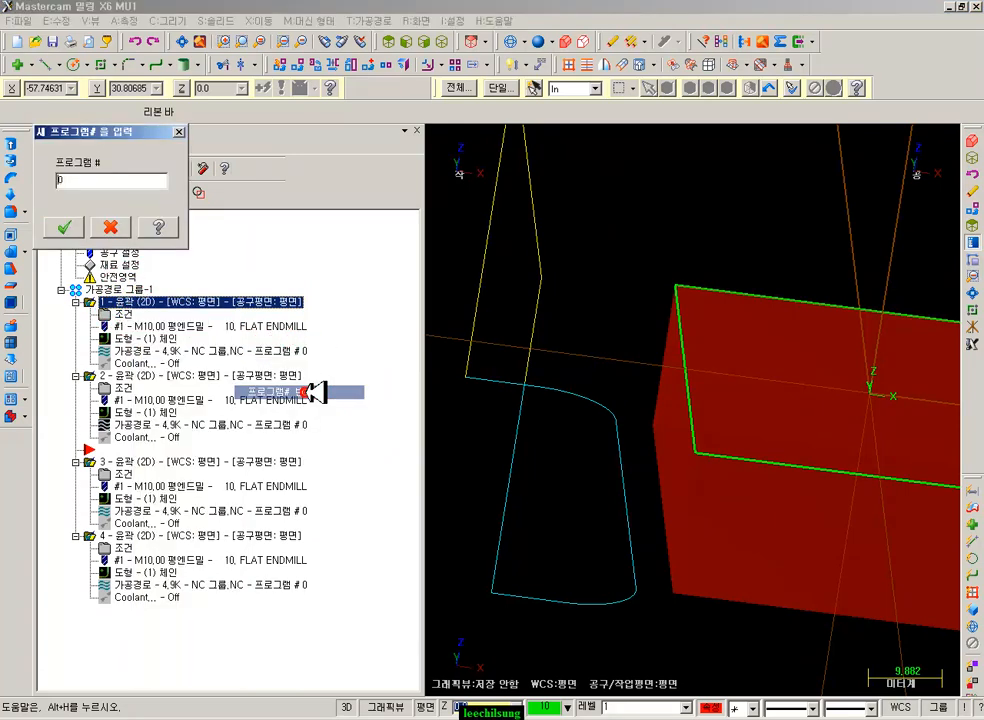
{"action": "left_click_drag", "start_coordinate": [135, 148], "coordinate": [690, 237]}
{"action": "left_click", "coordinate": [672, 249]}
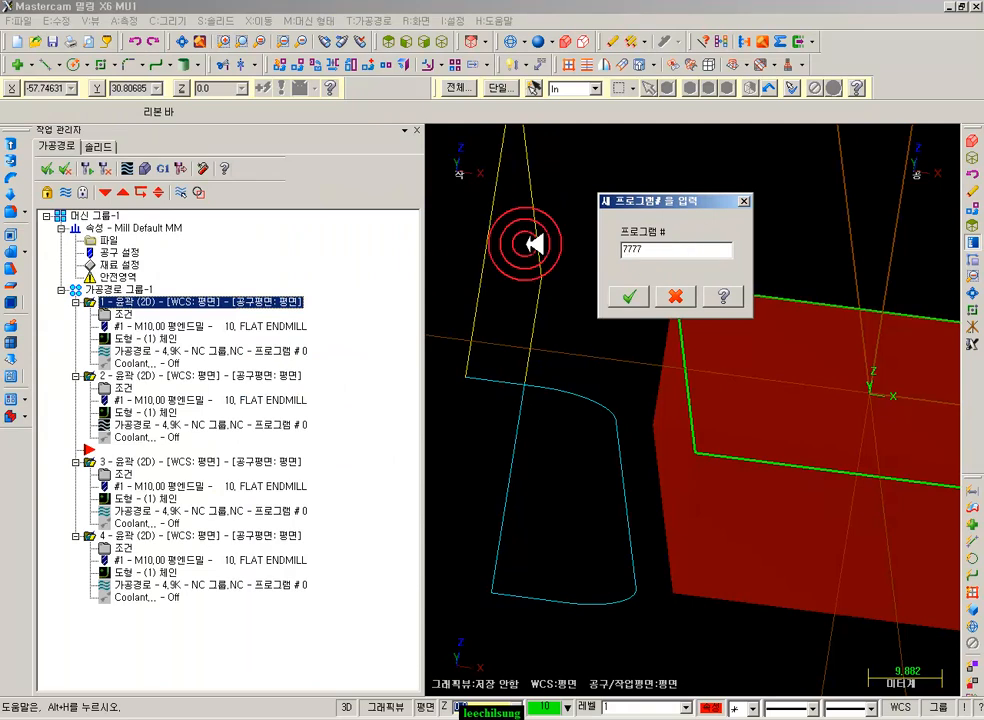
{"action": "left_click", "coordinate": [629, 296]}
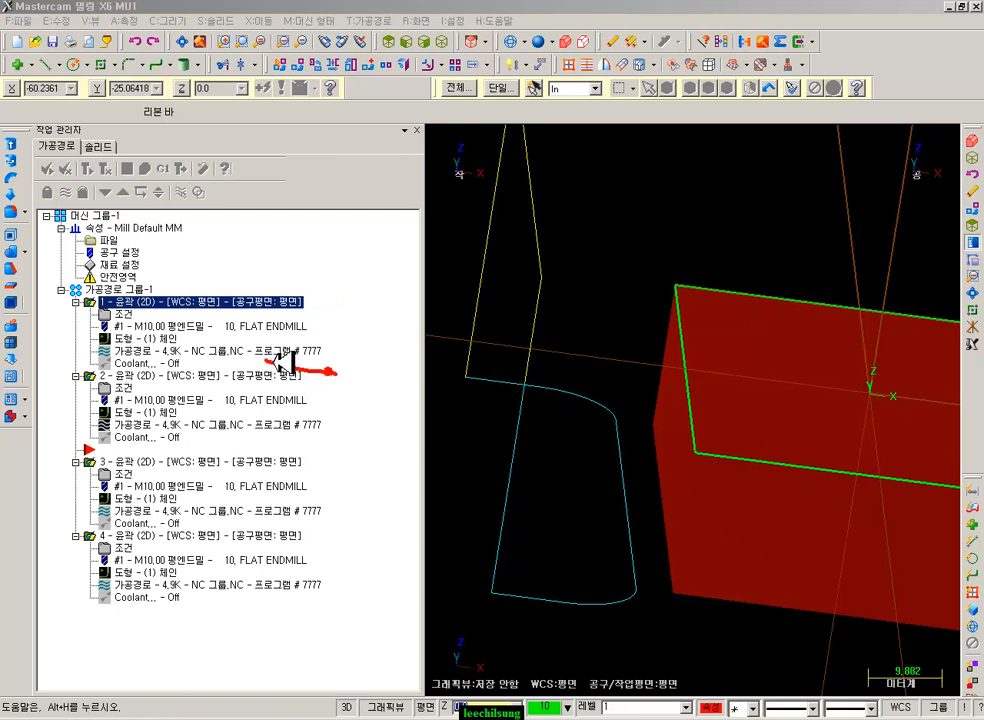
{"action": "mouse_move", "coordinate": [324, 450]}
{"action": "left_mouse_down"}
{"action": "mouse_move", "coordinate": [271, 430]}
{"action": "mouse_move", "coordinate": [340, 460]}
{"action": "left_mouse_up"}
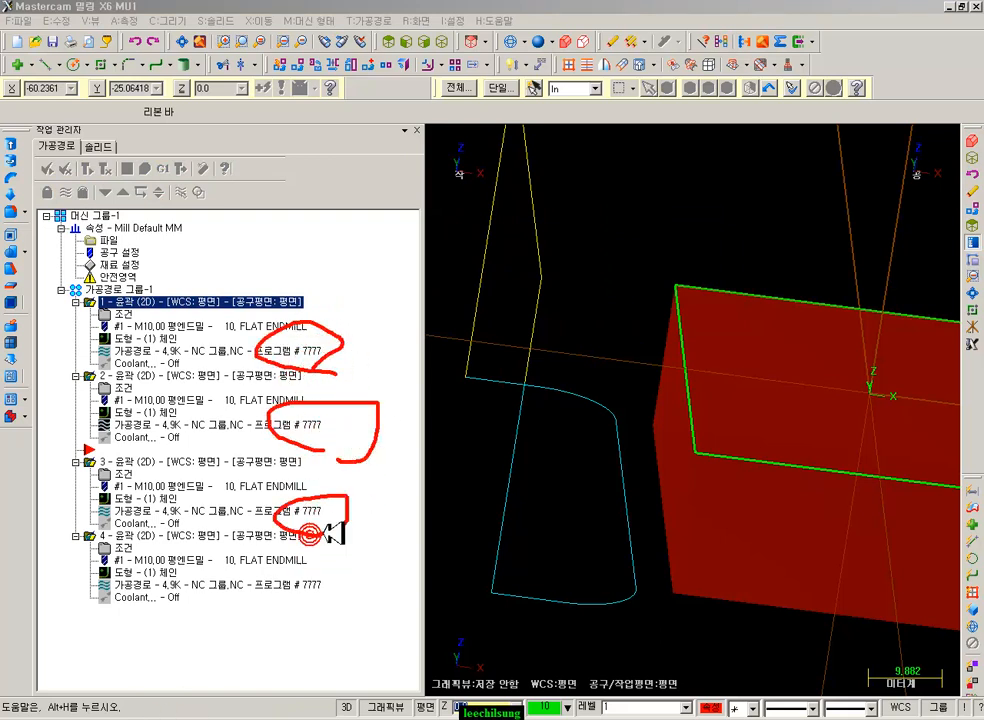
{"action": "right_click", "coordinate": [497, 462]}
{"action": "left_click", "coordinate": [538, 613]}
- Post-process the renumbered contour operations, overwriting NC 그룹.NC, and reload the modified file in CIMCO Edit
{"action": "left_click", "coordinate": [170, 168]}
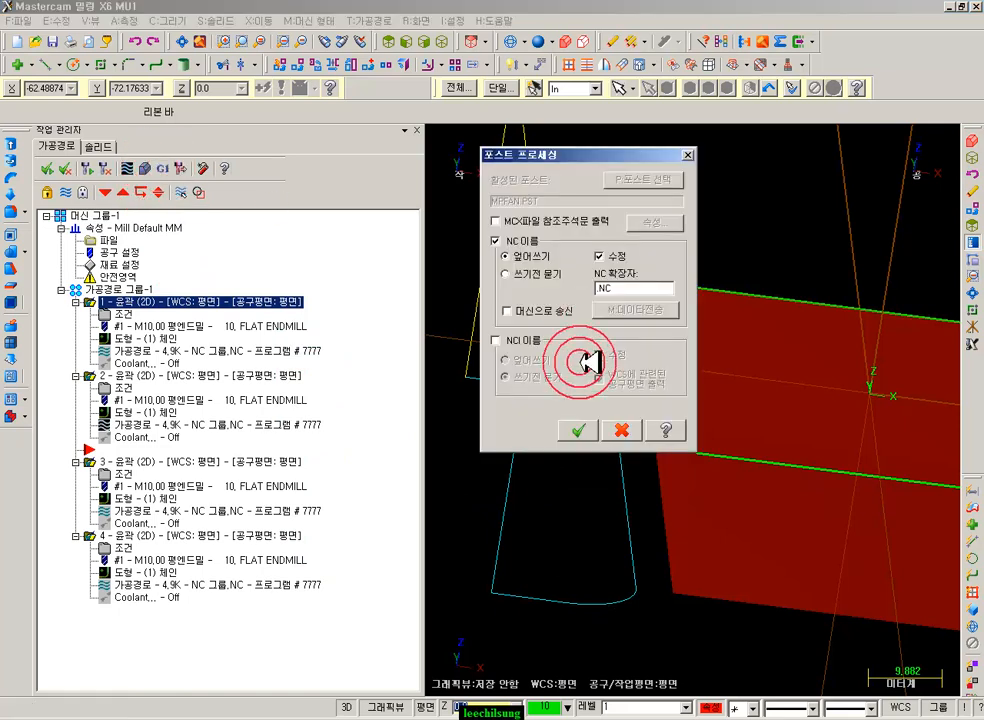
{"action": "left_click", "coordinate": [577, 430]}
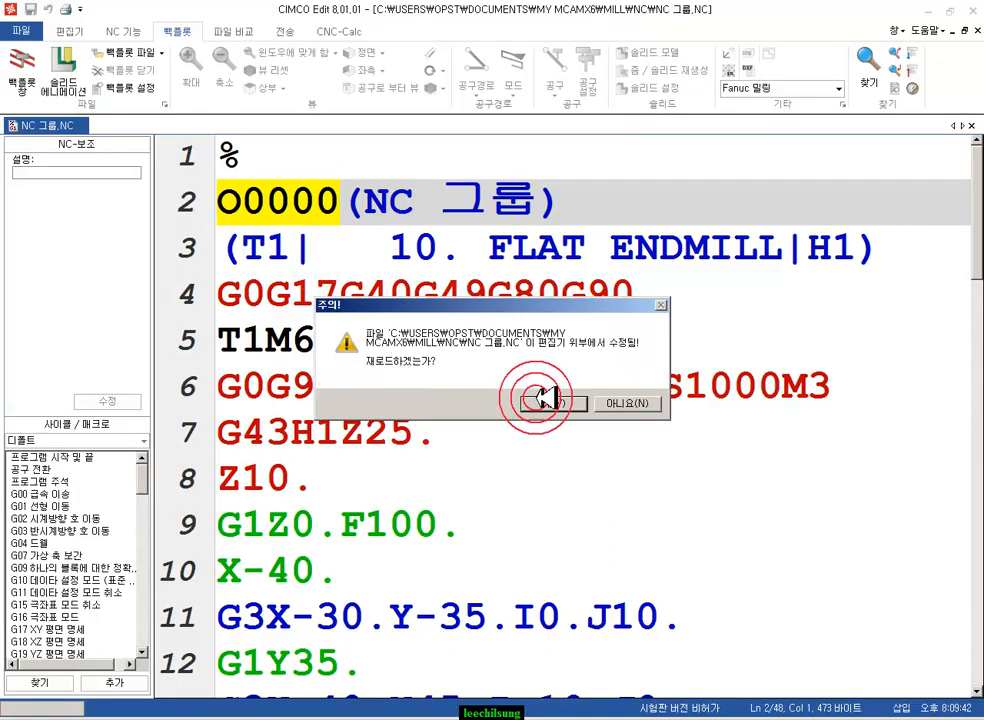
{"action": "left_click", "coordinate": [540, 398]}
- Check the O program number on the second line of the reloaded NC code
{"action": "scroll", "coordinate": [510, 440], "scroll_direction": "up", "scroll_amount": 12}
{"action": "left_click", "coordinate": [350, 214]}
{"action": "left_click_drag", "start_coordinate": [347, 214], "coordinate": [198, 204]}
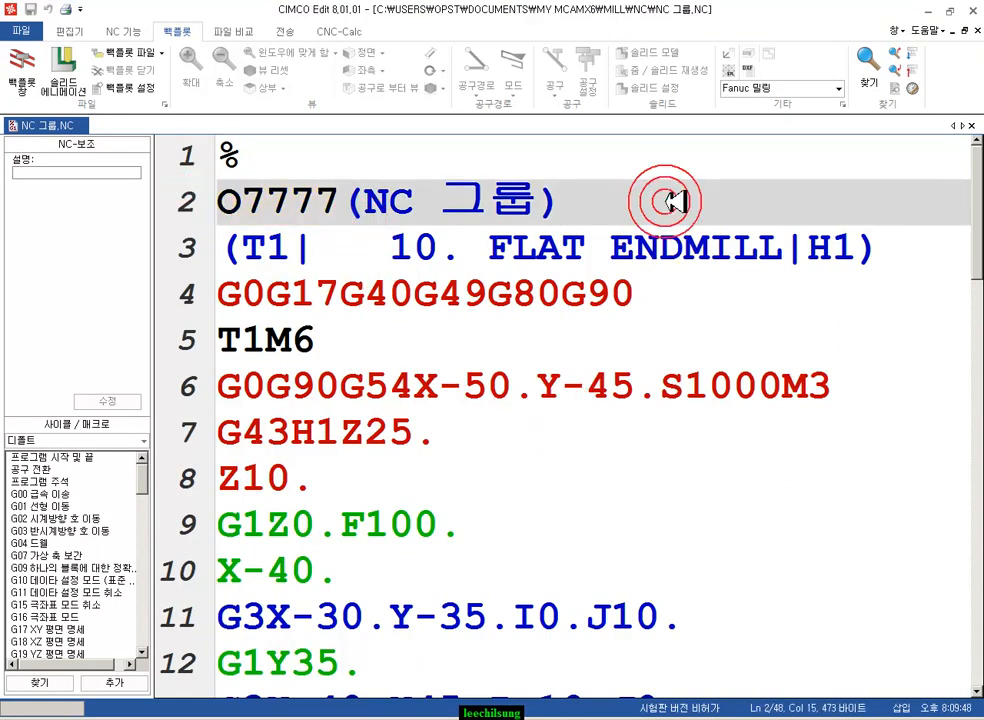
- Switch to the PDF textbook in Acrobat Reader and review the program number field on the tool settings page
{"action": "key", "text": "alt+Tab"}
{"action": "left_click_drag", "start_coordinate": [773, 214], "coordinate": [828, 285]}
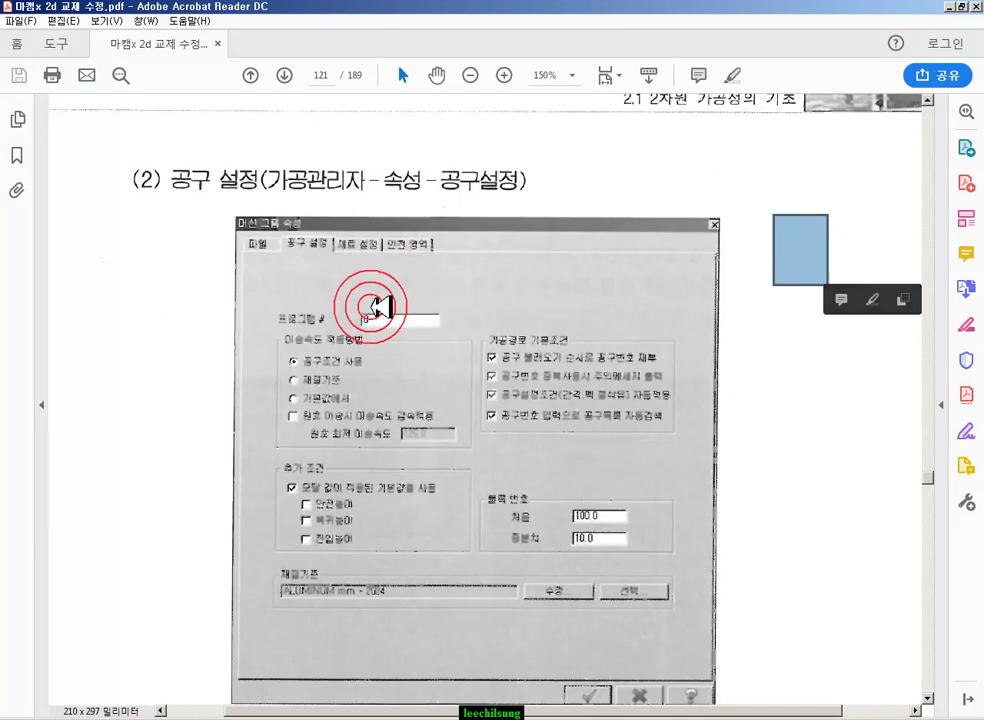
{"action": "left_click_drag", "start_coordinate": [270, 293], "coordinate": [490, 327]}
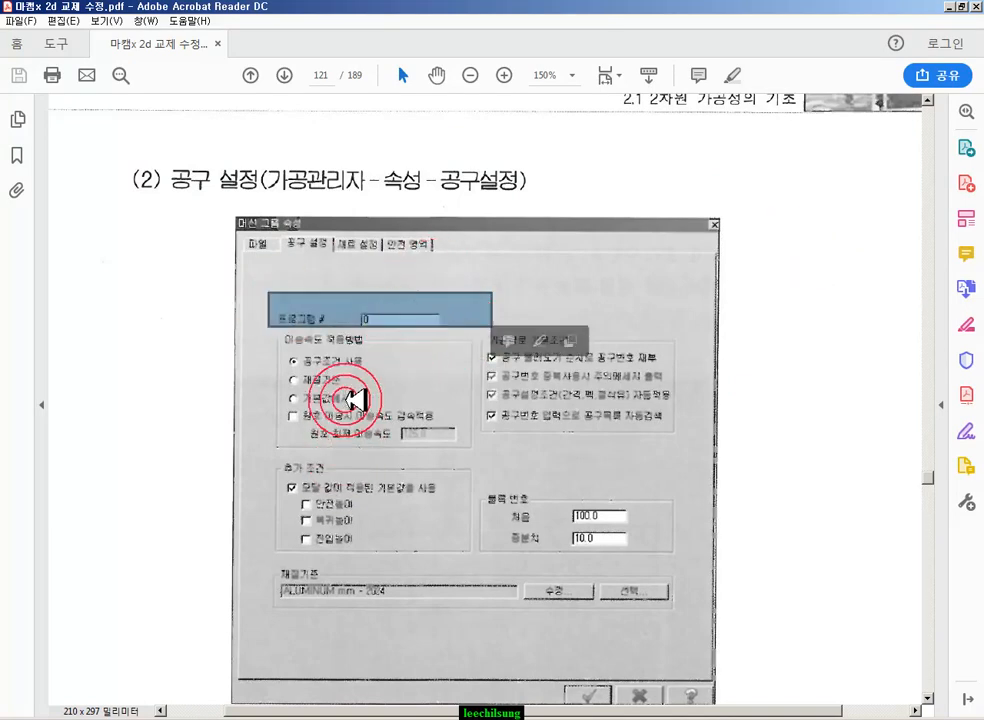
- Return to Mastercam and examine the 공구조건 사용 feed rate method in the machine group's tool settings, closing them without changes
{"action": "left_click", "coordinate": [228, 703]}
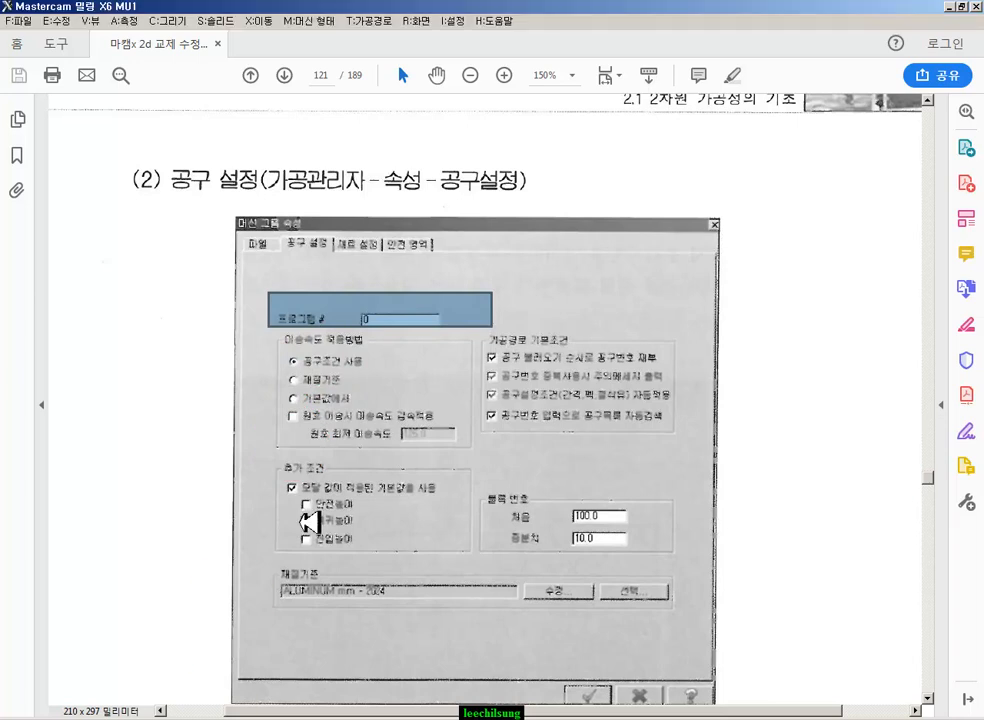
{"action": "left_click", "coordinate": [148, 290]}
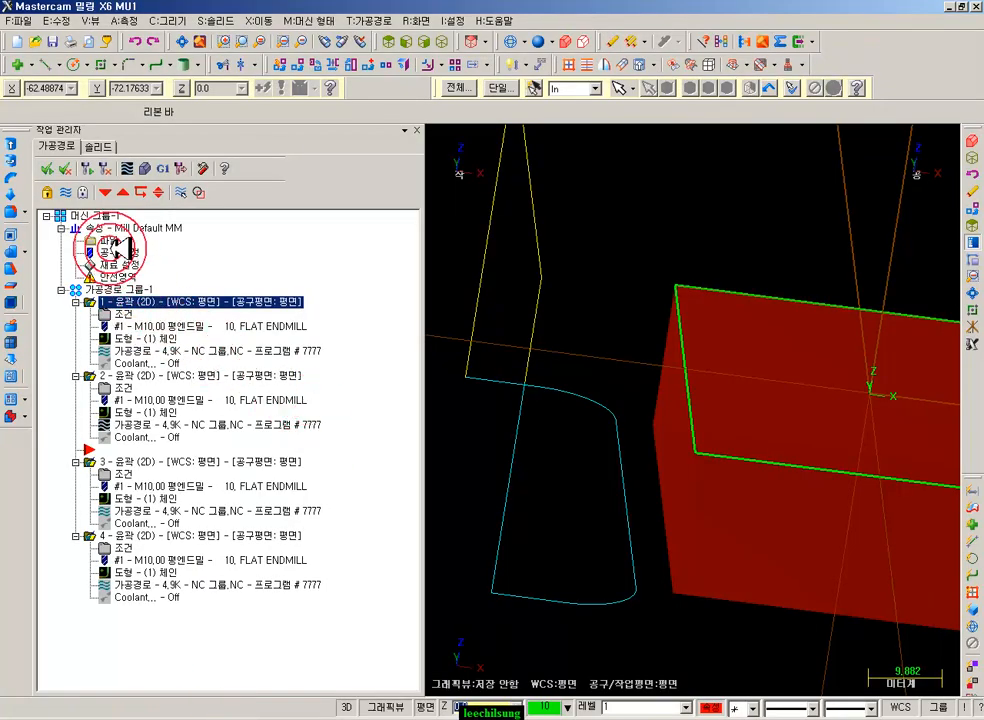
{"action": "left_click", "coordinate": [117, 252]}
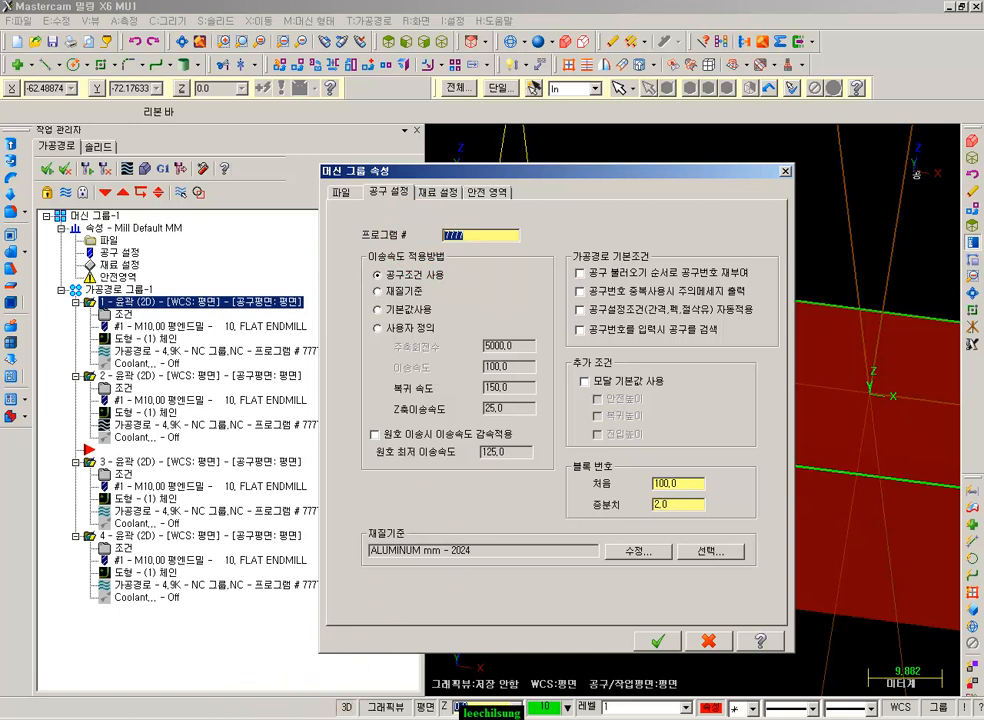
{"action": "left_click", "coordinate": [367, 258]}
{"action": "left_click_drag", "start_coordinate": [364, 260], "coordinate": [449, 262]}
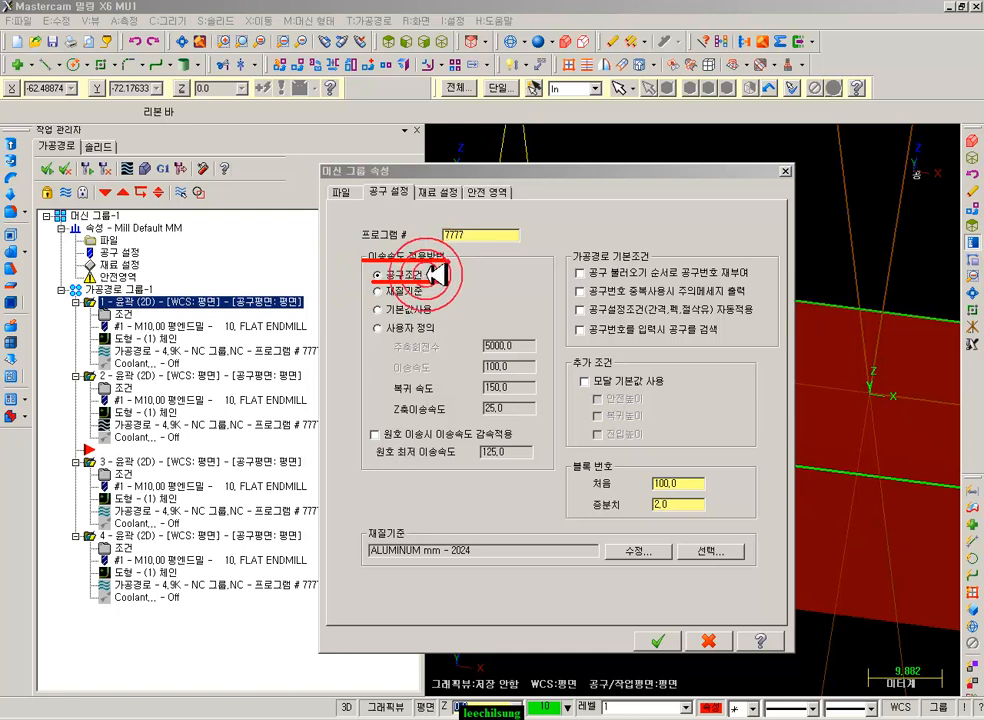
{"action": "left_click_drag", "start_coordinate": [144, 331], "coordinate": [303, 322]}
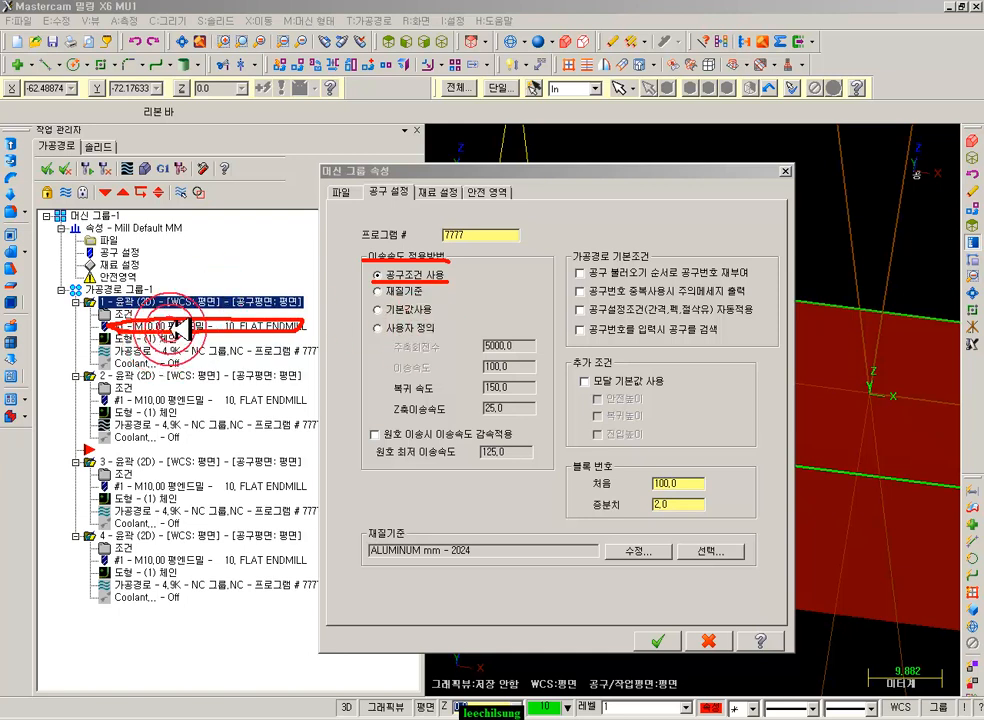
{"action": "right_click", "coordinate": [585, 333]}
{"action": "left_click", "coordinate": [605, 487]}
{"action": "left_click", "coordinate": [708, 641]}
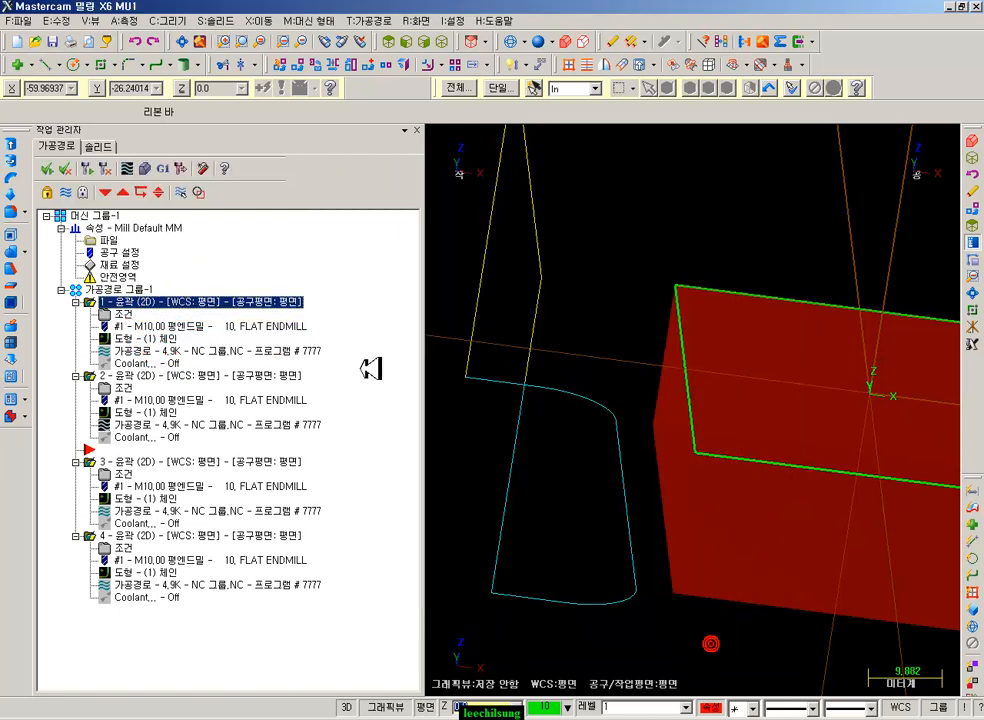
- Open the first contour operation's tool parameters and examine its feed rate, plunge rate and spindle speed for the 10 mm flat endmill
{"action": "left_click", "coordinate": [133, 318]}
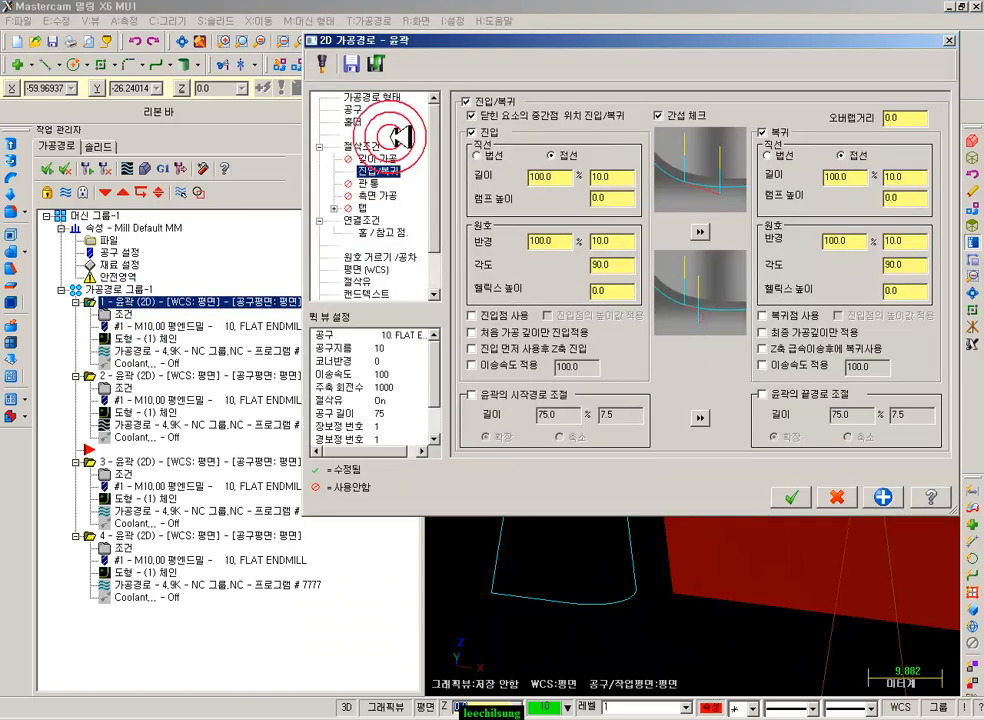
{"action": "left_click", "coordinate": [356, 111]}
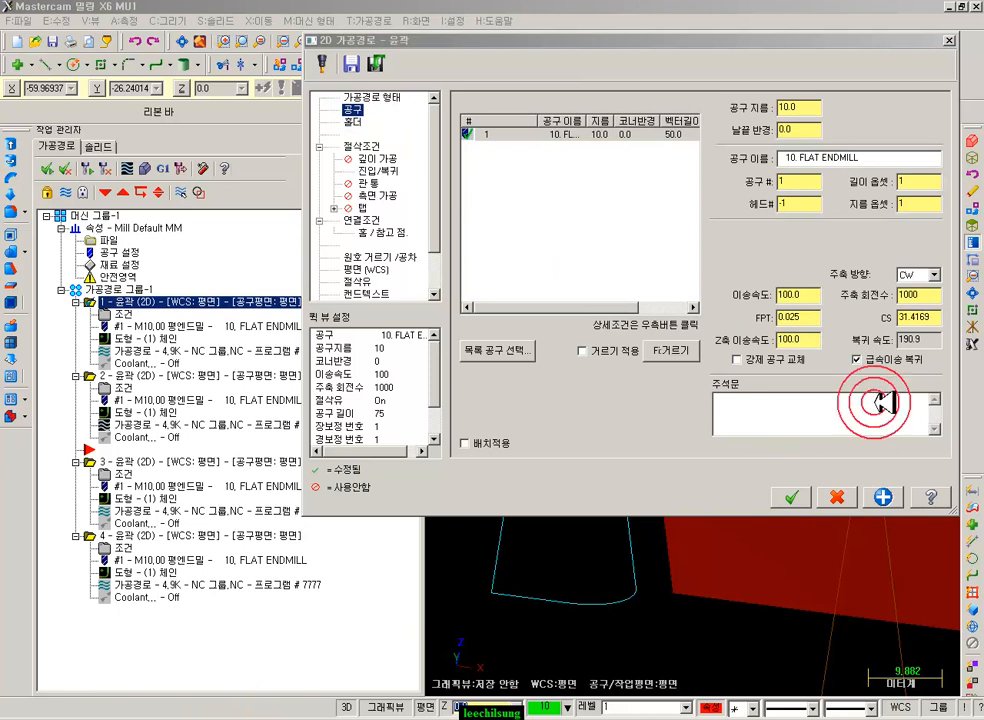
{"action": "mouse_move", "coordinate": [717, 304]}
{"action": "left_mouse_down"}
{"action": "mouse_move", "coordinate": [905, 237]}
{"action": "mouse_move", "coordinate": [922, 352]}
{"action": "mouse_move", "coordinate": [886, 373]}
{"action": "left_mouse_up"}
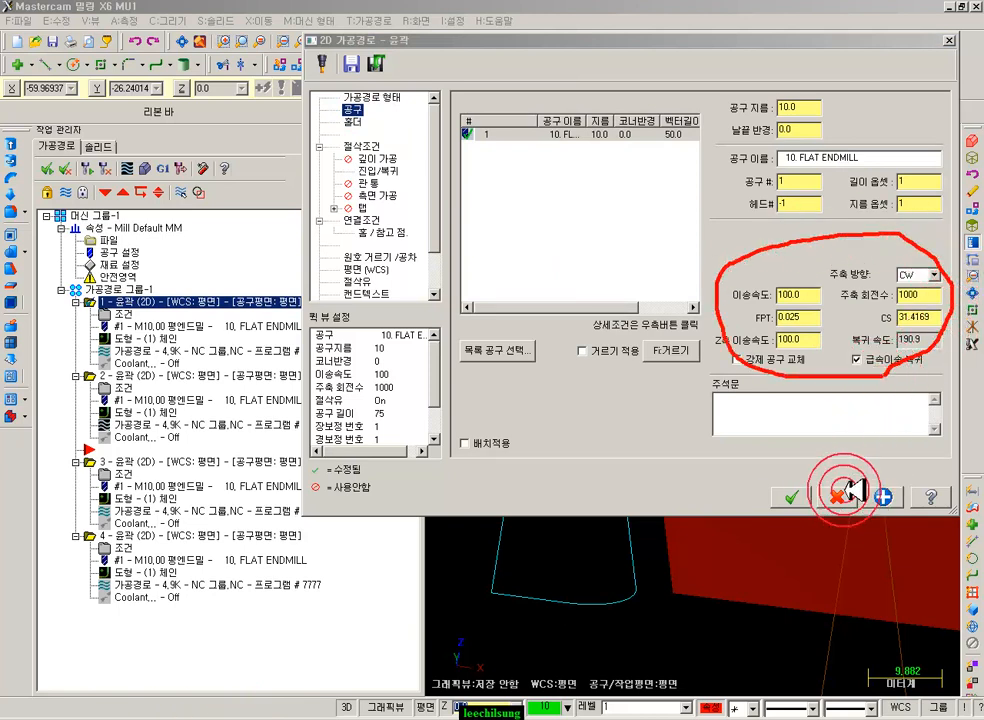
{"action": "left_click_drag", "start_coordinate": [802, 213], "coordinate": [812, 236]}
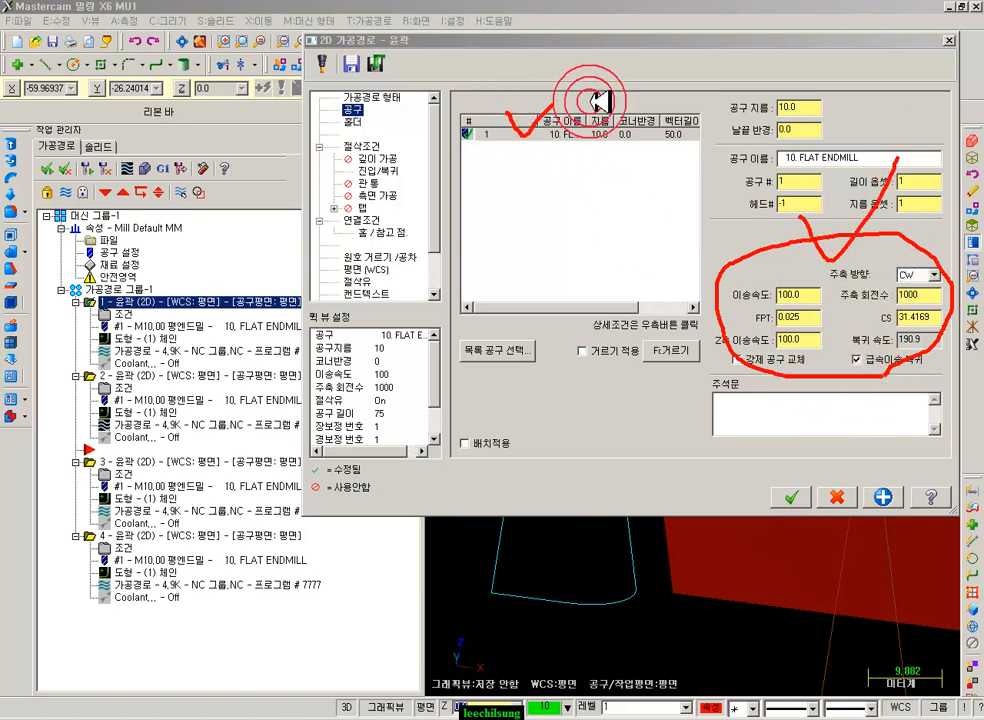
{"action": "mouse_move", "coordinate": [548, 143]}
{"action": "left_mouse_down"}
{"action": "mouse_move", "coordinate": [680, 142]}
{"action": "mouse_move", "coordinate": [645, 125]}
{"action": "mouse_move", "coordinate": [479, 125]}
{"action": "mouse_move", "coordinate": [472, 136]}
{"action": "mouse_move", "coordinate": [493, 140]}
{"action": "left_mouse_up"}
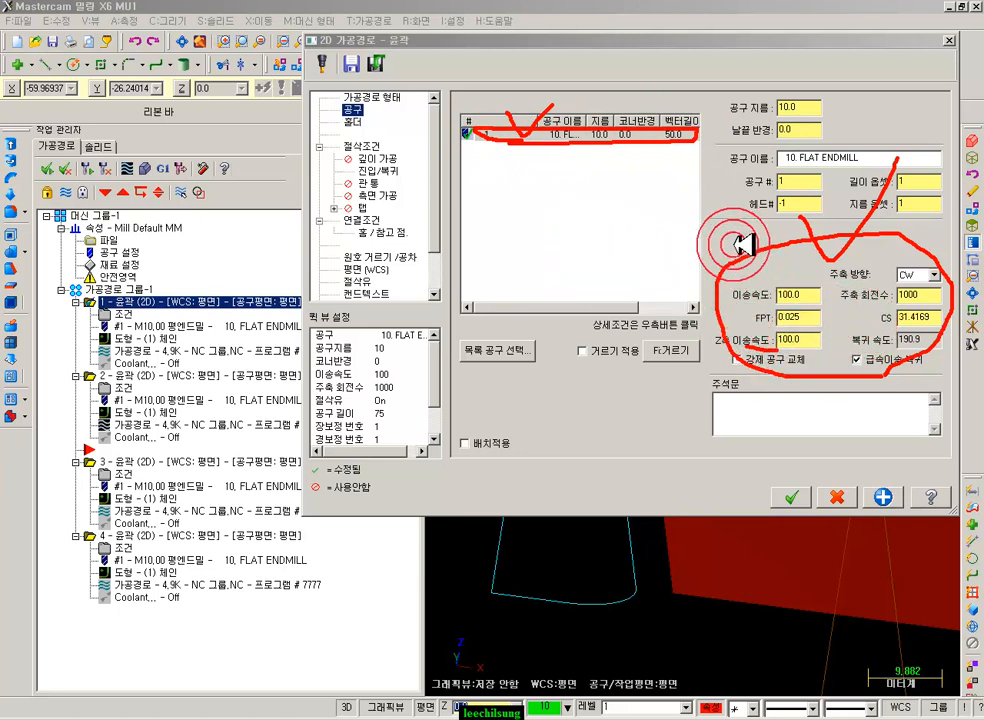
{"action": "mouse_move", "coordinate": [779, 236]}
{"action": "left_mouse_down"}
{"action": "mouse_move", "coordinate": [955, 350]}
{"action": "mouse_move", "coordinate": [825, 382]}
{"action": "left_mouse_up"}
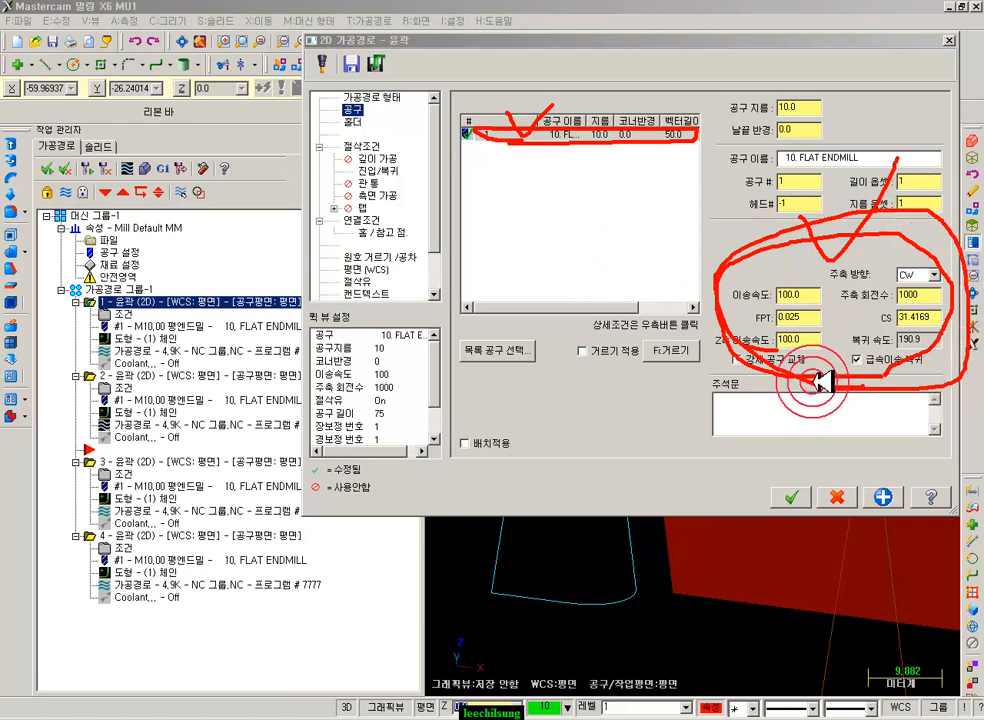
{"action": "right_click", "coordinate": [668, 280]}
{"action": "left_click", "coordinate": [690, 427]}
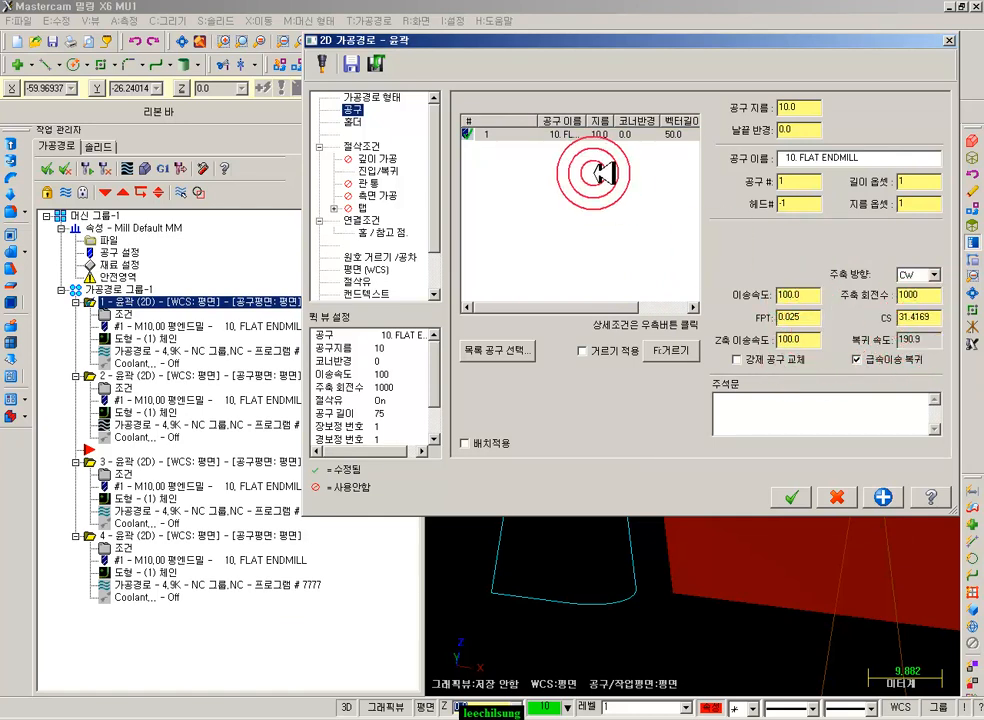
- Reselect the 10 mm flat endmill, compare its defined feeds and spindle speed with the operation's values, and cancel both dialogs
{"action": "left_click", "coordinate": [545, 133]}
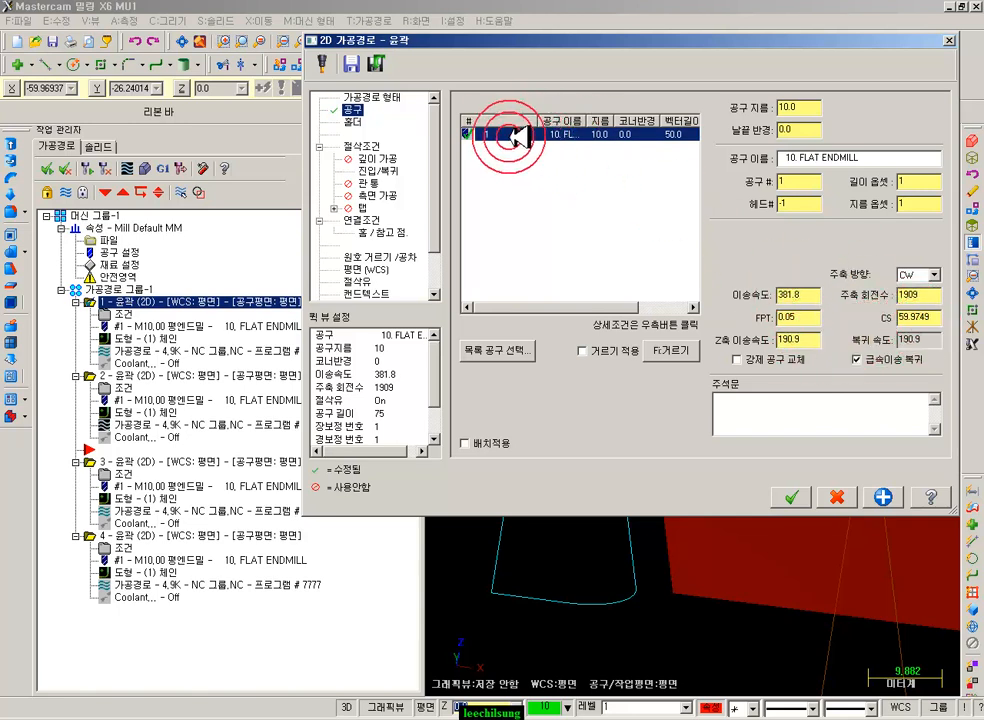
{"action": "double_click", "coordinate": [520, 131]}
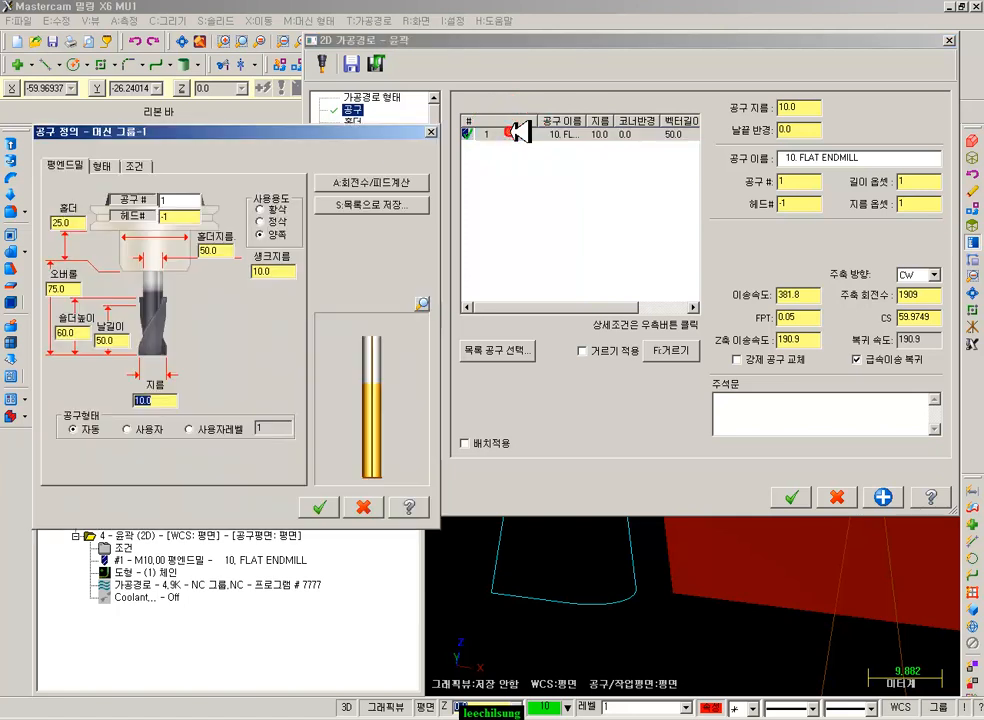
{"action": "left_click", "coordinate": [135, 165]}
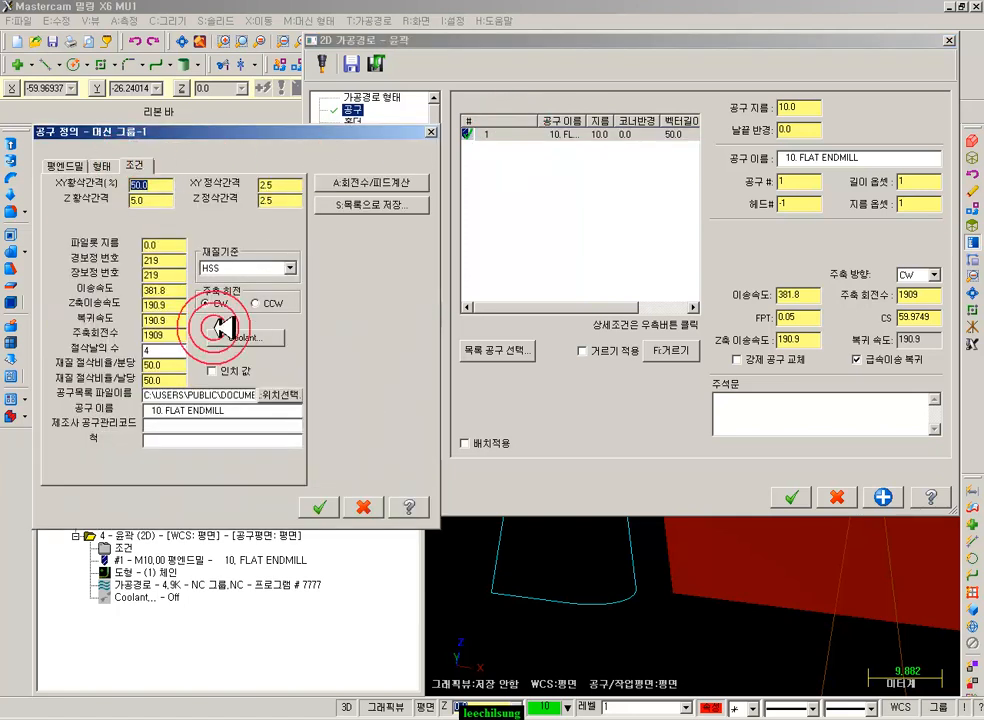
{"action": "left_click", "coordinate": [174, 716]}
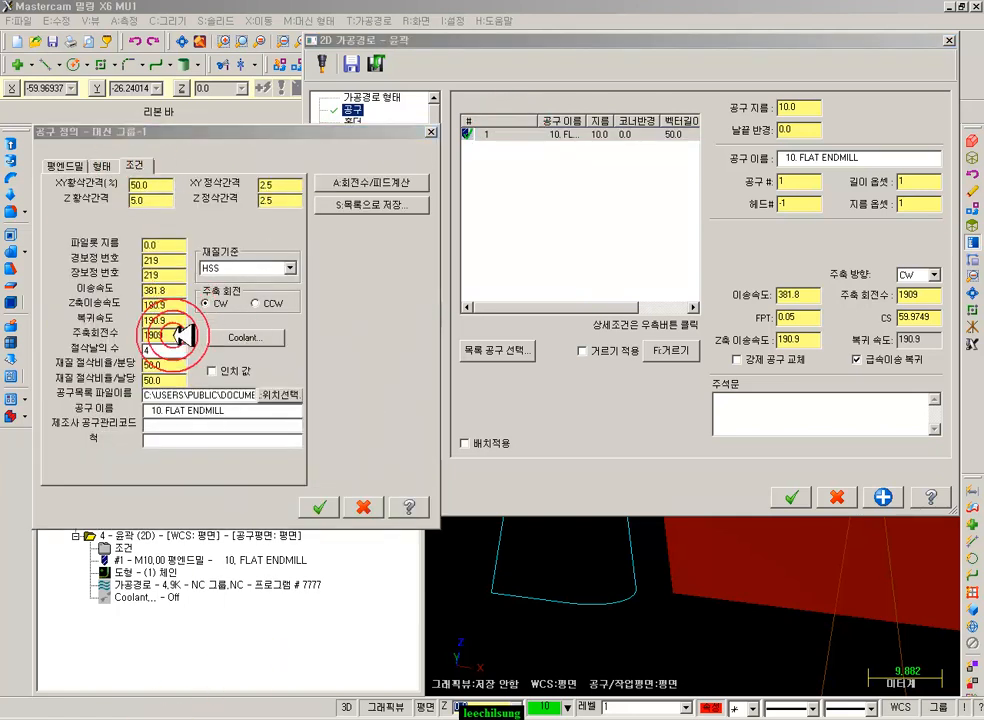
{"action": "left_click_drag", "start_coordinate": [258, 291], "coordinate": [772, 292]}
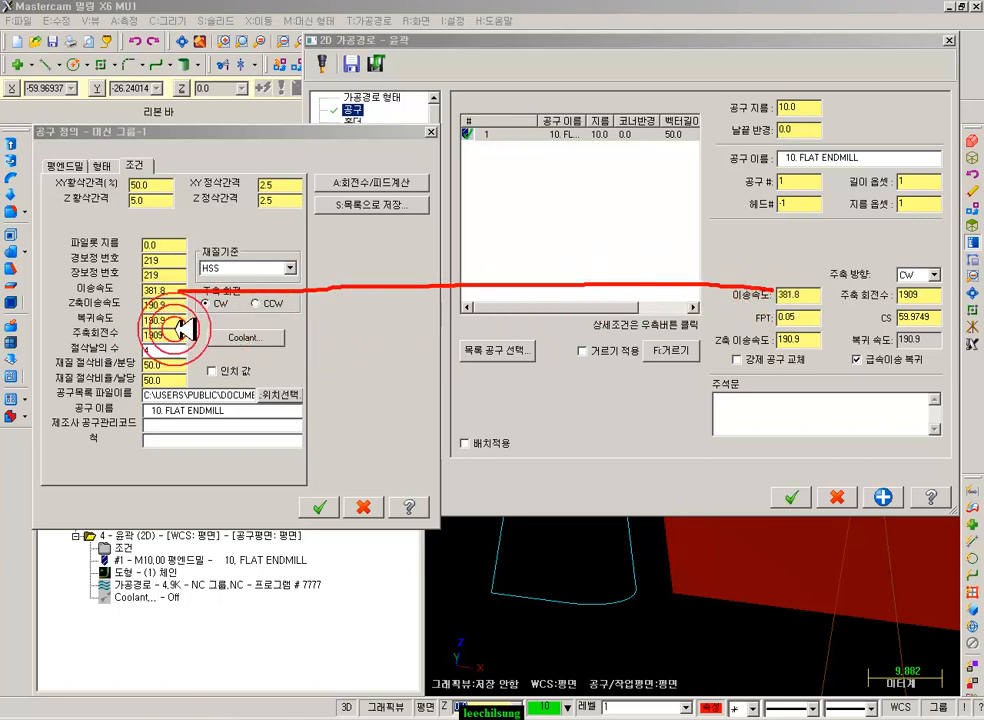
{"action": "mouse_move", "coordinate": [183, 336]}
{"action": "left_mouse_down"}
{"action": "mouse_move", "coordinate": [800, 336]}
{"action": "mouse_move", "coordinate": [903, 295]}
{"action": "left_mouse_up"}
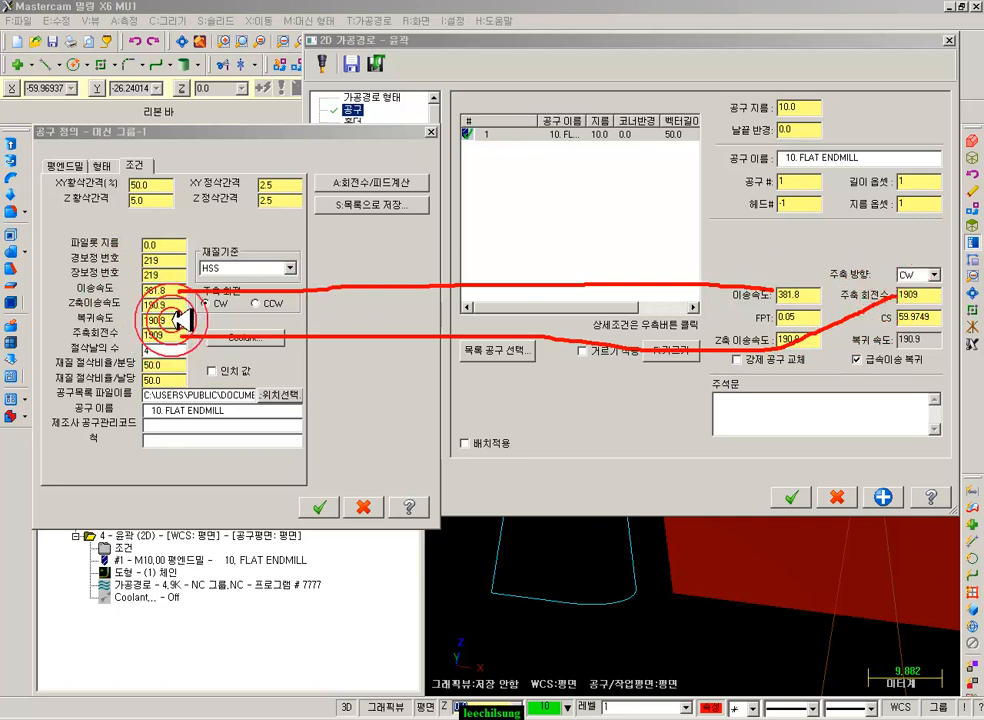
{"action": "mouse_move", "coordinate": [183, 307]}
{"action": "left_mouse_down"}
{"action": "mouse_move", "coordinate": [437, 402]}
{"action": "mouse_move", "coordinate": [808, 376]}
{"action": "mouse_move", "coordinate": [810, 352]}
{"action": "left_mouse_up"}
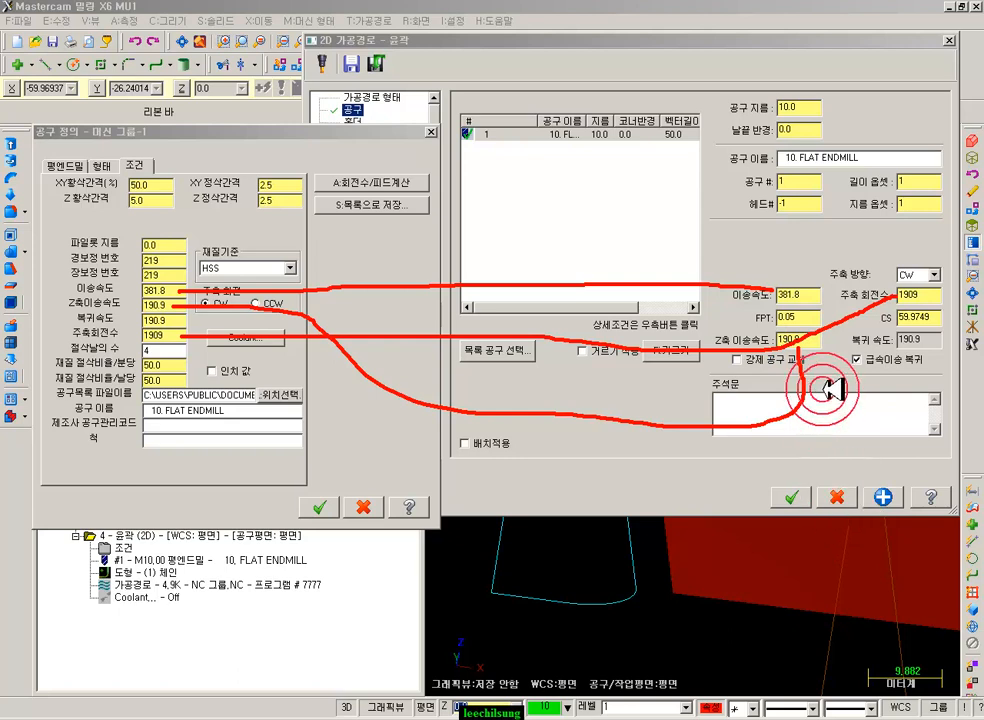
{"action": "right_click", "coordinate": [834, 384]}
{"action": "left_click", "coordinate": [861, 533]}
{"action": "left_click", "coordinate": [361, 507]}
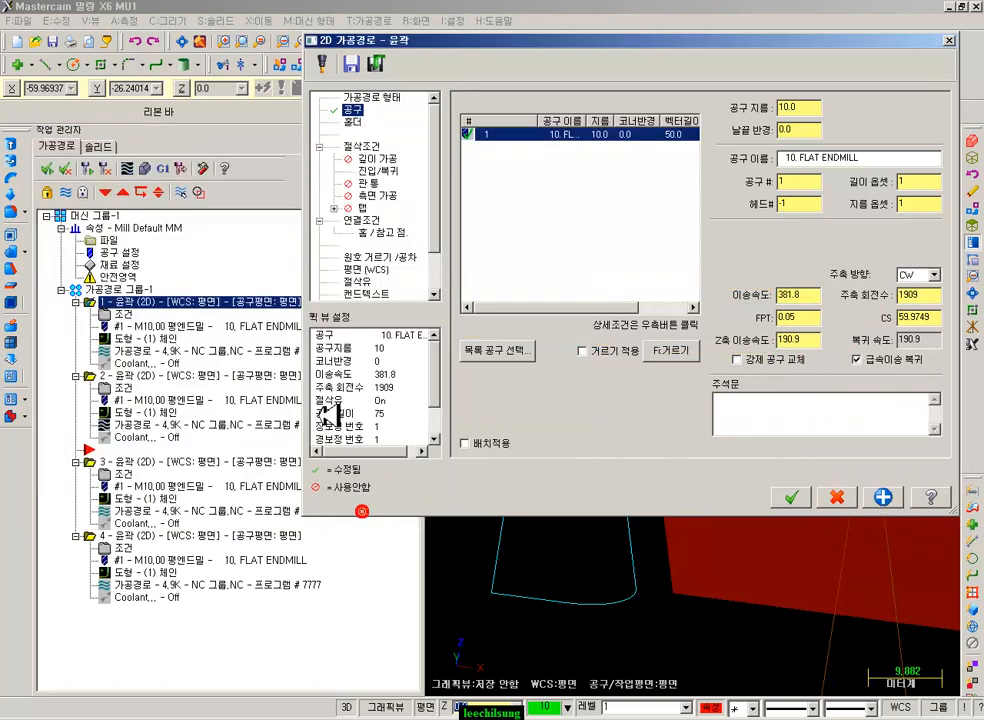
{"action": "left_click", "coordinate": [838, 497]}
- Set the feed rate method in the machine group's tool settings to 재질기준 (material-based)
{"action": "left_click", "coordinate": [115, 252]}
{"action": "left_click", "coordinate": [390, 275]}
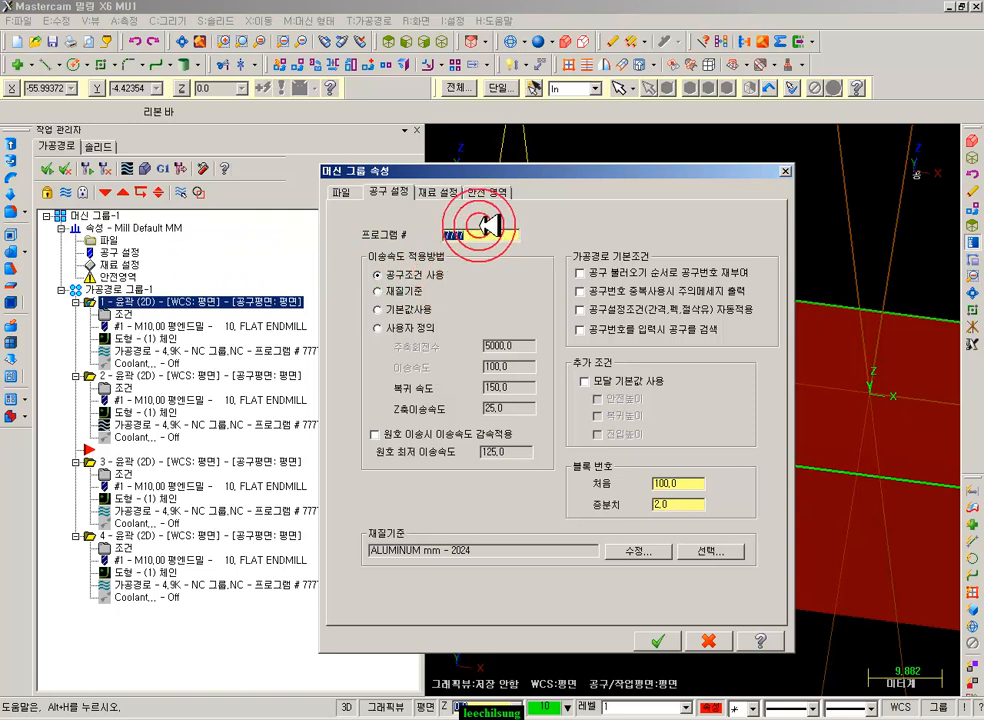
{"action": "left_click", "coordinate": [392, 292]}
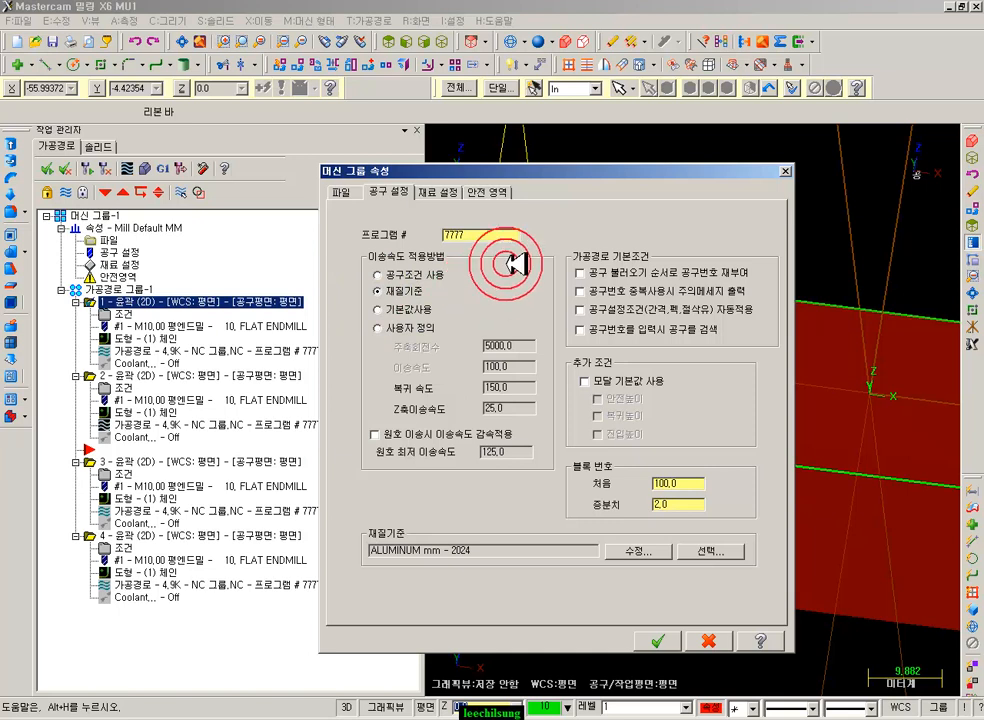
{"action": "left_click", "coordinate": [657, 641]}
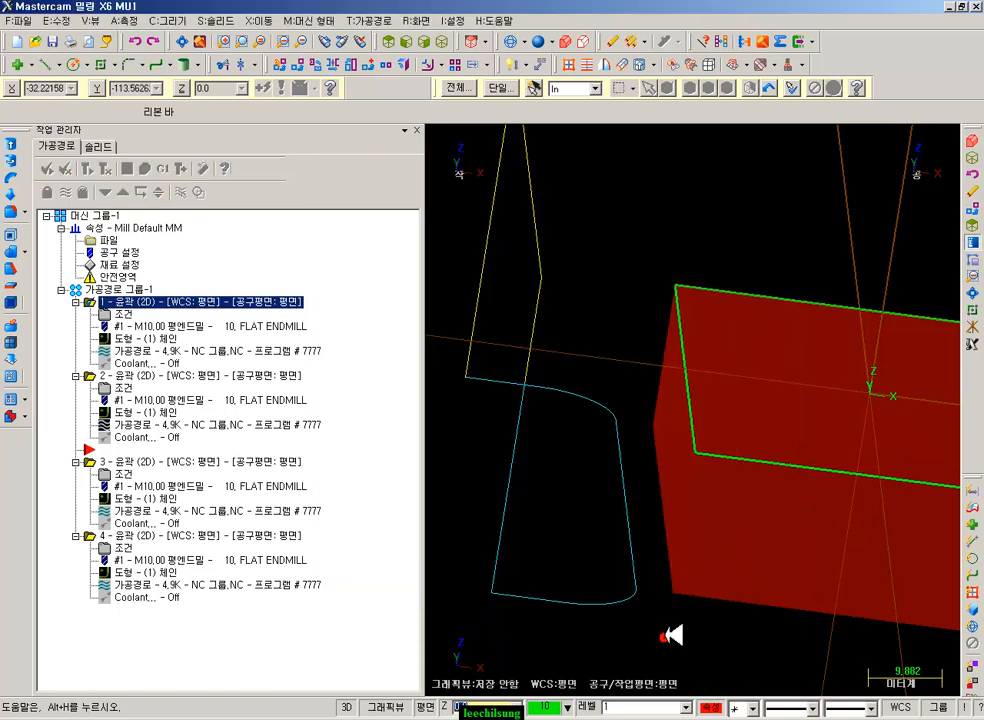
- Redefine the first contour operation's 10 mm flat endmill with feed rate 100 and spindle speed 3000, updating all operations using it, and cancel the operation dialog
{"action": "left_click", "coordinate": [120, 316]}
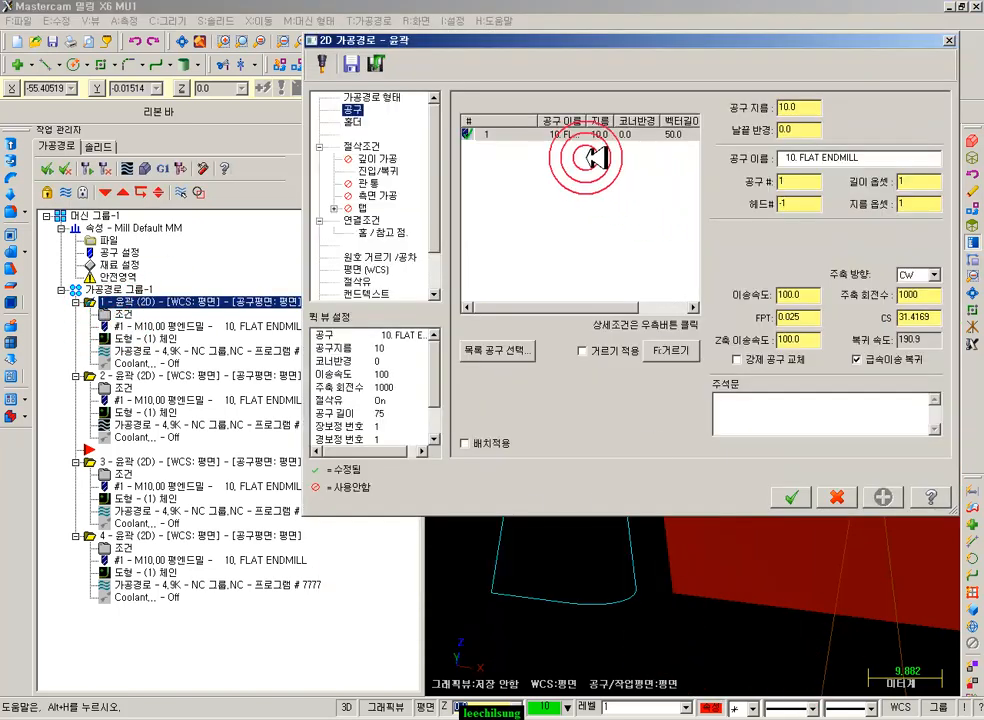
{"action": "left_click", "coordinate": [550, 133]}
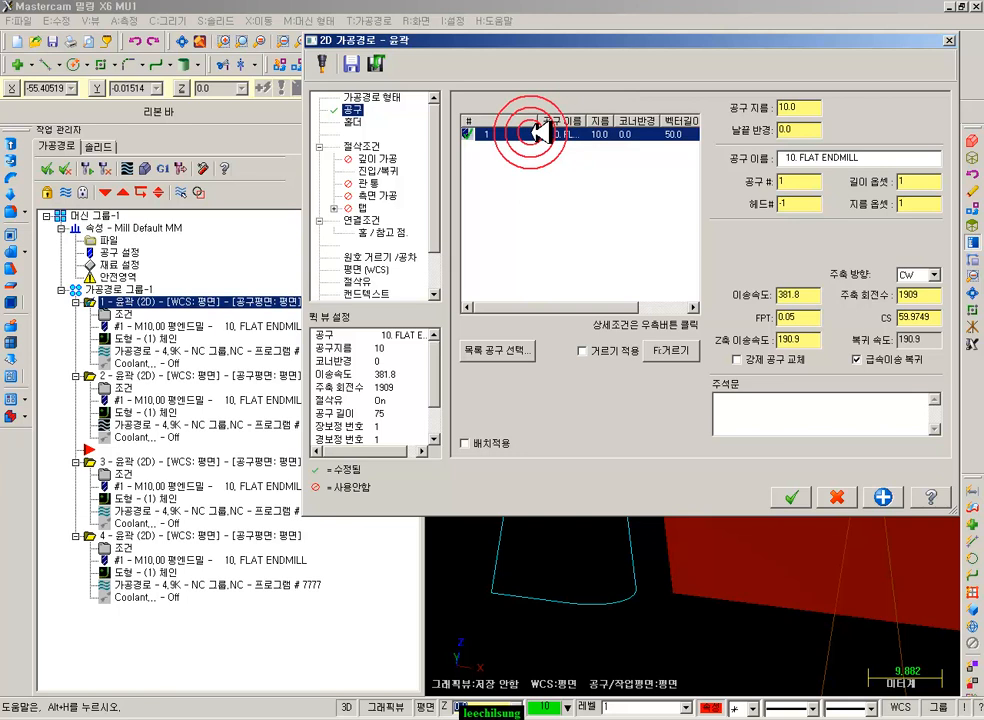
{"action": "double_click", "coordinate": [540, 133]}
{"action": "left_click", "coordinate": [133, 163]}
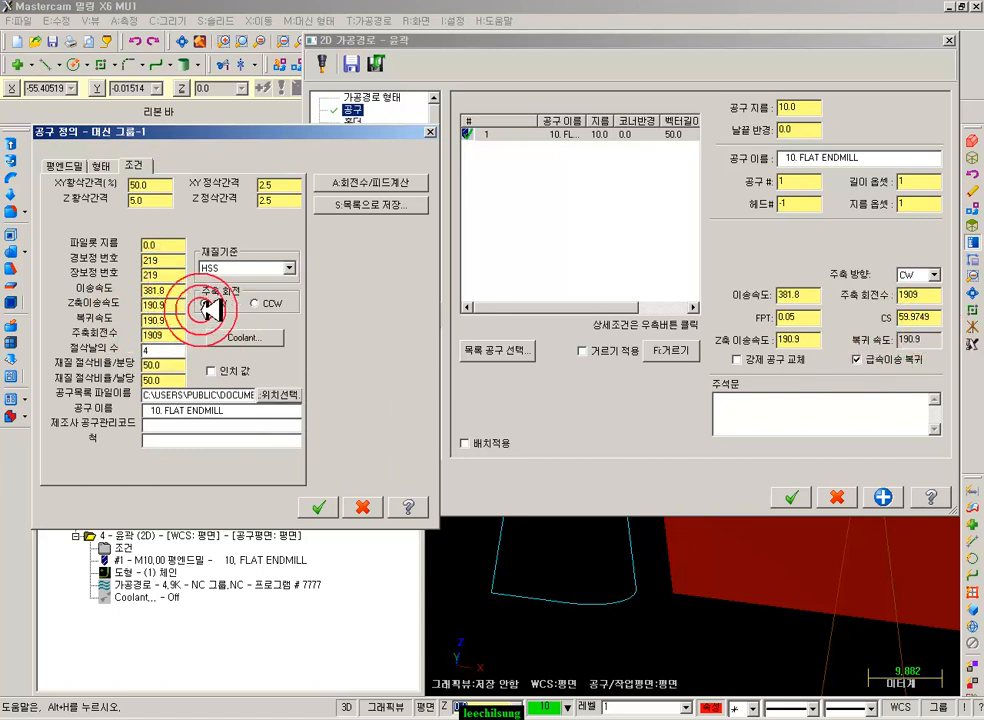
{"action": "double_click", "coordinate": [155, 291]}
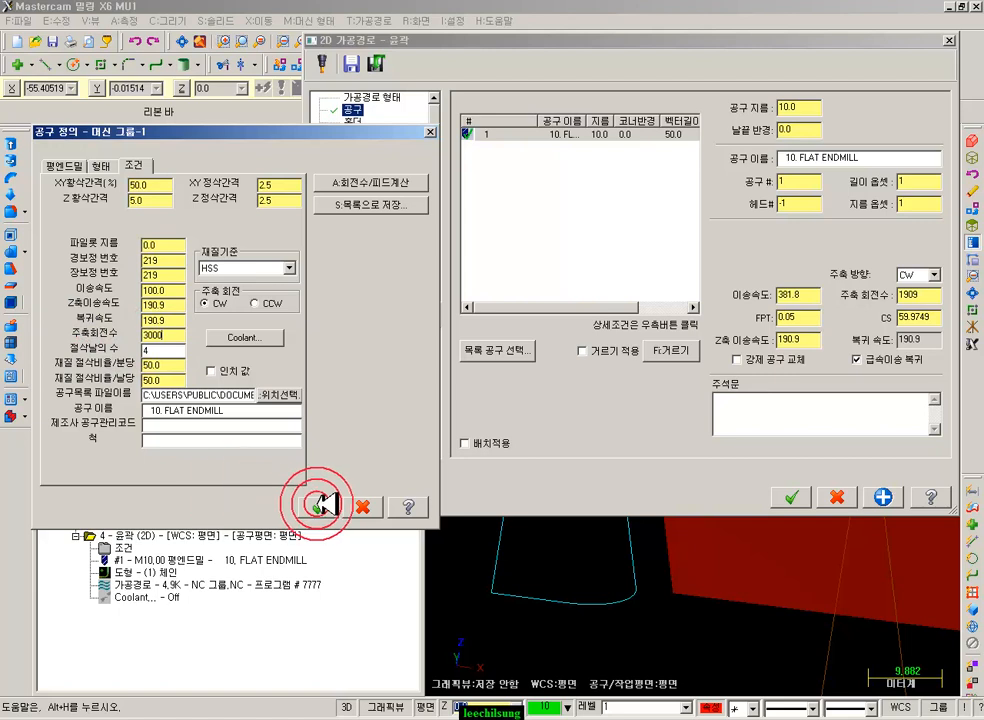
{"action": "left_click", "coordinate": [319, 506]}
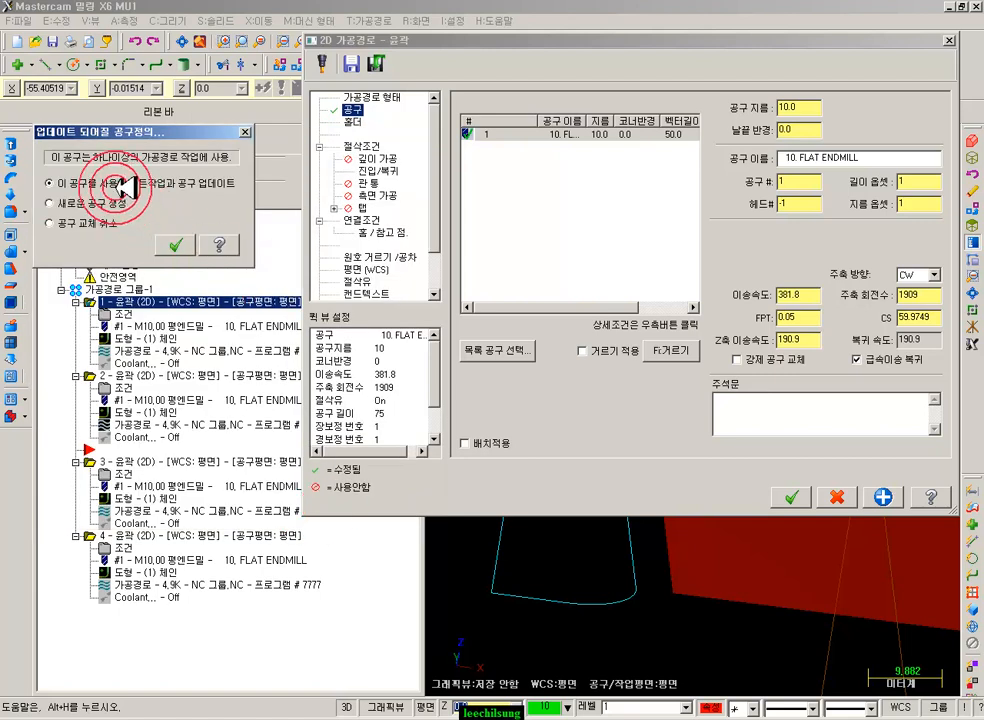
{"action": "left_click", "coordinate": [185, 246]}
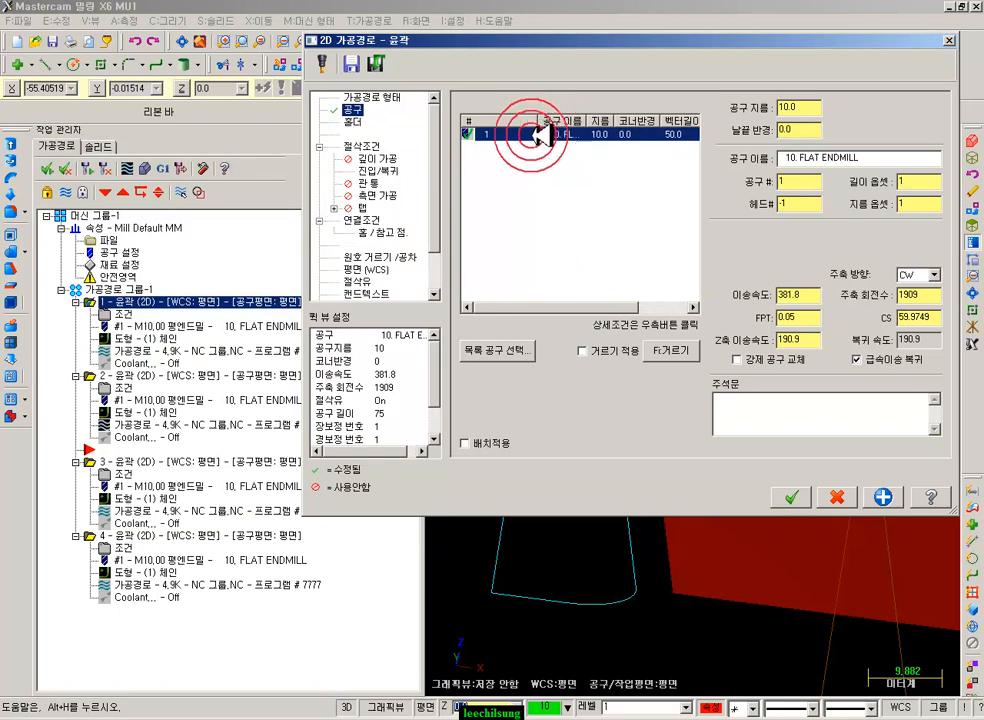
{"action": "left_click", "coordinate": [932, 296]}
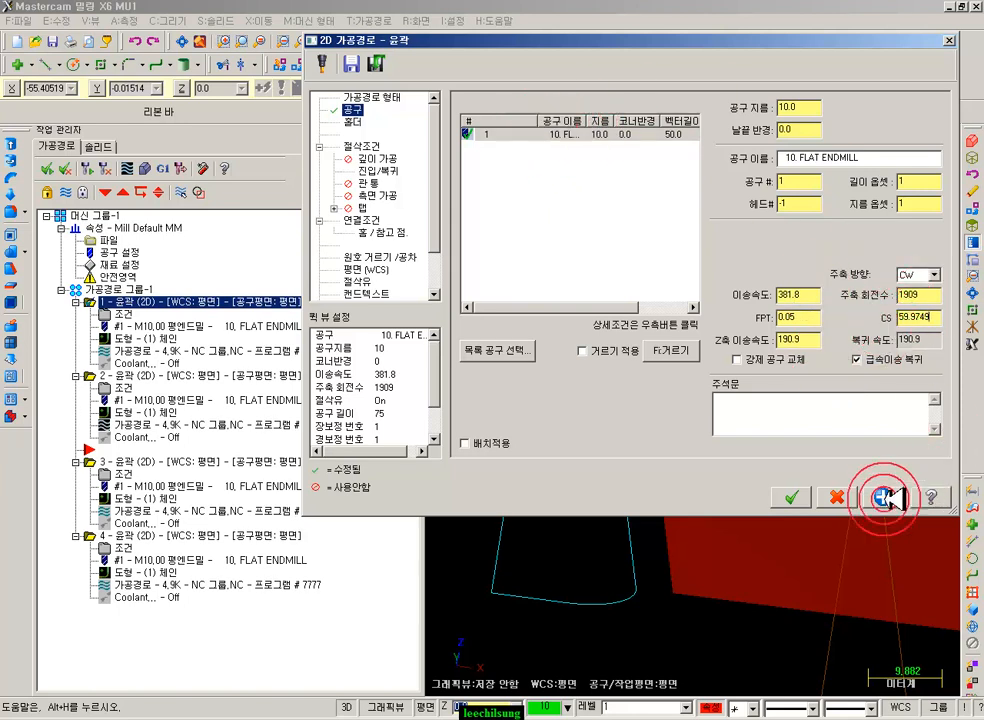
{"action": "left_click", "coordinate": [839, 496]}
- Open the machine group's tool settings and examine the 재질기준 feed rate method together with its reference material section
{"action": "left_click", "coordinate": [119, 252]}
{"action": "left_click", "coordinate": [386, 291]}
{"action": "left_click", "coordinate": [270, 654]}
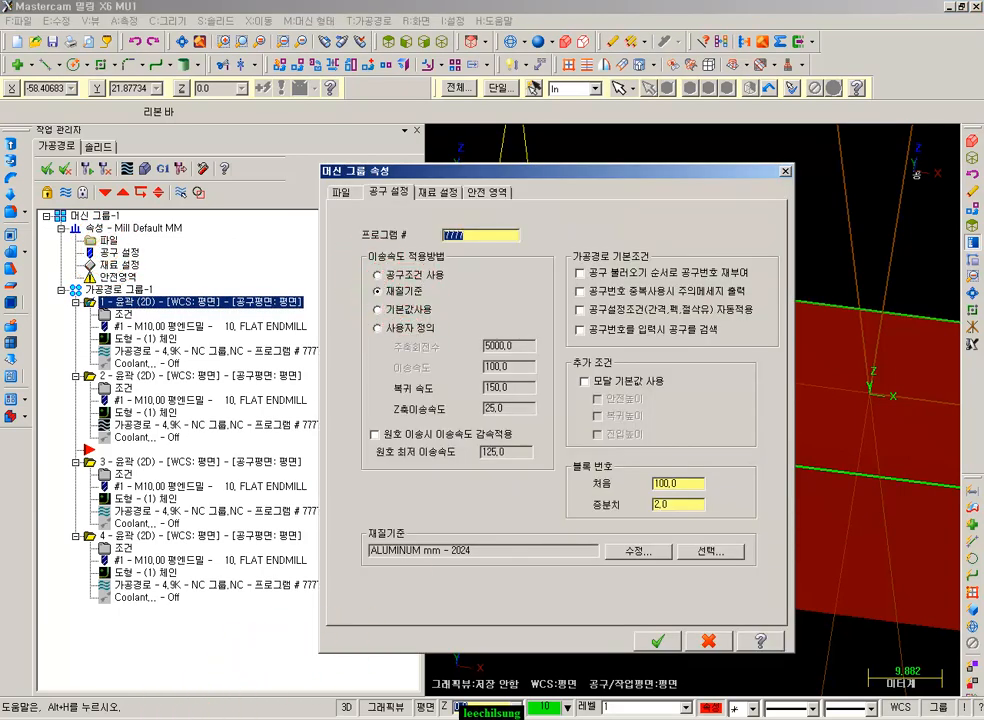
{"action": "mouse_move", "coordinate": [363, 531]}
{"action": "left_mouse_down"}
{"action": "mouse_move", "coordinate": [567, 516]}
{"action": "mouse_move", "coordinate": [760, 542]}
{"action": "mouse_move", "coordinate": [490, 571]}
{"action": "left_mouse_up"}
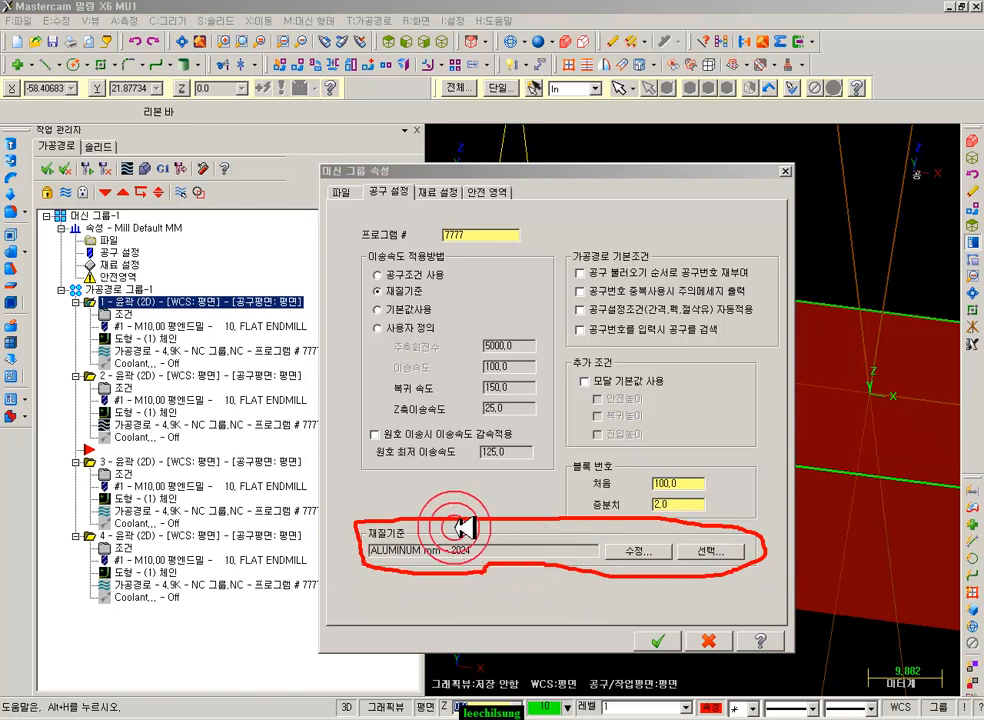
{"action": "mouse_move", "coordinate": [622, 534]}
{"action": "left_mouse_down"}
{"action": "mouse_move", "coordinate": [634, 544]}
{"action": "mouse_move", "coordinate": [674, 514]}
{"action": "left_mouse_up"}
{"action": "right_click", "coordinate": [578, 628]}
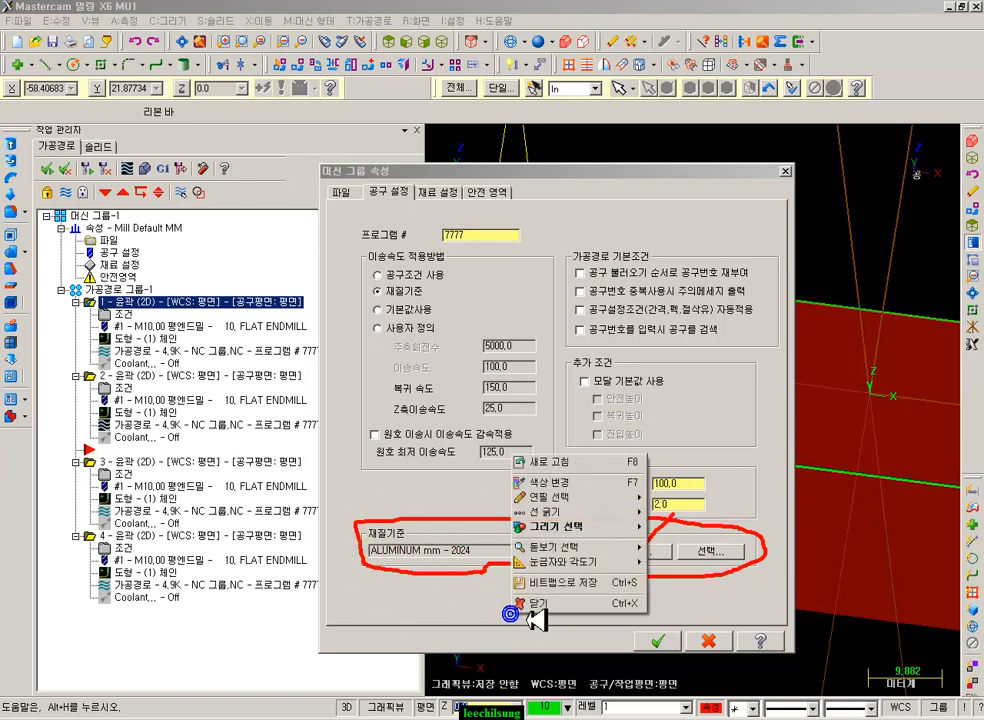
{"action": "left_click", "coordinate": [580, 603]}
- Examine the base cutting speed and base feed in the ALUMINUM mm - 2024 material definition, closing both dialogs without changes
{"action": "left_click", "coordinate": [641, 550]}
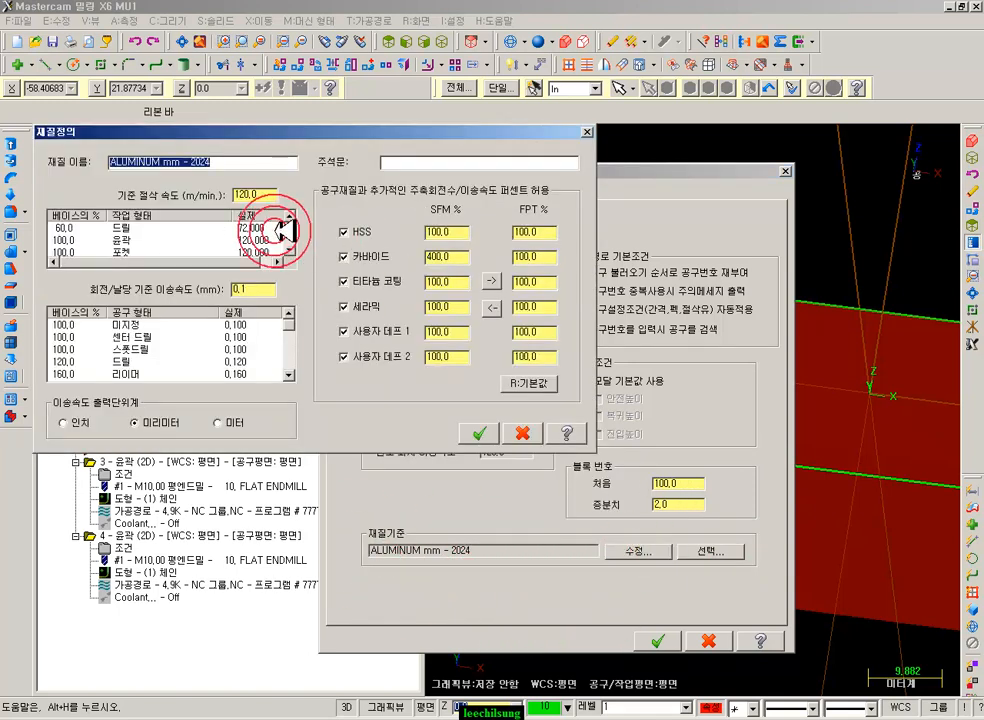
{"action": "left_click", "coordinate": [262, 193]}
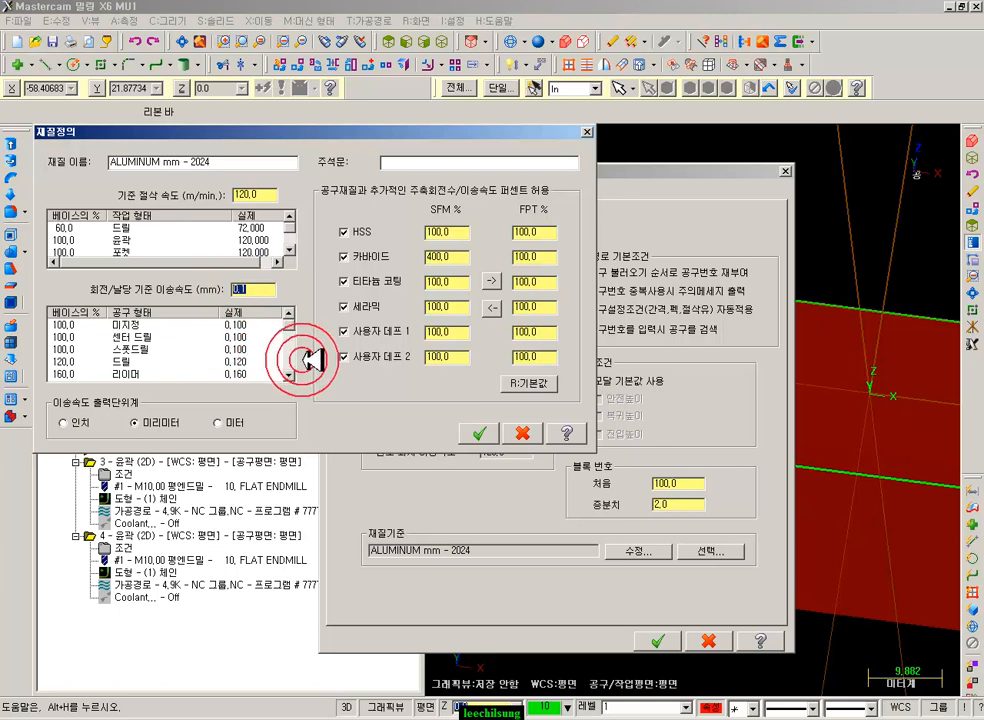
{"action": "left_click", "coordinate": [252, 194]}
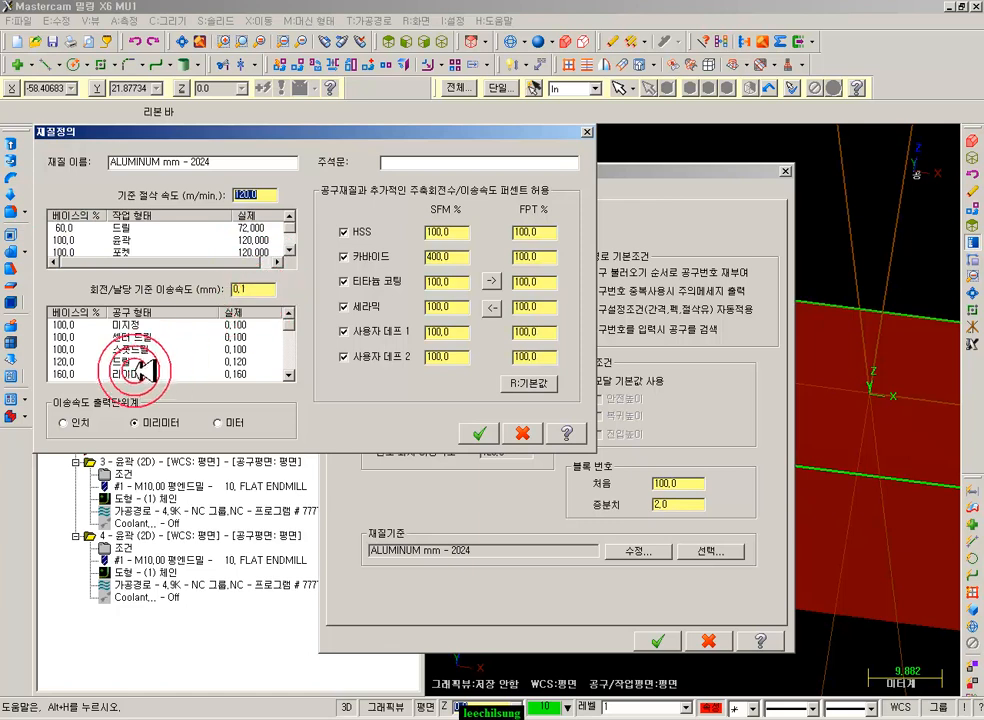
{"action": "left_click_drag", "start_coordinate": [292, 325], "coordinate": [294, 338]}
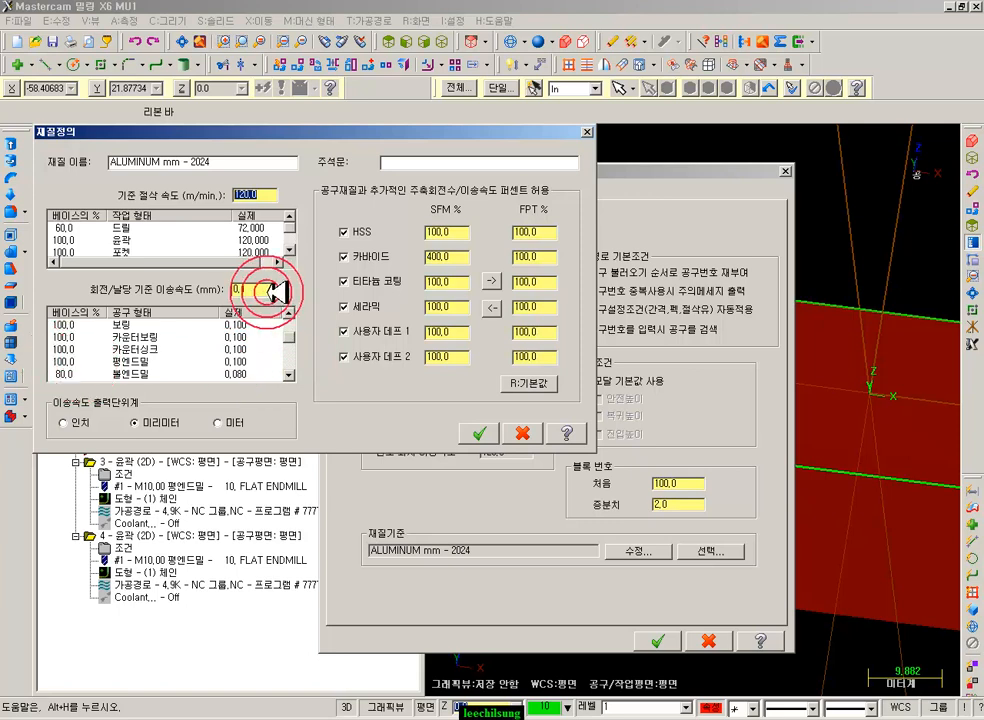
{"action": "left_click", "coordinate": [263, 194]}
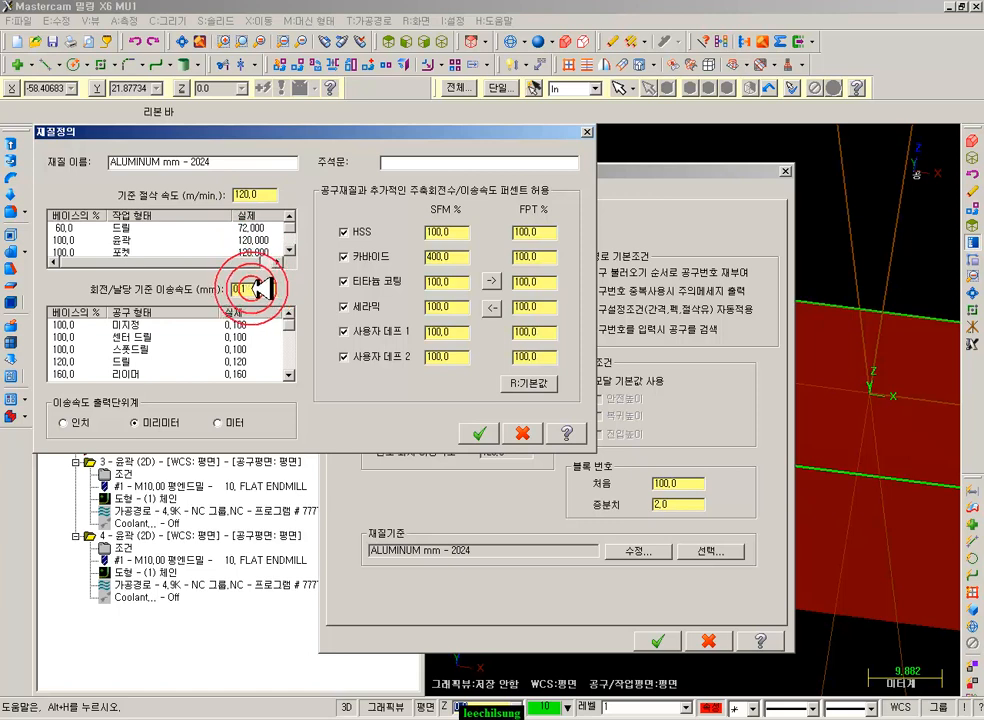
{"action": "left_click", "coordinate": [522, 433]}
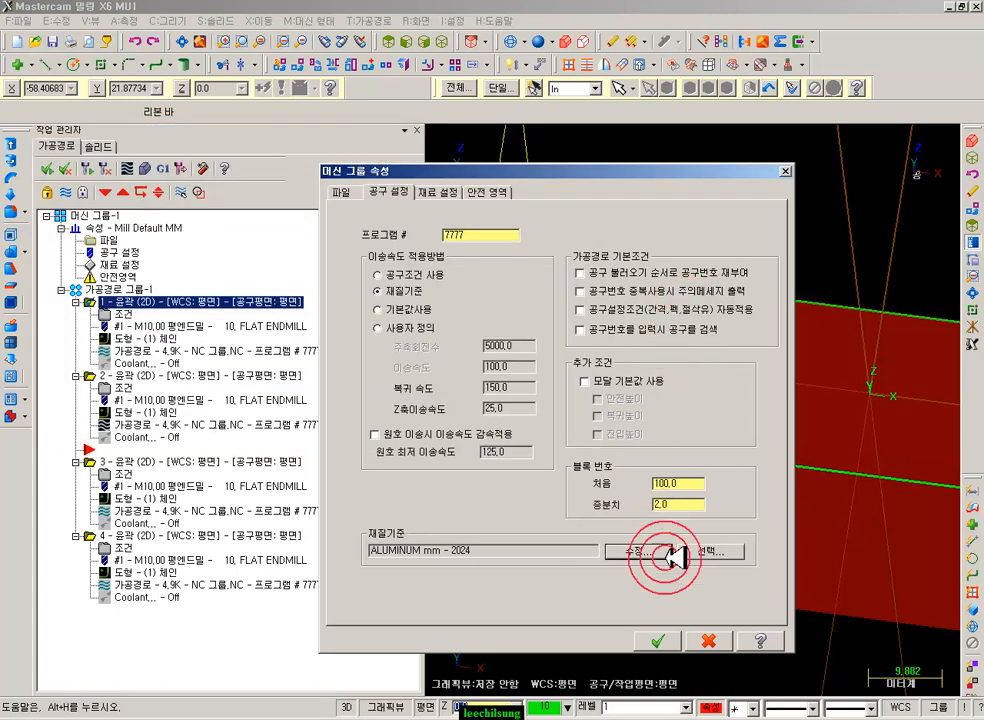
{"action": "left_click", "coordinate": [709, 641]}
- Reselect the 10 mm flat endmill in the first contour operation, examine its material-based feed rate and spindle speed, and cancel
{"action": "left_click", "coordinate": [108, 314]}
{"action": "left_click", "coordinate": [802, 210]}
{"action": "left_click", "coordinate": [787, 322]}
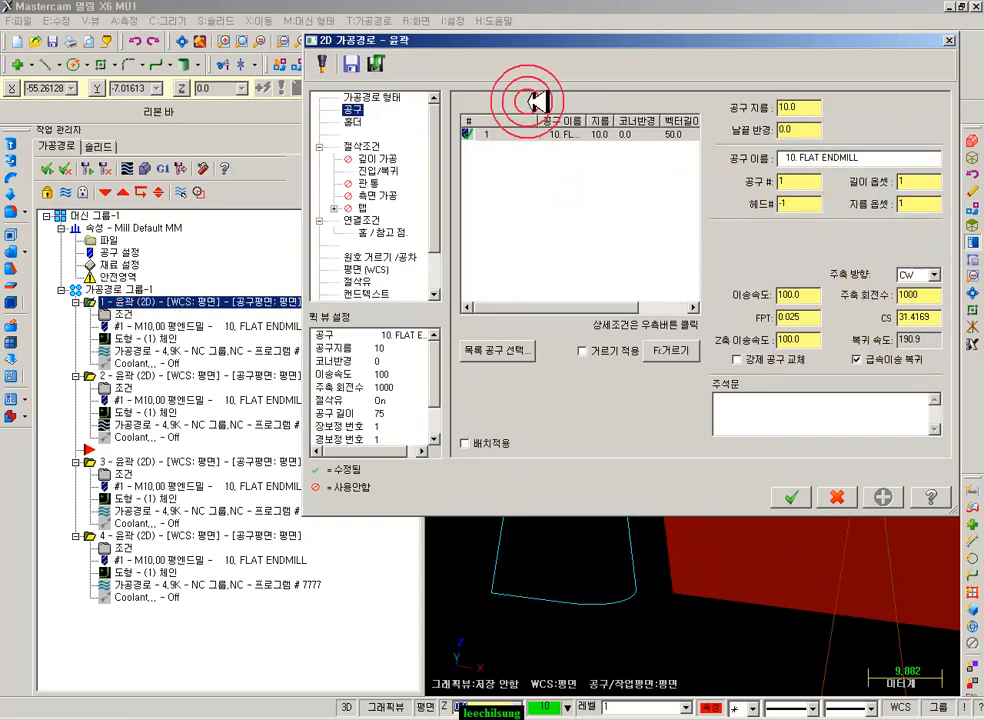
{"action": "left_click", "coordinate": [517, 135]}
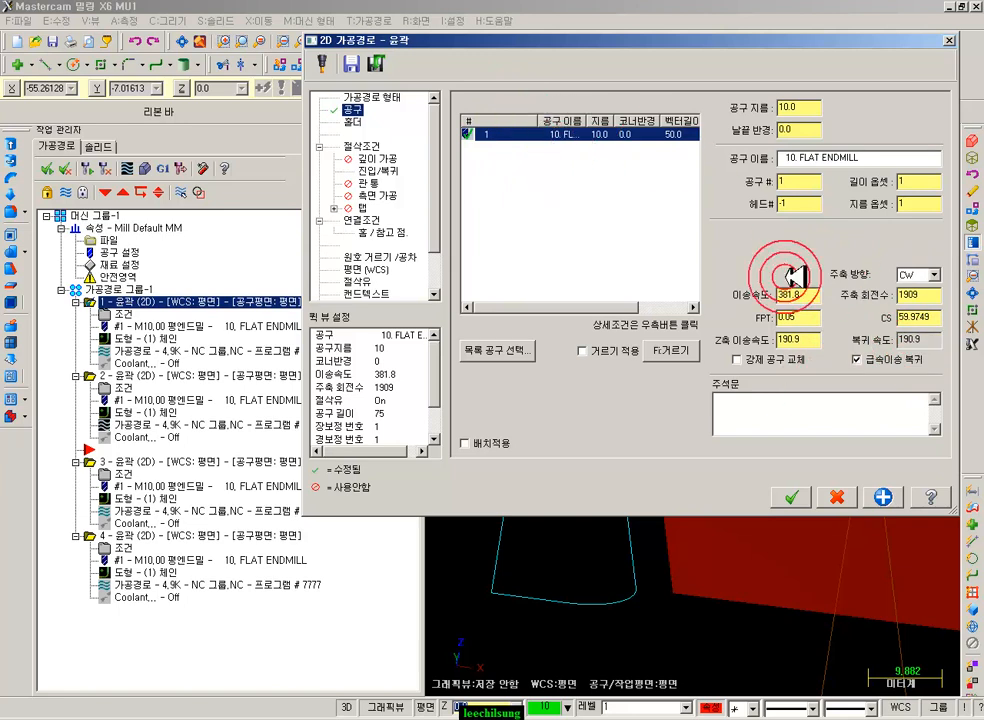
{"action": "left_click", "coordinate": [836, 497]}
- Set the machine group's feed rate method to 공구조건 사용 and reselect the 10 mm flat endmill in the first contour operation
{"action": "left_click", "coordinate": [122, 253]}
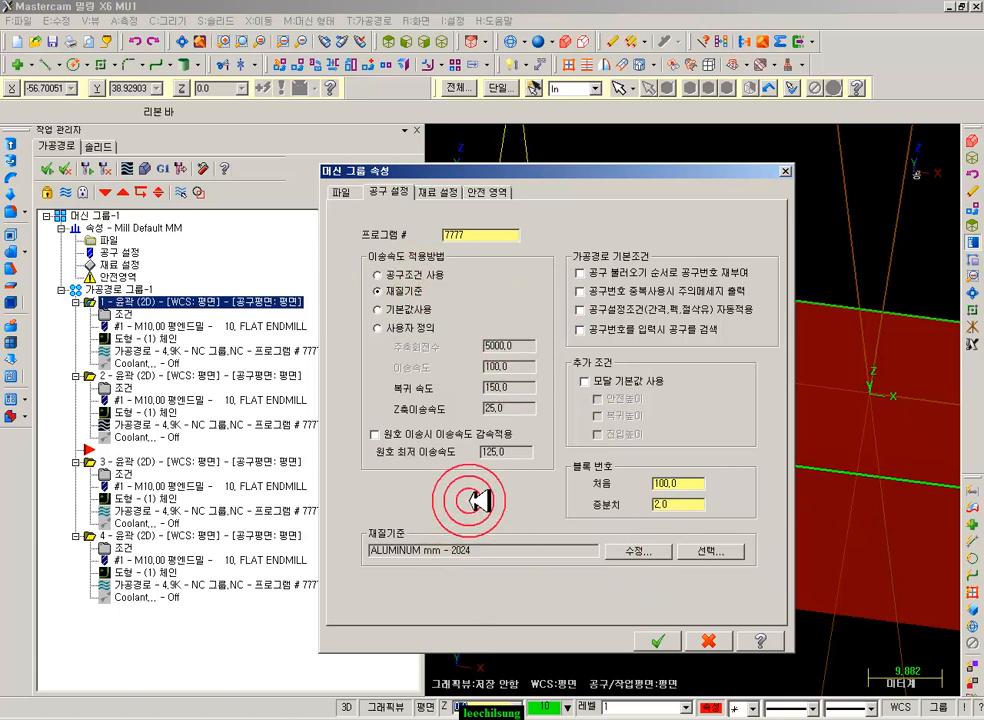
{"action": "left_click", "coordinate": [657, 641]}
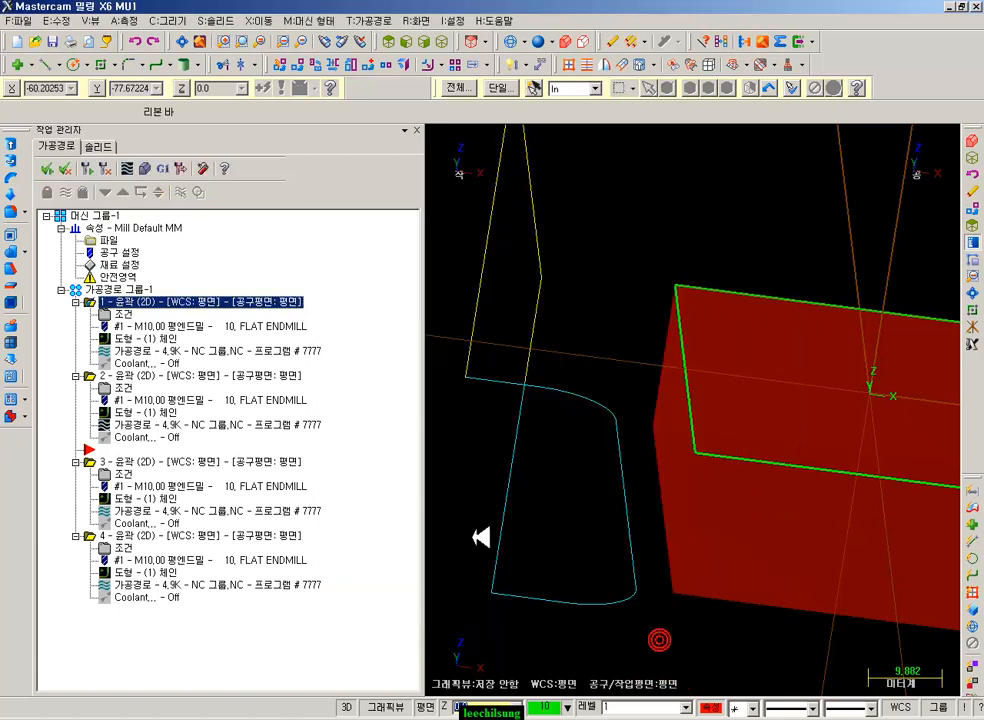
{"action": "left_click", "coordinate": [120, 313]}
{"action": "left_click", "coordinate": [588, 135]}
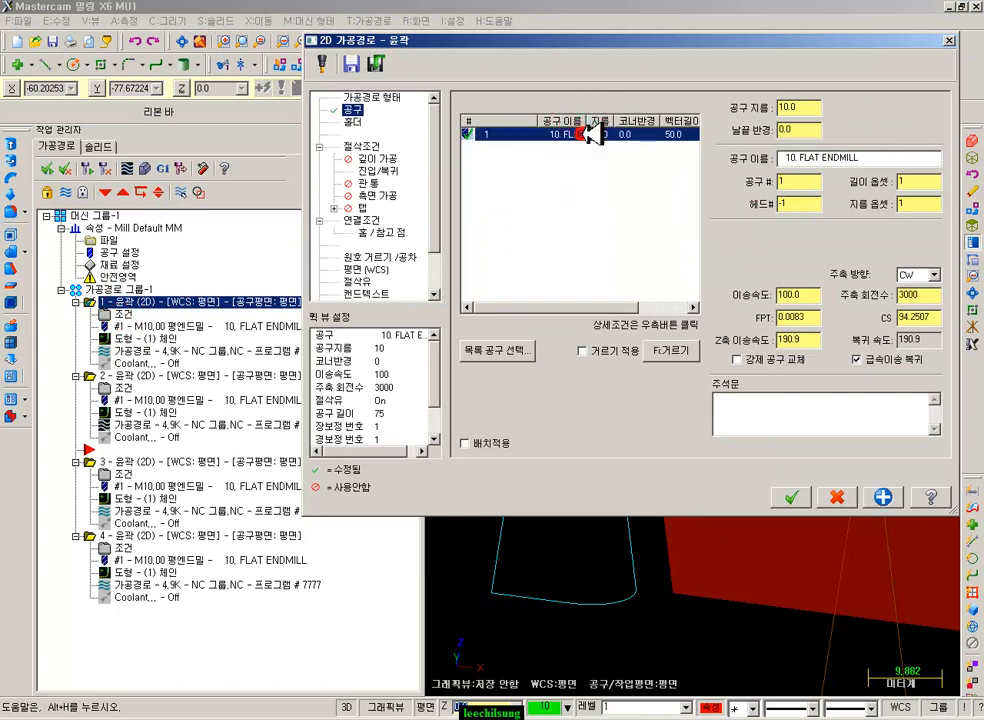
{"action": "left_click", "coordinate": [925, 297]}
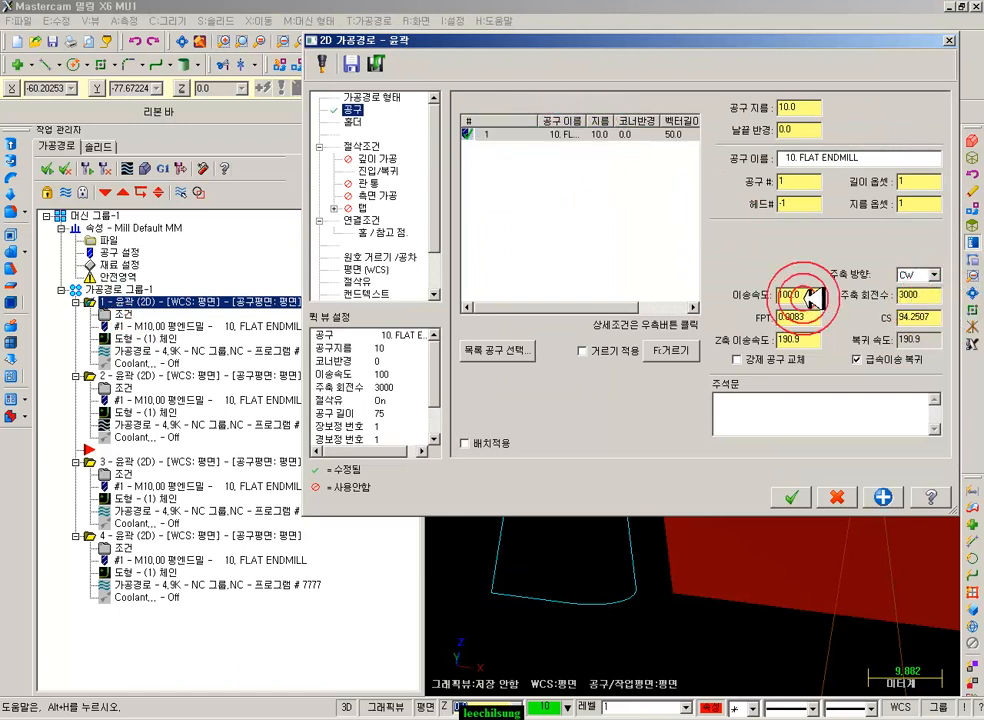
- Try a CS (cutting speed) of 25.0 in the first contour operation, check the spindle speed, and cancel the dialog
{"action": "left_click", "coordinate": [943, 319]}
{"action": "left_click", "coordinate": [772, 468]}
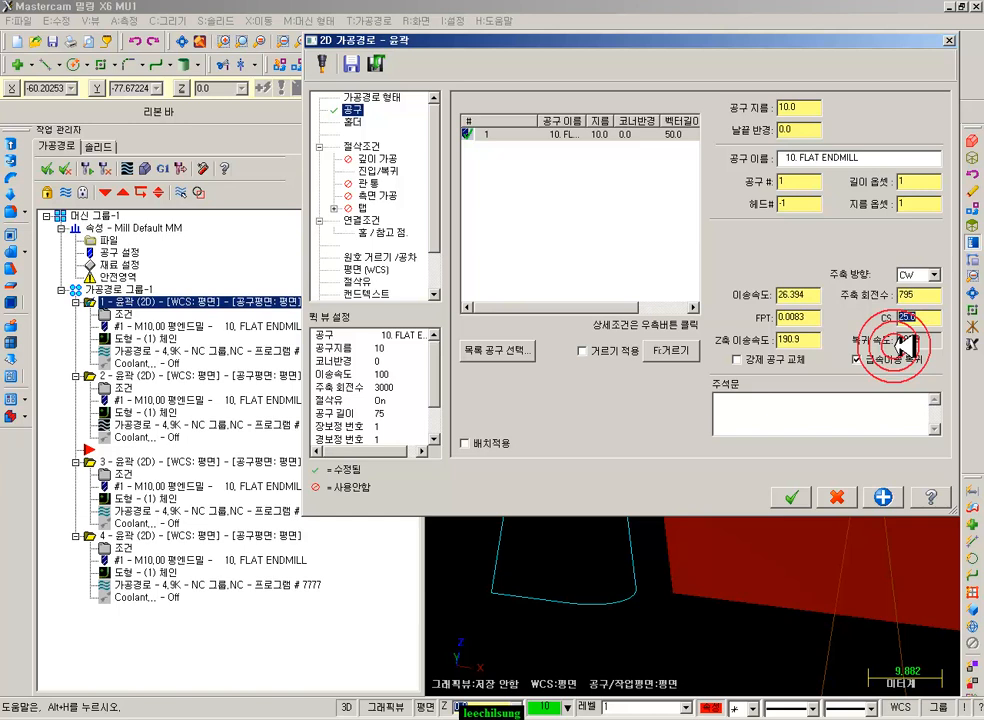
{"action": "left_click", "coordinate": [928, 294]}
{"action": "left_click", "coordinate": [916, 318]}
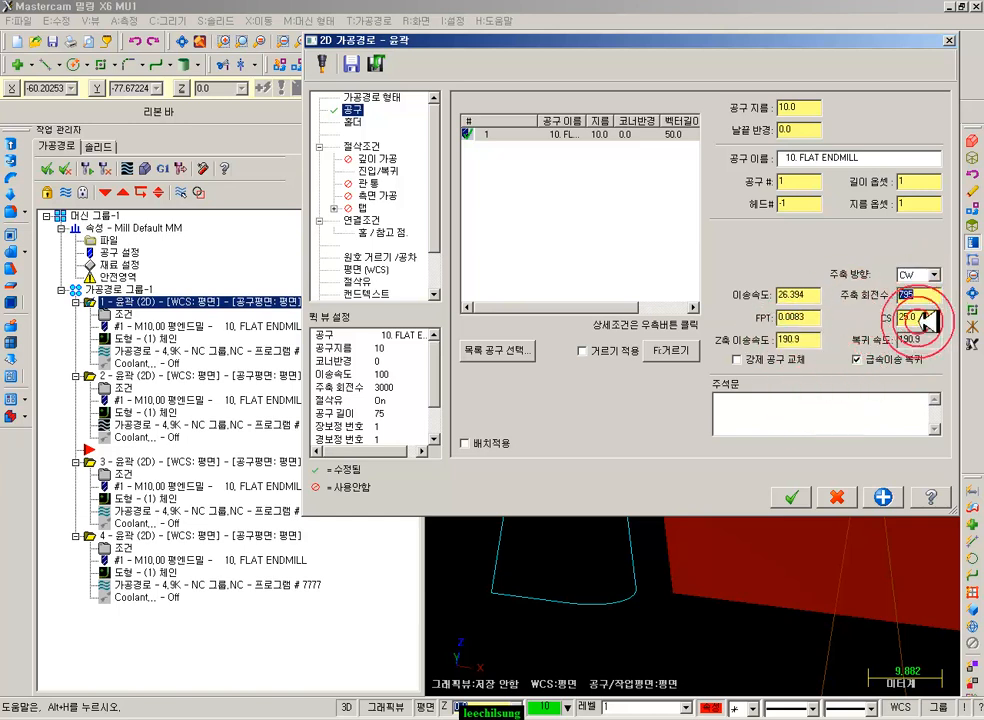
{"action": "left_click", "coordinate": [903, 294]}
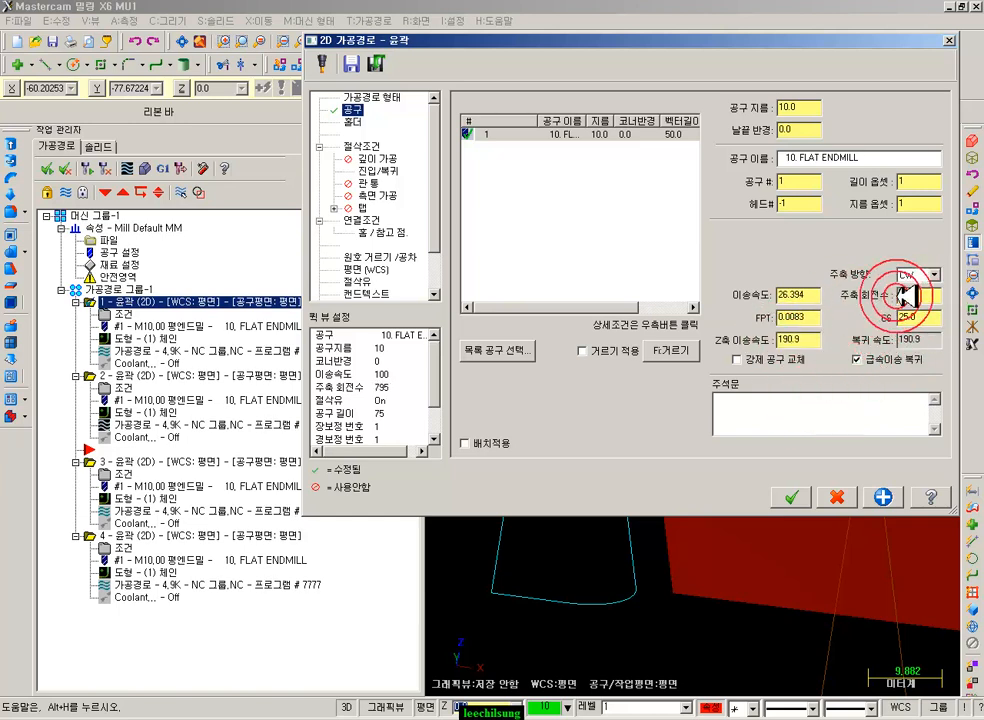
{"action": "double_click", "coordinate": [912, 295]}
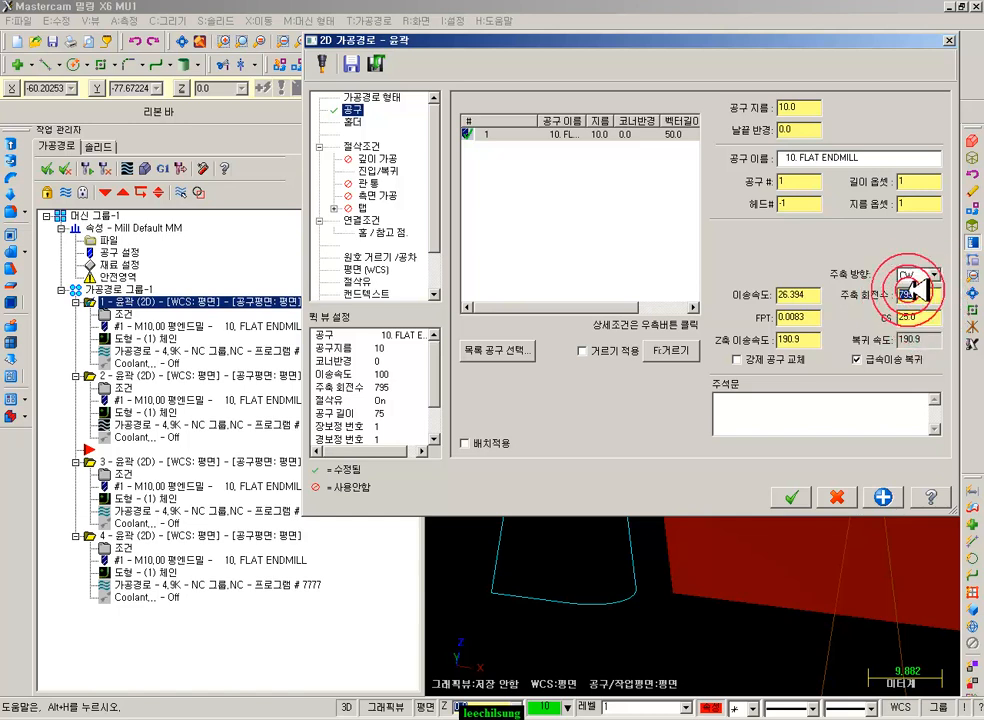
{"action": "left_click", "coordinate": [836, 497]}
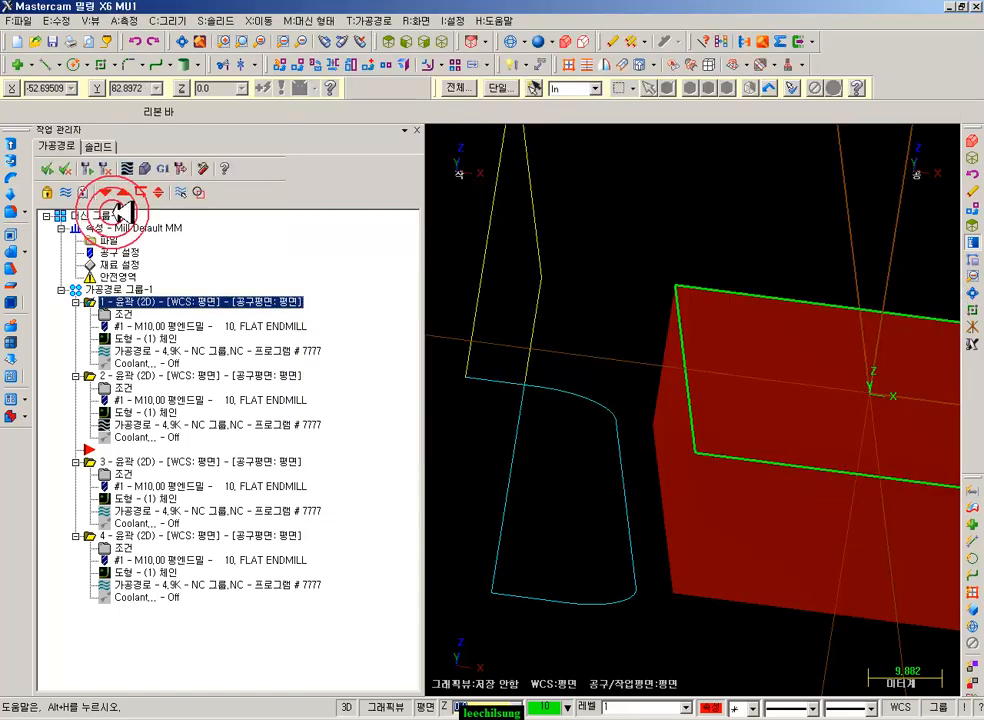
- Compare the feed rate methods in the machine group's tool settings and choose 사용자 정의 (user-defined)
{"action": "left_click", "coordinate": [112, 254]}
{"action": "left_click", "coordinate": [388, 310]}
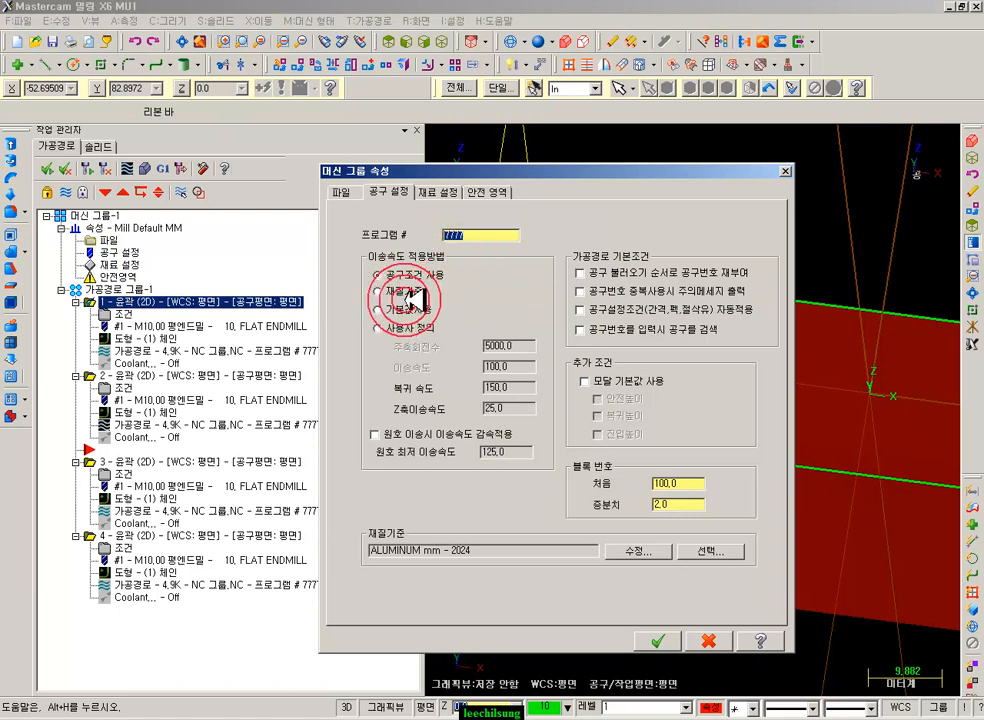
{"action": "left_click", "coordinate": [386, 327]}
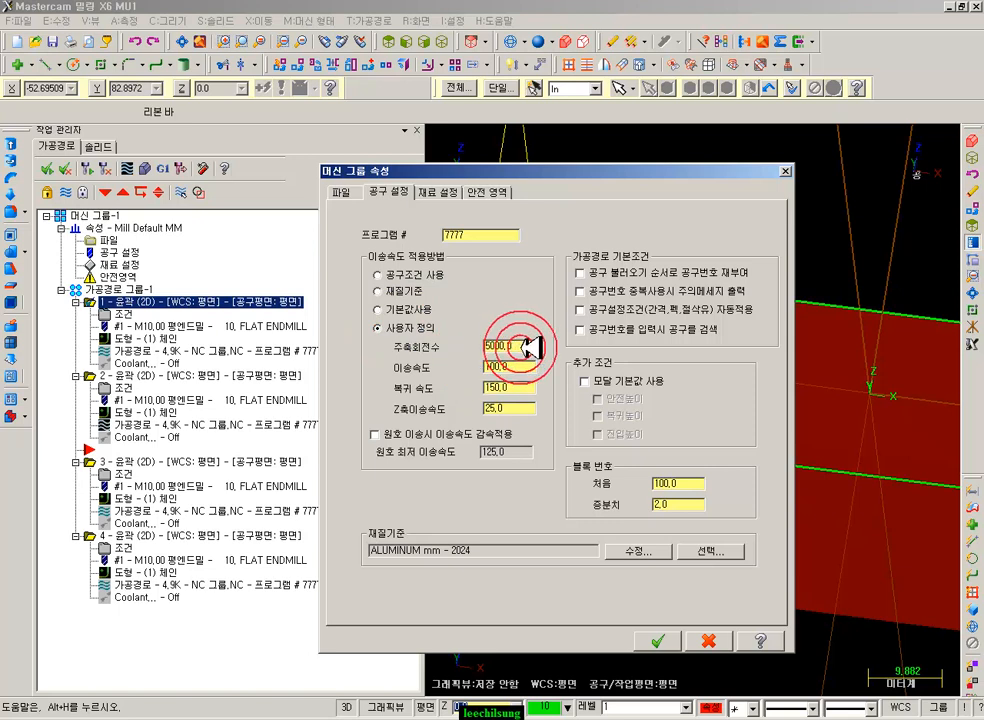
{"action": "left_click", "coordinate": [420, 274]}
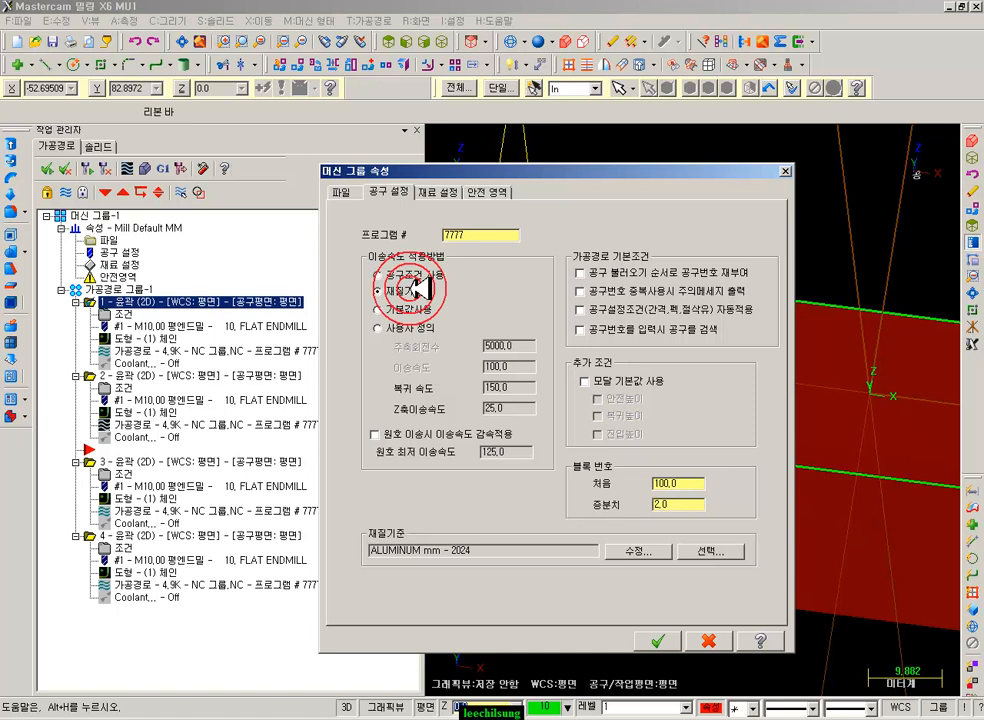
{"action": "left_click", "coordinate": [378, 328]}
- Set the user-defined spindle speed to 3000, feed rate to 1000, retract rate to 2000 and Z plunge rate to 1000, and apply the settings
{"action": "left_click", "coordinate": [518, 347]}
{"action": "left_click", "coordinate": [521, 366]}
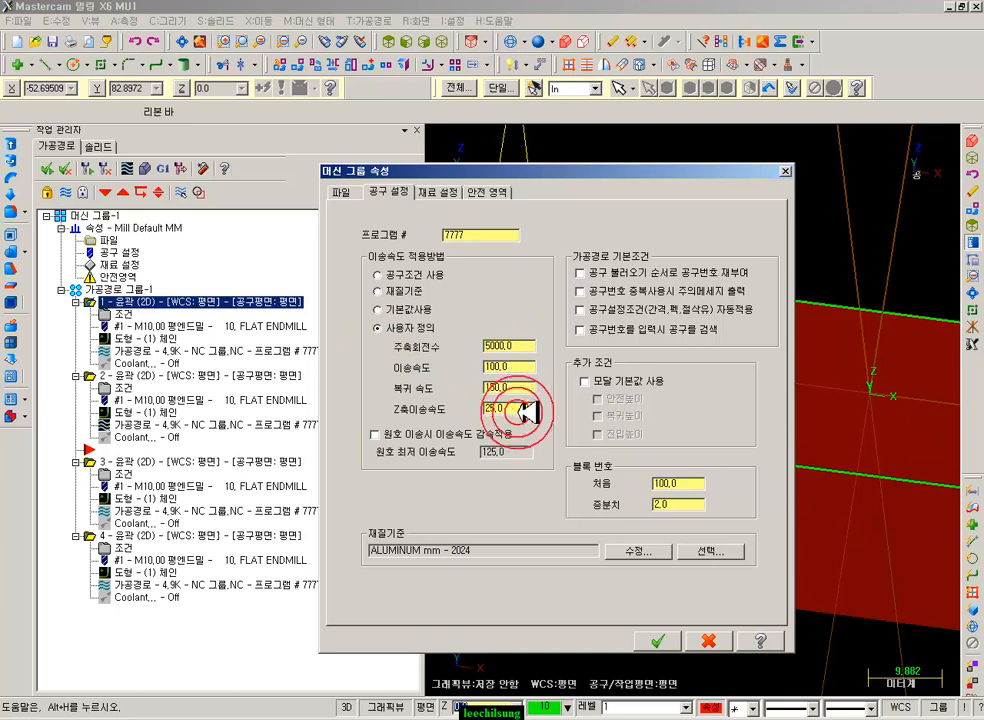
{"action": "left_click", "coordinate": [520, 346]}
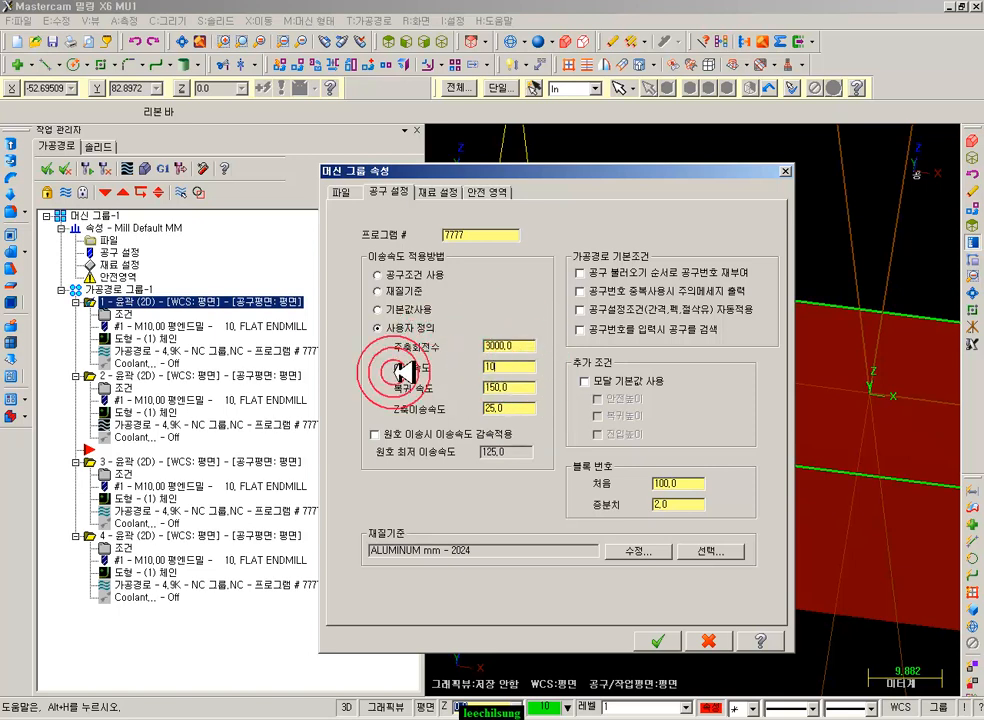
{"action": "left_click", "coordinate": [531, 396]}
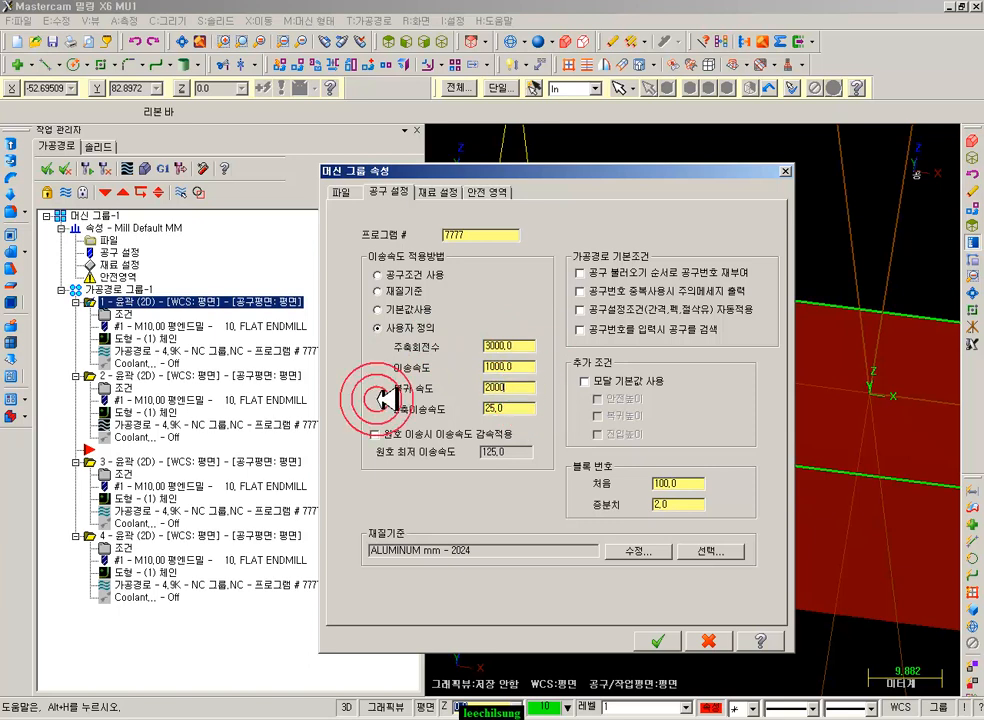
{"action": "left_click", "coordinate": [510, 409]}
{"action": "left_click", "coordinate": [402, 411]}
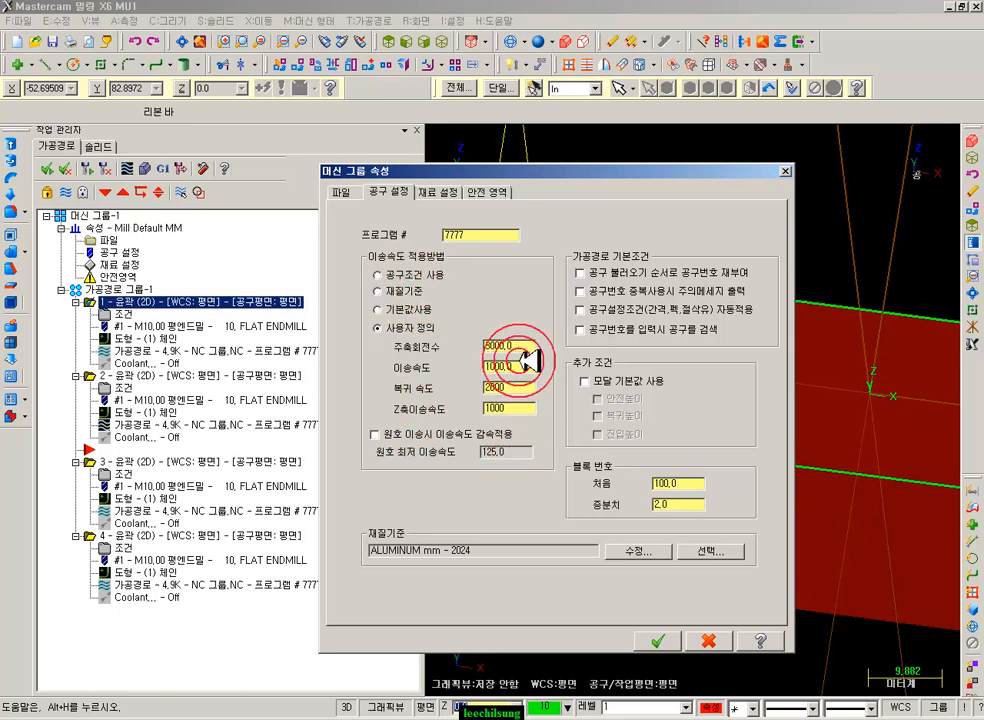
{"action": "left_click", "coordinate": [657, 641]}
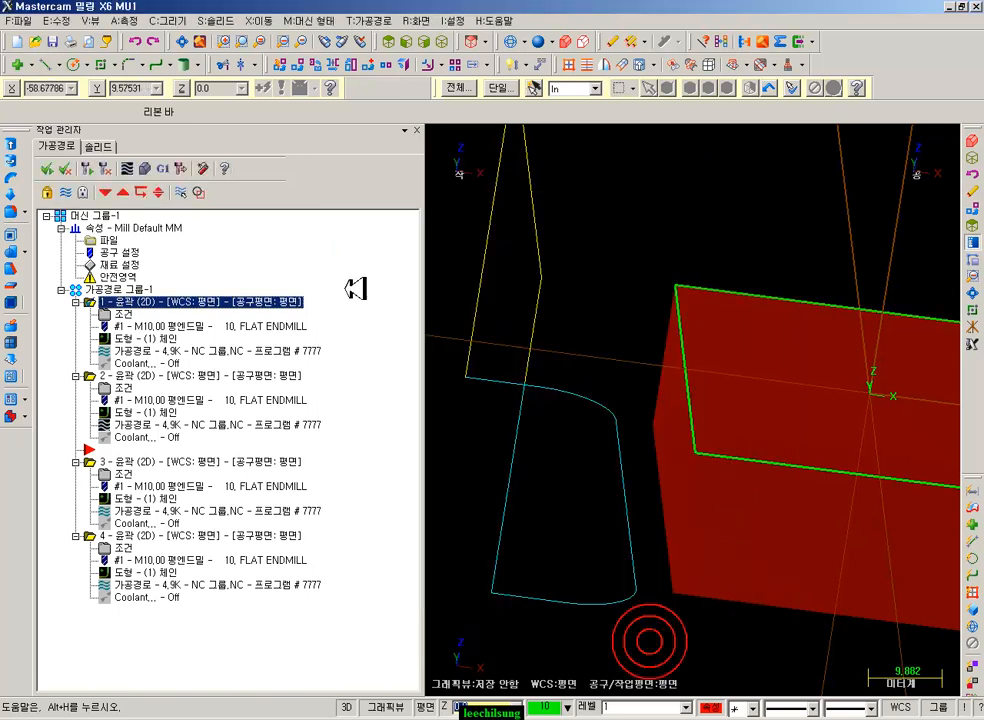
- Check the feed rate and spindle speed in the first contour operation's tool conditions and cancel the dialog
{"action": "left_click", "coordinate": [130, 318]}
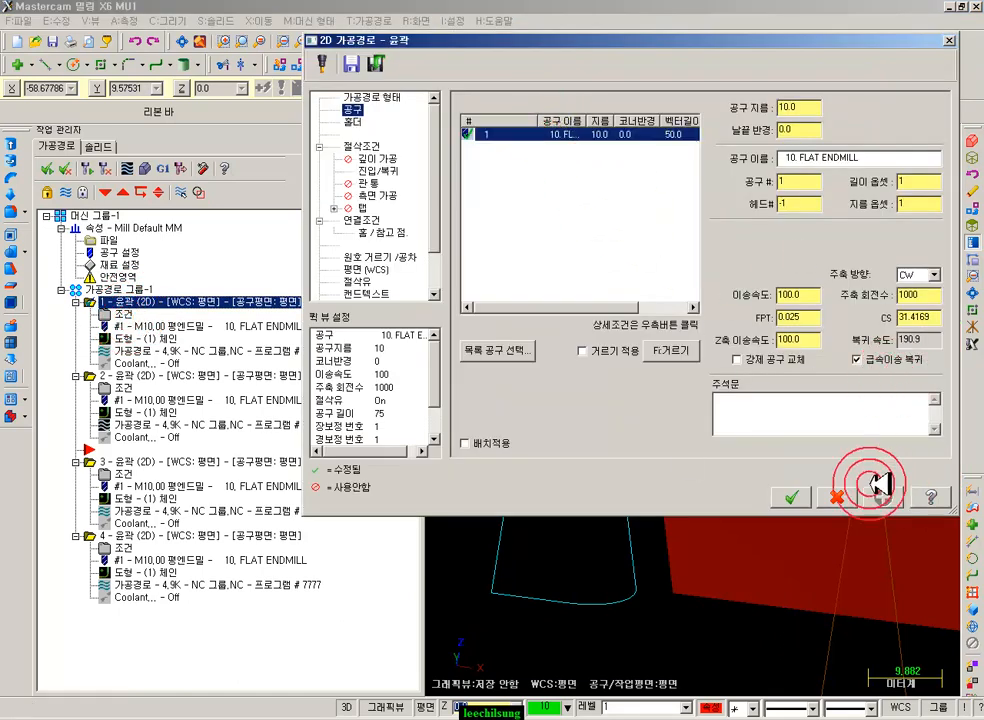
{"action": "left_click", "coordinate": [843, 498]}
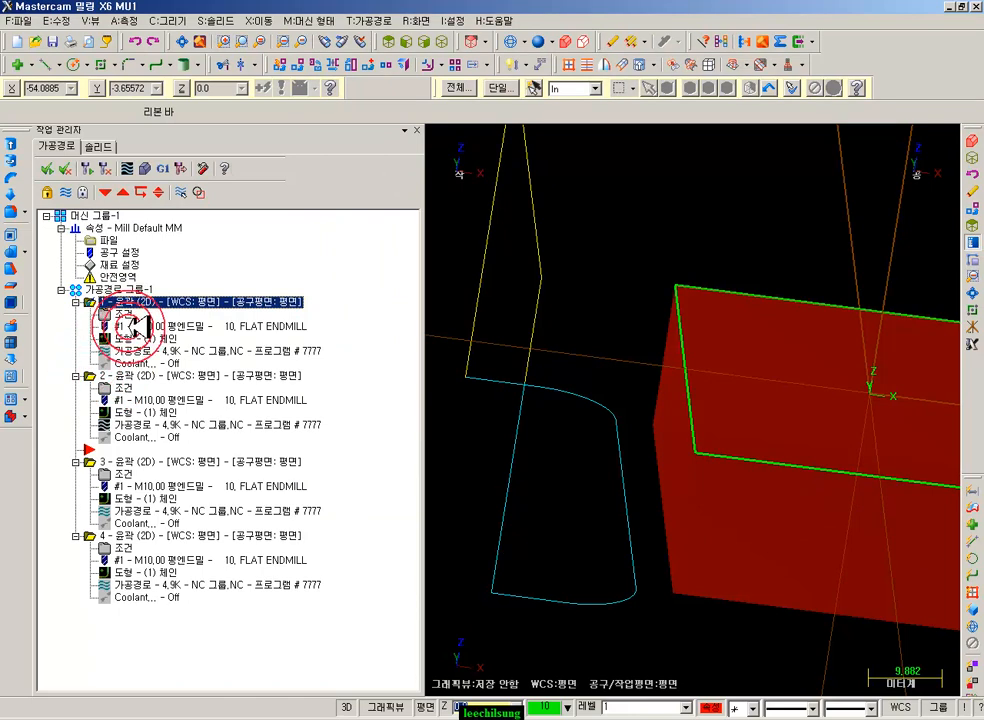
{"action": "scroll", "coordinate": [530, 305], "scroll_direction": "down", "scroll_amount": 2}
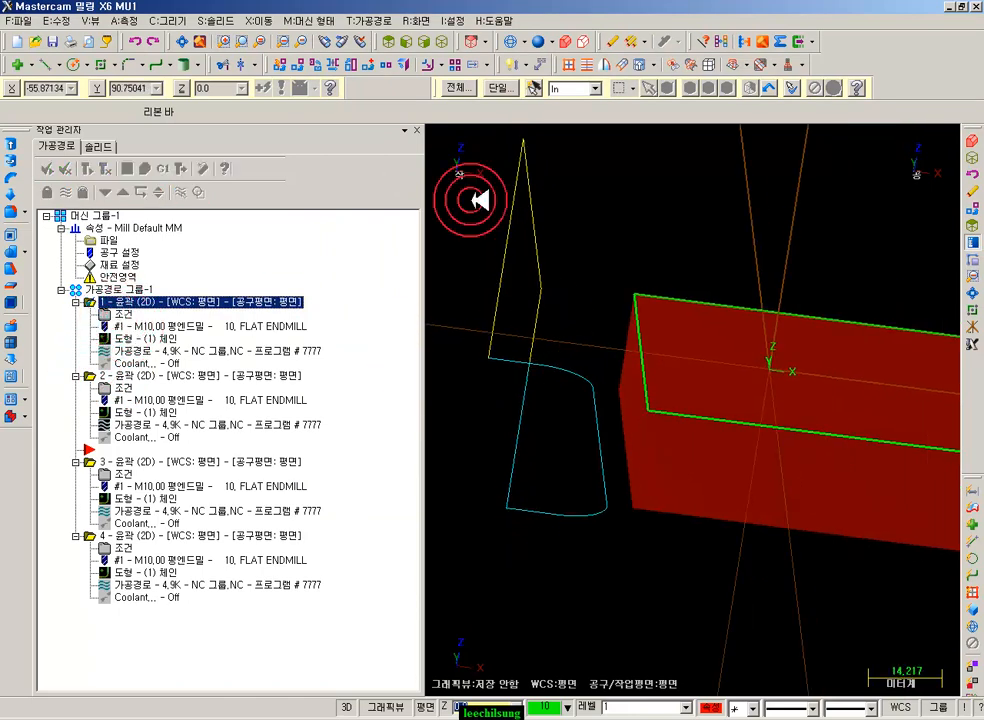
- Start a new contour toolpath on the chain along the block's top face and show its tool conditions
{"action": "left_click", "coordinate": [397, 26]}
{"action": "left_click", "coordinate": [400, 36]}
{"action": "left_click", "coordinate": [650, 383]}
{"action": "left_click", "coordinate": [93, 514]}
{"action": "left_click", "coordinate": [490, 128]}
{"action": "left_click", "coordinate": [352, 108]}
- Examine the new contour's spindle speed, feed, FPT and Z plunge rate for the 10 mm flat endmill, consult the PDF textbook, and cancel the operation
{"action": "left_click", "coordinate": [897, 312]}
{"action": "left_click_drag", "start_coordinate": [909, 296], "coordinate": [933, 296]}
{"action": "left_click", "coordinate": [810, 340]}
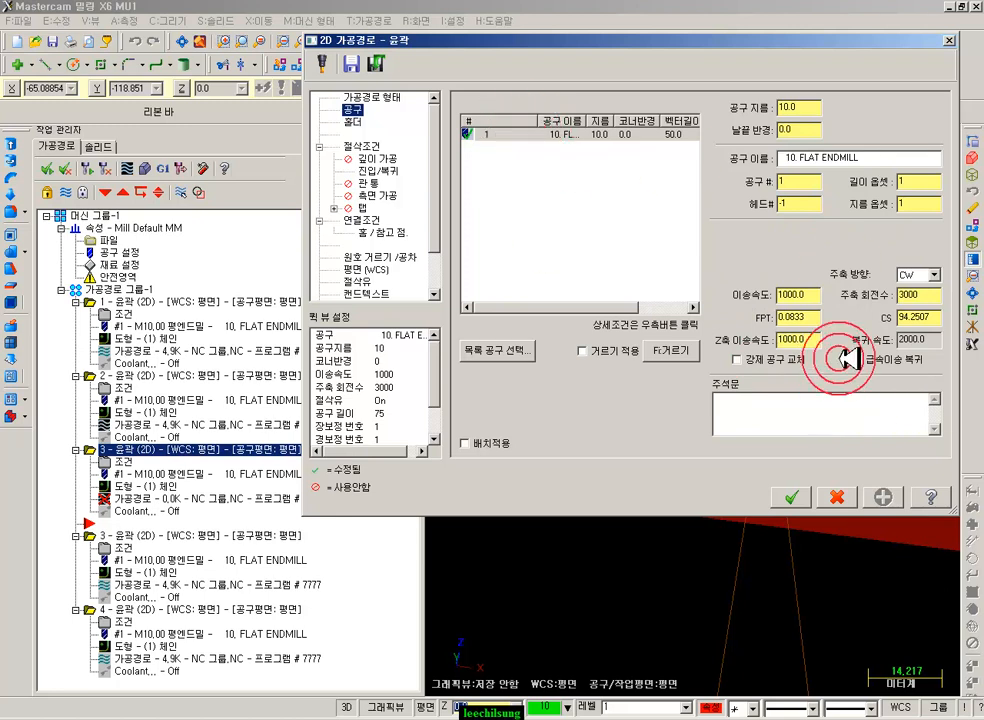
{"action": "double_click", "coordinate": [926, 296]}
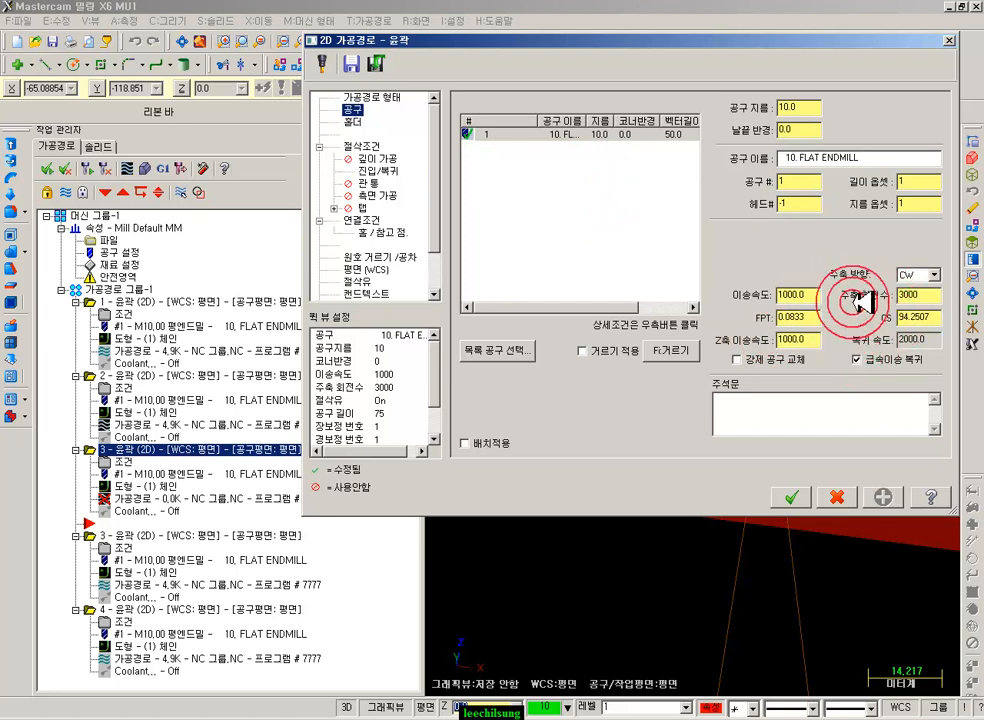
{"action": "left_click", "coordinate": [570, 133]}
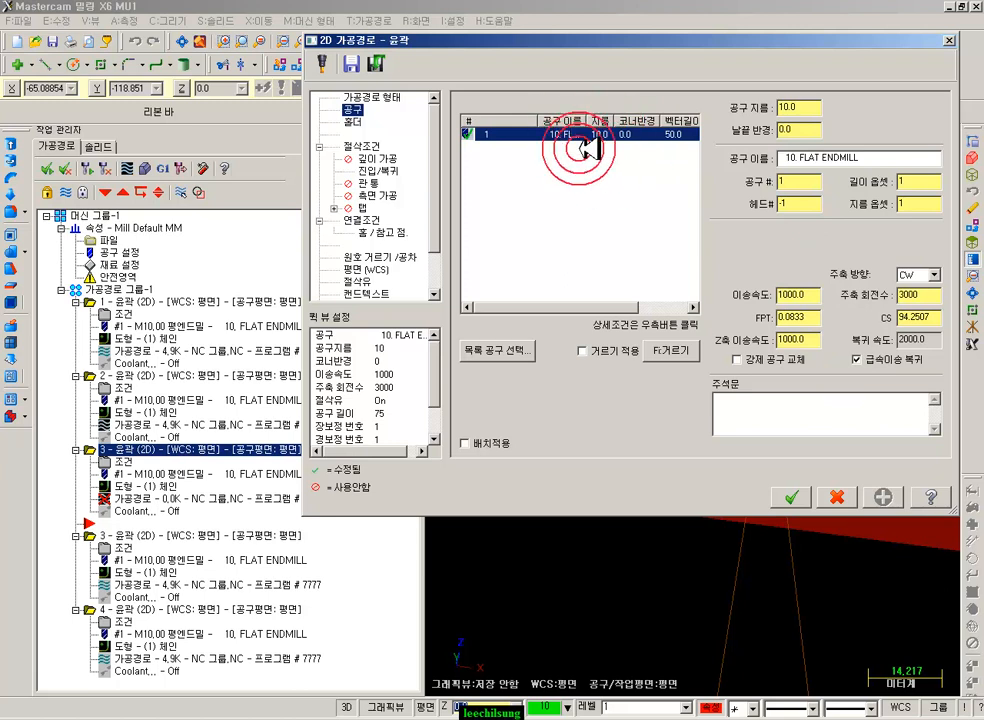
{"action": "left_click", "coordinate": [925, 296]}
{"action": "left_click", "coordinate": [811, 297]}
{"action": "left_click", "coordinate": [812, 319]}
{"action": "left_click", "coordinate": [811, 338]}
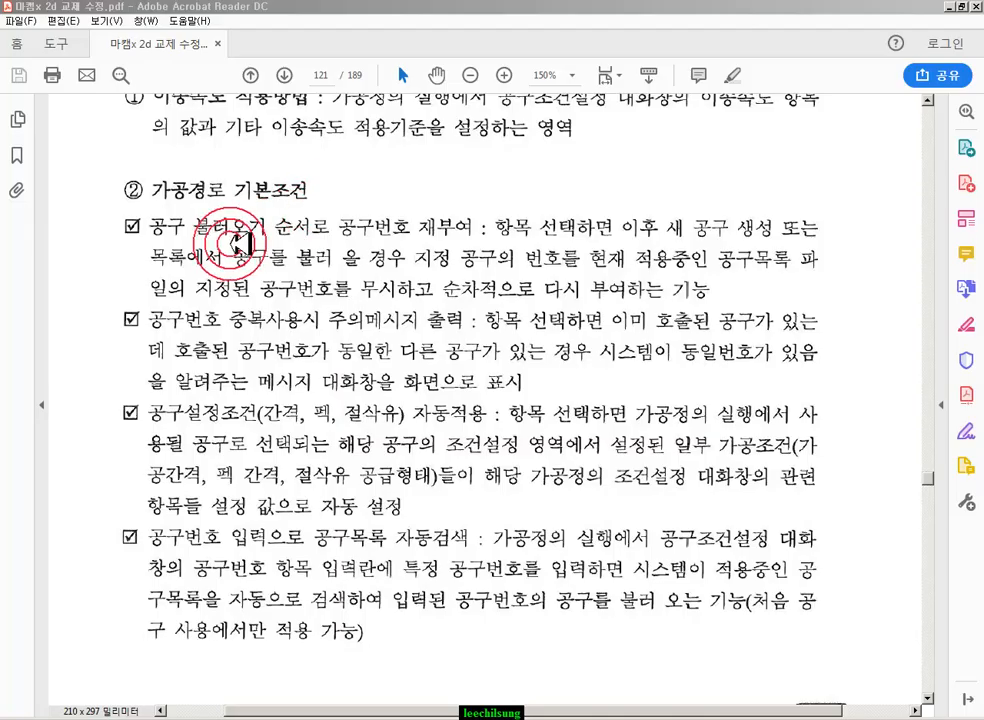
{"action": "left_click_drag", "start_coordinate": [281, 152], "coordinate": [612, 118]}
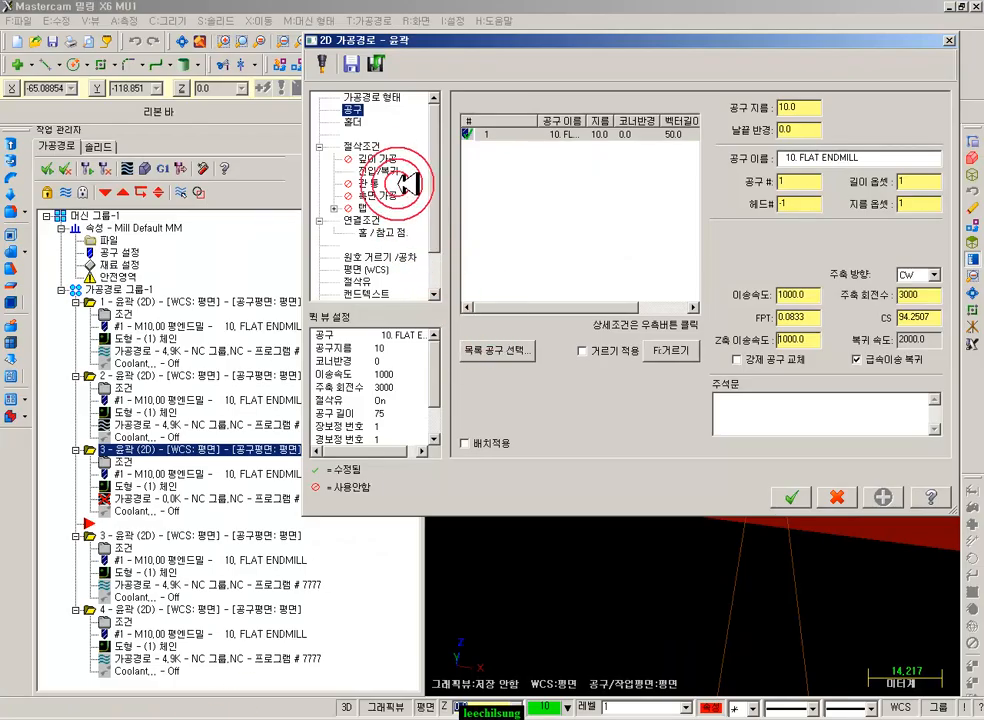
{"action": "left_click", "coordinate": [836, 497]}
- Review the arc feed reduction and 가공경로 기본조건 options in the machine group's tool settings, marking them on screen, and cancel
{"action": "left_click", "coordinate": [95, 252]}
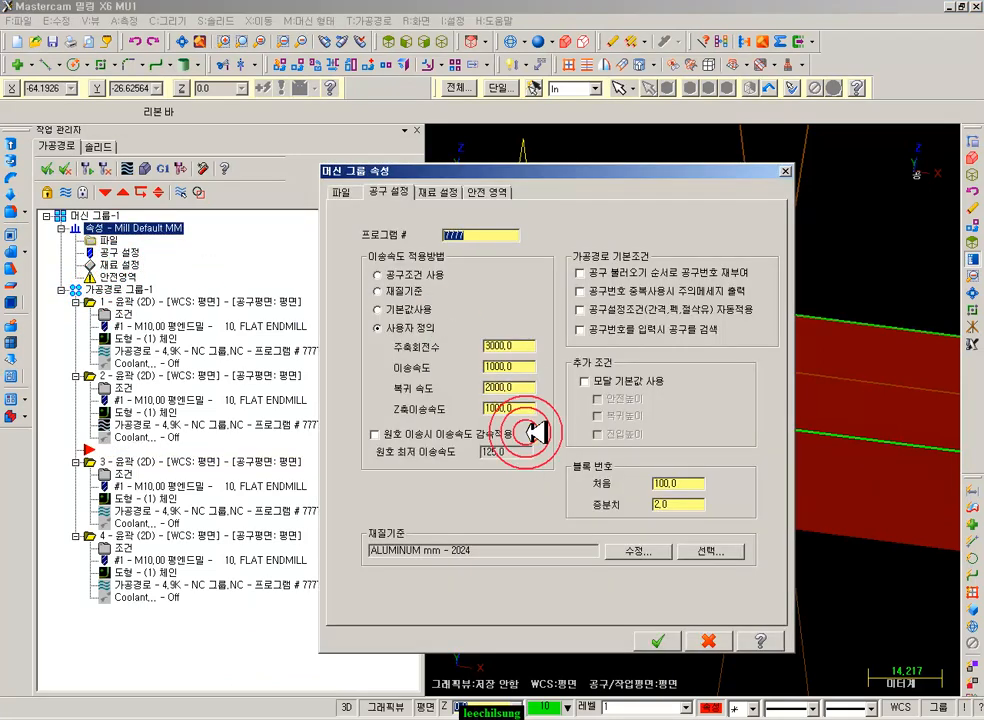
{"action": "left_click", "coordinate": [200, 718]}
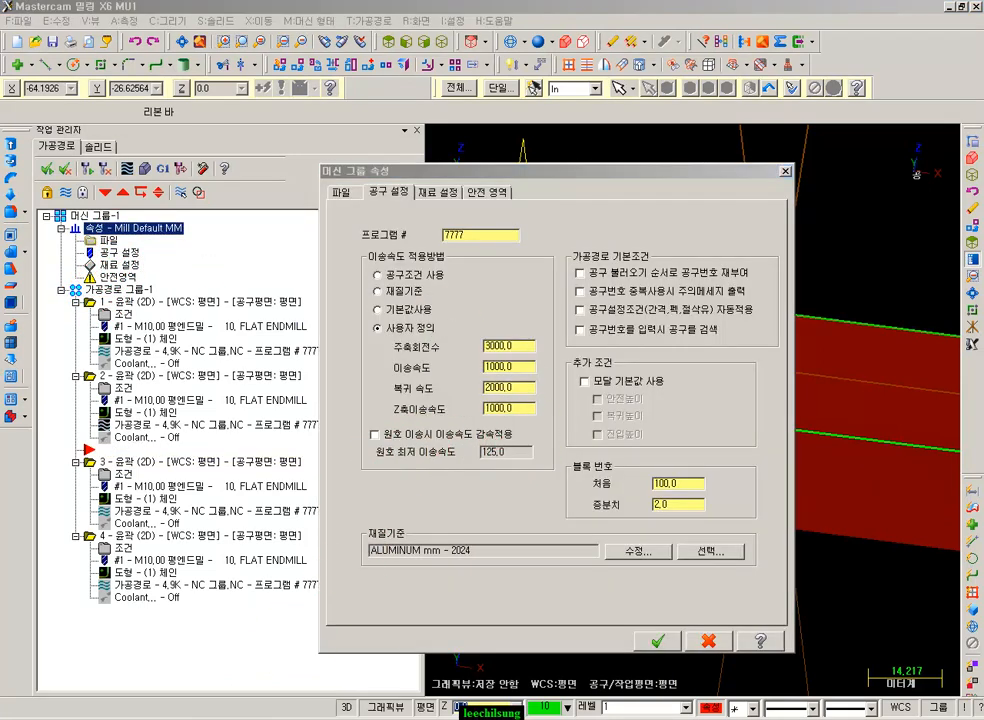
{"action": "mouse_move", "coordinate": [360, 487]}
{"action": "left_mouse_down"}
{"action": "mouse_move", "coordinate": [351, 455]}
{"action": "mouse_move", "coordinate": [395, 421]}
{"action": "mouse_move", "coordinate": [553, 421]}
{"action": "mouse_move", "coordinate": [512, 466]}
{"action": "mouse_move", "coordinate": [356, 474]}
{"action": "mouse_move", "coordinate": [505, 464]}
{"action": "left_mouse_up"}
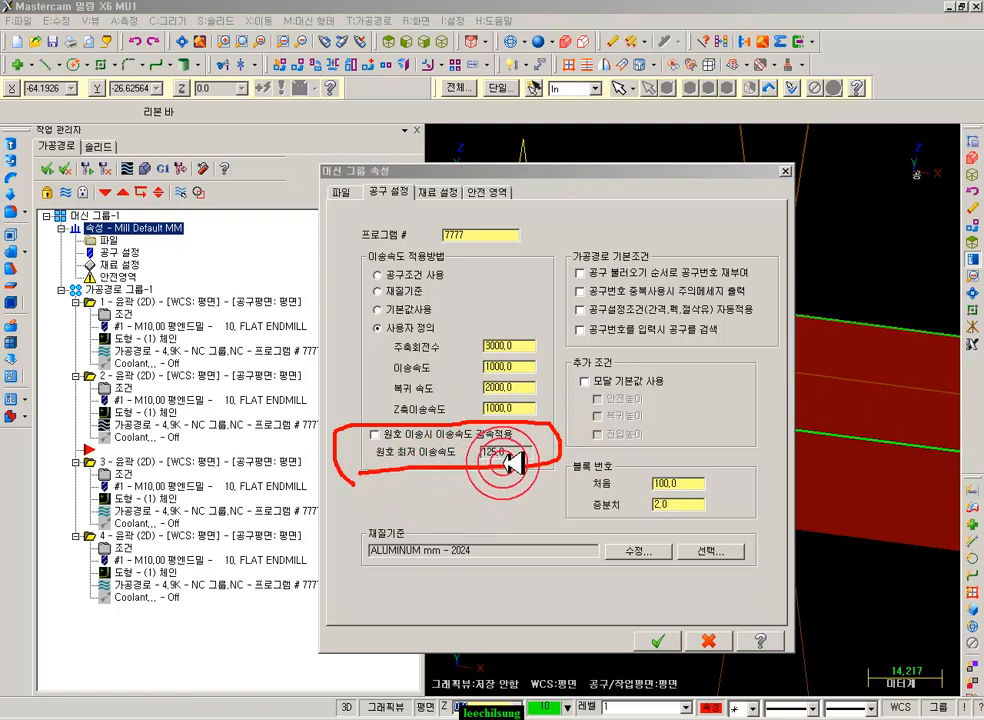
{"action": "mouse_move", "coordinate": [660, 612]}
{"action": "left_mouse_down"}
{"action": "mouse_move", "coordinate": [696, 209]}
{"action": "mouse_move", "coordinate": [830, 160]}
{"action": "mouse_move", "coordinate": [680, 258]}
{"action": "left_mouse_up"}
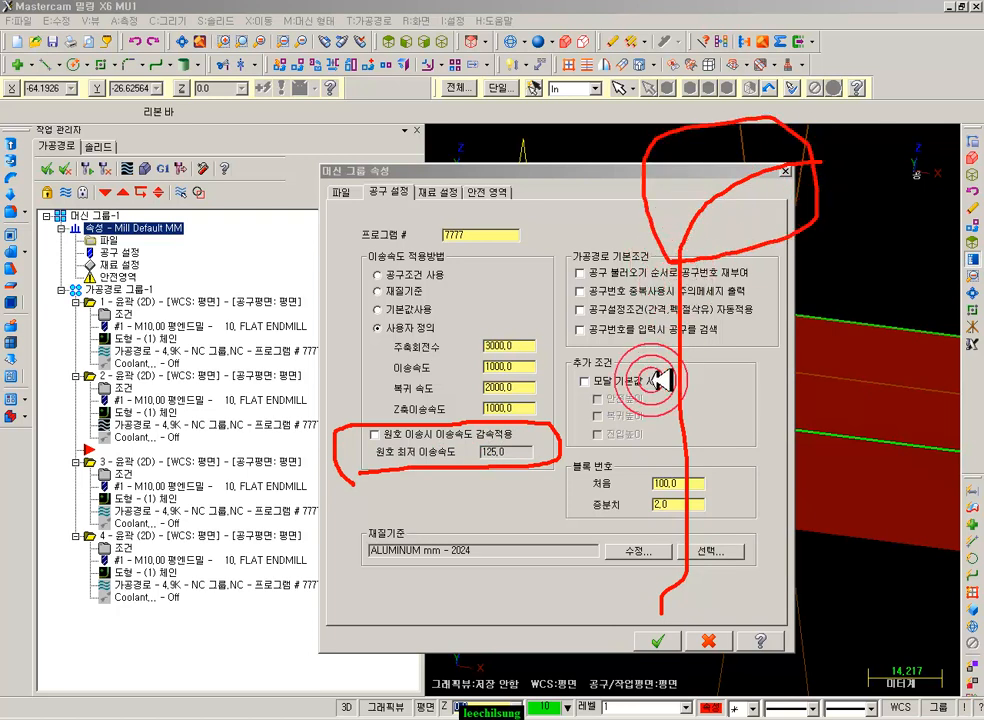
{"action": "left_click", "coordinate": [502, 453]}
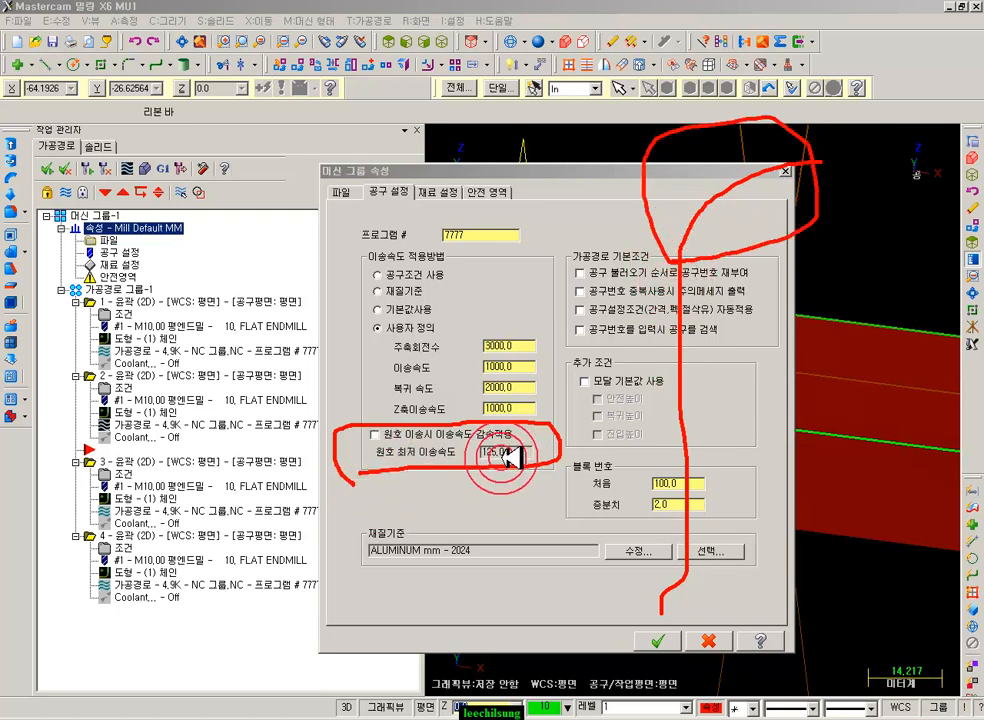
{"action": "left_click_drag", "start_coordinate": [509, 440], "coordinate": [494, 468]}
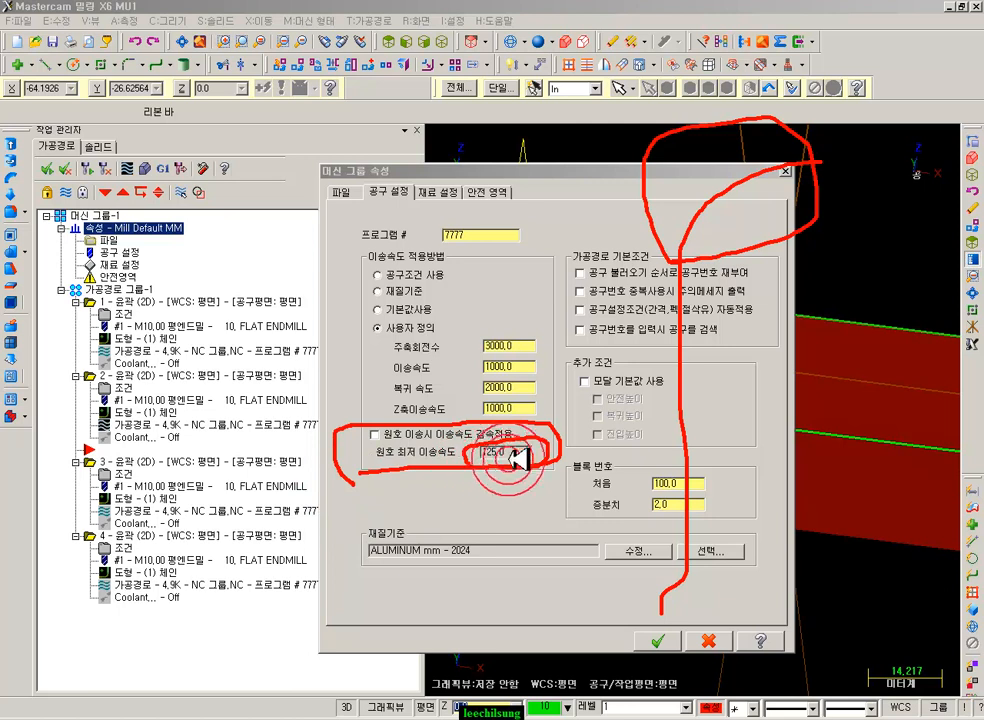
{"action": "left_click_drag", "start_coordinate": [564, 318], "coordinate": [584, 347]}
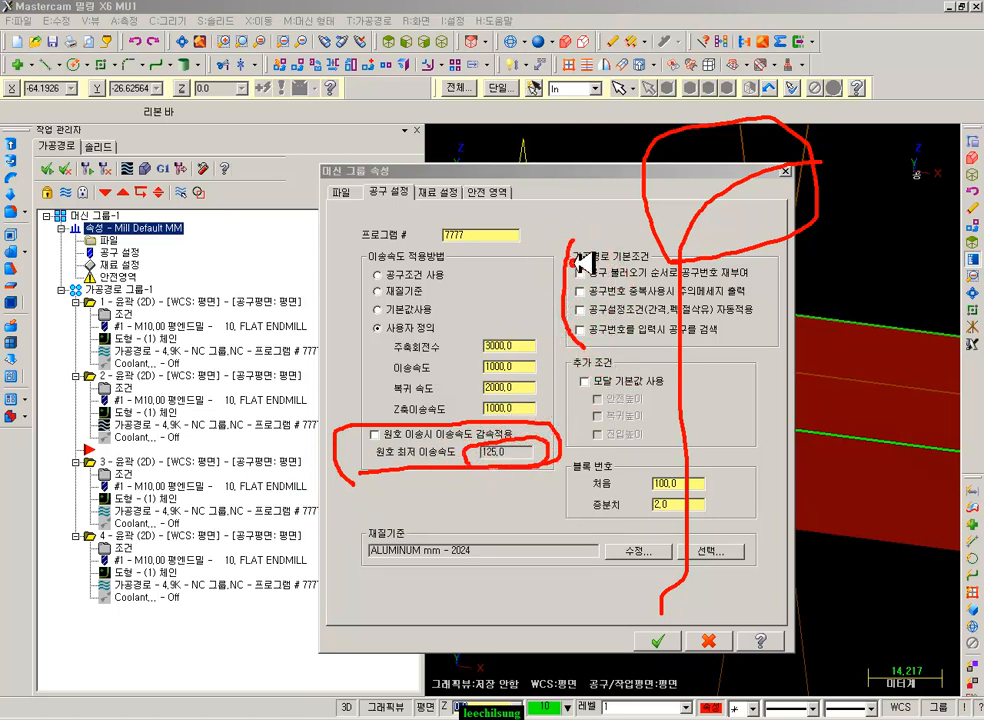
{"action": "right_click", "coordinate": [772, 312]}
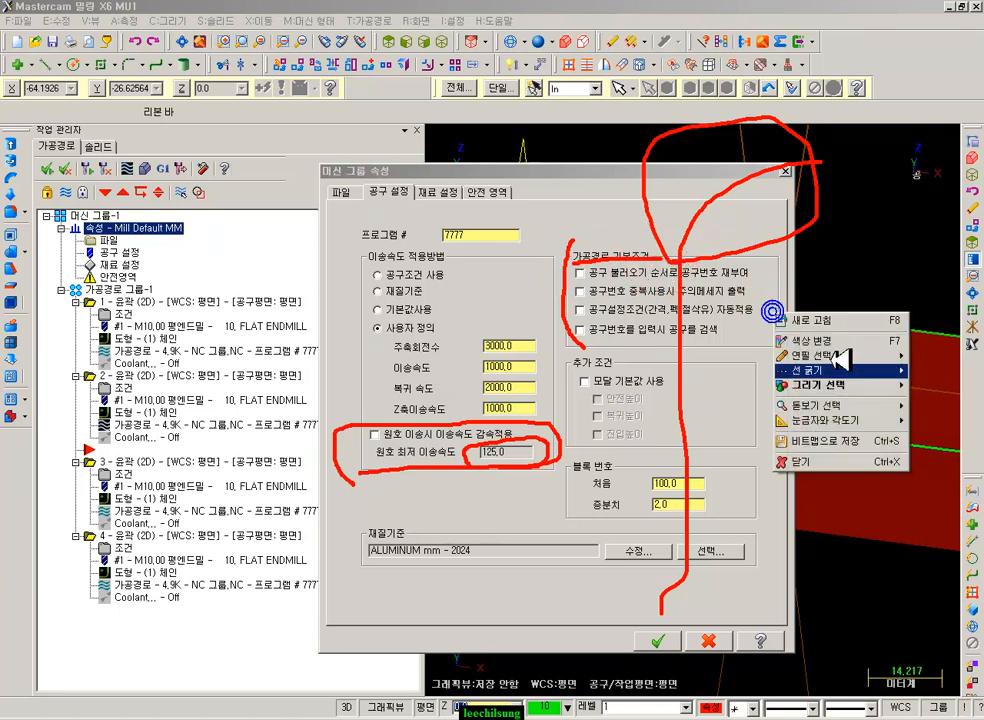
{"action": "left_click", "coordinate": [797, 461]}
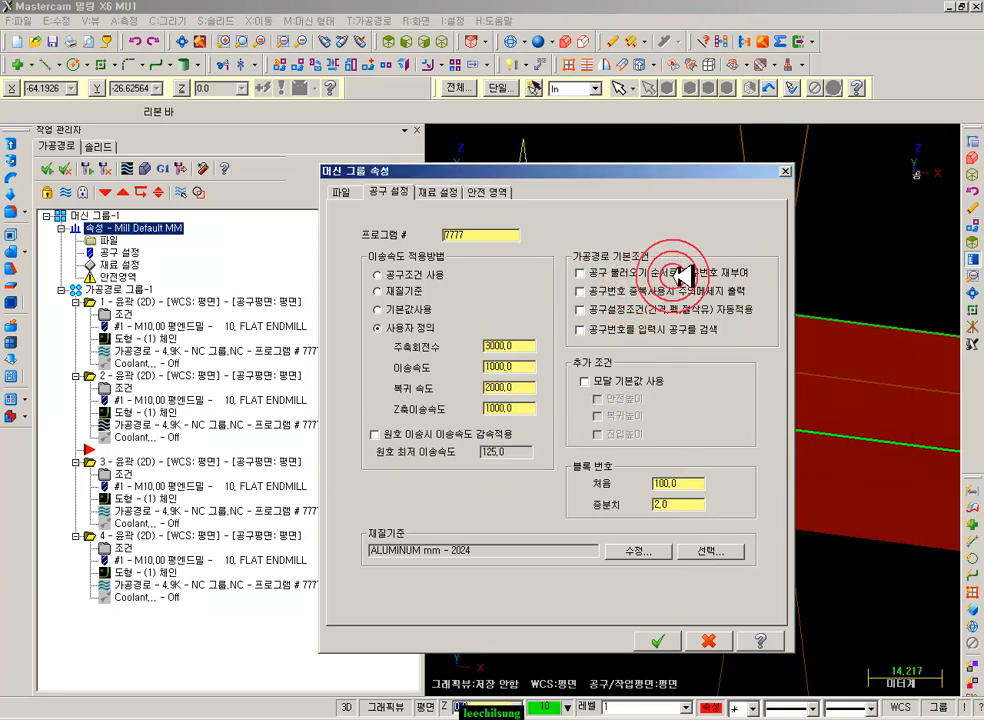
{"action": "left_click", "coordinate": [708, 641]}
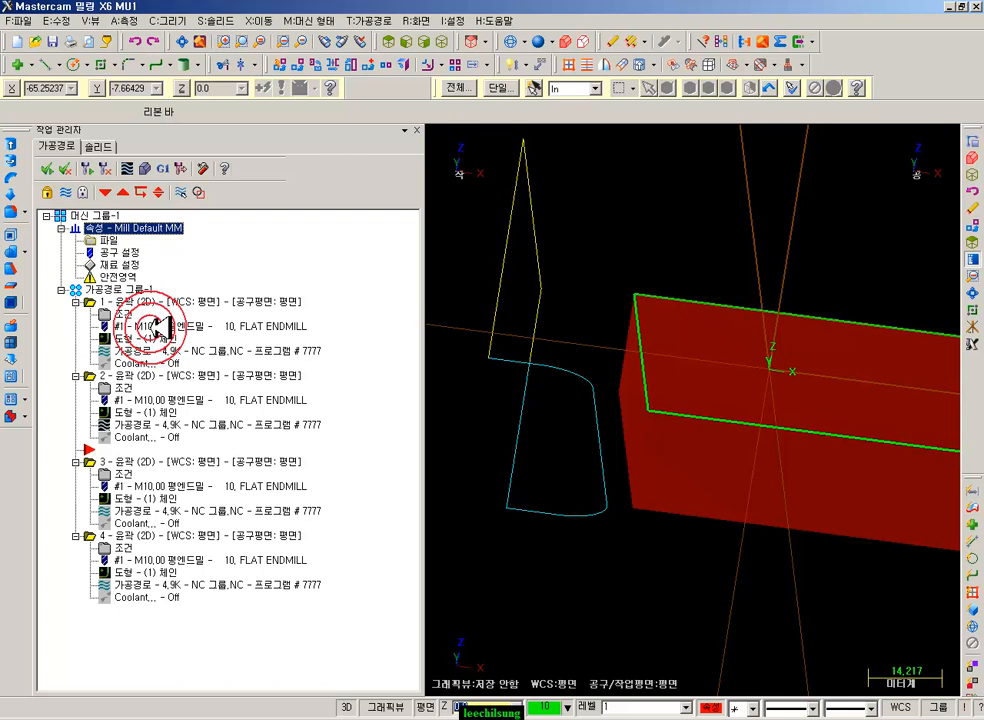
- Check the tool number, length offset and diameter offset of the first contour operation's 10 mm flat endmill
{"action": "left_click", "coordinate": [104, 314]}
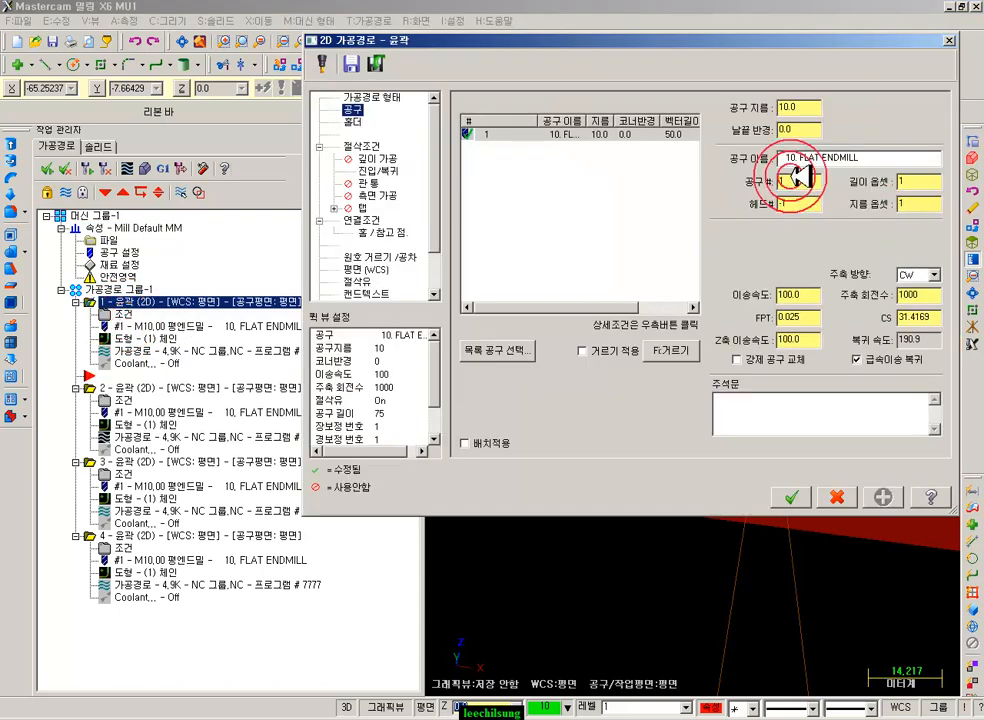
{"action": "left_click", "coordinate": [916, 181]}
{"action": "left_click_drag", "start_coordinate": [869, 226], "coordinate": [882, 222]}
{"action": "left_click", "coordinate": [503, 137]}
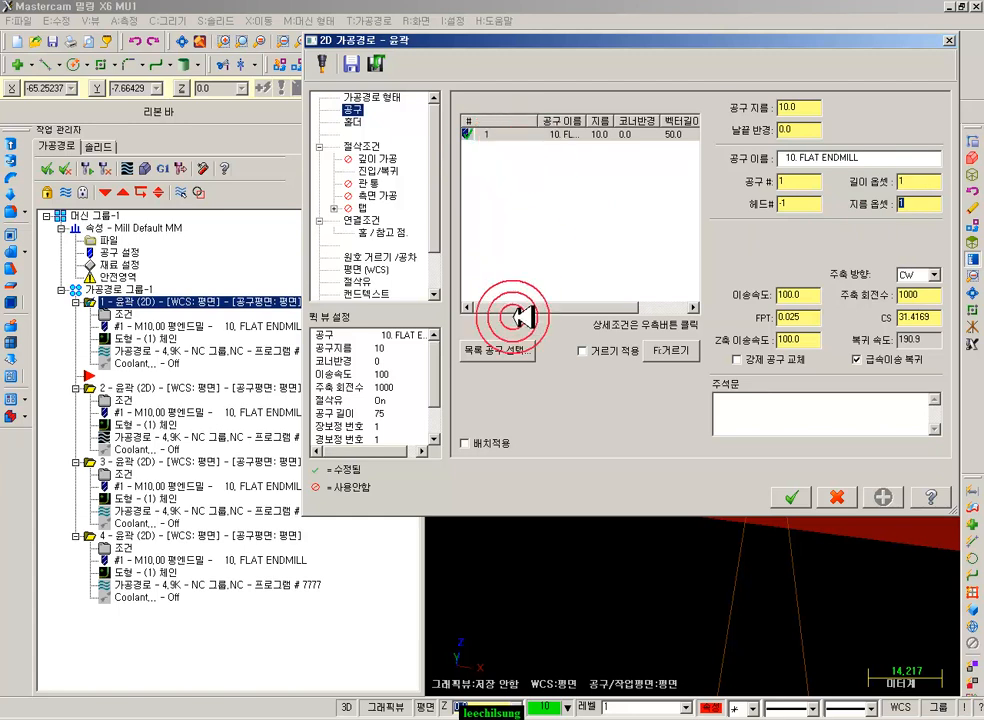
- Try adding a second 10. FLAT ENDMILL, tool 219 from the MILL_MM library, to the first contour operation, and cancel the dialog
{"action": "left_click", "coordinate": [497, 350]}
{"action": "left_click", "coordinate": [213, 280]}
{"action": "scroll", "coordinate": [253, 312], "scroll_direction": "down", "scroll_amount": 20}
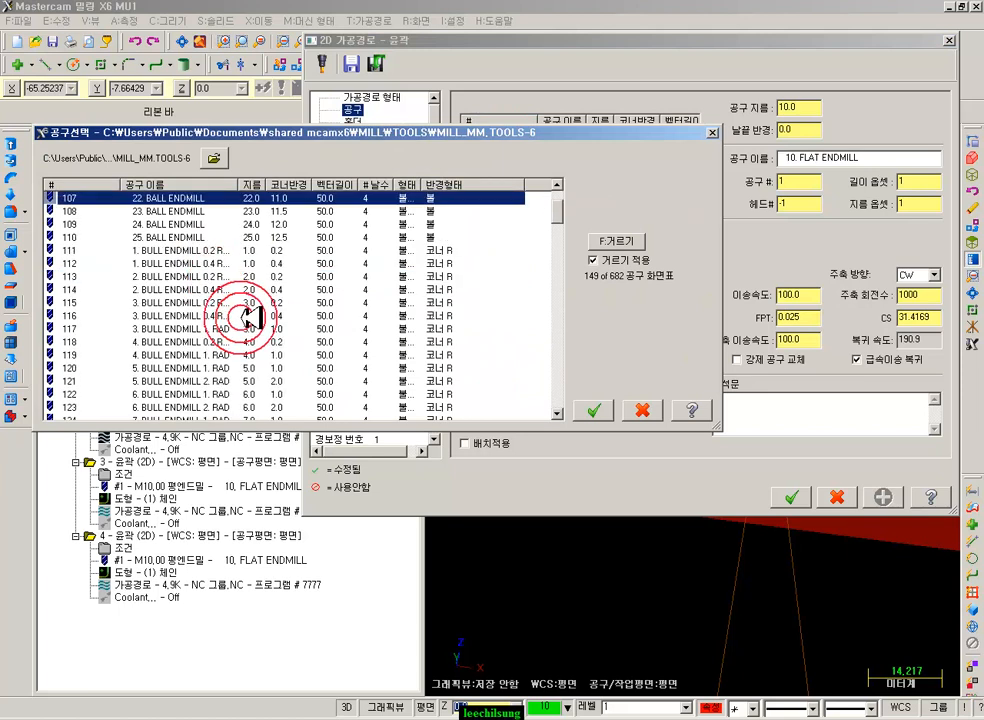
{"action": "scroll", "coordinate": [125, 352], "scroll_direction": "down", "scroll_amount": 7}
{"action": "scroll", "coordinate": [125, 355], "scroll_direction": "up", "scroll_amount": 14}
{"action": "scroll", "coordinate": [135, 291], "scroll_direction": "down", "scroll_amount": 6}
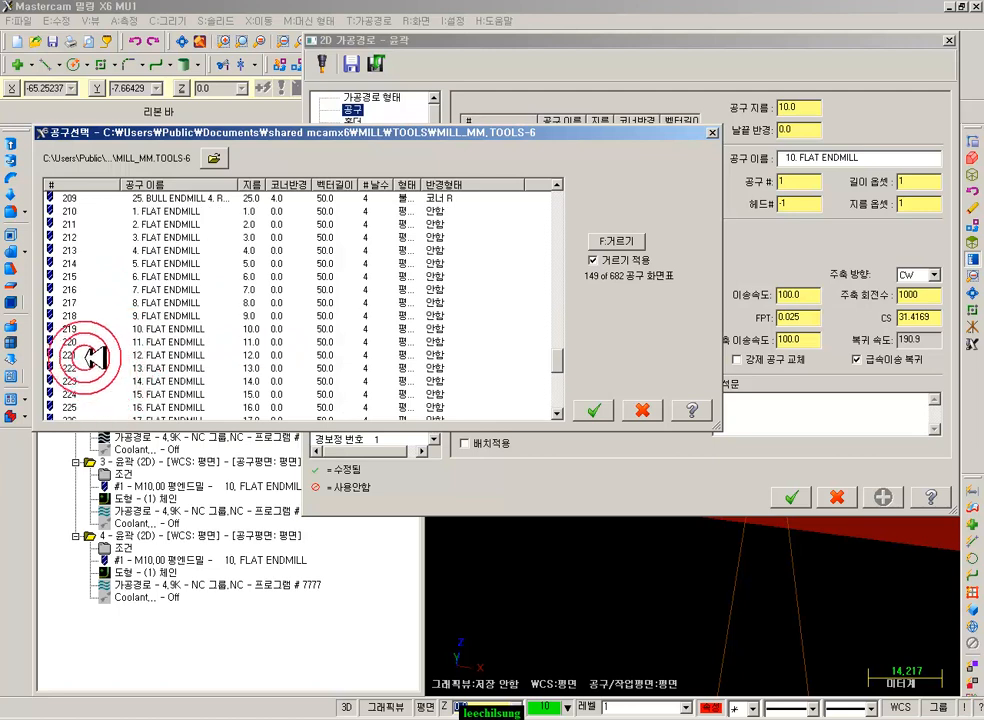
{"action": "double_click", "coordinate": [165, 328]}
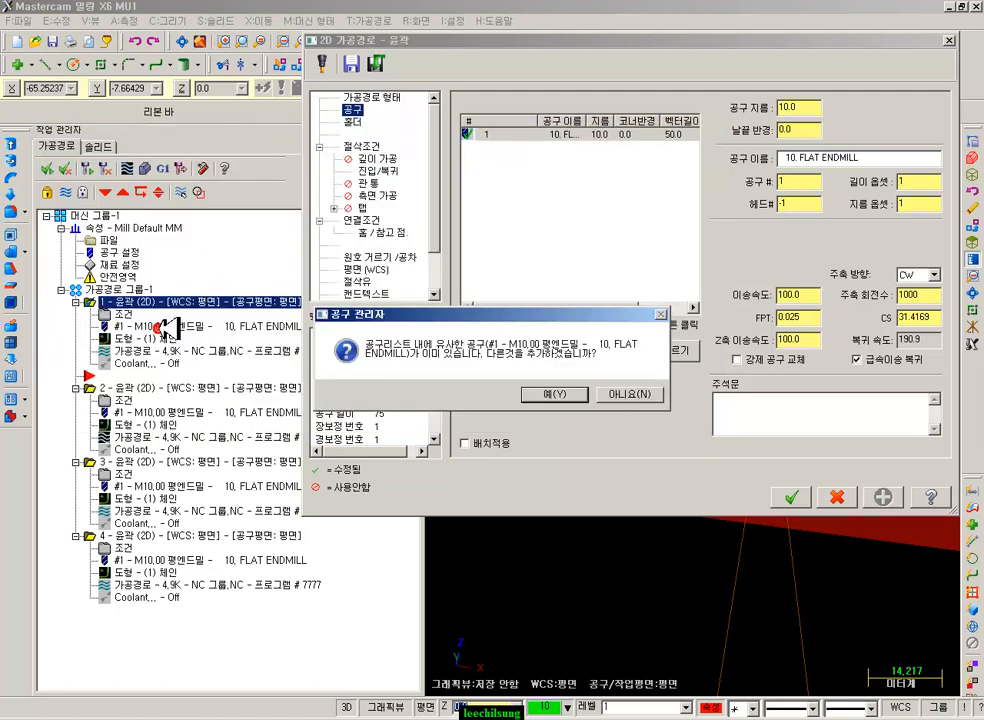
{"action": "left_click", "coordinate": [546, 395]}
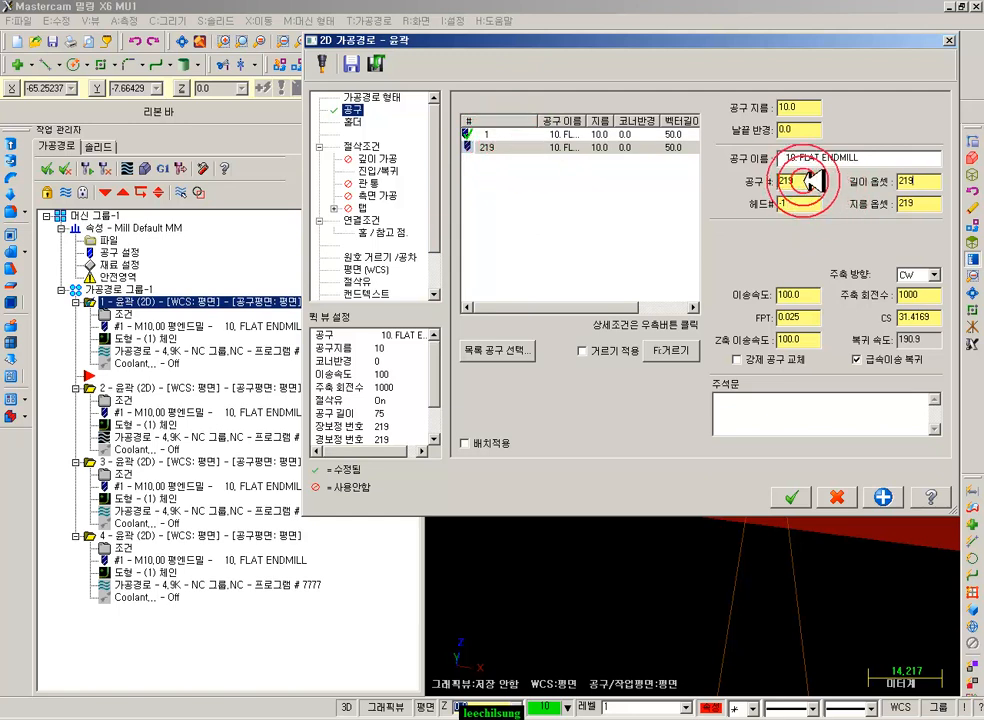
{"action": "left_click", "coordinate": [836, 497]}
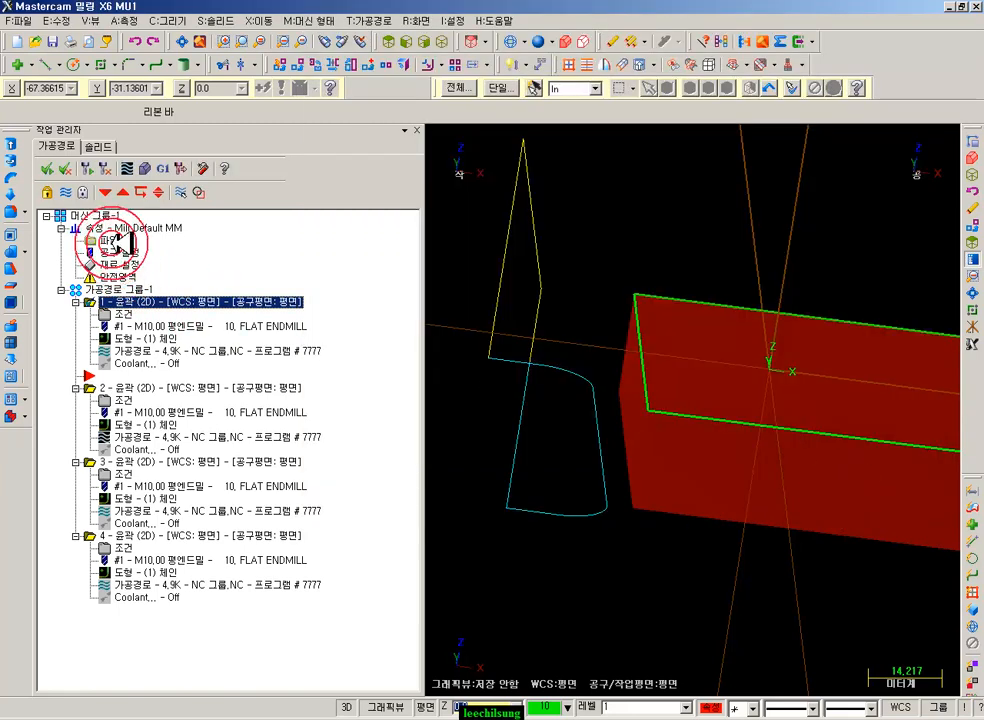
- Try toggling 공구 불러오기 순서로 공구번호 재부여 (renumber tools in loading order) in the machine group's tool settings
{"action": "left_click", "coordinate": [118, 251]}
{"action": "left_click", "coordinate": [578, 273]}
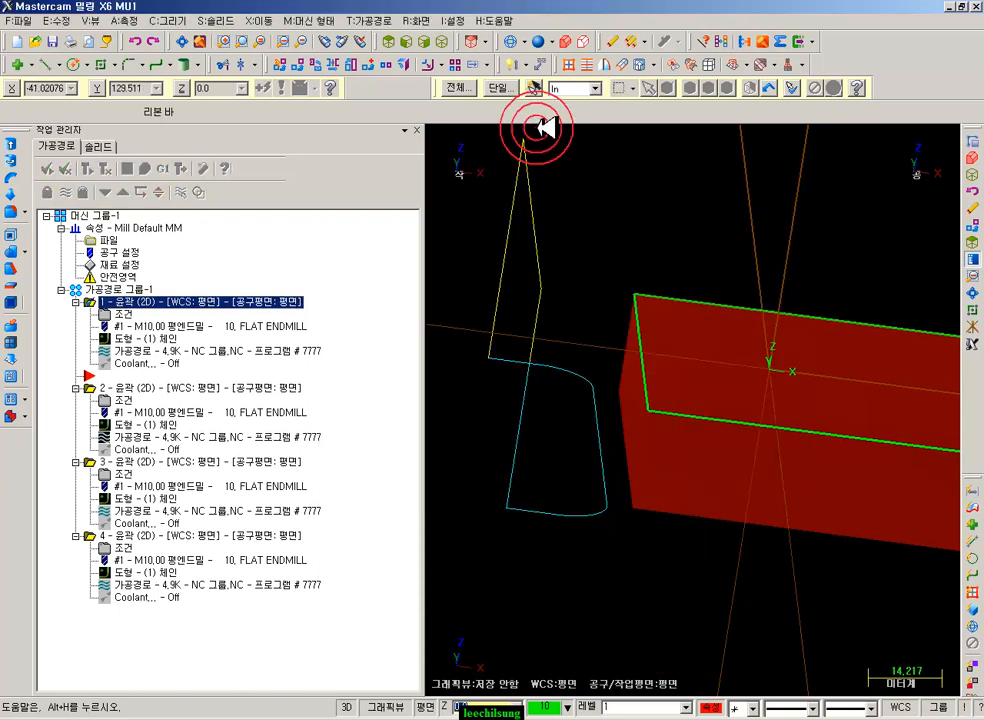
- Try a new contour toolpath on the block's top edge with library tool 115, 3. BULL ENDMILL 0.2 RAD, check its number, and cancel
{"action": "left_click", "coordinate": [372, 20]}
{"action": "left_click", "coordinate": [388, 39]}
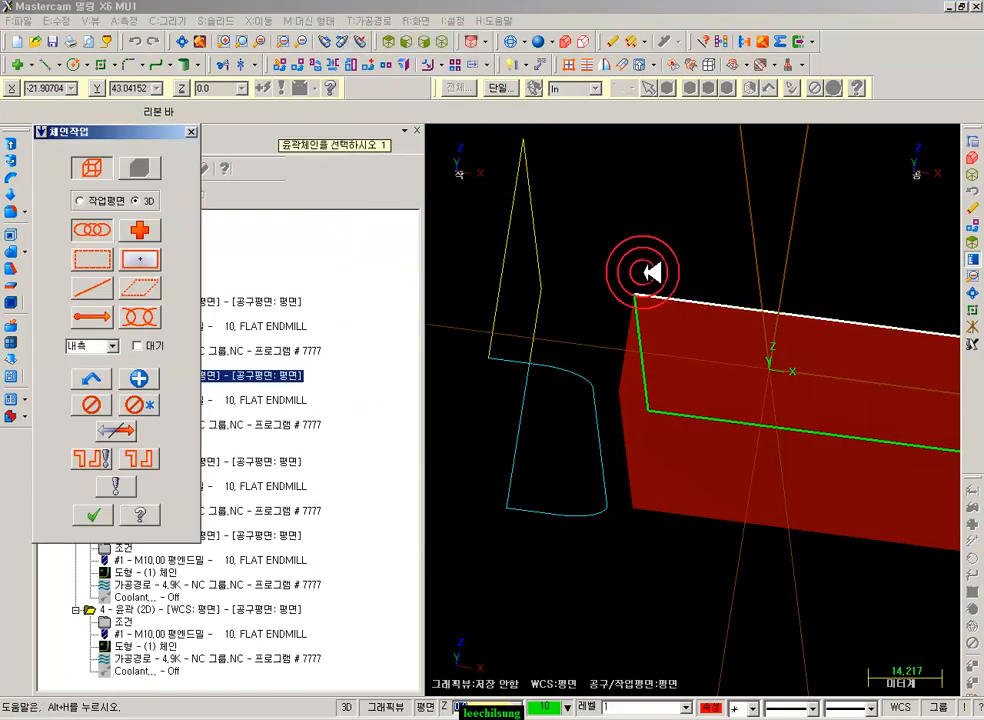
{"action": "left_click", "coordinate": [660, 297]}
{"action": "left_click", "coordinate": [90, 508]}
{"action": "left_click", "coordinate": [352, 108]}
{"action": "left_click", "coordinate": [515, 348]}
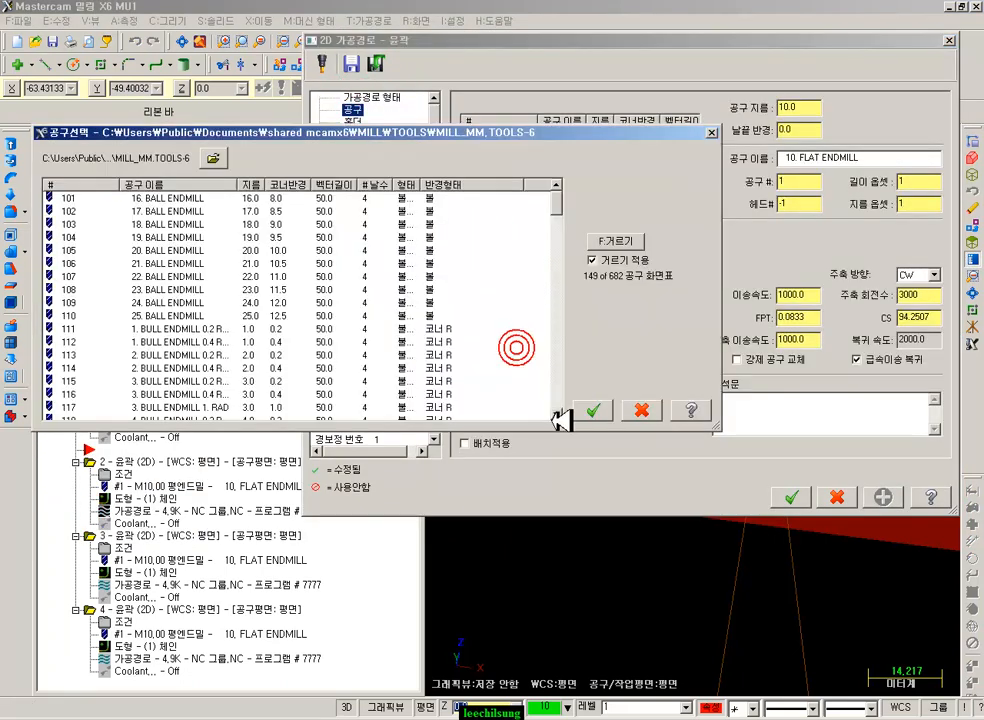
{"action": "left_click", "coordinate": [76, 381]}
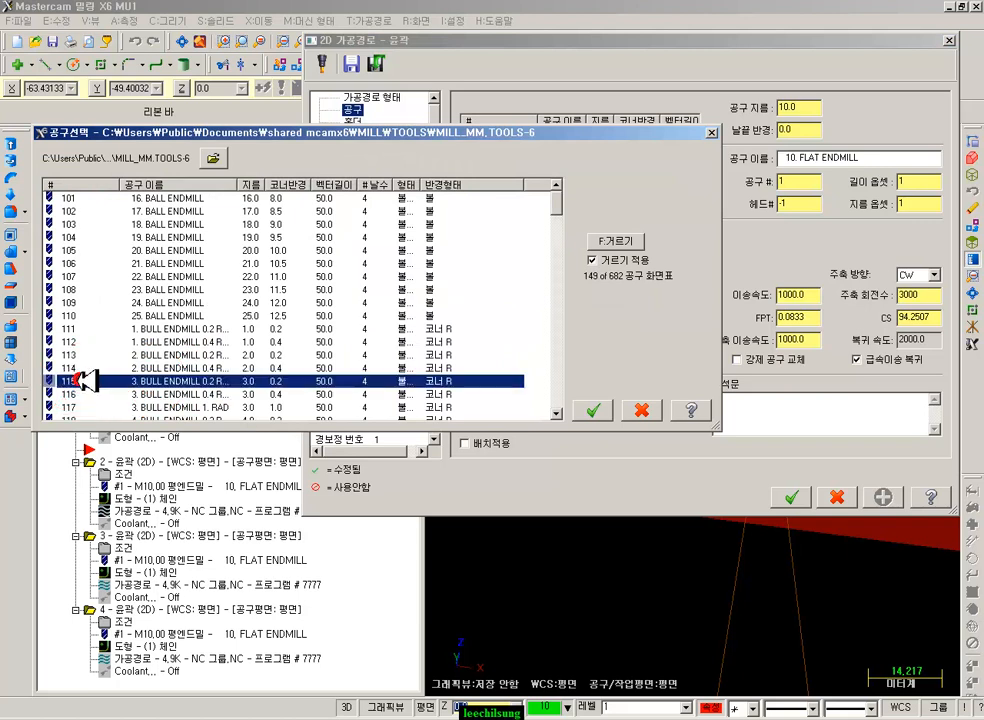
{"action": "double_click", "coordinate": [148, 381]}
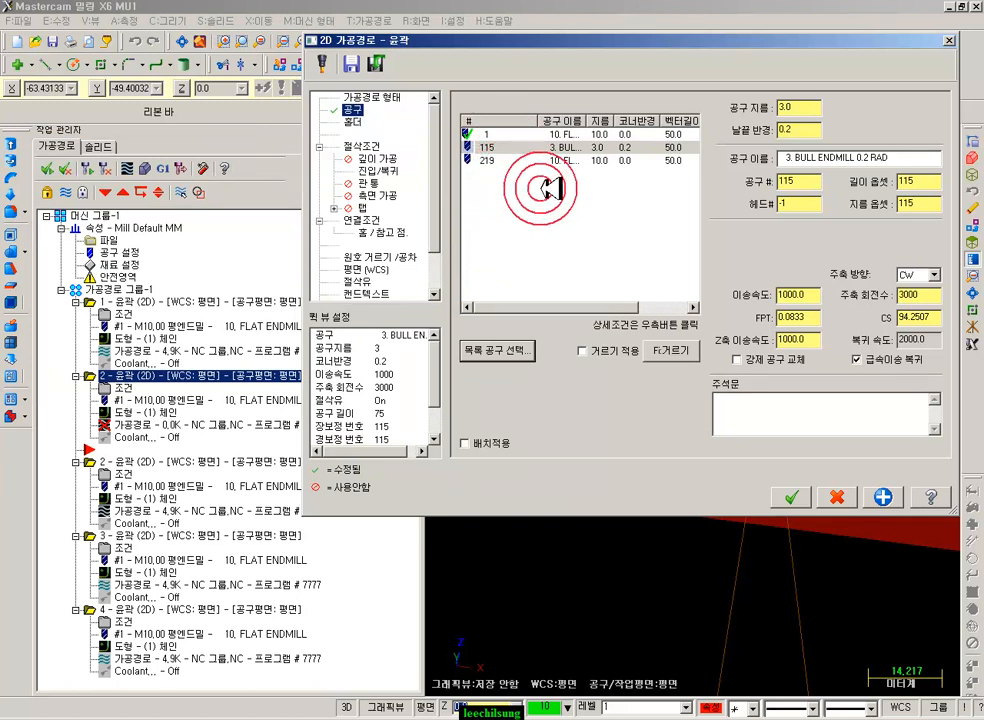
{"action": "left_click", "coordinate": [837, 497]}
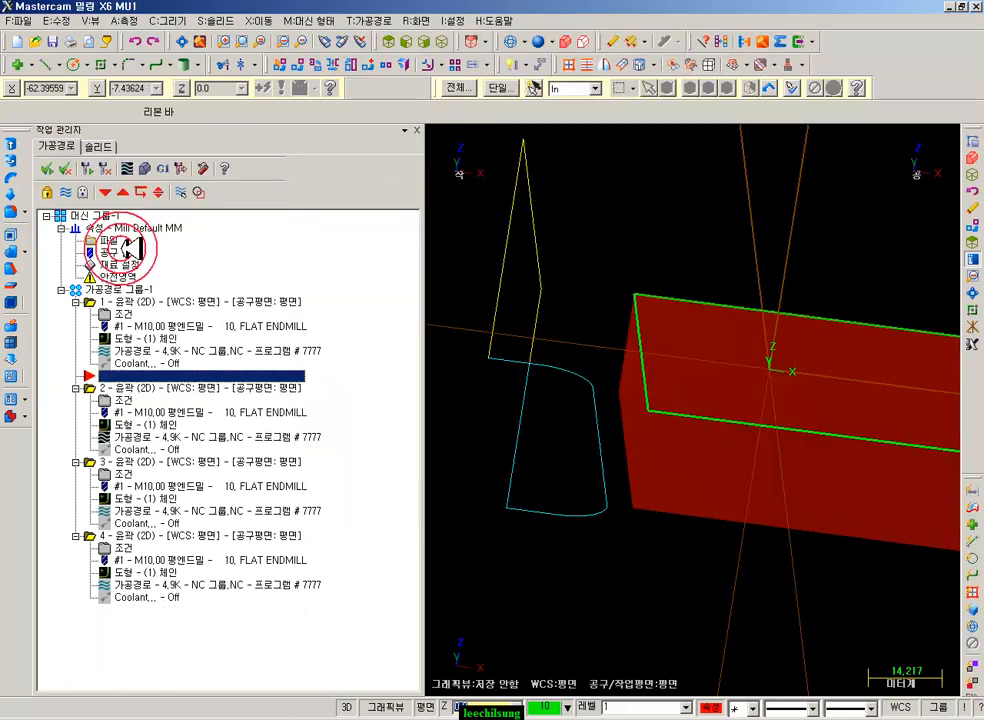
- Enable 공구 불러오기 순서로 공구번호 재부여 in the machine group's tool settings and apply the change
{"action": "left_click", "coordinate": [121, 252]}
{"action": "left_click", "coordinate": [581, 273]}
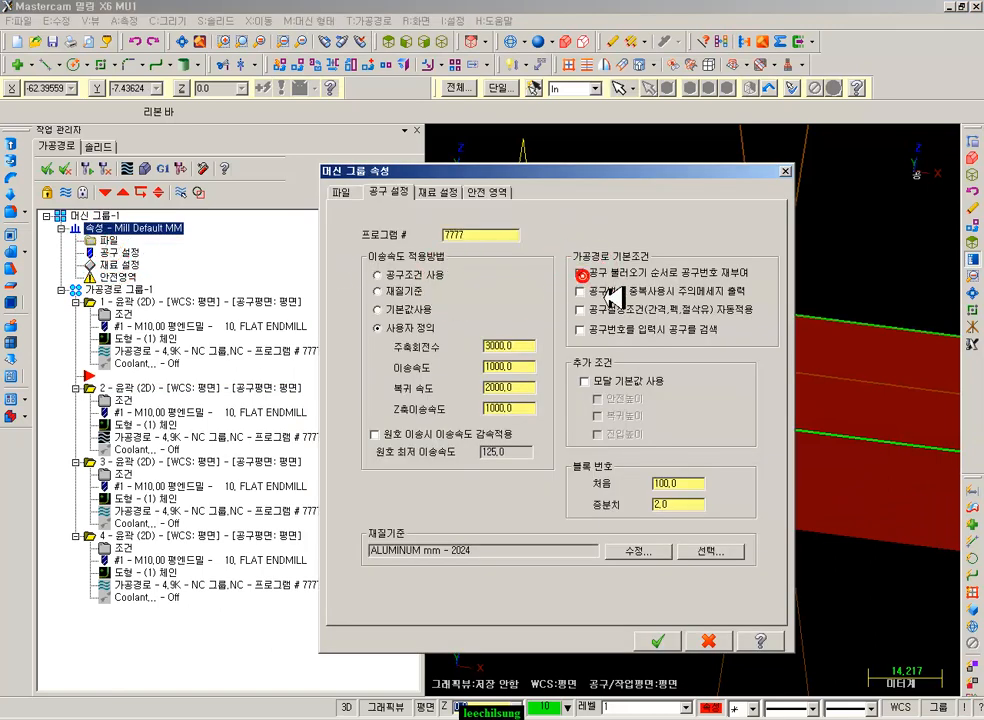
{"action": "left_click", "coordinate": [656, 641]}
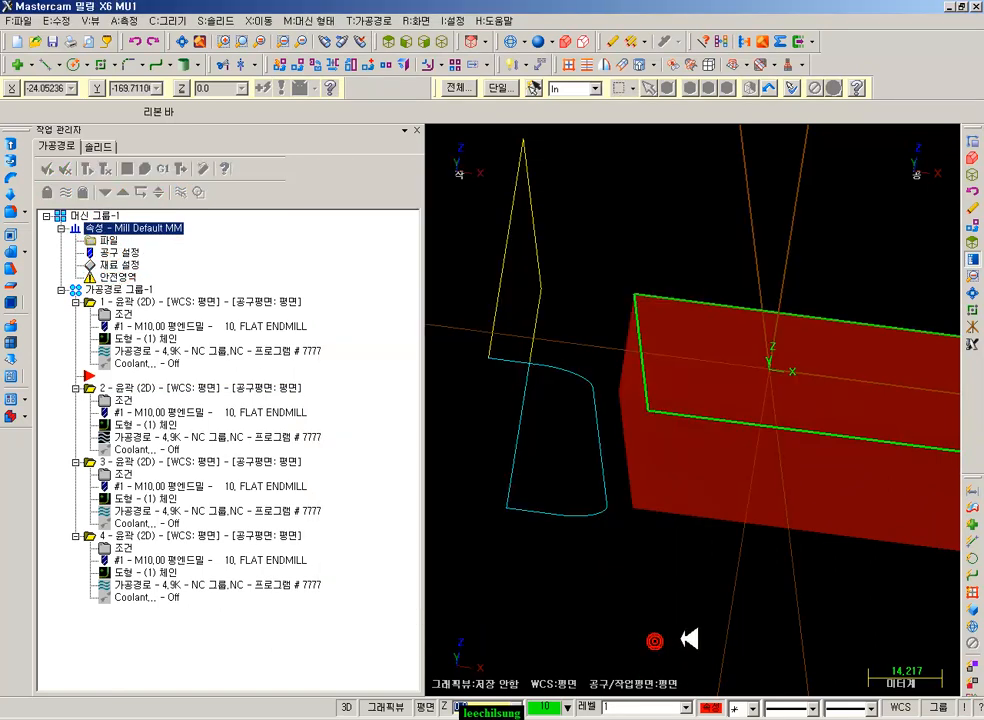
- Start a new contour toolpath on the block's top edge and load tool 108, 23. BALL ENDMILL, from the MILL_MM library
{"action": "left_click", "coordinate": [381, 20]}
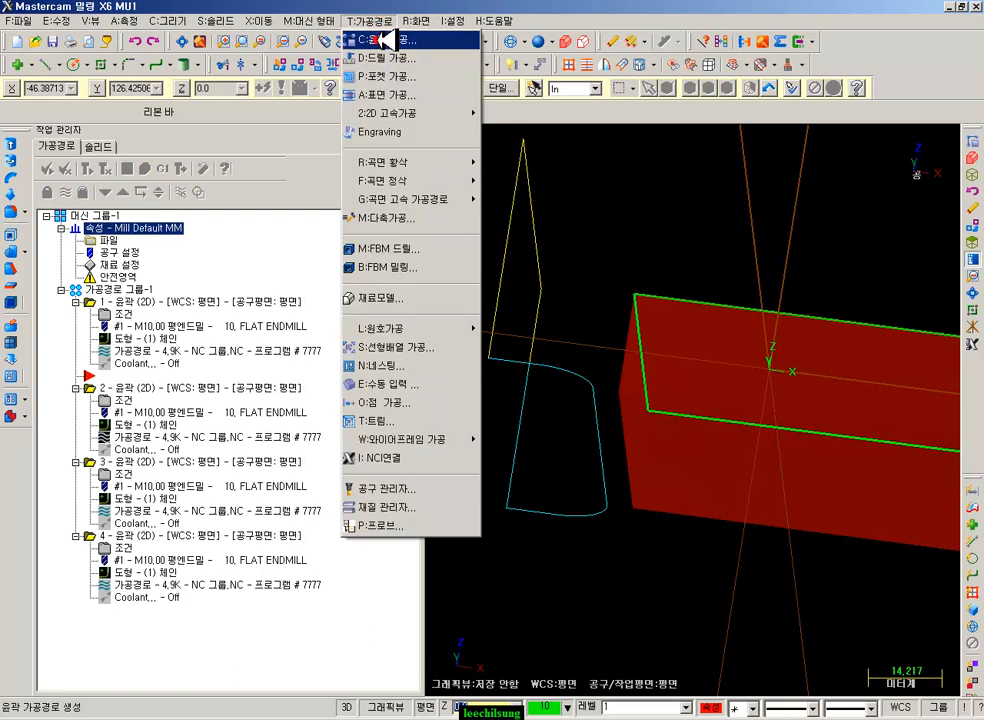
{"action": "left_click", "coordinate": [383, 41]}
{"action": "left_click", "coordinate": [659, 294]}
{"action": "left_click", "coordinate": [100, 515]}
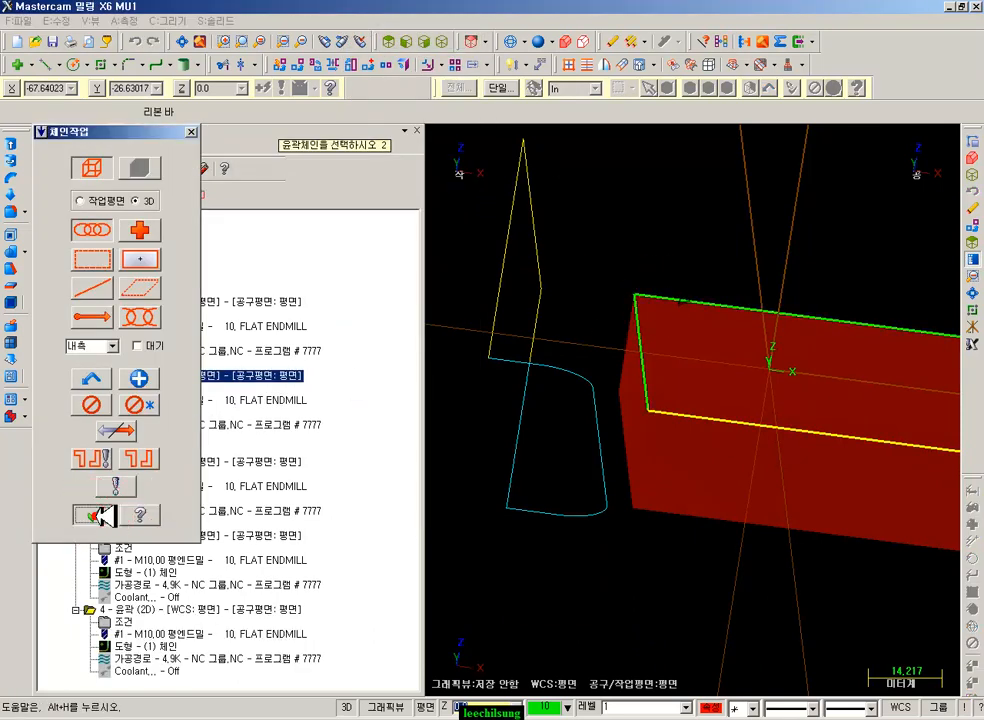
{"action": "left_click", "coordinate": [353, 110]}
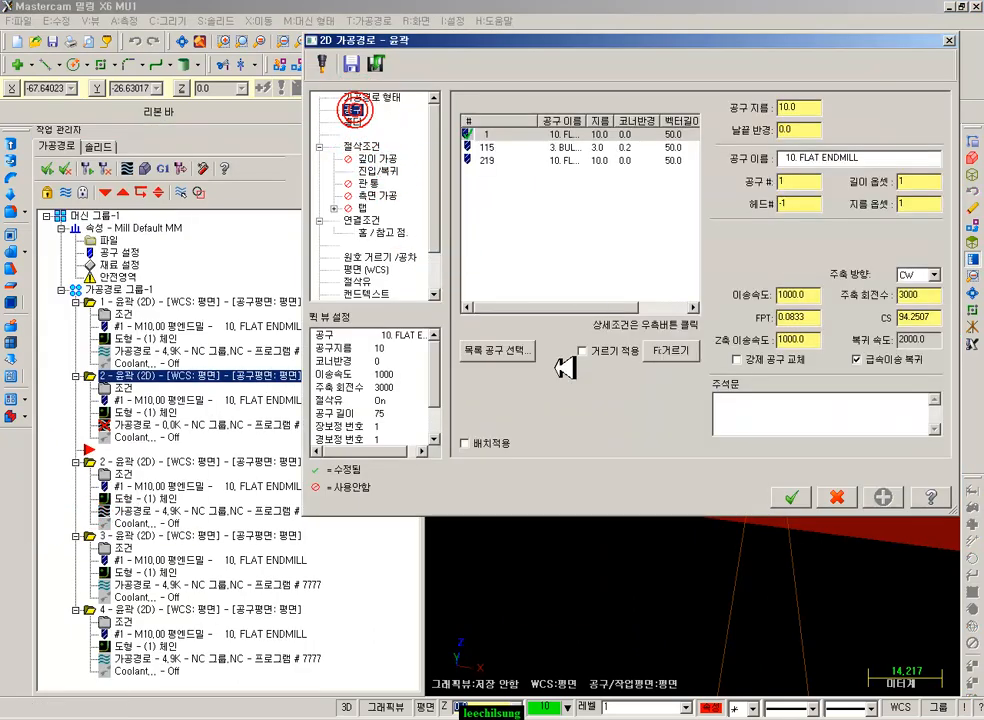
{"action": "left_click", "coordinate": [512, 348]}
{"action": "left_click", "coordinate": [100, 290]}
{"action": "left_click", "coordinate": [130, 289]}
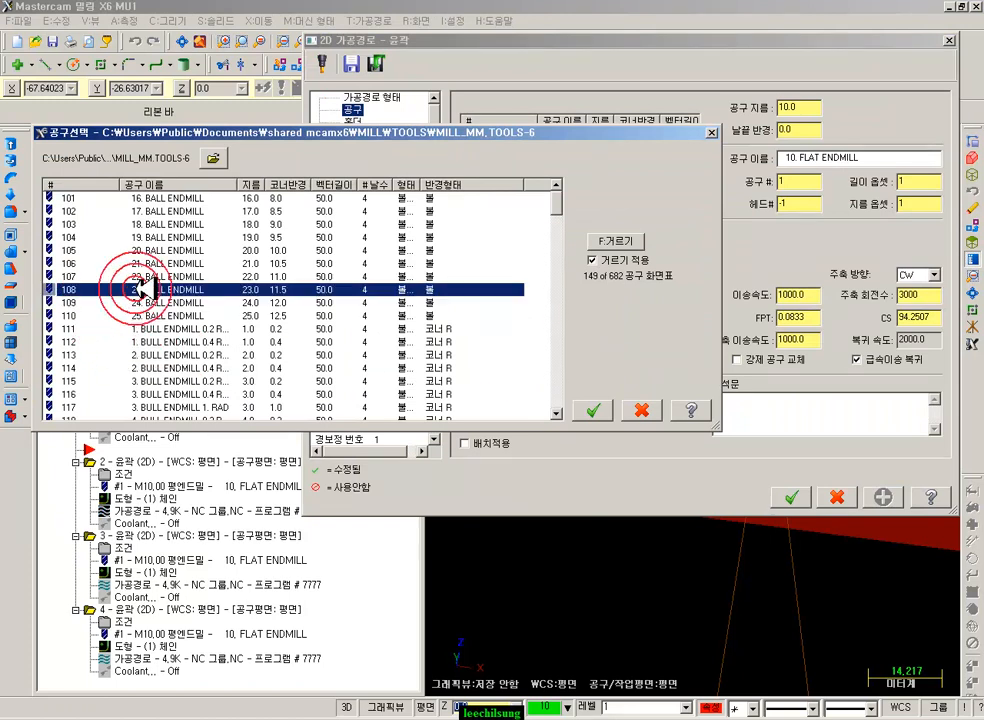
{"action": "double_click", "coordinate": [140, 289]}
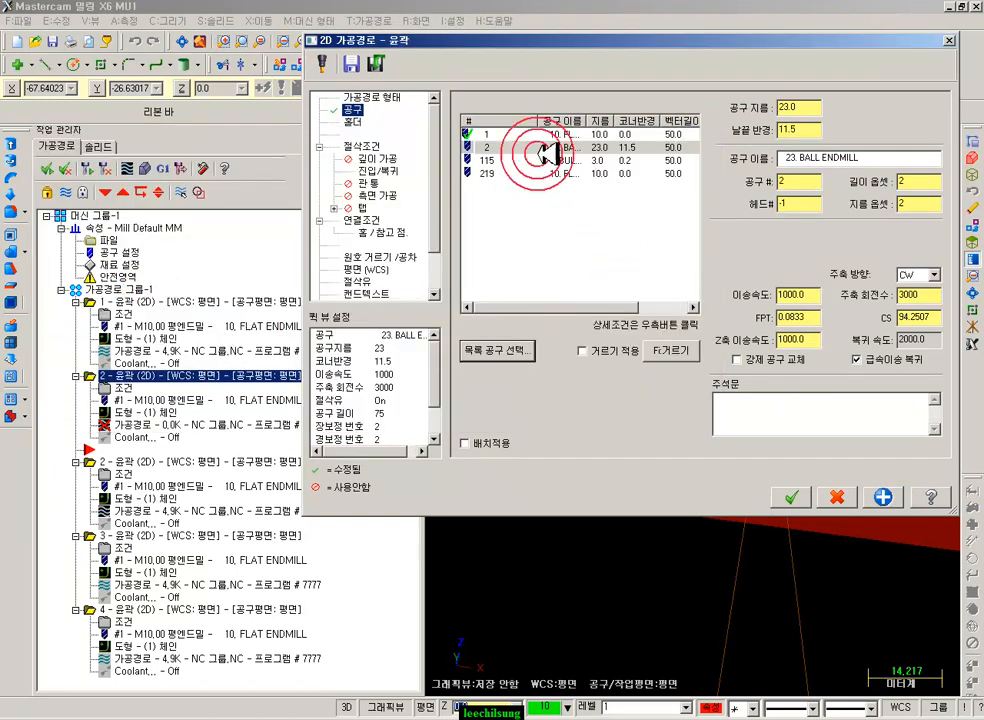
{"action": "double_click", "coordinate": [803, 185]}
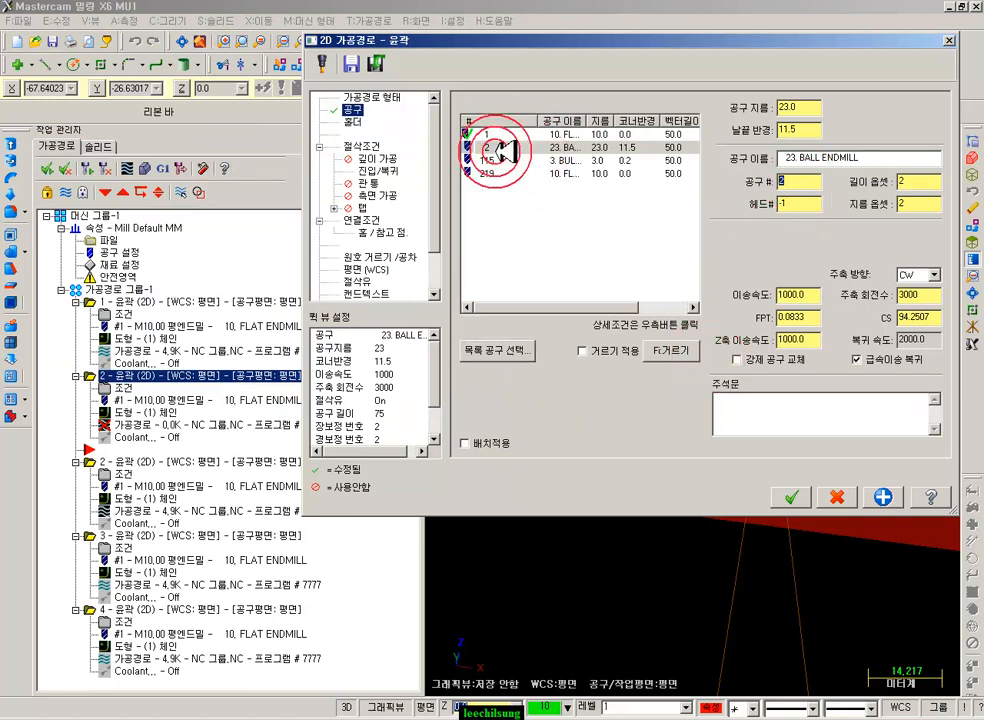
{"action": "left_click", "coordinate": [922, 188]}
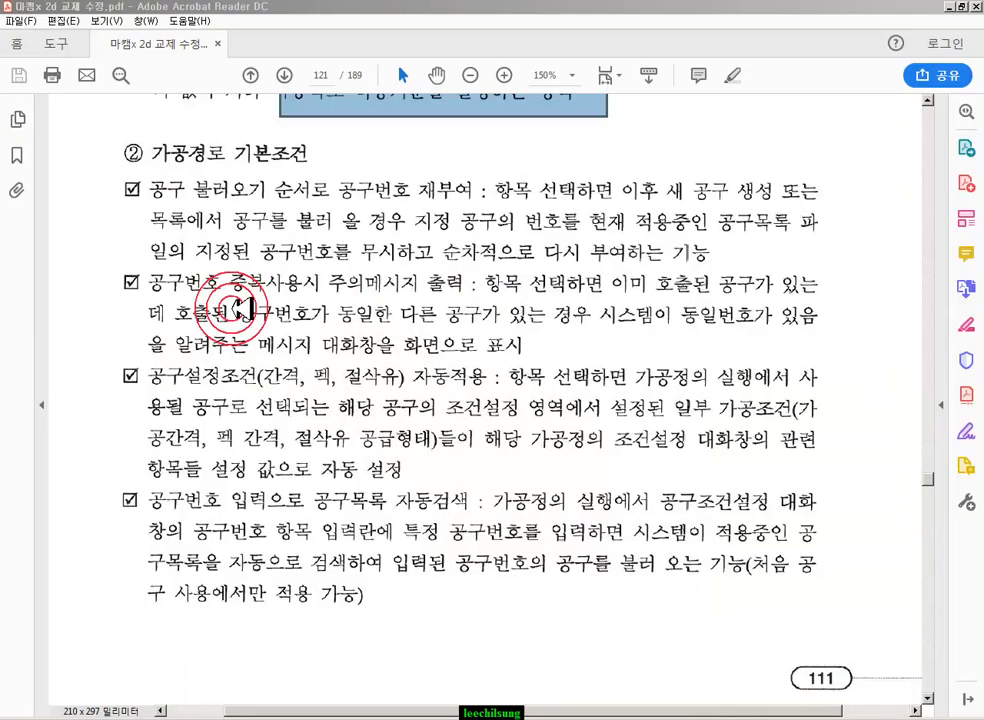
- Mark the PDF textbook's paragraph on the duplicate tool number warning, 공구번호 중복사용시 주의메시지 출력, and return to Mastercam
{"action": "left_click_drag", "start_coordinate": [158, 285], "coordinate": [852, 358]}
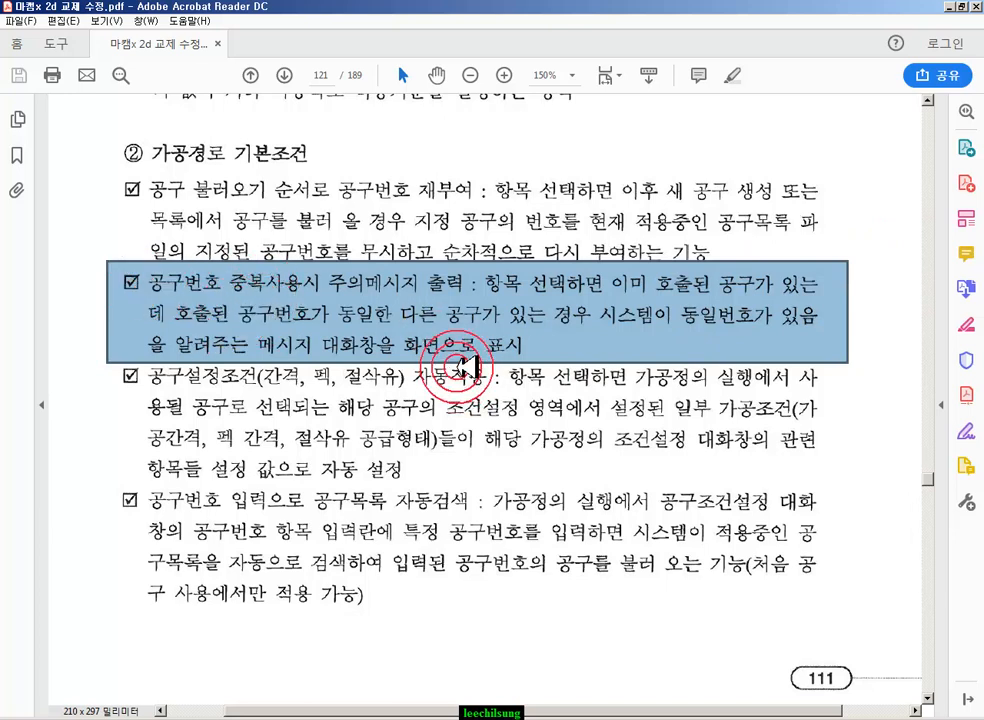
{"action": "left_click", "coordinate": [224, 719]}
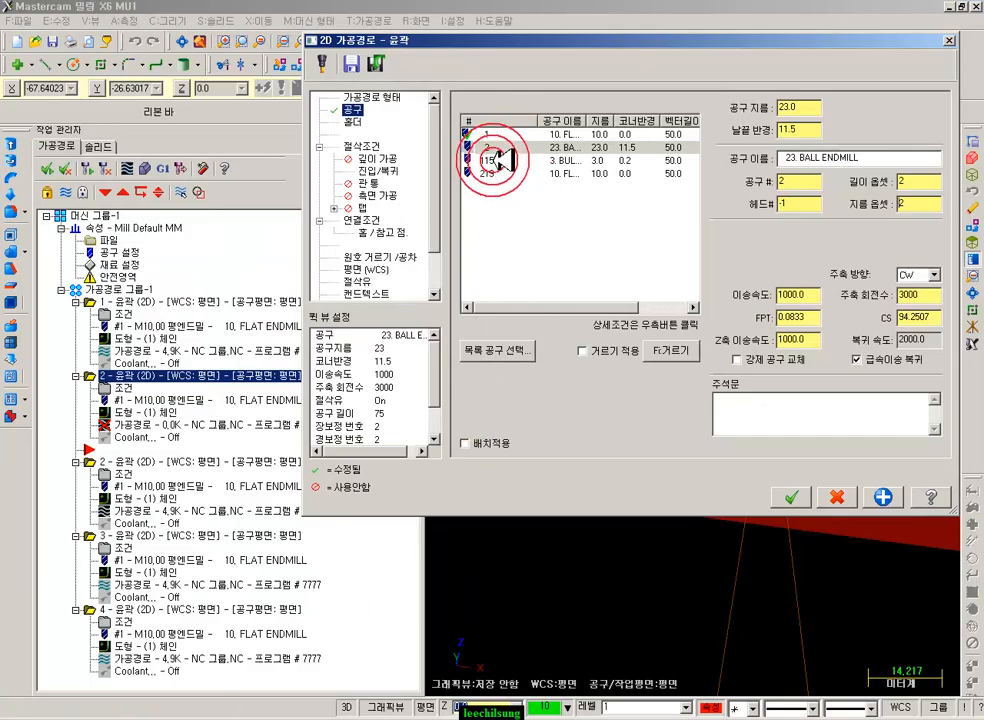
- Try giving tool 115, 3. BULL ENDMILL 0.2 RAD, tool number 2 with length and diameter offsets of 2
{"action": "left_click", "coordinate": [487, 160]}
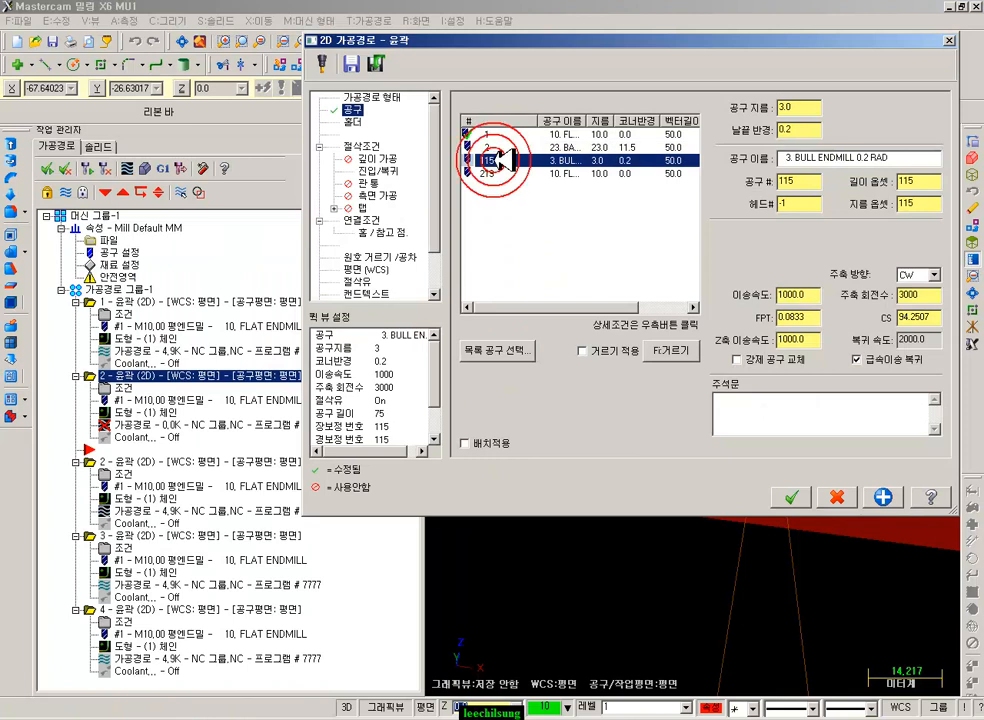
{"action": "left_click_drag", "start_coordinate": [799, 183], "coordinate": [747, 182]}
{"action": "type", "text": "2"}
{"action": "left_click_drag", "start_coordinate": [921, 185], "coordinate": [850, 202]}
{"action": "type", "text": "22"}
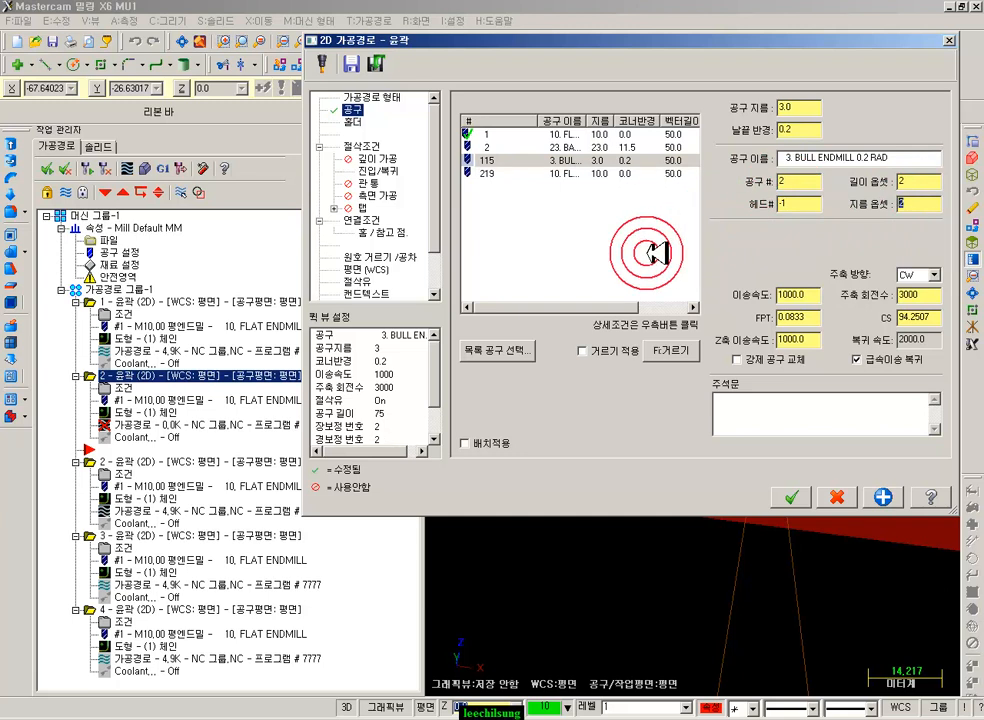
{"action": "left_click", "coordinate": [556, 147]}
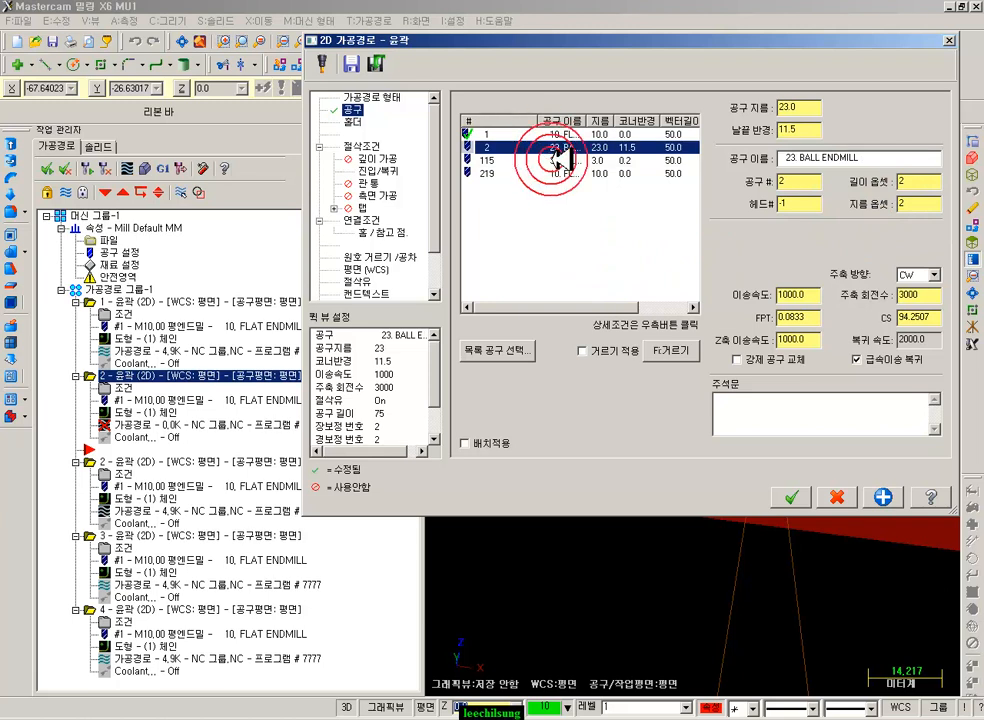
- Set the 3. BULL ENDMILL 0.2 RAD's tool number, length offset and diameter offset to 2 and accept the contour toolpath
{"action": "left_click", "coordinate": [549, 160]}
{"action": "double_click", "coordinate": [785, 182]}
{"action": "type", "text": "2"}
{"action": "double_click", "coordinate": [921, 181]}
{"action": "type", "text": "2"}
{"action": "double_click", "coordinate": [925, 203]}
{"action": "type", "text": "2"}
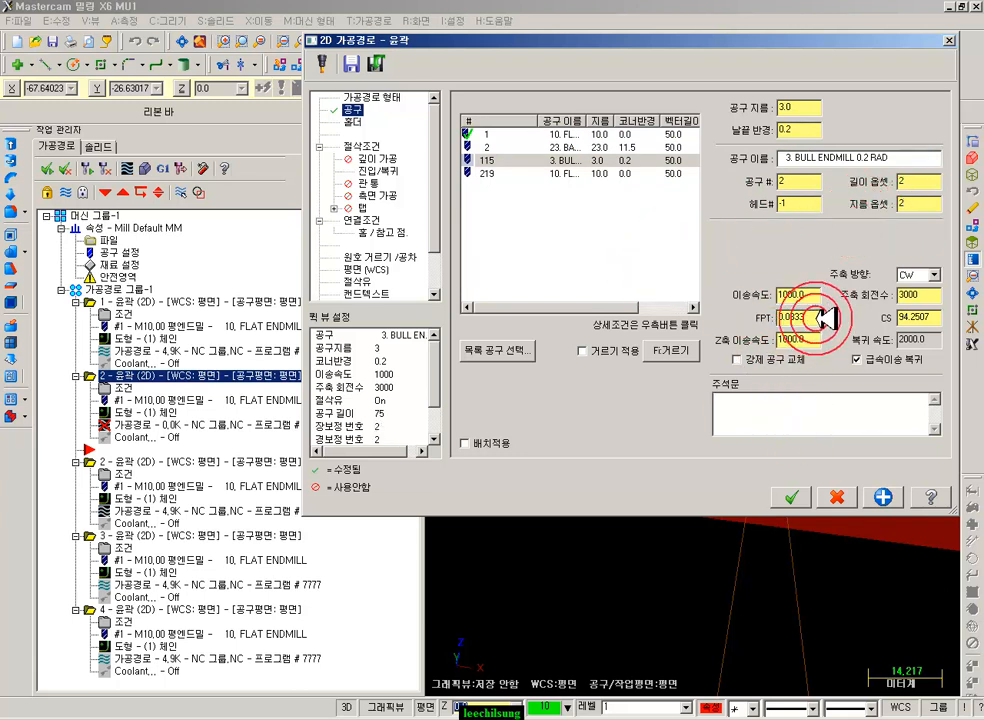
{"action": "left_click", "coordinate": [790, 497]}
{"action": "left_click", "coordinate": [99, 168]}
- Compare the two tools sharing number 2 in the second contour operation's tool list, and cancel the dialog
{"action": "left_click", "coordinate": [92, 389]}
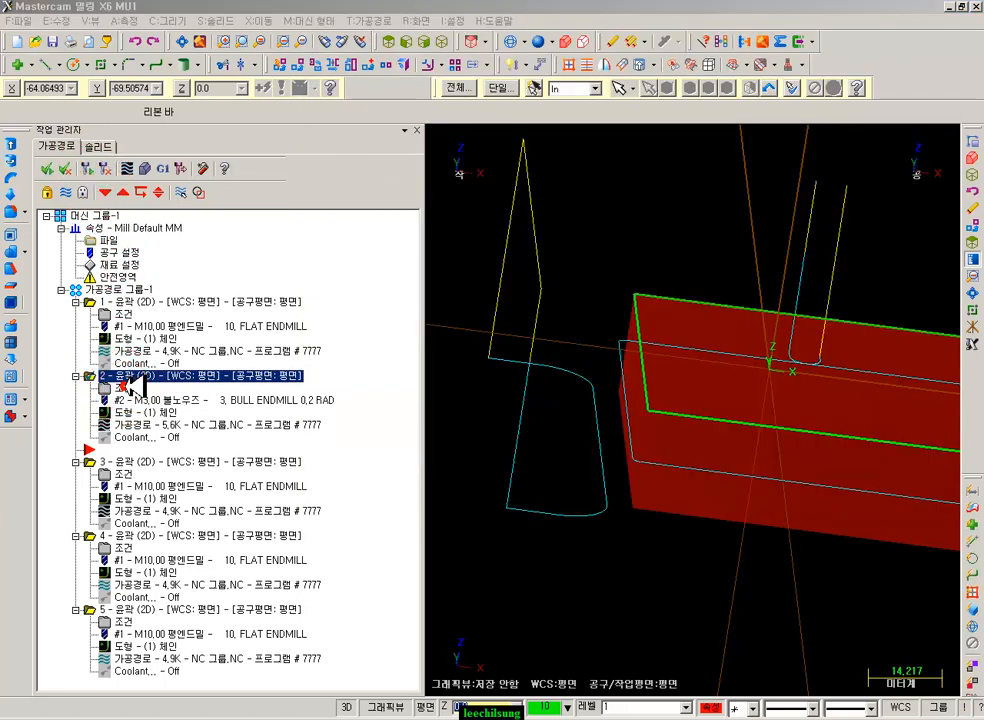
{"action": "left_click", "coordinate": [125, 388]}
{"action": "left_click", "coordinate": [505, 147]}
{"action": "left_click", "coordinate": [503, 159]}
{"action": "left_click", "coordinate": [506, 148]}
{"action": "left_click", "coordinate": [504, 159]}
{"action": "left_click", "coordinate": [505, 148]}
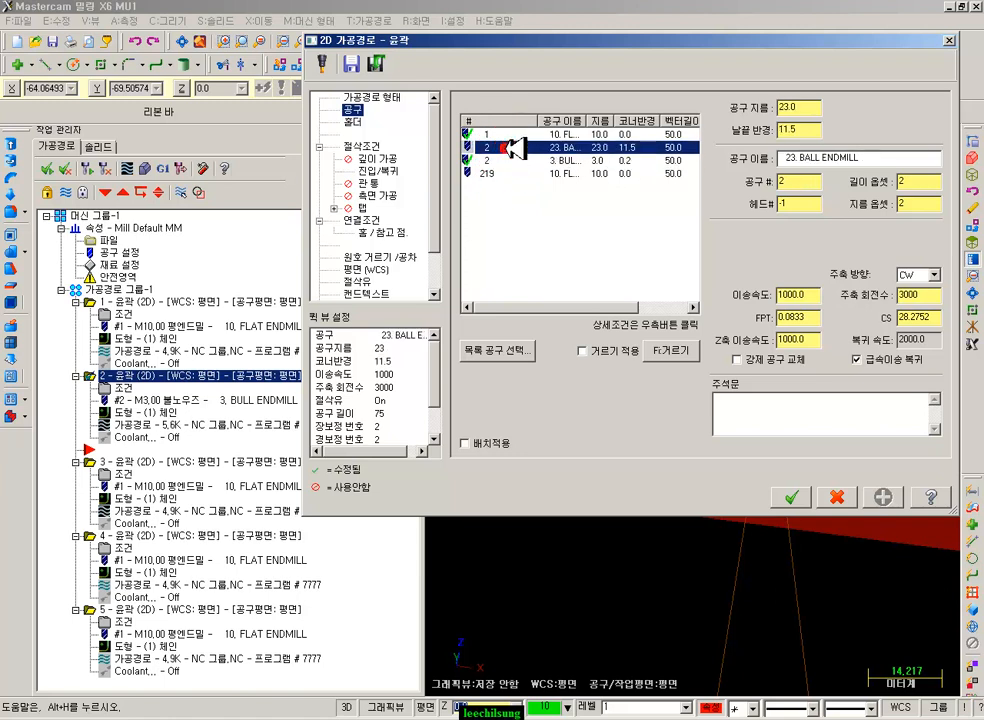
{"action": "left_click", "coordinate": [504, 159]}
{"action": "left_click", "coordinate": [505, 148]}
{"action": "left_click", "coordinate": [504, 159]}
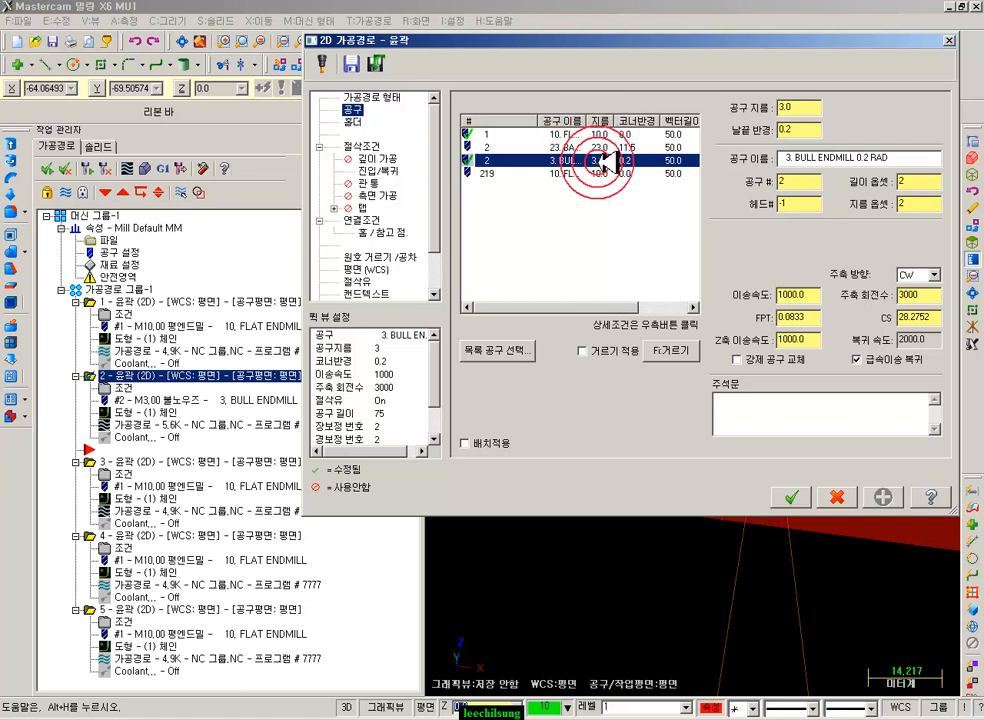
{"action": "left_click", "coordinate": [845, 495]}
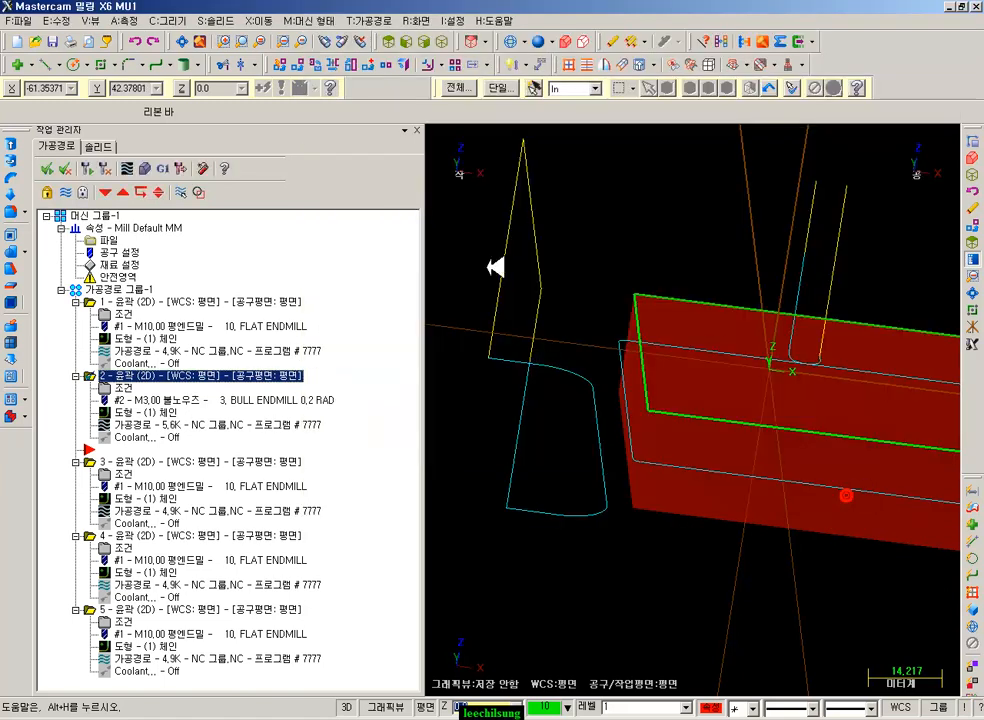
- Review the toolpath default options in the machine group's tool settings, including the duplicate tool number warning, and cancel
{"action": "left_click", "coordinate": [110, 241]}
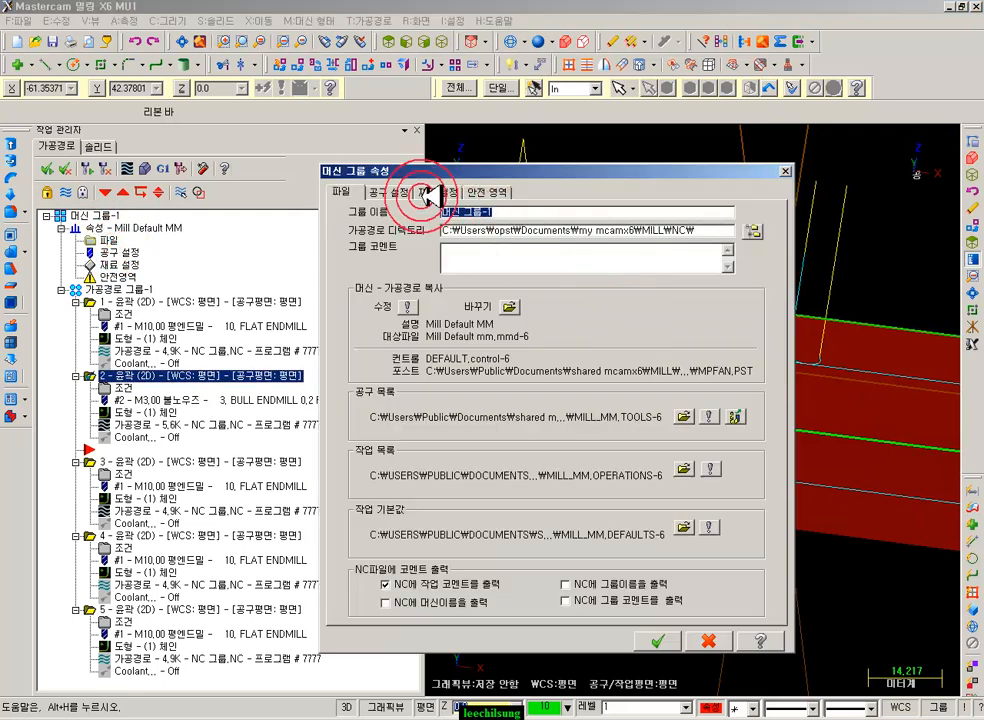
{"action": "left_click", "coordinate": [389, 192]}
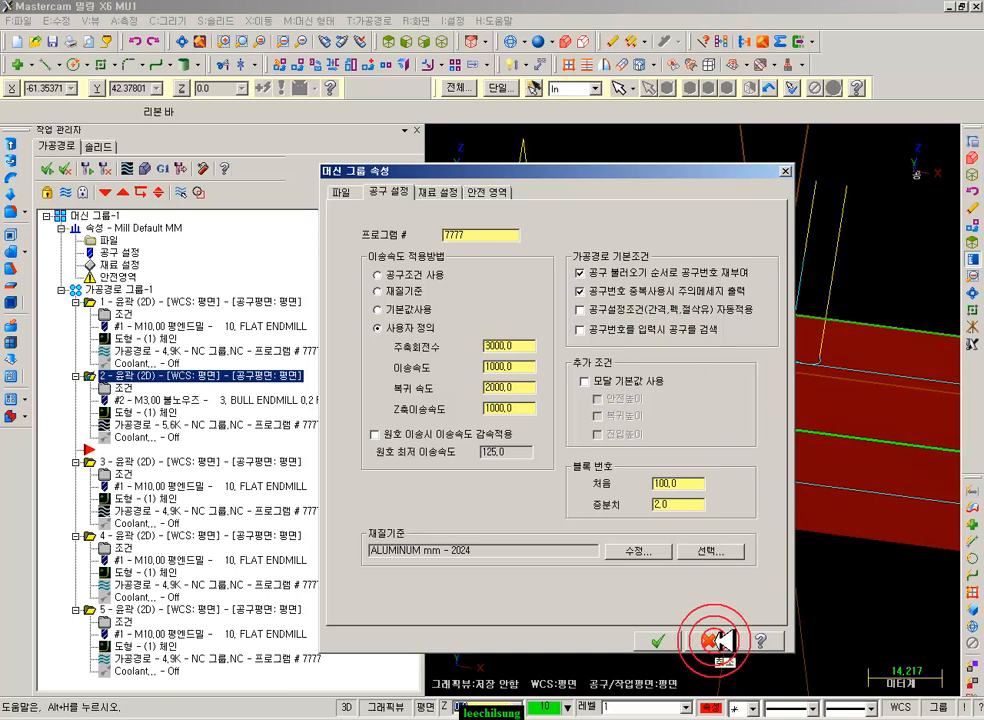
{"action": "left_click", "coordinate": [713, 641]}
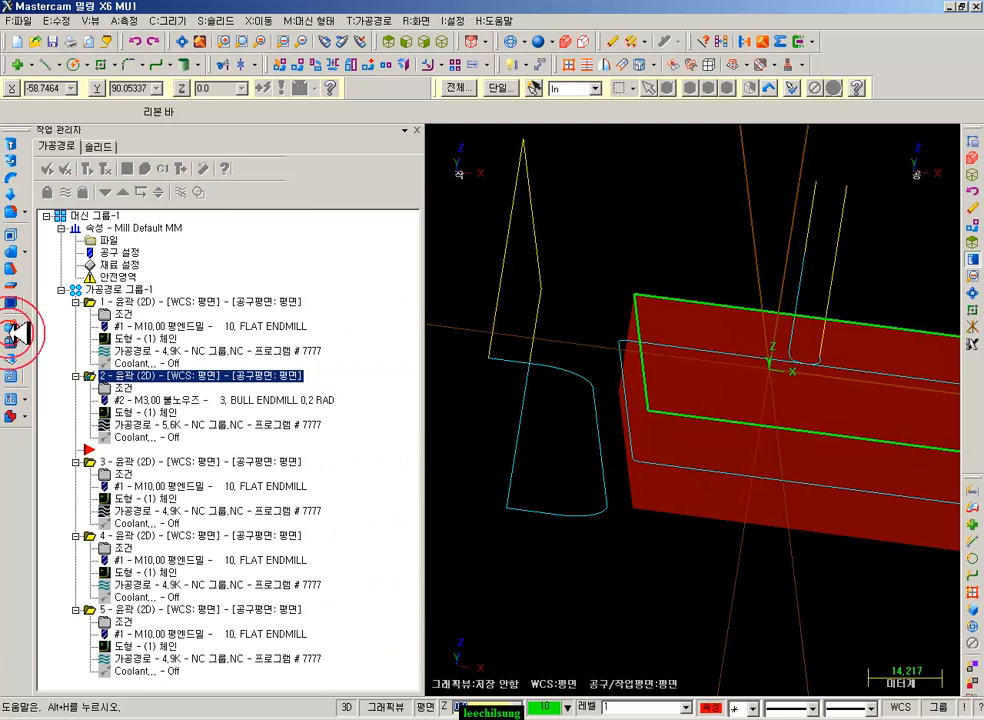
- In a new contour toolpath on the block's top edge, renumber 3. BULL ENDMILL 0.2 RAD to 10, updating all operations using it
{"action": "left_click", "coordinate": [375, 18]}
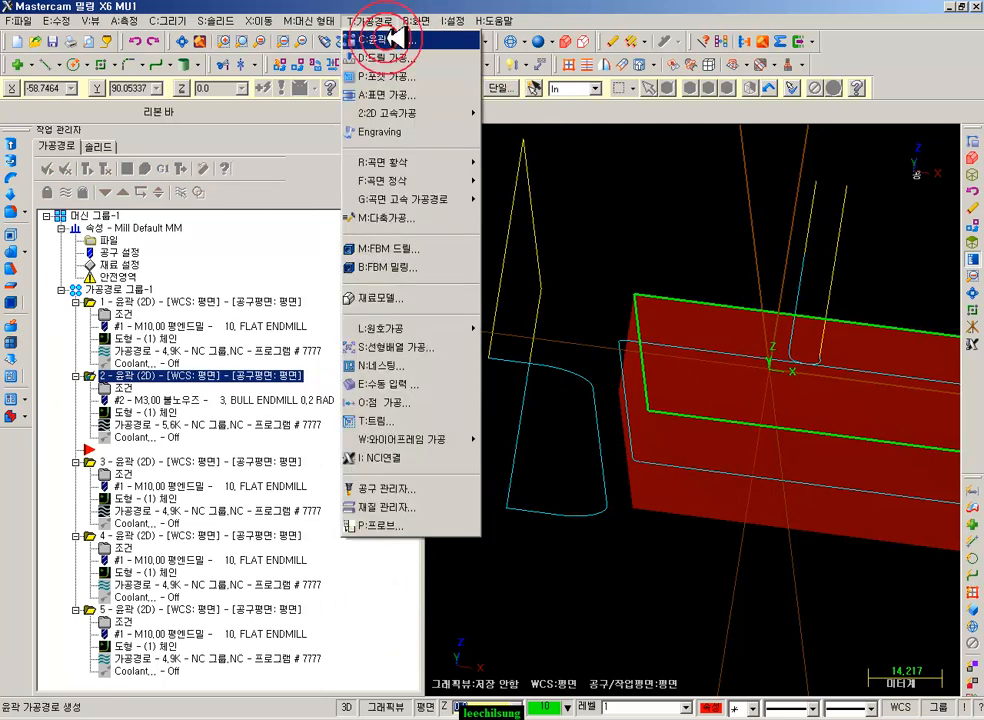
{"action": "left_click", "coordinate": [386, 40]}
{"action": "left_click", "coordinate": [703, 301]}
{"action": "left_click", "coordinate": [93, 514]}
{"action": "left_click", "coordinate": [687, 149]}
{"action": "left_click", "coordinate": [350, 107]}
{"action": "left_click", "coordinate": [873, 214]}
{"action": "left_click", "coordinate": [802, 182]}
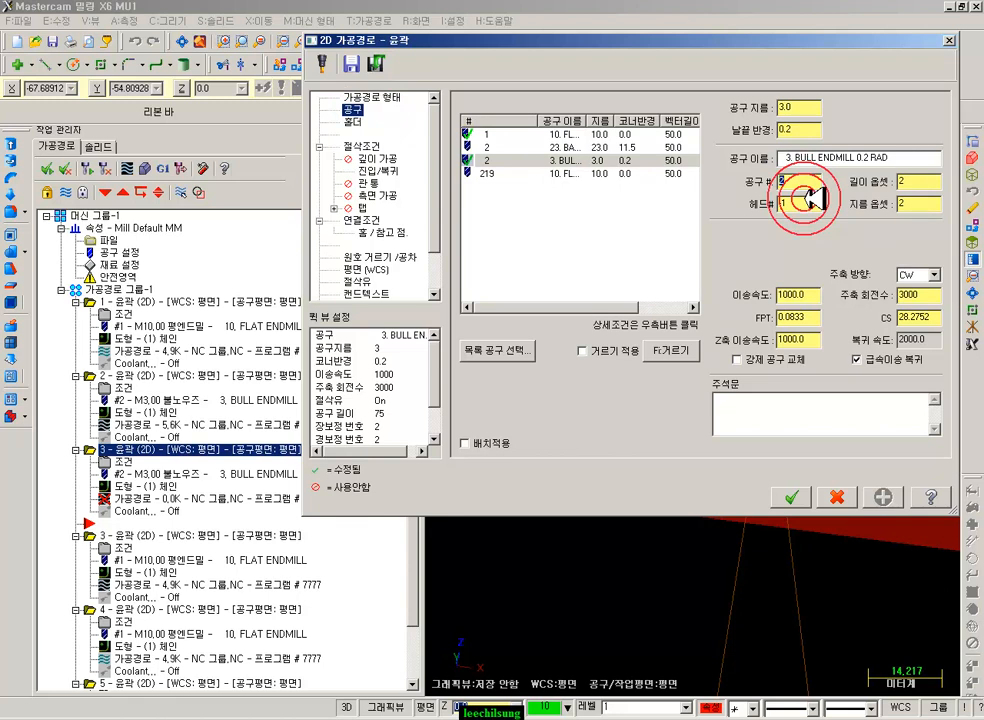
{"action": "left_click_drag", "start_coordinate": [804, 199], "coordinate": [789, 199]}
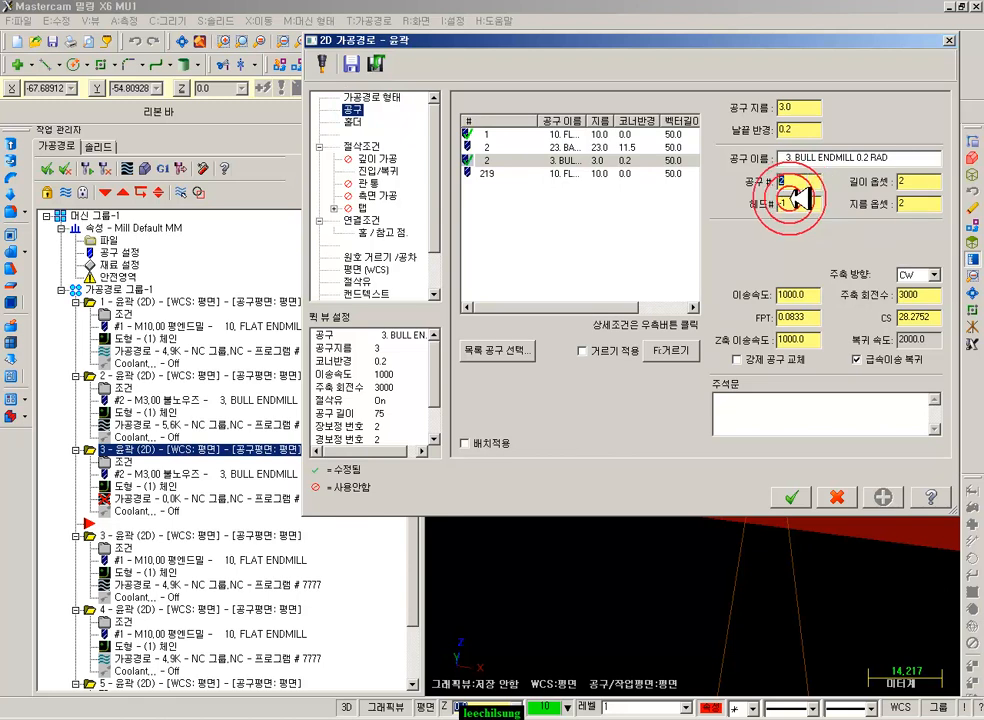
{"action": "left_click", "coordinate": [802, 188]}
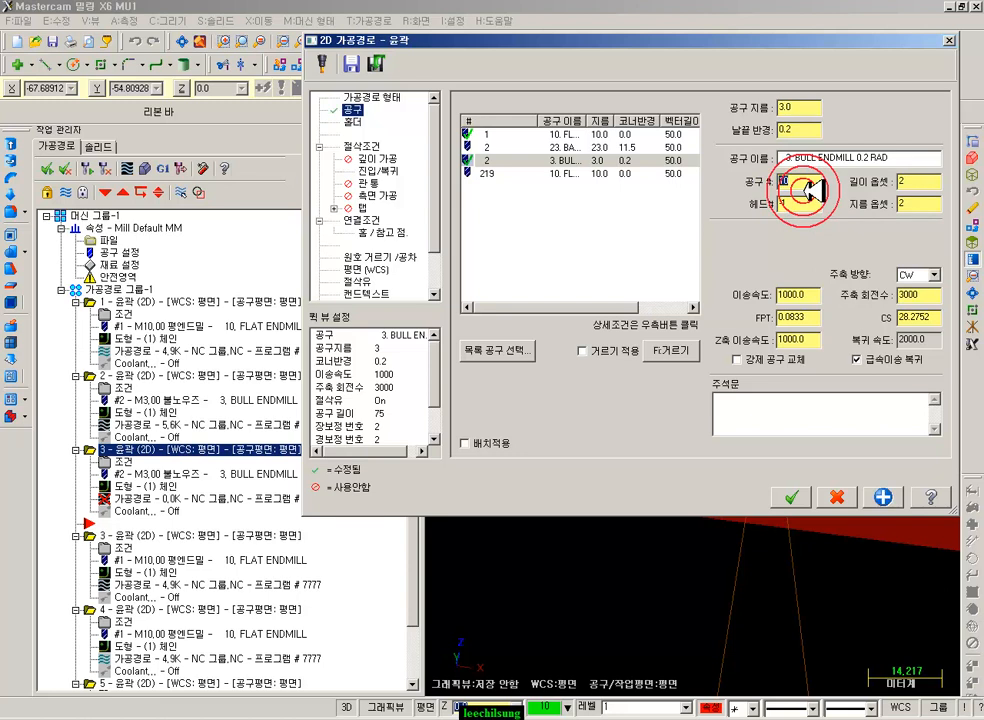
{"action": "left_click", "coordinate": [790, 497]}
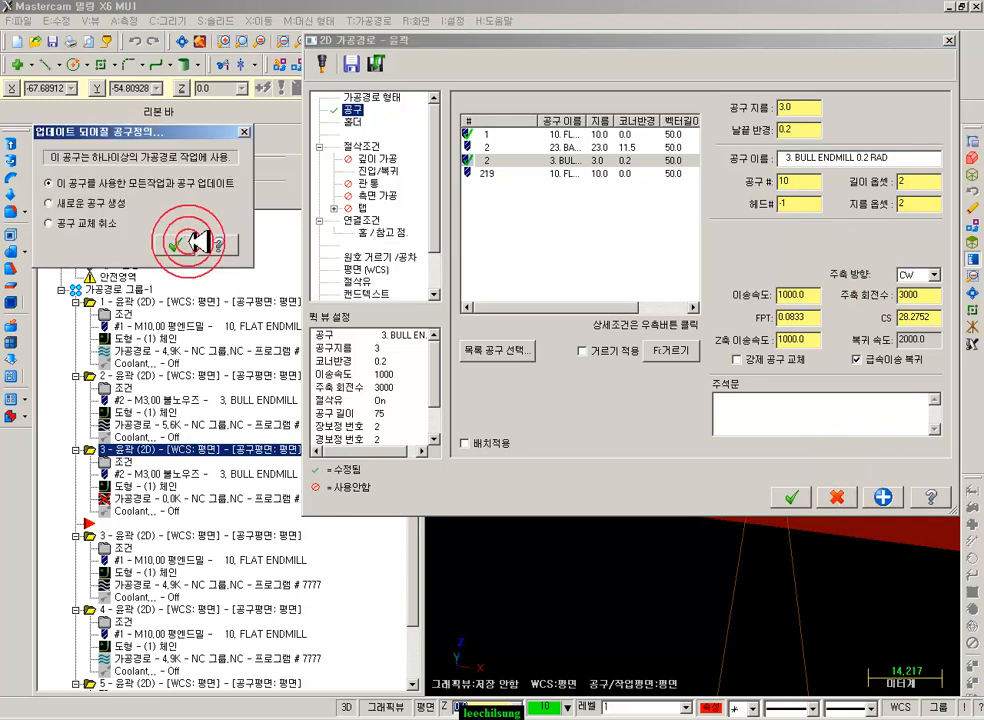
{"action": "left_click", "coordinate": [178, 246]}
- Enable 공구번호를 입력시 공구를 검색 (search for the tool by entered number) in the machine group's tool settings and apply it
{"action": "left_click", "coordinate": [115, 252]}
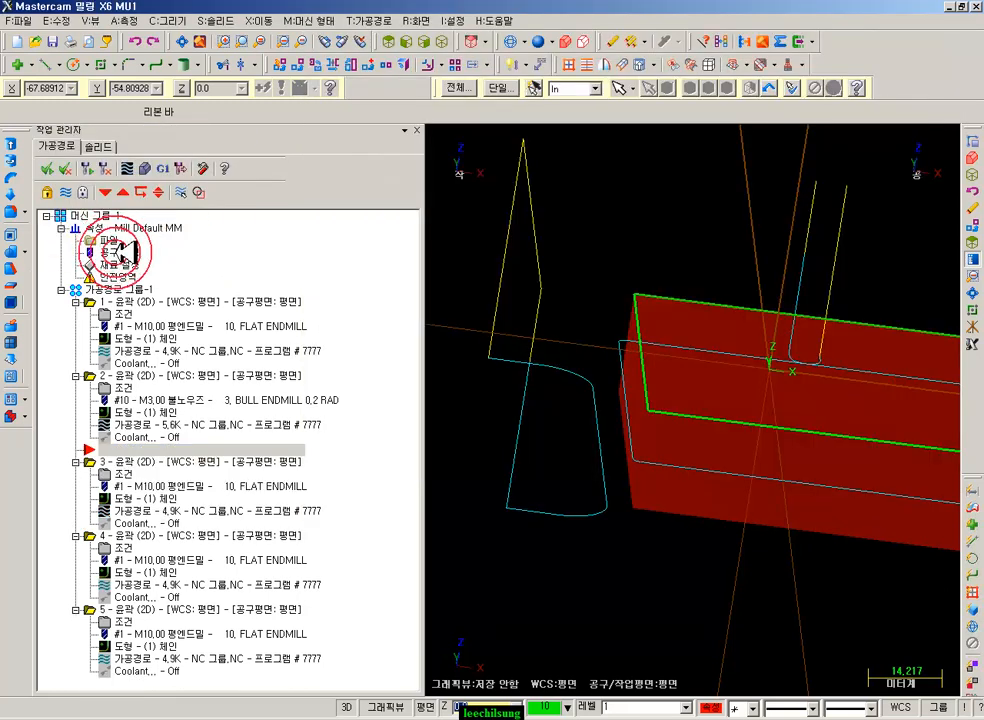
{"action": "left_click", "coordinate": [604, 309]}
{"action": "left_click", "coordinate": [600, 327]}
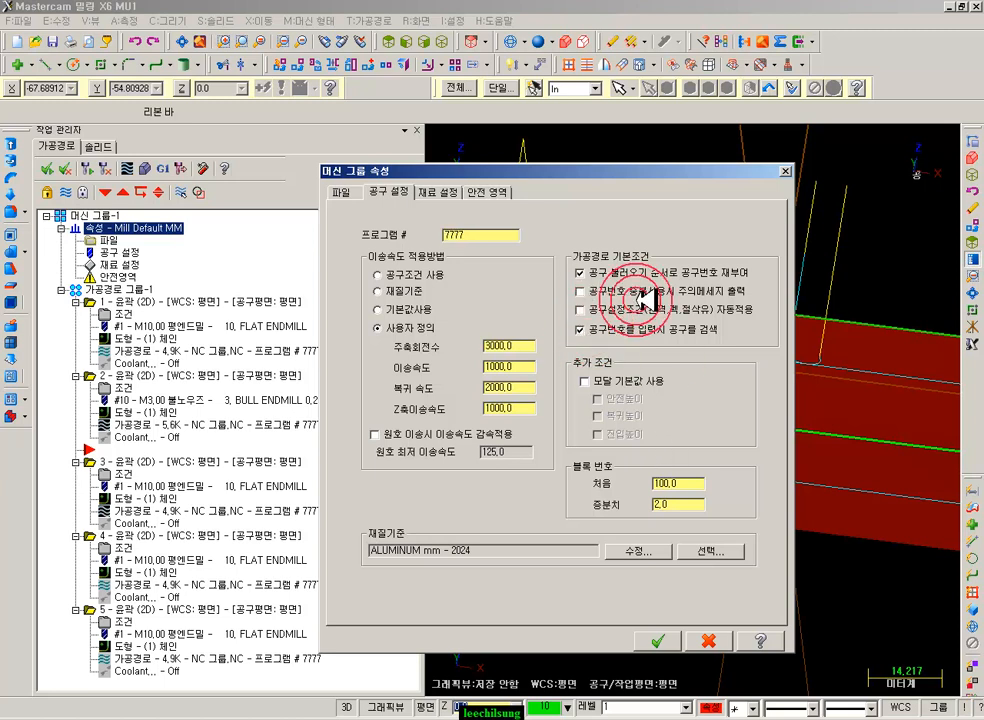
{"action": "left_click", "coordinate": [665, 638]}
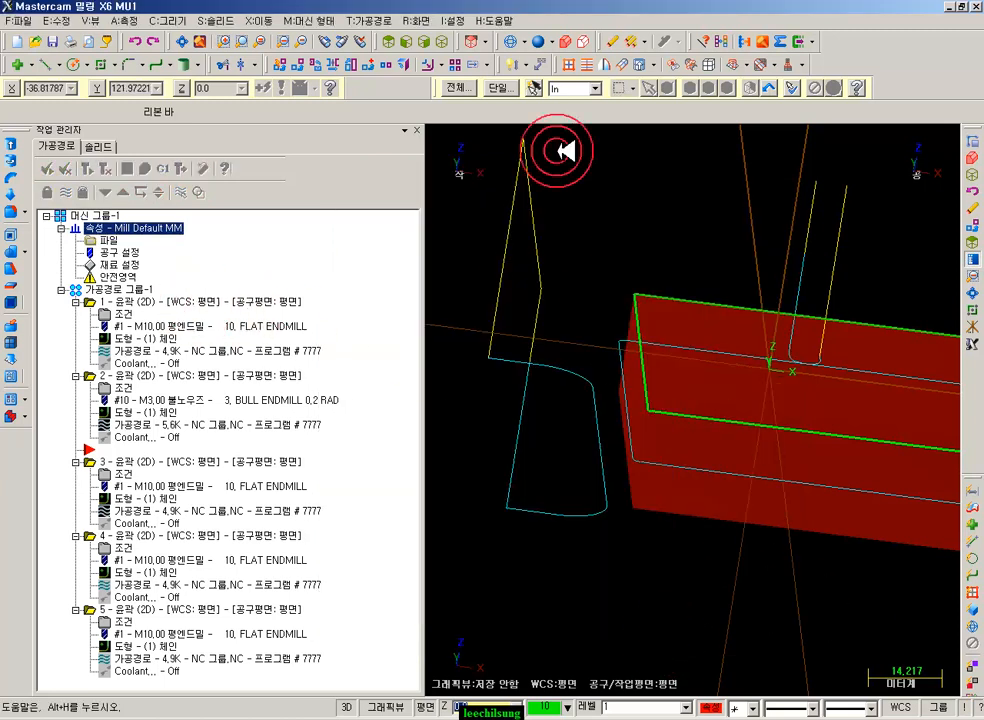
- Start a new contour toolpath on the block's top edge and call up a library tool by entering tool number 100
{"action": "left_click", "coordinate": [378, 20]}
{"action": "left_click", "coordinate": [384, 38]}
{"action": "left_click", "coordinate": [650, 296]}
{"action": "left_click", "coordinate": [105, 514]}
{"action": "left_click", "coordinate": [352, 109]}
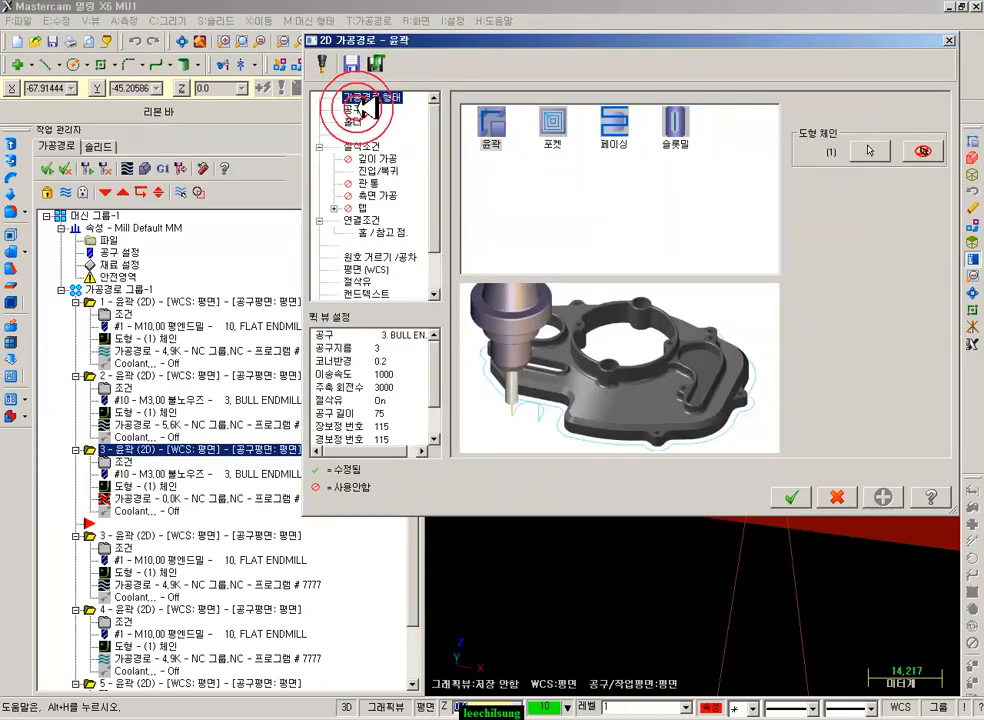
{"action": "left_click", "coordinate": [805, 182]}
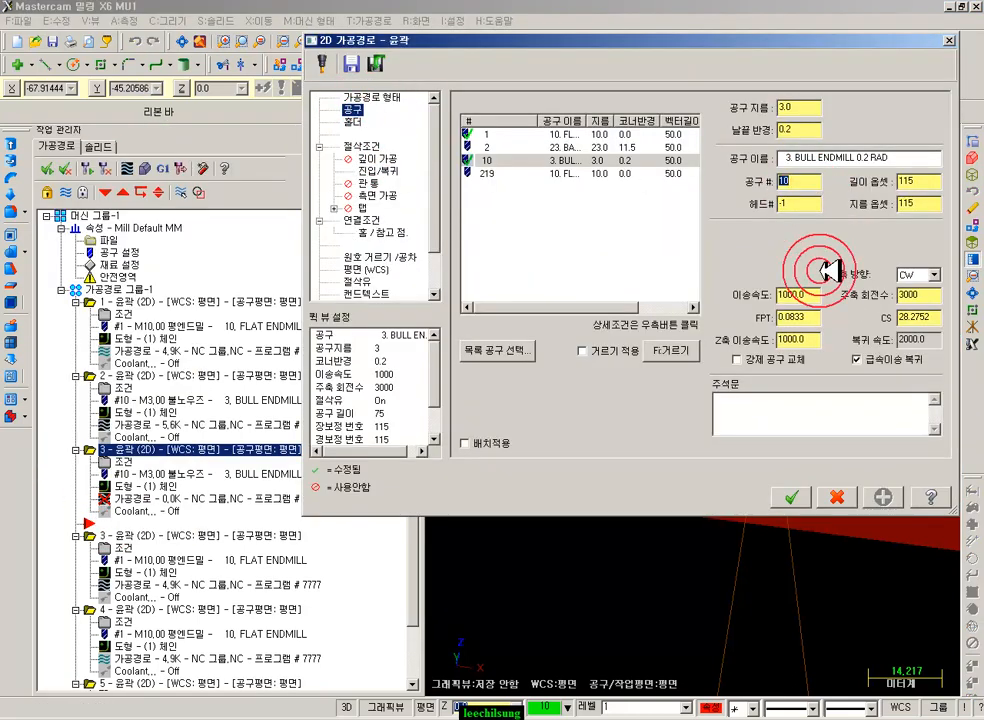
{"action": "left_click", "coordinate": [788, 183]}
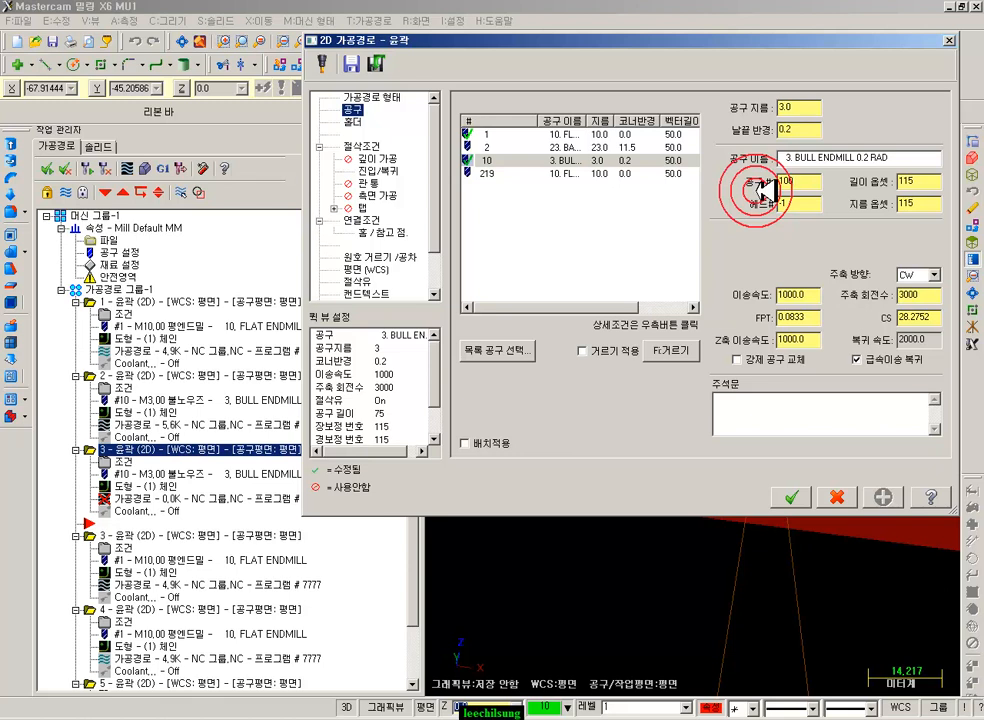
{"action": "key", "text": "Return"}
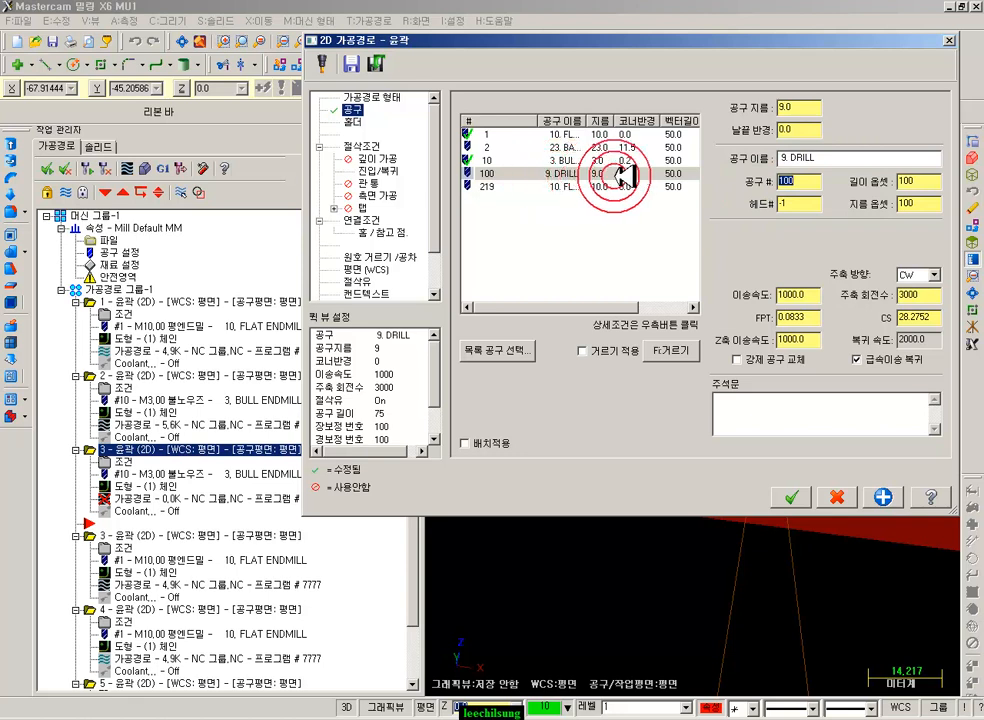
- Look up tool 100 in the MILL_MM.TOOLS-6 library with filtering turned off, and cancel the tool selection and the contour toolpath
{"action": "left_click", "coordinate": [520, 348]}
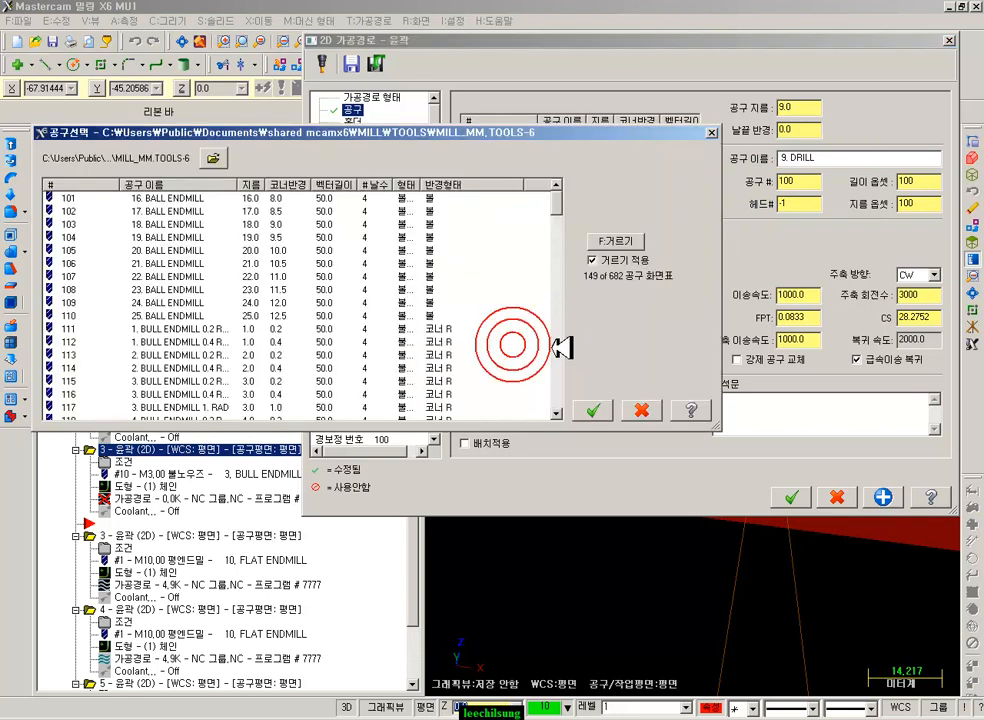
{"action": "left_click", "coordinate": [85, 200]}
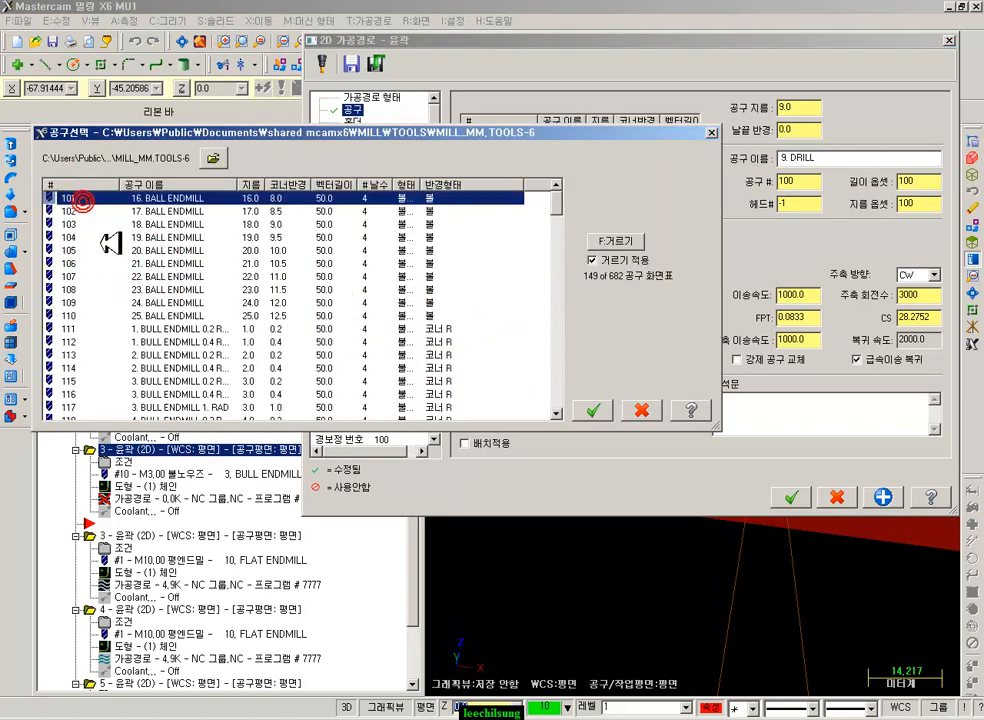
{"action": "left_click", "coordinate": [141, 264]}
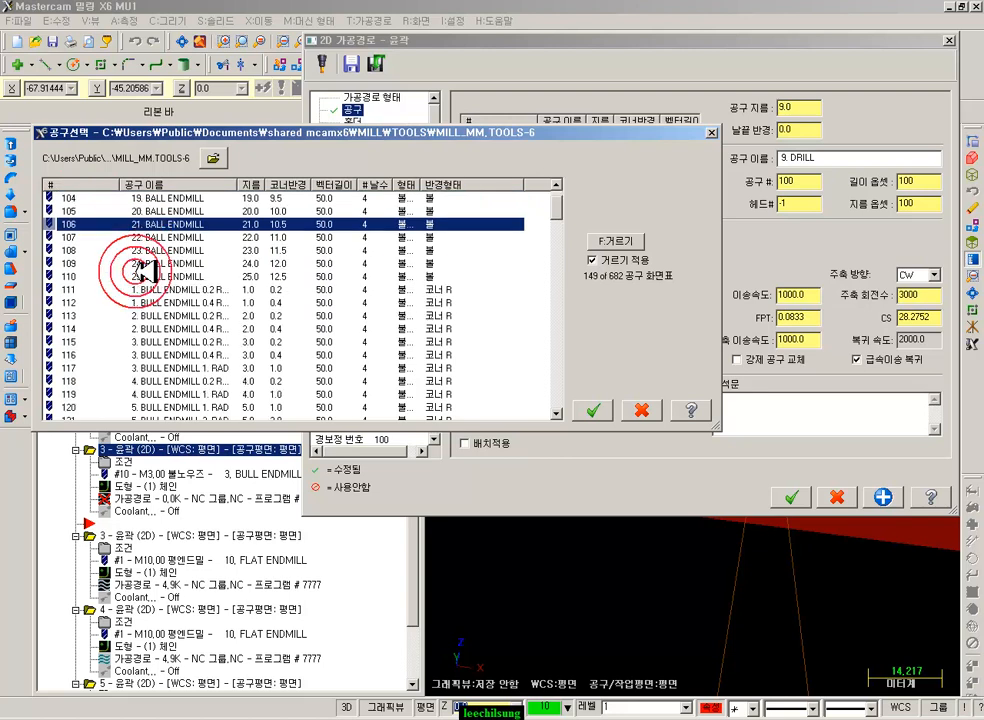
{"action": "left_click", "coordinate": [591, 260]}
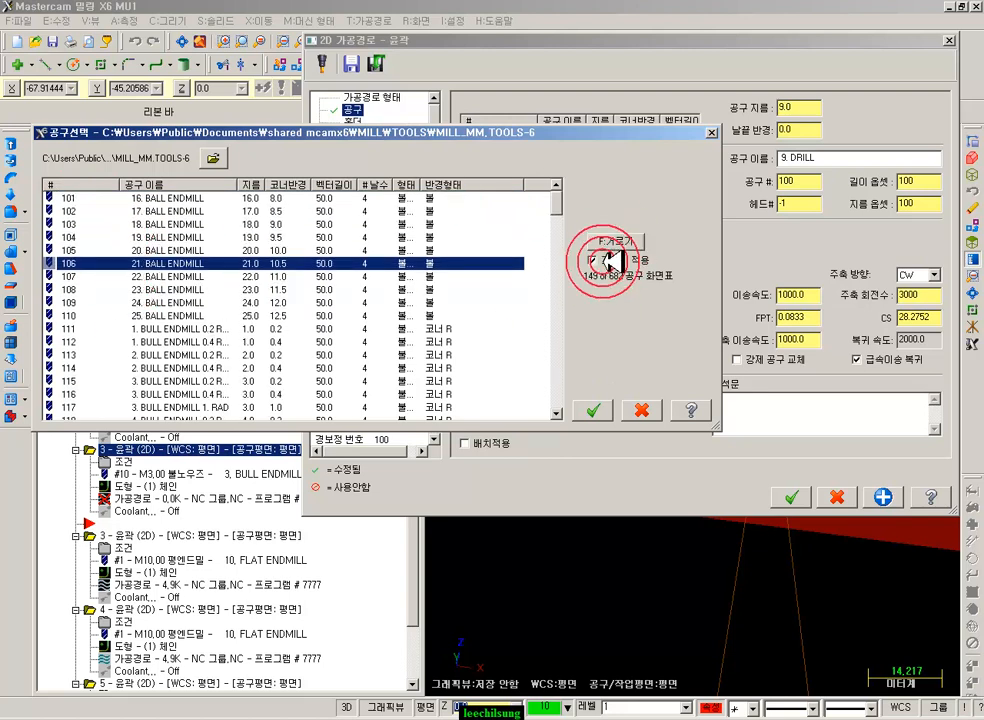
{"action": "left_click", "coordinate": [358, 341]}
{"action": "scroll", "coordinate": [362, 350], "scroll_direction": "down", "scroll_amount": 20}
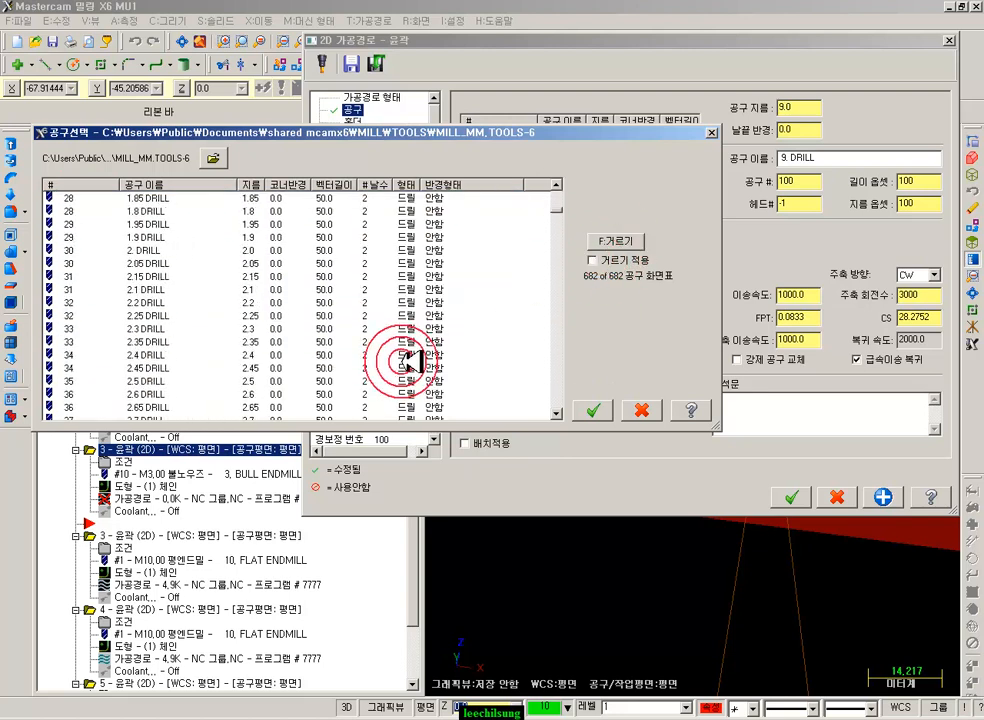
{"action": "scroll", "coordinate": [445, 350], "scroll_direction": "down", "scroll_amount": 15}
{"action": "scroll", "coordinate": [440, 346], "scroll_direction": "up", "scroll_amount": 4}
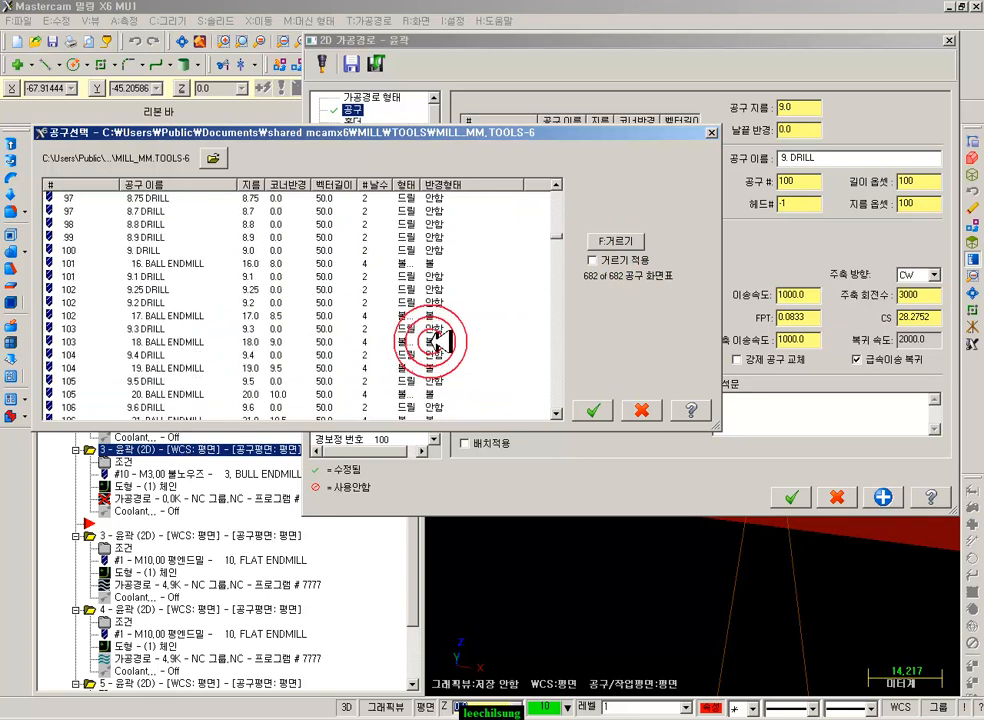
{"action": "left_click", "coordinate": [104, 289]}
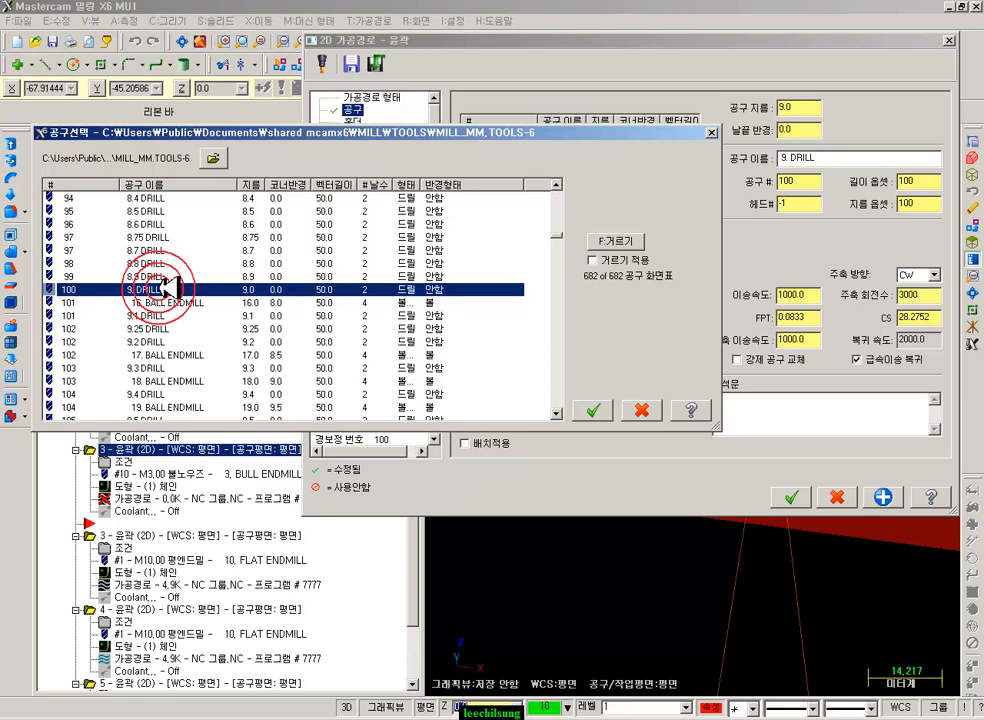
{"action": "left_click", "coordinate": [635, 412]}
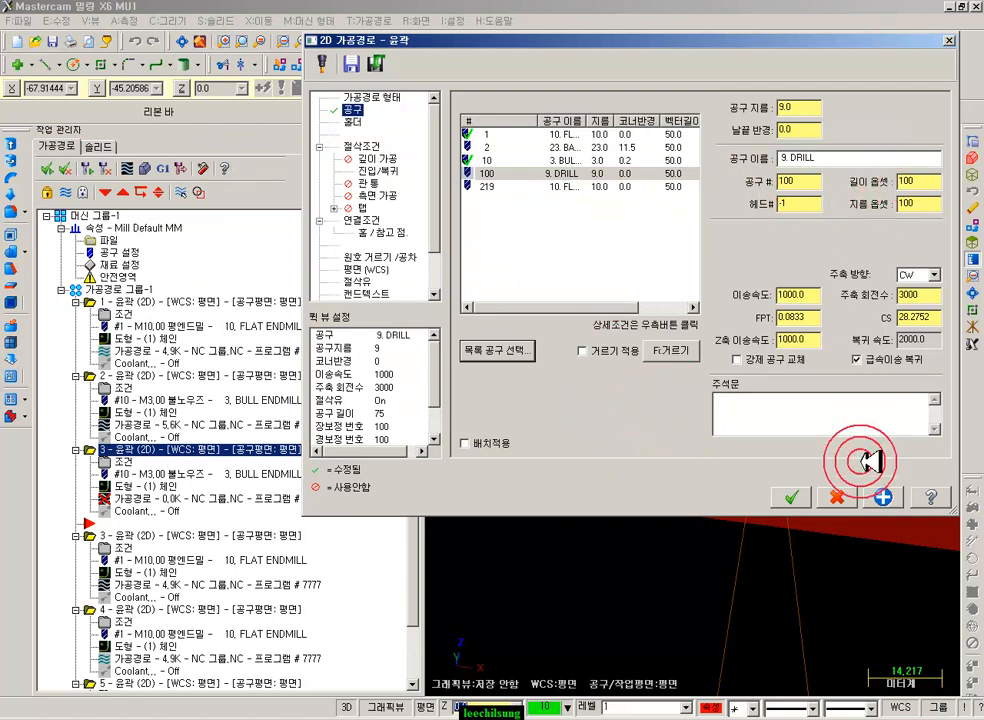
{"action": "left_click", "coordinate": [836, 496]}
- Disable 공구번호를 입력시 공구를 검색 in the machine group's tool settings and examine the block number increment
{"action": "left_click", "coordinate": [112, 252]}
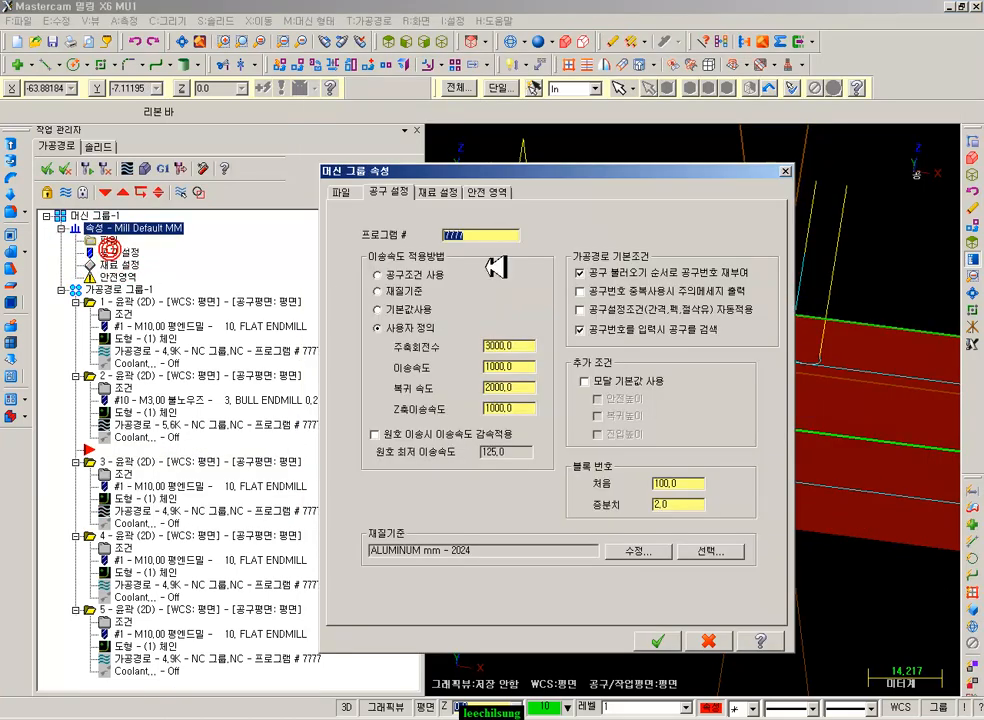
{"action": "left_click", "coordinate": [580, 329]}
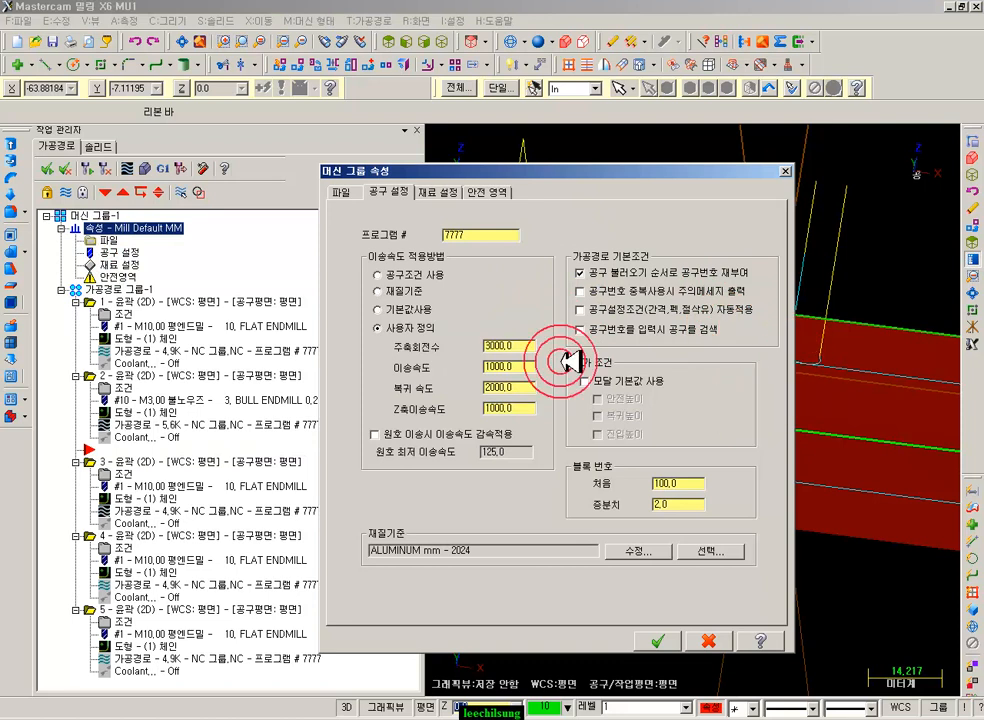
{"action": "left_click", "coordinate": [683, 504]}
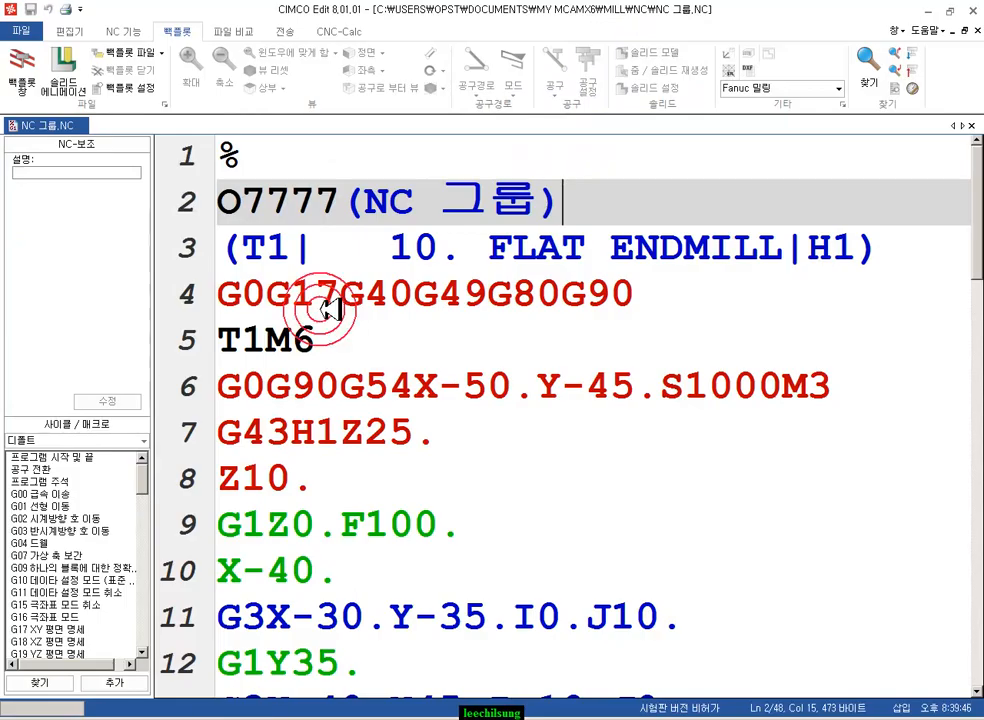
- Switch to CIMCO Edit and add block numbers to the NC 그룹.NC program
{"action": "left_click", "coordinate": [320, 295]}
{"action": "left_click", "coordinate": [222, 293]}
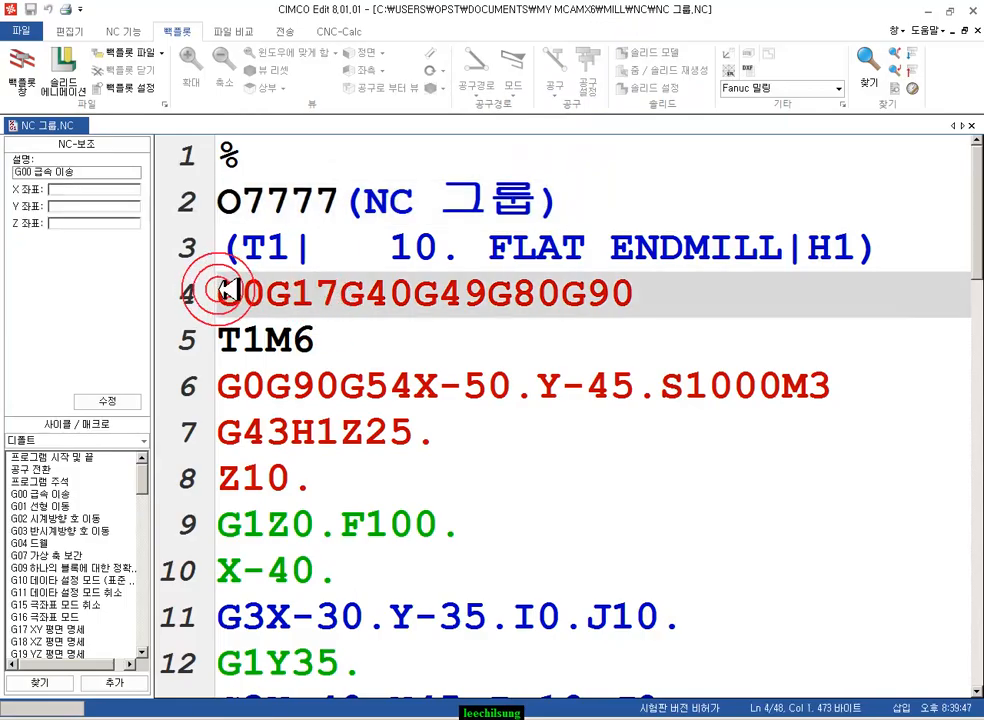
{"action": "left_click", "coordinate": [391, 136]}
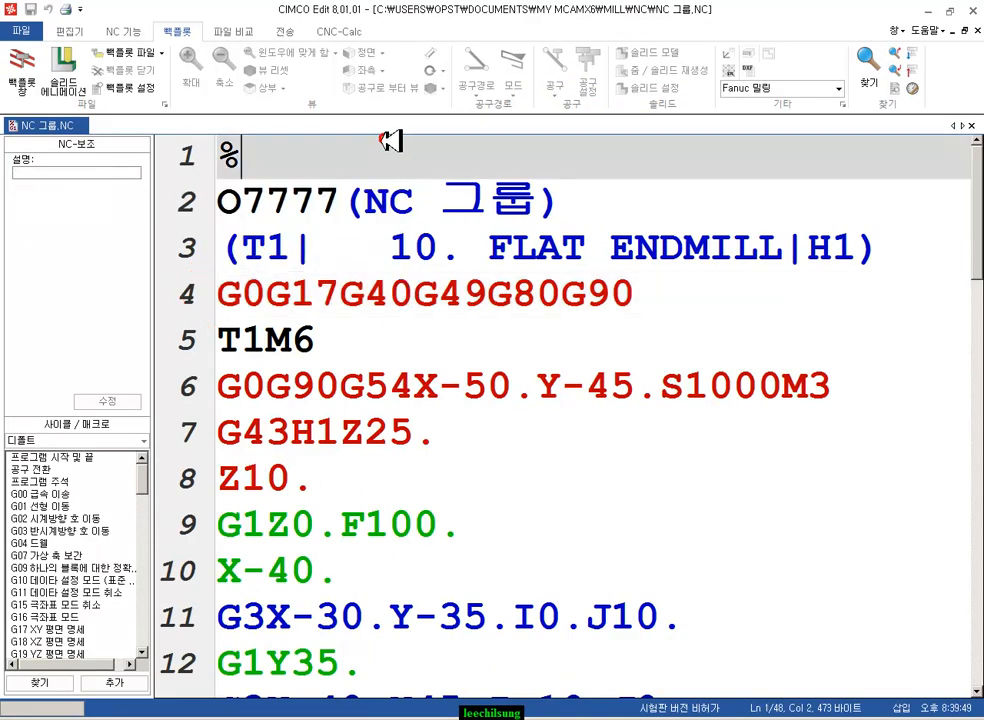
{"action": "left_click", "coordinate": [70, 31]}
{"action": "left_click", "coordinate": [122, 31]}
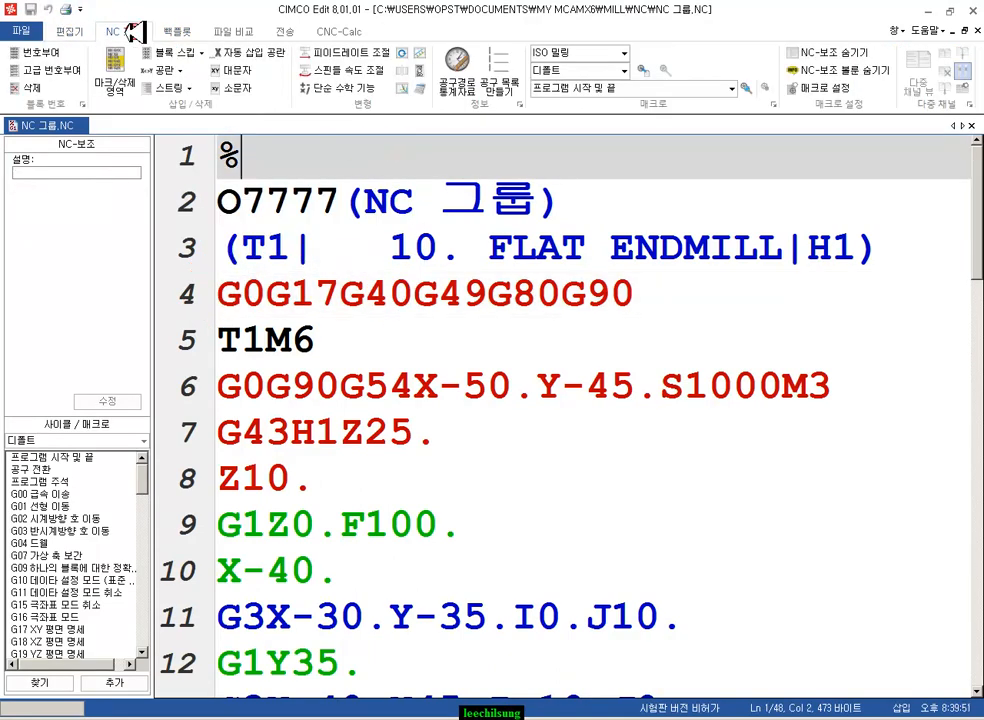
{"action": "left_click", "coordinate": [47, 57]}
- Examine the block numbers before the tool comment and T1M6 in the NC program, and return to Mastercam
{"action": "double_click", "coordinate": [259, 293]}
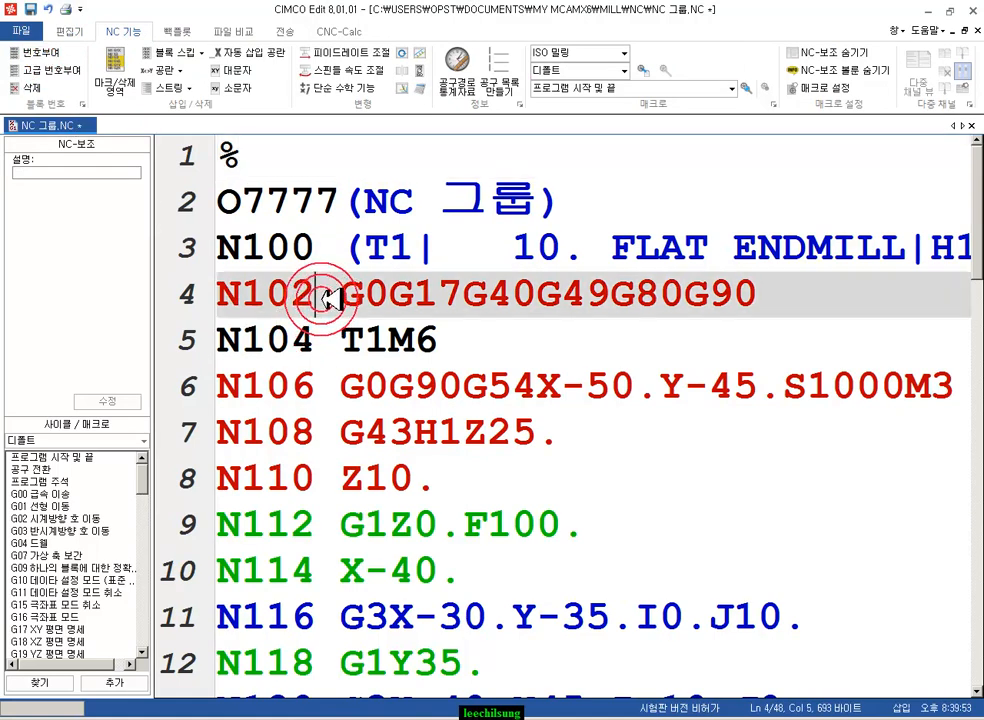
{"action": "left_click_drag", "start_coordinate": [313, 341], "coordinate": [136, 340]}
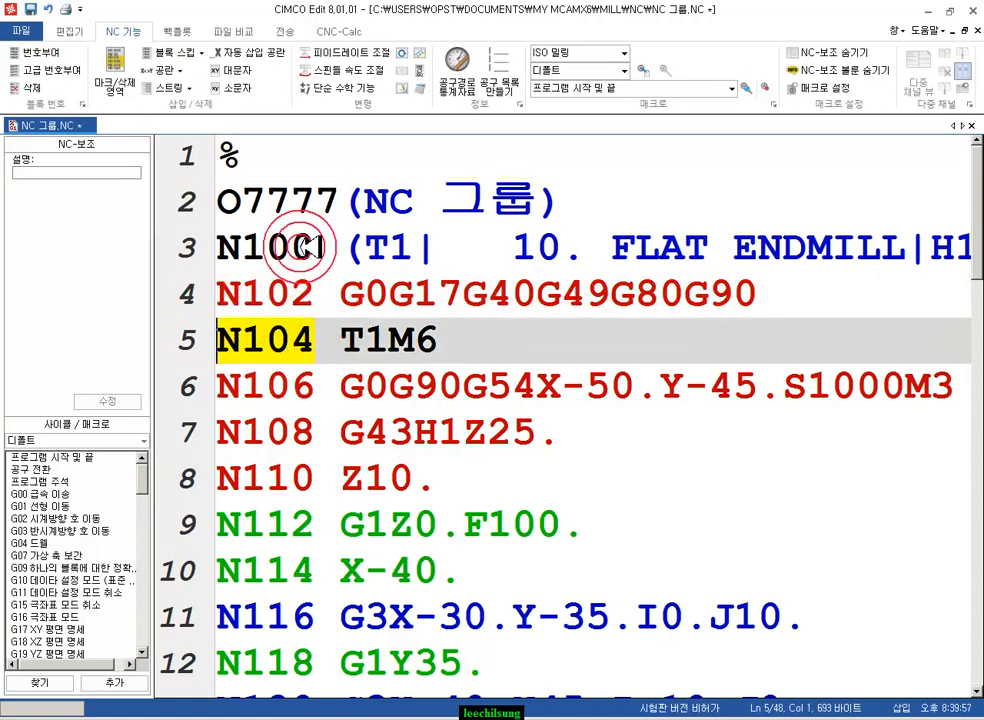
{"action": "left_click_drag", "start_coordinate": [312, 250], "coordinate": [195, 252]}
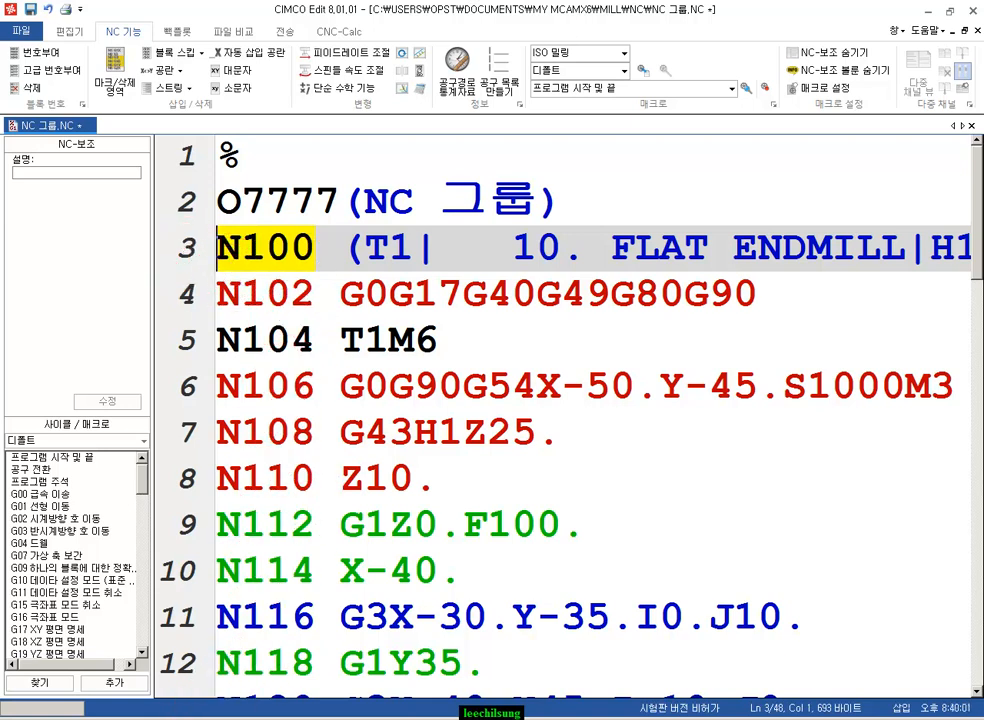
{"action": "left_click", "coordinate": [218, 716]}
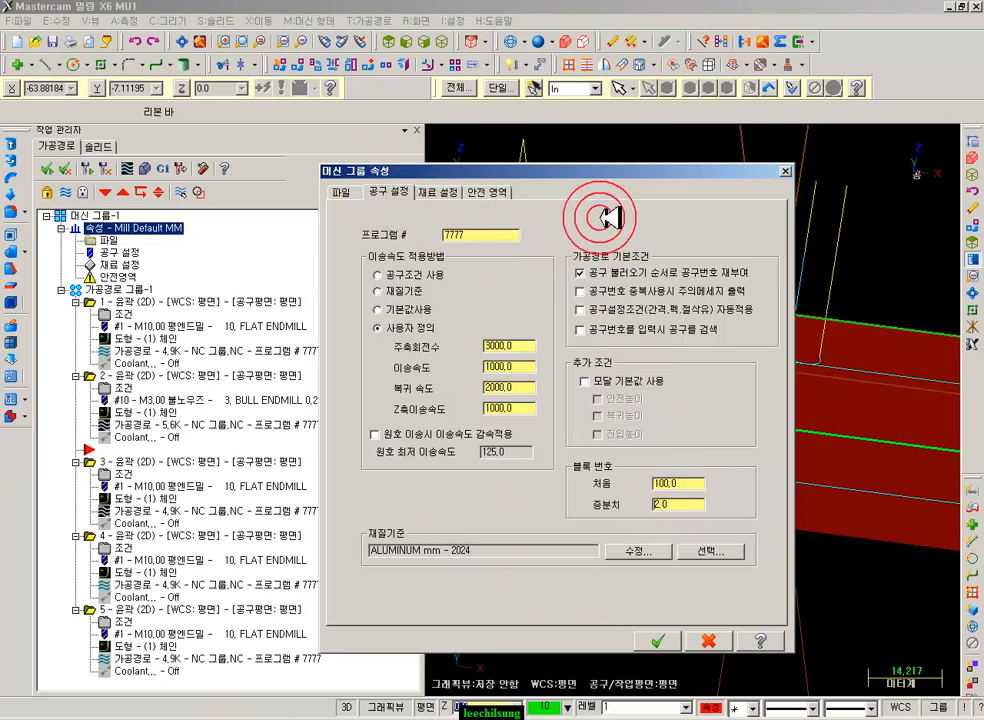
- Switch to the PDF textbook in Acrobat Reader and review section (3) 재료 설정 on material settings
{"action": "left_click", "coordinate": [370, 716]}
{"action": "left_click_drag", "start_coordinate": [414, 620], "coordinate": [512, 646]}
{"action": "scroll", "coordinate": [546, 480], "scroll_direction": "down", "scroll_amount": 8}
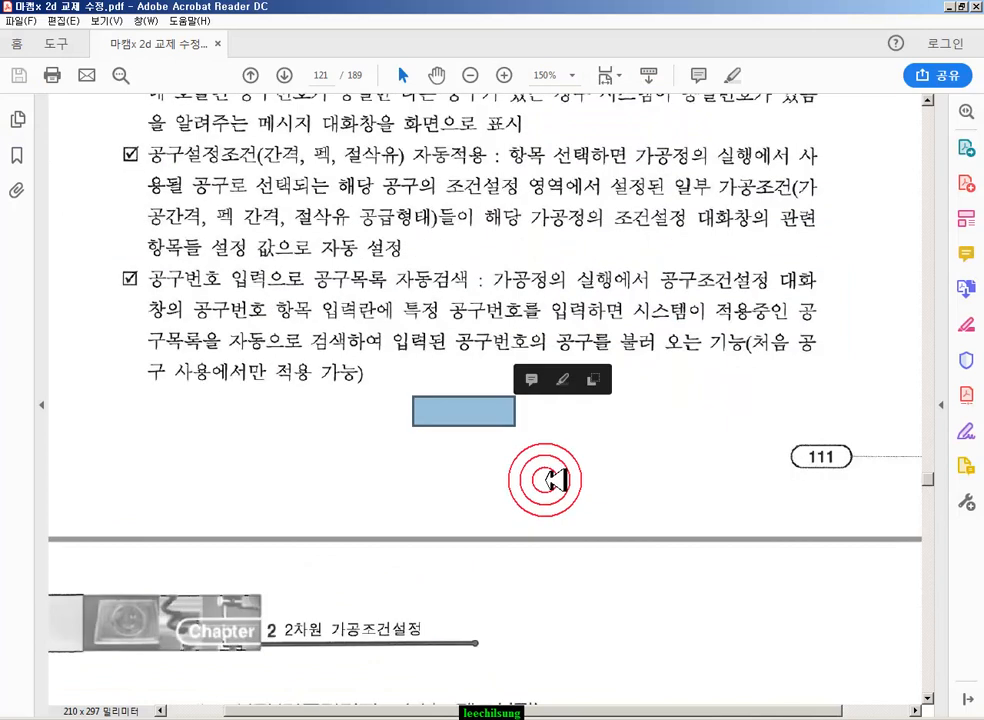
{"action": "scroll", "coordinate": [530, 450], "scroll_direction": "down", "scroll_amount": 3}
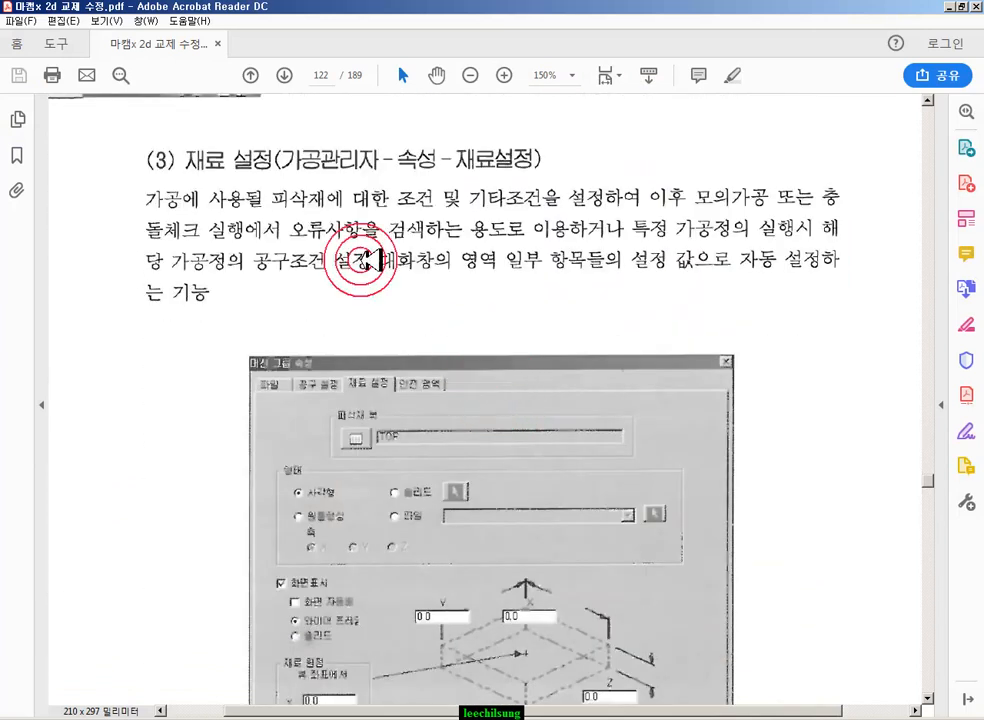
{"action": "left_click_drag", "start_coordinate": [158, 117], "coordinate": [551, 186]}
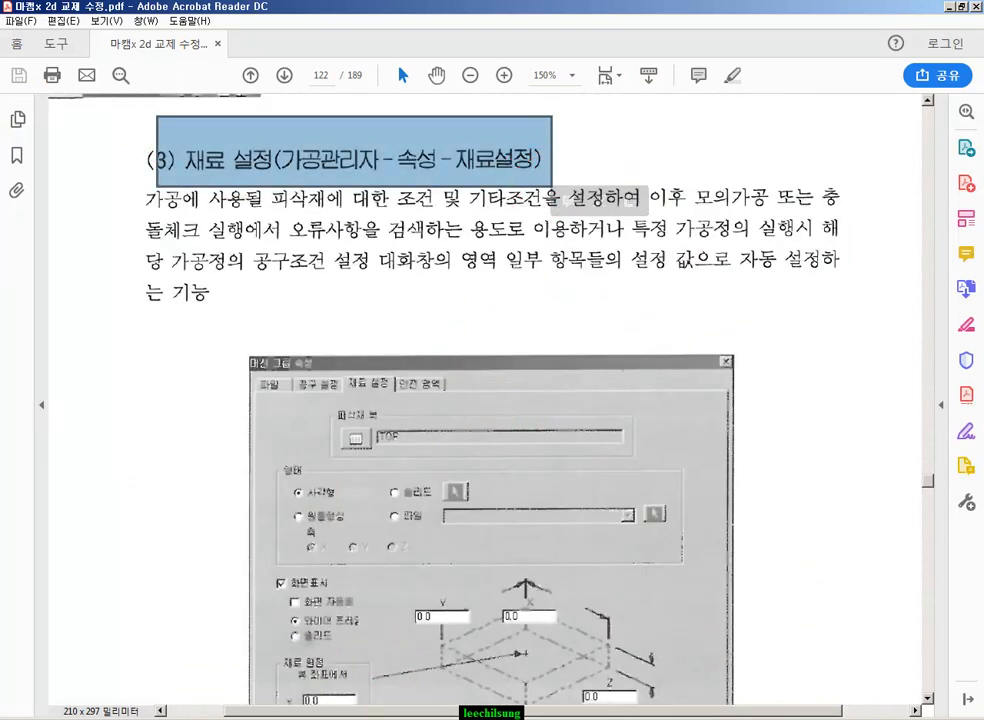
- Return to Mastercam and show the block in the isometric view and finally the top view
{"action": "left_click", "coordinate": [224, 716]}
{"action": "scroll", "coordinate": [491, 465], "scroll_direction": "down", "scroll_amount": 2}
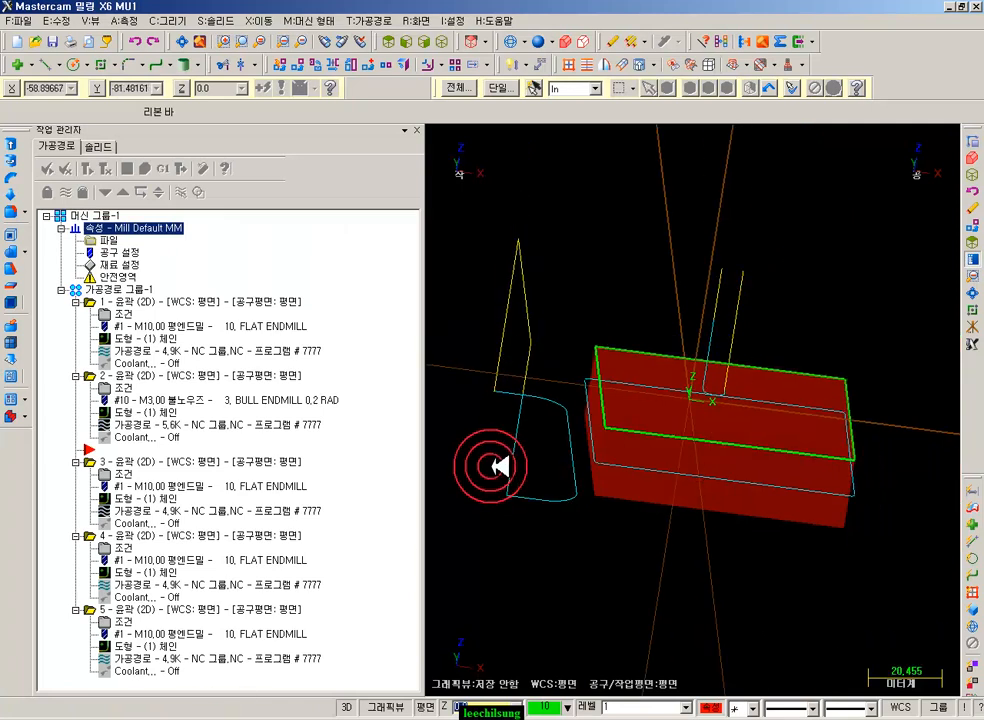
{"action": "left_click", "coordinate": [442, 42]}
{"action": "scroll", "coordinate": [687, 406], "scroll_direction": "down", "scroll_amount": 3}
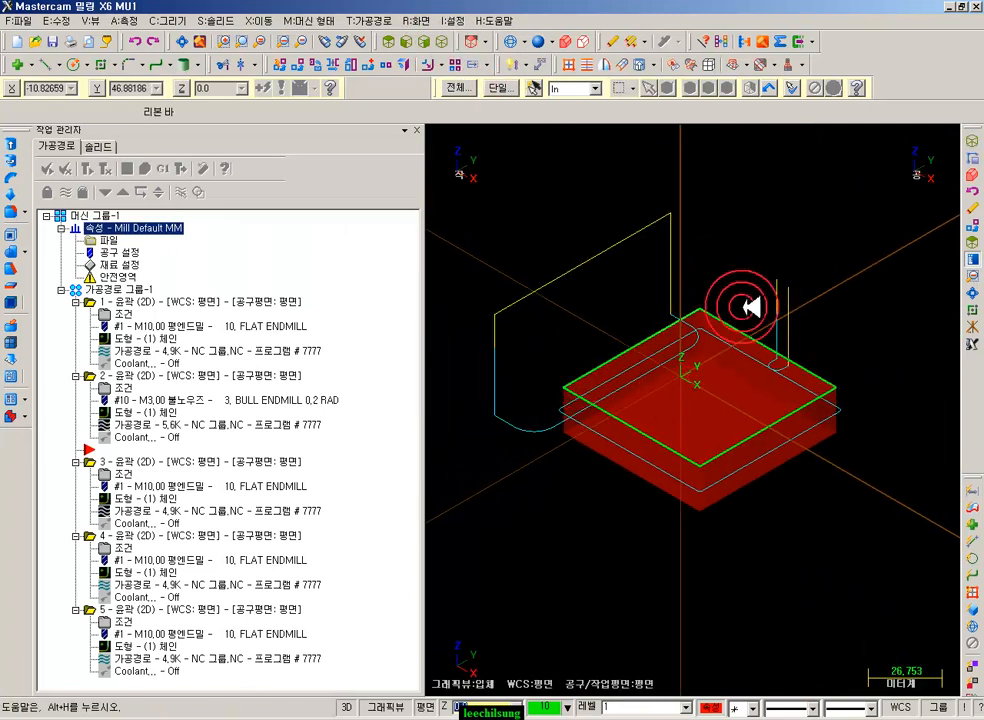
{"action": "left_click", "coordinate": [391, 42]}
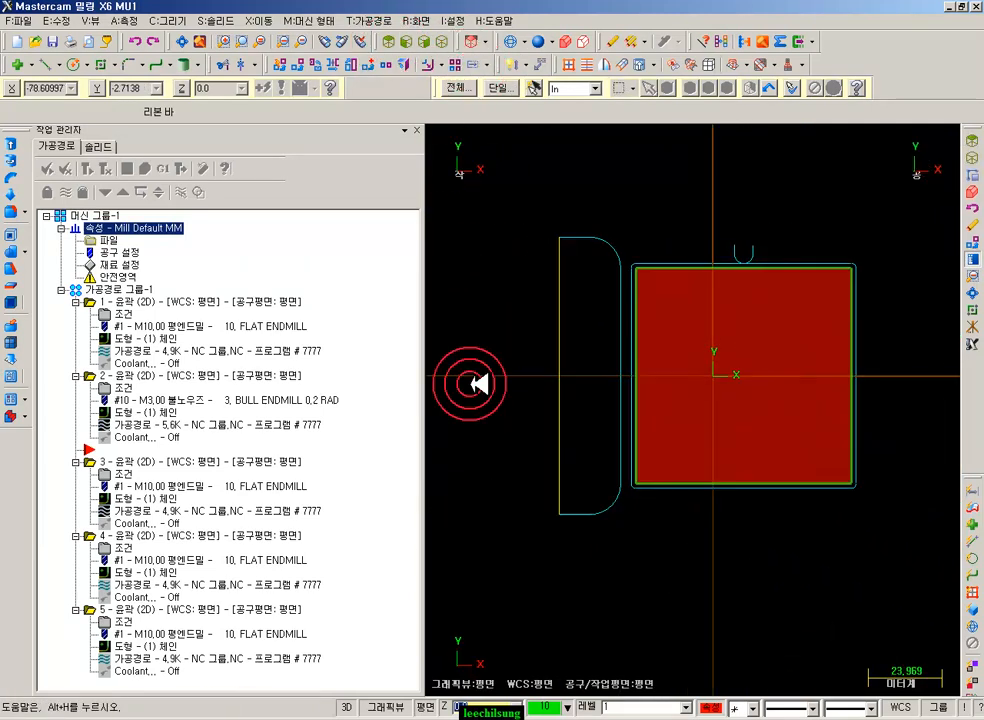
{"action": "scroll", "coordinate": [720, 378], "scroll_direction": "up", "scroll_amount": 1}
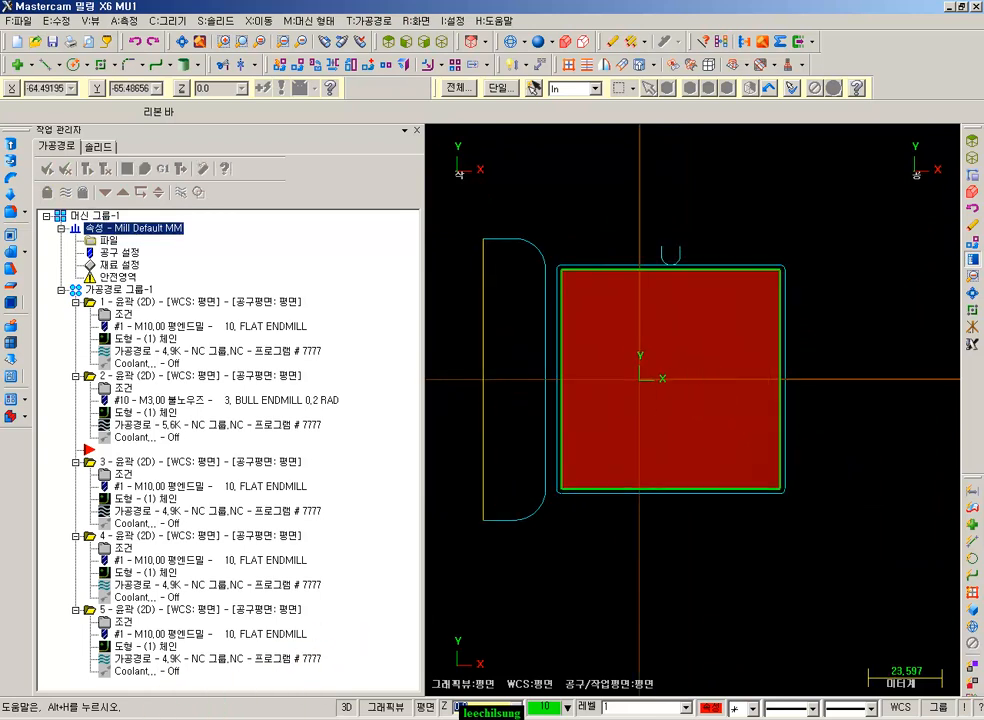
- Annotate the top view with the screen pen, marking the block's side lengths, corners, centre and the neighbouring approach path, and close the pen
{"action": "left_click", "coordinate": [192, 714]}
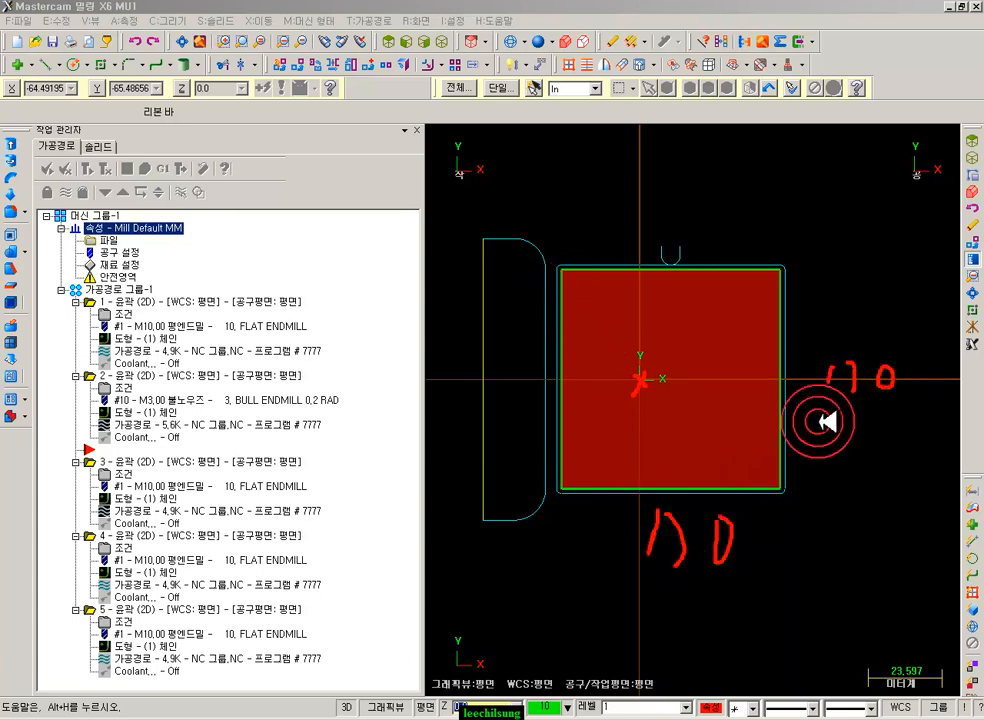
{"action": "left_click_drag", "start_coordinate": [826, 404], "coordinate": [908, 403]}
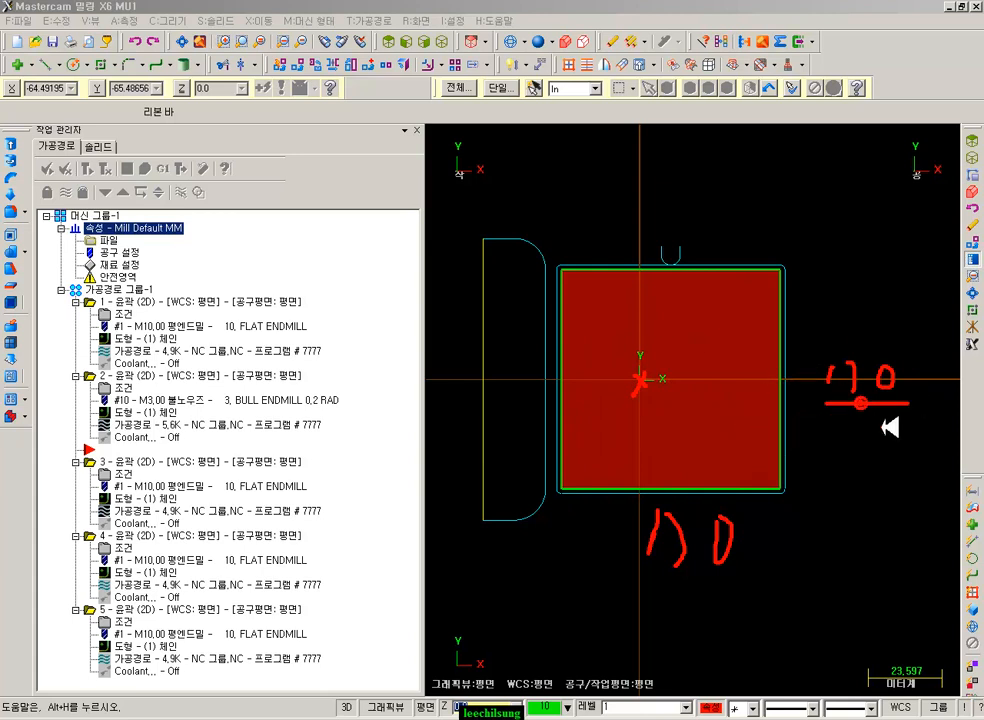
{"action": "left_click_drag", "start_coordinate": [635, 588], "coordinate": [759, 591]}
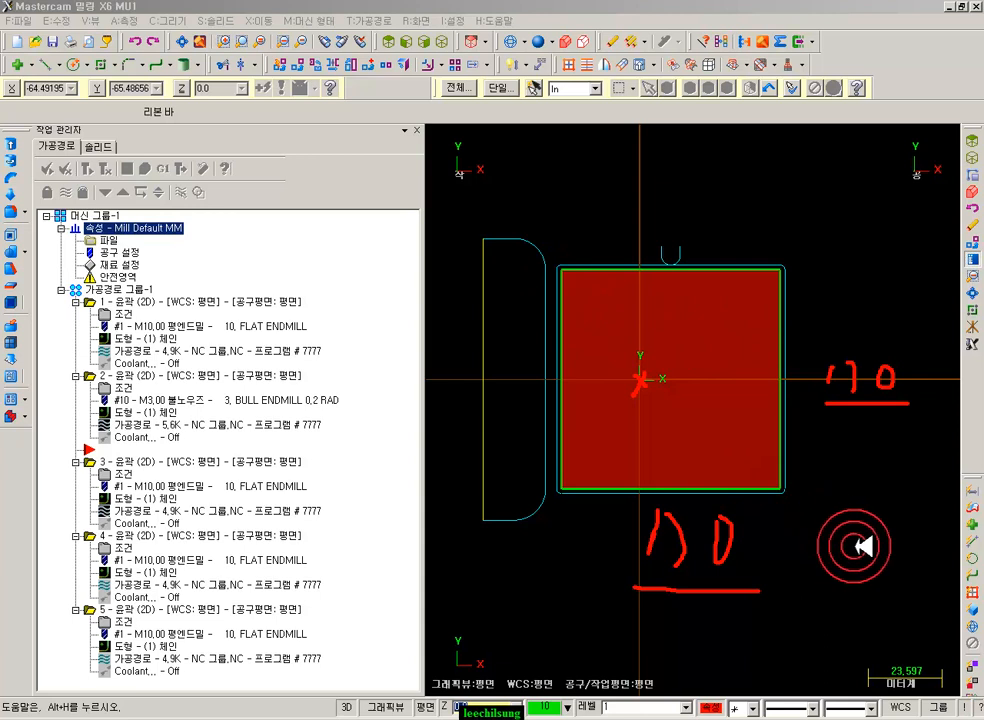
{"action": "mouse_move", "coordinate": [493, 558]}
{"action": "left_mouse_down"}
{"action": "mouse_move", "coordinate": [468, 514]}
{"action": "mouse_move", "coordinate": [510, 197]}
{"action": "mouse_move", "coordinate": [542, 334]}
{"action": "mouse_move", "coordinate": [503, 567]}
{"action": "left_mouse_up"}
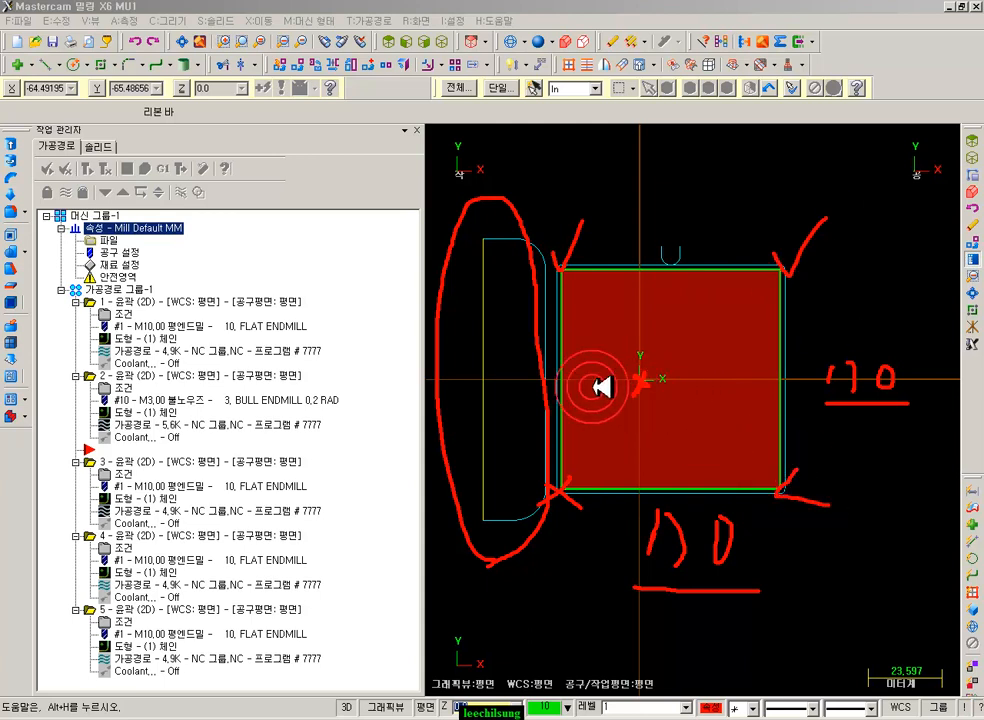
{"action": "left_click_drag", "start_coordinate": [721, 377], "coordinate": [797, 377]}
{"action": "mouse_move", "coordinate": [682, 268]}
{"action": "left_mouse_down"}
{"action": "mouse_move", "coordinate": [678, 527]}
{"action": "mouse_move", "coordinate": [669, 482]}
{"action": "left_mouse_up"}
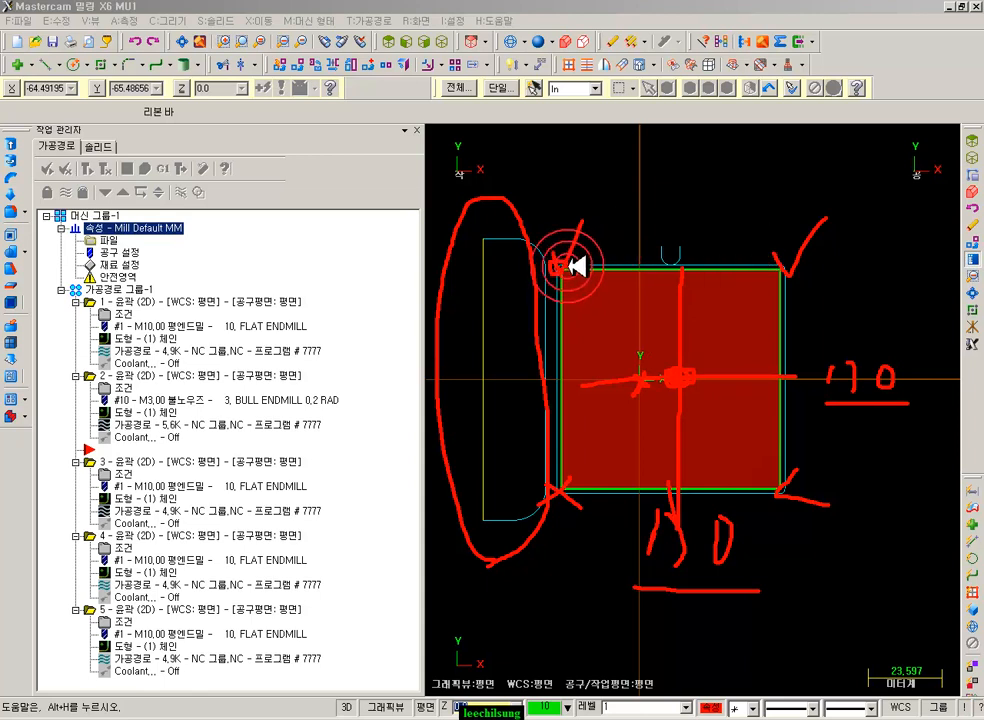
{"action": "left_click_drag", "start_coordinate": [560, 369], "coordinate": [740, 375]}
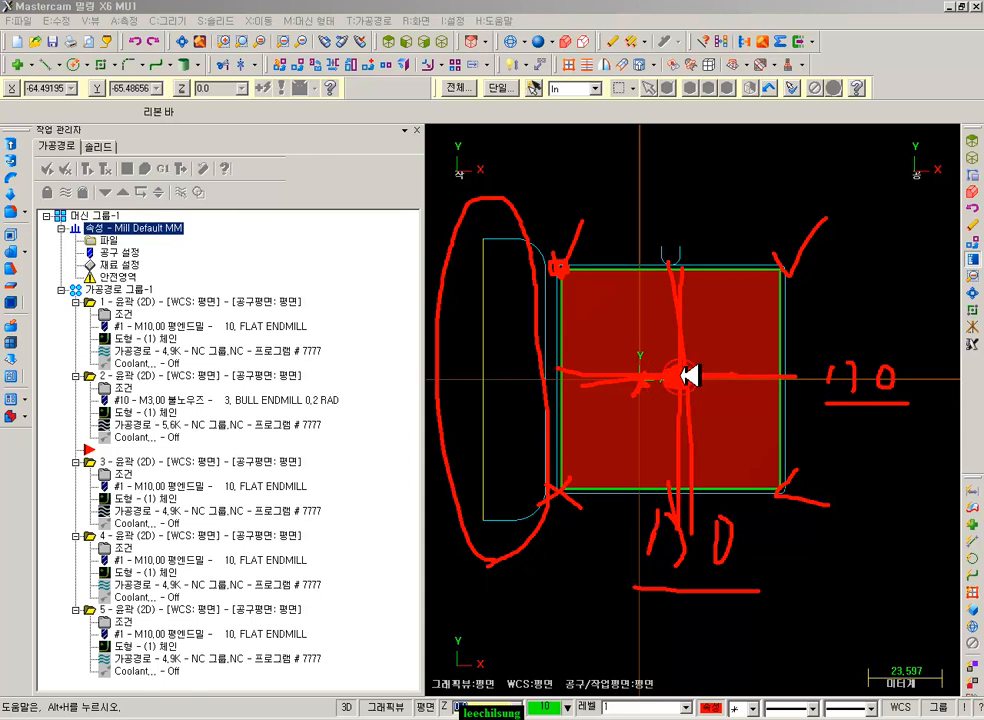
{"action": "right_click", "coordinate": [685, 204]}
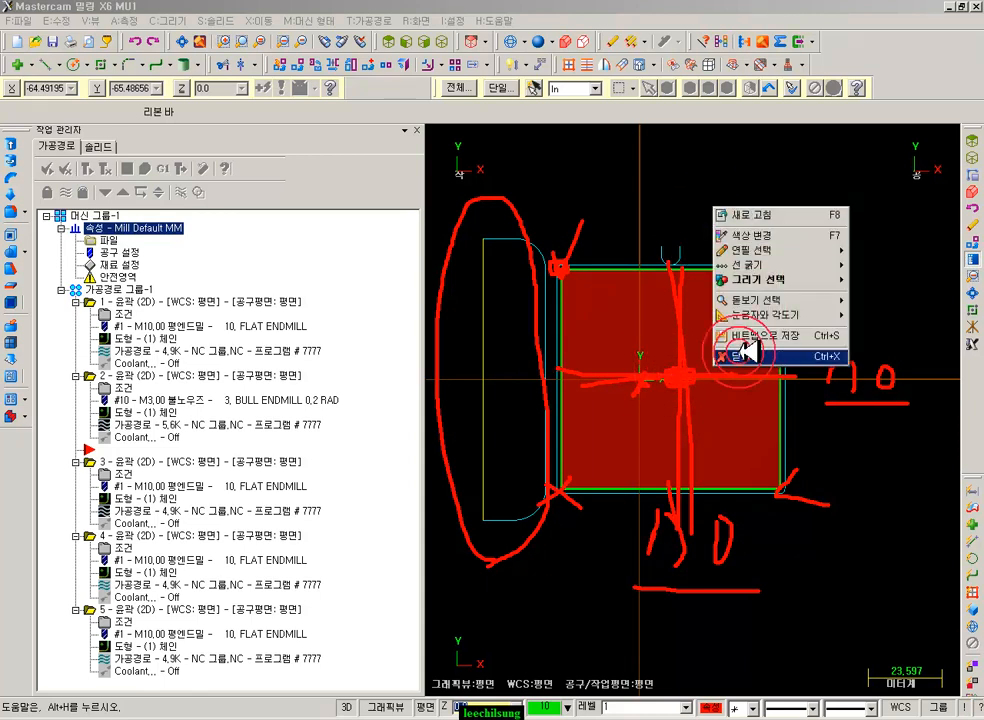
{"action": "left_click", "coordinate": [753, 334]}
- Open the machine group's material settings and mark the stock origin's X, Y and Z coordinates with the screen pen
{"action": "left_click", "coordinate": [115, 263]}
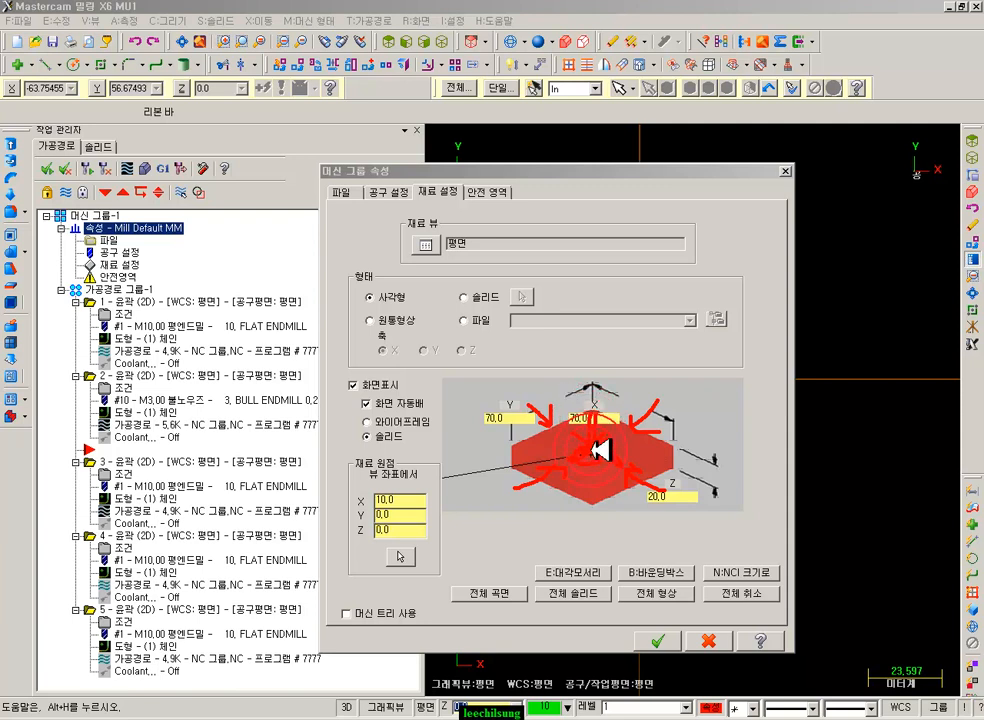
{"action": "left_click", "coordinate": [398, 552]}
{"action": "left_click_drag", "start_coordinate": [362, 494], "coordinate": [417, 534]}
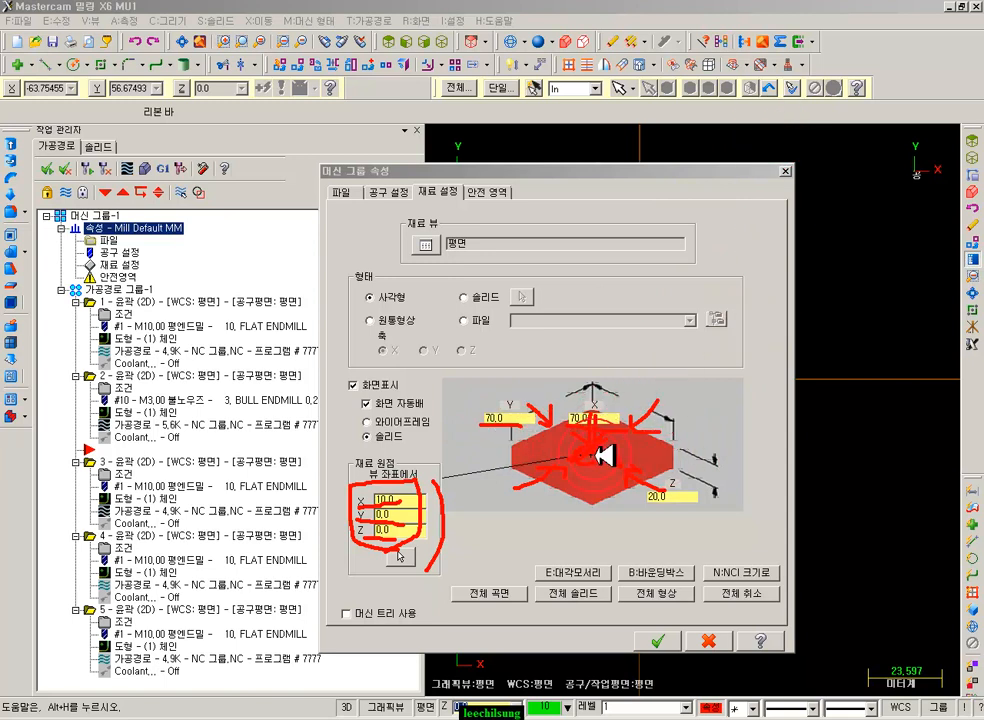
{"action": "mouse_move", "coordinate": [447, 513]}
{"action": "left_mouse_down"}
{"action": "mouse_move", "coordinate": [340, 564]}
{"action": "mouse_move", "coordinate": [404, 470]}
{"action": "mouse_move", "coordinate": [417, 566]}
{"action": "mouse_move", "coordinate": [392, 574]}
{"action": "left_mouse_up"}
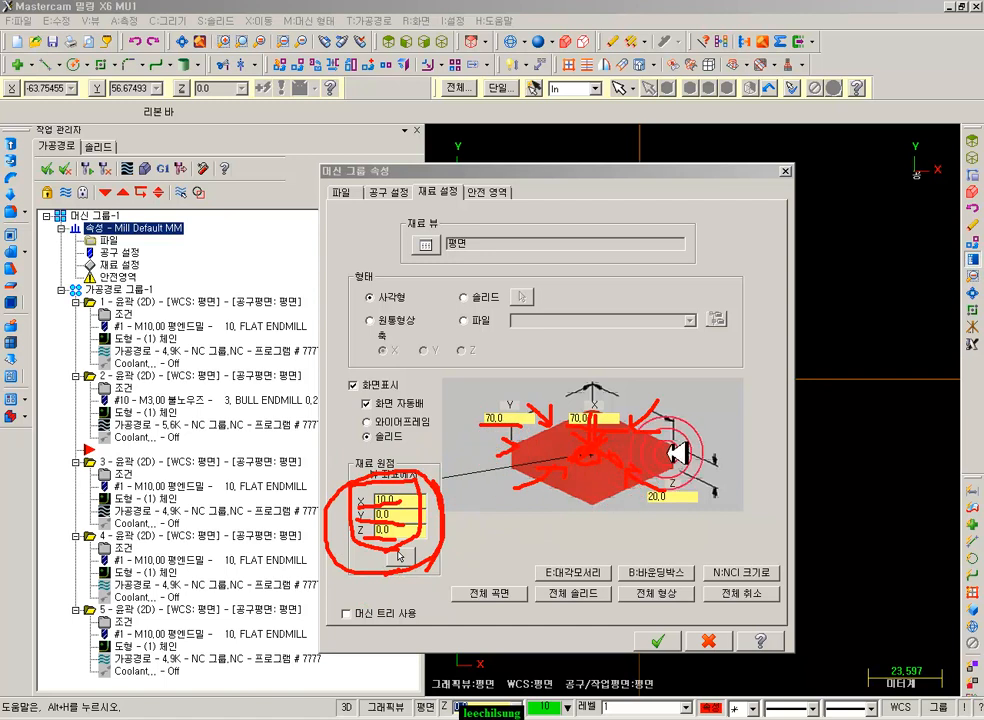
- Close the screen pen, try a corner stock origin of X -25, Y -35, Z 0, and cancel the material settings
{"action": "right_click", "coordinate": [729, 410]}
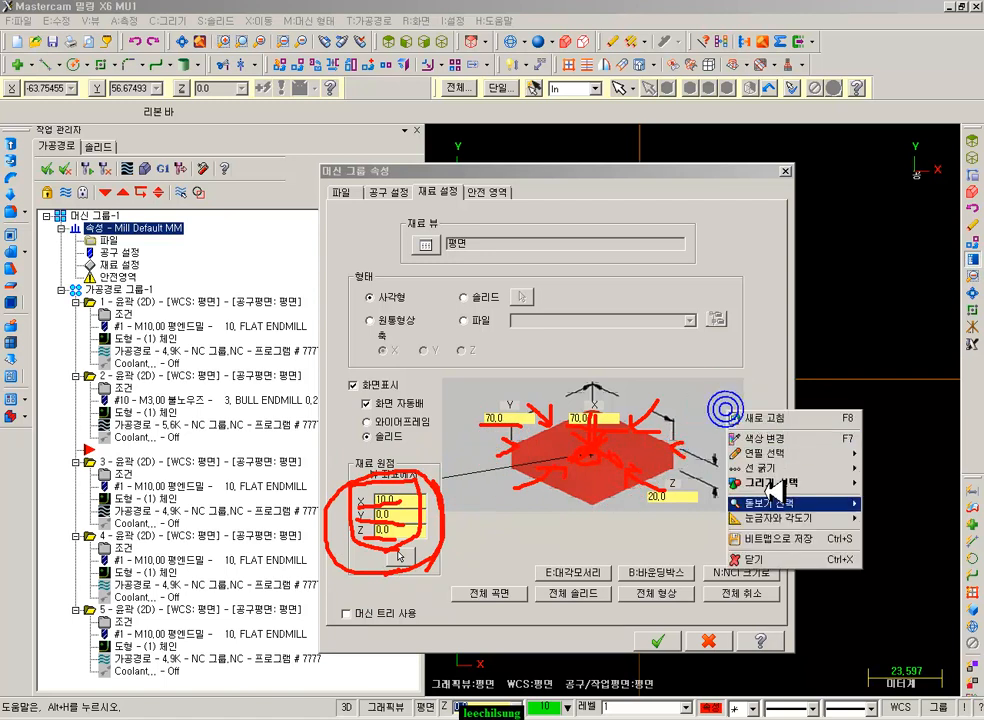
{"action": "left_click", "coordinate": [772, 558]}
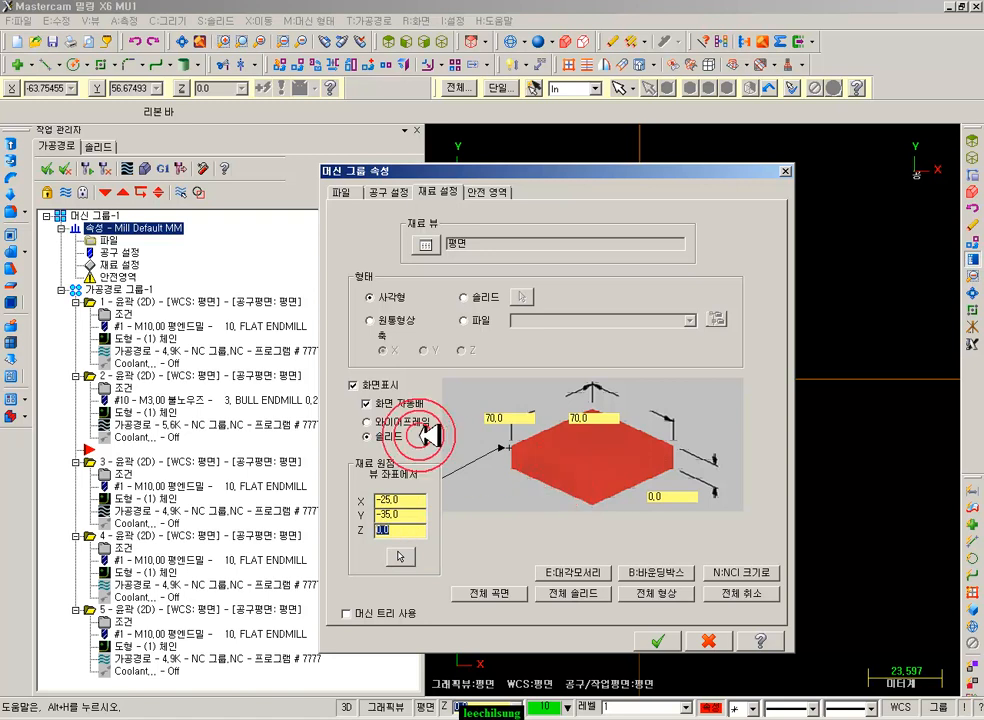
{"action": "left_click", "coordinate": [710, 640]}
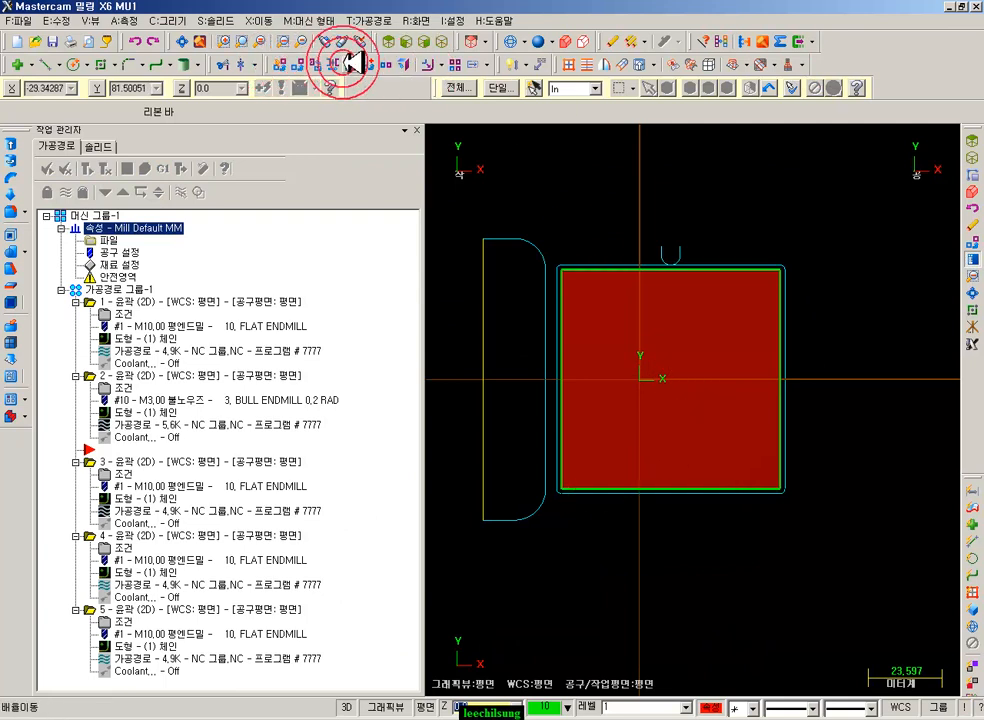
- Move the square so its lower-left corner lies on the origin, and hide the stock display
{"action": "left_click", "coordinate": [341, 63]}
{"action": "left_click", "coordinate": [559, 490]}
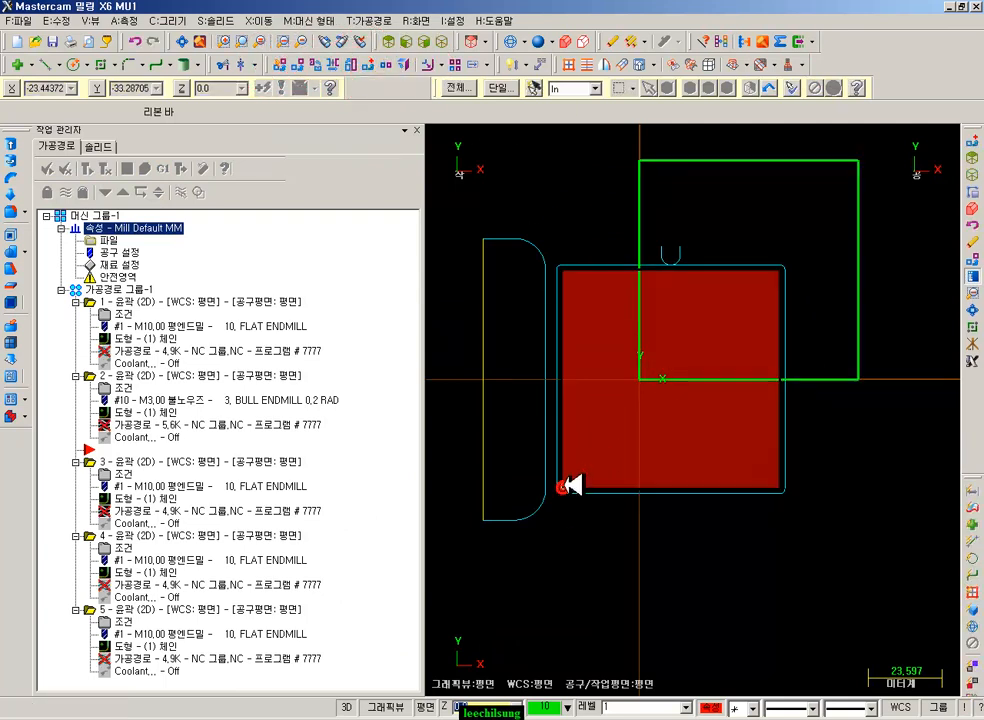
{"action": "scroll", "coordinate": [515, 539], "scroll_direction": "down", "scroll_amount": 1}
{"action": "left_click", "coordinate": [655, 99]}
{"action": "left_click", "coordinate": [583, 41]}
{"action": "scroll", "coordinate": [743, 276], "scroll_direction": "up", "scroll_amount": 3}
{"action": "scroll", "coordinate": [620, 456], "scroll_direction": "up", "scroll_amount": 4}
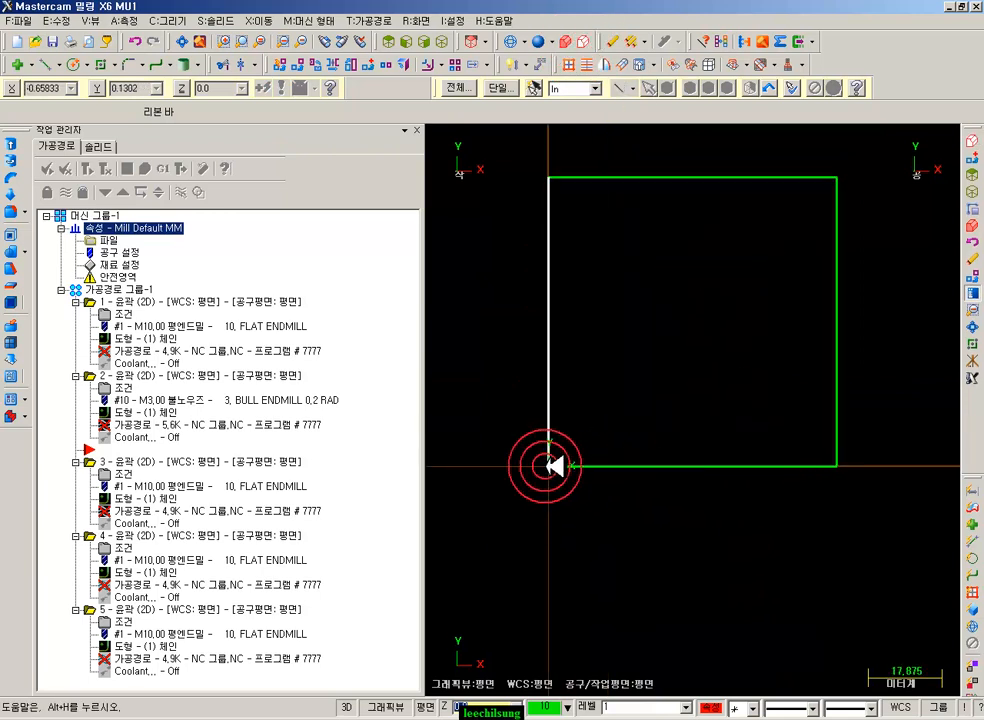
- Move the square again so that its upper-left corner lies on the origin
{"action": "scroll", "coordinate": [628, 470], "scroll_direction": "down", "scroll_amount": 1}
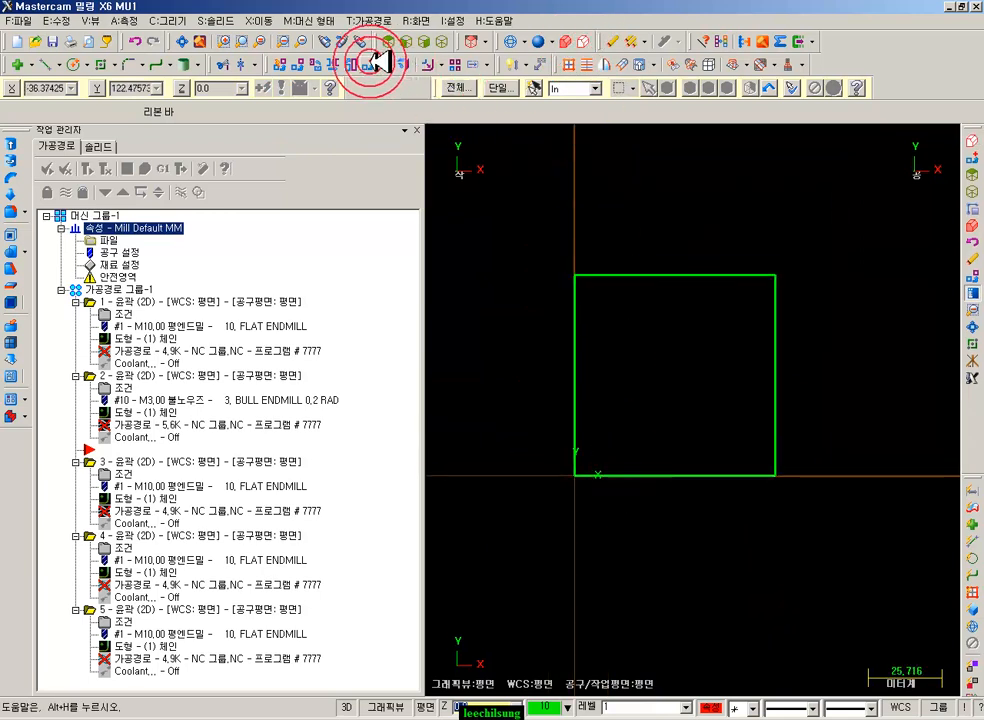
{"action": "left_click", "coordinate": [571, 268]}
{"action": "left_click", "coordinate": [724, 245]}
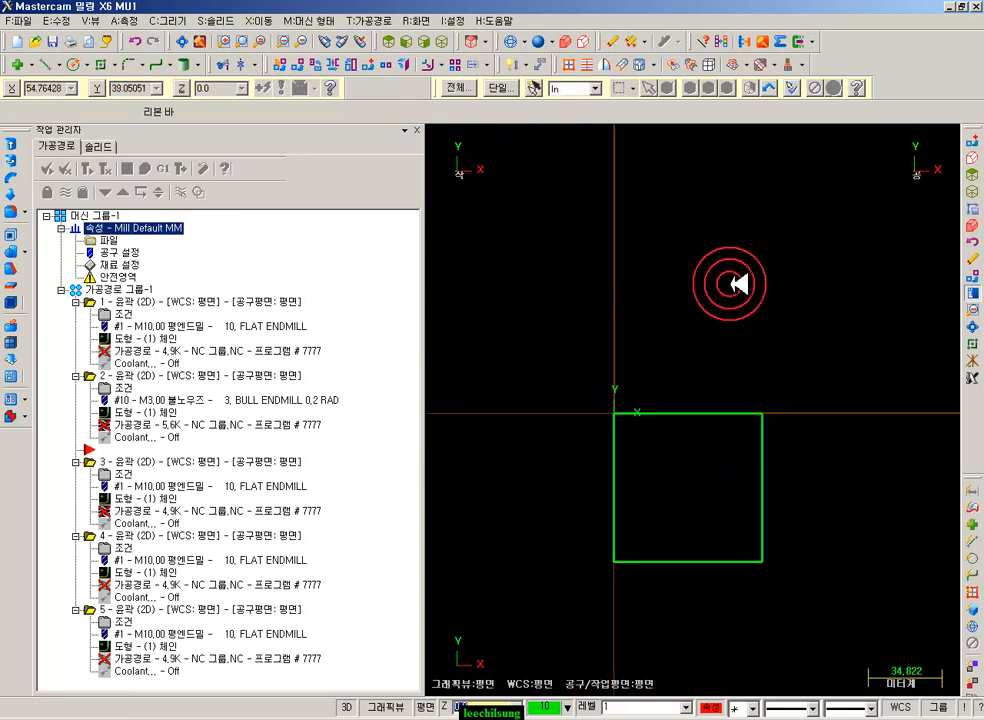
{"action": "scroll", "coordinate": [683, 497], "scroll_direction": "up", "scroll_amount": 1}
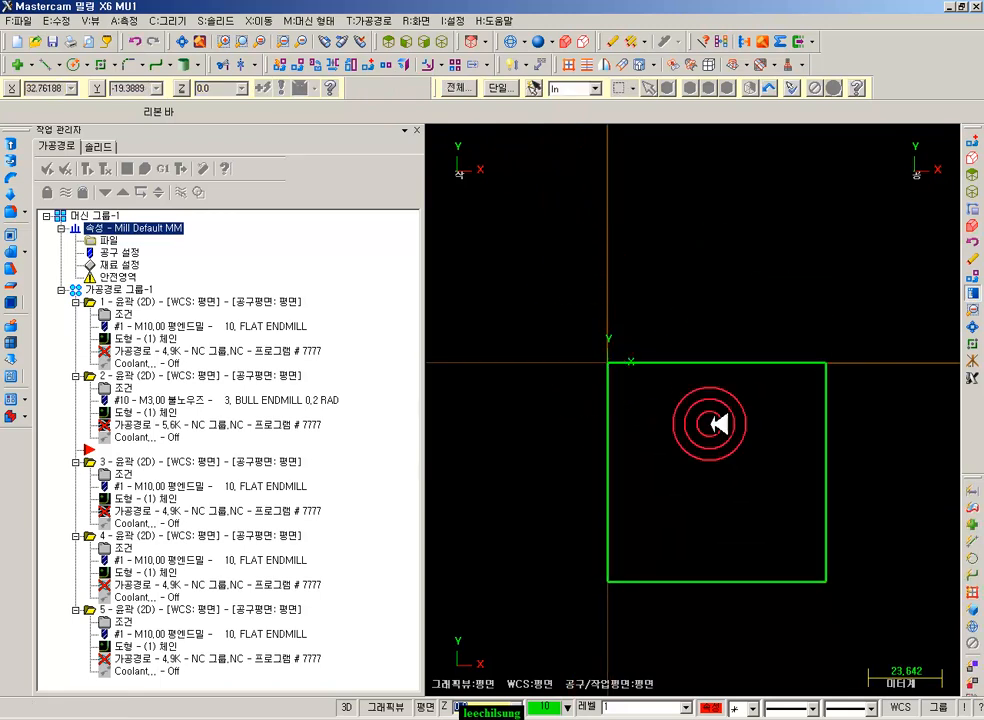
- Draw a diagonal line from the square's upper-left corner to its lower-right corner
{"action": "left_click", "coordinate": [627, 360]}
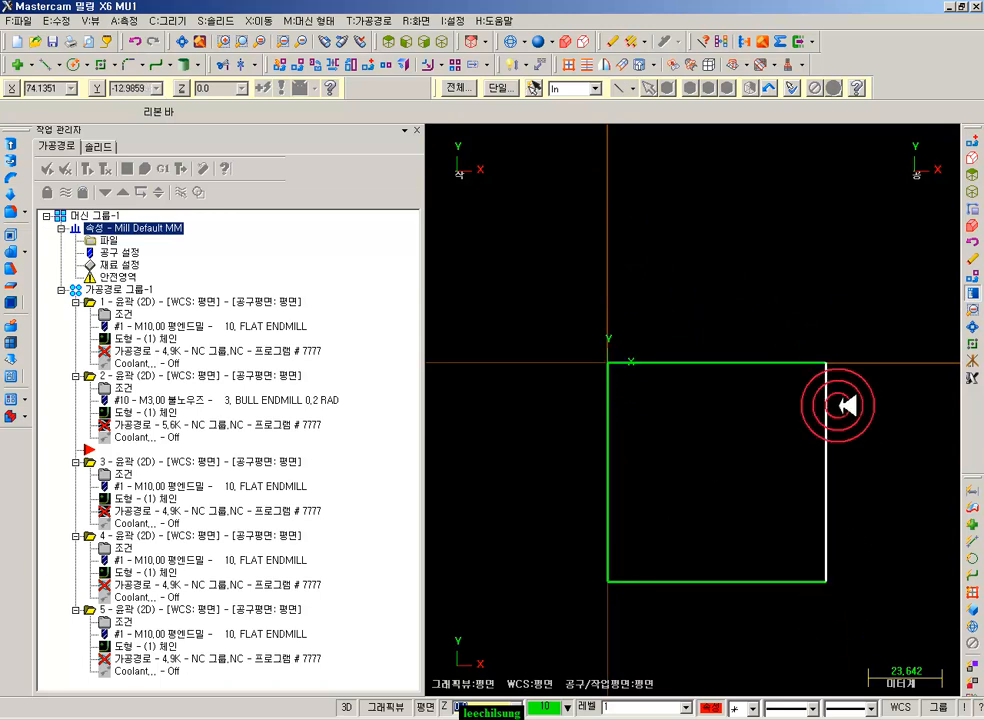
{"action": "left_click", "coordinate": [52, 62]}
{"action": "left_click", "coordinate": [608, 362]}
{"action": "left_click", "coordinate": [826, 580]}
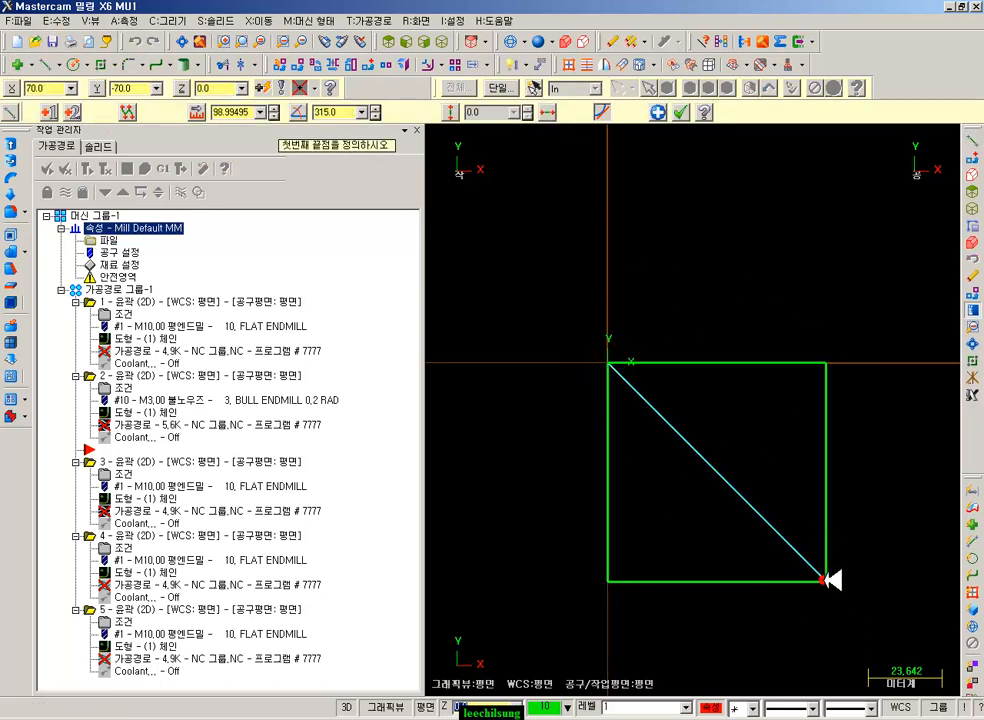
{"action": "left_click", "coordinate": [680, 112]}
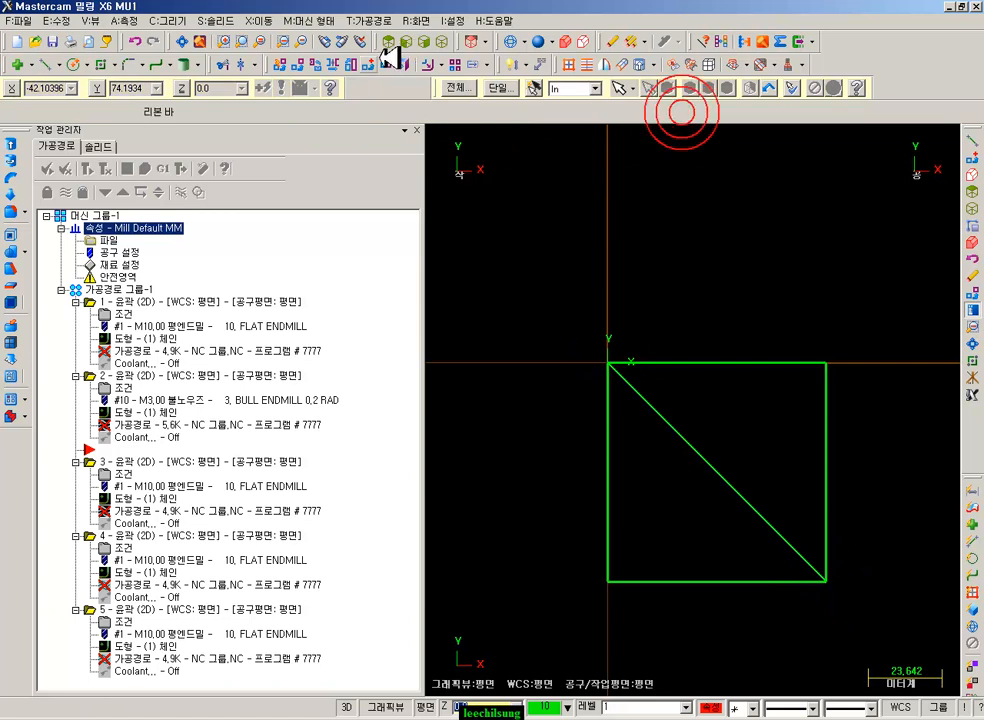
- Move the square and its diagonal so that the diagonal's midpoint lies on the origin
{"action": "left_click", "coordinate": [717, 472]}
{"action": "left_click", "coordinate": [822, 425]}
{"action": "scroll", "coordinate": [760, 395], "scroll_direction": "up", "scroll_amount": 3}
{"action": "scroll", "coordinate": [771, 362], "scroll_direction": "up", "scroll_amount": 3}
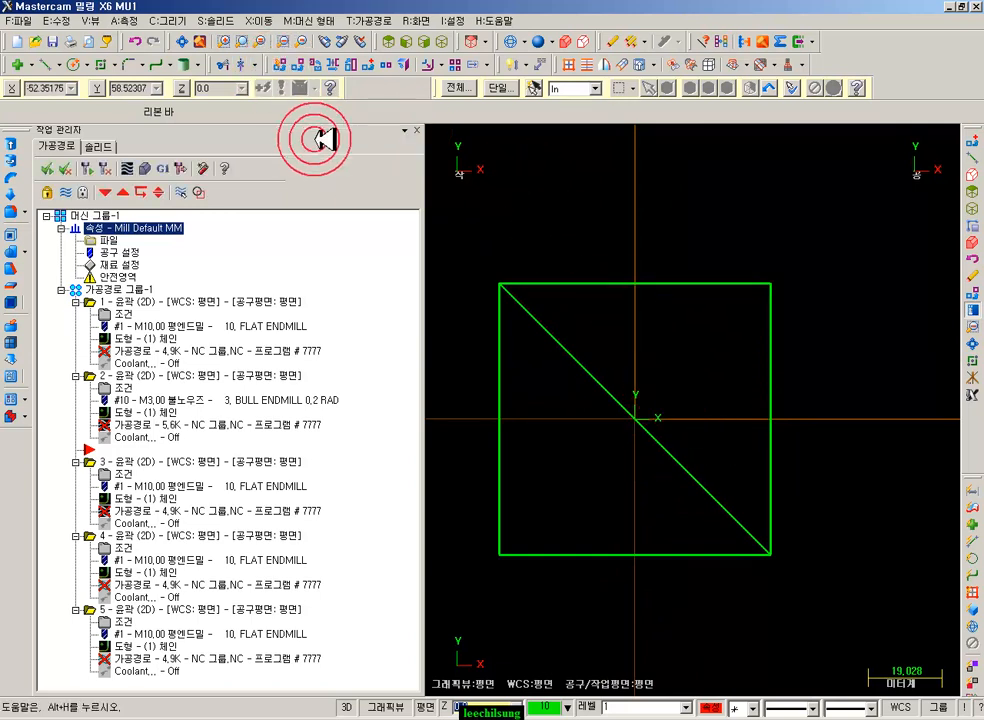
- Move the square and its diagonal freehand off the origin, placing their centre at about X 18, Y 8
{"action": "left_click", "coordinate": [284, 63]}
{"action": "left_click_drag", "start_coordinate": [474, 244], "coordinate": [869, 644]}
{"action": "left_click", "coordinate": [835, 89]}
{"action": "left_click", "coordinate": [749, 185]}
{"action": "left_click", "coordinate": [753, 186]}
{"action": "left_click", "coordinate": [819, 156]}
{"action": "left_click", "coordinate": [742, 112]}
{"action": "scroll", "coordinate": [805, 235], "scroll_direction": "down", "scroll_amount": 3}
{"action": "scroll", "coordinate": [818, 256], "scroll_direction": "up", "scroll_amount": 4}
{"action": "scroll", "coordinate": [843, 322], "scroll_direction": "down", "scroll_amount": 1}
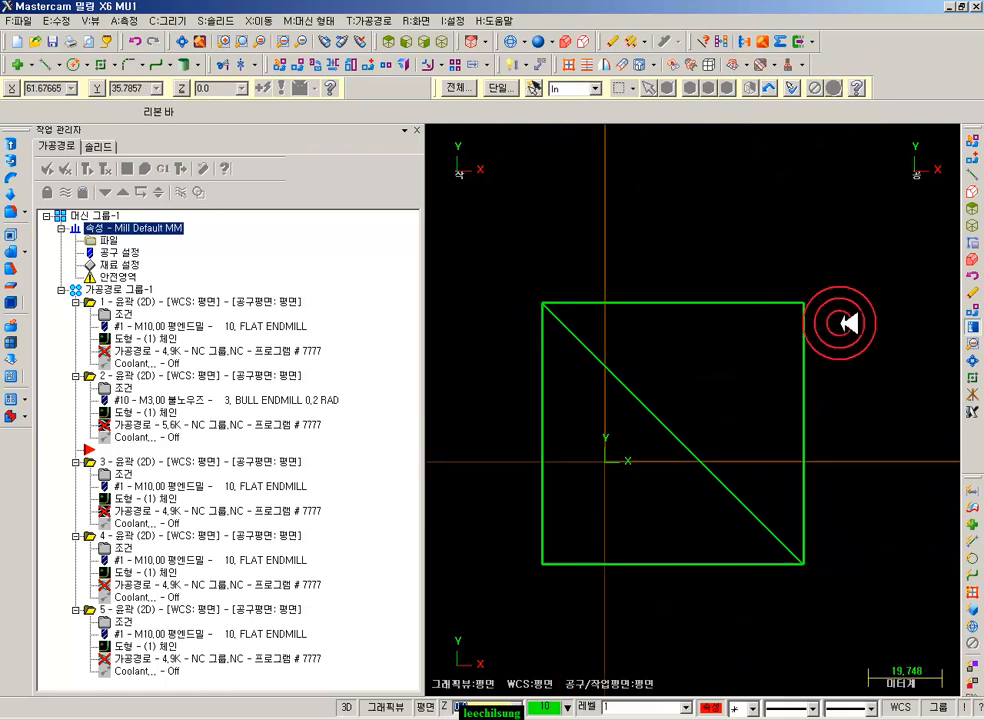
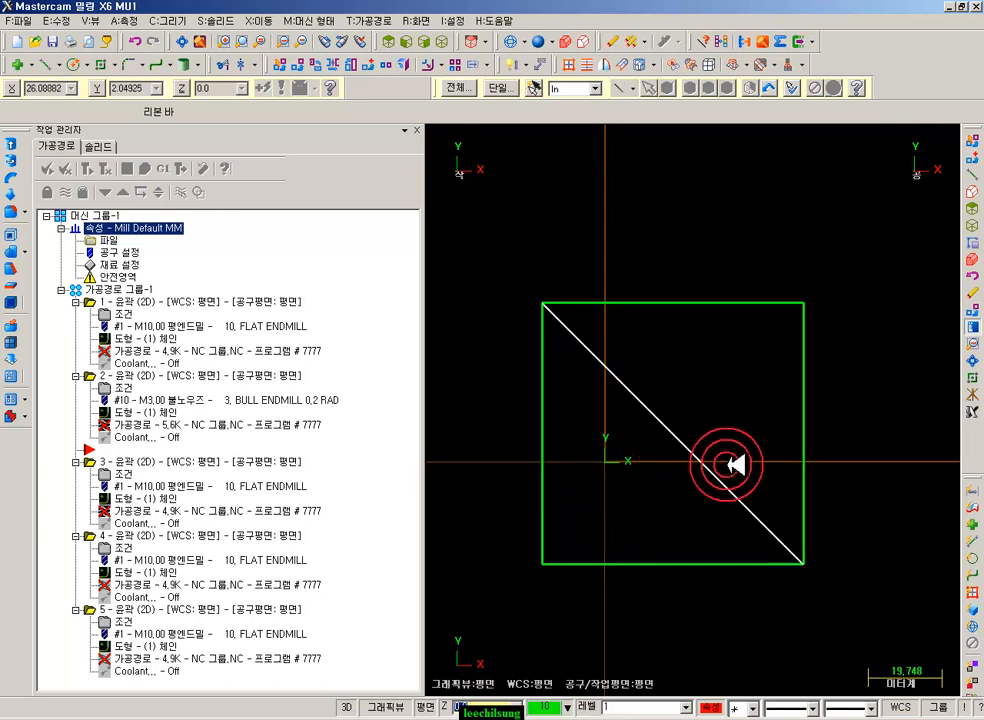
- Fit the stock to all geometry in the material settings, review the stock origin coordinates, and discard the change
{"action": "left_click", "coordinate": [118, 264]}
{"action": "left_click", "coordinate": [650, 593]}
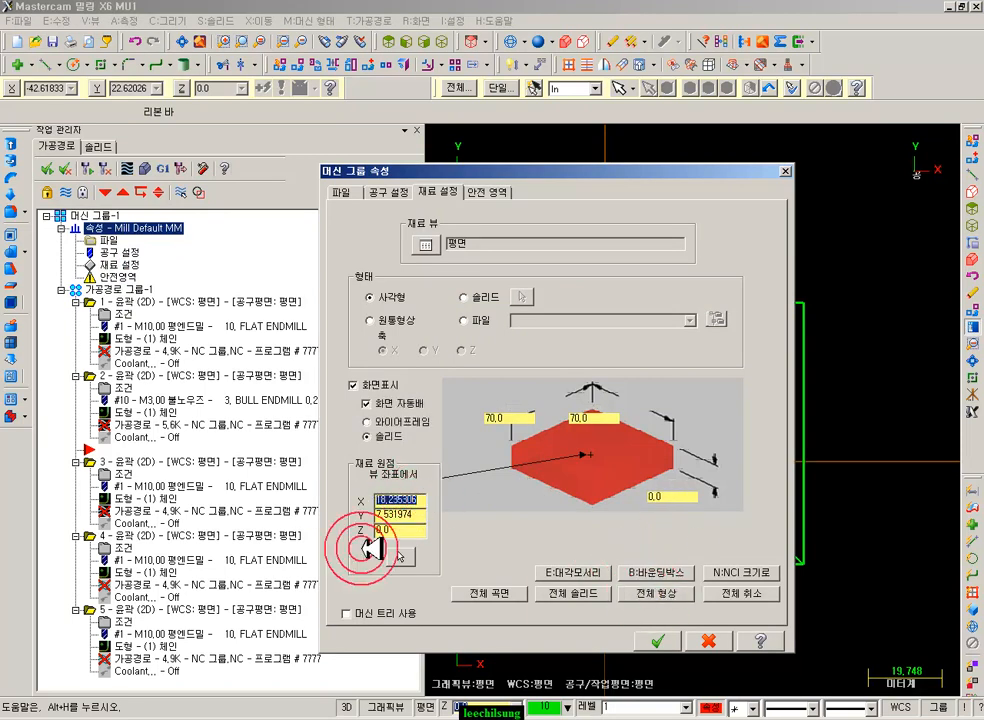
{"action": "left_click", "coordinate": [657, 641]}
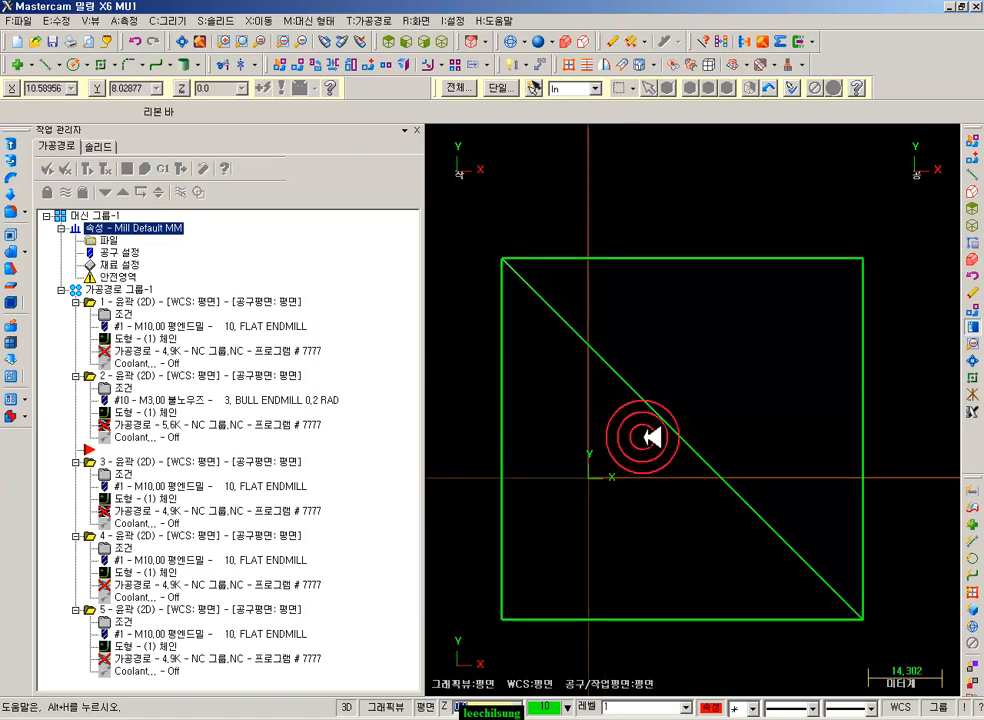
{"action": "scroll", "coordinate": [687, 424], "scroll_direction": "down", "scroll_amount": 2}
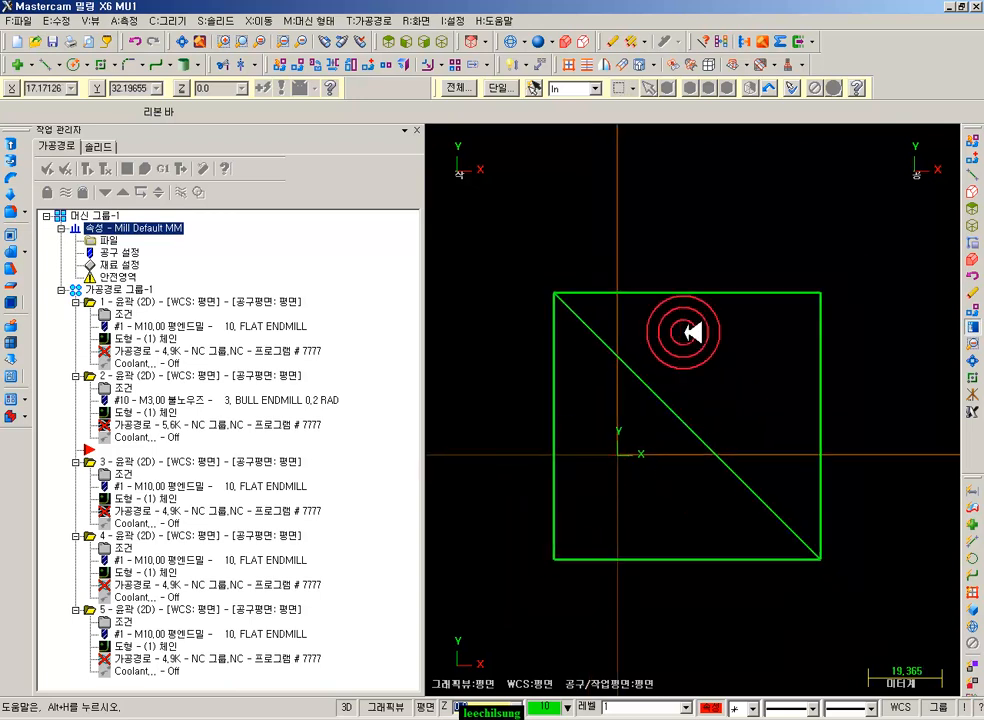
{"action": "scroll", "coordinate": [698, 402], "scroll_direction": "up", "scroll_amount": 2}
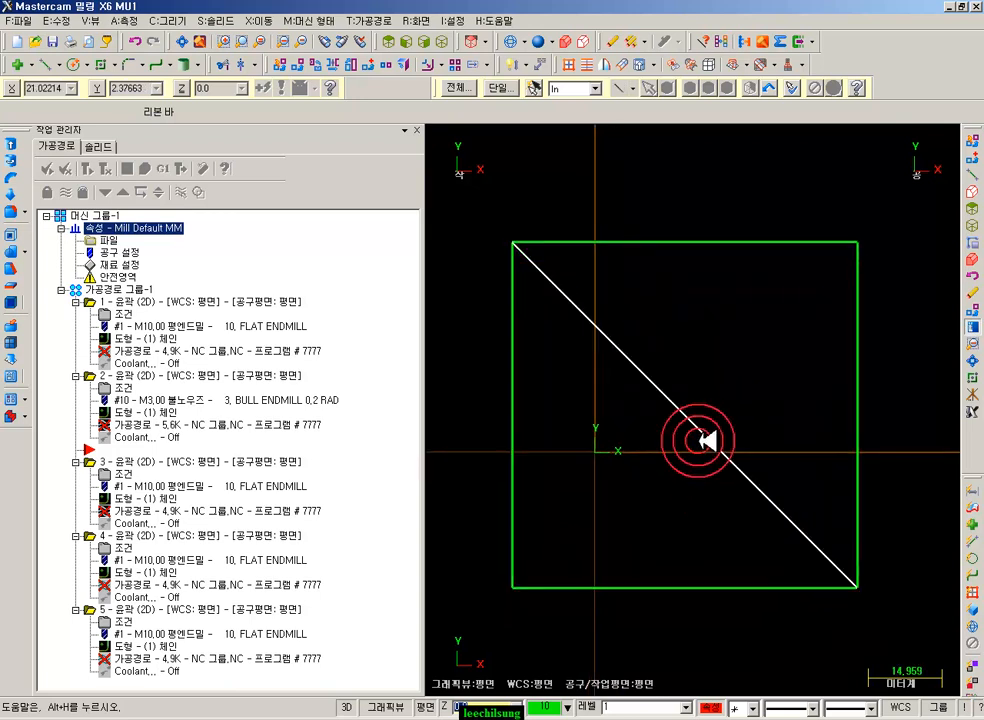
- Open the material settings beside the drawing to compare the stock values with the square, and close them
{"action": "double_click", "coordinate": [138, 265]}
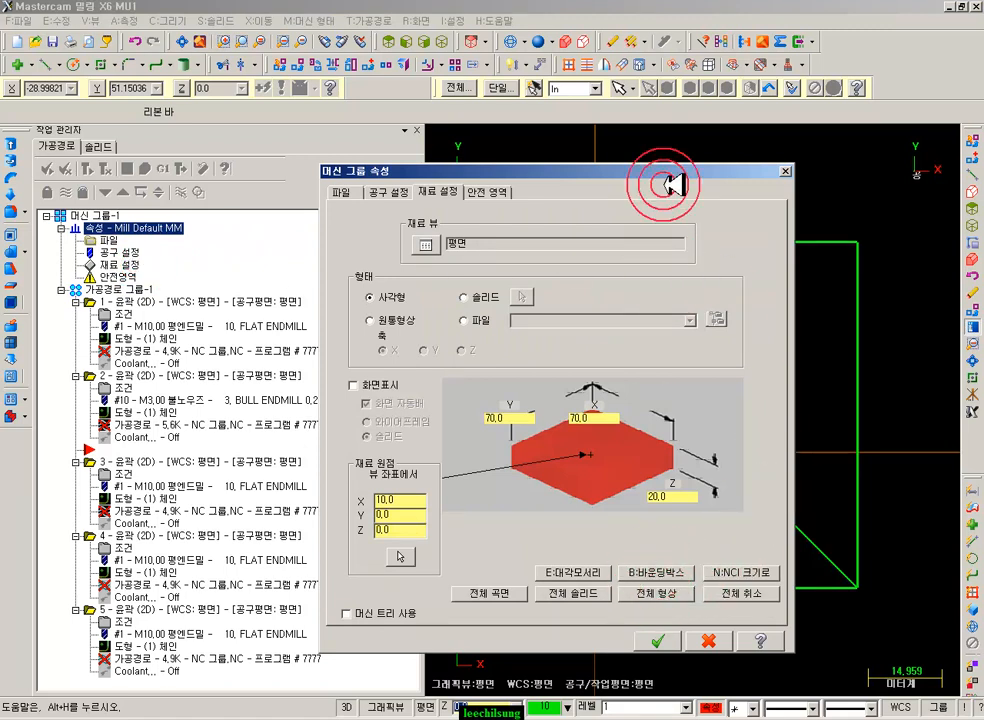
{"action": "left_click_drag", "start_coordinate": [694, 167], "coordinate": [382, 110]}
{"action": "left_click", "coordinate": [533, 236]}
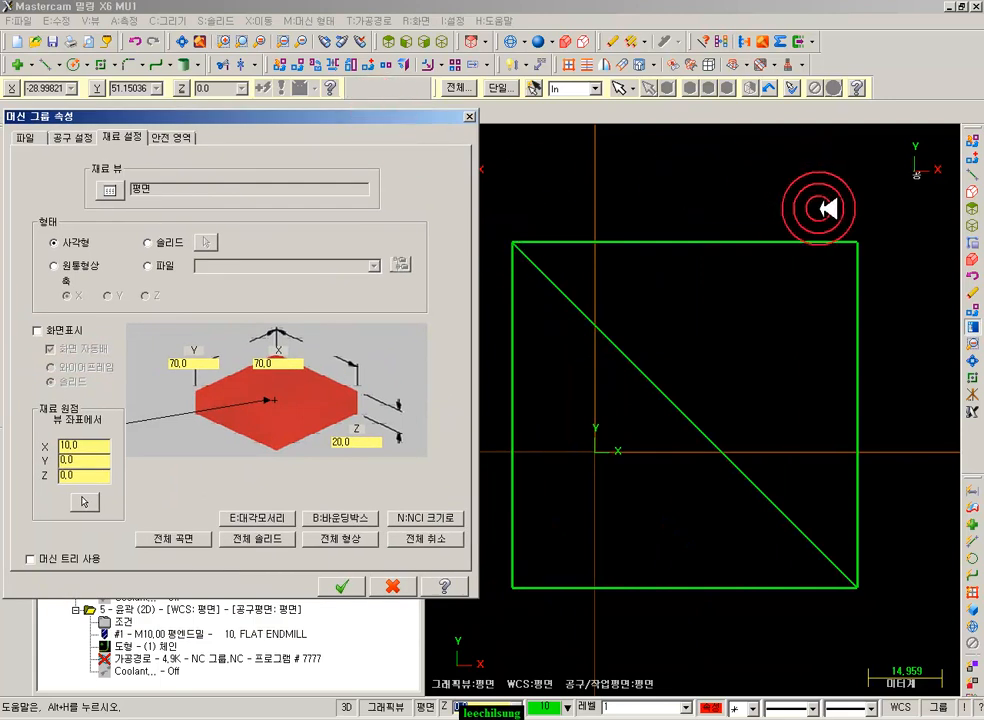
{"action": "left_click", "coordinate": [470, 116]}
- Dimension the square's upper horizontal side and its right vertical side
{"action": "scroll", "coordinate": [580, 438], "scroll_direction": "down", "scroll_amount": 2}
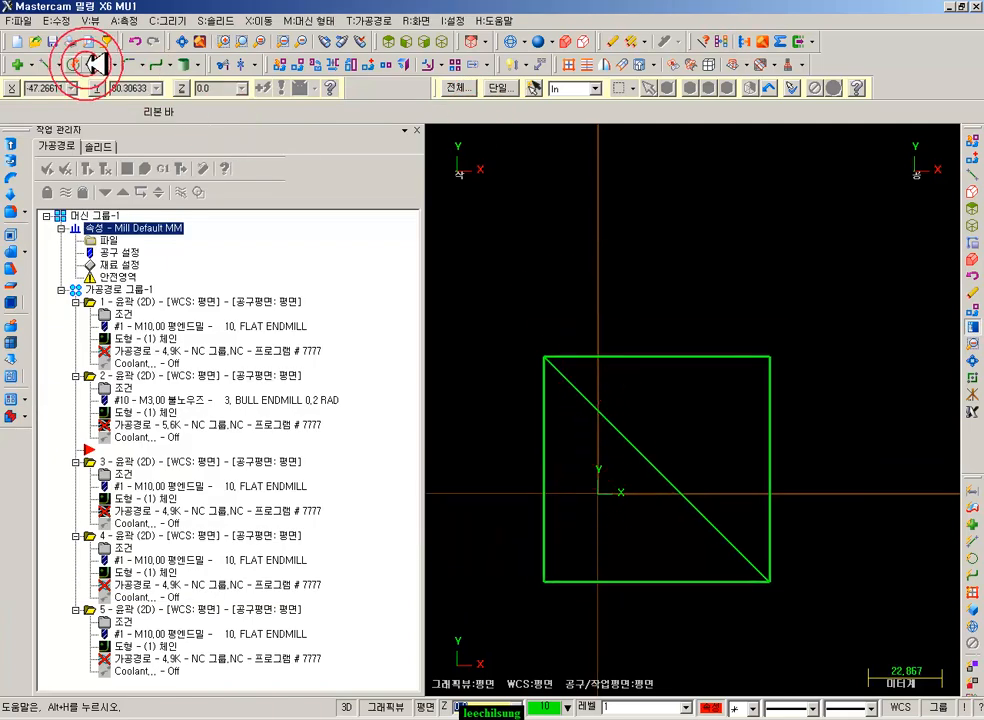
{"action": "left_click", "coordinate": [520, 64]}
{"action": "left_click", "coordinate": [757, 355]}
{"action": "left_click", "coordinate": [752, 312]}
{"action": "left_click", "coordinate": [771, 432]}
{"action": "left_click", "coordinate": [831, 430]}
{"action": "left_click", "coordinate": [699, 113]}
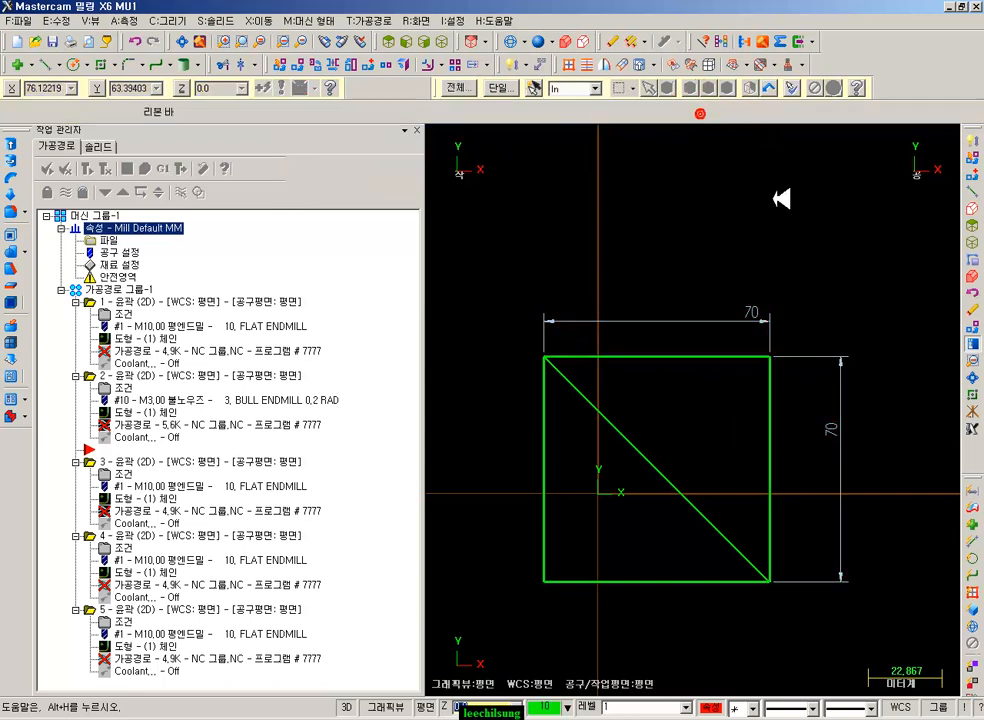
- Fit the stock to all geometry including the dimensions, check the stock's X and Y sizes, and cancel the material settings
{"action": "left_click", "coordinate": [560, 318]}
{"action": "left_click", "coordinate": [145, 264]}
{"action": "left_click", "coordinate": [415, 457]}
{"action": "left_click", "coordinate": [344, 537]}
{"action": "left_click", "coordinate": [272, 357]}
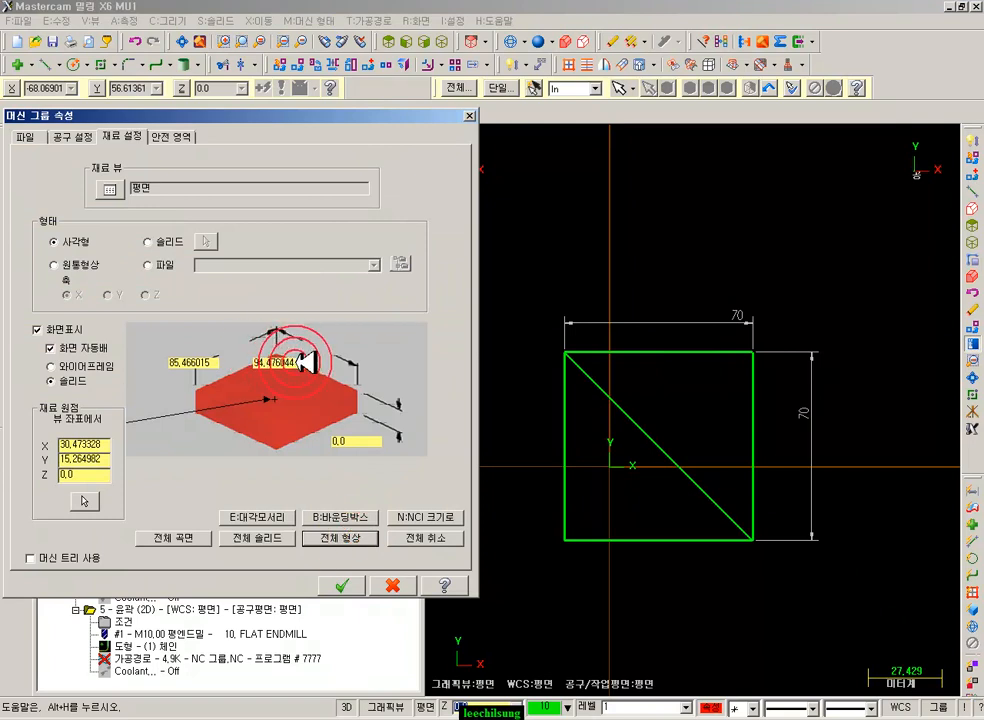
{"action": "left_click", "coordinate": [198, 381]}
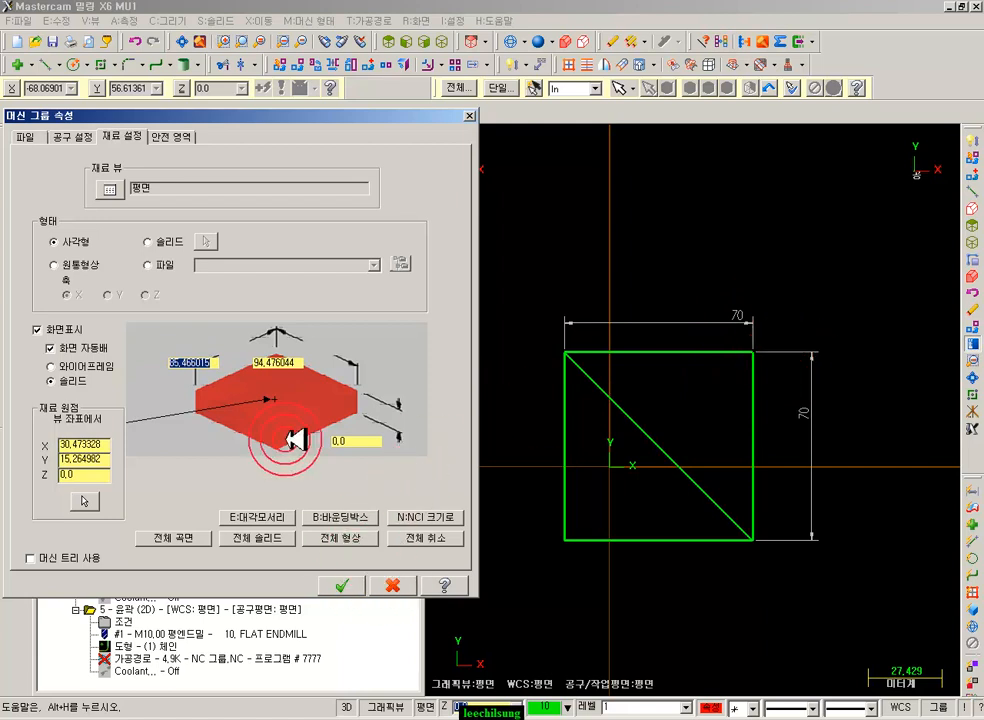
{"action": "left_click", "coordinate": [390, 585]}
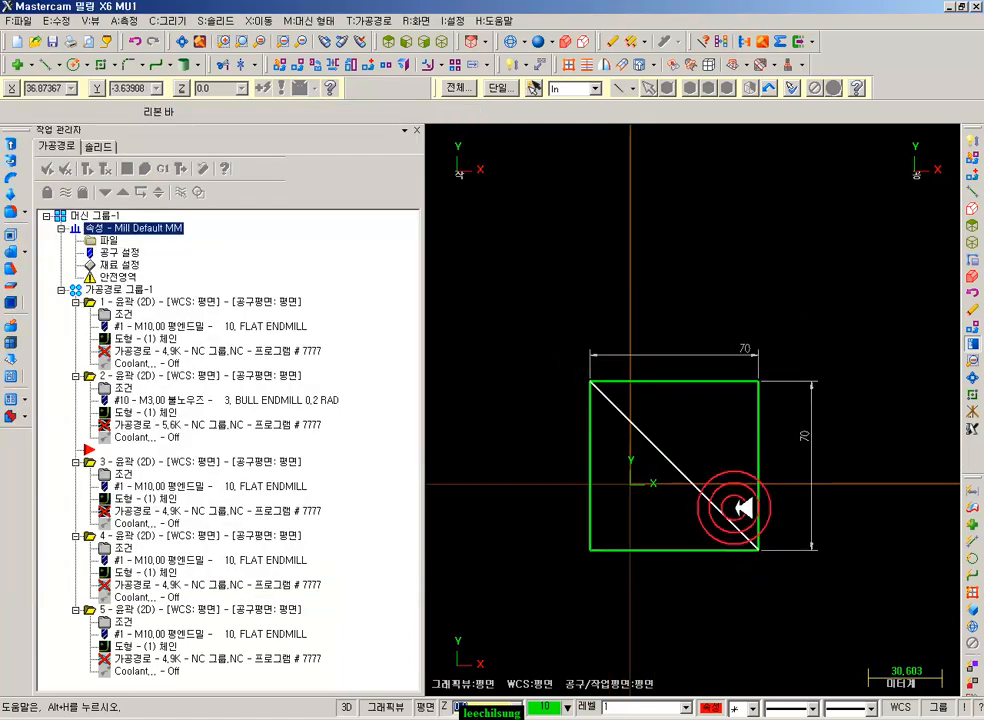
- Isolate the square's four sides, hiding the diagonal and both dimensions
{"action": "left_click", "coordinate": [686, 381]}
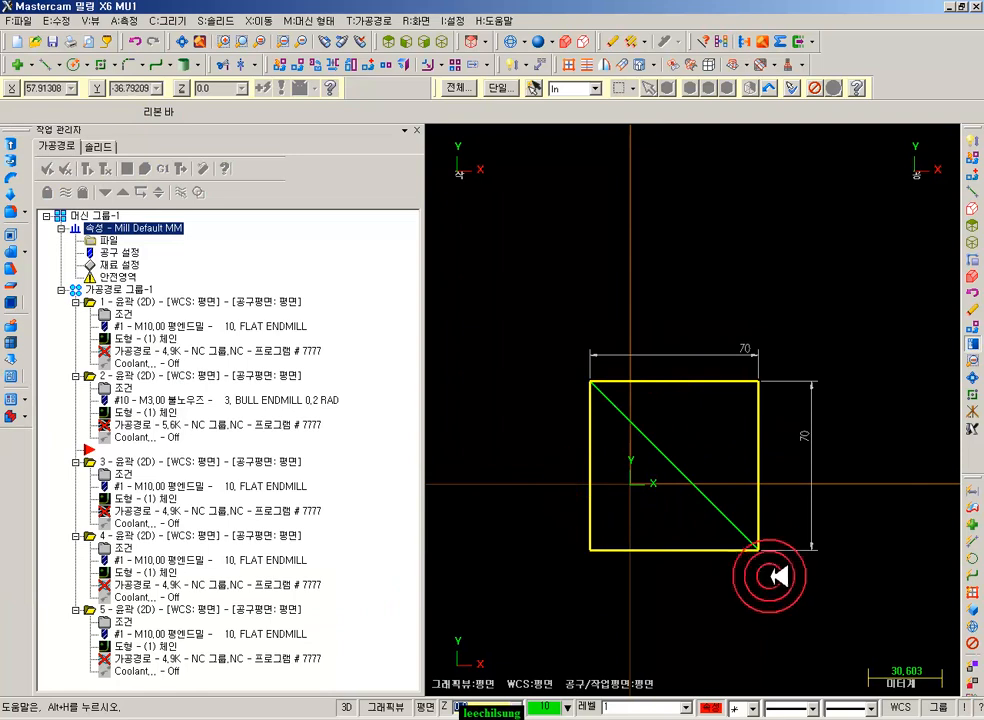
{"action": "key", "text": "alt+e"}
{"action": "scroll", "coordinate": [690, 558], "scroll_direction": "up", "scroll_amount": 3}
- Fit the stock to the isolated square, cancelling the material settings and unhiding the remaining geometry
{"action": "left_click", "coordinate": [120, 264]}
{"action": "left_click", "coordinate": [352, 538]}
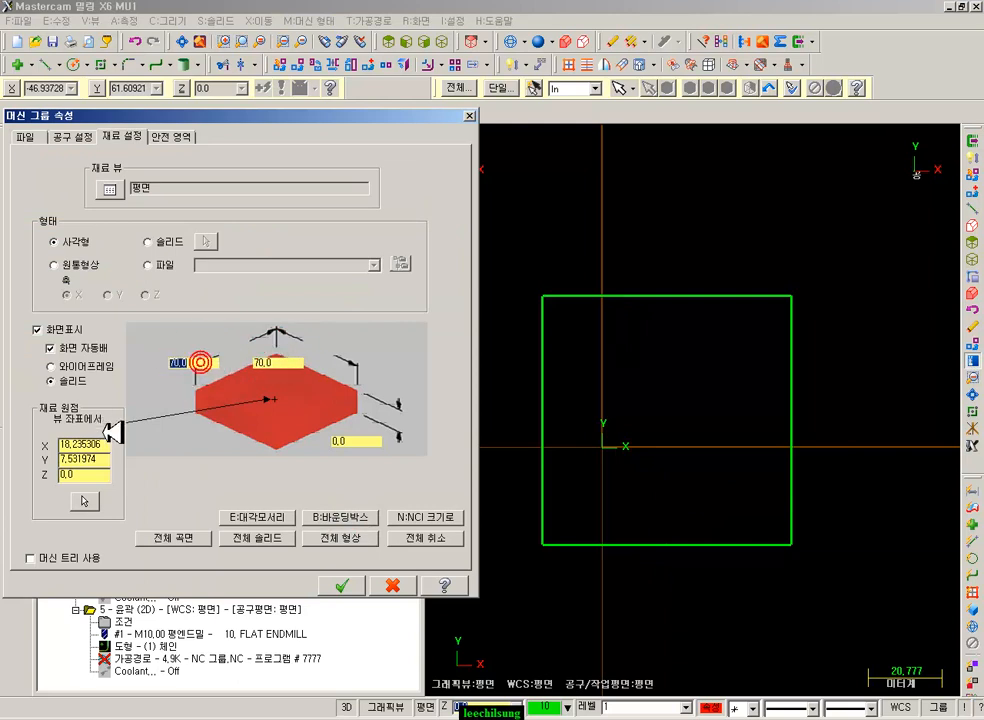
{"action": "left_click", "coordinate": [400, 591]}
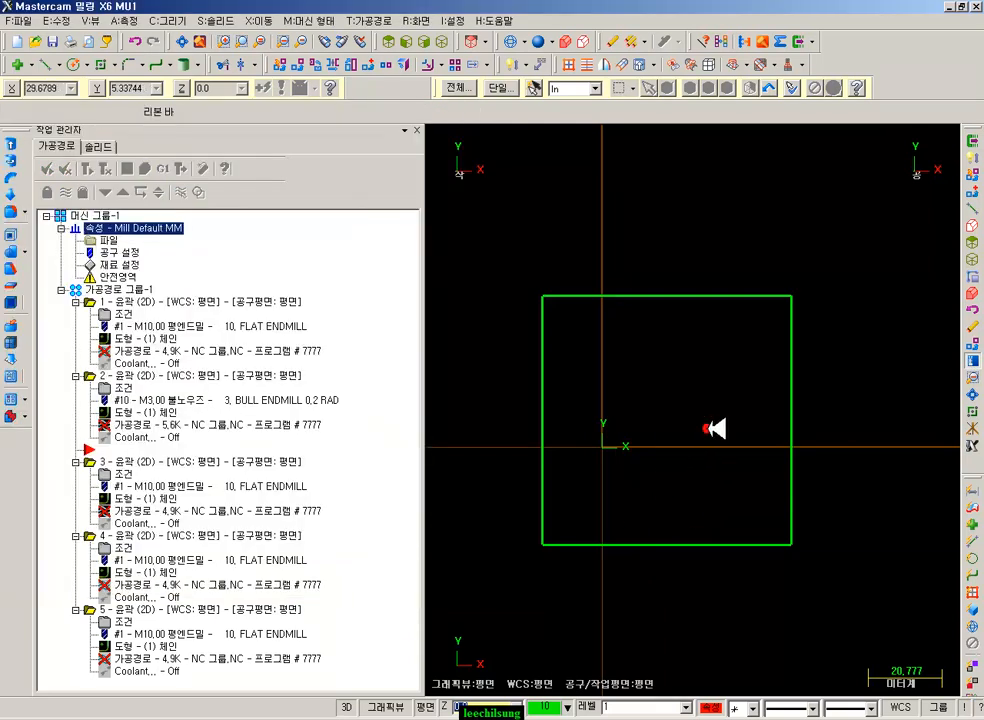
{"action": "key", "text": "alt+e"}
- Define the stock in the material settings by diagonal corners, using the square's lower-left and upper-right corners
{"action": "left_click", "coordinate": [120, 264]}
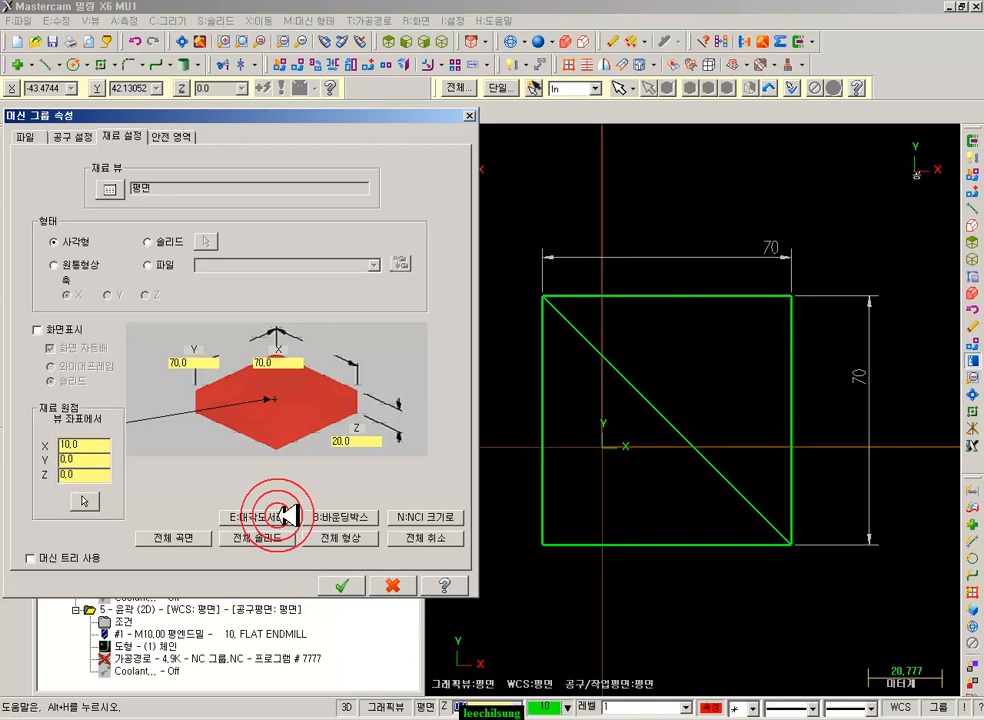
{"action": "left_click", "coordinate": [540, 545]}
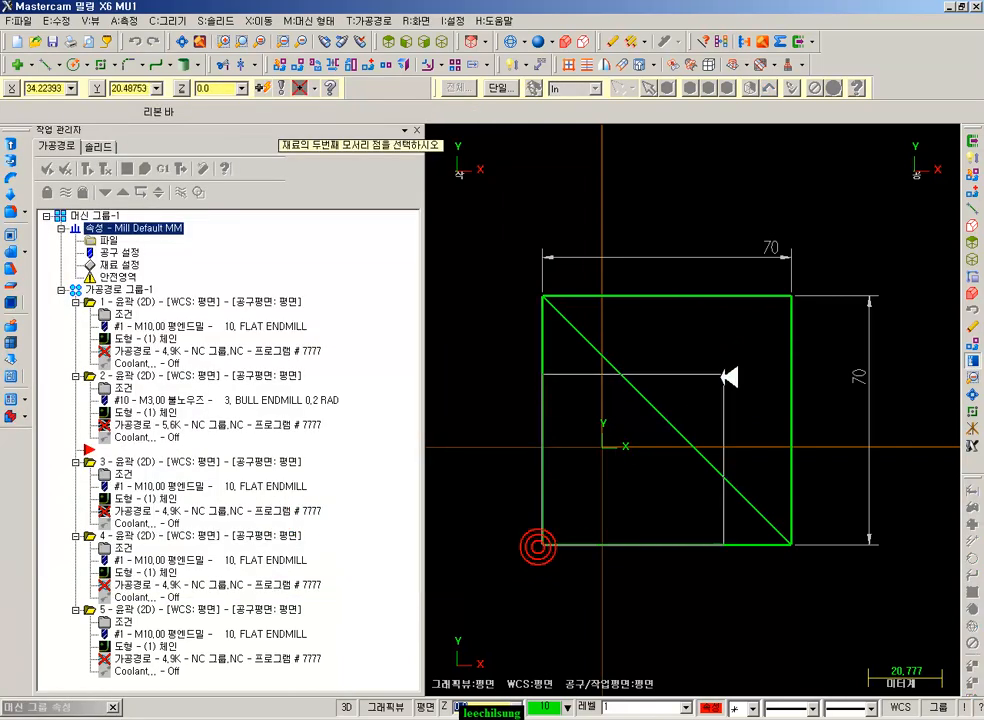
{"action": "left_click", "coordinate": [790, 295]}
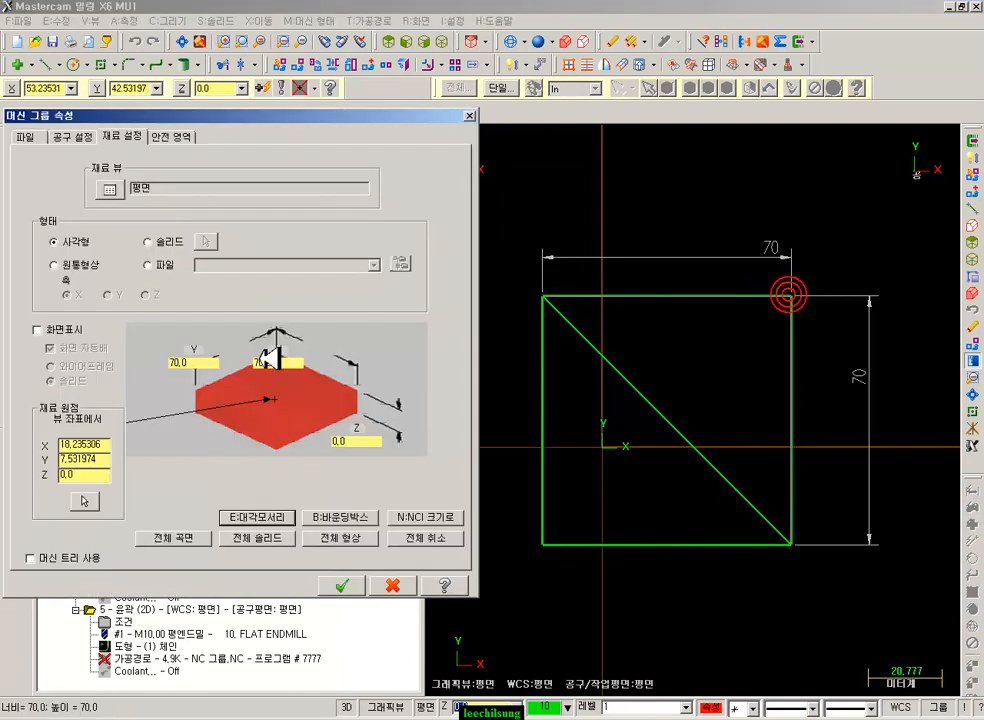
{"action": "left_click", "coordinate": [215, 625]}
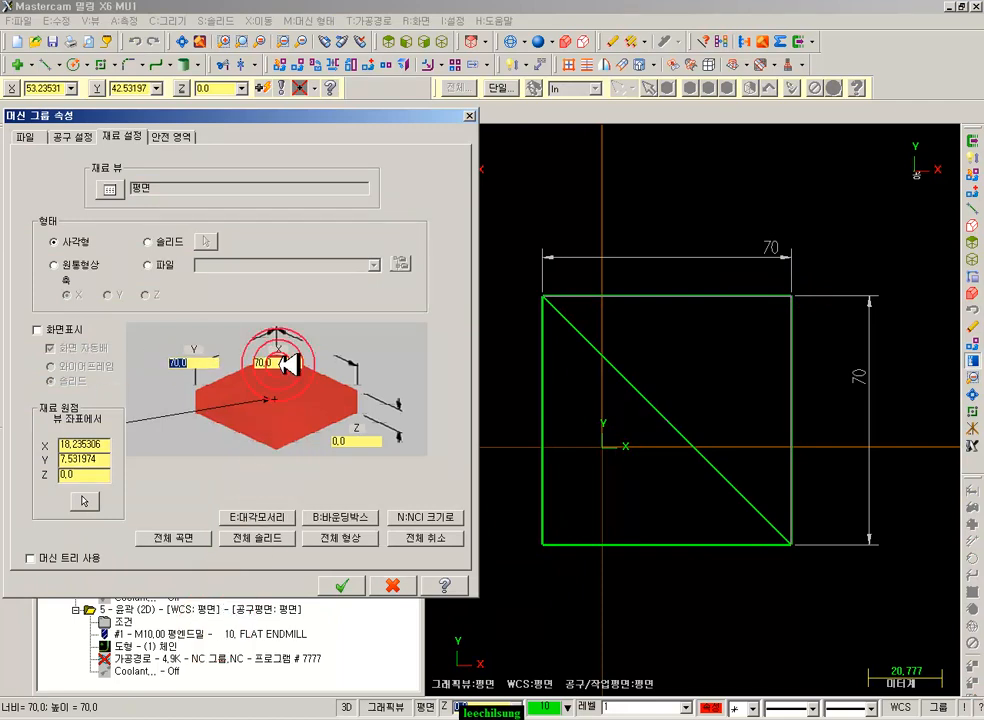
- Check the stock origin's Y and X coordinates and set the stock's Z thickness to 20
{"action": "double_click", "coordinate": [104, 459]}
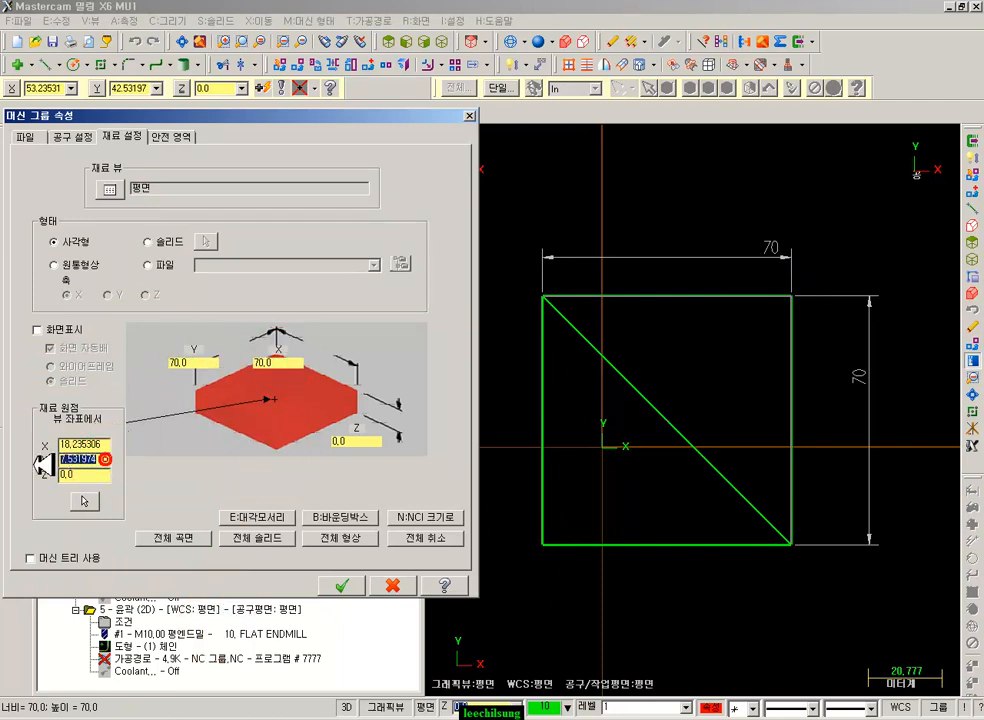
{"action": "double_click", "coordinate": [98, 444]}
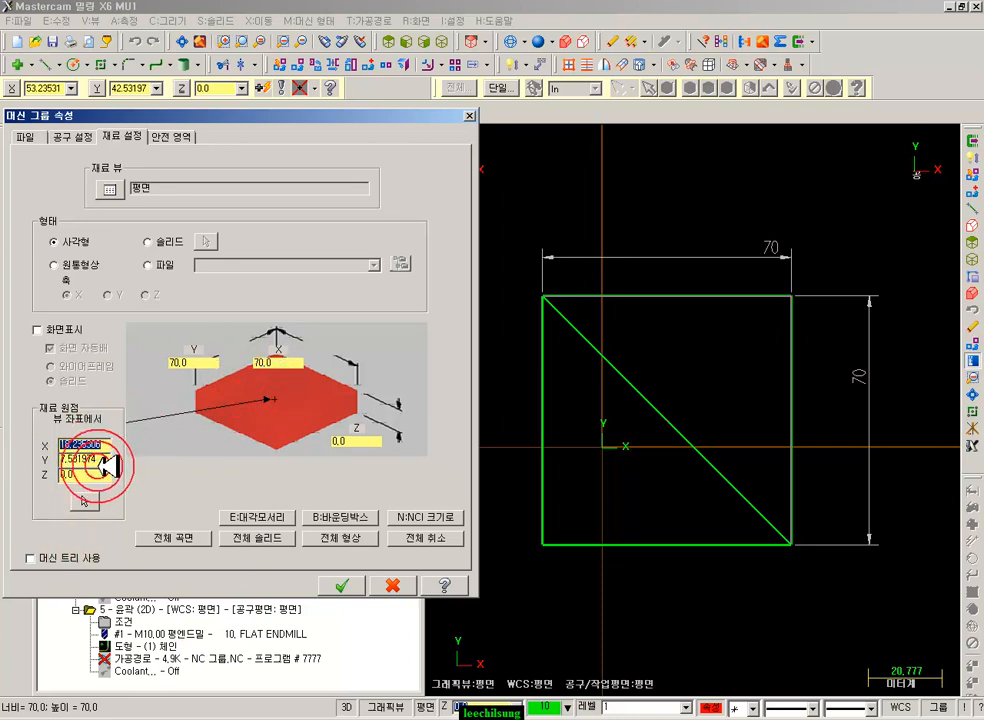
{"action": "left_click", "coordinate": [352, 441]}
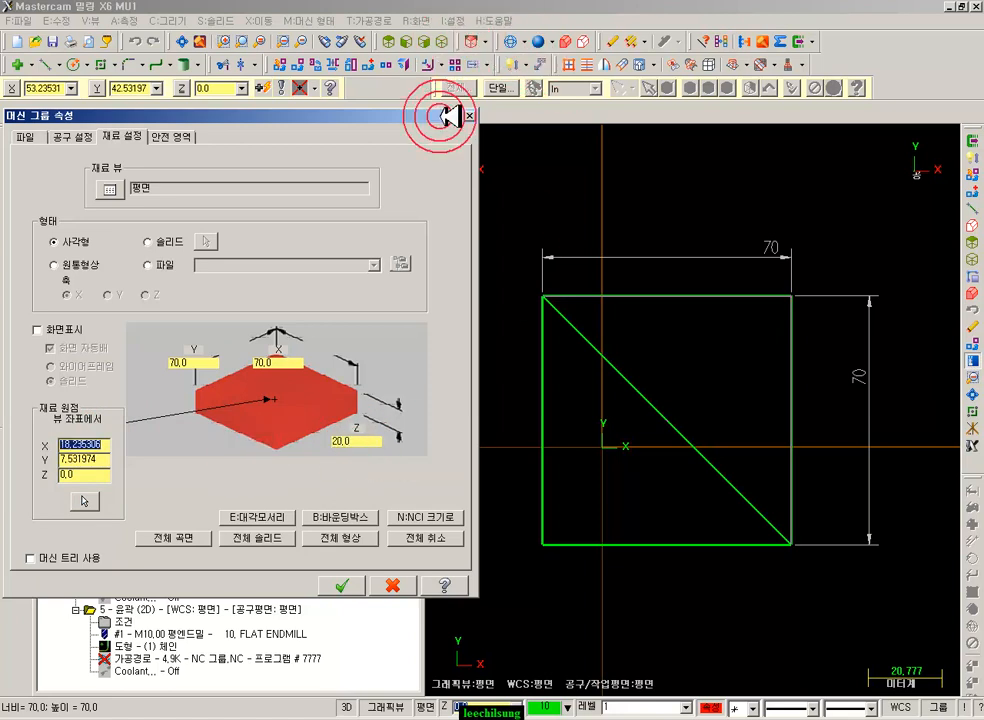
- Show the stock on screen as a solid and view it with the geometry in isometric orientation
{"action": "left_click", "coordinate": [341, 585]}
{"action": "left_click", "coordinate": [440, 41]}
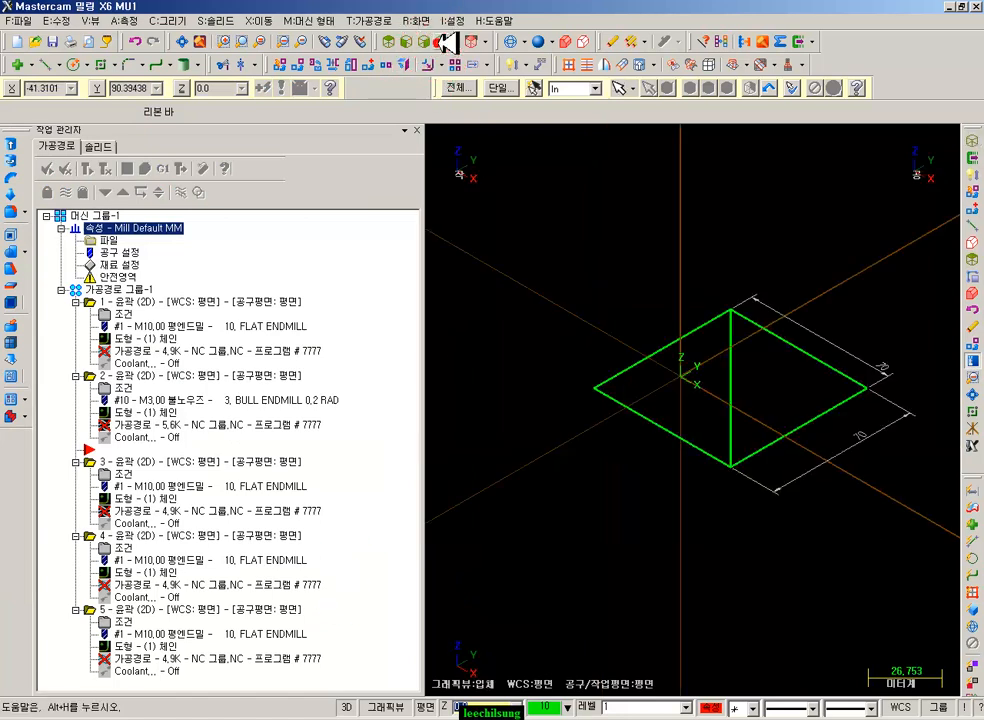
{"action": "left_click", "coordinate": [583, 42]}
{"action": "scroll", "coordinate": [853, 420], "scroll_direction": "down", "scroll_amount": 3}
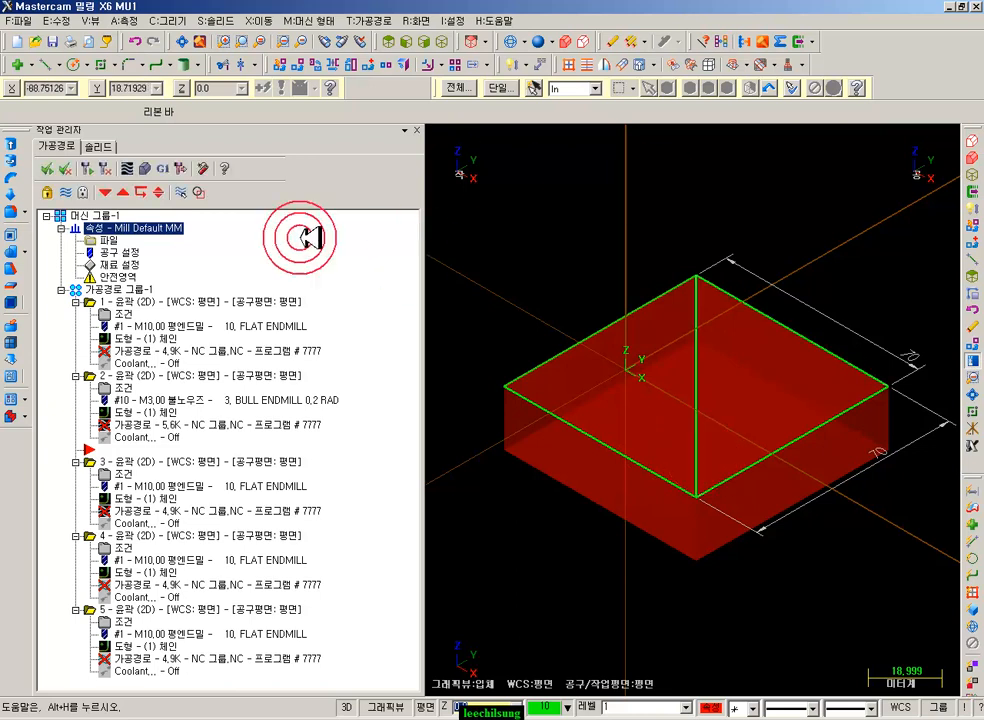
- Move the stock origin anchor from the centre to the left corner of the stock block's top face in the material settings
{"action": "left_click", "coordinate": [143, 264]}
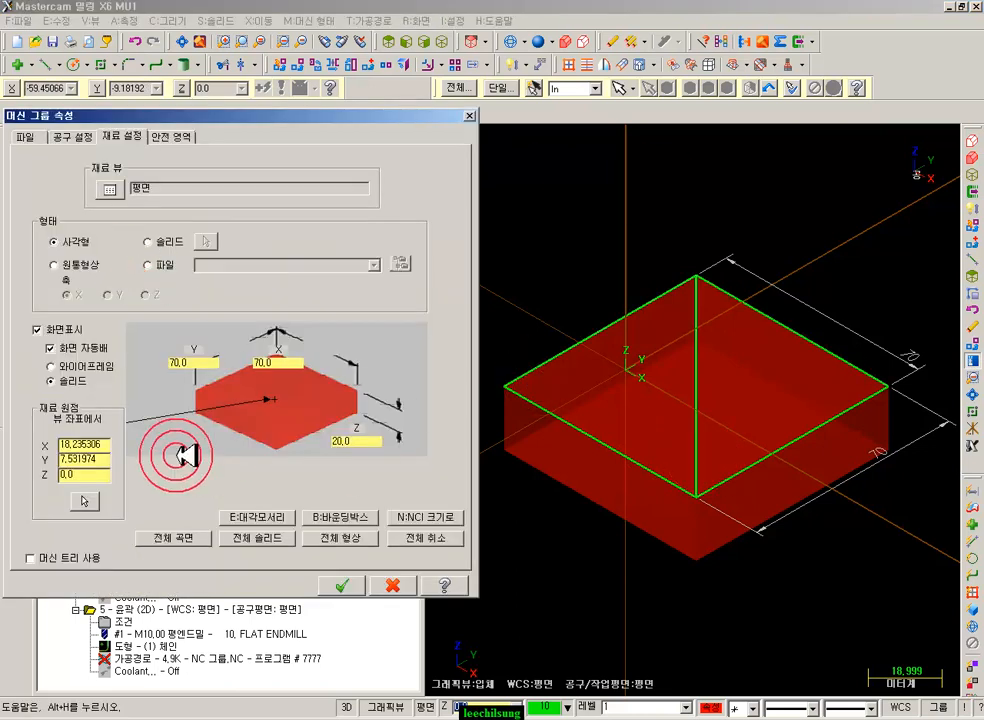
{"action": "left_click", "coordinate": [341, 585]}
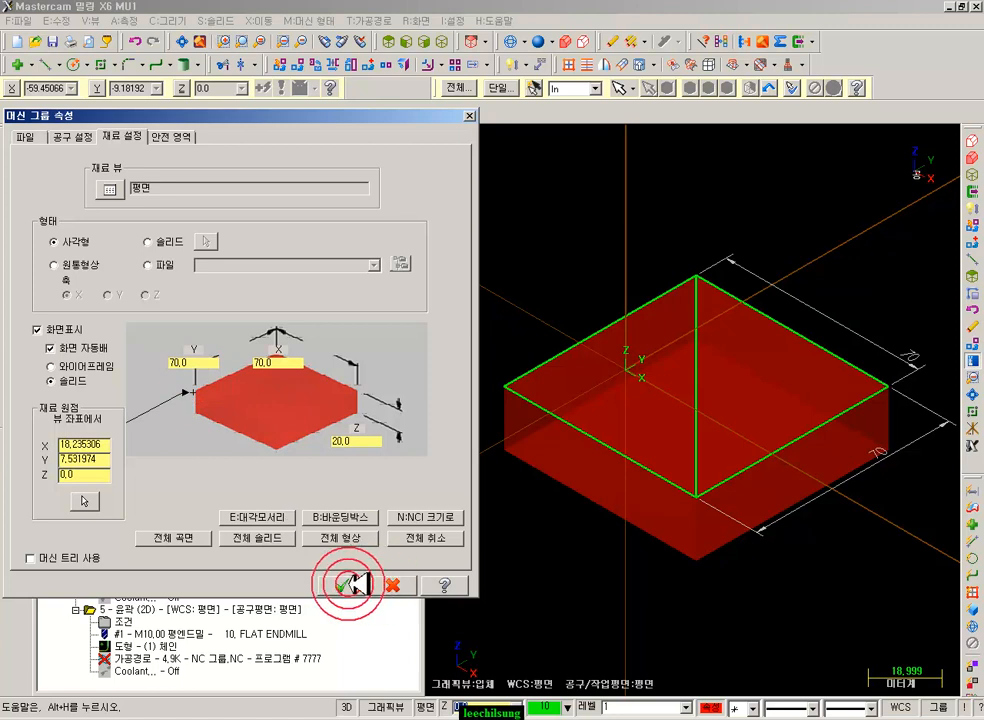
{"action": "scroll", "coordinate": [510, 572], "scroll_direction": "down", "scroll_amount": 4}
{"action": "scroll", "coordinate": [866, 519], "scroll_direction": "up", "scroll_amount": 2}
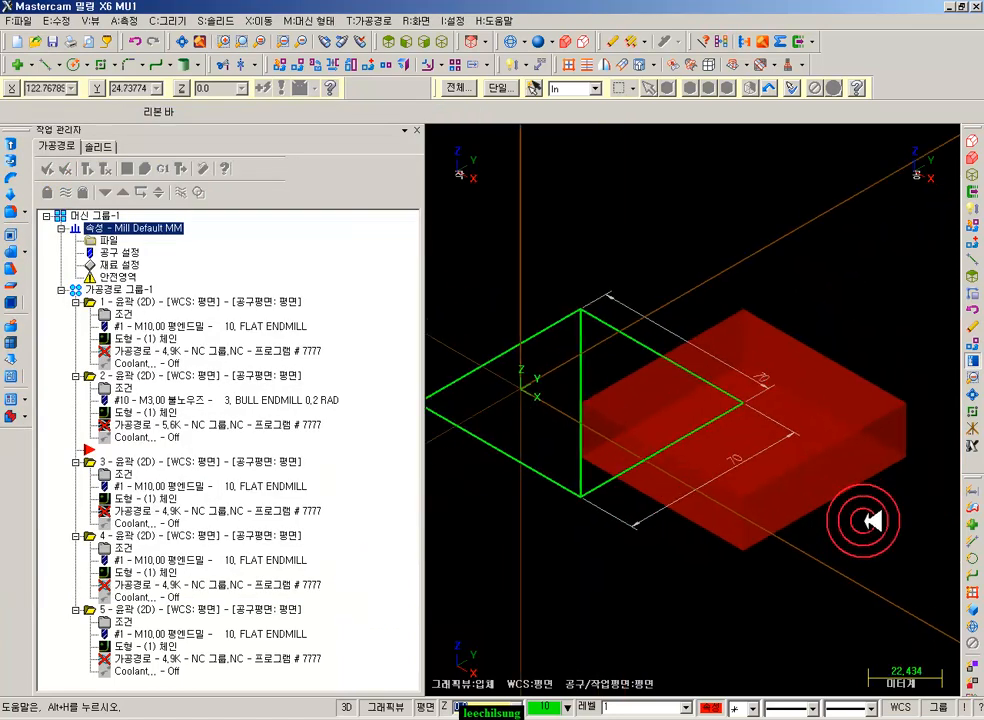
- Check the stock's anchor corner and X origin coordinate in the material settings and close them without changes
{"action": "left_click", "coordinate": [105, 264]}
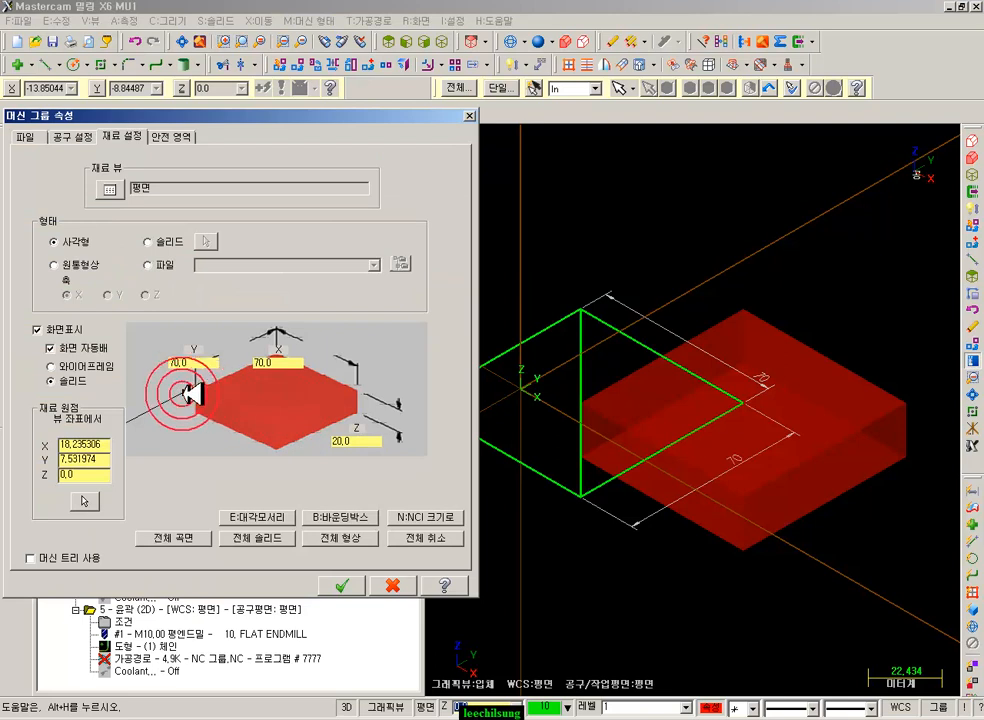
{"action": "left_click", "coordinate": [99, 447]}
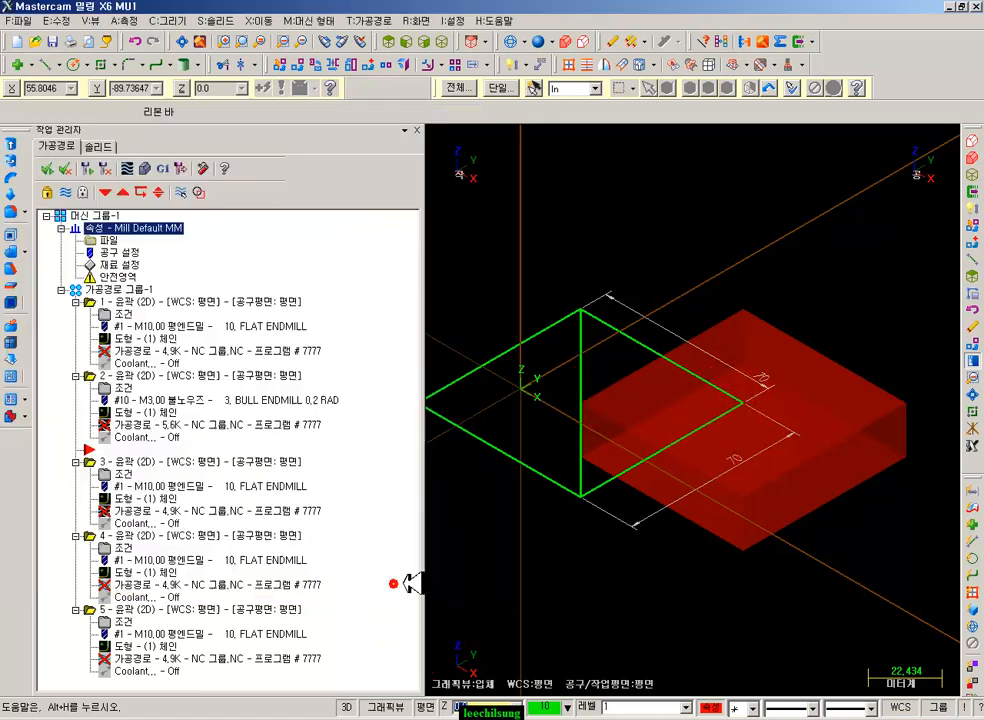
{"action": "left_click", "coordinate": [341, 585]}
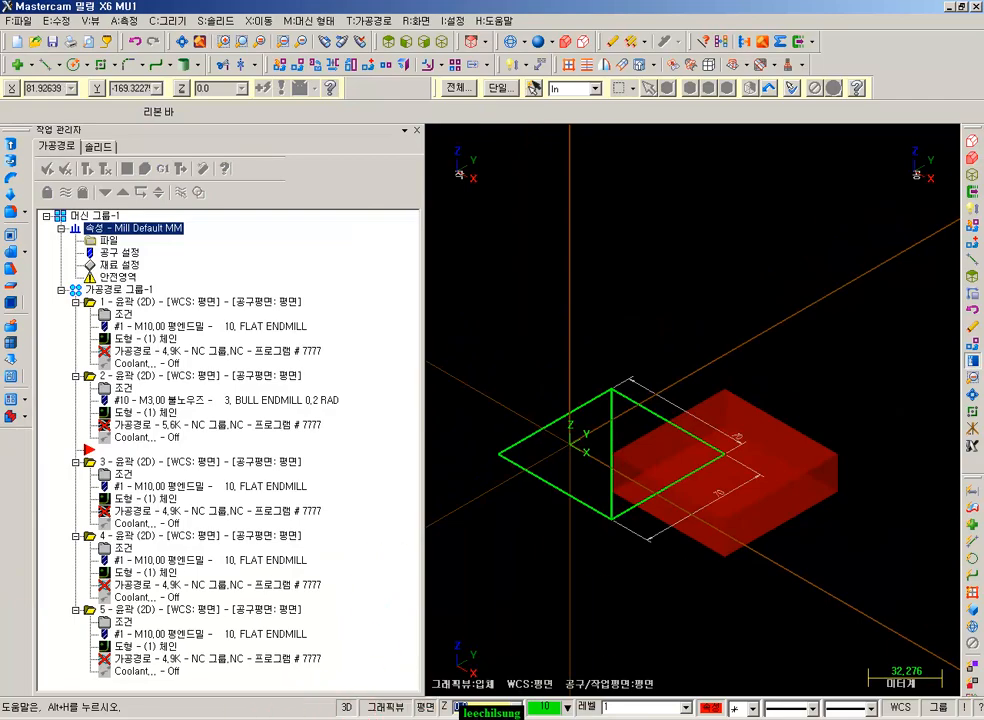
- Switch to the PDF textbook in Acrobat Reader and read the safety zone and tool manager sections on pages 123 and 124
{"action": "key", "text": "alt+Tab"}
{"action": "scroll", "coordinate": [463, 486], "scroll_direction": "down", "scroll_amount": 5}
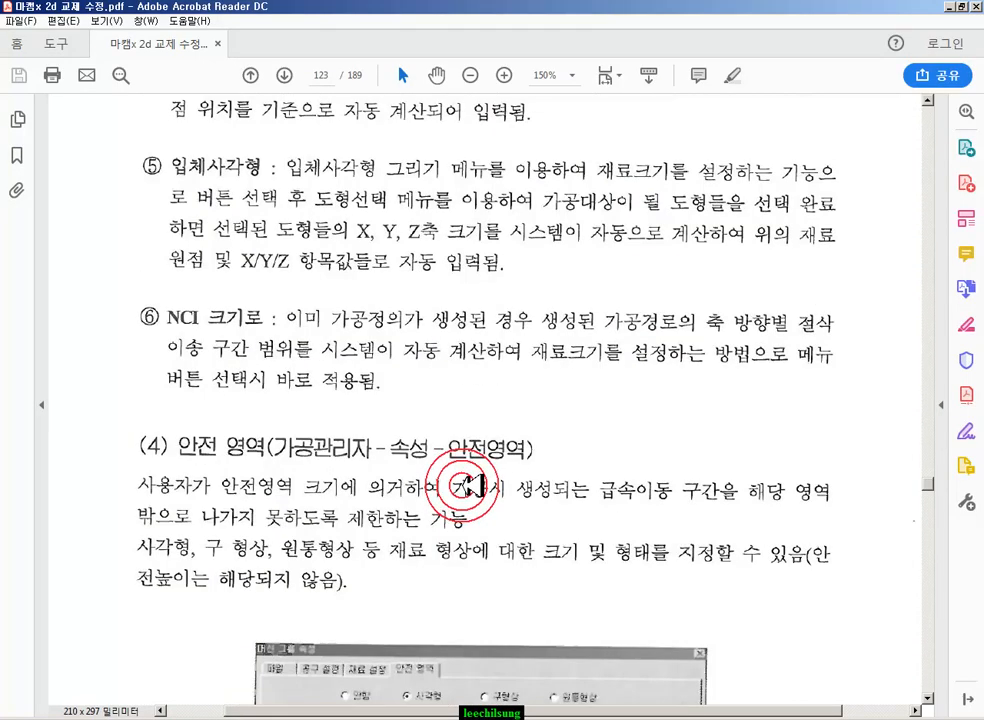
{"action": "scroll", "coordinate": [463, 486], "scroll_direction": "down", "scroll_amount": 3}
{"action": "left_click_drag", "start_coordinate": [119, 198], "coordinate": [782, 636]}
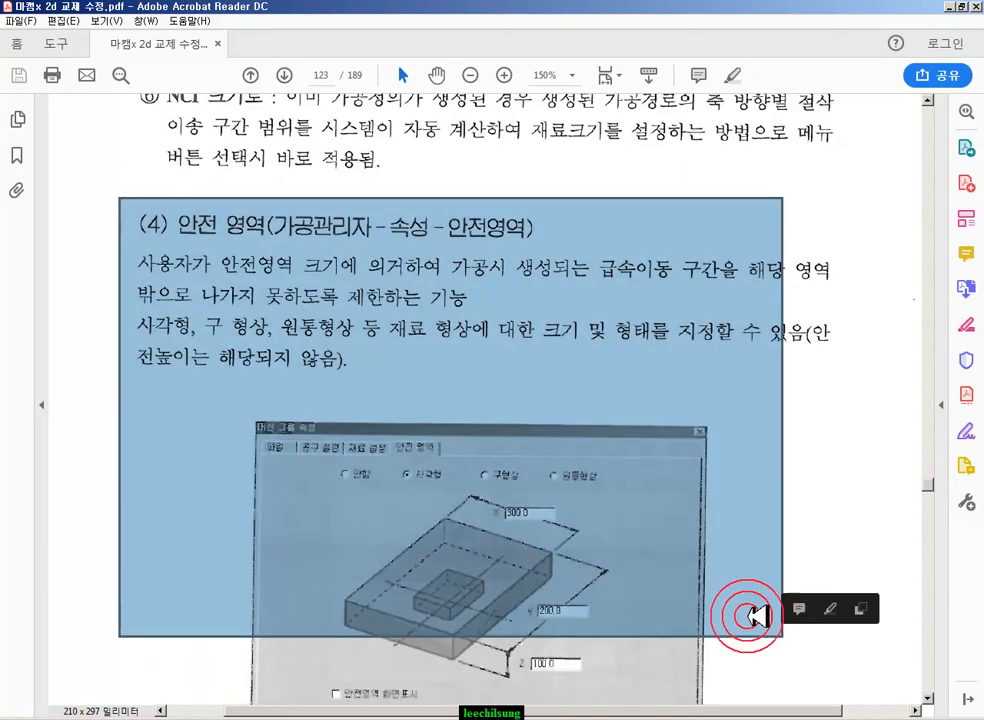
{"action": "scroll", "coordinate": [499, 391], "scroll_direction": "down", "scroll_amount": 2}
{"action": "scroll", "coordinate": [607, 401], "scroll_direction": "down", "scroll_amount": 2}
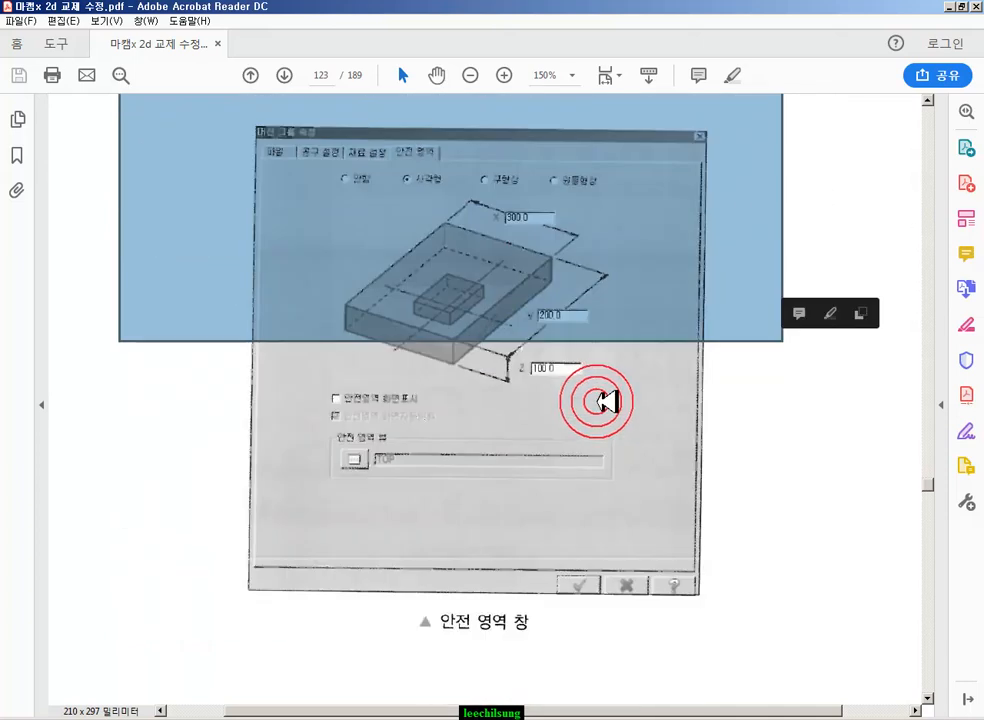
{"action": "scroll", "coordinate": [607, 401], "scroll_direction": "down", "scroll_amount": 8}
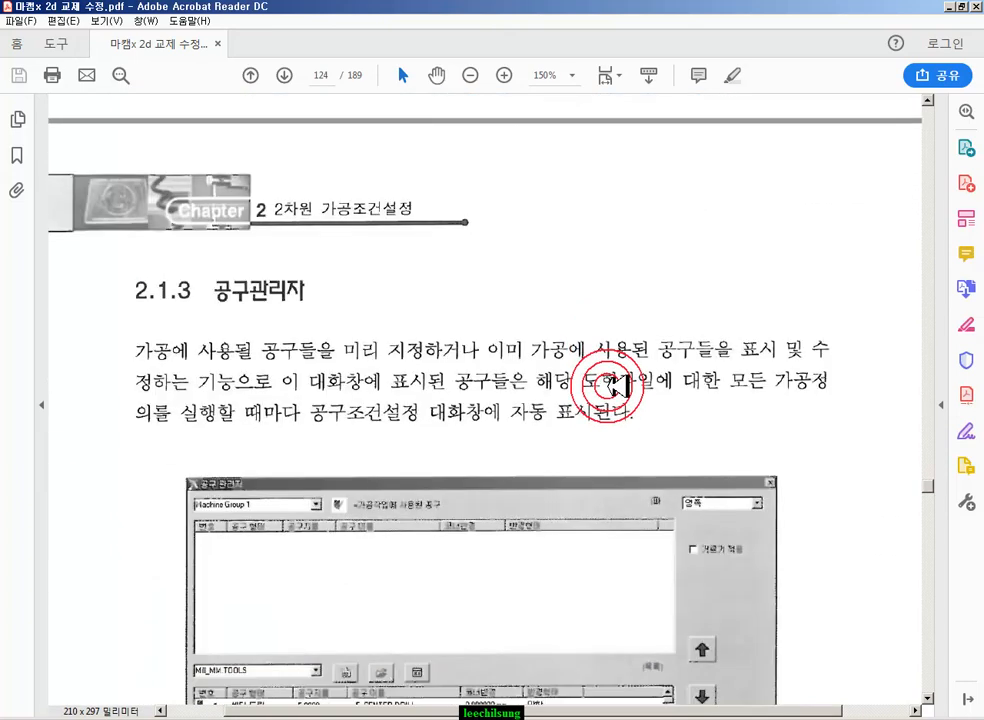
{"action": "left_click_drag", "start_coordinate": [699, 272], "coordinate": [752, 305]}
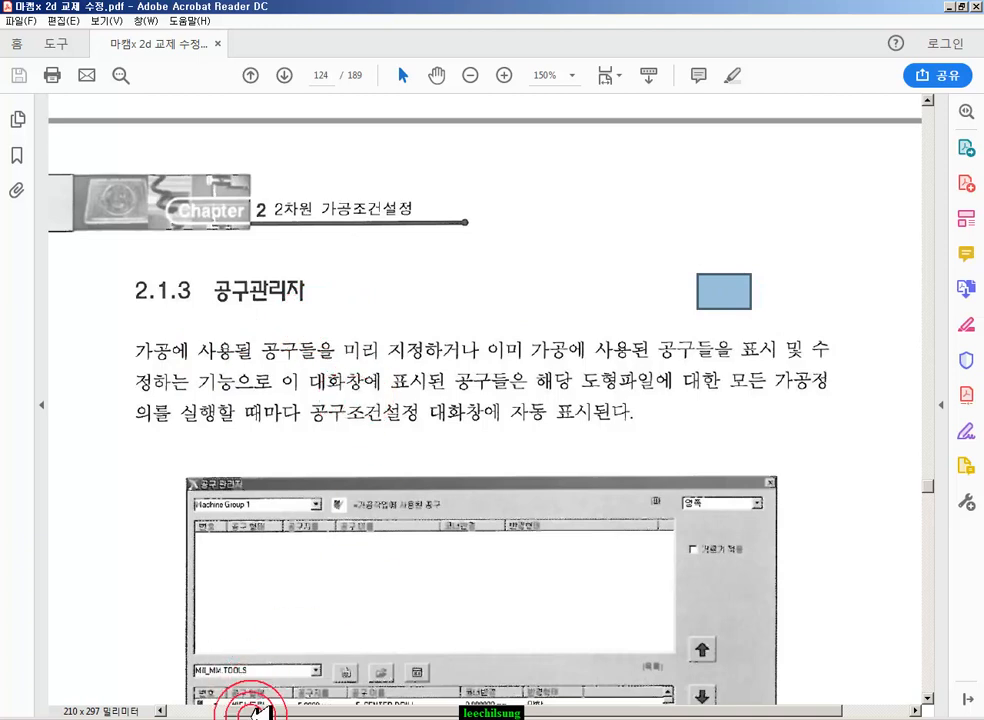
- Return to Mastercam, open the Tool Manager for the machine group and move its window higher on the screen
{"action": "left_click", "coordinate": [210, 718]}
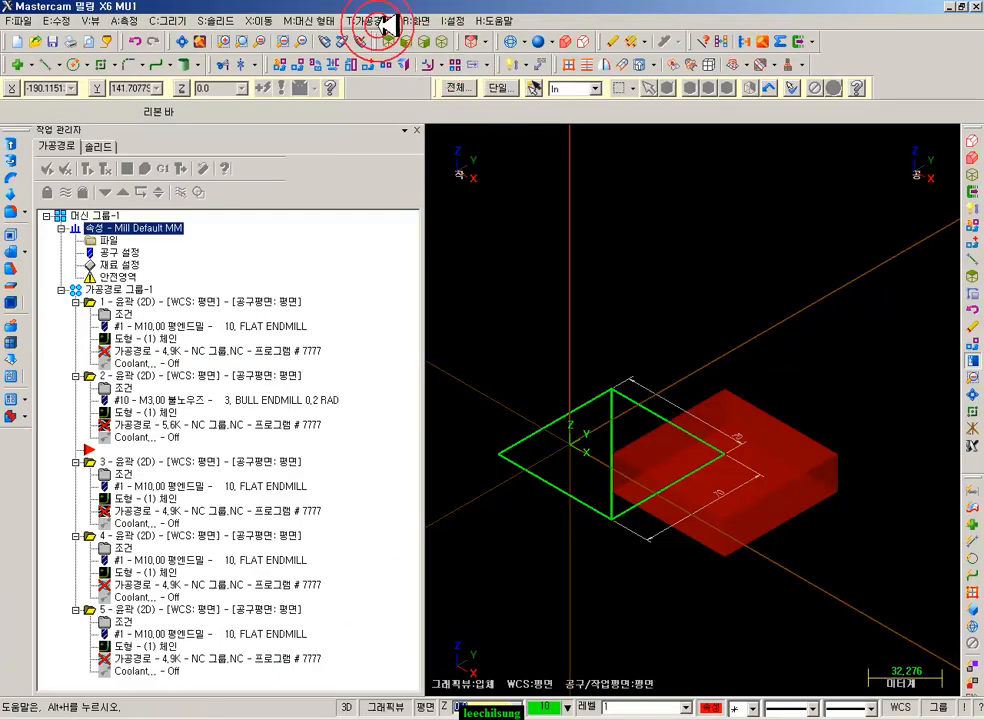
{"action": "left_click", "coordinate": [385, 20]}
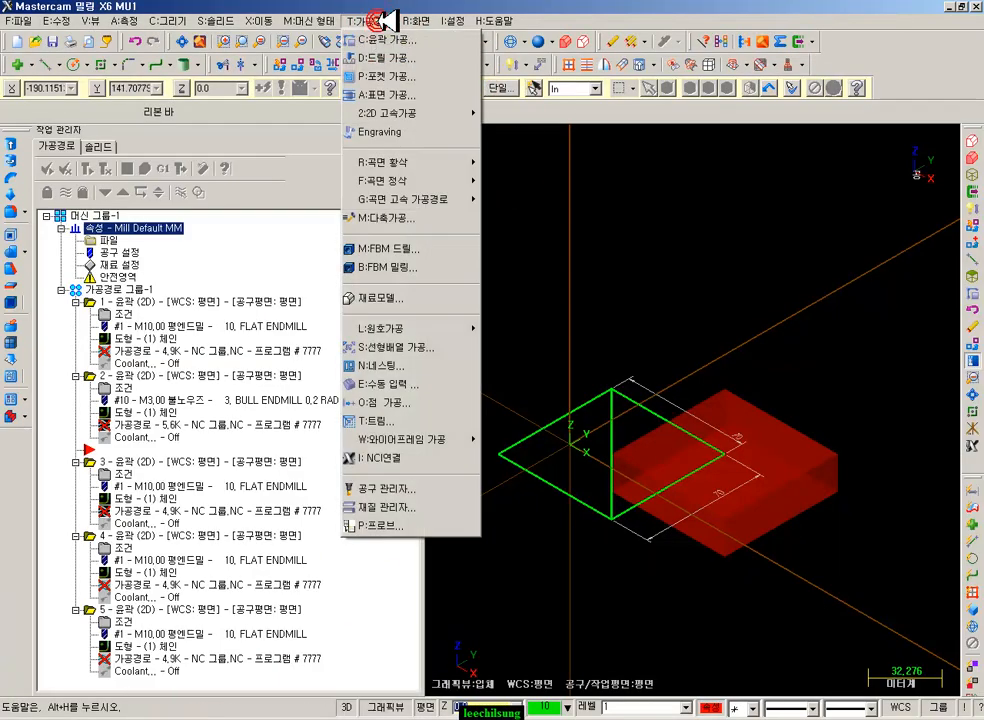
{"action": "left_click", "coordinate": [388, 489]}
{"action": "left_click_drag", "start_coordinate": [507, 170], "coordinate": [606, 28]}
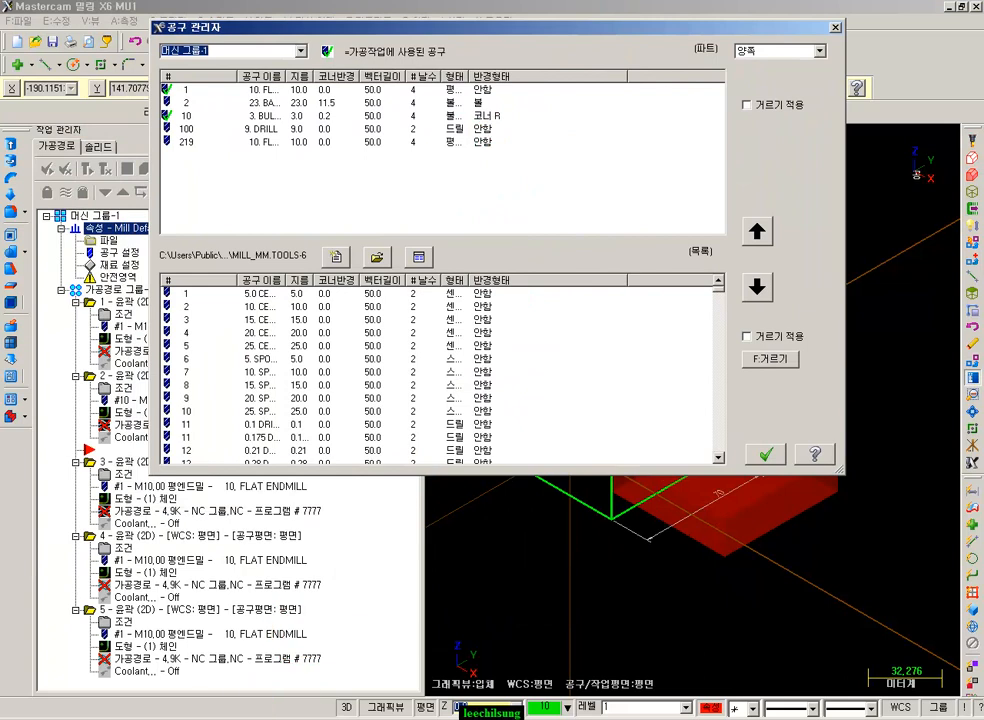
{"action": "left_click", "coordinate": [166, 718]}
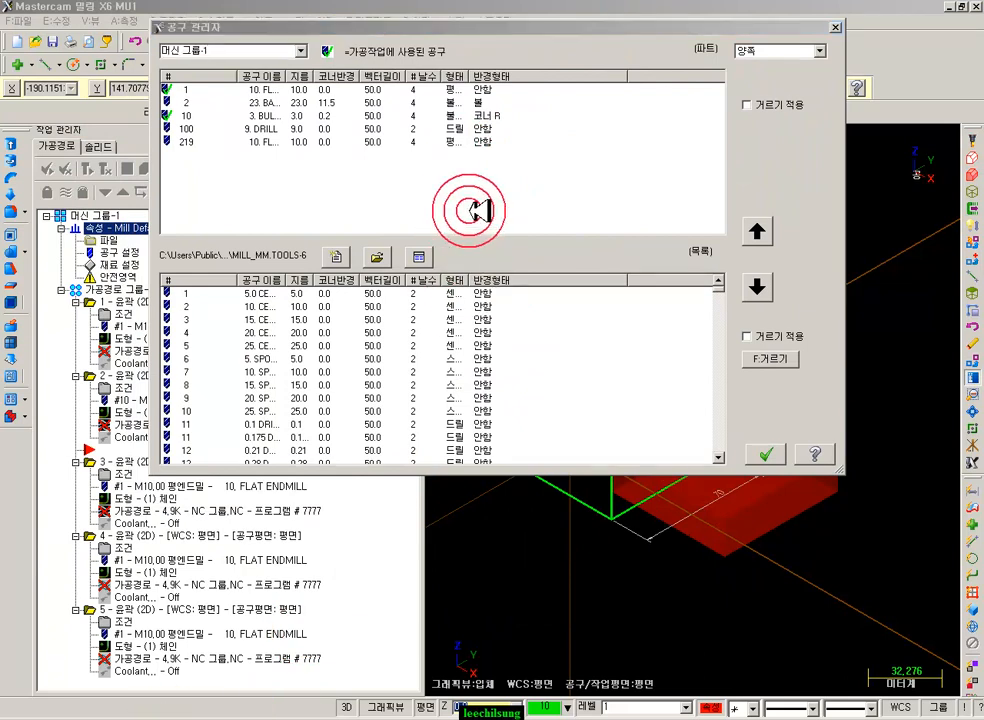
{"action": "mouse_move", "coordinate": [622, 208]}
{"action": "left_mouse_down"}
{"action": "mouse_move", "coordinate": [678, 97]}
{"action": "mouse_move", "coordinate": [624, 203]}
{"action": "left_mouse_up"}
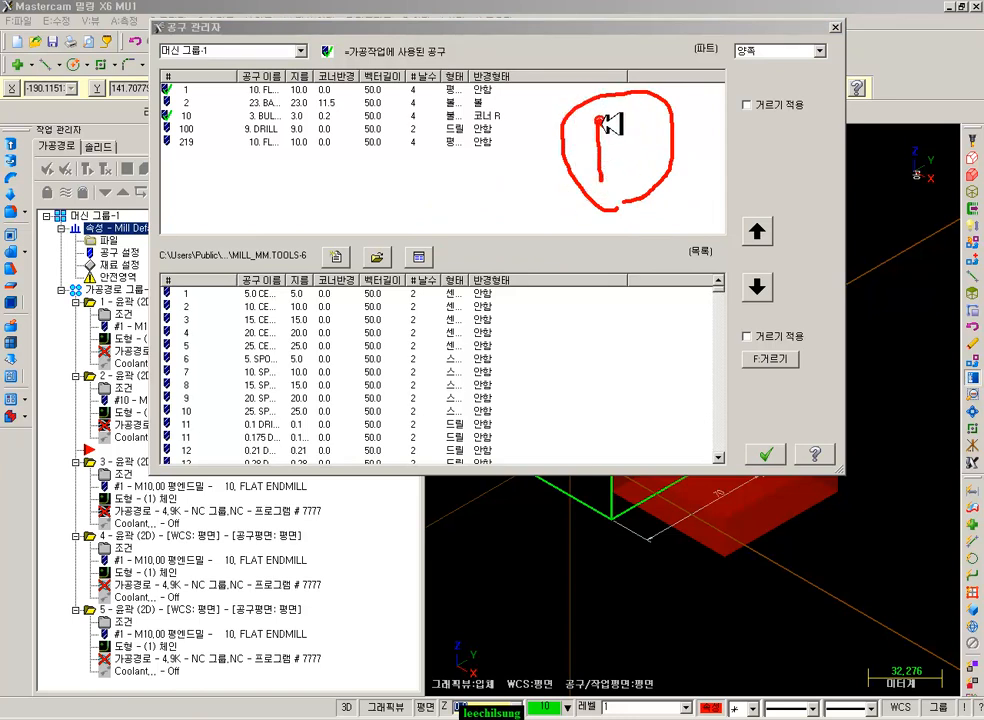
{"action": "left_click_drag", "start_coordinate": [636, 121], "coordinate": [631, 163]}
{"action": "left_click_drag", "start_coordinate": [620, 328], "coordinate": [612, 358]}
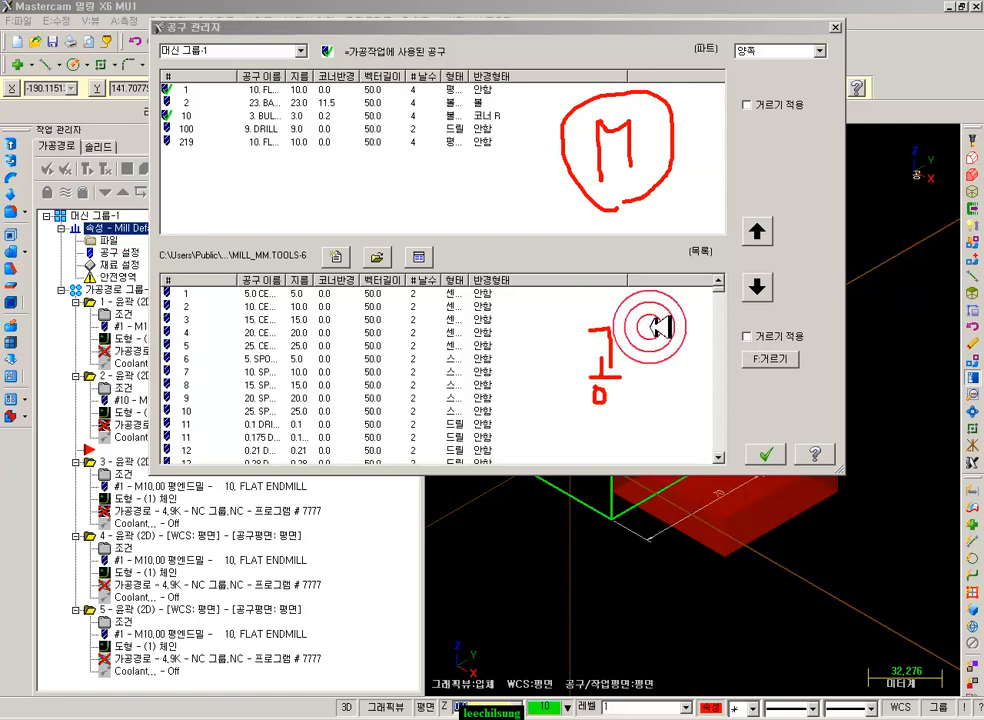
{"action": "left_click_drag", "start_coordinate": [674, 354], "coordinate": [676, 397]}
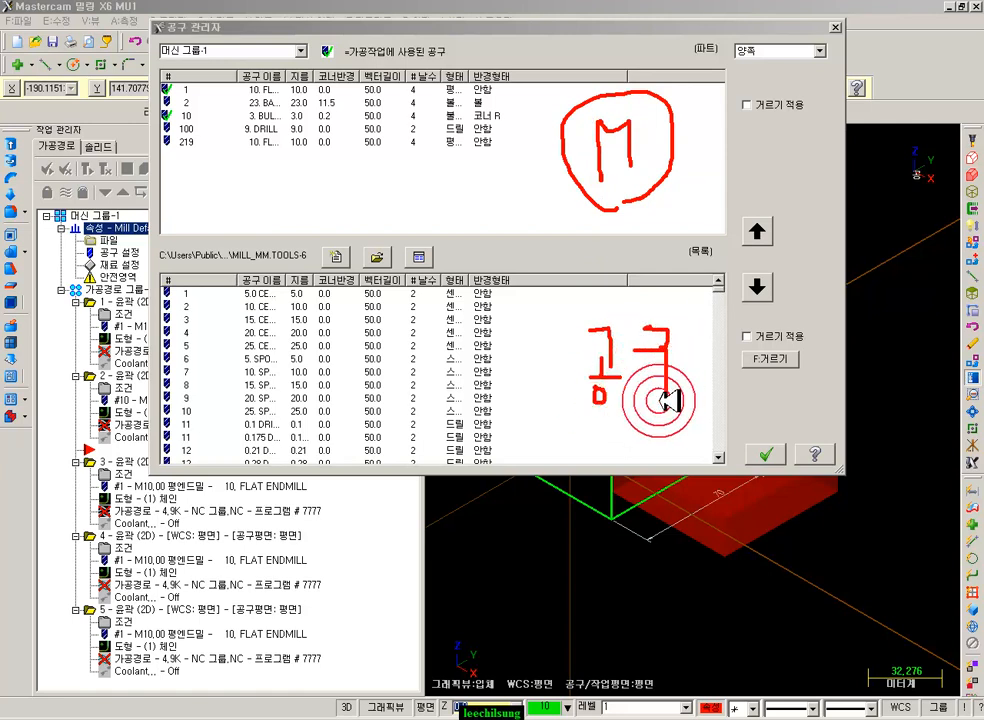
{"action": "mouse_move", "coordinate": [583, 394]}
{"action": "left_mouse_down"}
{"action": "mouse_move", "coordinate": [687, 312]}
{"action": "mouse_move", "coordinate": [637, 424]}
{"action": "left_mouse_up"}
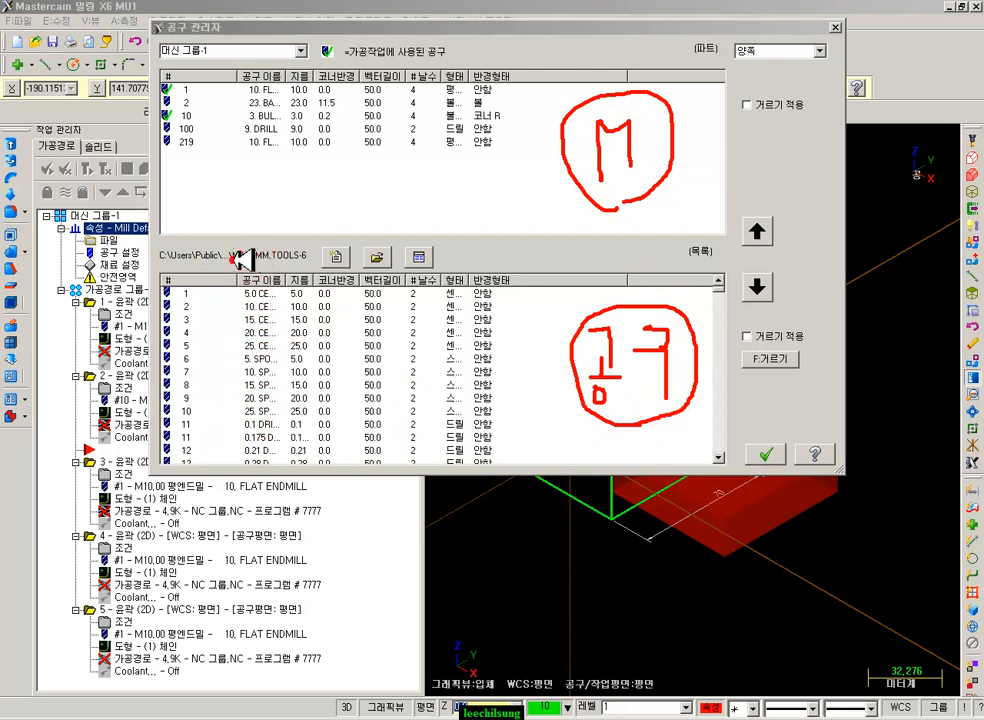
{"action": "mouse_move", "coordinate": [255, 262]}
{"action": "left_mouse_down"}
{"action": "mouse_move", "coordinate": [307, 255]}
{"action": "mouse_move", "coordinate": [247, 238]}
{"action": "mouse_move", "coordinate": [235, 257]}
{"action": "mouse_move", "coordinate": [250, 265]}
{"action": "left_mouse_up"}
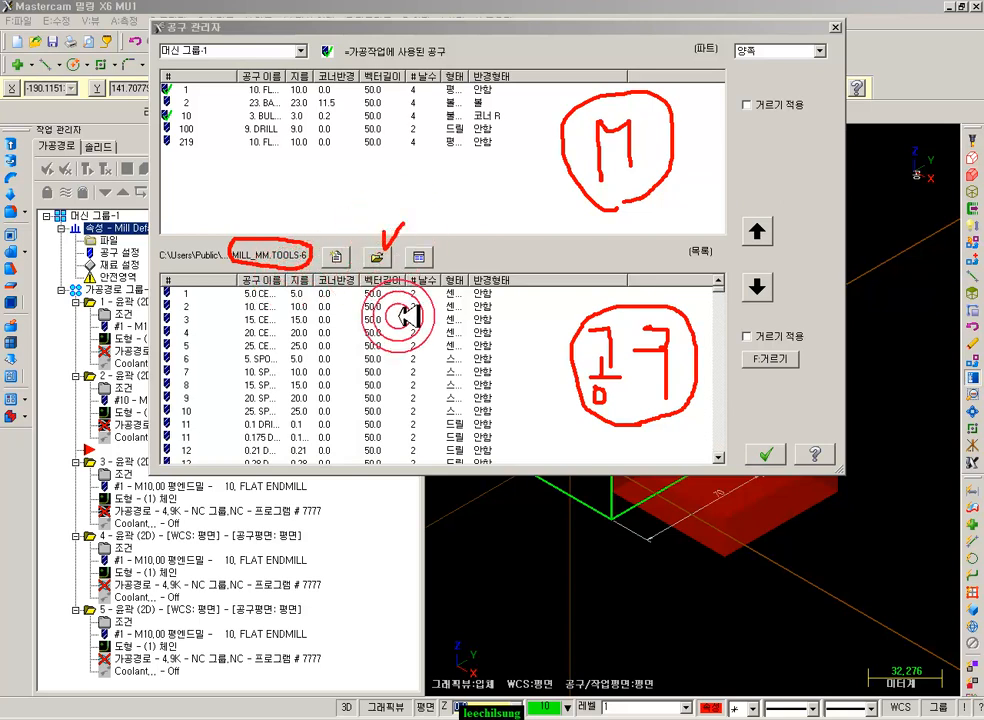
{"action": "left_click_drag", "start_coordinate": [318, 294], "coordinate": [345, 395]}
{"action": "left_click_drag", "start_coordinate": [333, 508], "coordinate": [322, 545]}
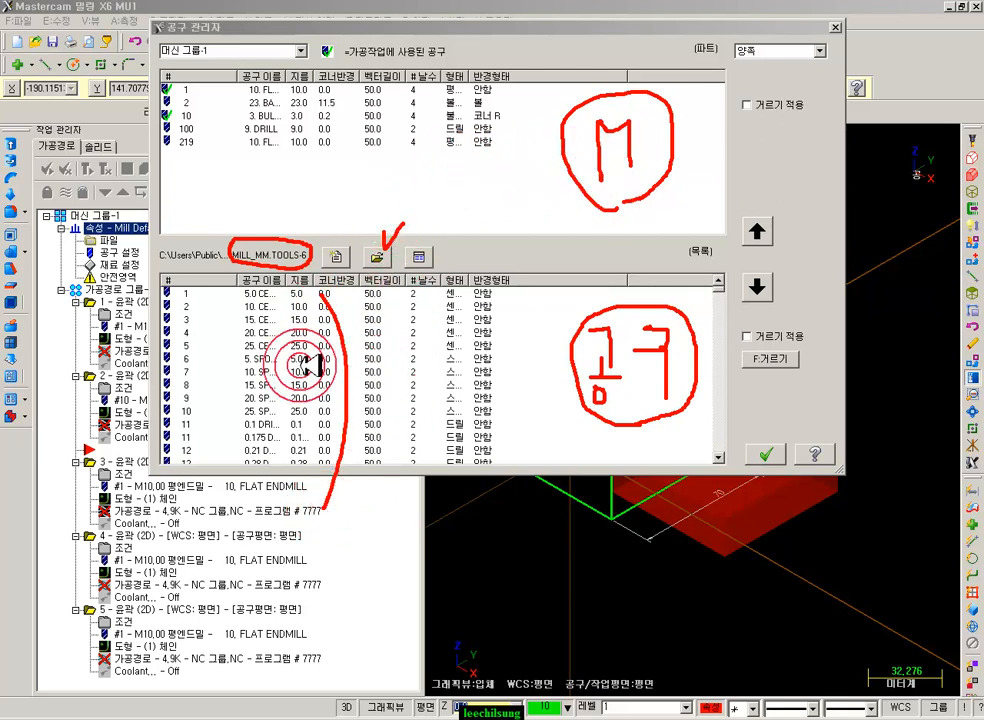
{"action": "left_click_drag", "start_coordinate": [259, 180], "coordinate": [235, 406]}
{"action": "left_click_drag", "start_coordinate": [211, 180], "coordinate": [240, 410]}
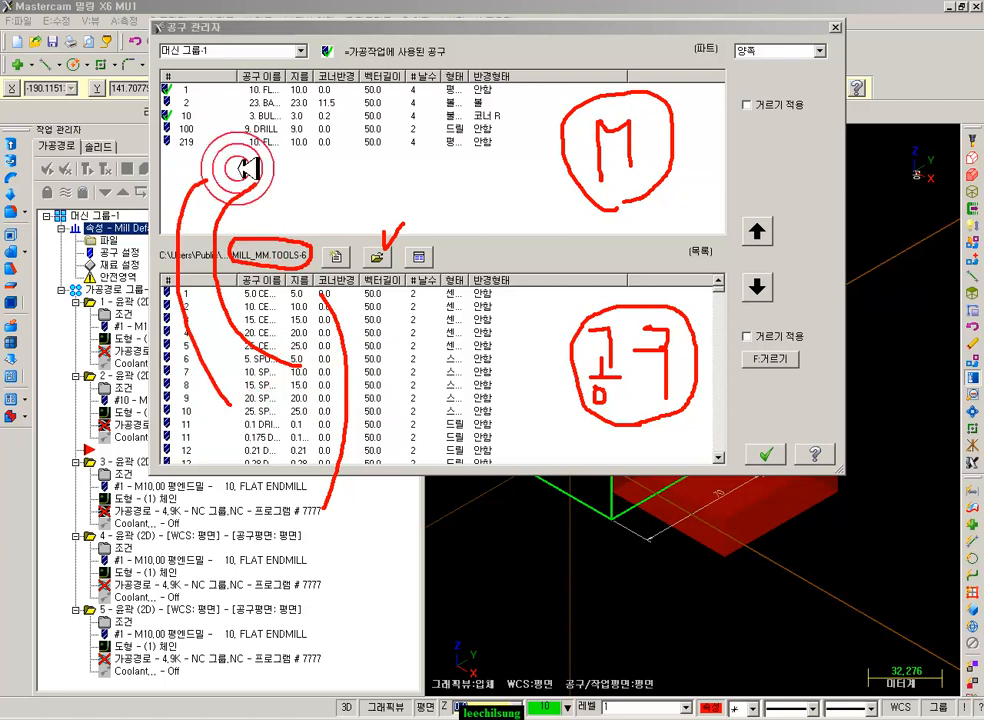
{"action": "left_click", "coordinate": [184, 104]}
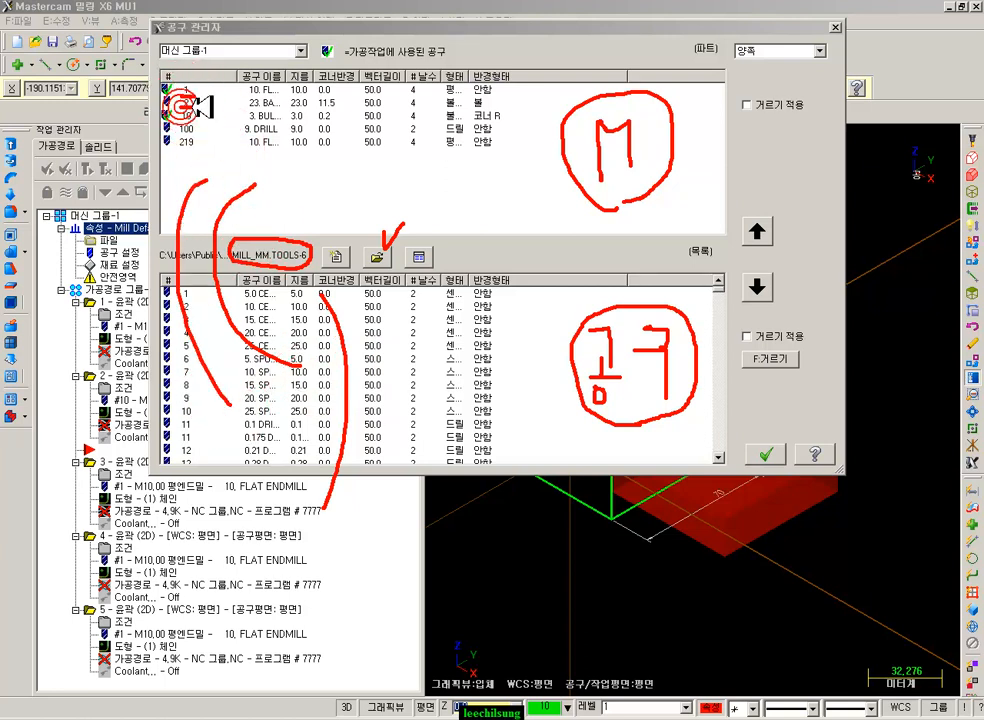
{"action": "left_click_drag", "start_coordinate": [173, 125], "coordinate": [183, 152]}
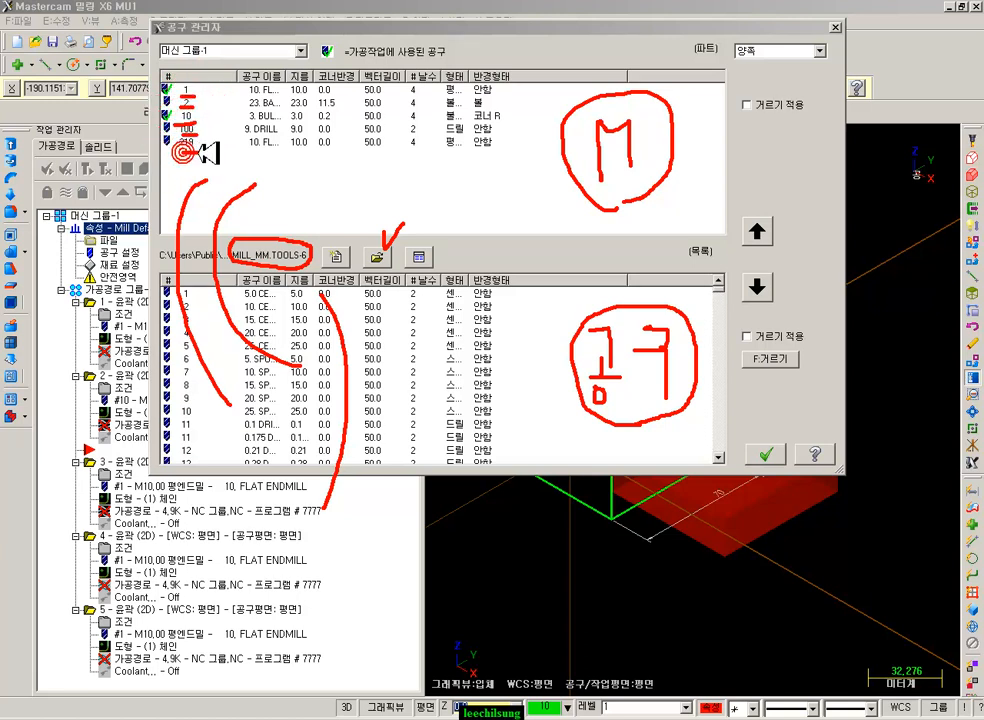
{"action": "left_click", "coordinate": [237, 160]}
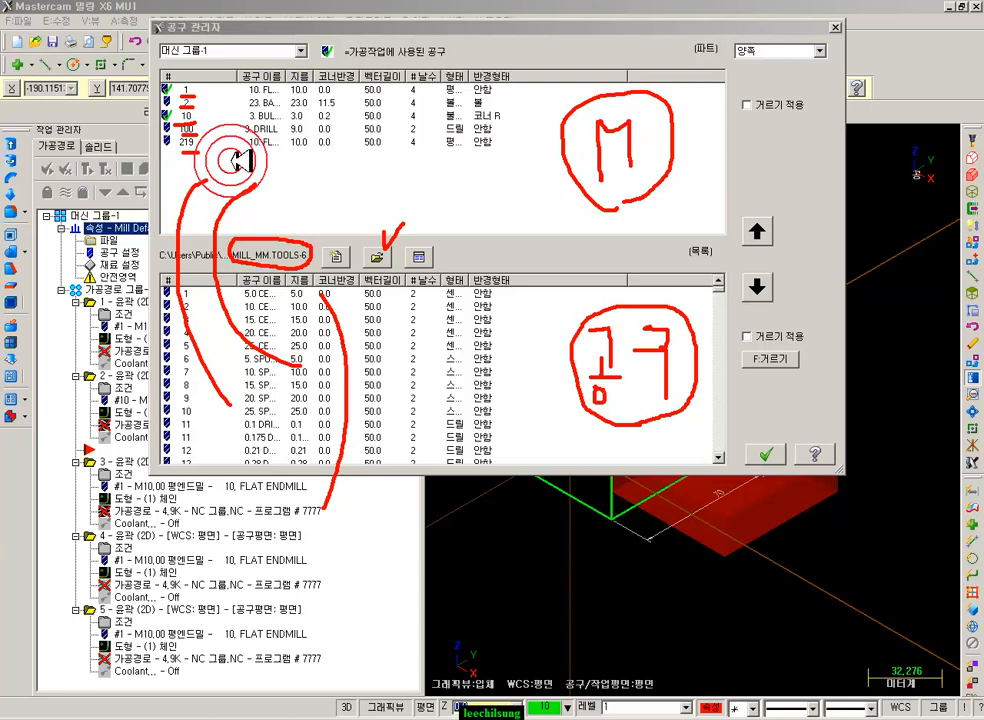
{"action": "right_click", "coordinate": [230, 160]}
{"action": "left_click", "coordinate": [250, 307]}
{"action": "left_click", "coordinate": [385, 205]}
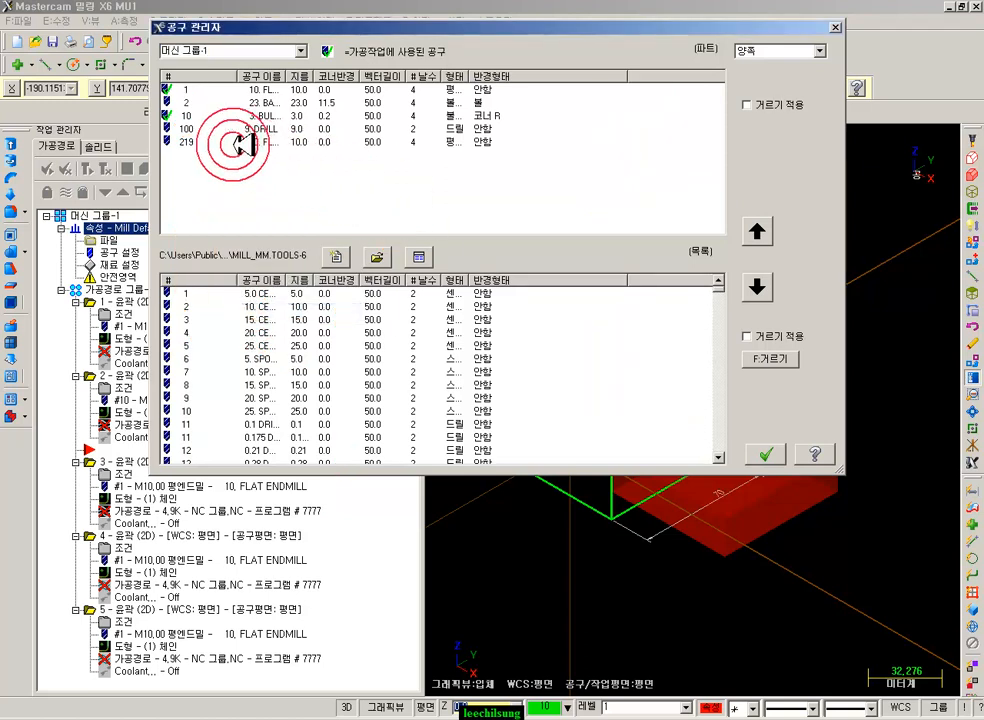
- Close the Tool Manager and select contour operation 5 in the toolpath group
{"action": "left_click", "coordinate": [302, 411]}
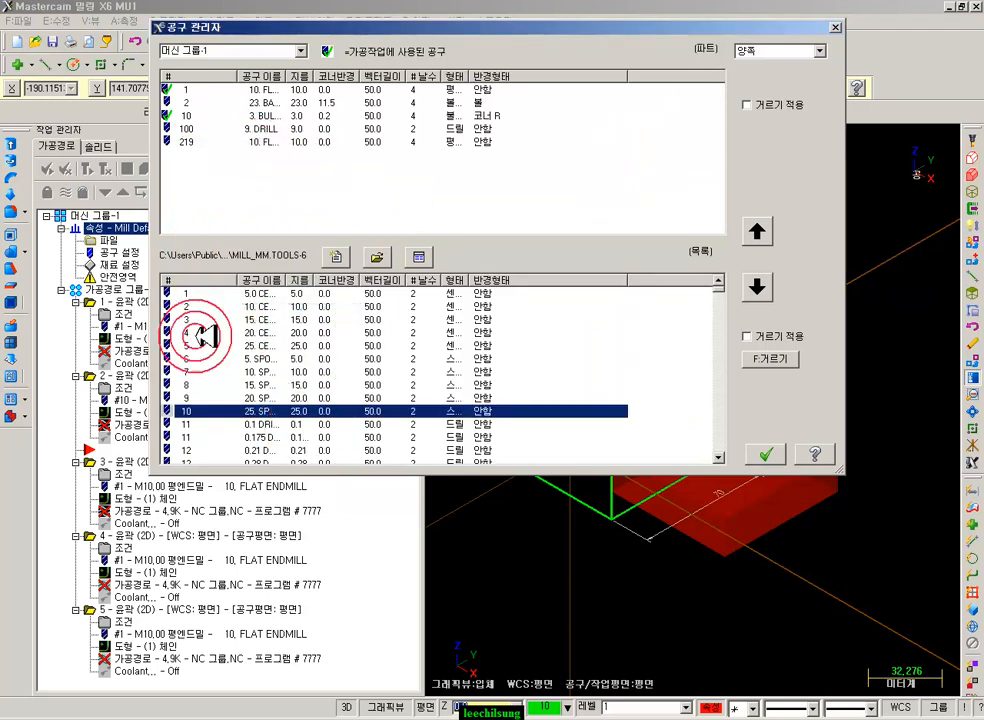
{"action": "left_click", "coordinate": [765, 455]}
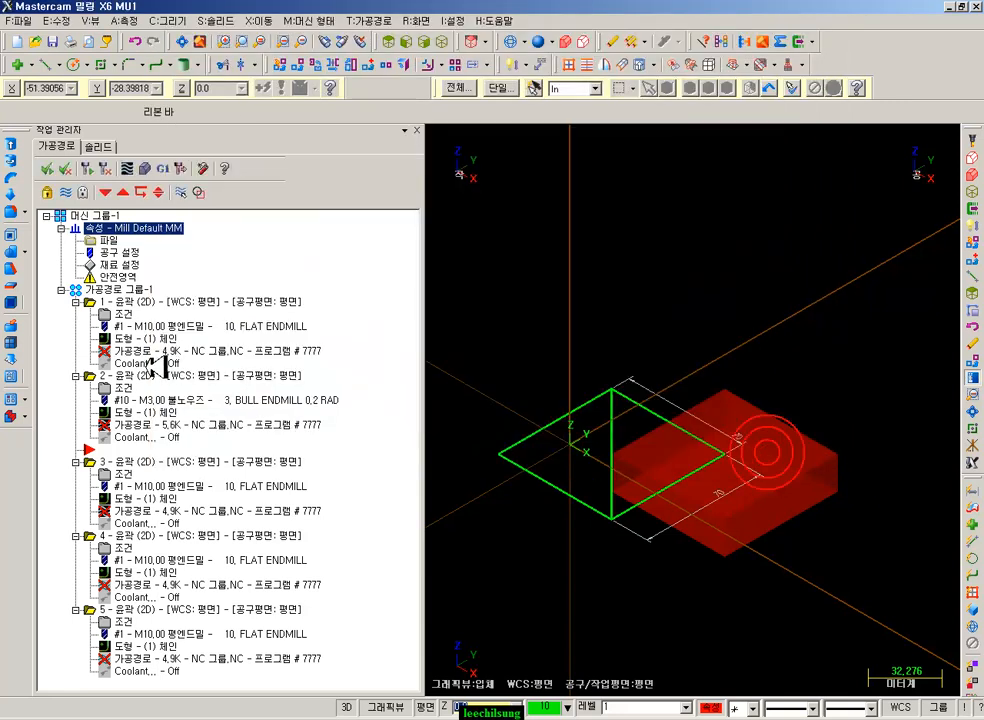
{"action": "left_click", "coordinate": [117, 611]}
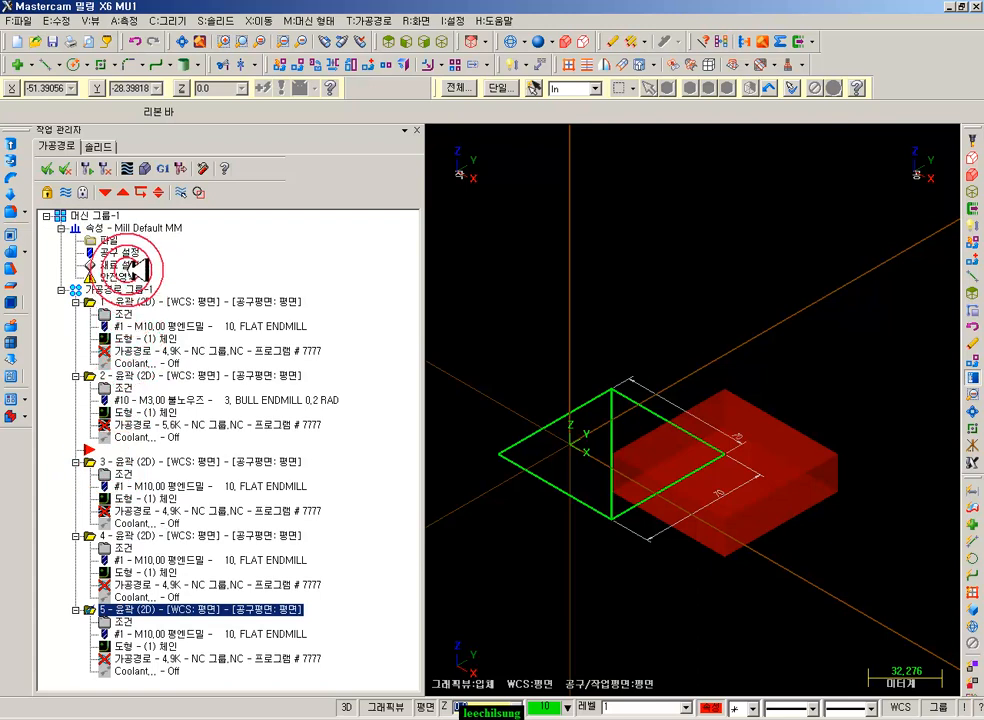
- Reopen the Tool Manager and go through the machine group's tools 1, 2, 10, 100 and 219 one by one
{"action": "left_click", "coordinate": [369, 20]}
{"action": "left_click", "coordinate": [465, 488]}
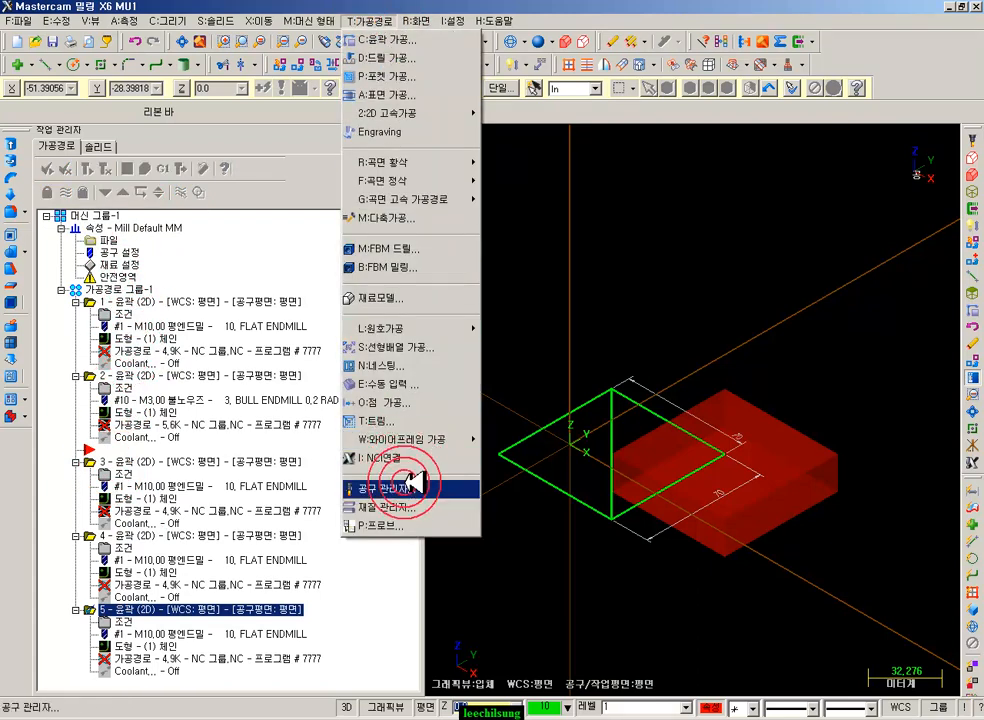
{"action": "left_click", "coordinate": [258, 90]}
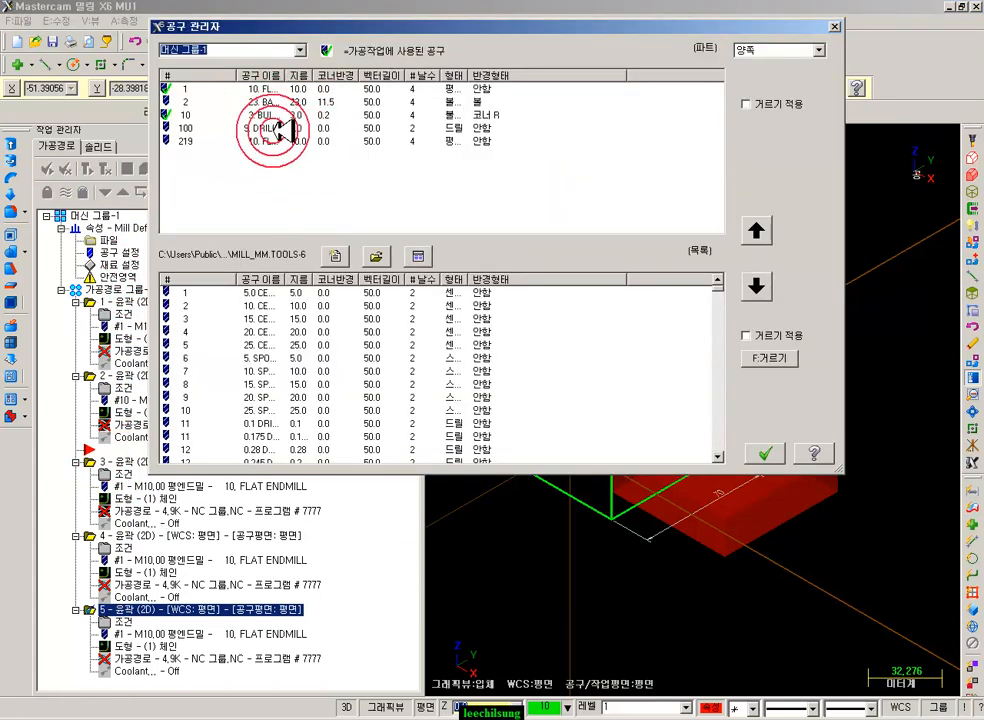
{"action": "left_click", "coordinate": [268, 176]}
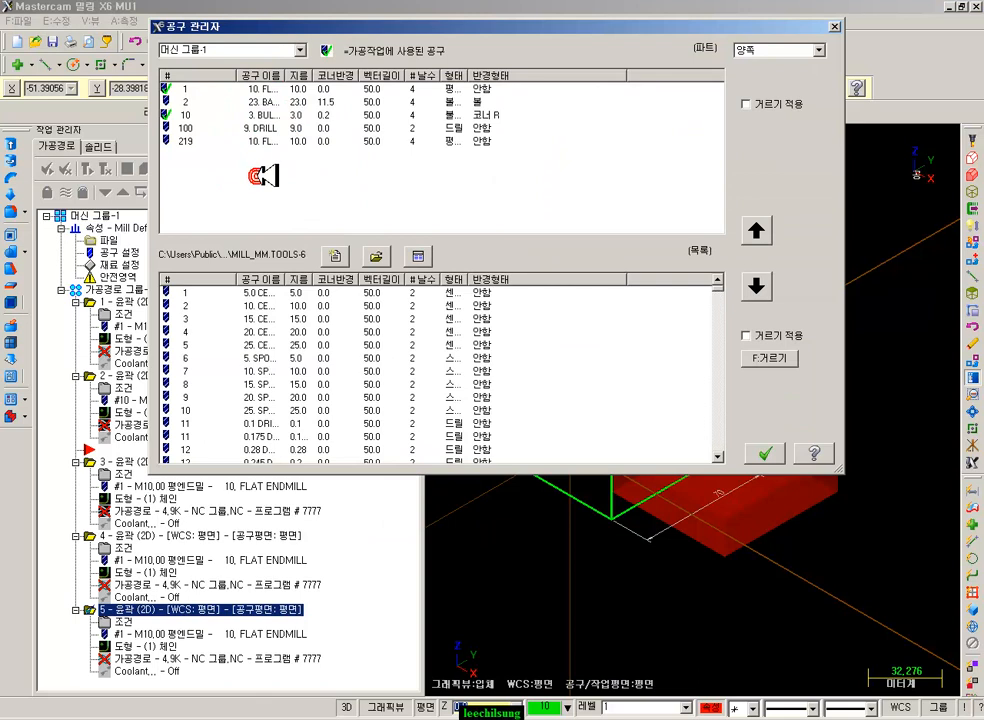
{"action": "left_click", "coordinate": [203, 142]}
{"action": "left_click", "coordinate": [200, 89]}
{"action": "left_click", "coordinate": [198, 102]}
{"action": "left_click", "coordinate": [203, 116]}
{"action": "left_click", "coordinate": [203, 128]}
{"action": "left_click", "coordinate": [205, 141]}
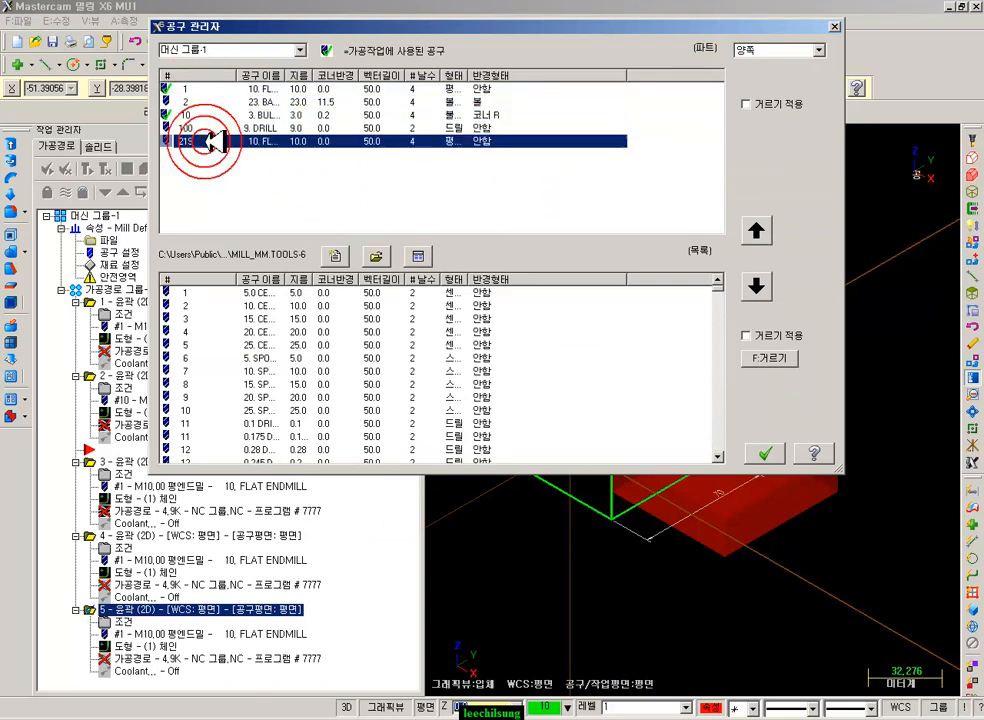
- Change the tool number of the 9 mm drill, tool 100 in the machine group, to 5
{"action": "double_click", "coordinate": [210, 141]}
{"action": "double_click", "coordinate": [176, 200]}
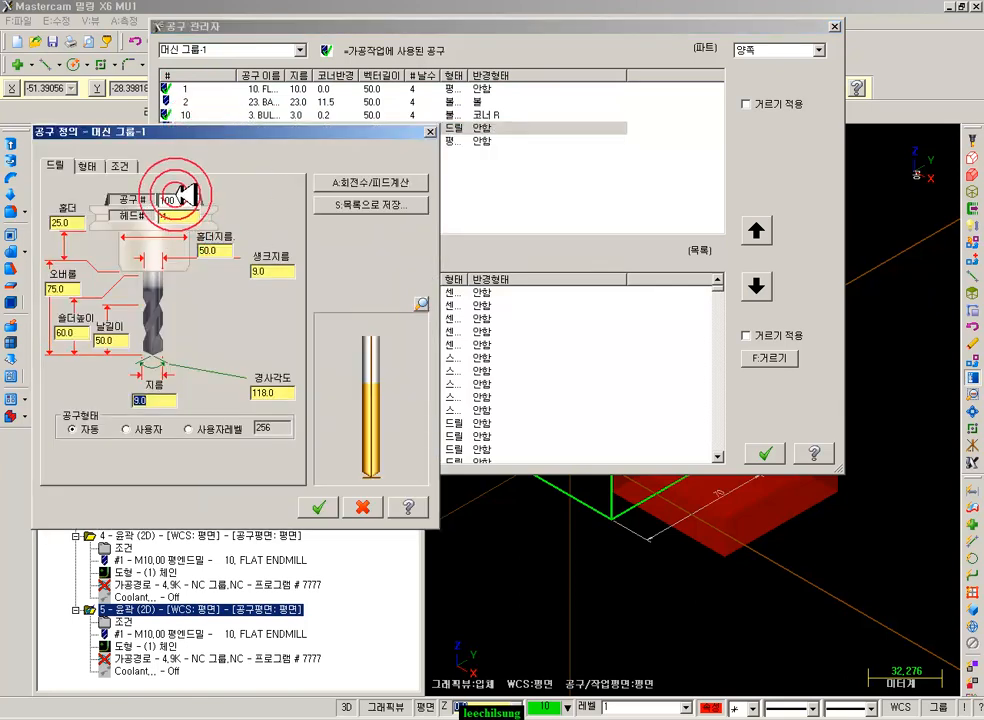
{"action": "type", "text": "5"}
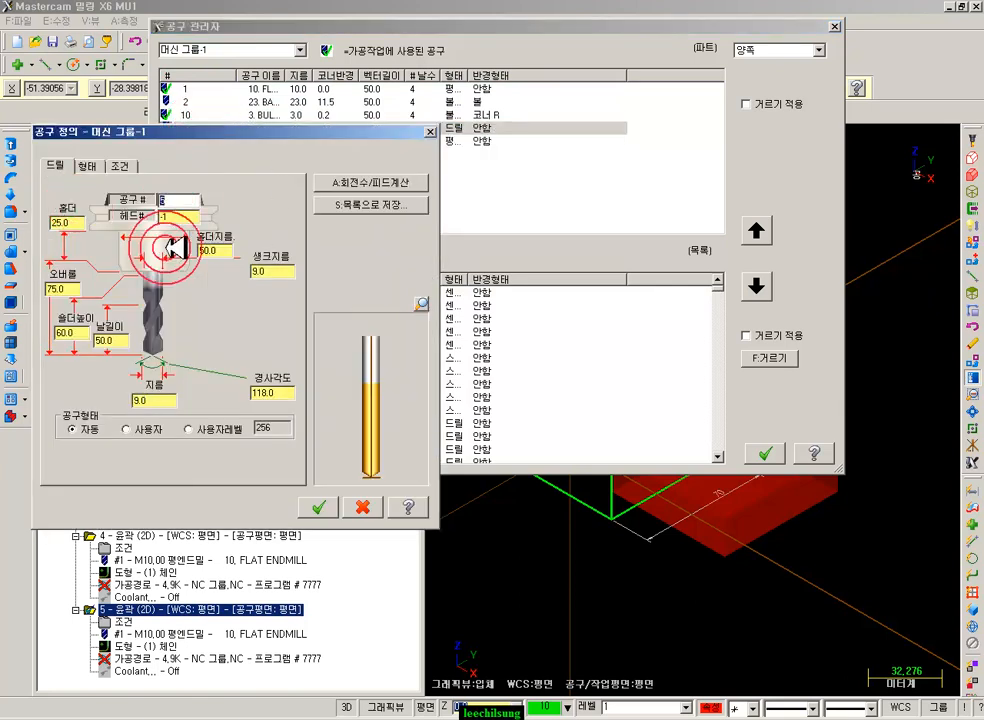
{"action": "left_click", "coordinate": [318, 507]}
- Set the tool number of the 10 mm flat endmill numbered 219 to 6 and go through the machine group's tools
{"action": "double_click", "coordinate": [198, 142]}
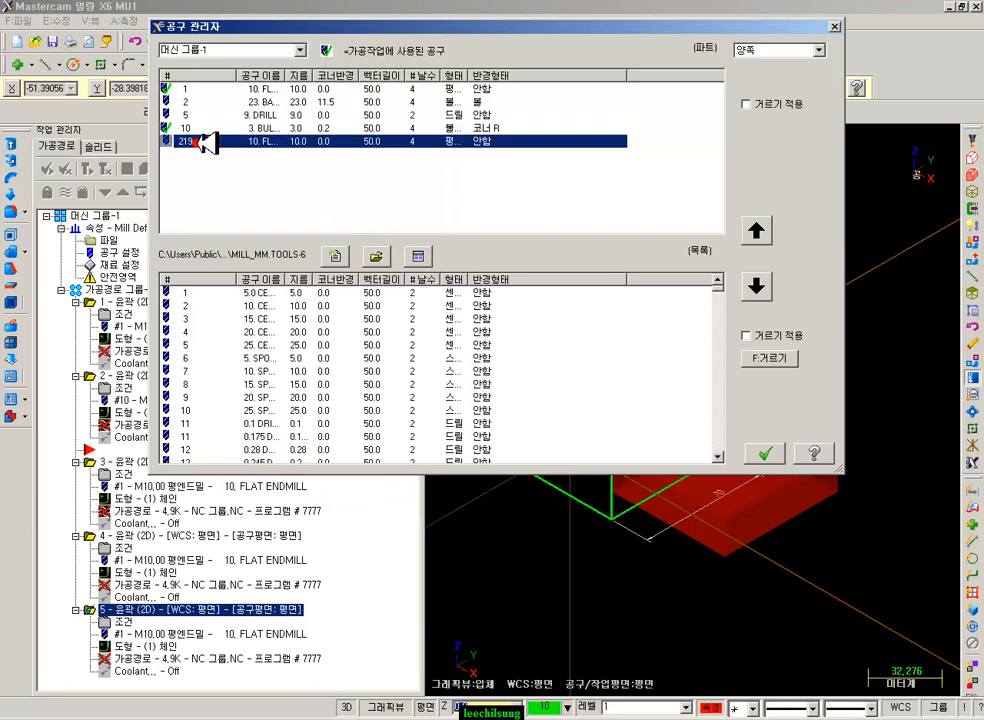
{"action": "type", "text": "6"}
{"action": "left_click", "coordinate": [318, 507]}
{"action": "left_click", "coordinate": [195, 102]}
{"action": "left_click", "coordinate": [195, 115]}
{"action": "left_click", "coordinate": [200, 128]}
{"action": "left_click", "coordinate": [200, 141]}
{"action": "left_click_drag", "start_coordinate": [216, 213], "coordinate": [267, 165]}
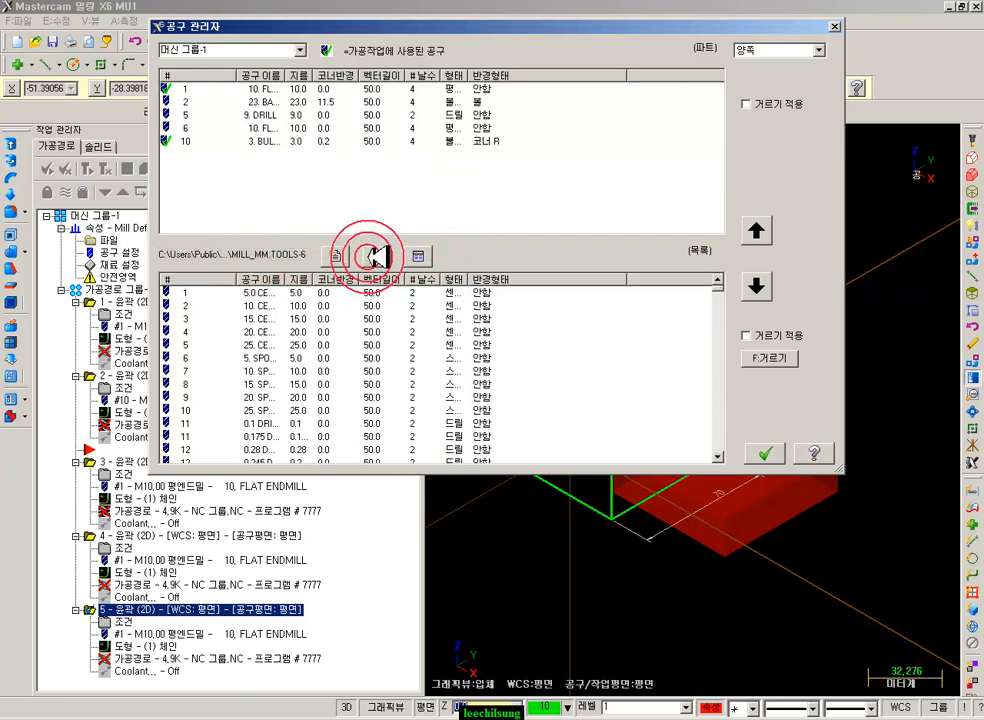
- Look through the tool library files in the Tools folder, comparing BIG_MM.TOOLS-6 with mill_mm.tooldb, and leave without opening one
{"action": "left_click", "coordinate": [374, 256]}
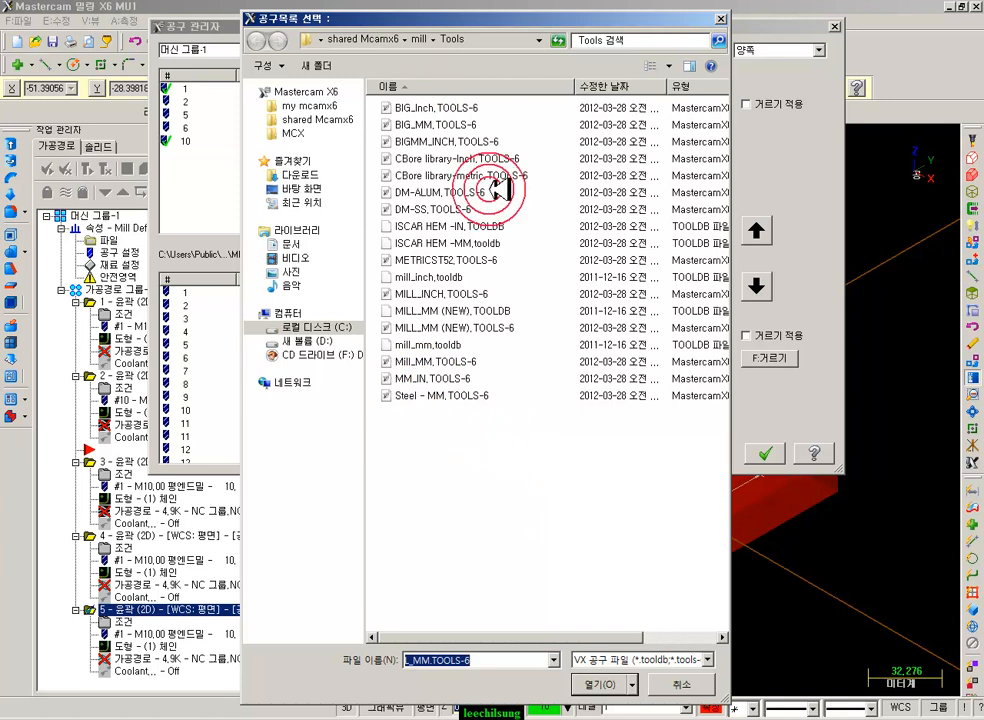
{"action": "left_click", "coordinate": [463, 125]}
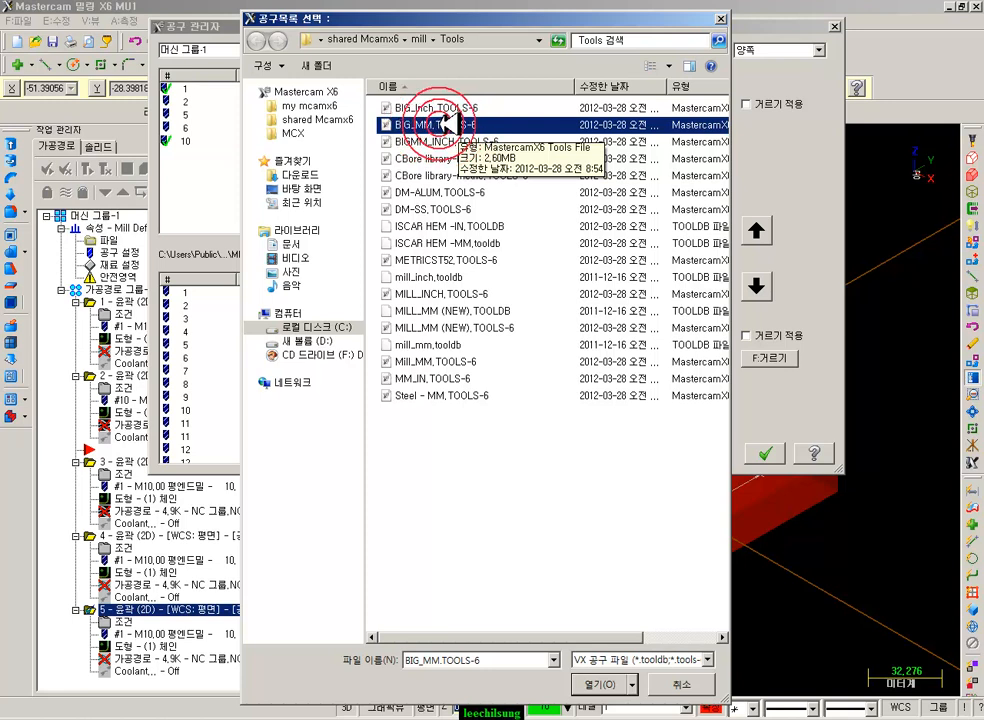
{"action": "left_click", "coordinate": [430, 345]}
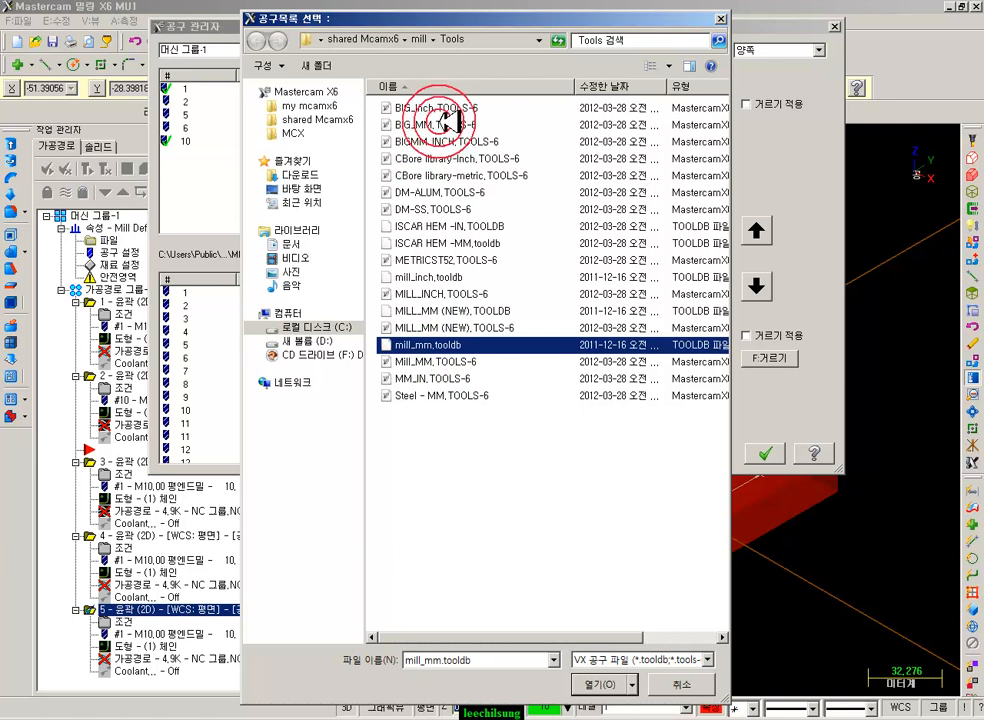
{"action": "left_click", "coordinate": [447, 124]}
{"action": "left_click", "coordinate": [440, 345]}
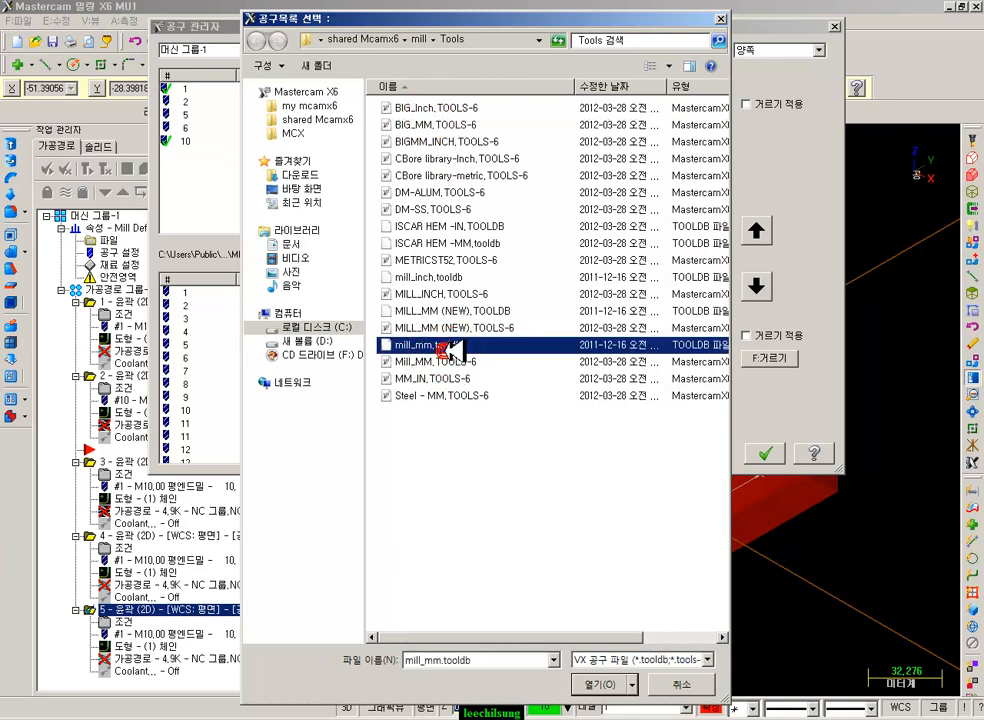
{"action": "left_click", "coordinate": [432, 125]}
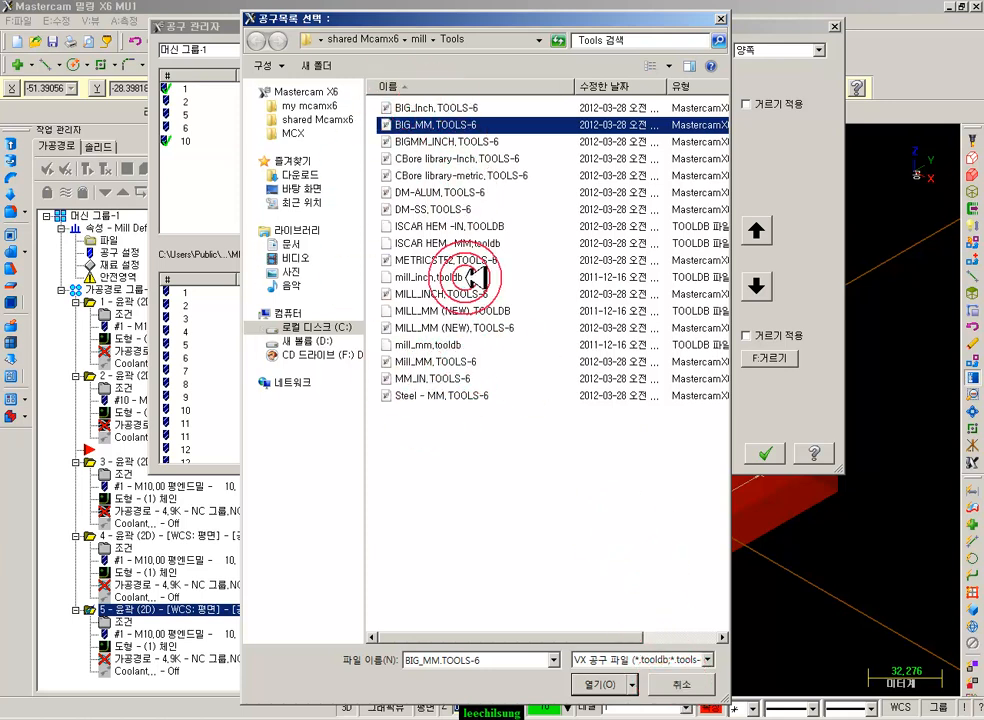
{"action": "left_click", "coordinate": [683, 684]}
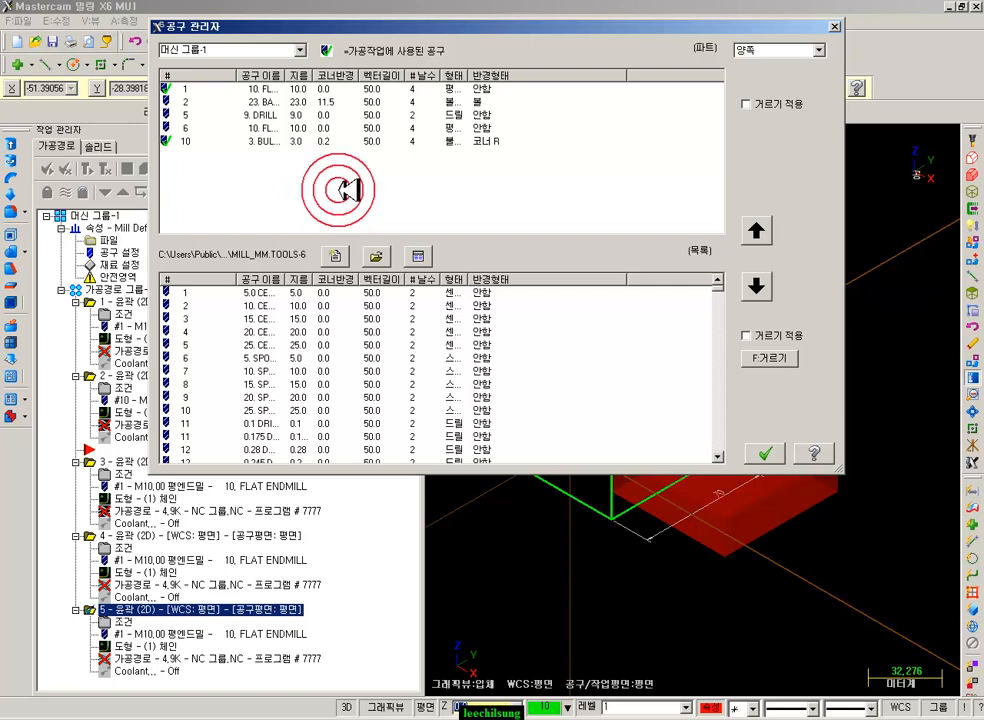
- Create a new tool library named "kkk steel" in the mill Tools folder
{"action": "left_click", "coordinate": [343, 253]}
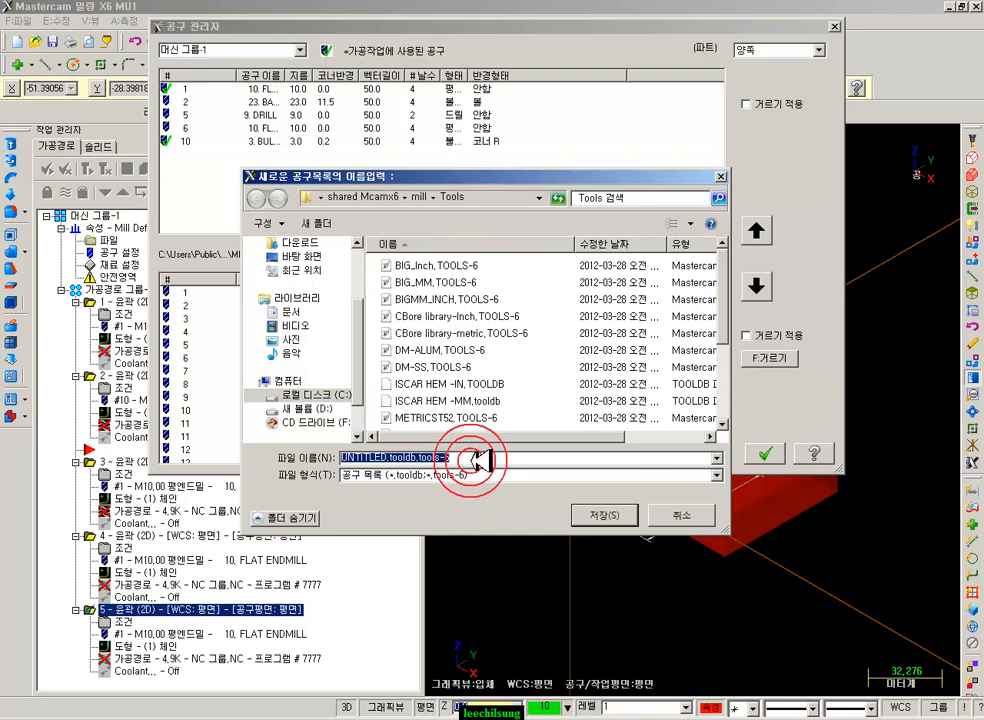
{"action": "type", "text": "kkk steel"}
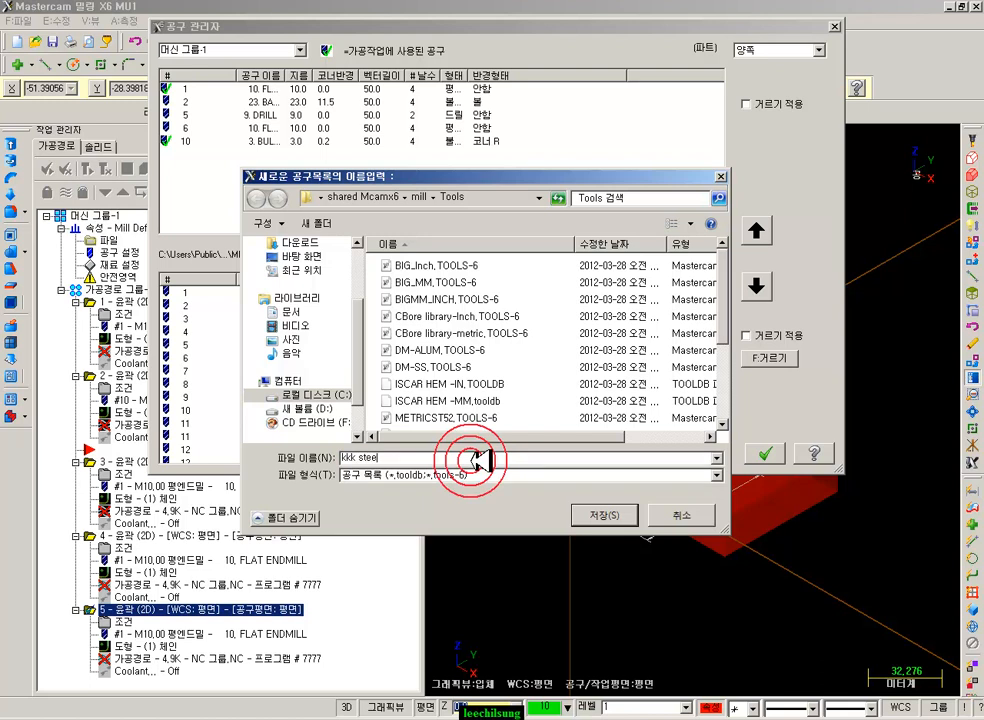
{"action": "left_click", "coordinate": [603, 515]}
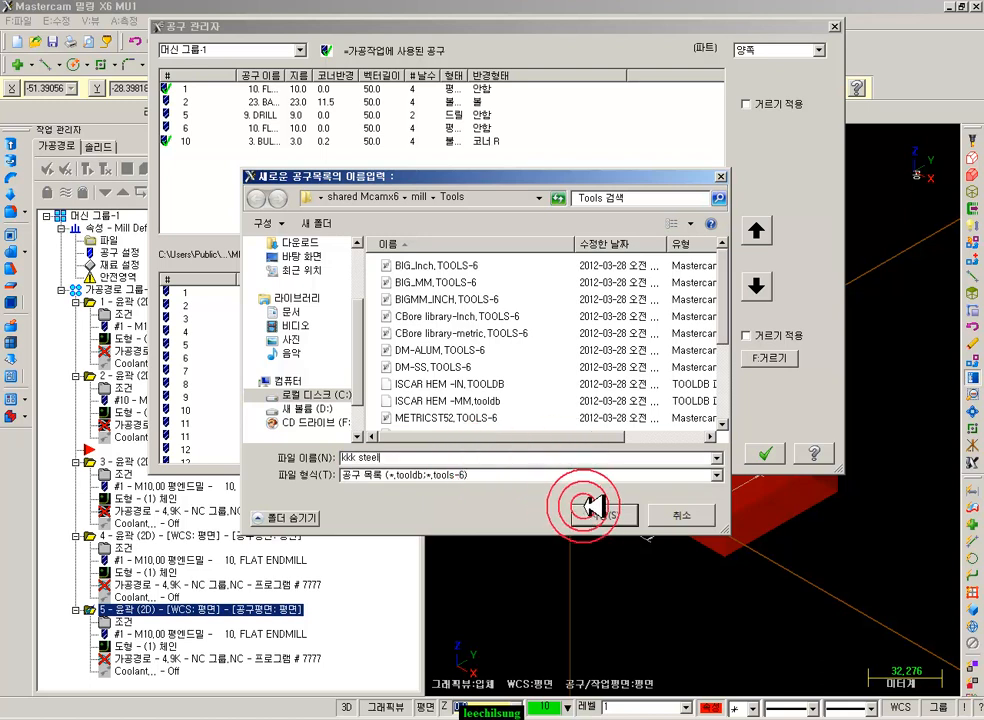
{"action": "left_click", "coordinate": [360, 378]}
{"action": "left_click", "coordinate": [255, 252]}
{"action": "left_click", "coordinate": [269, 282]}
{"action": "left_click", "coordinate": [350, 373]}
{"action": "left_click", "coordinate": [345, 362]}
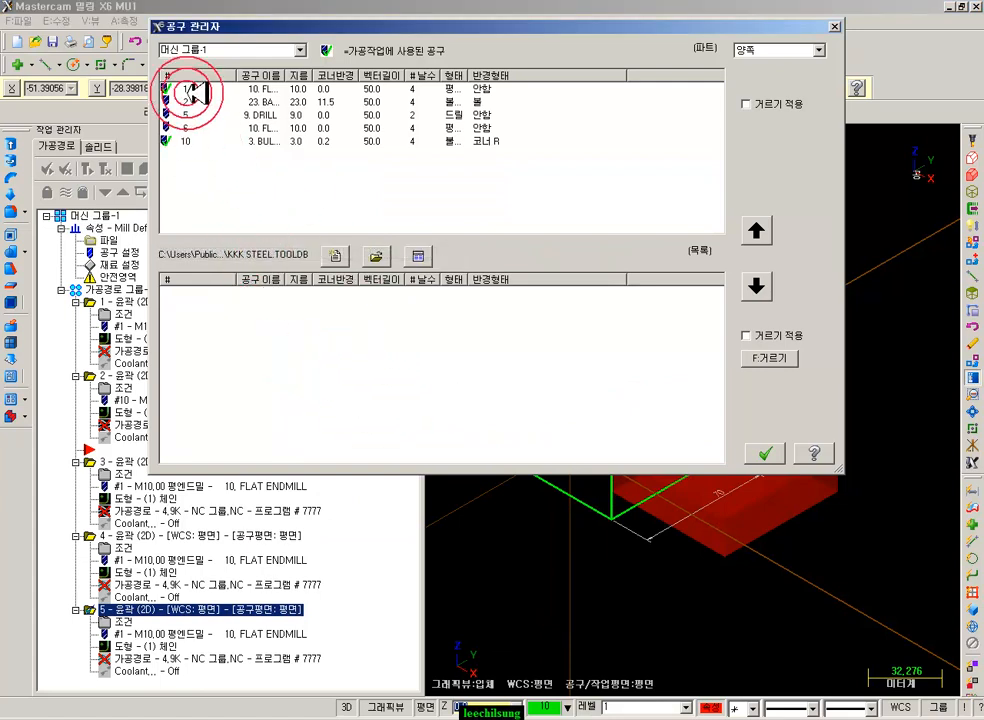
- Copy all five machine group tools, 1 through 10, into the KKK STEEL tool library
{"action": "left_click", "coordinate": [186, 89]}
{"action": "left_click", "coordinate": [195, 144], "text": "shift"}
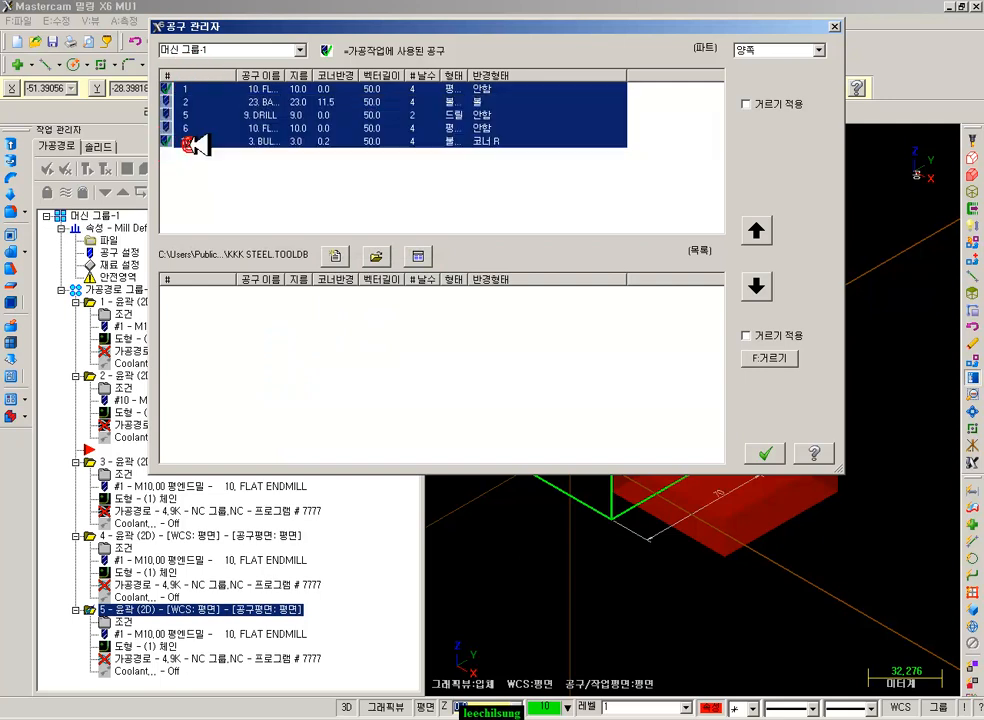
{"action": "left_click_drag", "start_coordinate": [209, 136], "coordinate": [345, 365]}
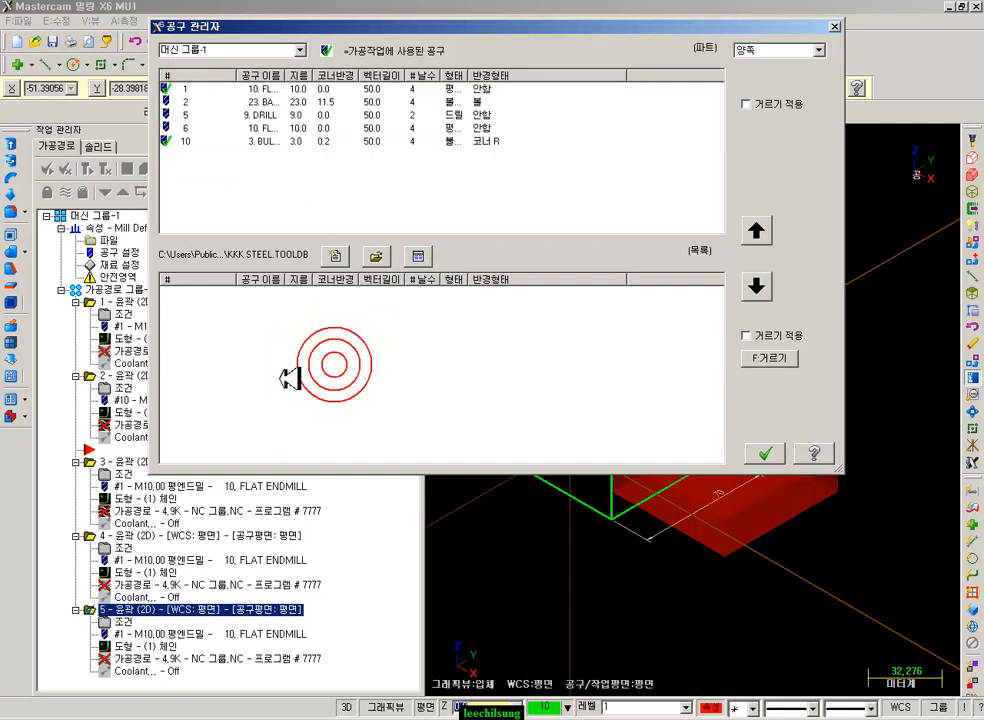
{"action": "left_click", "coordinate": [197, 89]}
{"action": "left_click", "coordinate": [186, 141], "text": "shift"}
{"action": "left_click", "coordinate": [757, 285]}
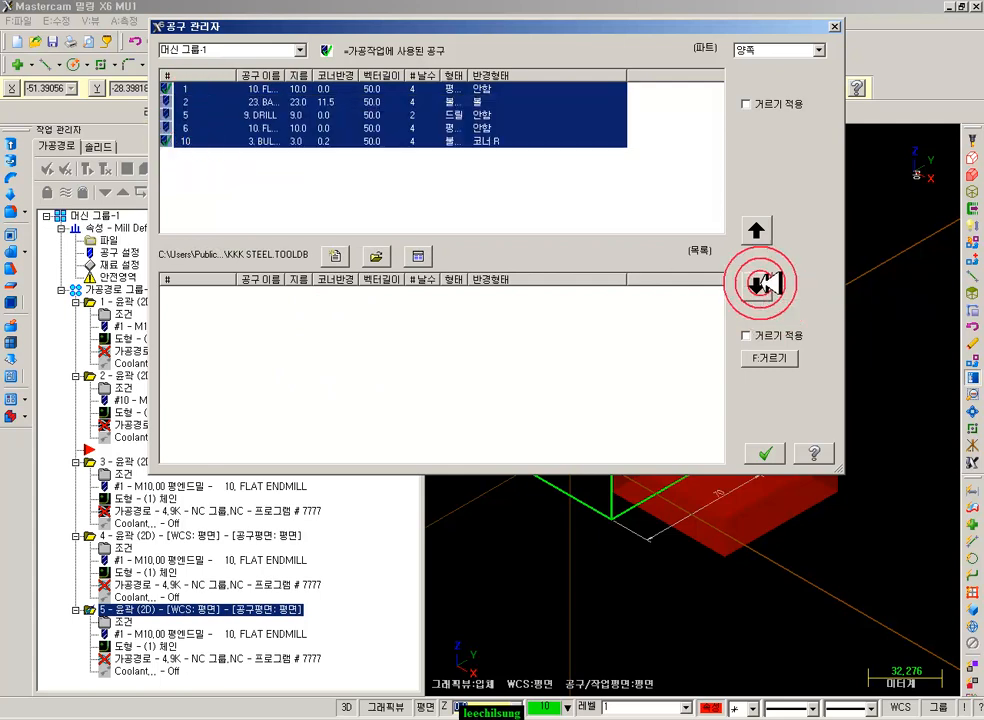
{"action": "left_click", "coordinate": [760, 281]}
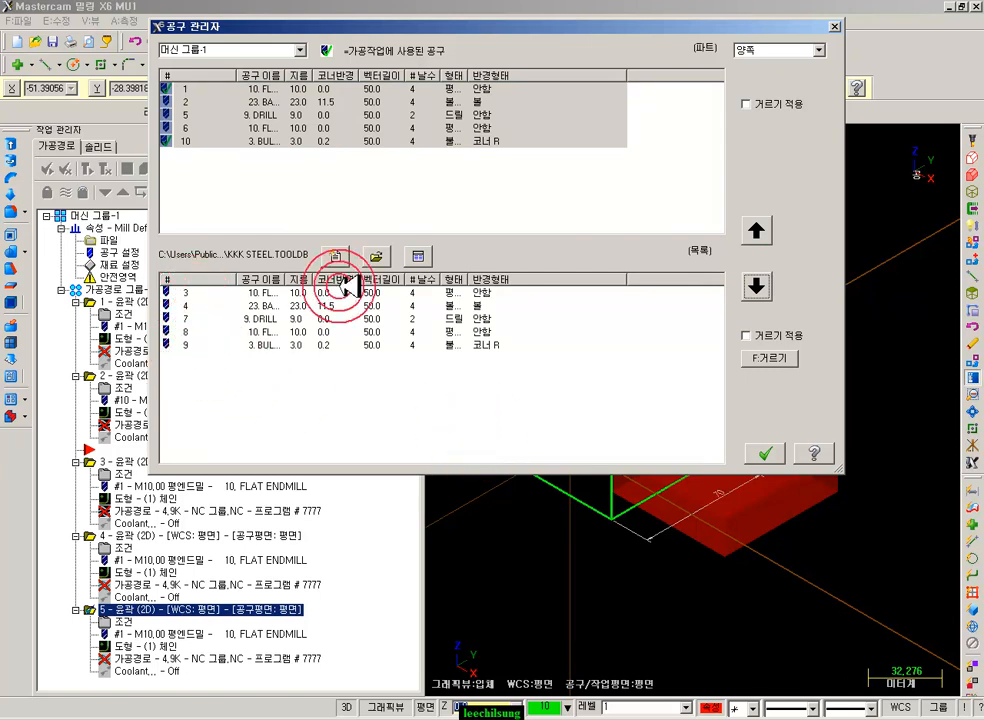
- Move the Tool Manager window aside and delete all the tools from the KKK STEEL library
{"action": "left_click_drag", "start_coordinate": [402, 18], "coordinate": [504, 88]}
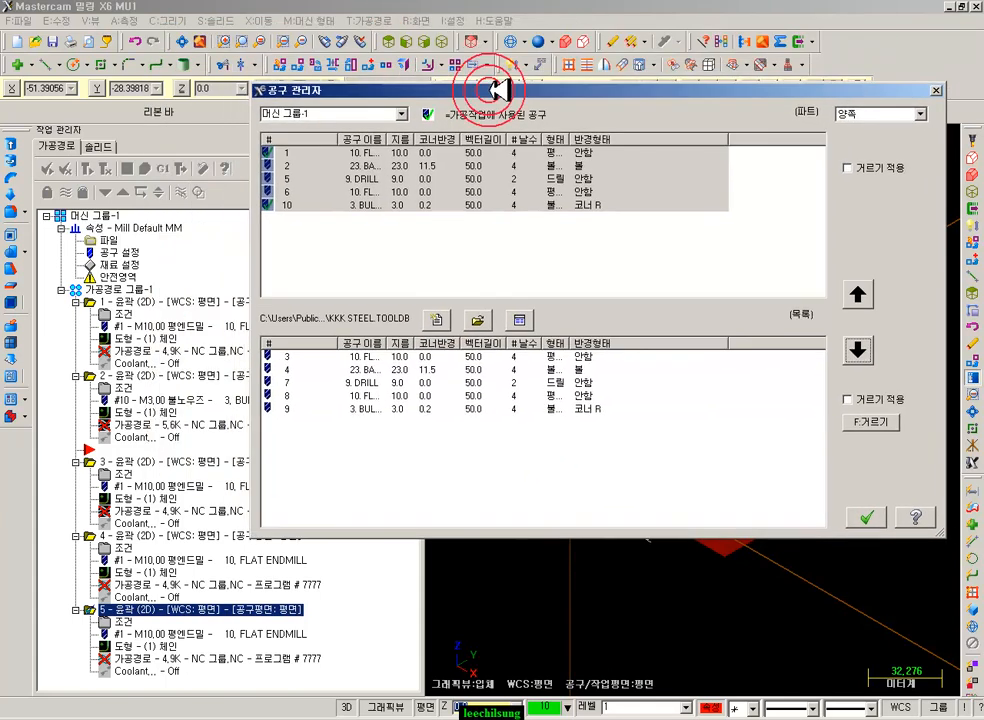
{"action": "left_click", "coordinate": [298, 357]}
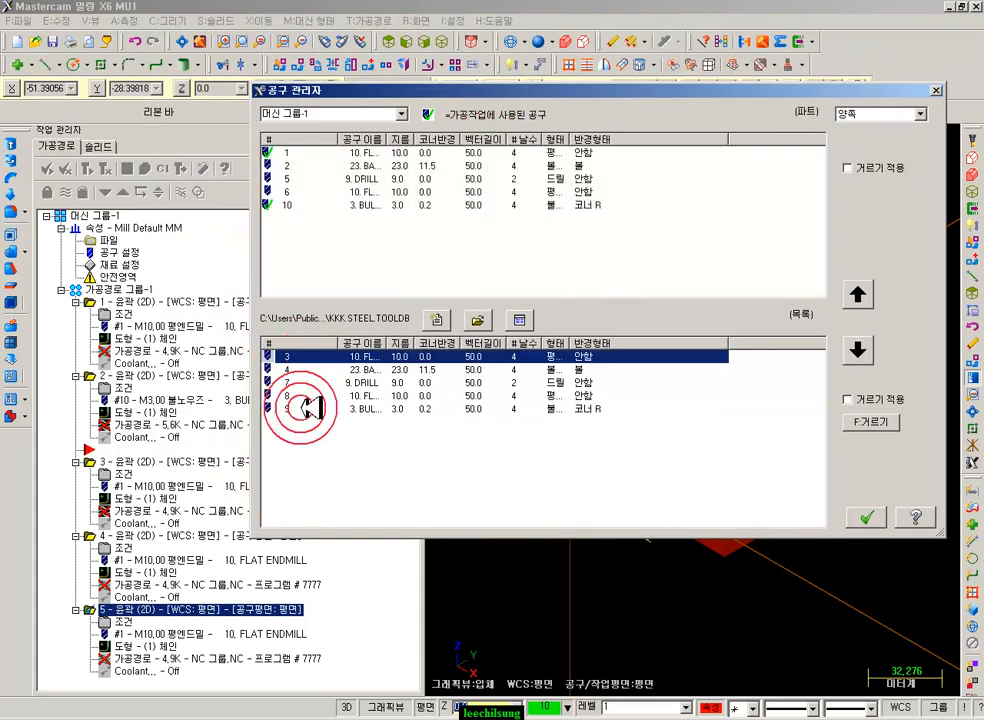
{"action": "left_click", "coordinate": [300, 408], "text": "shift"}
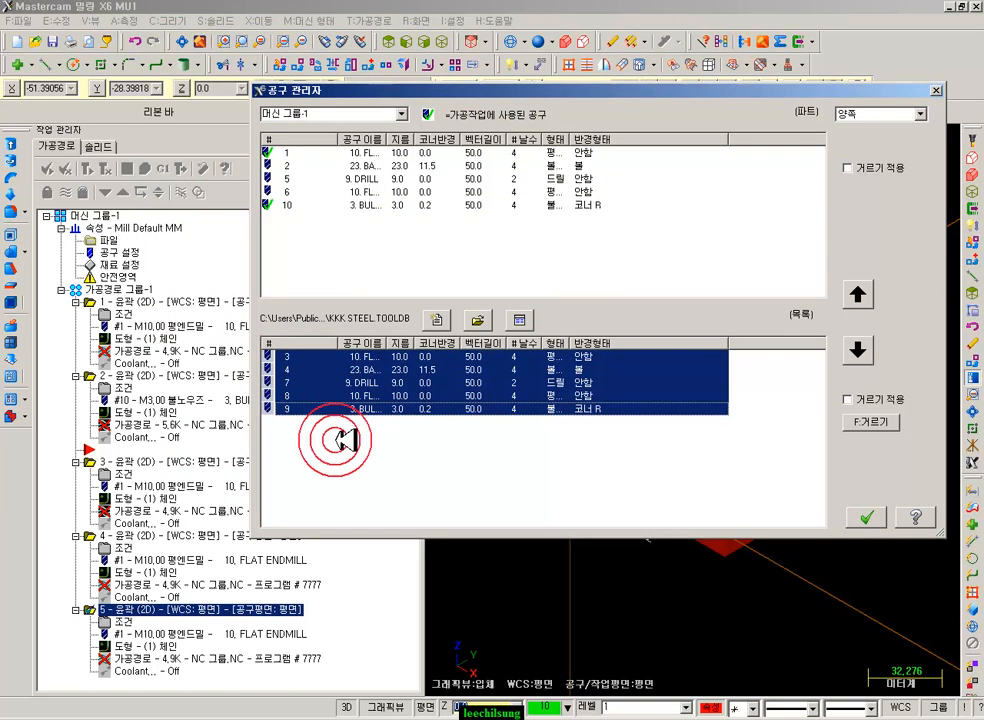
{"action": "key", "text": "Delete"}
{"action": "left_click", "coordinate": [587, 402]}
{"action": "left_click", "coordinate": [352, 183]}
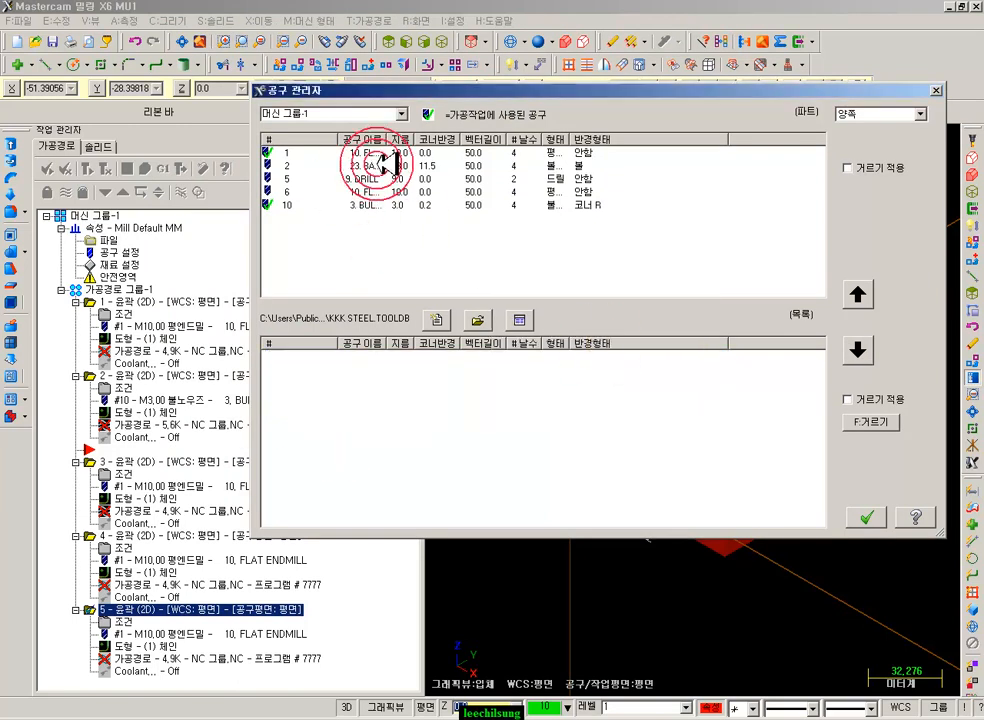
- Close the Tool Manager and turn off sequential tool number assignment in the machine group's tool settings
{"action": "left_click", "coordinate": [862, 516]}
{"action": "left_click", "coordinate": [614, 349]}
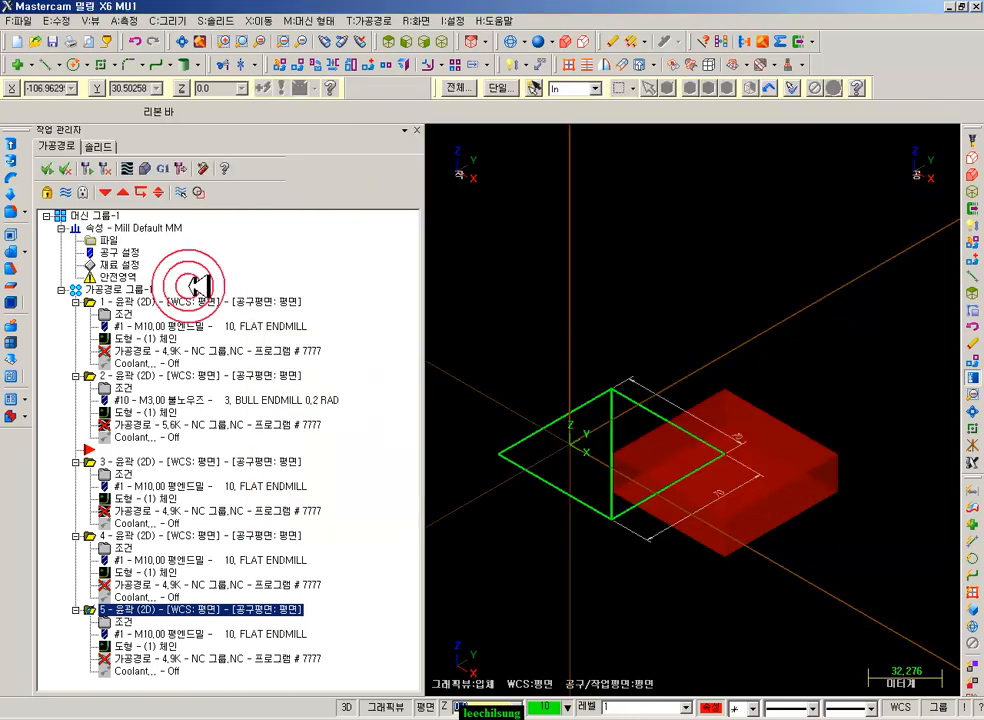
{"action": "left_click", "coordinate": [94, 241]}
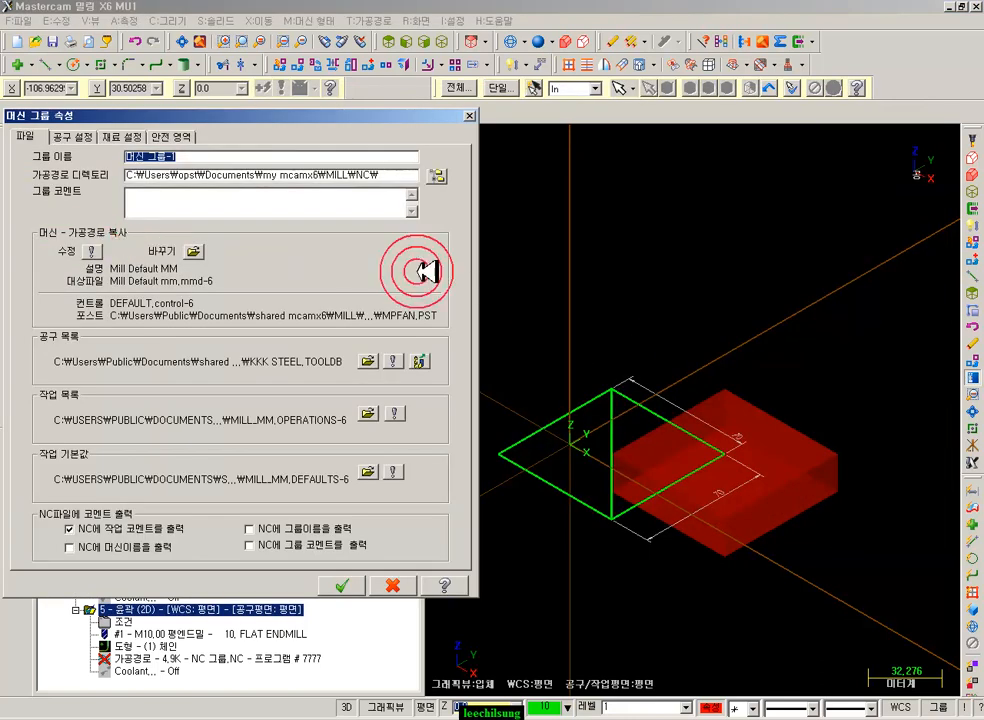
{"action": "left_click", "coordinate": [97, 140]}
{"action": "left_click", "coordinate": [262, 217]}
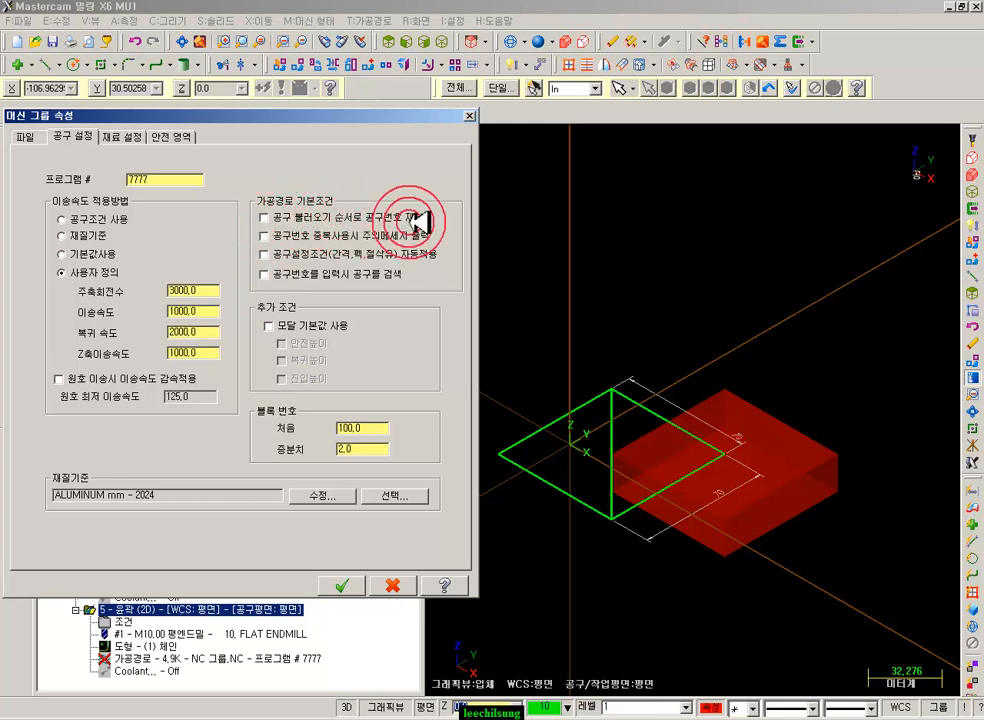
{"action": "left_click", "coordinate": [341, 585]}
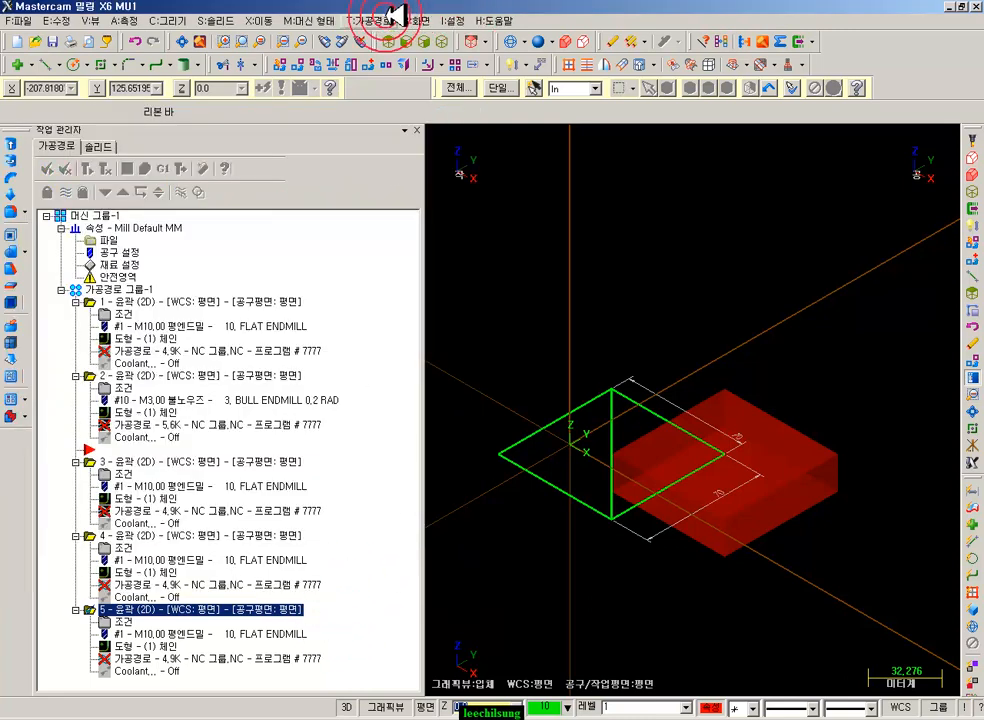
- Reopen the Tool Manager, copy machine group tools 1, 2, 5, 6 and 10 into the KKK STEEL library and compare both lists
{"action": "left_click", "coordinate": [392, 18]}
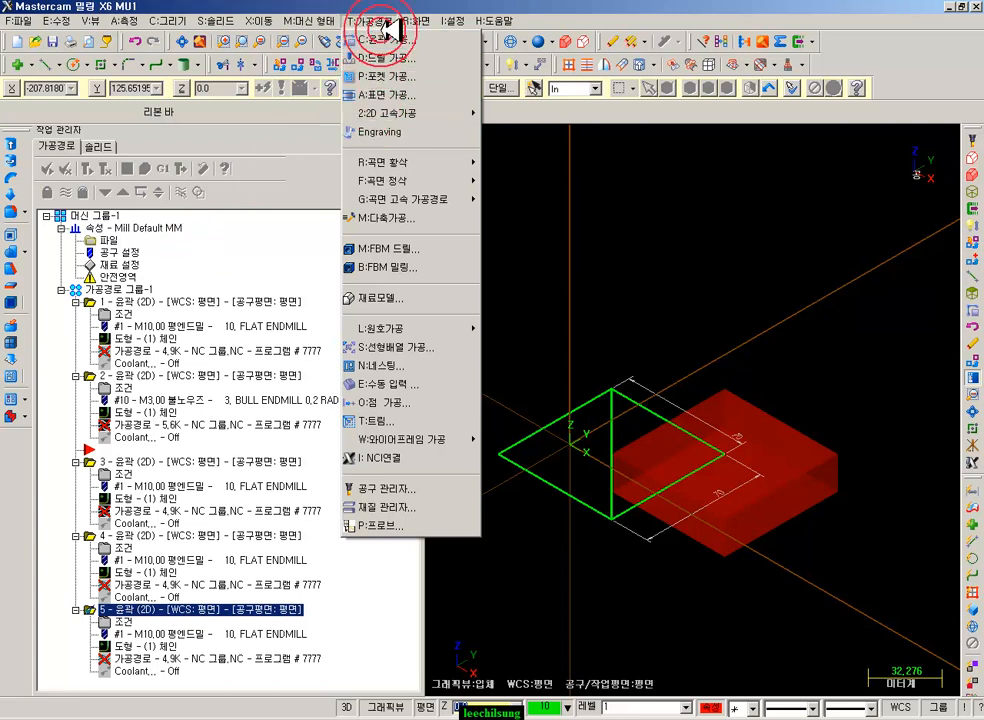
{"action": "left_click", "coordinate": [421, 488]}
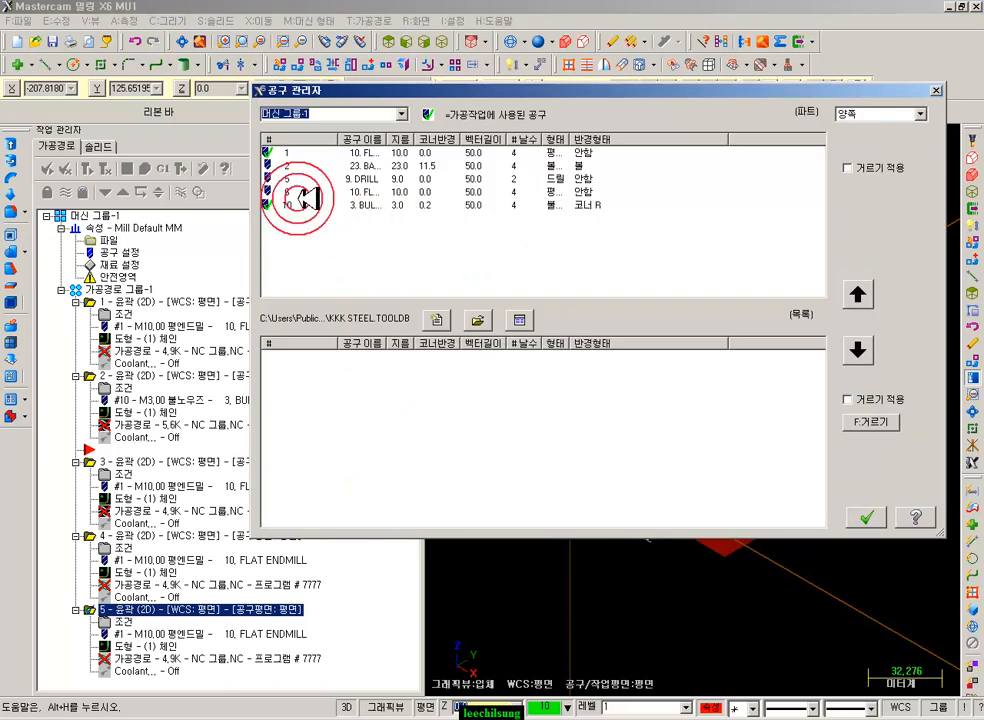
{"action": "left_click", "coordinate": [297, 155]}
{"action": "left_click", "coordinate": [298, 204], "text": "shift"}
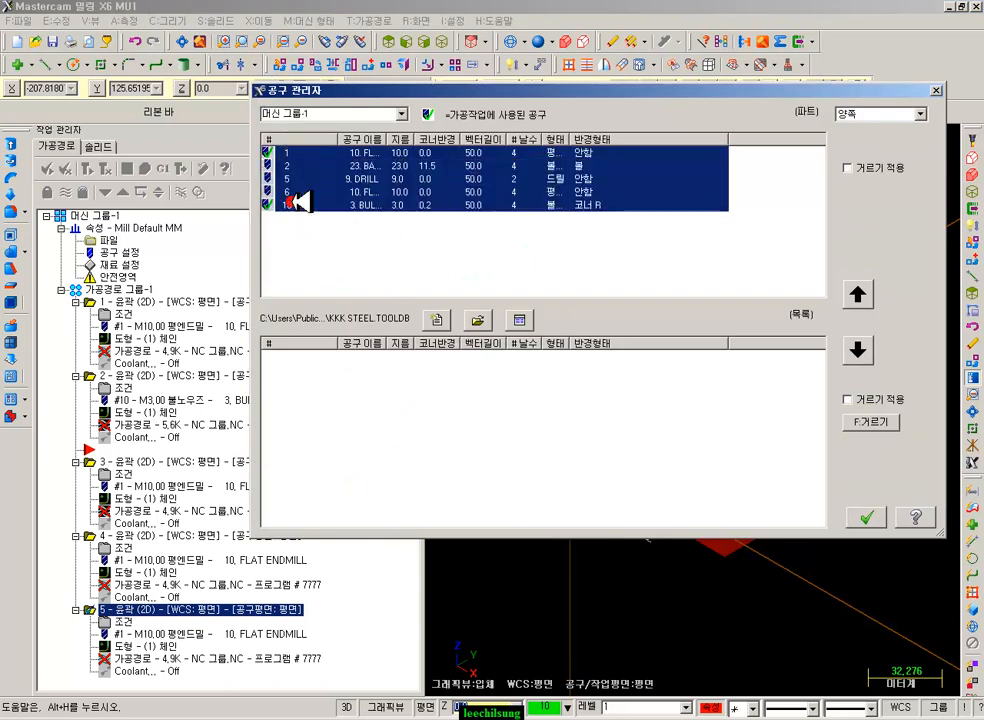
{"action": "left_click", "coordinate": [857, 349]}
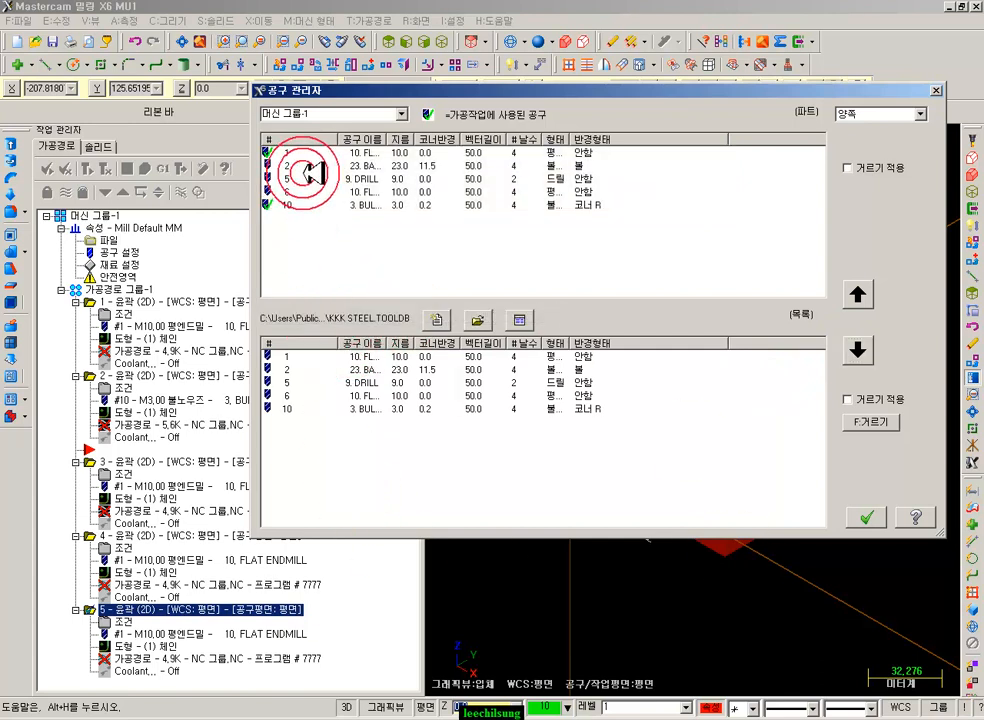
{"action": "left_click", "coordinate": [358, 155]}
{"action": "left_click", "coordinate": [336, 362]}
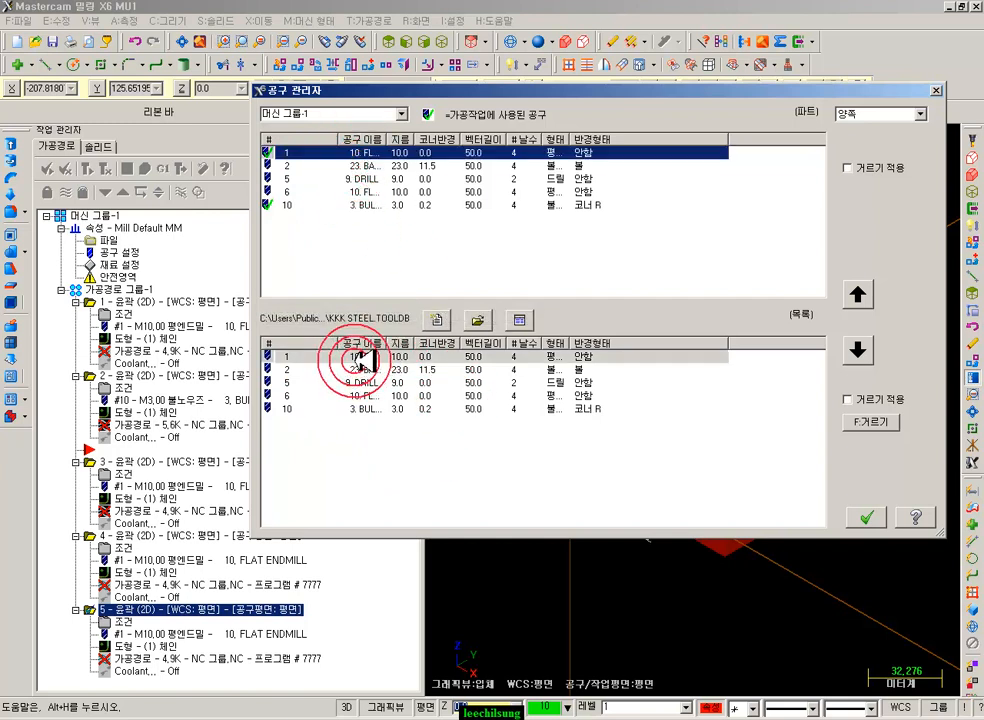
- Accept the tool manager settings and save the changes made to the KKK STEEL tool library
{"action": "left_click", "coordinate": [372, 444]}
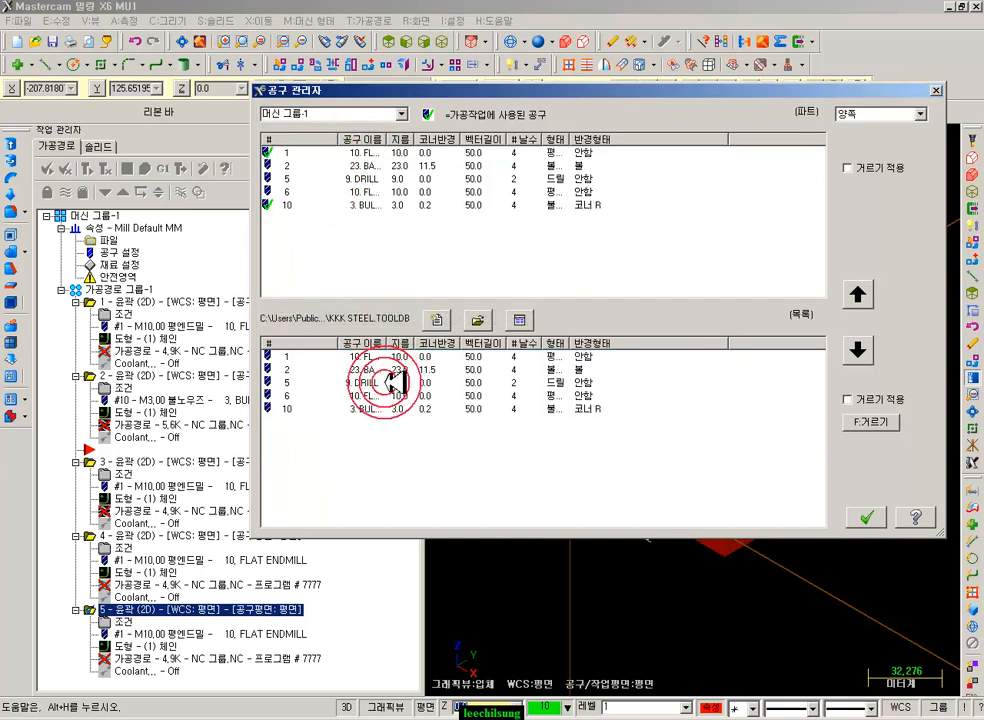
{"action": "left_click", "coordinate": [868, 518]}
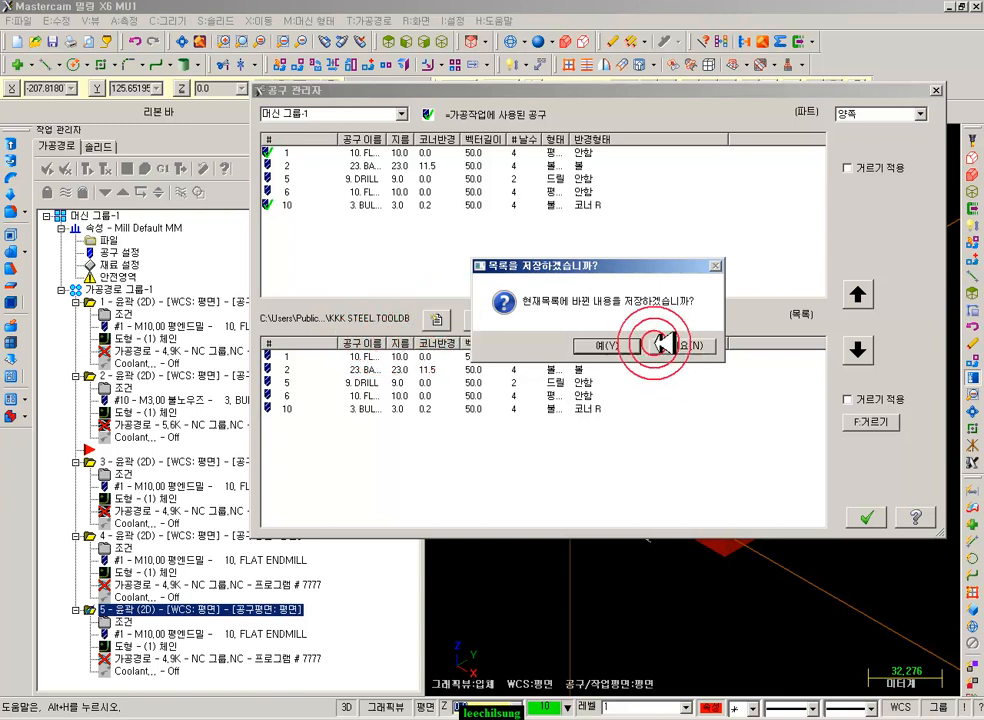
{"action": "left_click", "coordinate": [618, 346]}
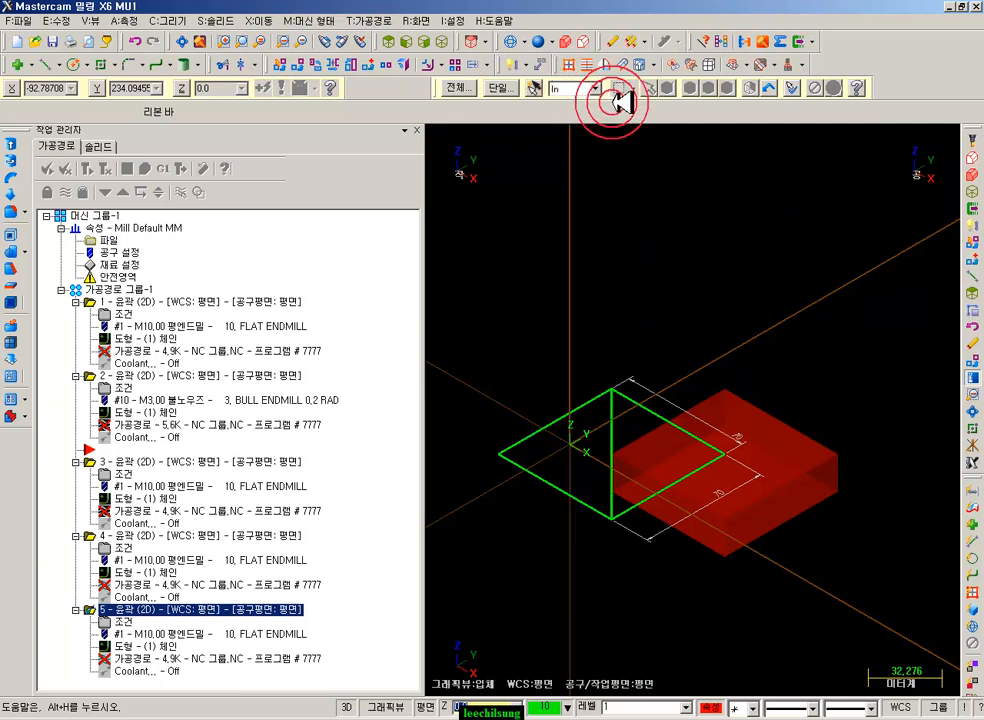
- Close the current Mastercam session, minimise the PDF manual and relaunch Mastercam X6 from the desktop
{"action": "left_click", "coordinate": [975, 6]}
{"action": "left_click", "coordinate": [497, 393]}
{"action": "left_click", "coordinate": [578, 391]}
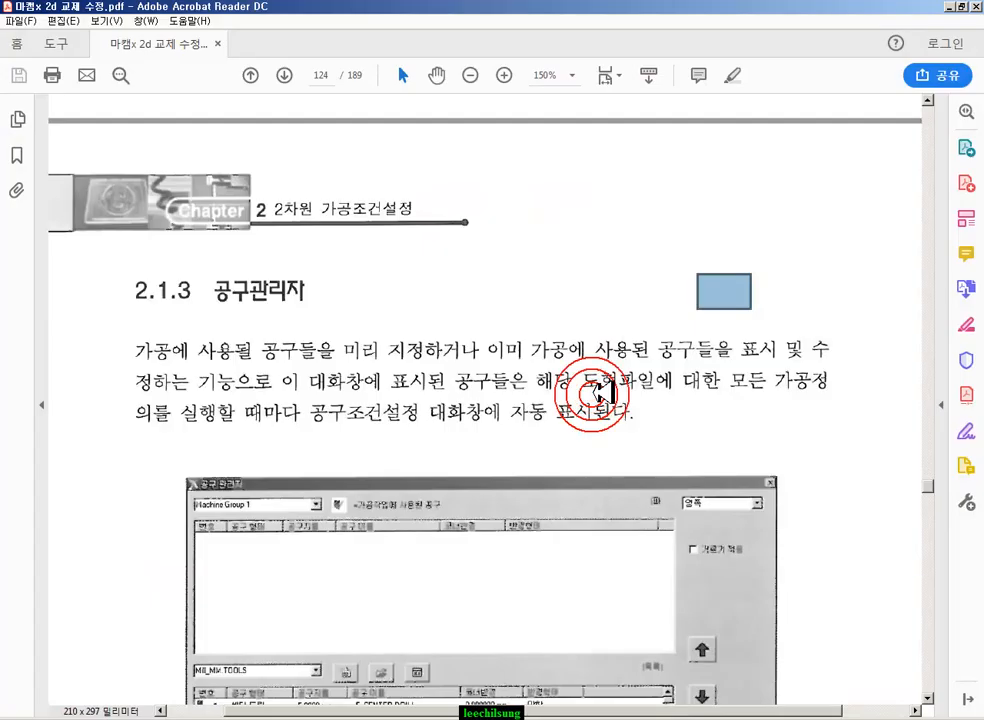
{"action": "left_click", "coordinate": [941, 8]}
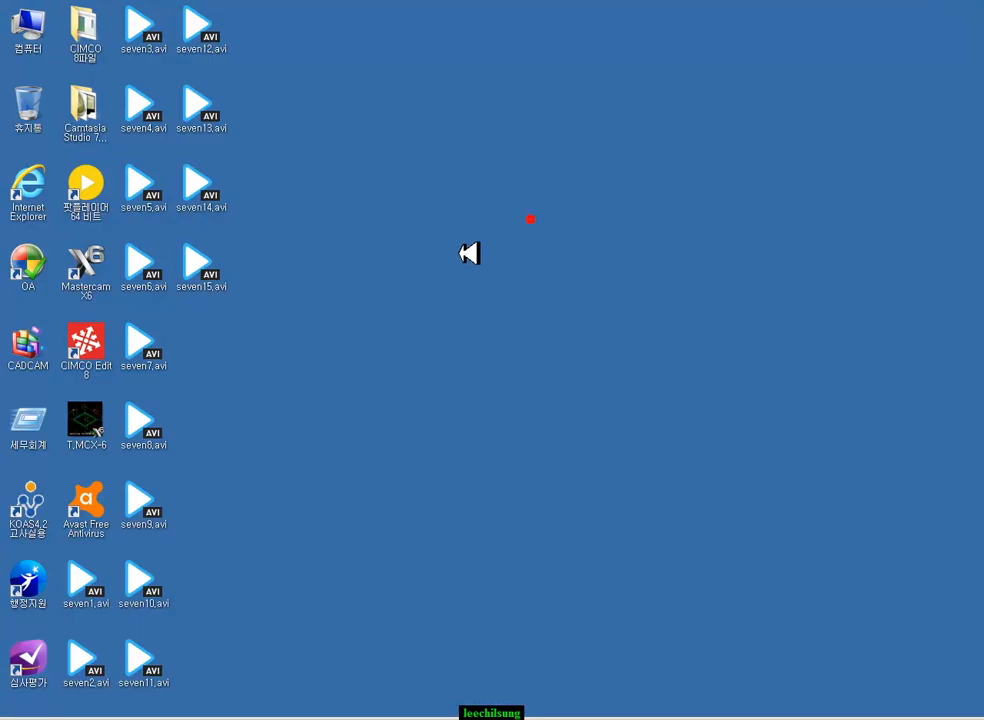
{"action": "double_click", "coordinate": [98, 260]}
{"action": "left_click", "coordinate": [616, 394]}
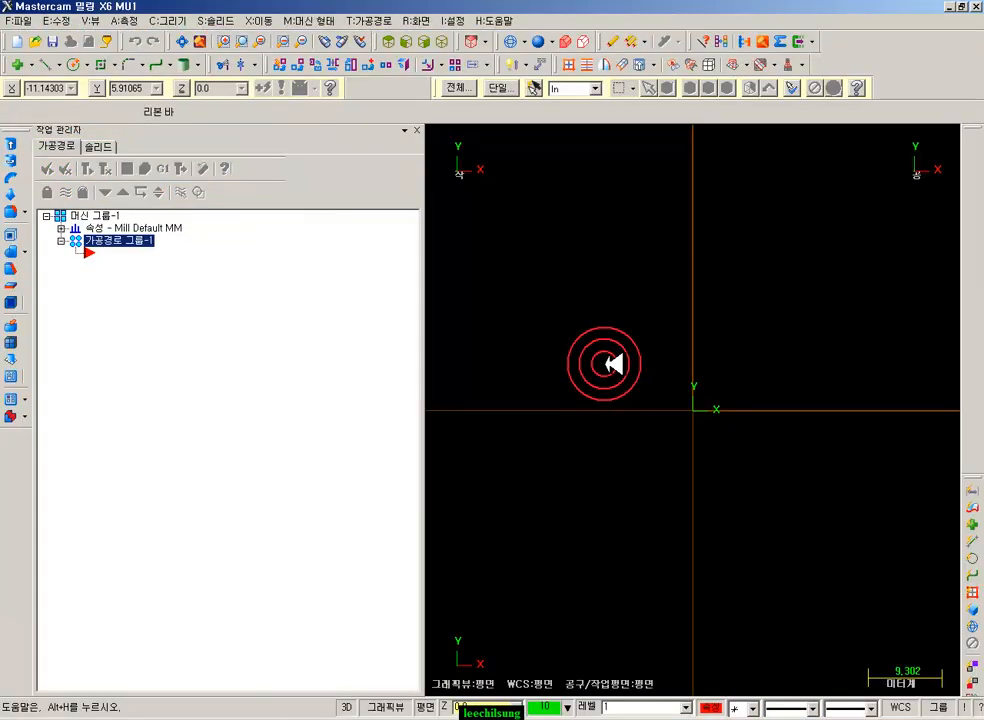
- Draw a circle freehand beside the origin and chain it for a new 2D contour toolpath
{"action": "left_click", "coordinate": [73, 64]}
{"action": "left_click", "coordinate": [385, 20]}
{"action": "left_click", "coordinate": [395, 37]}
{"action": "left_click", "coordinate": [706, 453]}
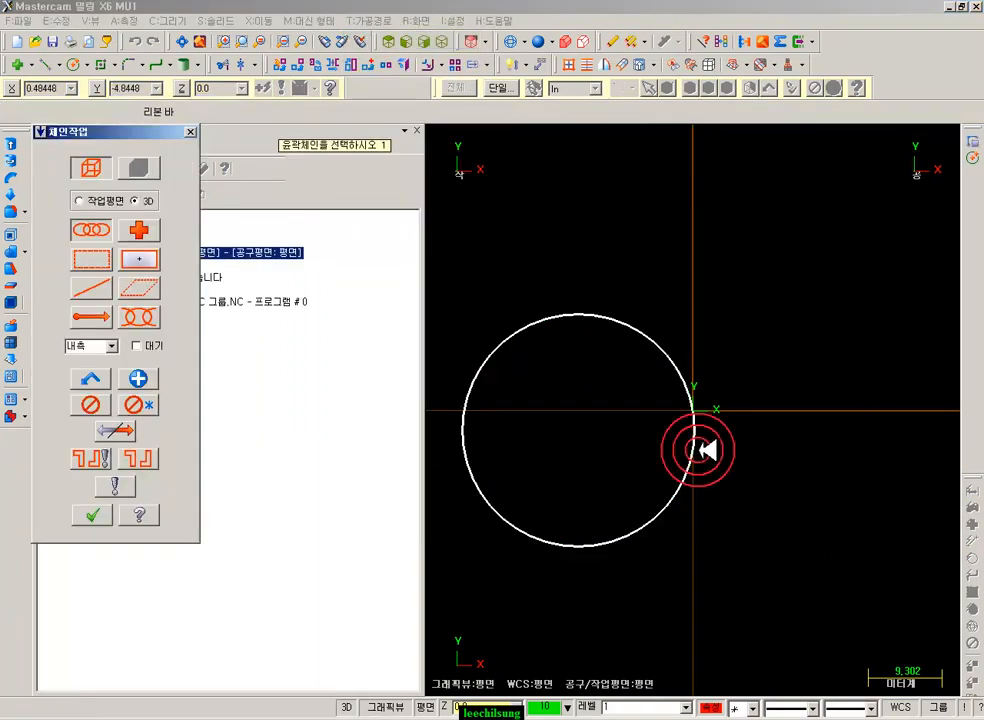
{"action": "left_click", "coordinate": [91, 514]}
{"action": "left_click", "coordinate": [383, 80]}
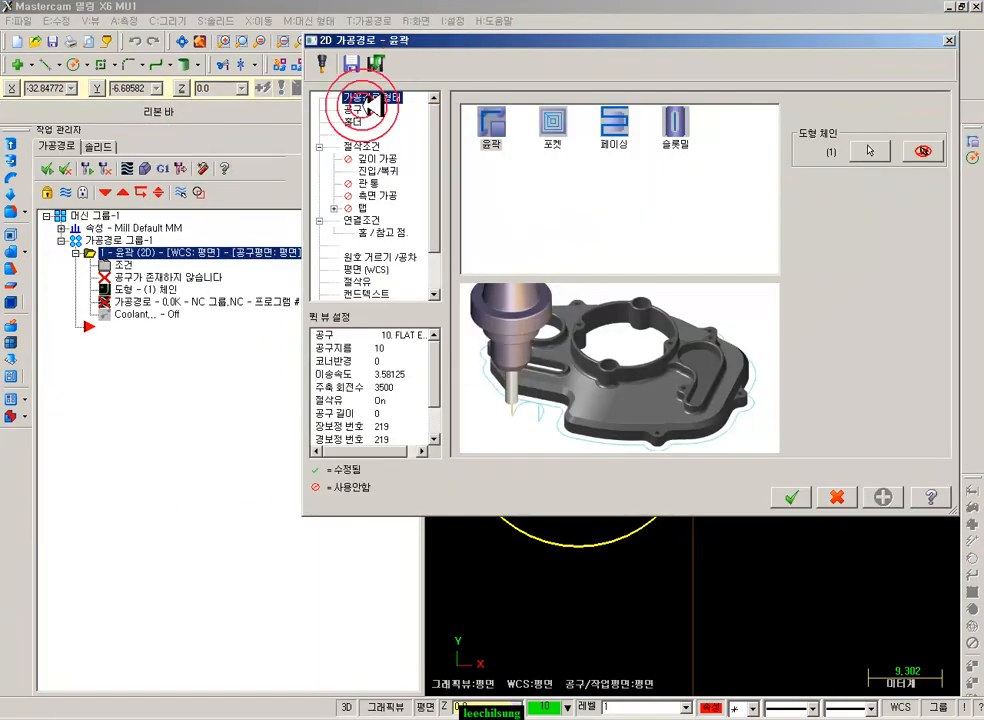
- Load the KKK STEEL.TOOLDB library for choosing the contour toolpath's tool
{"action": "left_click", "coordinate": [356, 110]}
{"action": "left_click", "coordinate": [513, 352]}
{"action": "left_click", "coordinate": [525, 188]}
{"action": "left_click", "coordinate": [517, 340]}
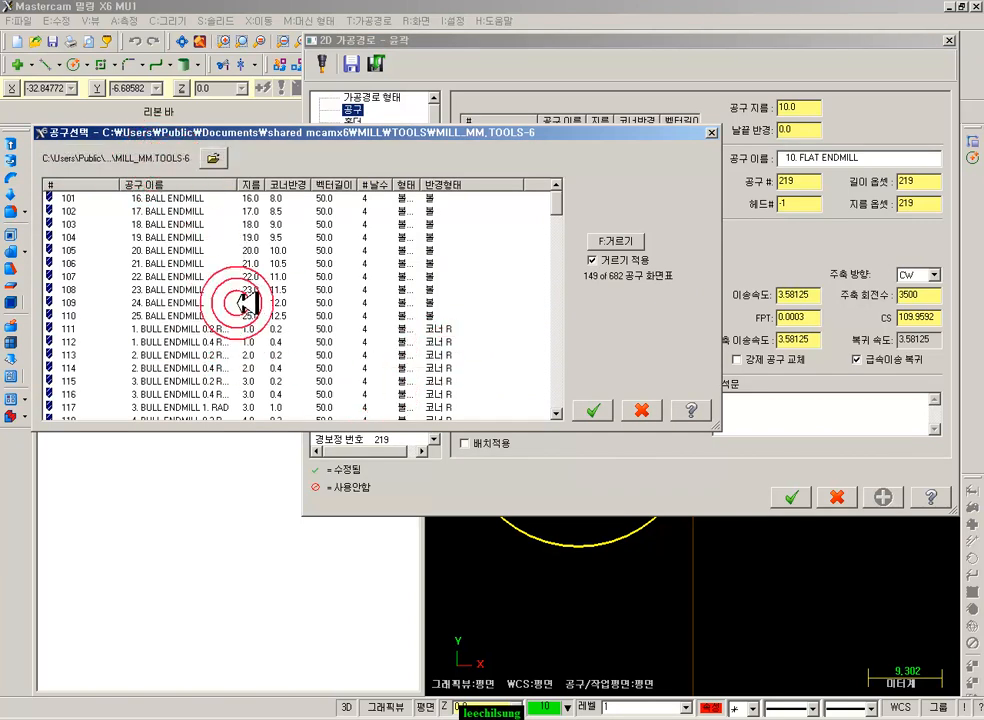
{"action": "left_click", "coordinate": [213, 158]}
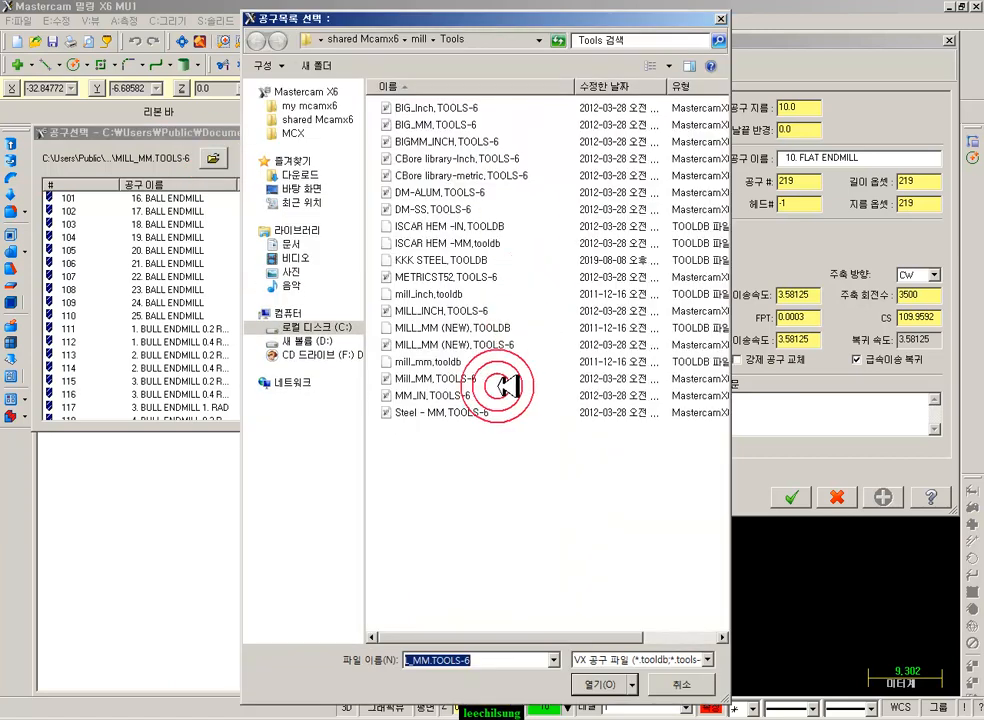
{"action": "left_click", "coordinate": [398, 259]}
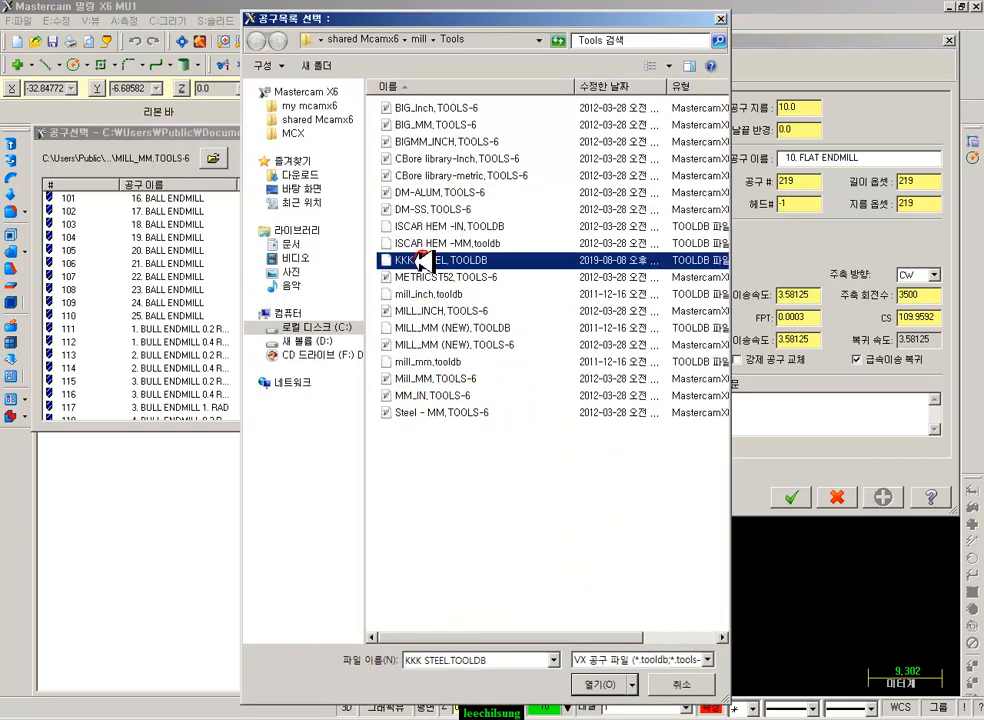
{"action": "left_click", "coordinate": [598, 684]}
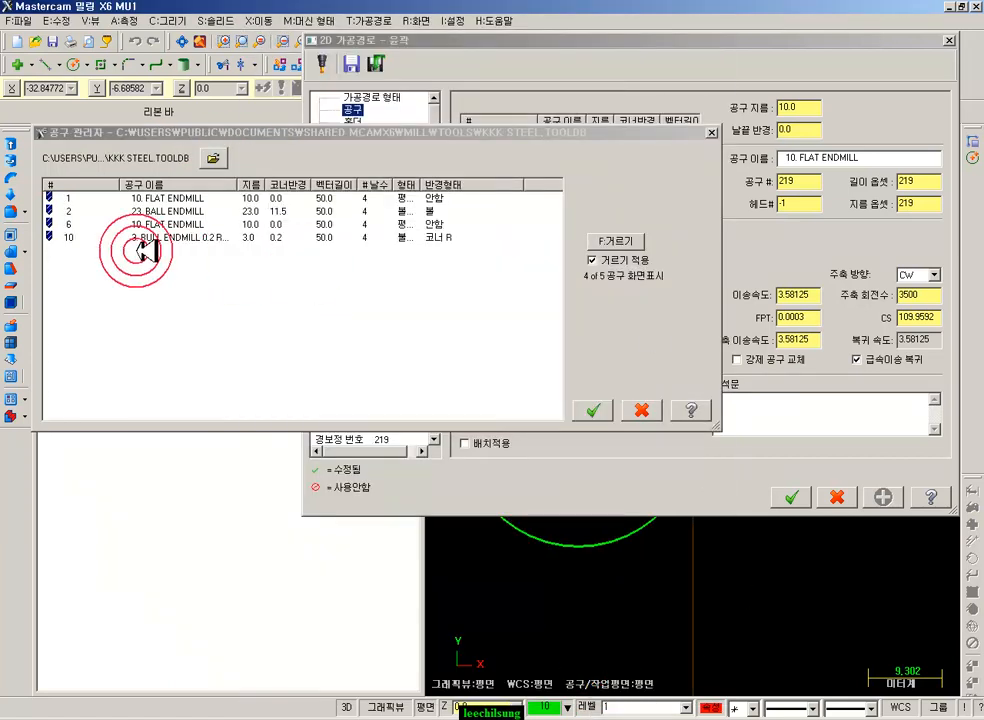
- List the library without its filter, pick 10 mm flat endmill number 1, and cancel the contour toolpath settings
{"action": "left_click", "coordinate": [591, 259]}
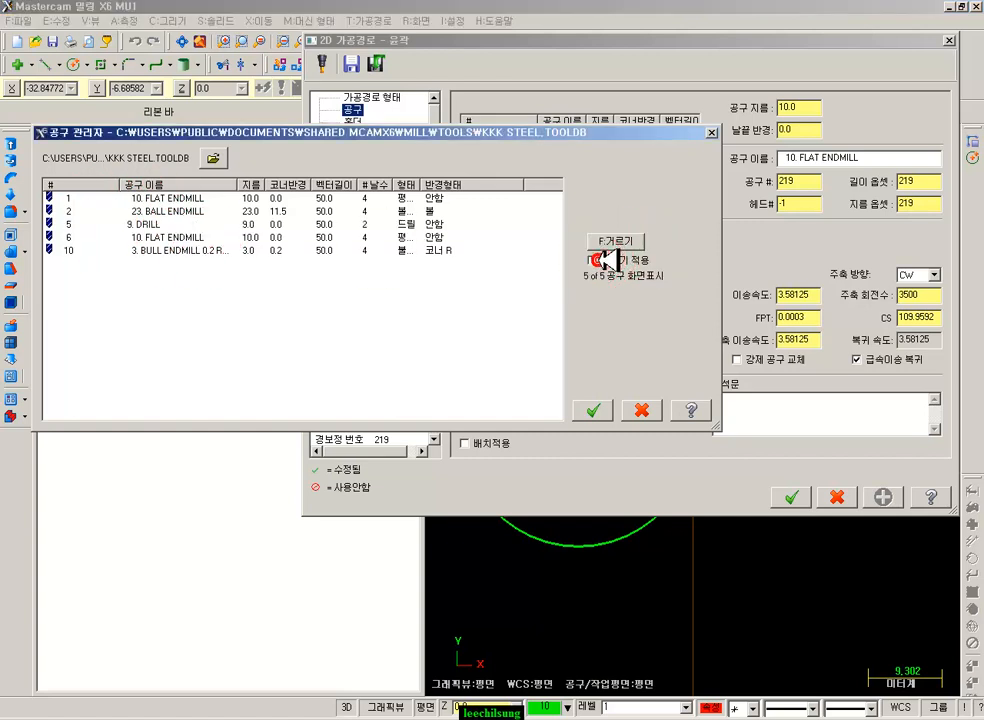
{"action": "double_click", "coordinate": [155, 197]}
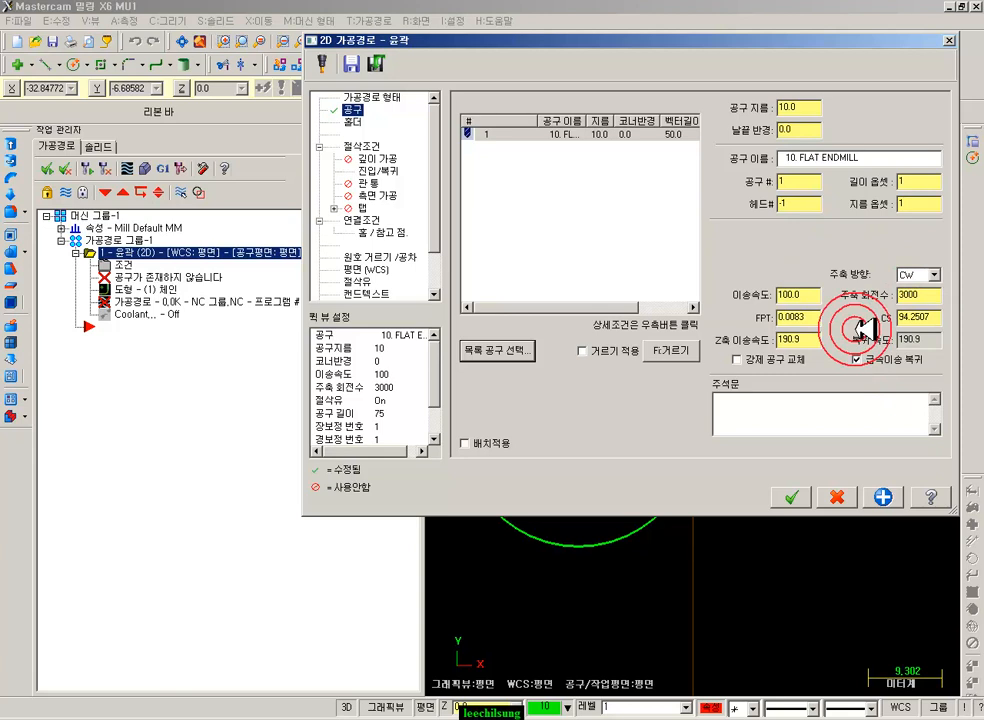
{"action": "left_click", "coordinate": [836, 497]}
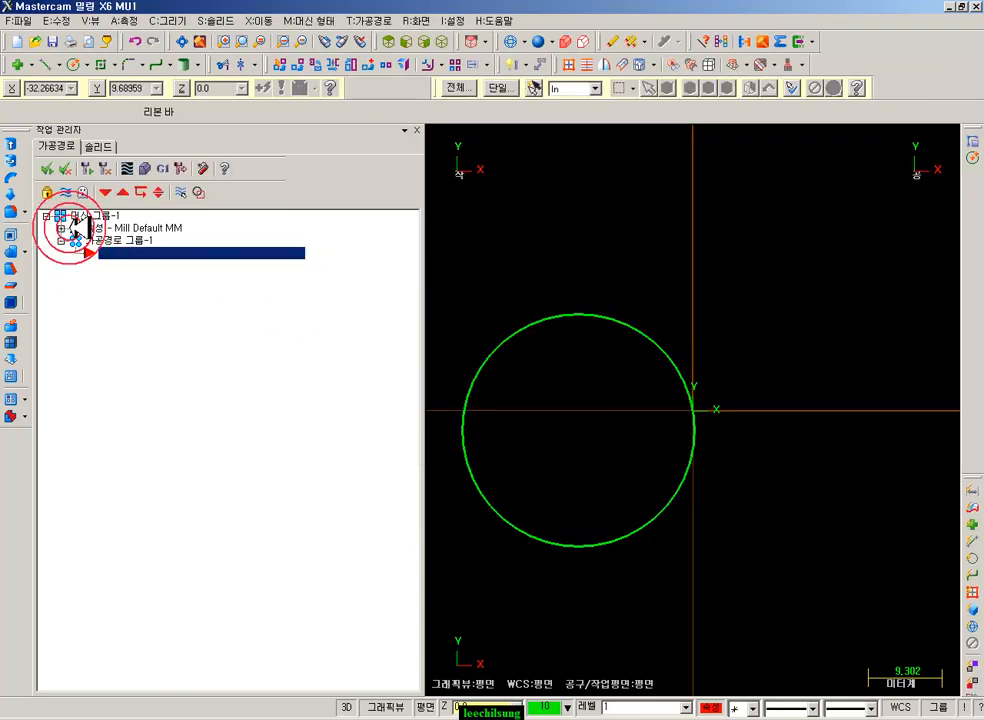
- Review the machine group's tool settings and the manual's section on the tool filter, leaving the group properties unchanged
{"action": "left_click", "coordinate": [83, 230]}
{"action": "left_click", "coordinate": [100, 241]}
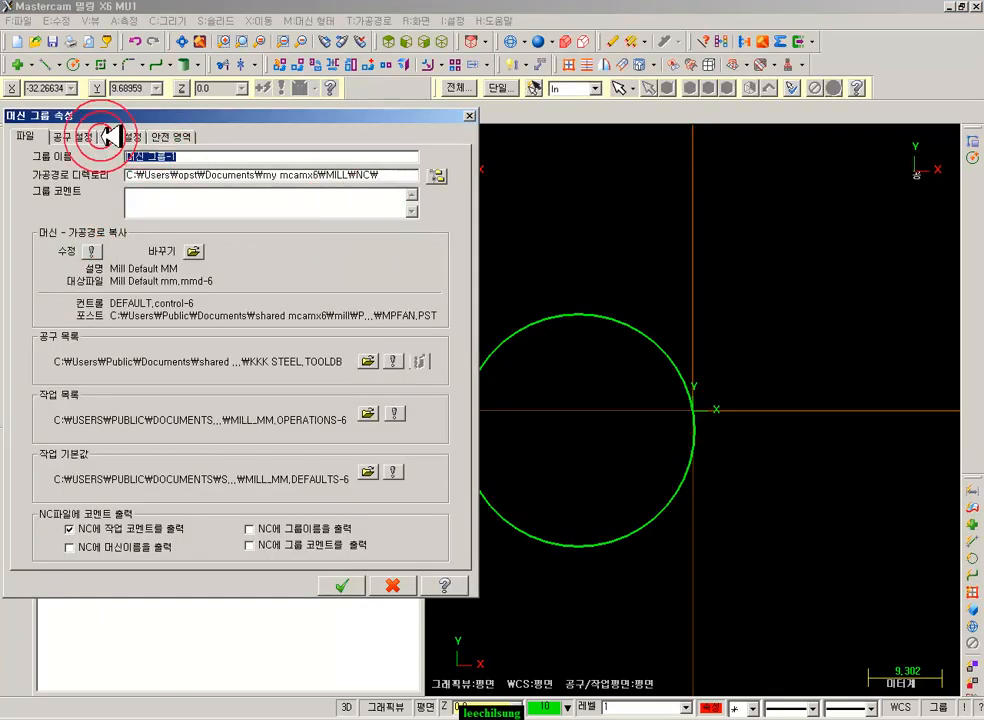
{"action": "left_click", "coordinate": [86, 137]}
{"action": "left_click", "coordinate": [291, 217]}
{"action": "left_click", "coordinate": [294, 216]}
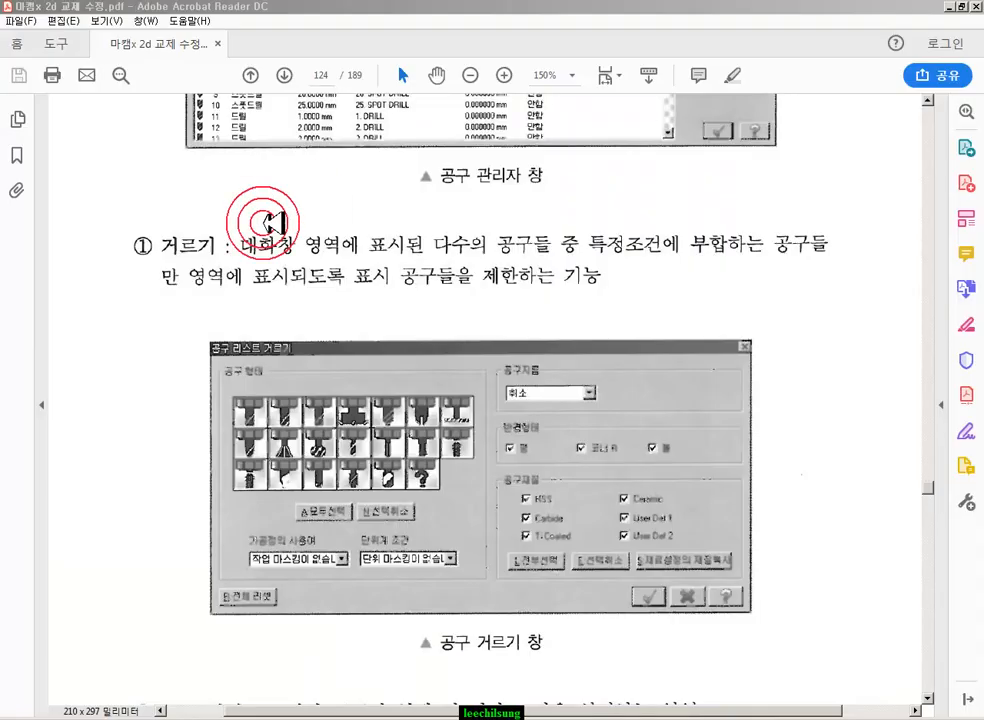
{"action": "left_click_drag", "start_coordinate": [130, 228], "coordinate": [697, 318]}
{"action": "left_click", "coordinate": [296, 275]}
{"action": "left_click", "coordinate": [318, 688]}
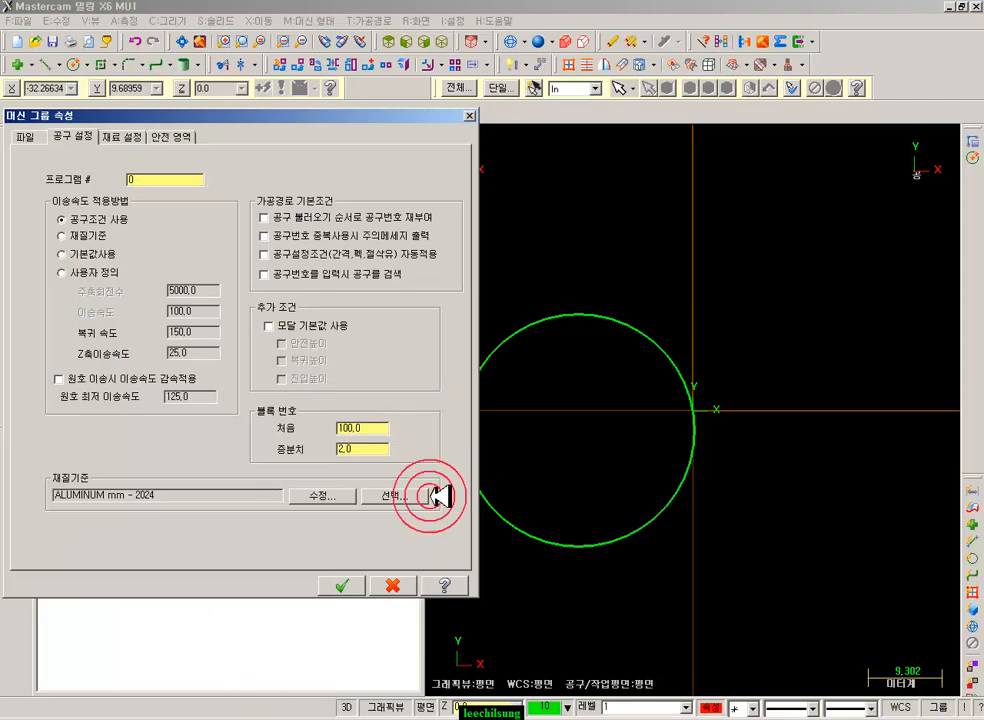
{"action": "left_click", "coordinate": [392, 585]}
- Start another 2D contour toolpath and chain the circle as its geometry
{"action": "left_click", "coordinate": [375, 20]}
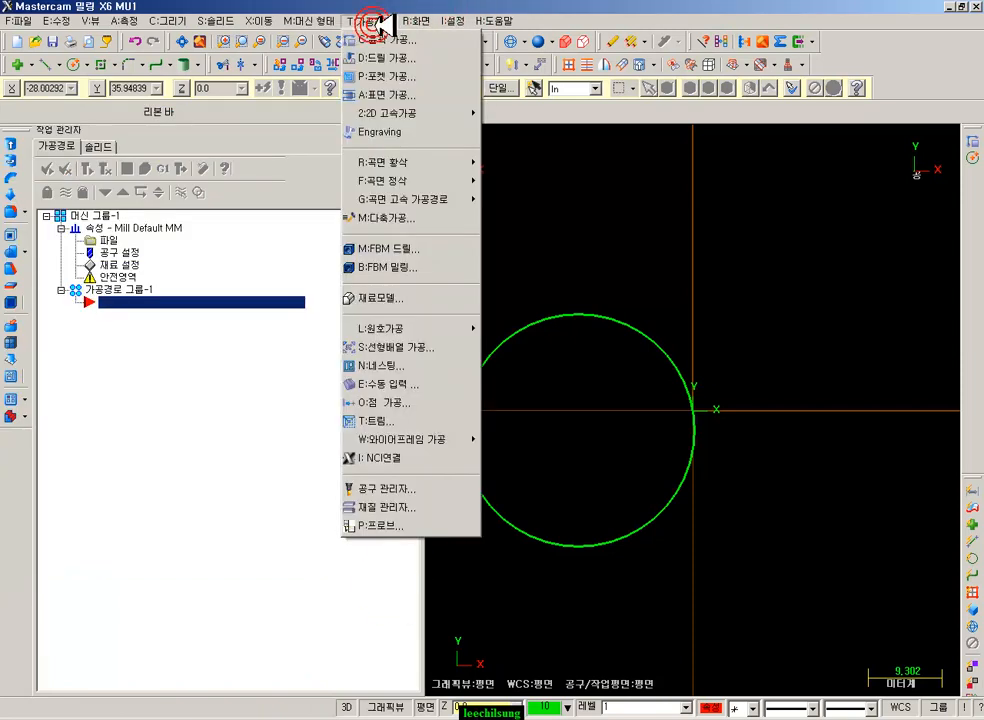
{"action": "left_click", "coordinate": [630, 226]}
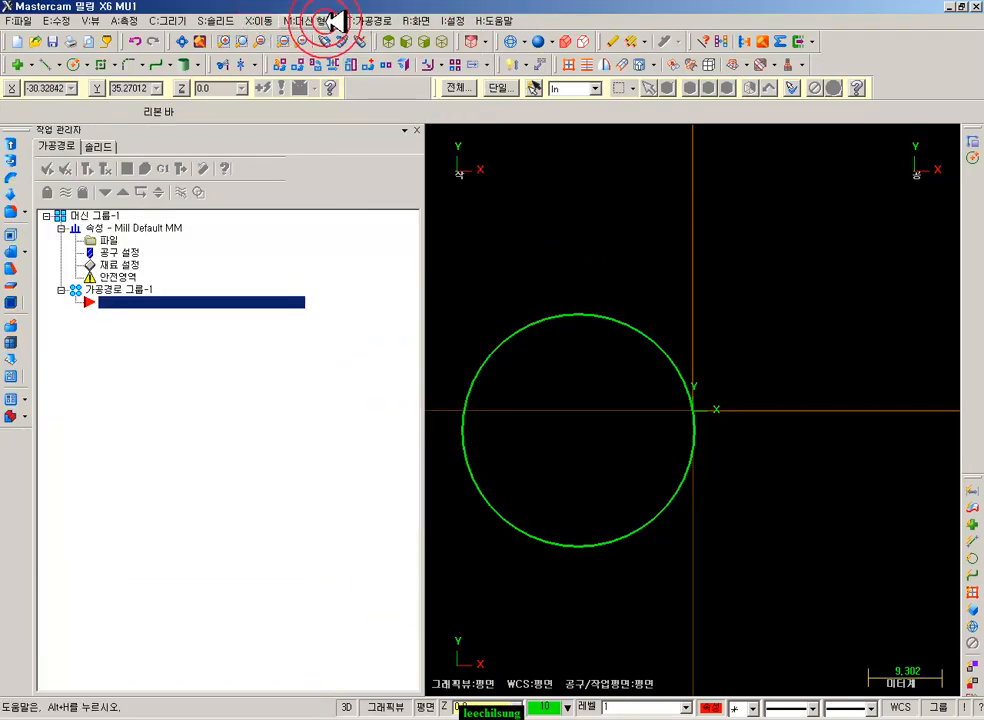
{"action": "left_click", "coordinate": [366, 20]}
{"action": "left_click", "coordinate": [397, 37]}
{"action": "left_click", "coordinate": [694, 432]}
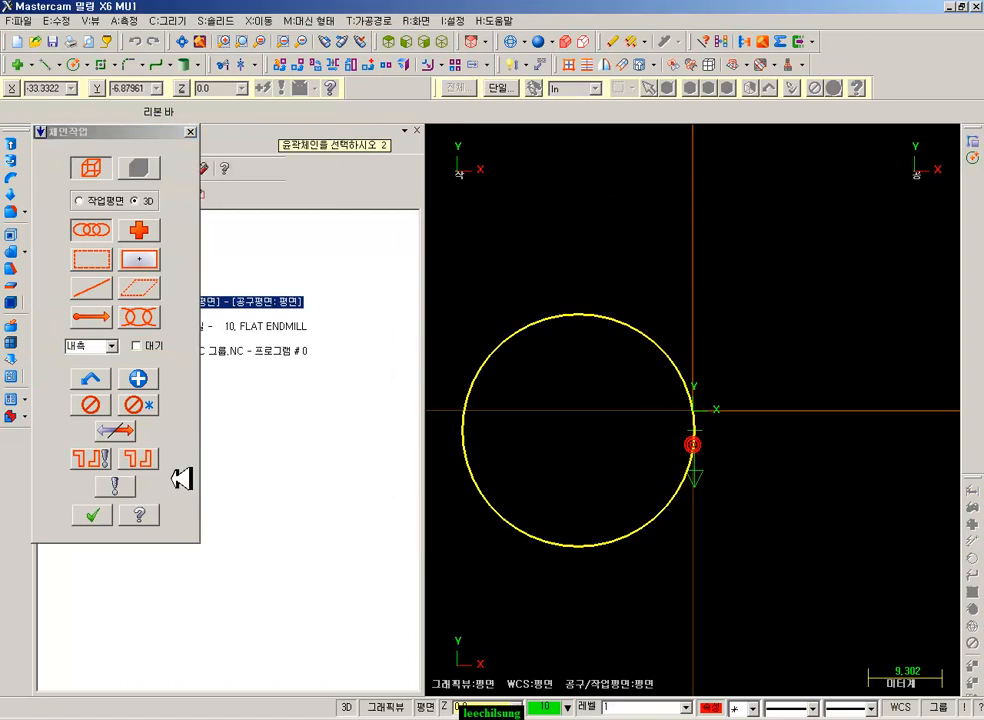
{"action": "left_click", "coordinate": [92, 514]}
- Load the mill_mm.tooldb library for choosing the new contour toolpath's tool
{"action": "left_click", "coordinate": [352, 104]}
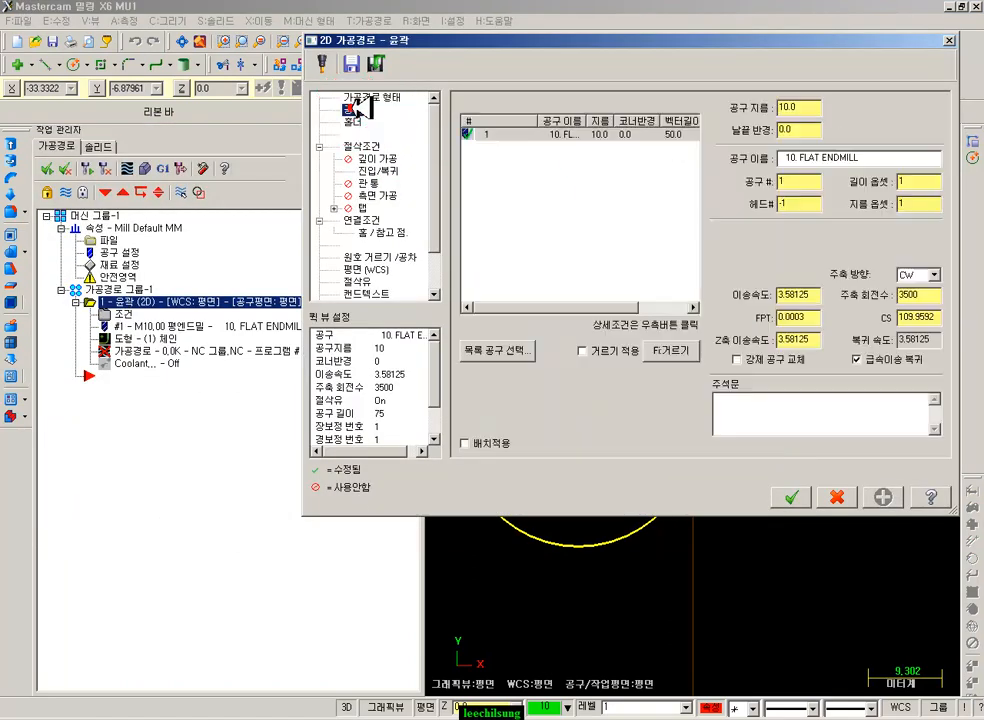
{"action": "left_click", "coordinate": [515, 361]}
{"action": "left_click", "coordinate": [325, 275]}
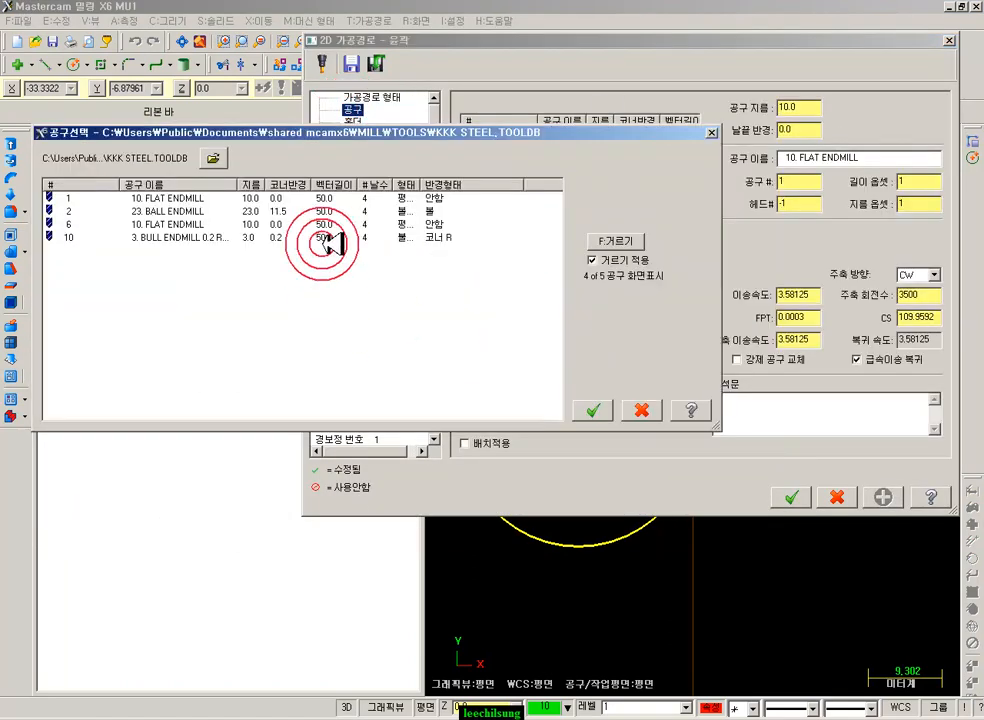
{"action": "left_click", "coordinate": [213, 159]}
{"action": "left_click", "coordinate": [450, 422]}
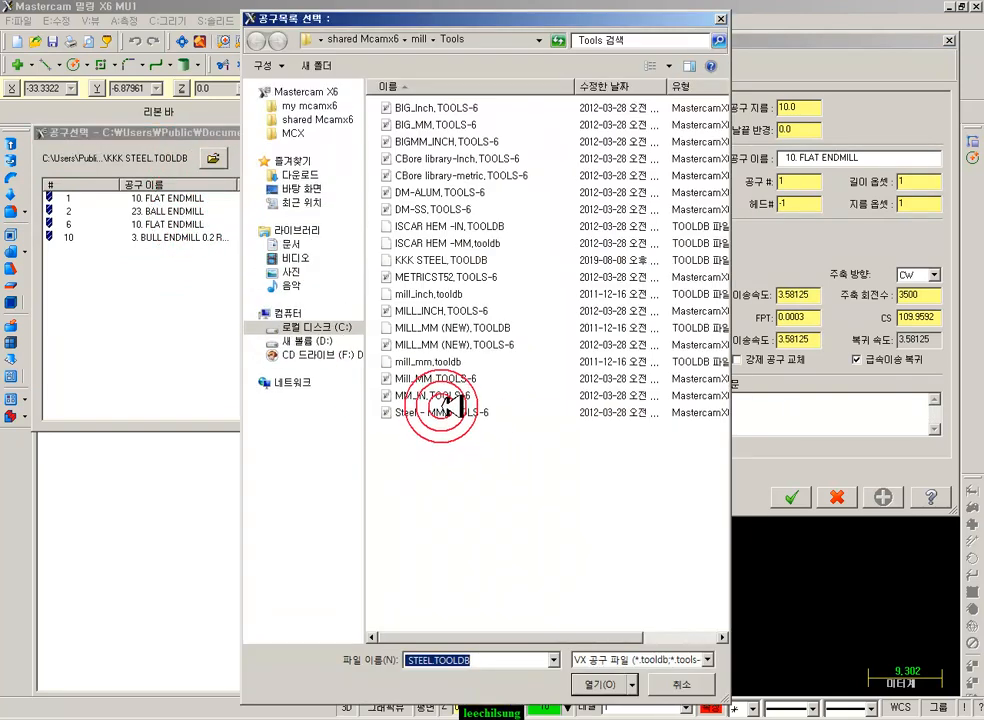
{"action": "left_click", "coordinate": [450, 379]}
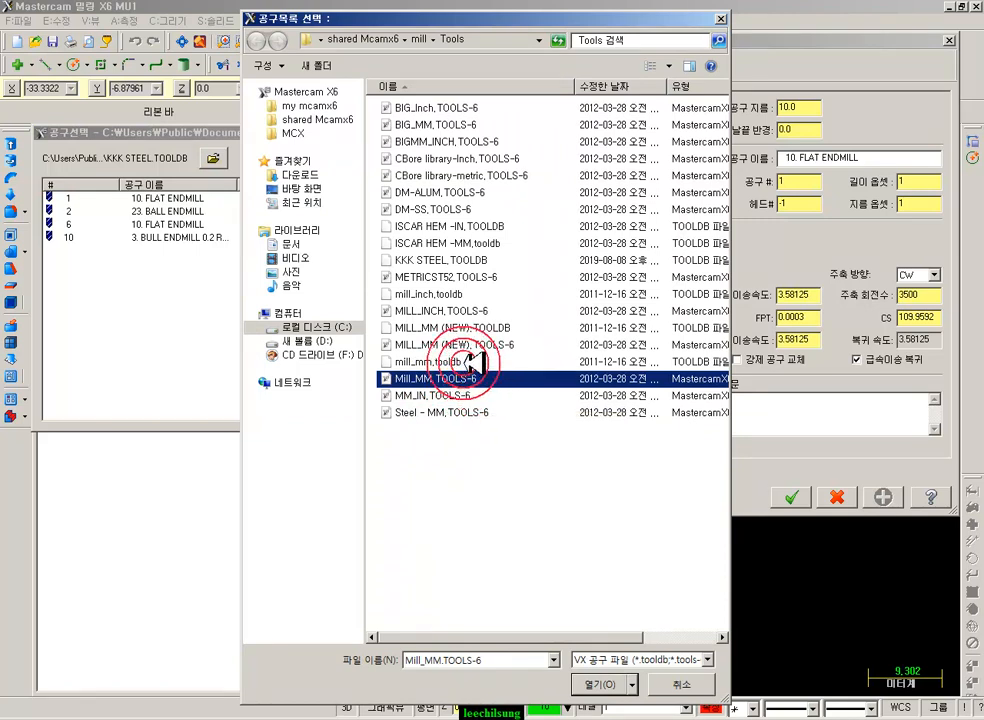
{"action": "left_click", "coordinate": [463, 362]}
{"action": "left_click", "coordinate": [598, 684]}
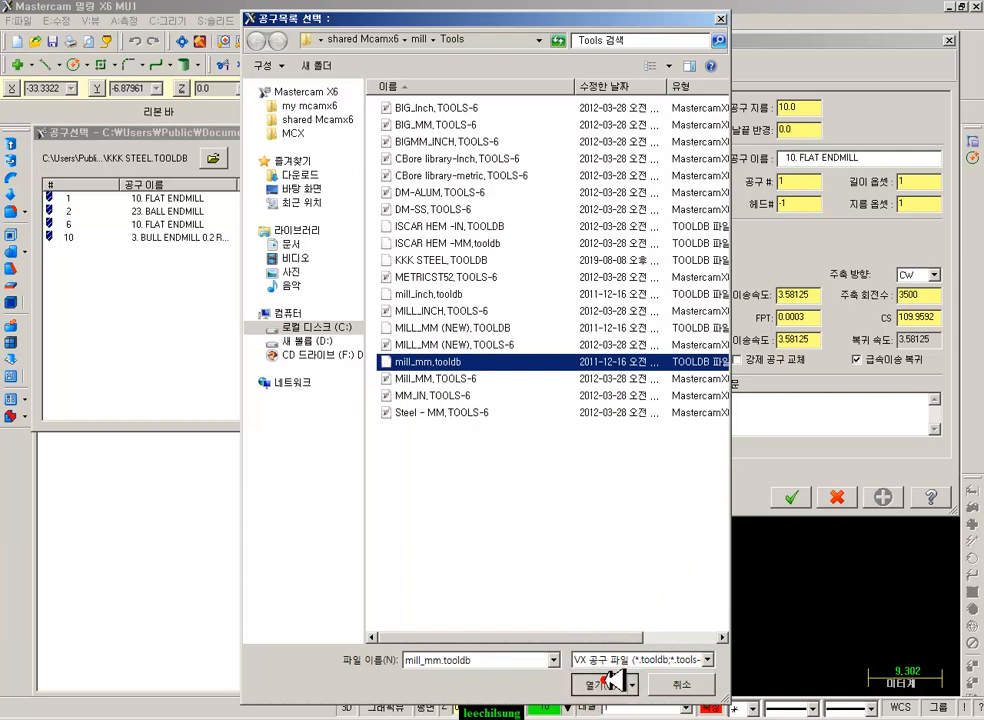
- Turn off the tool filter and look through the complete mill_mm tool list
{"action": "left_click_drag", "start_coordinate": [557, 203], "coordinate": [560, 396]}
{"action": "left_click", "coordinate": [593, 260]}
{"action": "left_click", "coordinate": [582, 389]}
{"action": "left_click", "coordinate": [555, 192]}
{"action": "left_click_drag", "start_coordinate": [562, 190], "coordinate": [583, 410]}
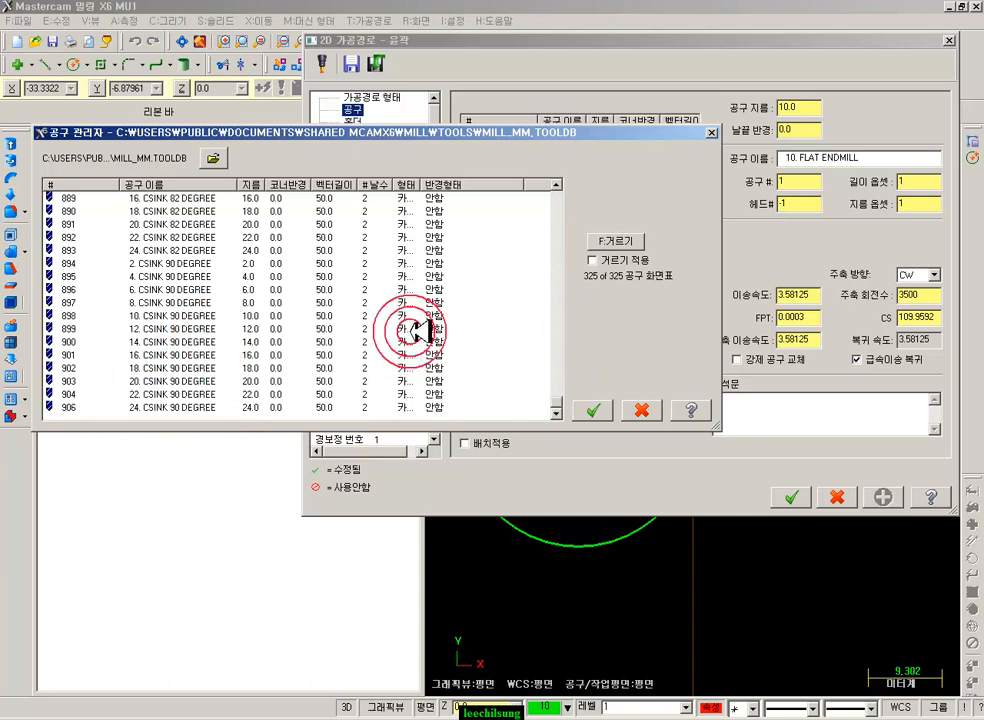
- Reapply the tool filter and limit the library list to flat endmills only
{"action": "left_click", "coordinate": [593, 260]}
{"action": "left_click", "coordinate": [620, 241]}
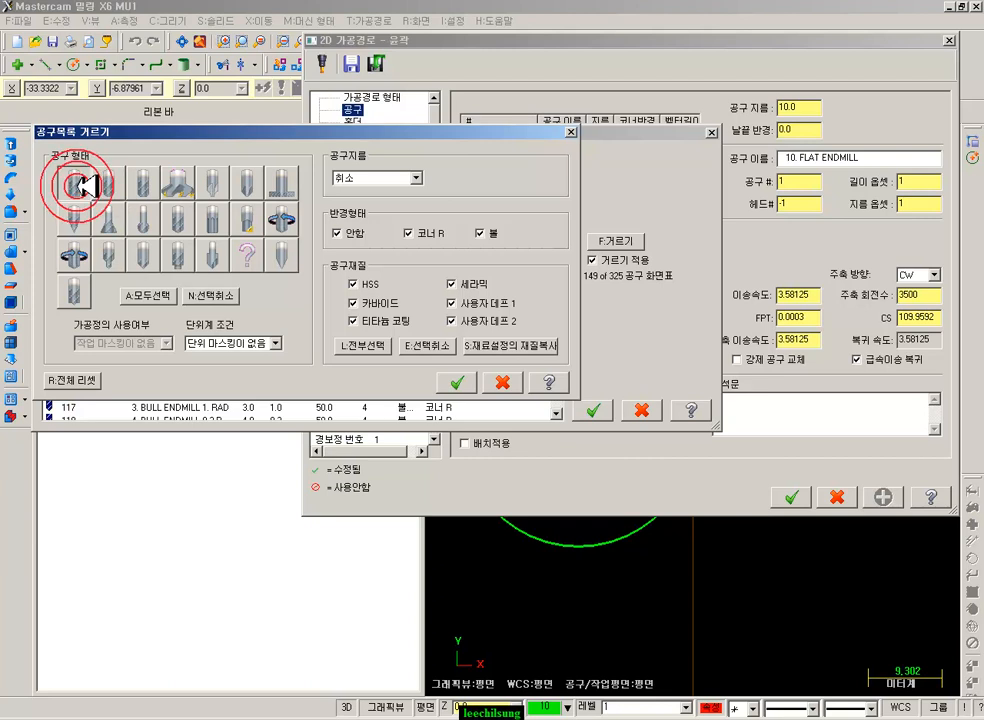
{"action": "left_click", "coordinate": [459, 381]}
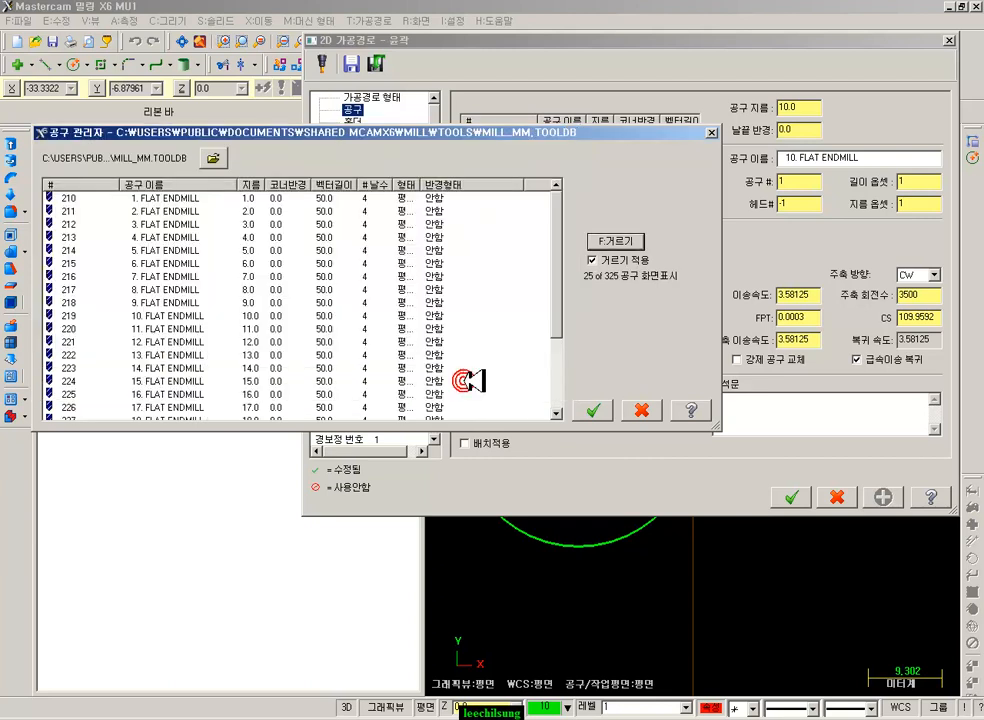
{"action": "left_click_drag", "start_coordinate": [562, 226], "coordinate": [418, 306]}
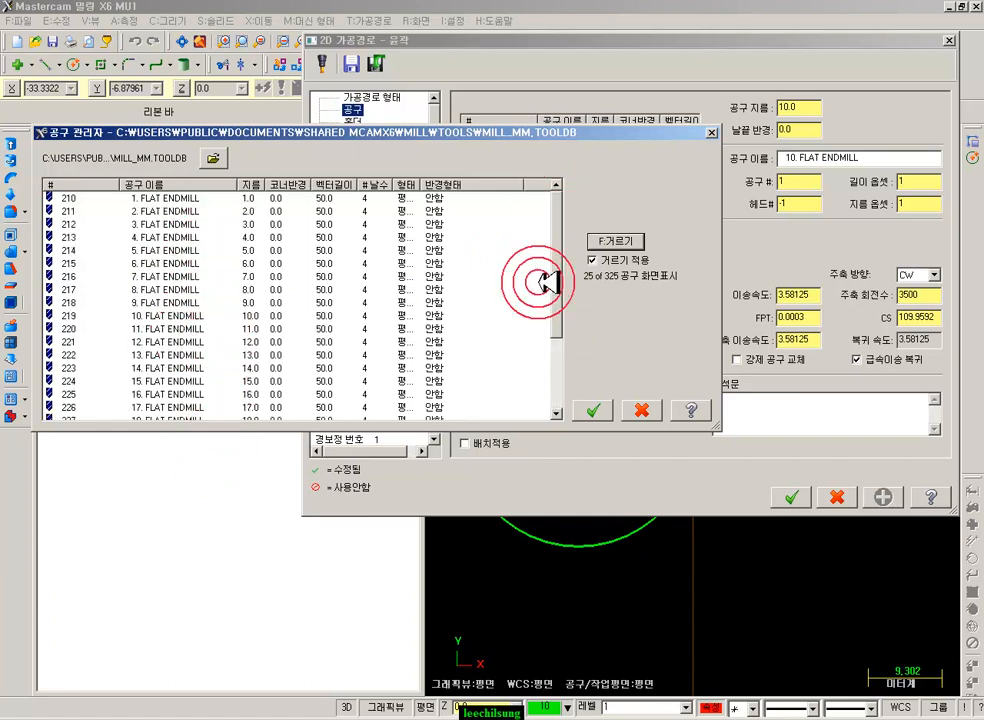
- Restrict the tool filter further to tools with a diameter equal to 10
{"action": "left_click", "coordinate": [600, 241]}
{"action": "left_click", "coordinate": [386, 178]}
{"action": "left_click", "coordinate": [368, 195]}
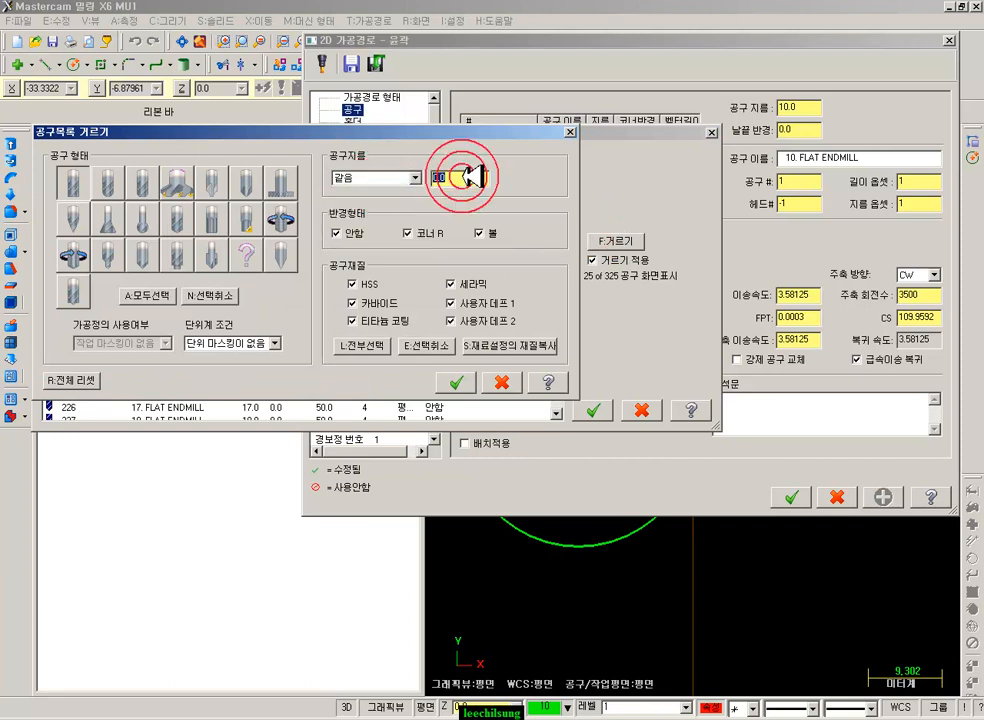
{"action": "type", "text": "10"}
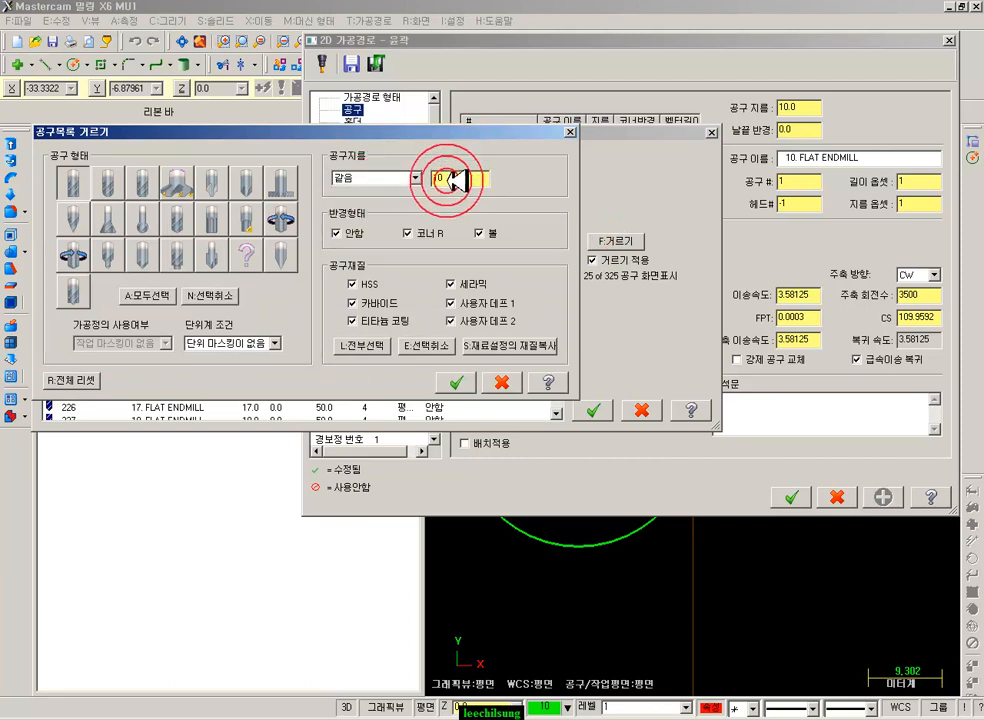
{"action": "left_click", "coordinate": [462, 381]}
- Add the filtered 10. FLAT ENDMILL, number 219, to the contour toolpath as an additional tool and select it
{"action": "left_click", "coordinate": [110, 201]}
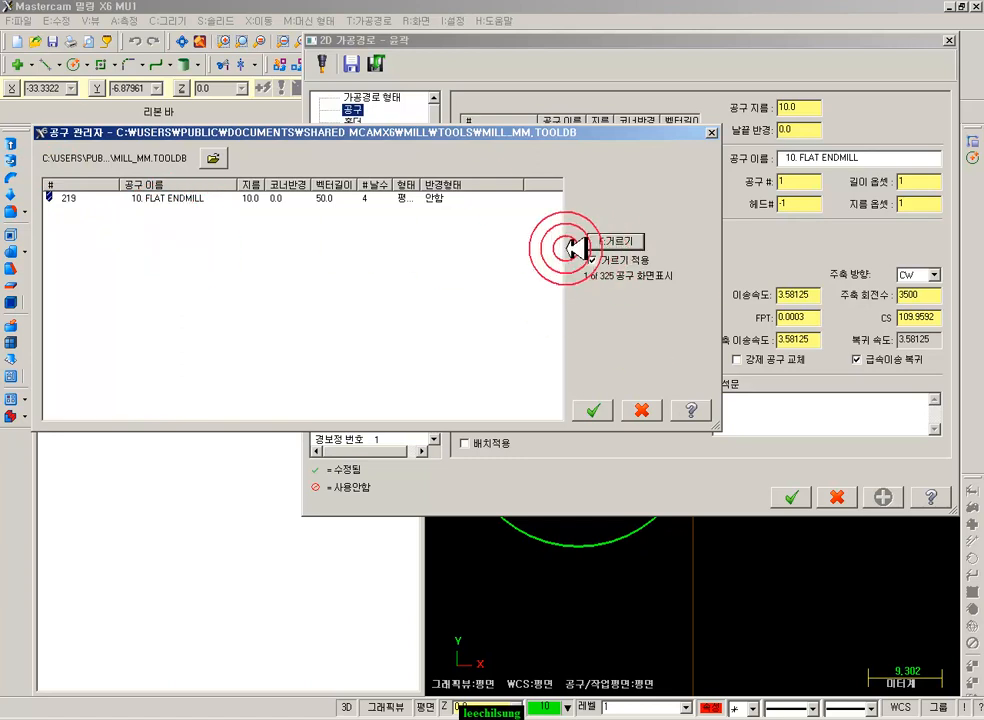
{"action": "double_click", "coordinate": [250, 197]}
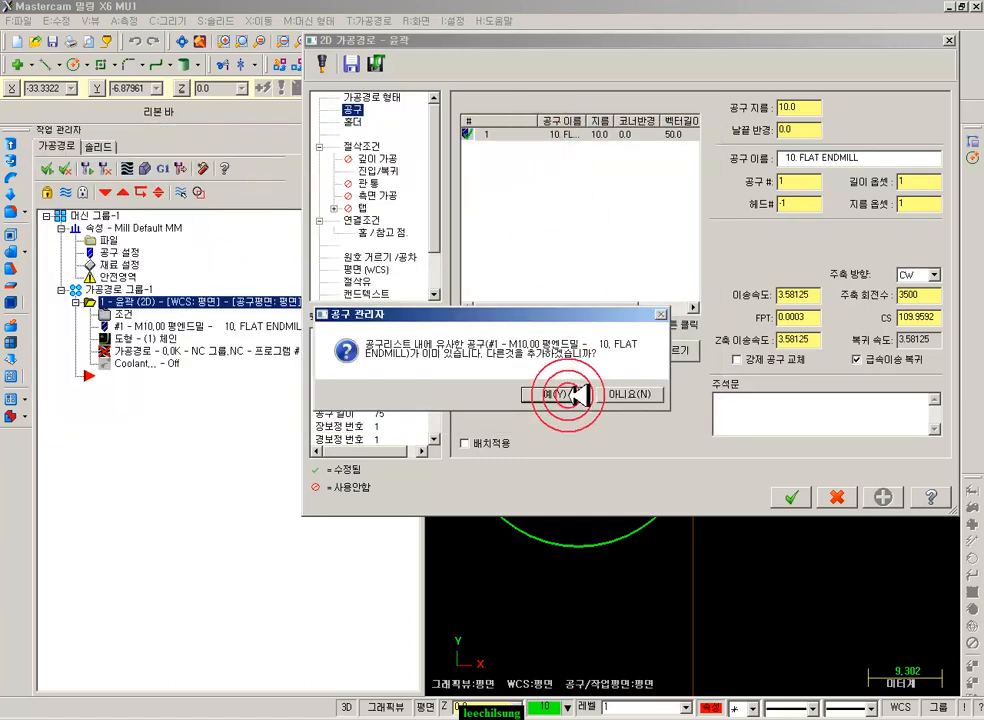
{"action": "left_click", "coordinate": [578, 393]}
{"action": "left_click", "coordinate": [529, 147]}
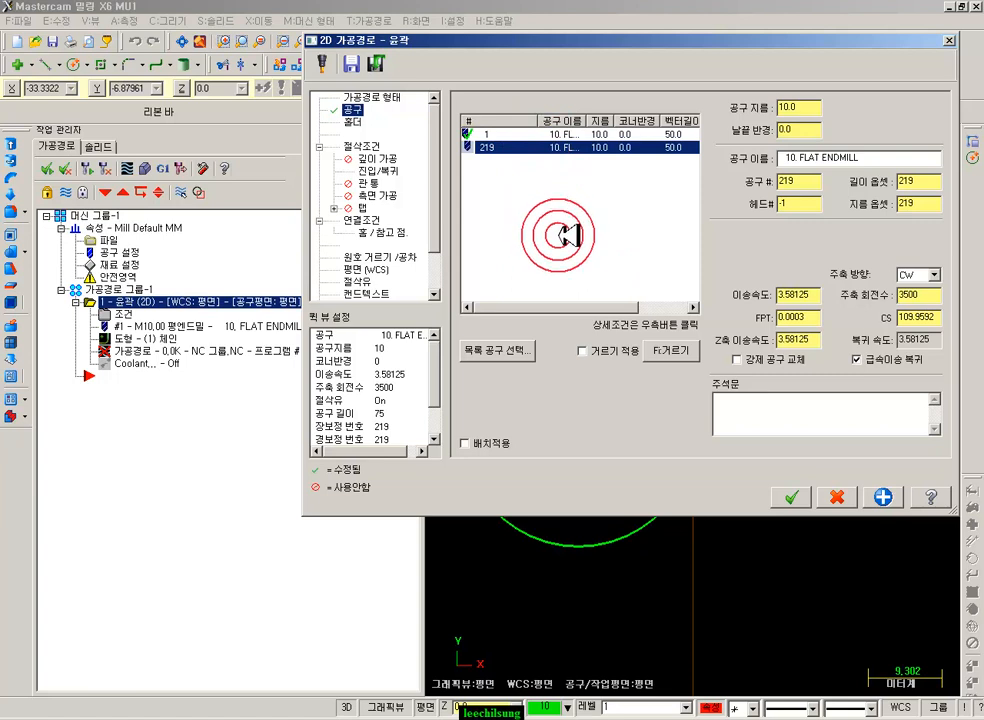
- Enable the tool filter with its diameter condition set to 취소, and open the tool library list
{"action": "left_click", "coordinate": [584, 352]}
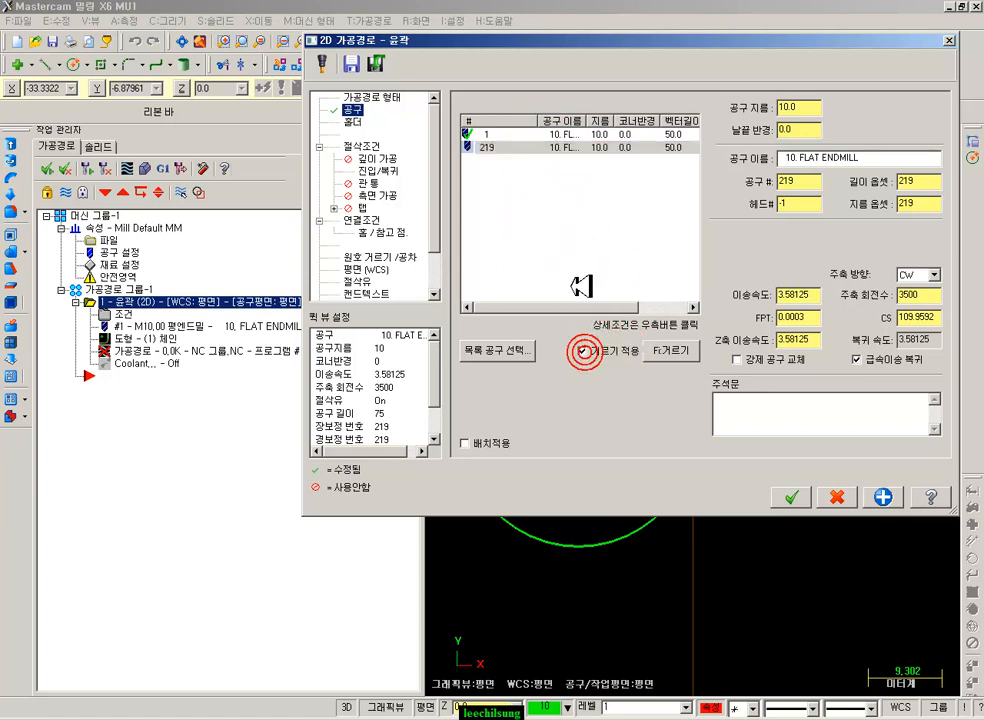
{"action": "left_click", "coordinate": [656, 352]}
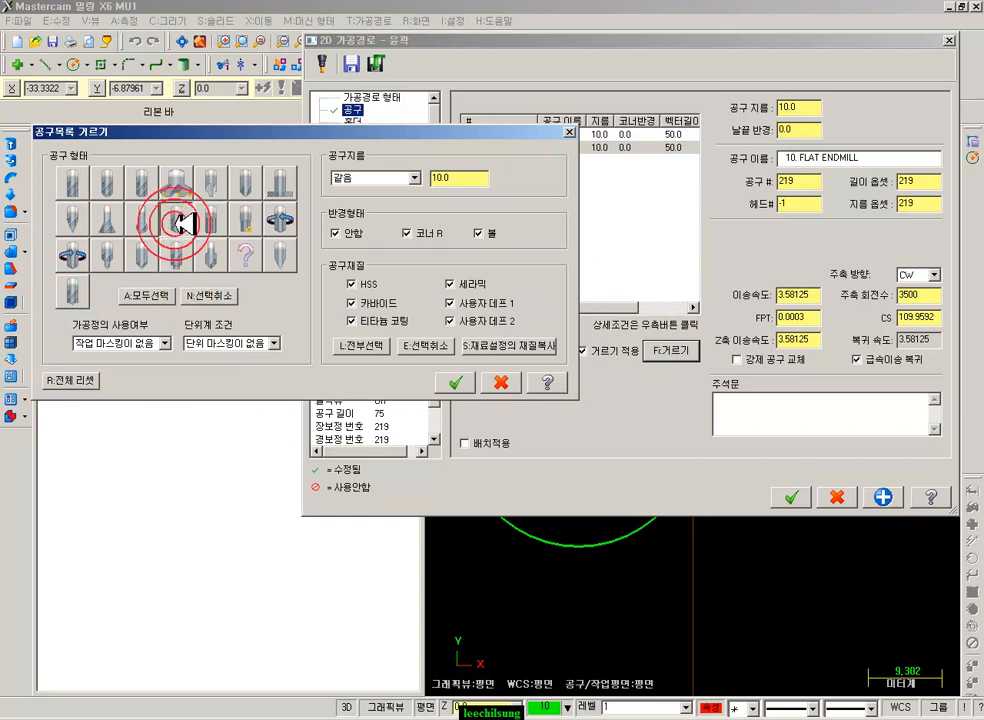
{"action": "left_click", "coordinate": [386, 180]}
{"action": "left_click", "coordinate": [380, 192]}
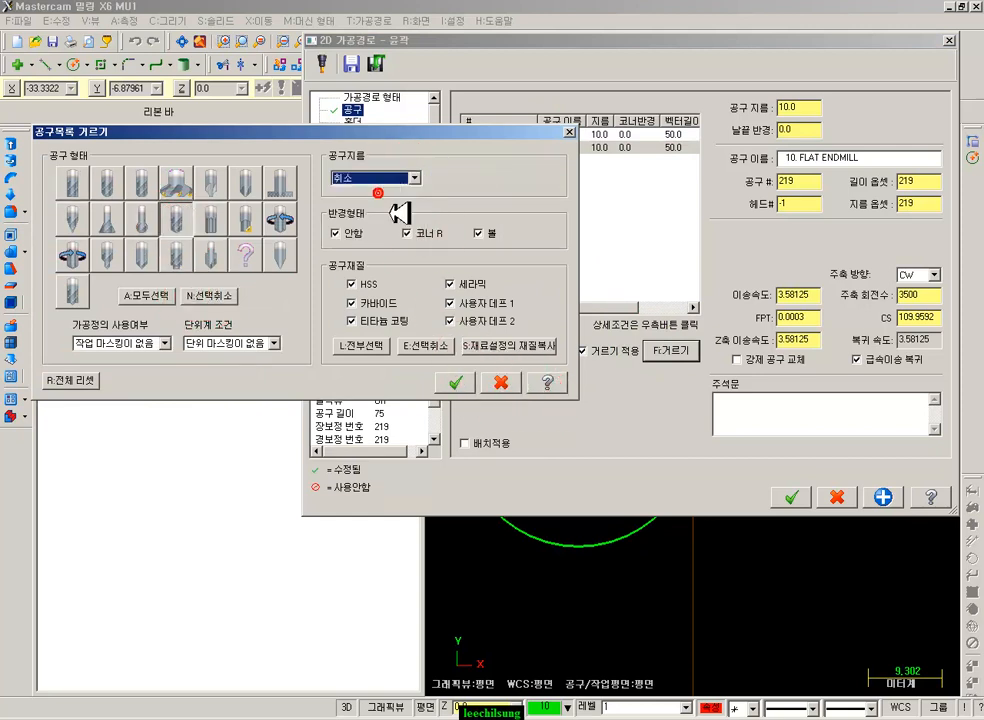
{"action": "left_click", "coordinate": [455, 382]}
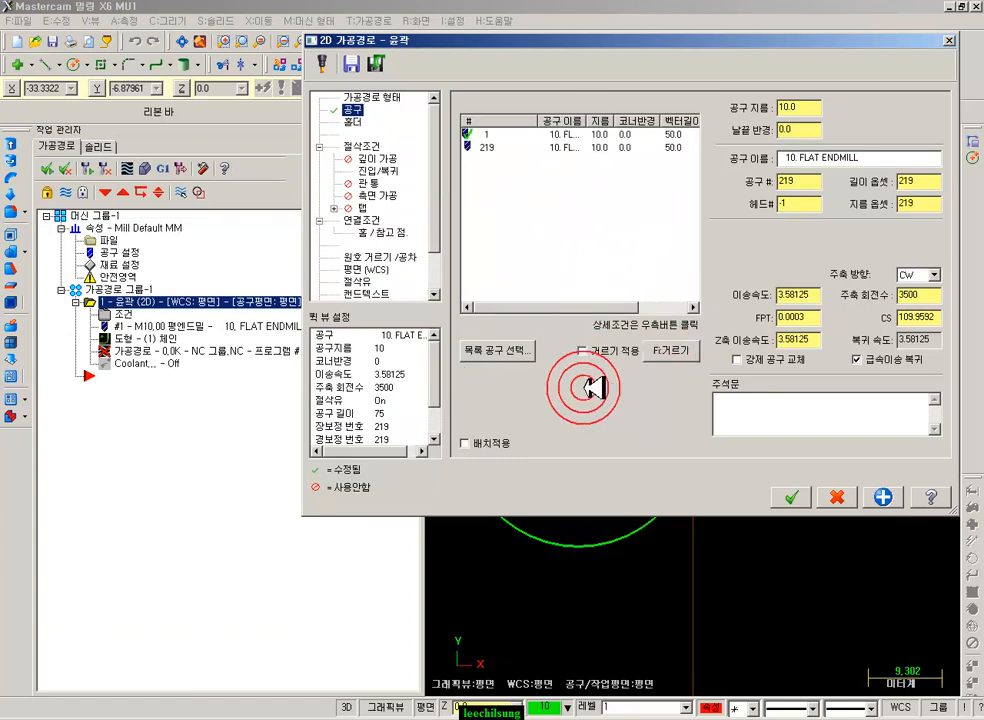
{"action": "left_click", "coordinate": [500, 351]}
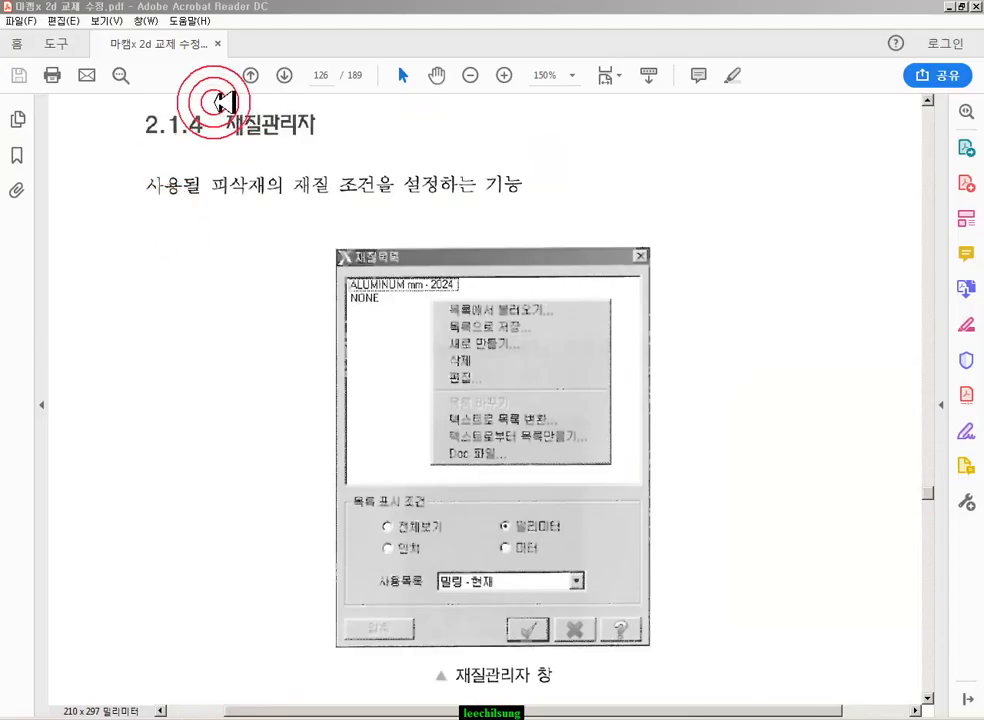
- Mark the 재질관리자 heading of section 2.1.4 in the Acrobat Reader textbook and return to Mastercam
{"action": "left_click_drag", "start_coordinate": [220, 106], "coordinate": [325, 150]}
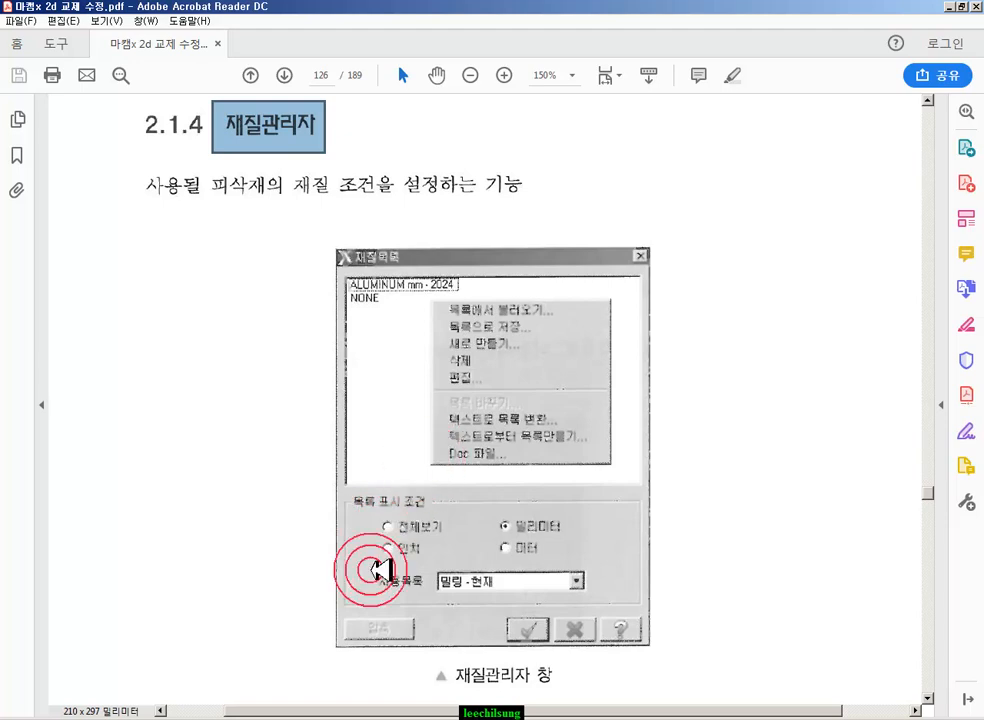
{"action": "key", "text": "alt+Tab"}
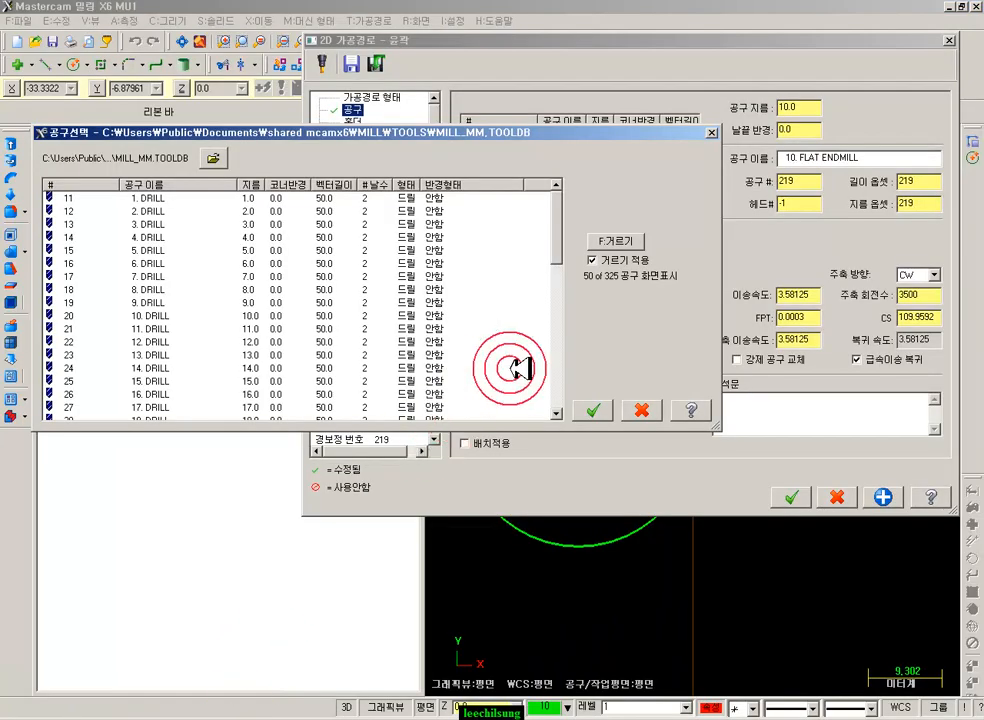
- Cancel the tool selection and the contour toolpath settings, and open the material manager
{"action": "left_click", "coordinate": [657, 409]}
{"action": "left_click", "coordinate": [843, 497]}
{"action": "left_click", "coordinate": [366, 20]}
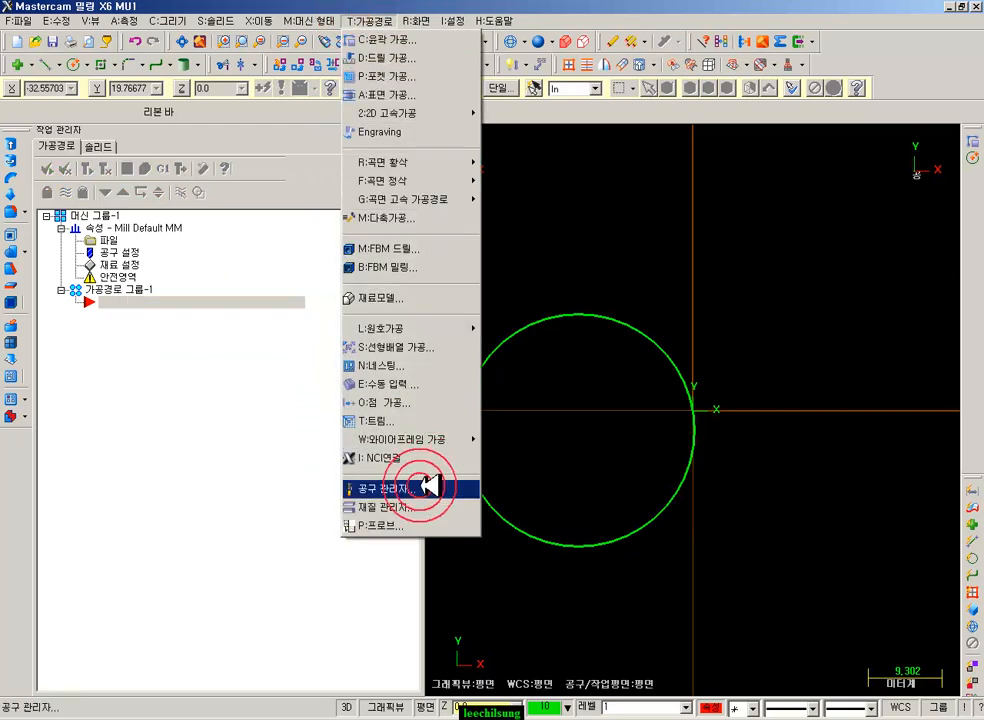
{"action": "left_click", "coordinate": [472, 507]}
{"action": "left_click_drag", "start_coordinate": [205, 137], "coordinate": [702, 149]}
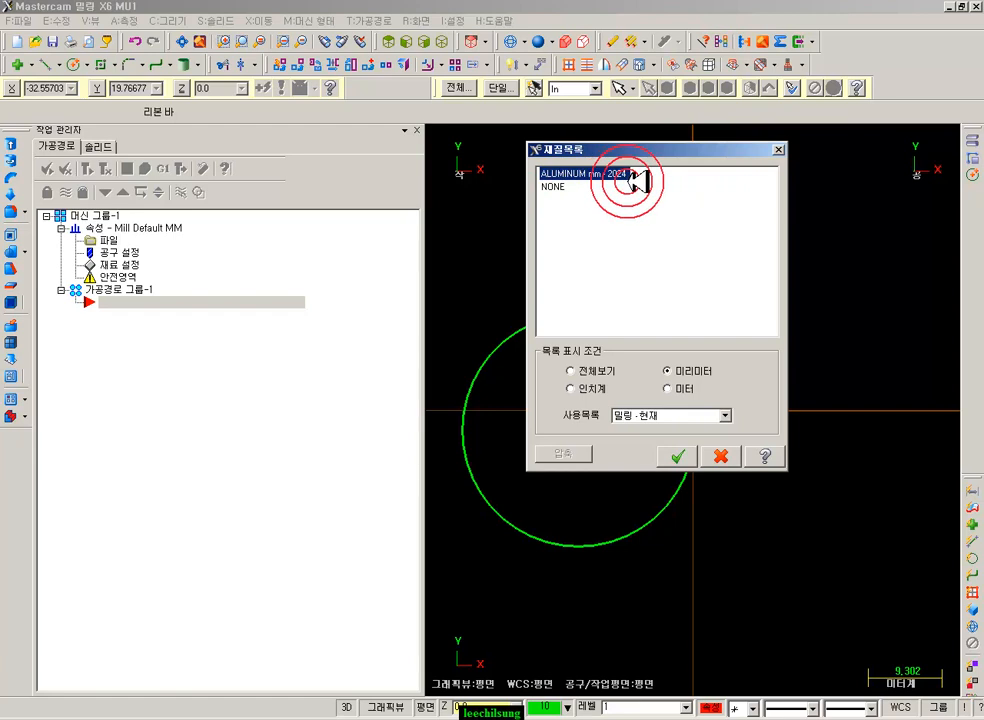
- Browse the 밀링 - 목록 material library with all units displayed, and return to the 밀링 - 현재 list
{"action": "left_click", "coordinate": [565, 186]}
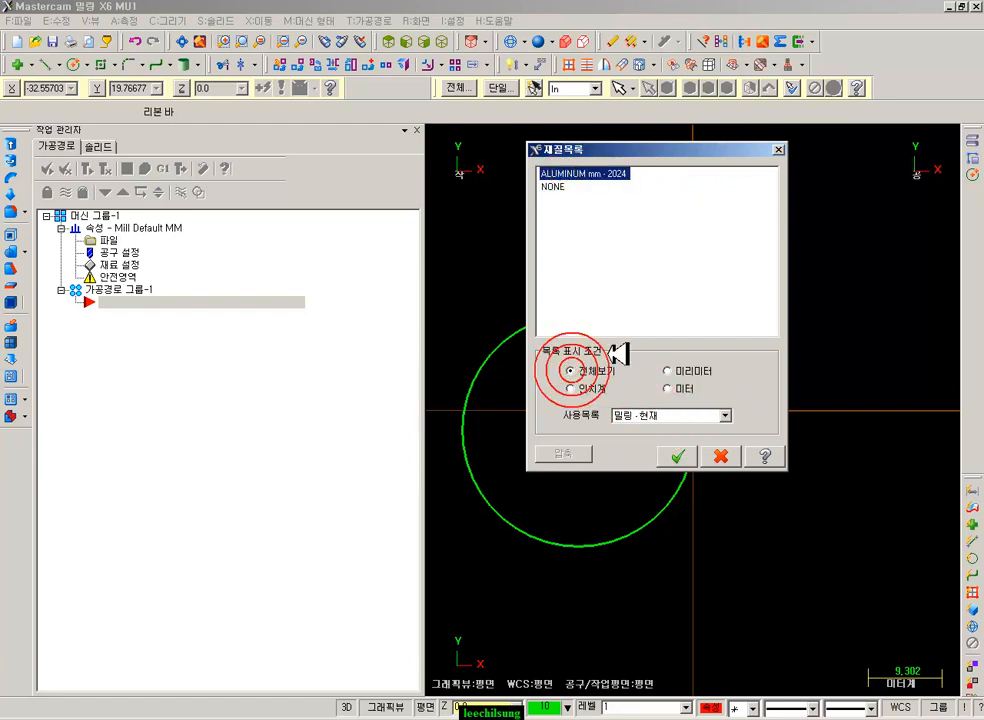
{"action": "left_click", "coordinate": [705, 415]}
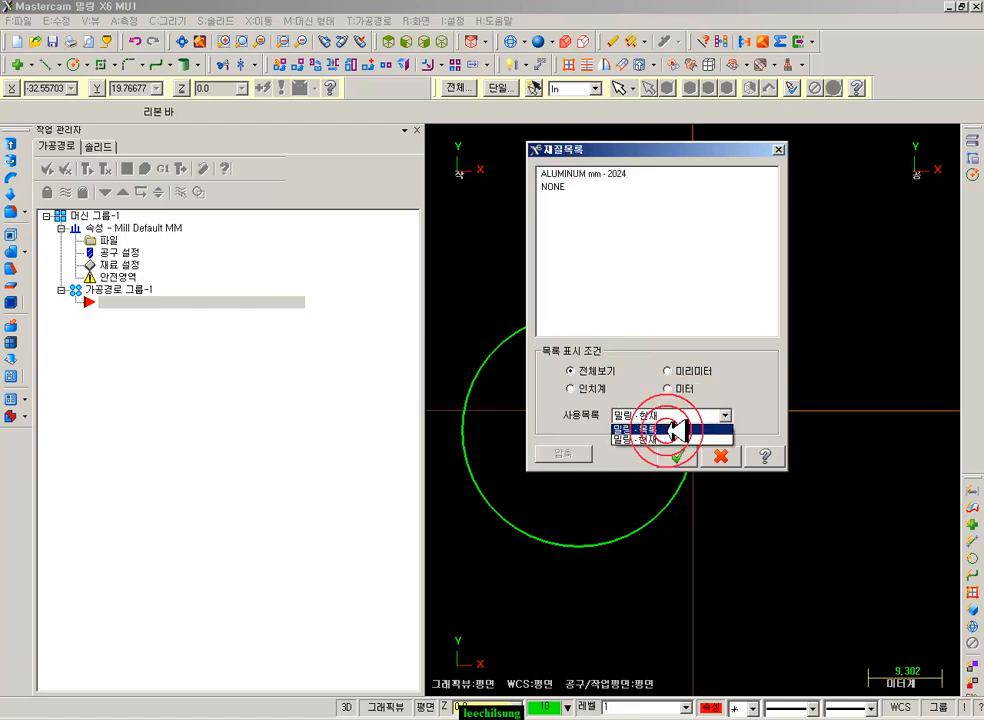
{"action": "left_click", "coordinate": [660, 429]}
{"action": "left_click", "coordinate": [600, 278]}
{"action": "left_click", "coordinate": [617, 291]}
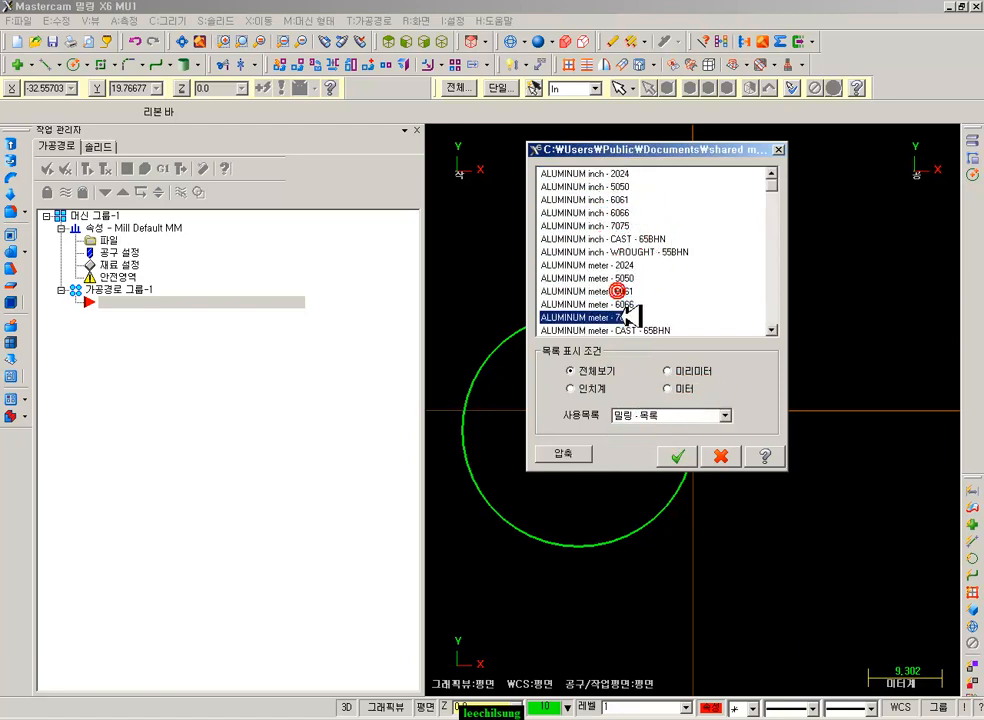
{"action": "left_click", "coordinate": [583, 236]}
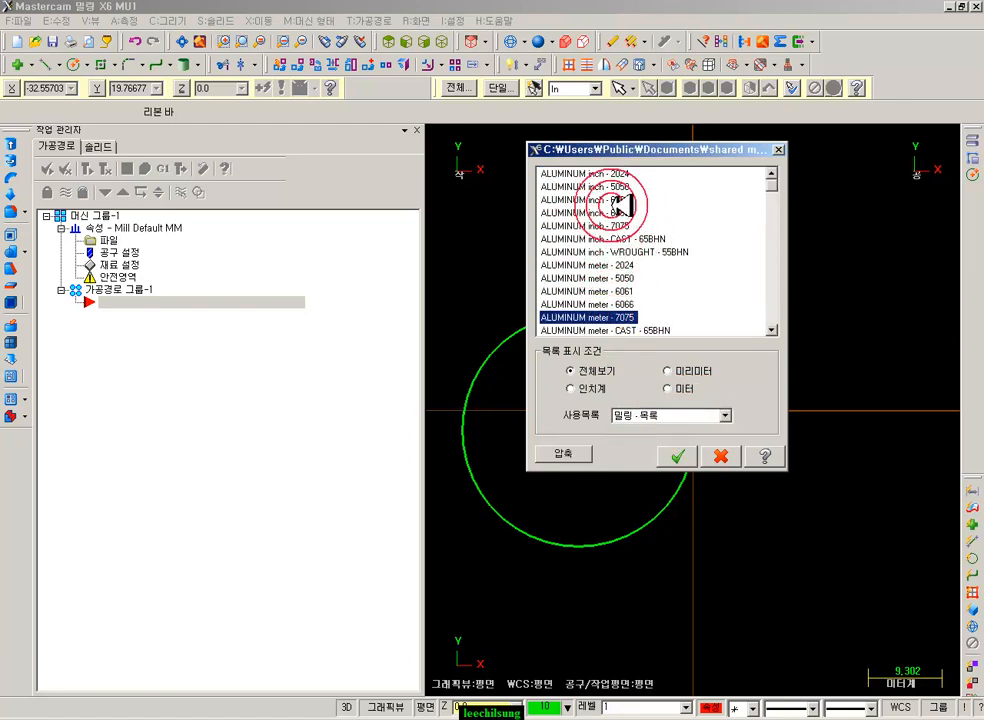
{"action": "left_click", "coordinate": [590, 374]}
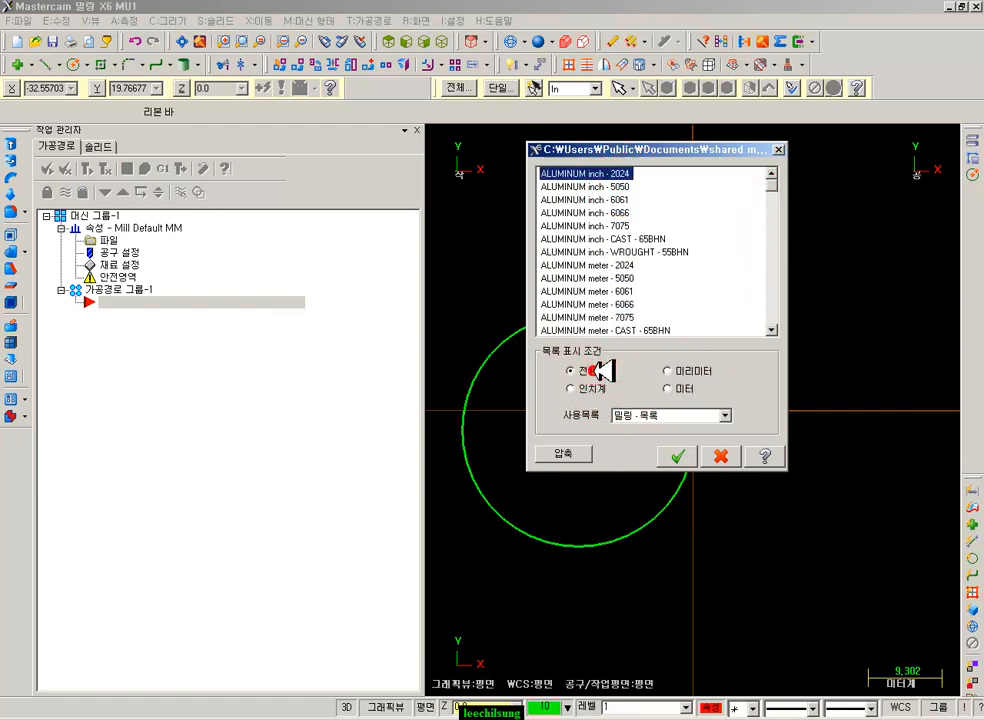
{"action": "left_click", "coordinate": [668, 415]}
{"action": "left_click", "coordinate": [661, 438]}
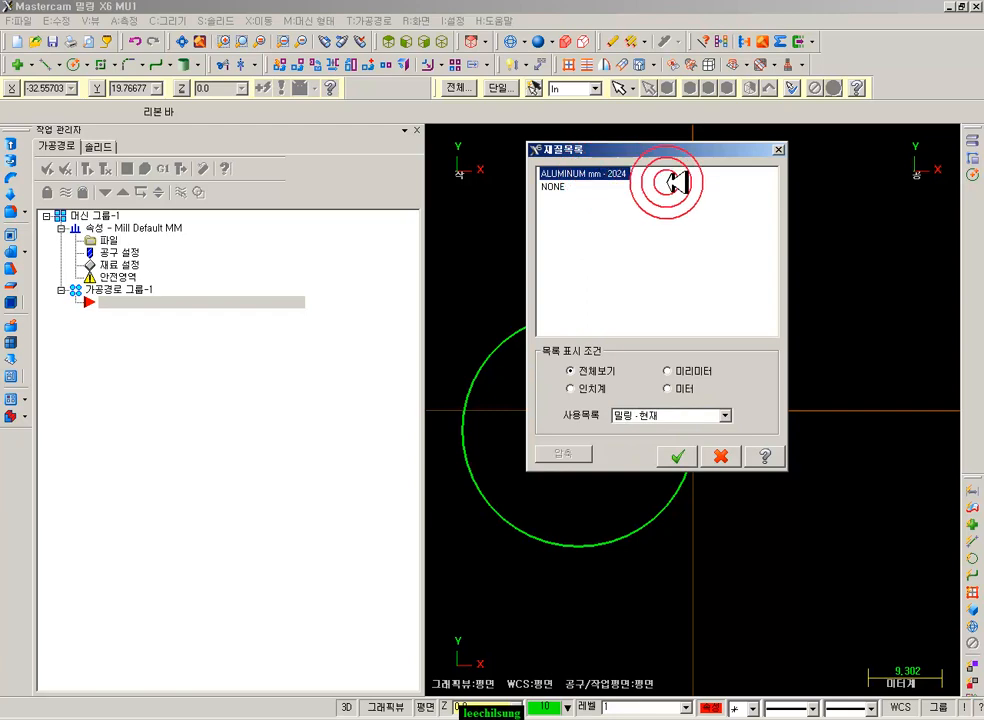
- Try a base cutting speed of 20 m/min in the ALUMINUM mm - 2024 material definition and leave the material manager
{"action": "left_click", "coordinate": [609, 213]}
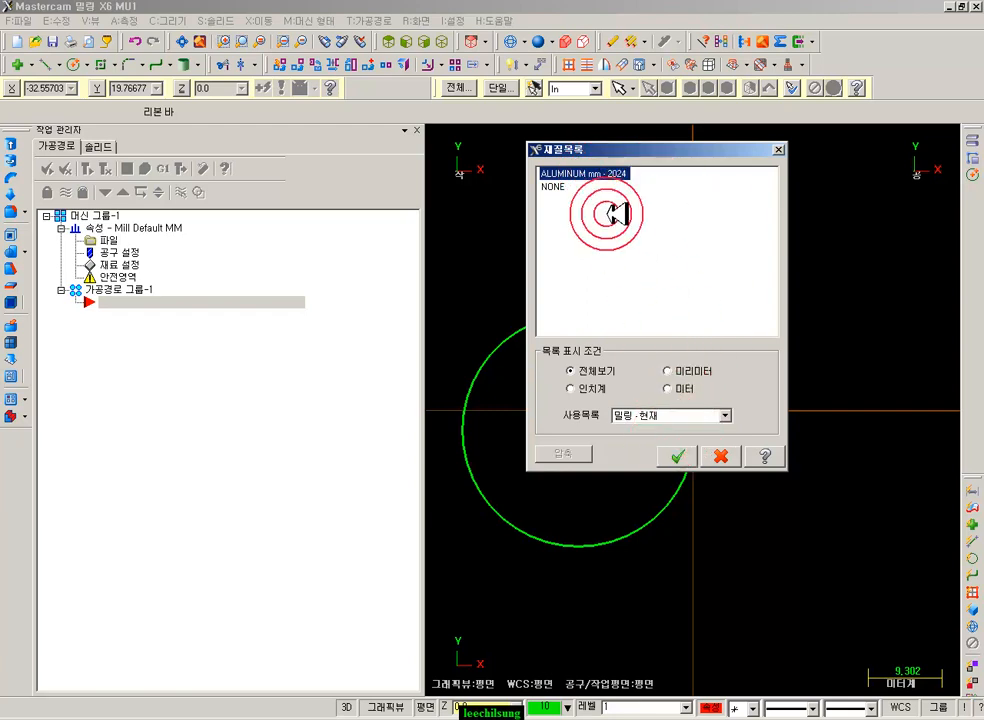
{"action": "double_click", "coordinate": [613, 180]}
{"action": "left_click_drag", "start_coordinate": [246, 132], "coordinate": [430, 341]}
{"action": "left_click", "coordinate": [582, 187]}
{"action": "left_click", "coordinate": [497, 515]}
{"action": "left_click", "coordinate": [447, 405]}
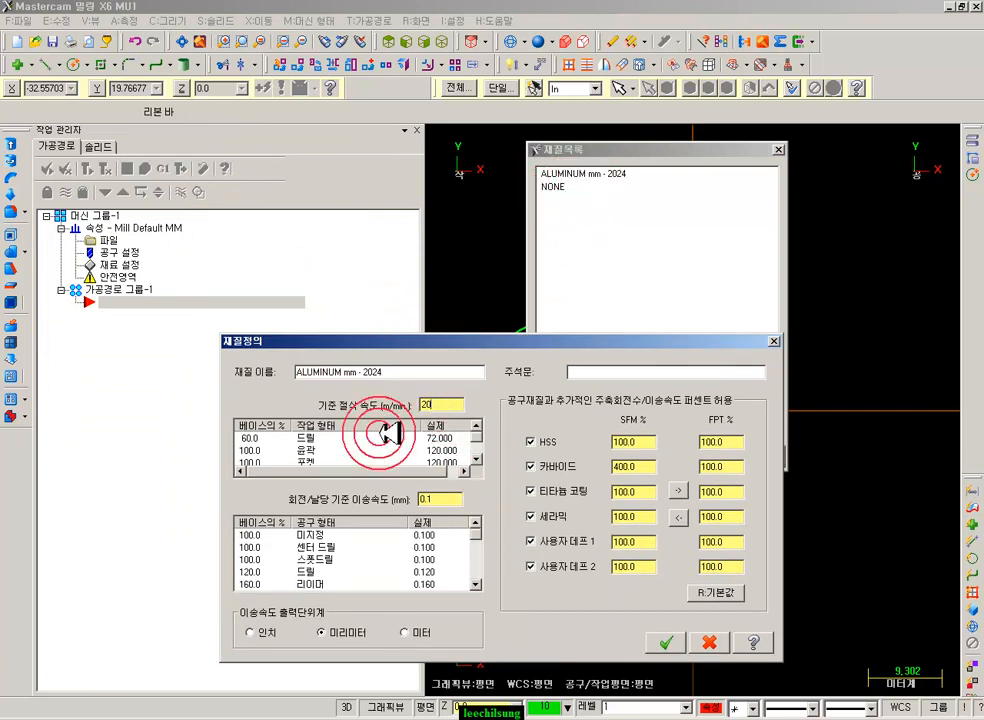
{"action": "left_click", "coordinate": [443, 408]}
{"action": "left_click", "coordinate": [441, 499]}
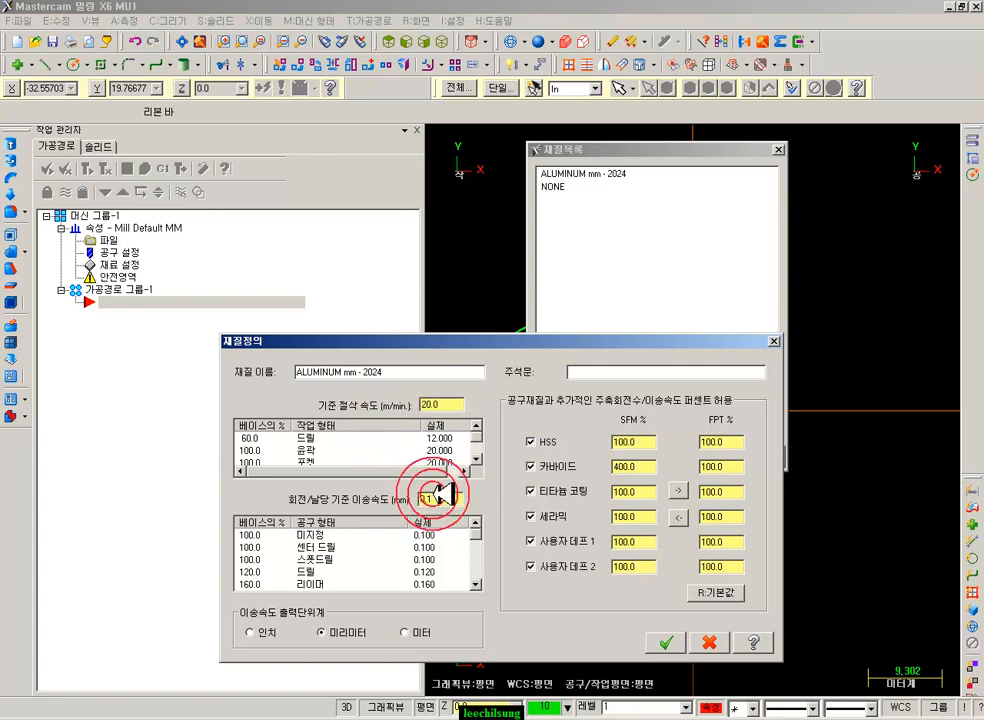
{"action": "left_click", "coordinate": [441, 405]}
{"action": "left_click_drag", "start_coordinate": [418, 406], "coordinate": [443, 405]}
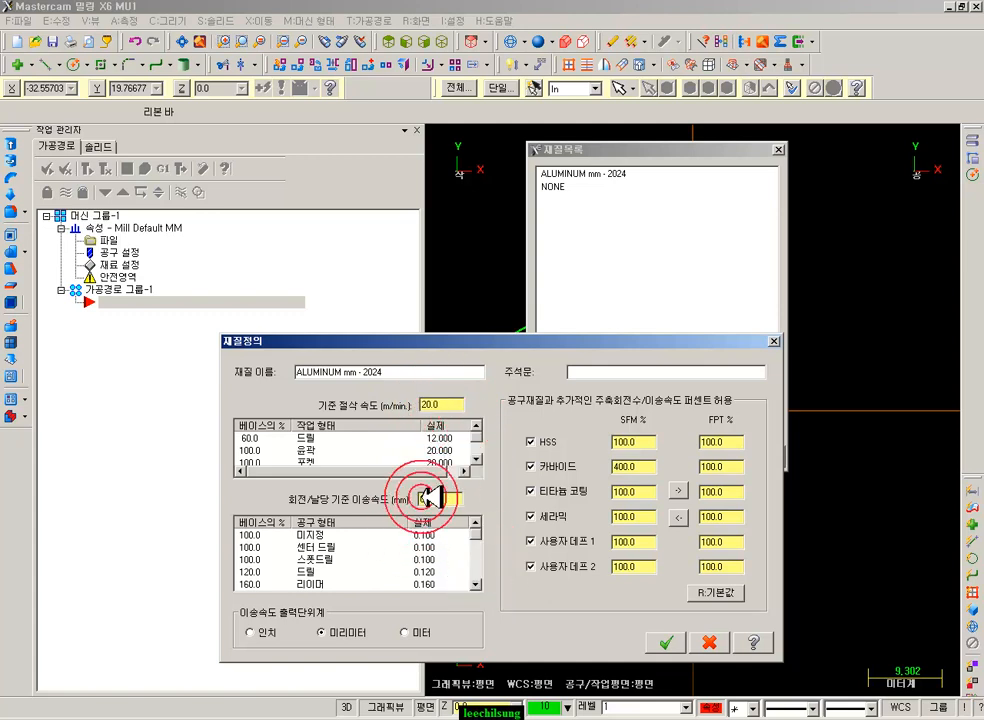
{"action": "left_click", "coordinate": [713, 643]}
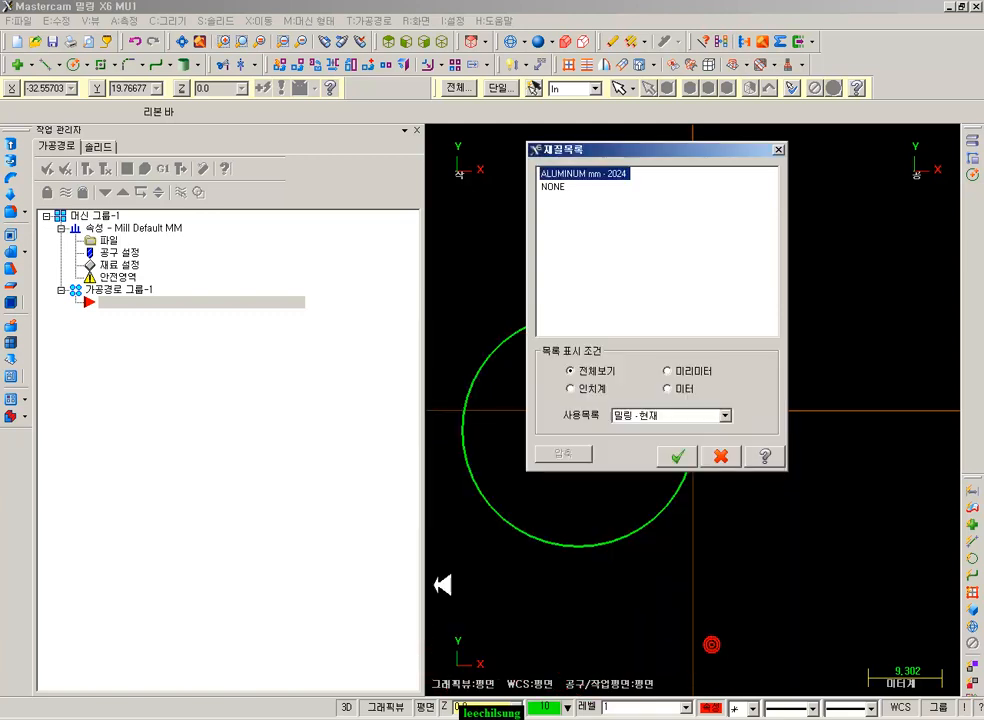
{"action": "left_click", "coordinate": [722, 456]}
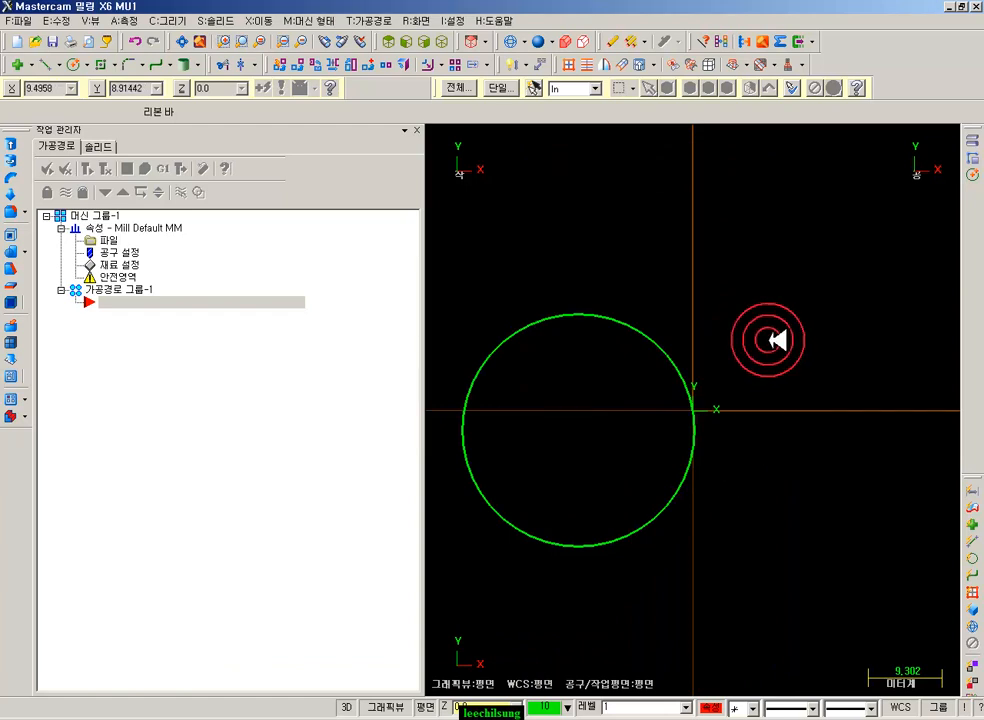
- Read section 2.1.5 공구조건설정 in the Acrobat Reader textbook and mark the 새 공구 생성 line on page 129
{"action": "scroll", "coordinate": [700, 340], "scroll_direction": "up", "scroll_amount": 3}
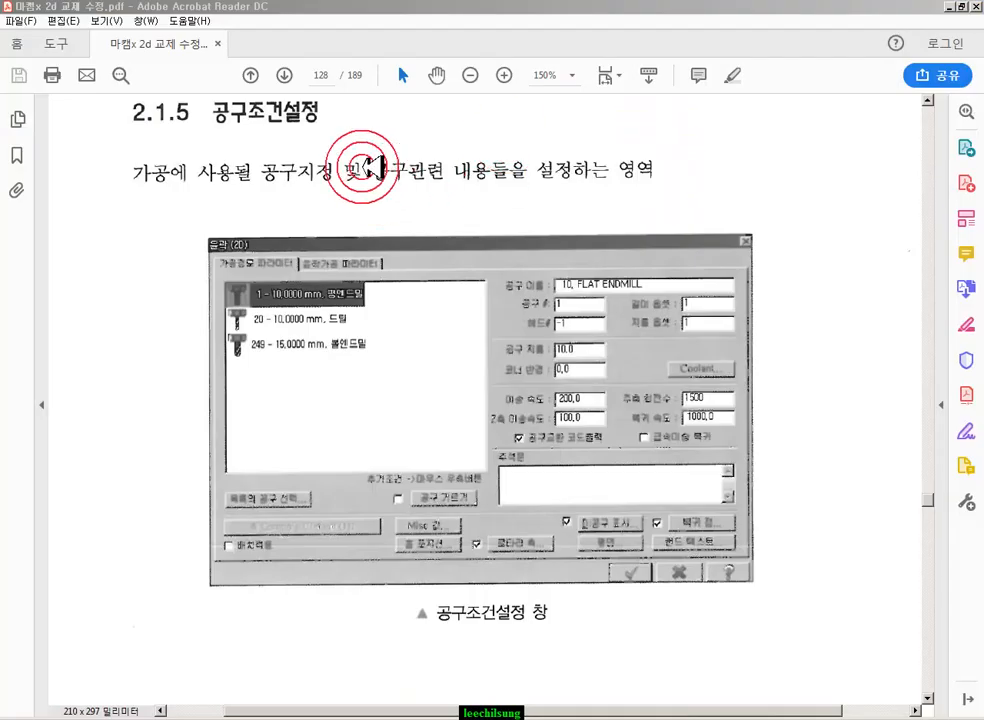
{"action": "left_click_drag", "start_coordinate": [360, 140], "coordinate": [157, 96]}
{"action": "left_click_drag", "start_coordinate": [538, 180], "coordinate": [616, 190]}
{"action": "scroll", "coordinate": [813, 413], "scroll_direction": "down", "scroll_amount": 1}
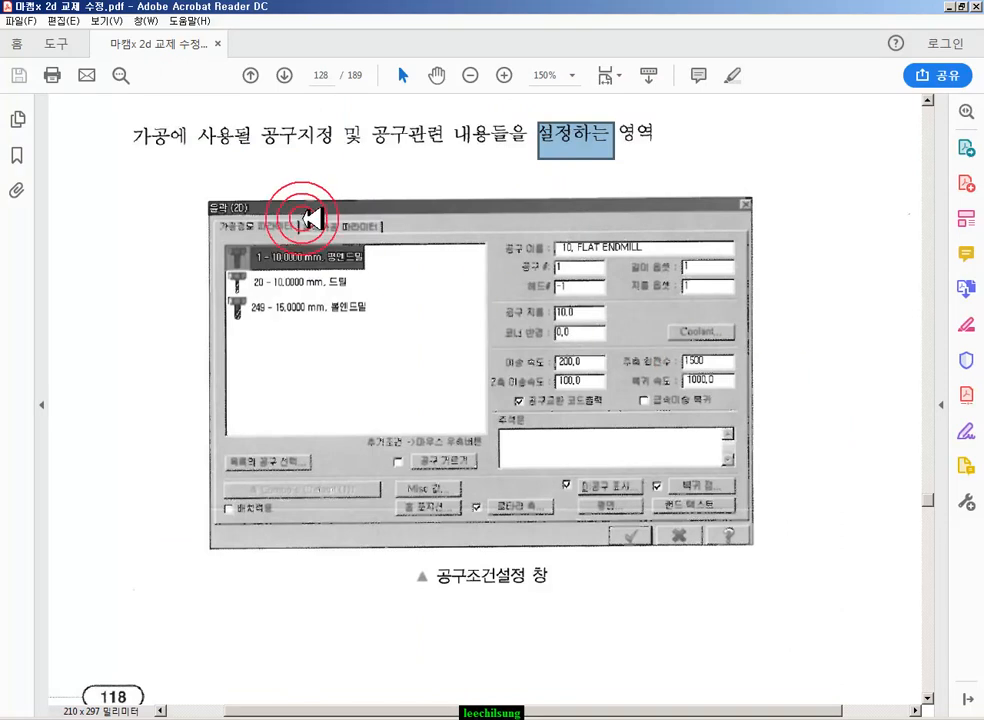
{"action": "scroll", "coordinate": [351, 303], "scroll_direction": "down", "scroll_amount": 10}
{"action": "scroll", "coordinate": [362, 260], "scroll_direction": "down", "scroll_amount": 2}
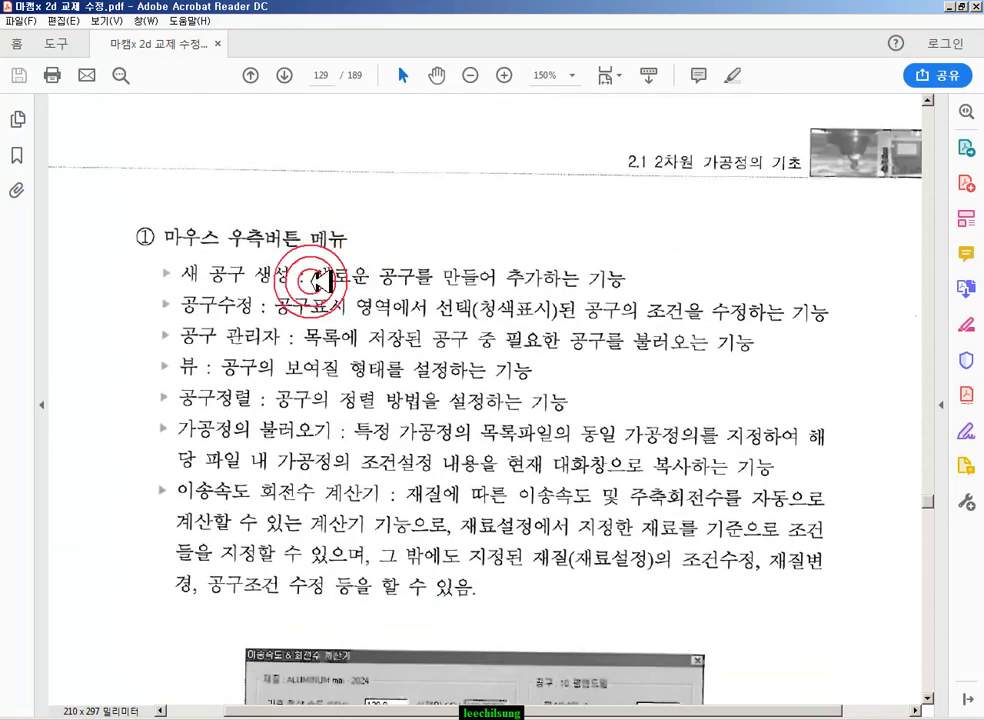
{"action": "left_click_drag", "start_coordinate": [166, 262], "coordinate": [692, 296]}
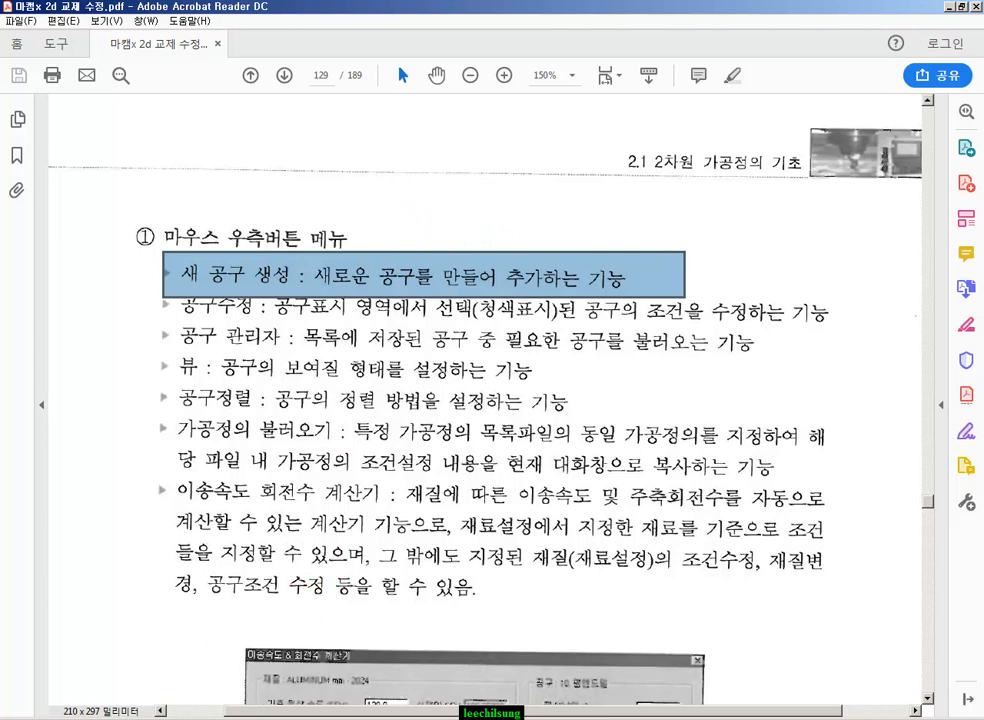
- Switch back to Mastercam and start a 2D contour toolpath chained on the circle
{"action": "left_click", "coordinate": [245, 719]}
{"action": "left_click", "coordinate": [372, 21]}
{"action": "left_click", "coordinate": [382, 38]}
{"action": "left_click", "coordinate": [800, 450]}
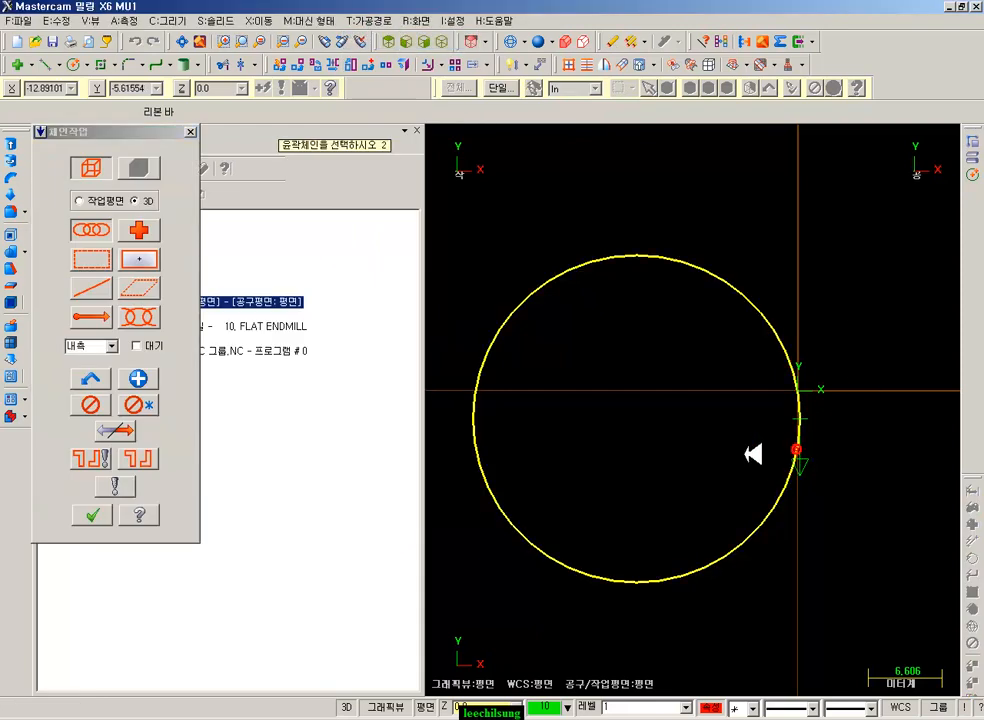
{"action": "left_click", "coordinate": [90, 508]}
- Delete 10. FLAT ENDMILL tools 219 and 1 from the contour toolpath's tool list
{"action": "left_click", "coordinate": [345, 106]}
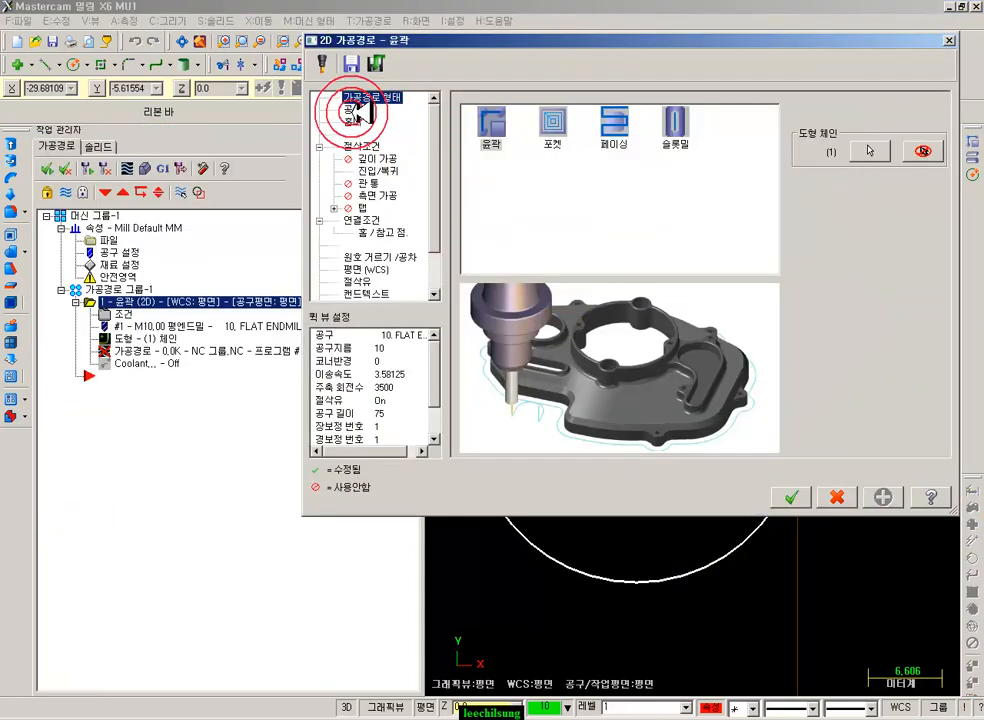
{"action": "left_click", "coordinate": [843, 377]}
{"action": "left_click", "coordinate": [562, 218]}
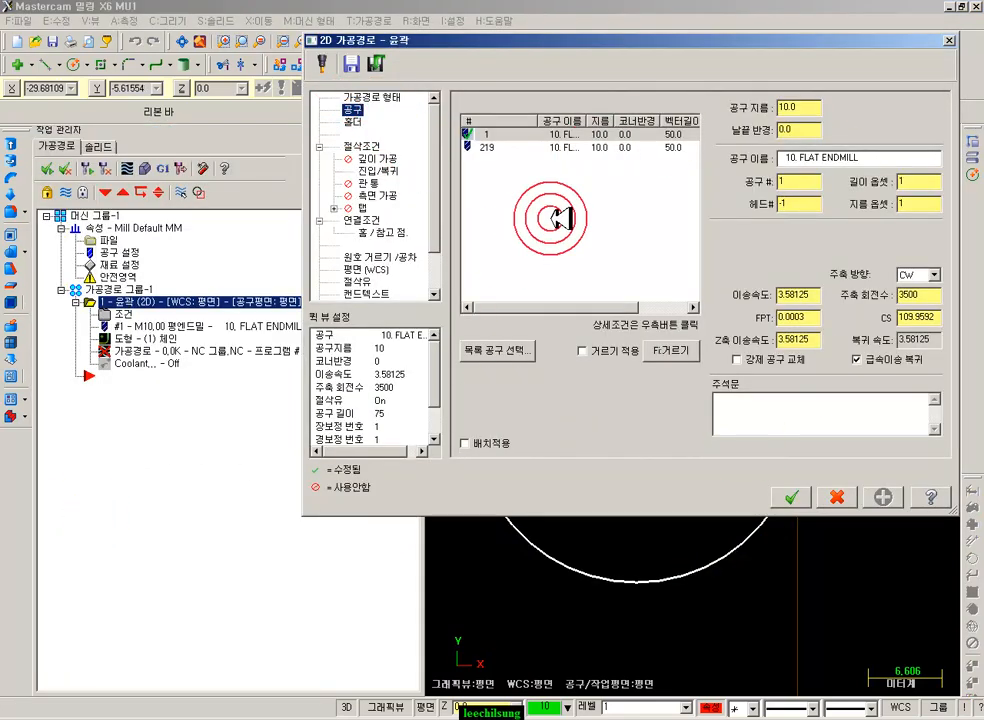
{"action": "left_click", "coordinate": [521, 150]}
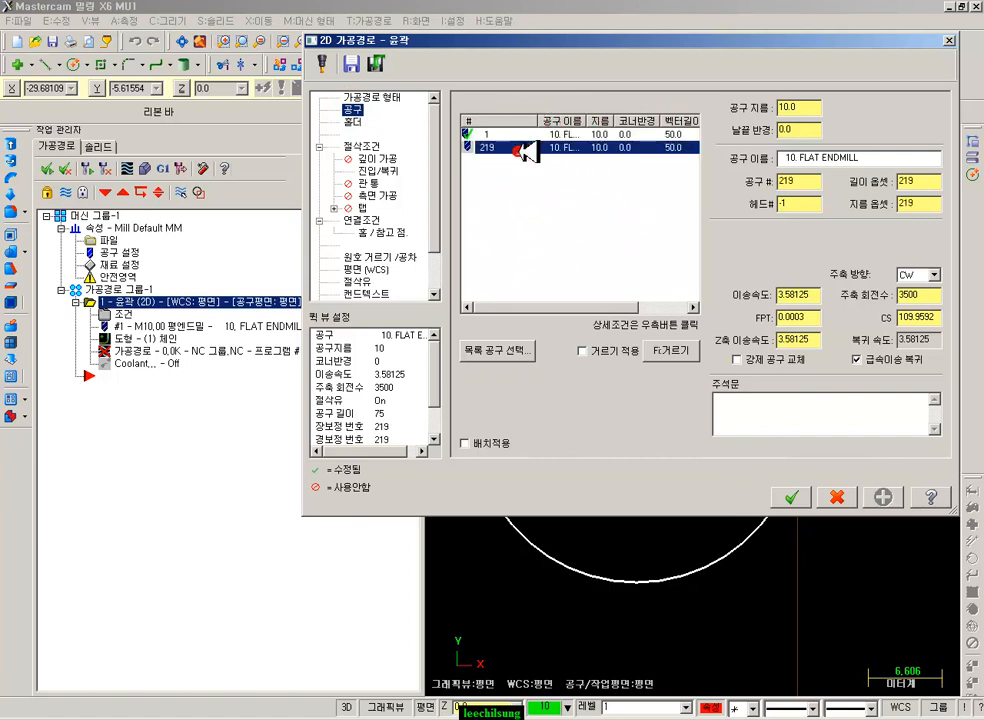
{"action": "key", "text": "Delete"}
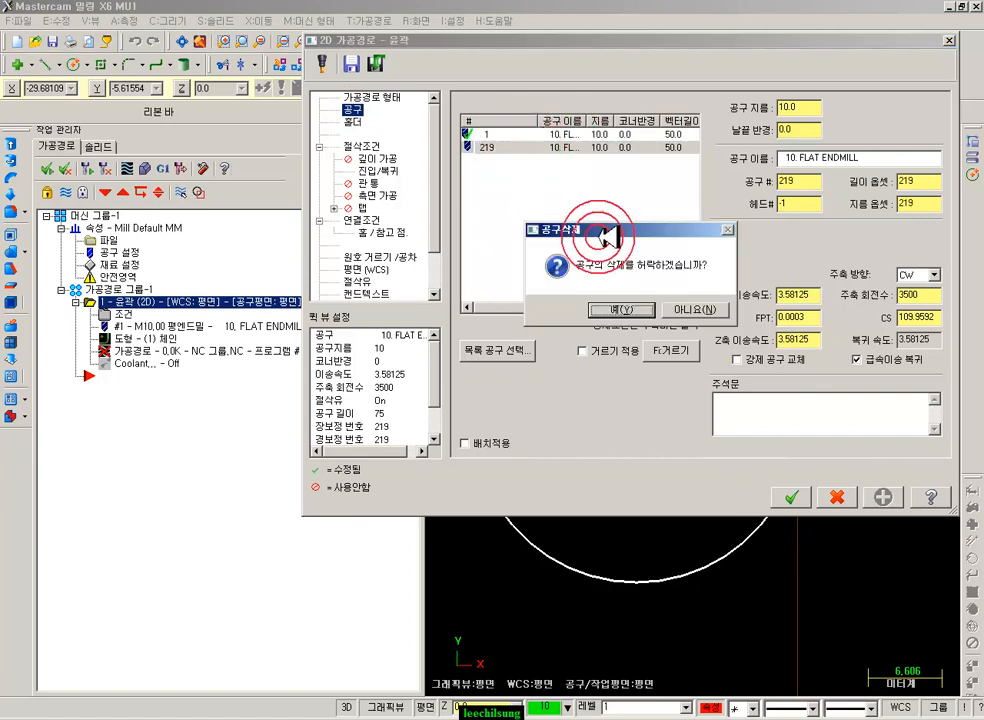
{"action": "left_click", "coordinate": [618, 305]}
{"action": "left_click", "coordinate": [530, 134]}
{"action": "key", "text": "Delete"}
{"action": "left_click", "coordinate": [507, 165]}
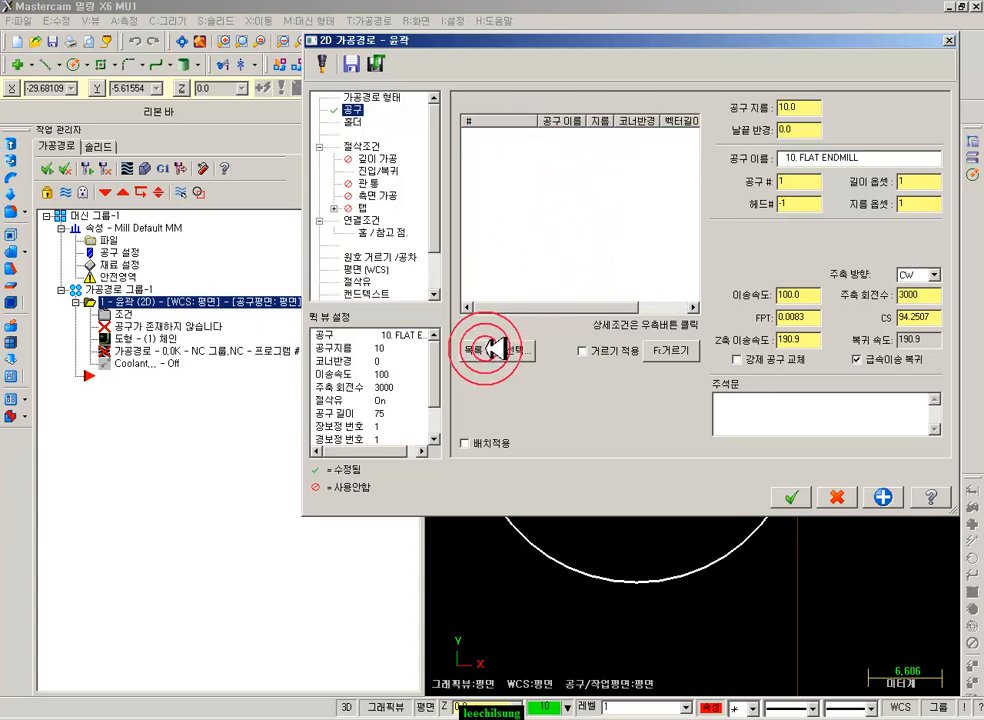
- Try to define a new flat endmill with an overall length of 70
{"action": "right_click", "coordinate": [549, 170]}
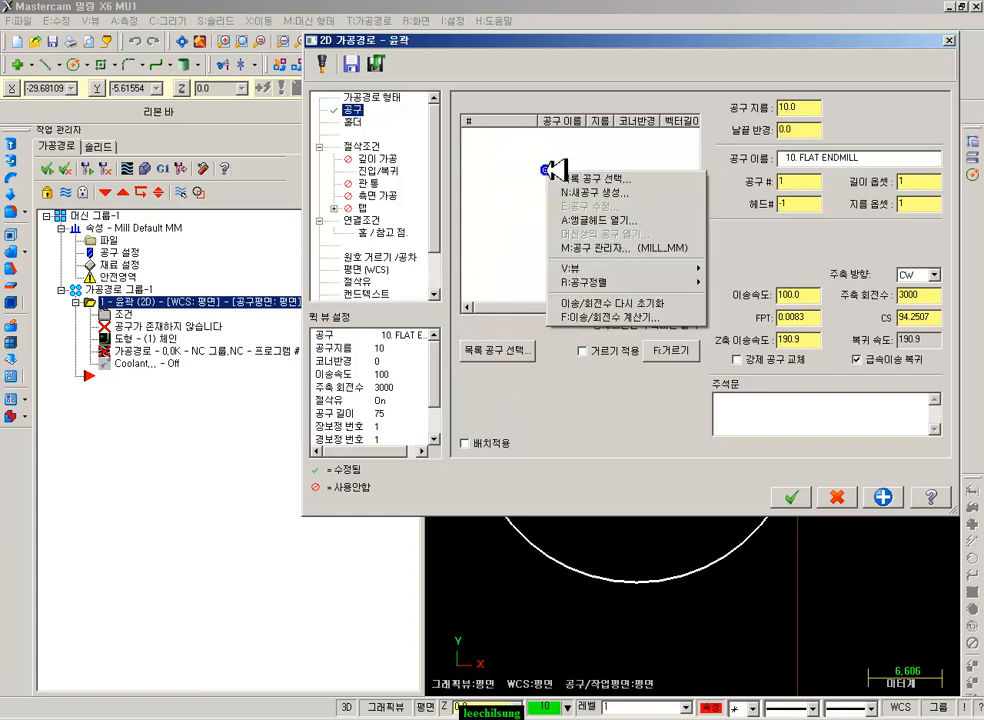
{"action": "left_click", "coordinate": [613, 191]}
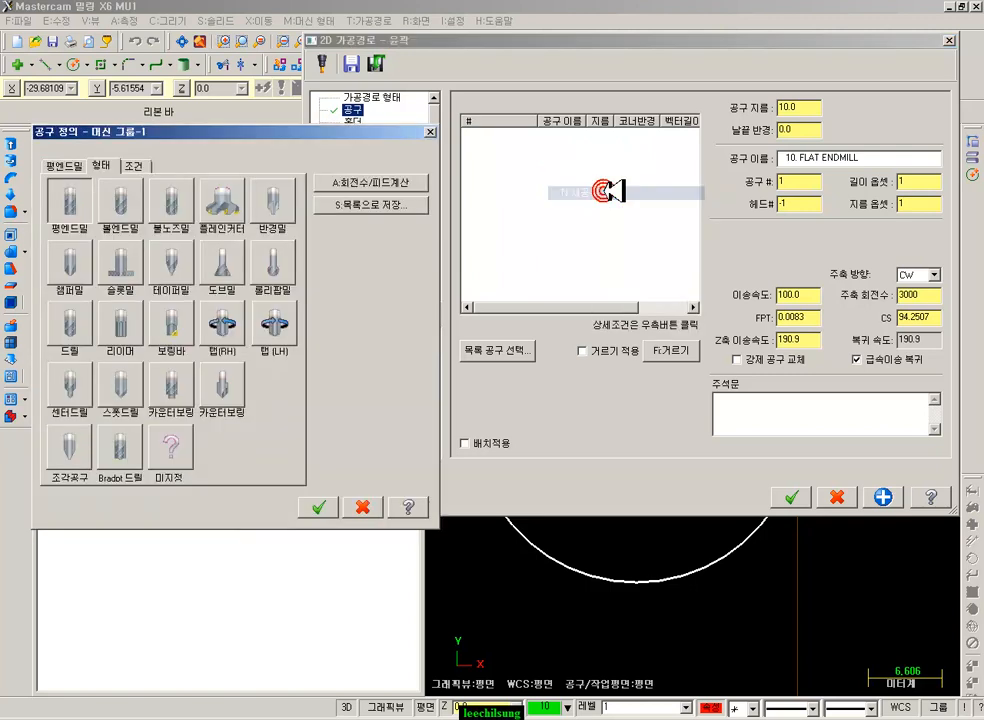
{"action": "left_click", "coordinate": [121, 205]}
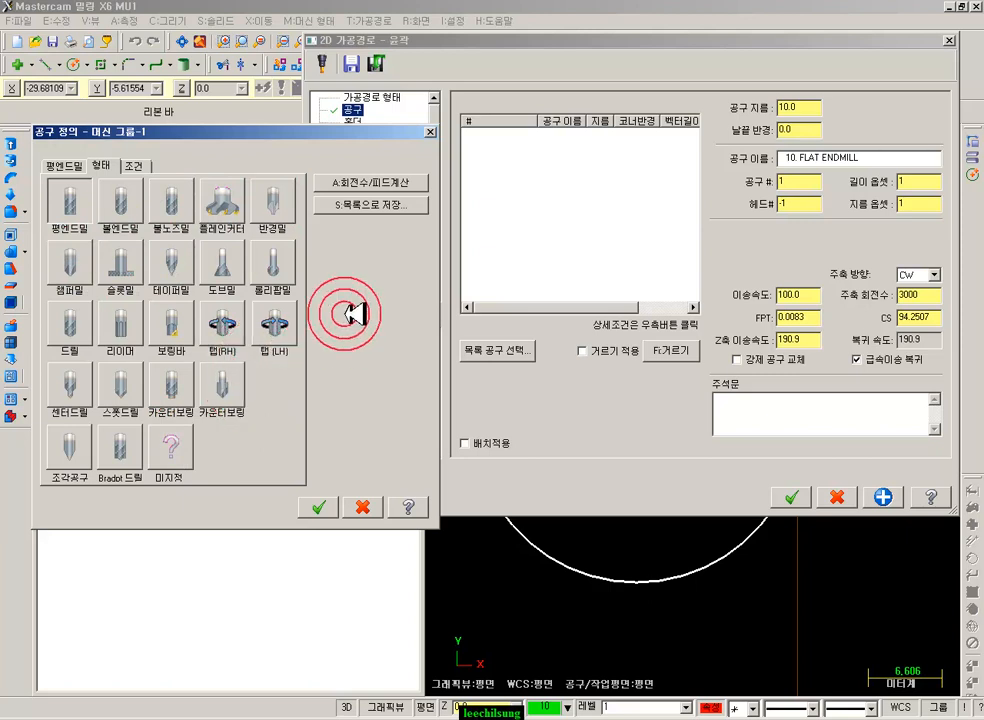
{"action": "left_click", "coordinate": [74, 198]}
{"action": "left_click", "coordinate": [178, 200]}
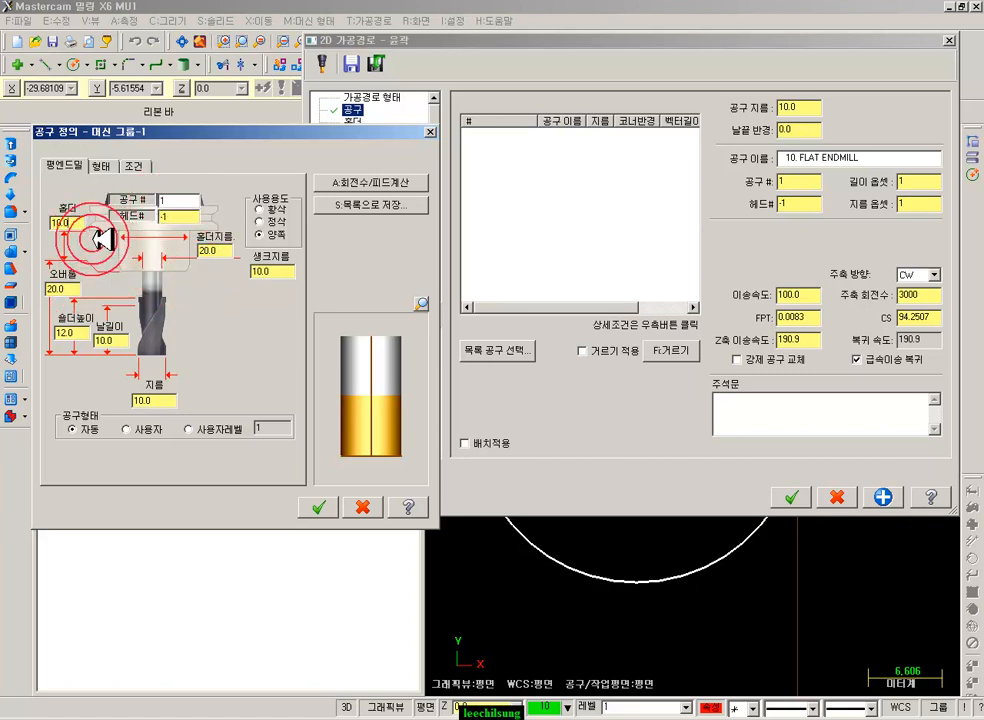
{"action": "double_click", "coordinate": [140, 401]}
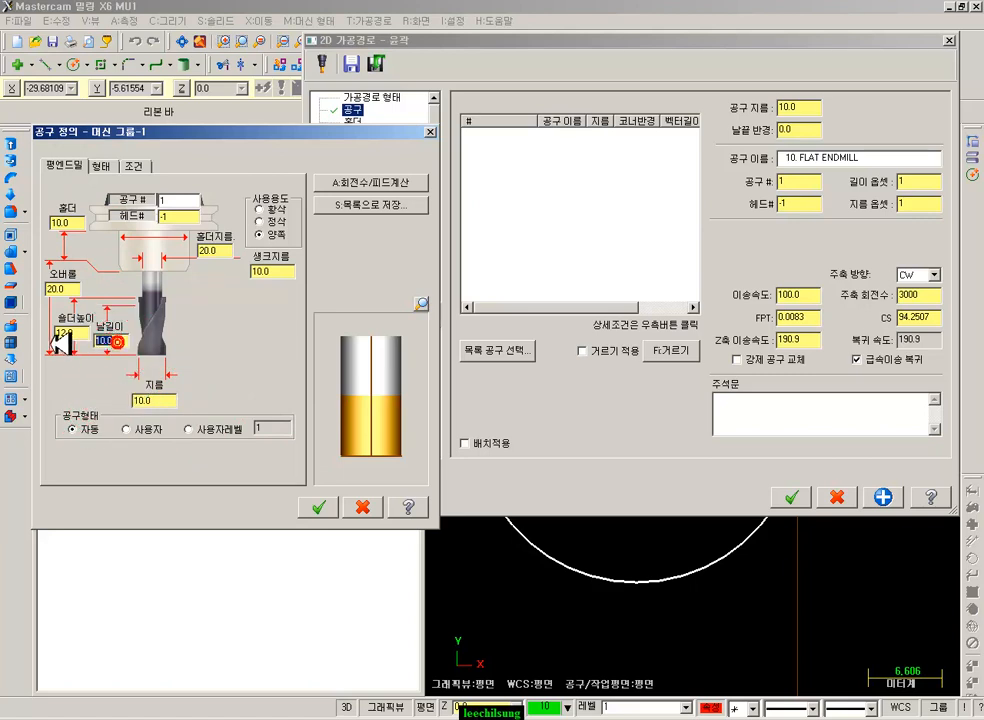
{"action": "double_click", "coordinate": [100, 339]}
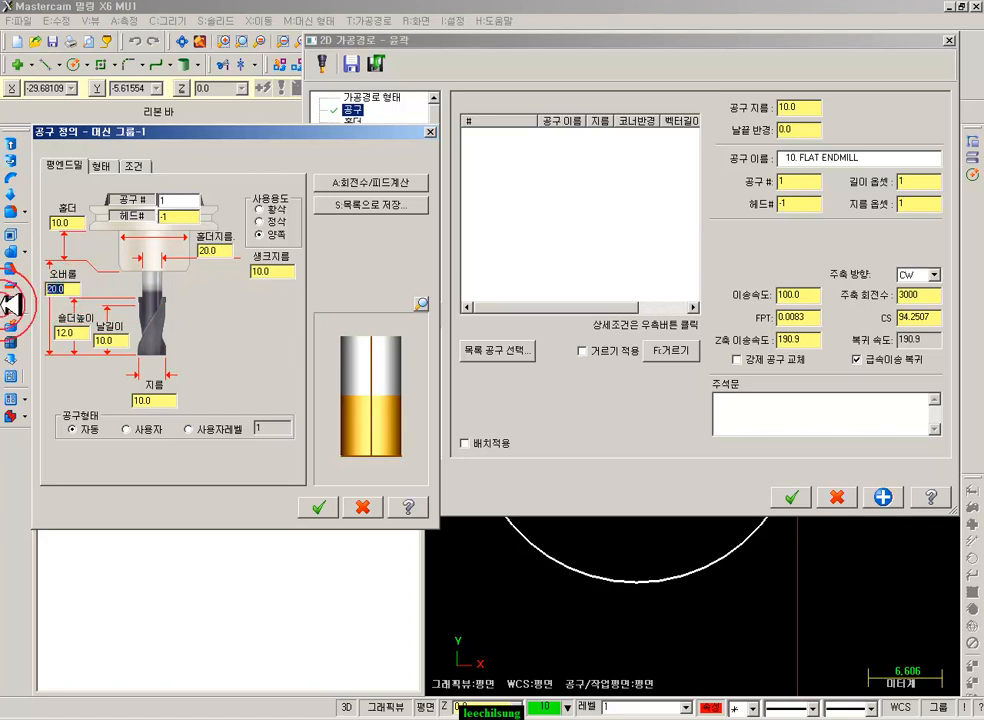
{"action": "key", "text": "Return"}
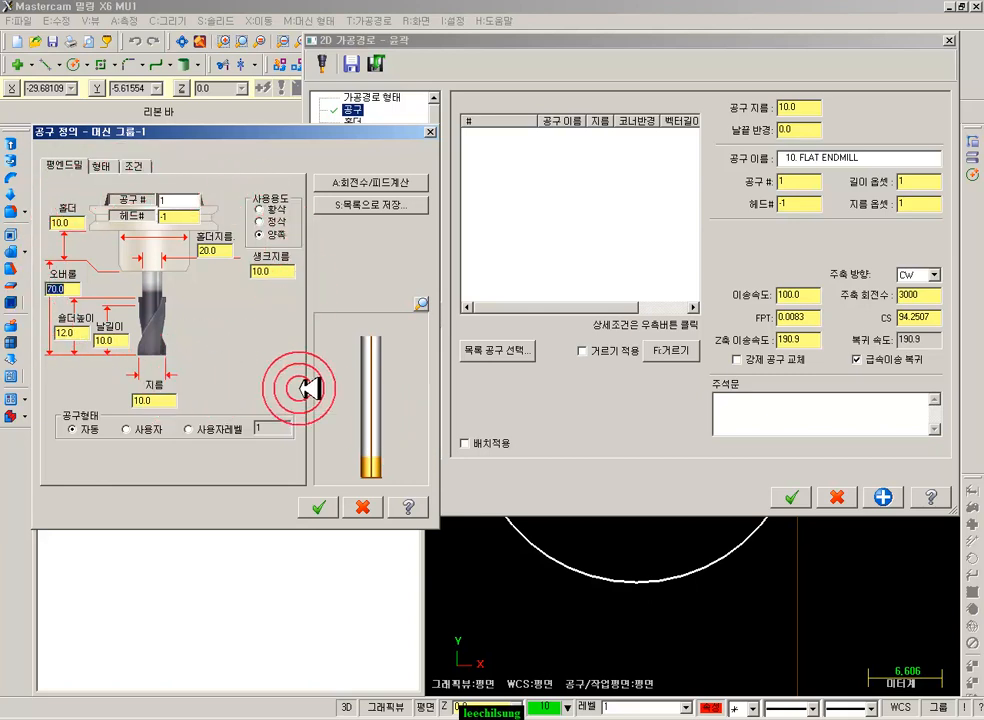
{"action": "left_click", "coordinate": [365, 506]}
- Filter the tool library to flat endmills only and add 10. FLAT ENDMILL (tool 219) to the contour toolpath
{"action": "left_click", "coordinate": [497, 351]}
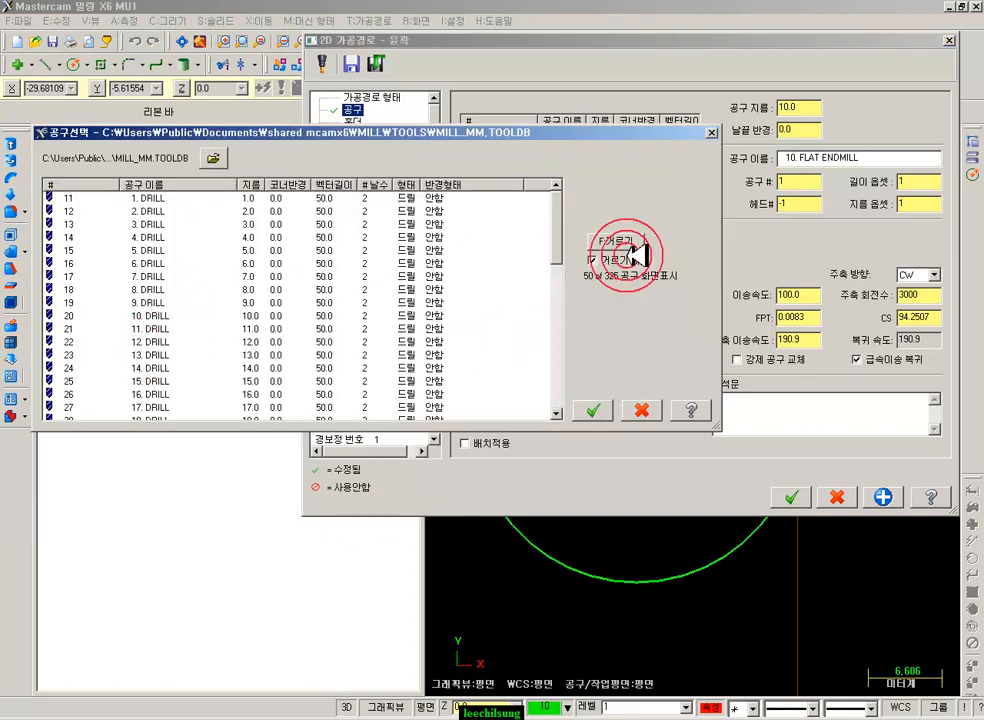
{"action": "left_click", "coordinate": [603, 242]}
{"action": "left_click", "coordinate": [65, 181]}
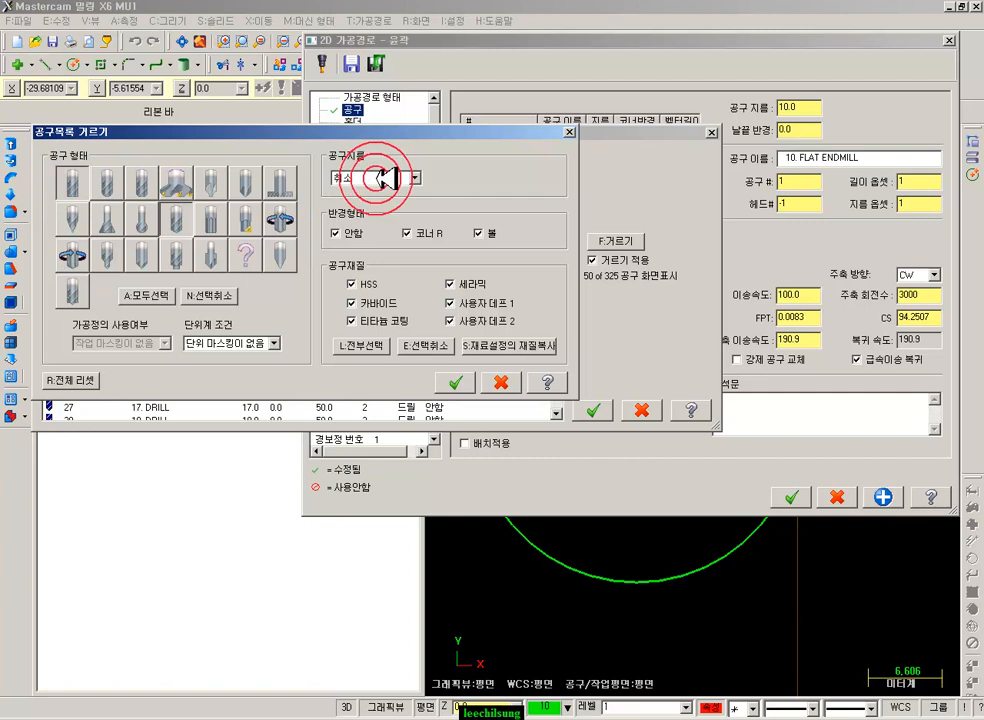
{"action": "left_click", "coordinate": [236, 296]}
{"action": "left_click", "coordinate": [82, 185]}
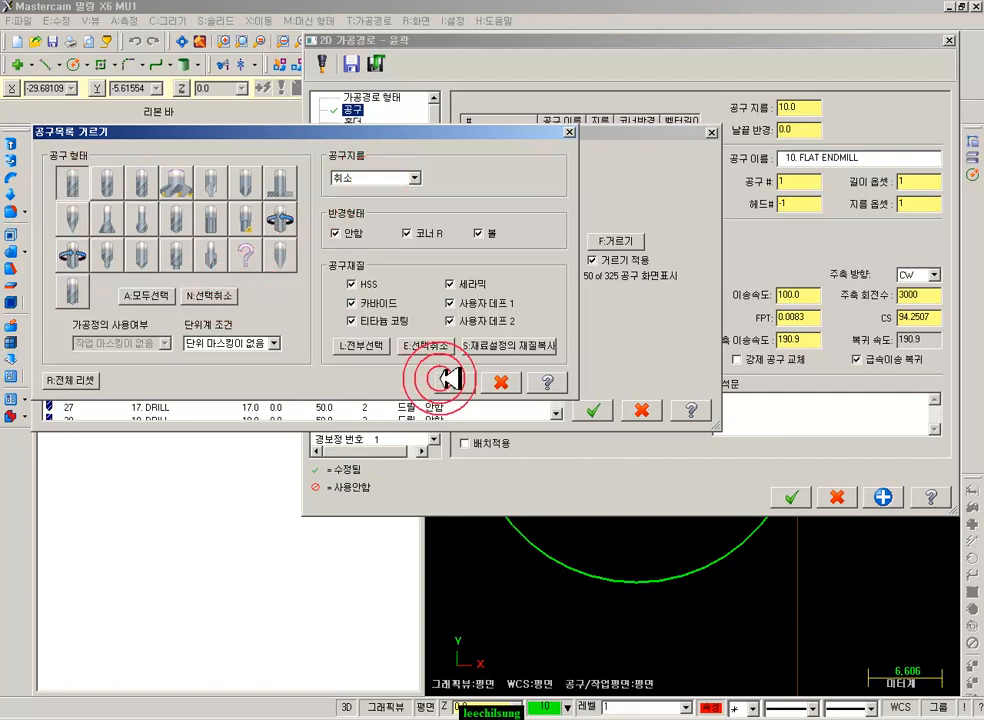
{"action": "left_click", "coordinate": [440, 380]}
{"action": "double_click", "coordinate": [152, 322]}
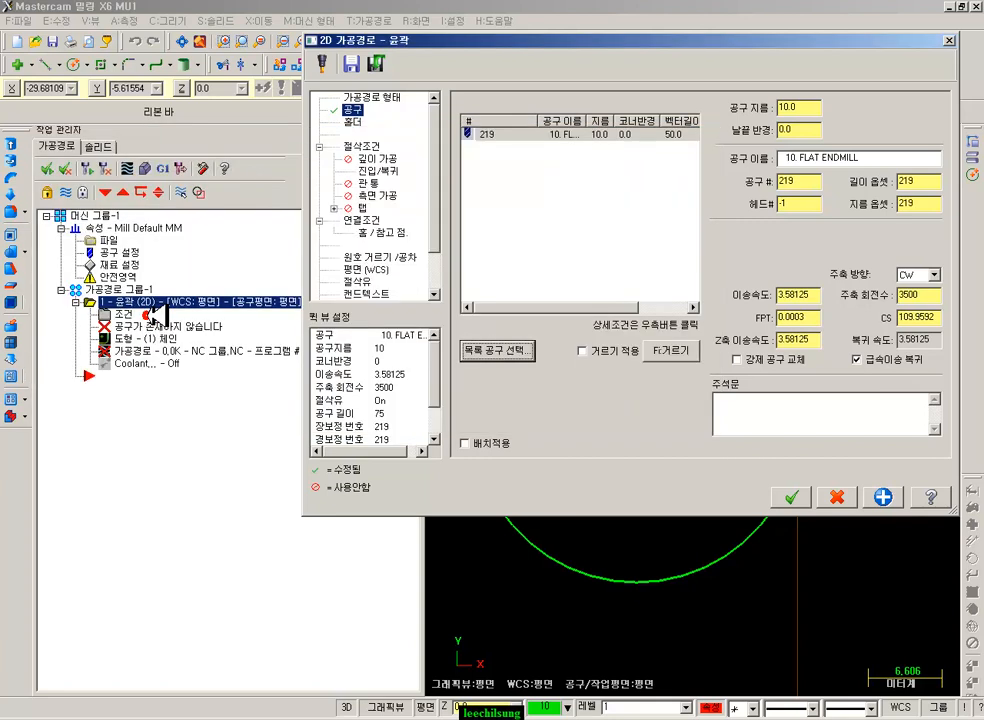
- Review the diameter, flute length and overall length in tool 219's definition
{"action": "double_click", "coordinate": [555, 133]}
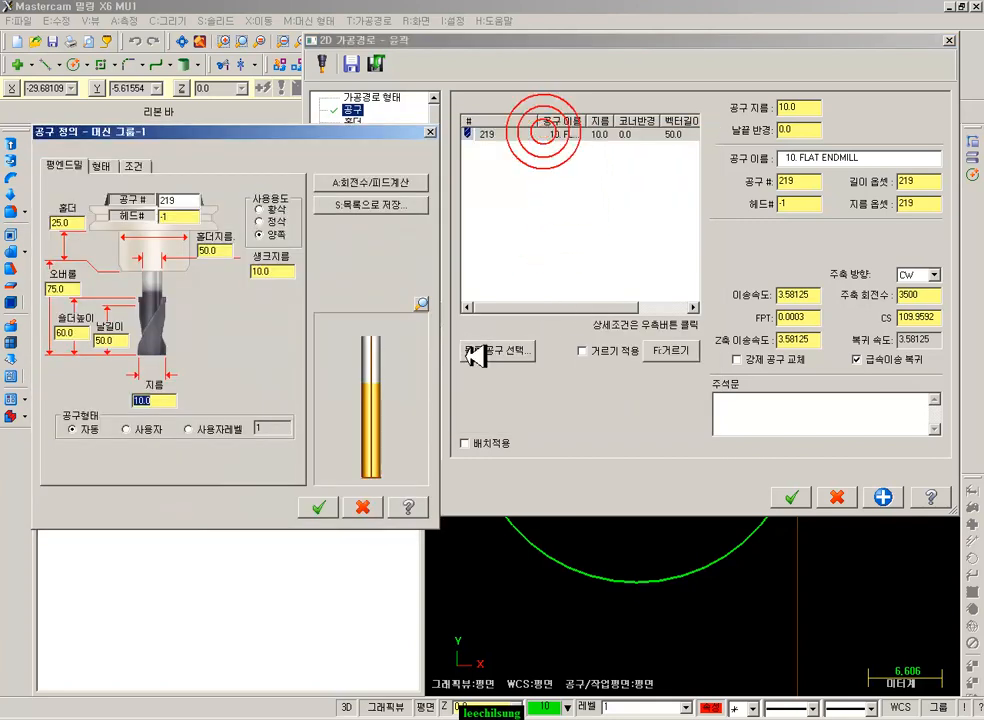
{"action": "left_click", "coordinate": [163, 403]}
{"action": "left_click_drag", "start_coordinate": [165, 402], "coordinate": [93, 389]}
{"action": "left_click", "coordinate": [124, 341]}
{"action": "left_click", "coordinate": [84, 408]}
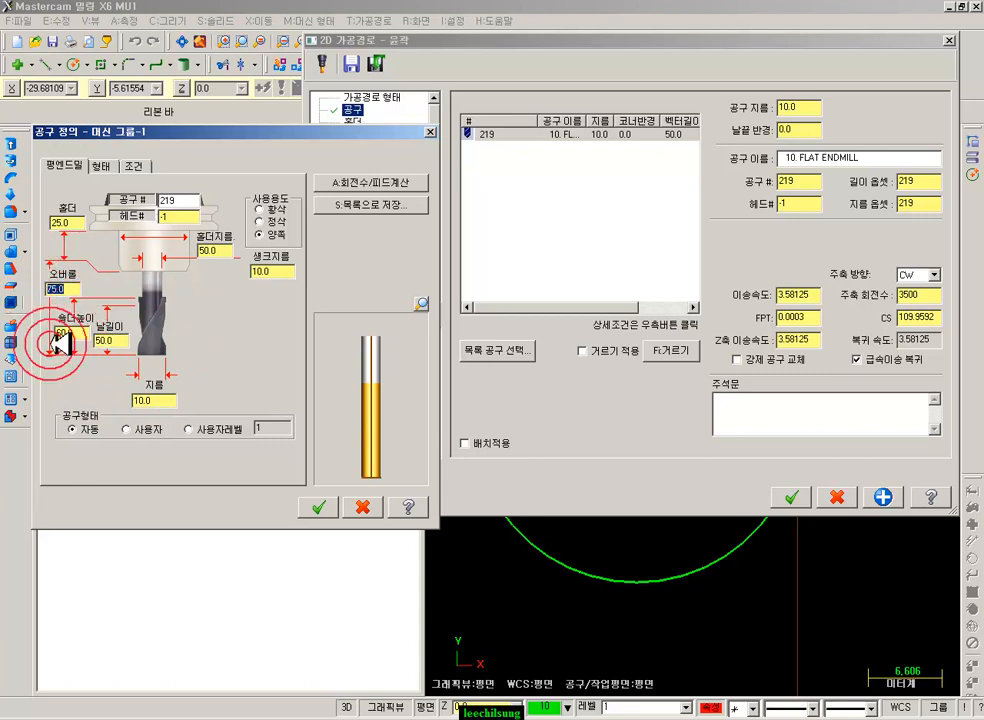
{"action": "left_click", "coordinate": [332, 508]}
- Look over the flat endmills in the MILL_MM tool library and leave without choosing one
{"action": "right_click", "coordinate": [561, 211]}
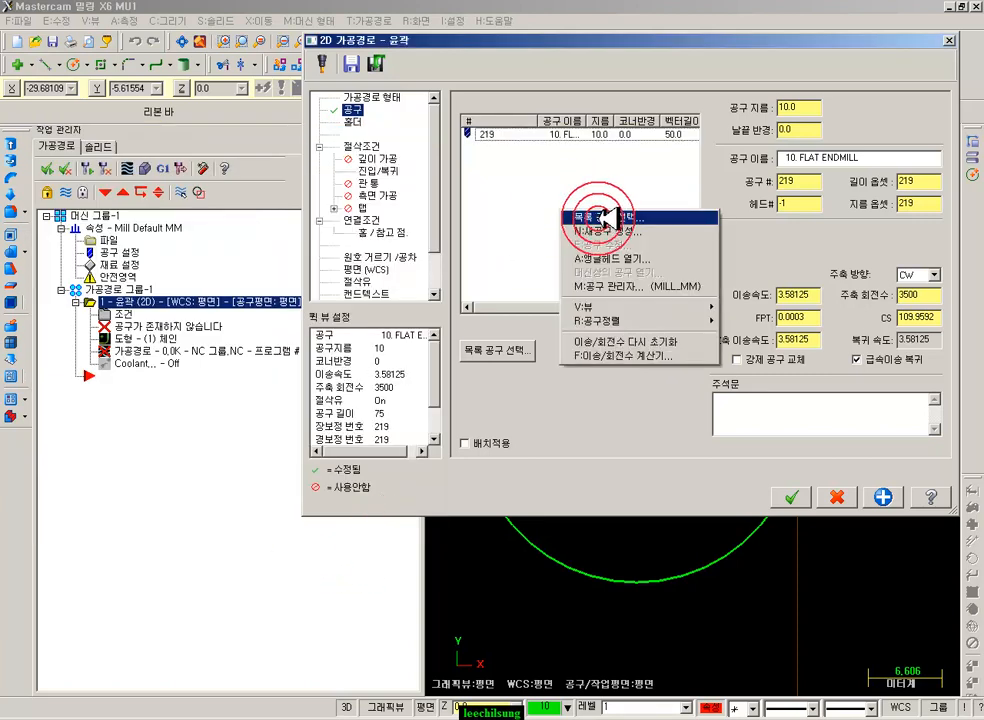
{"action": "left_click", "coordinate": [604, 216]}
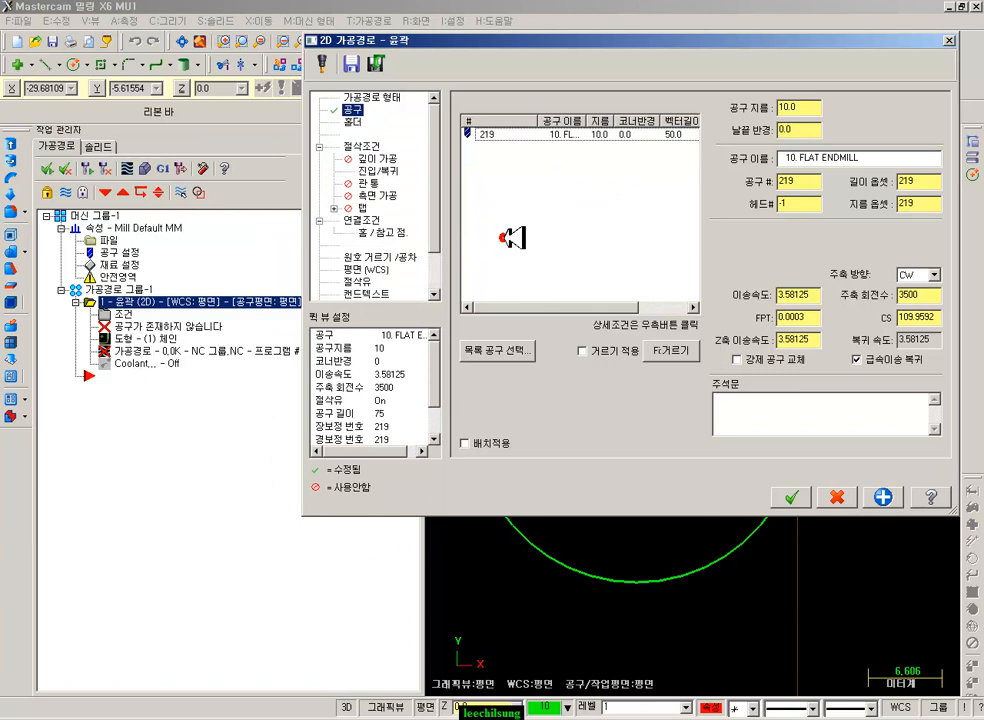
{"action": "left_click", "coordinate": [505, 349]}
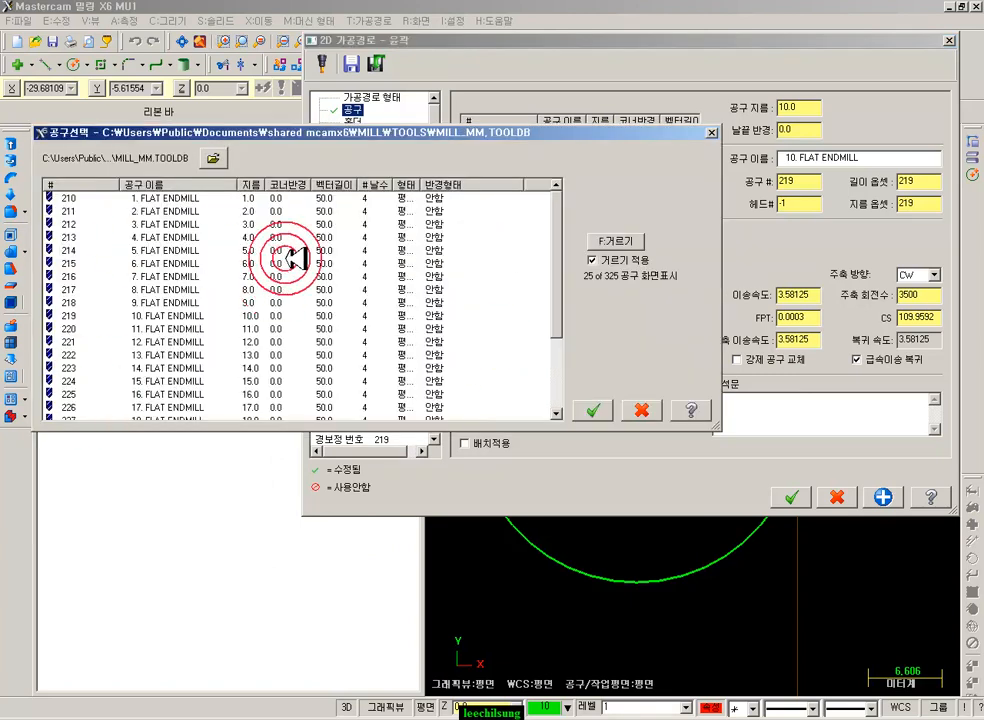
{"action": "left_click", "coordinate": [640, 407]}
- Add another 10. FLAT ENDMILL (219) and the 2. FLAT ENDMILL (211) from the library to the contour toolpath's tool list
{"action": "right_click", "coordinate": [560, 212]}
{"action": "left_click", "coordinate": [607, 217]}
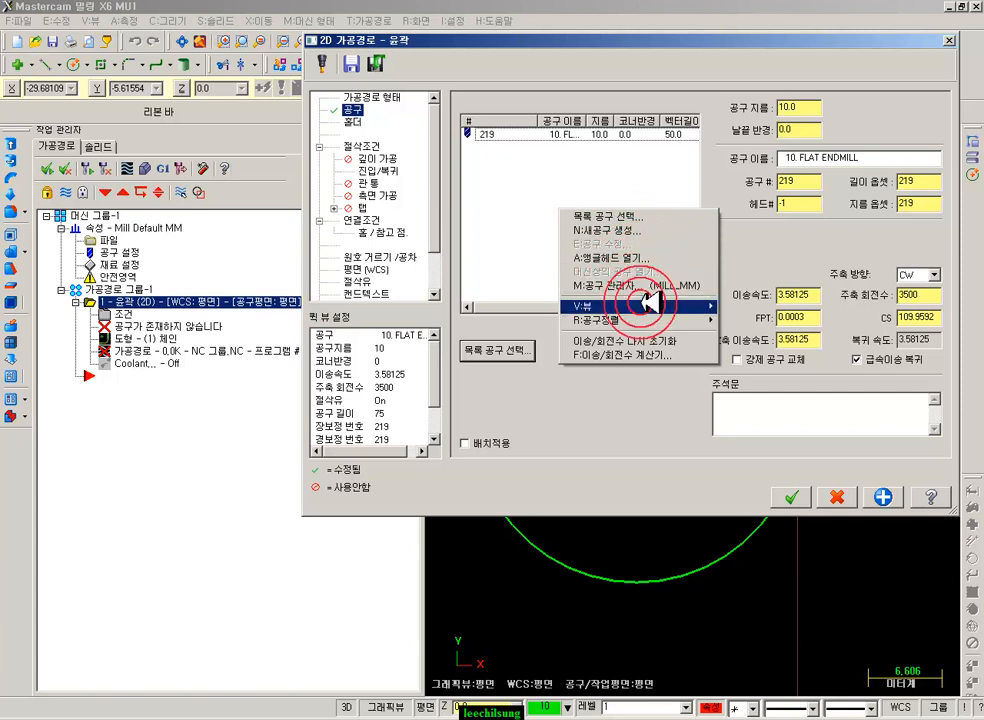
{"action": "mouse_move", "coordinate": [646, 303]}
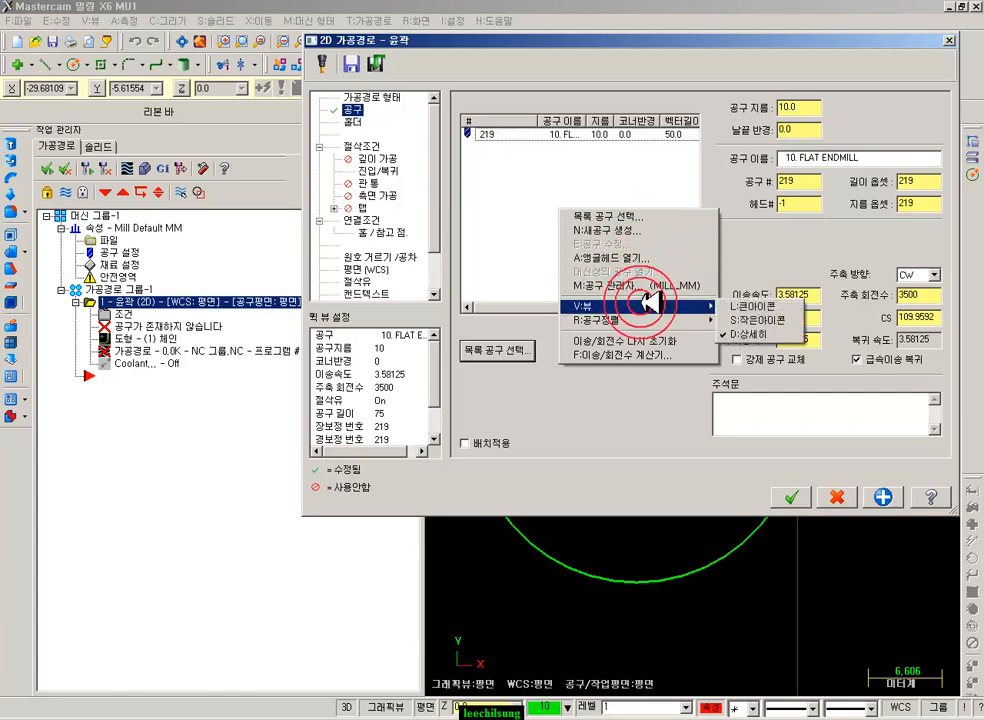
{"action": "left_click", "coordinate": [608, 214]}
{"action": "double_click", "coordinate": [268, 313]}
{"action": "left_click", "coordinate": [558, 394]}
{"action": "right_click", "coordinate": [556, 240]}
{"action": "left_click", "coordinate": [590, 248]}
{"action": "double_click", "coordinate": [160, 211]}
{"action": "left_click", "coordinate": [517, 217]}
{"action": "left_click", "coordinate": [536, 134]}
{"action": "left_click", "coordinate": [540, 147]}
{"action": "left_click", "coordinate": [538, 160]}
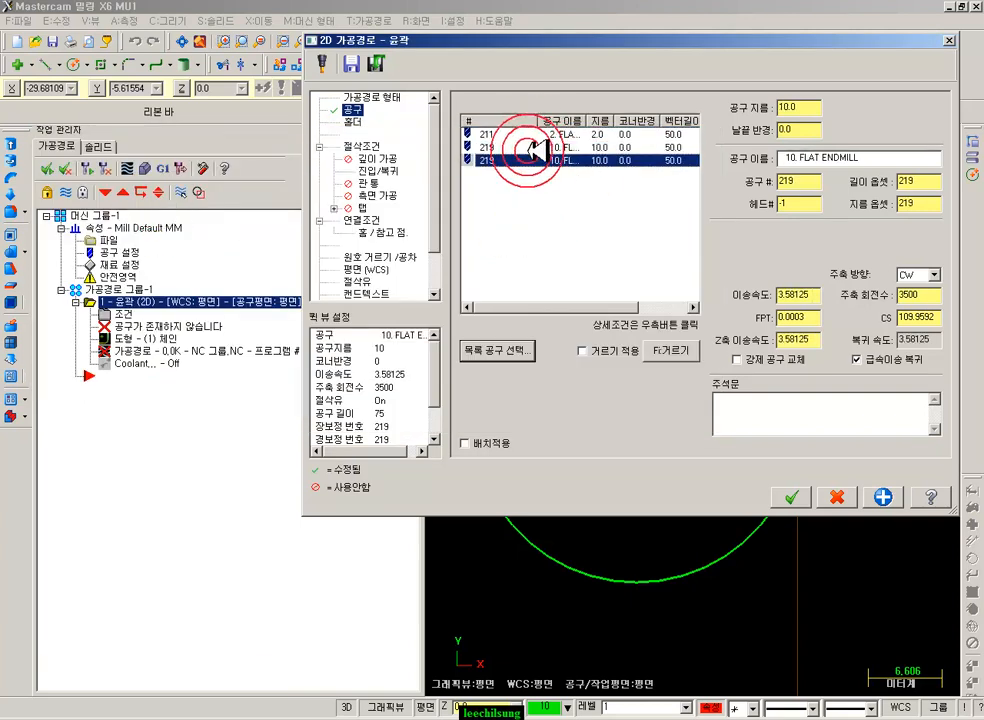
- Display the contour toolpath's tool list as large icons and inspect the listed tools
{"action": "right_click", "coordinate": [553, 231]}
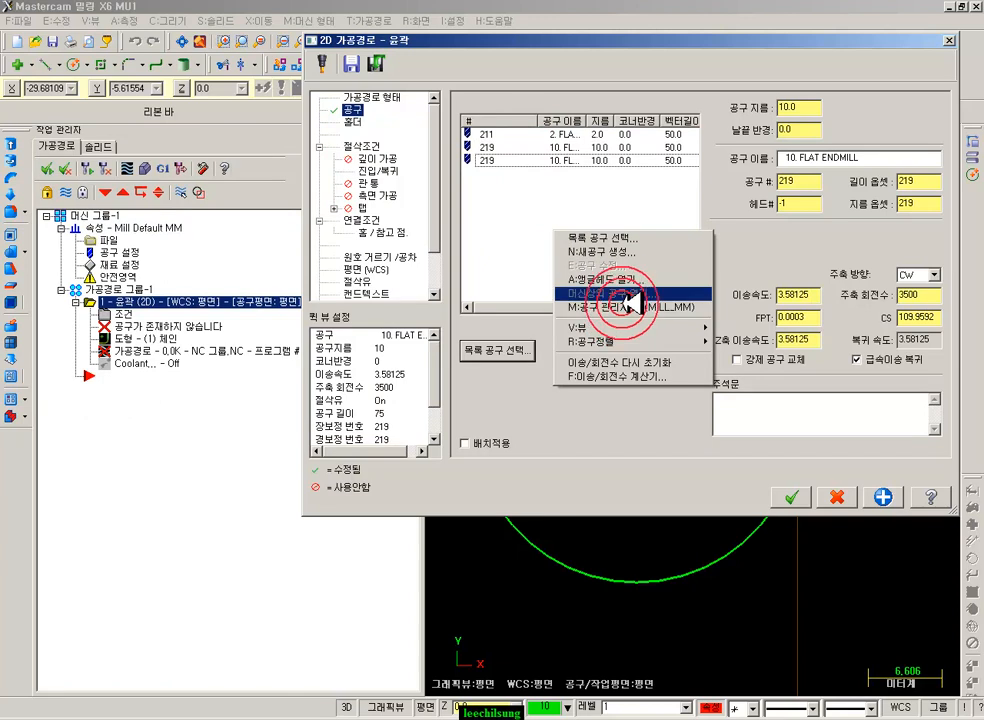
{"action": "mouse_move", "coordinate": [600, 328]}
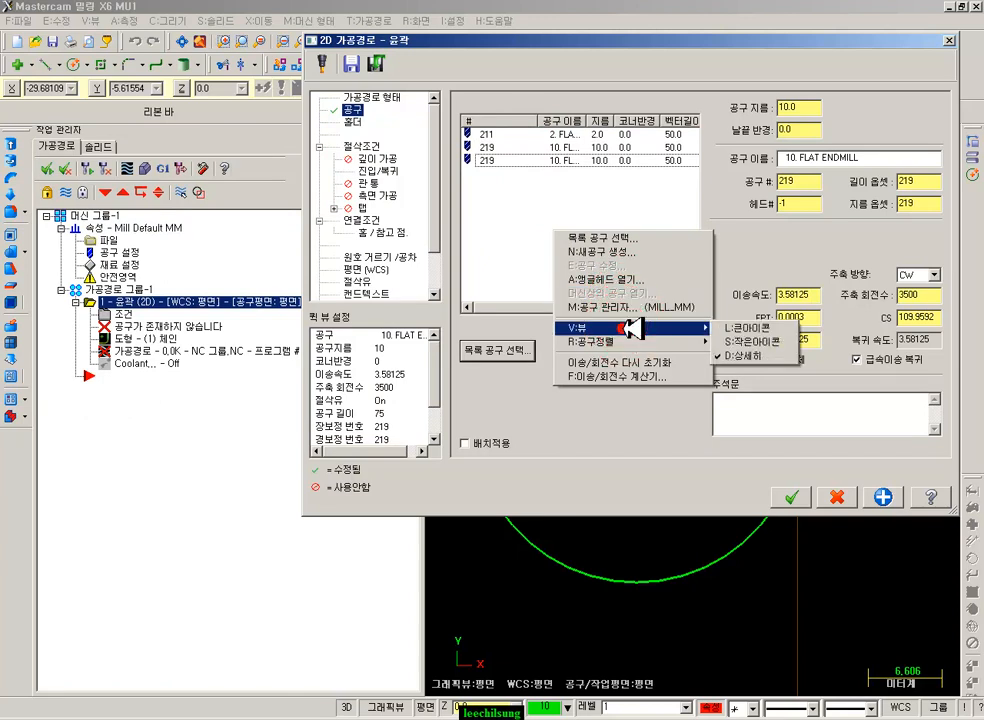
{"action": "left_click", "coordinate": [766, 328]}
{"action": "left_click", "coordinate": [618, 168]}
{"action": "left_click", "coordinate": [530, 162]}
{"action": "left_click", "coordinate": [615, 170]}
{"action": "left_click", "coordinate": [535, 300]}
- Display the tool list as small icons and check the available tool sorting options
{"action": "right_click", "coordinate": [603, 258]}
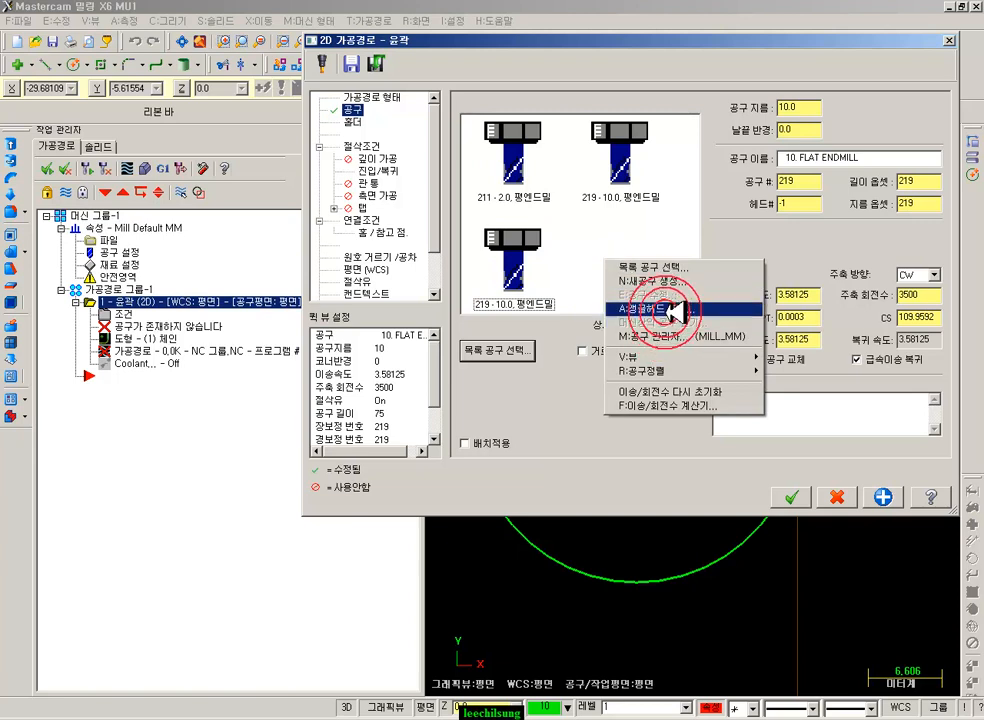
{"action": "mouse_move", "coordinate": [654, 358]}
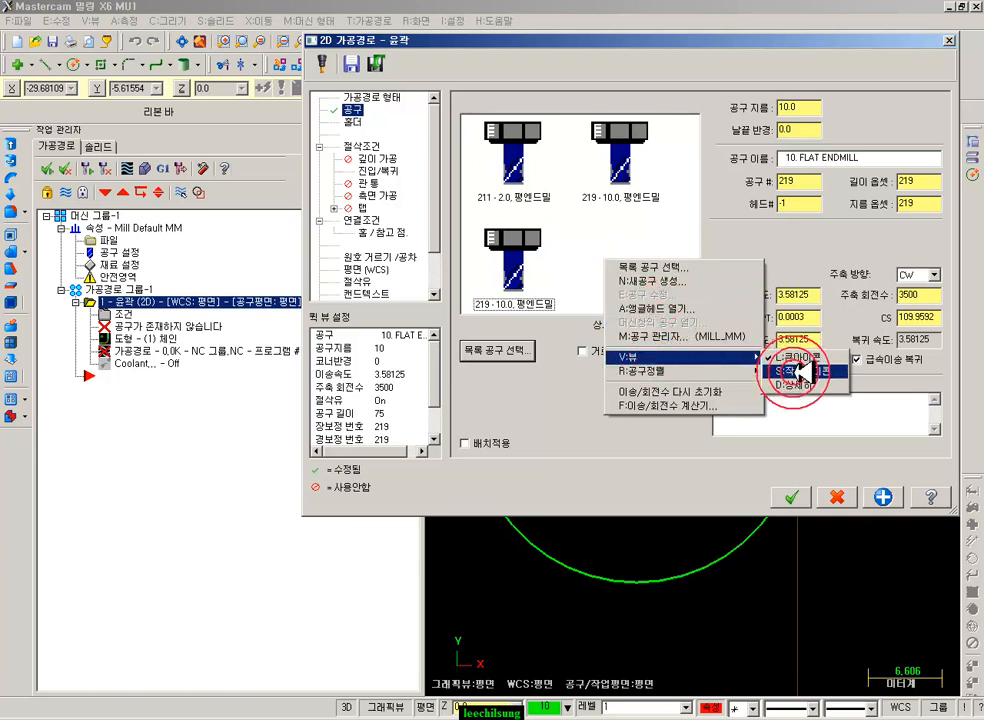
{"action": "left_click", "coordinate": [793, 372]}
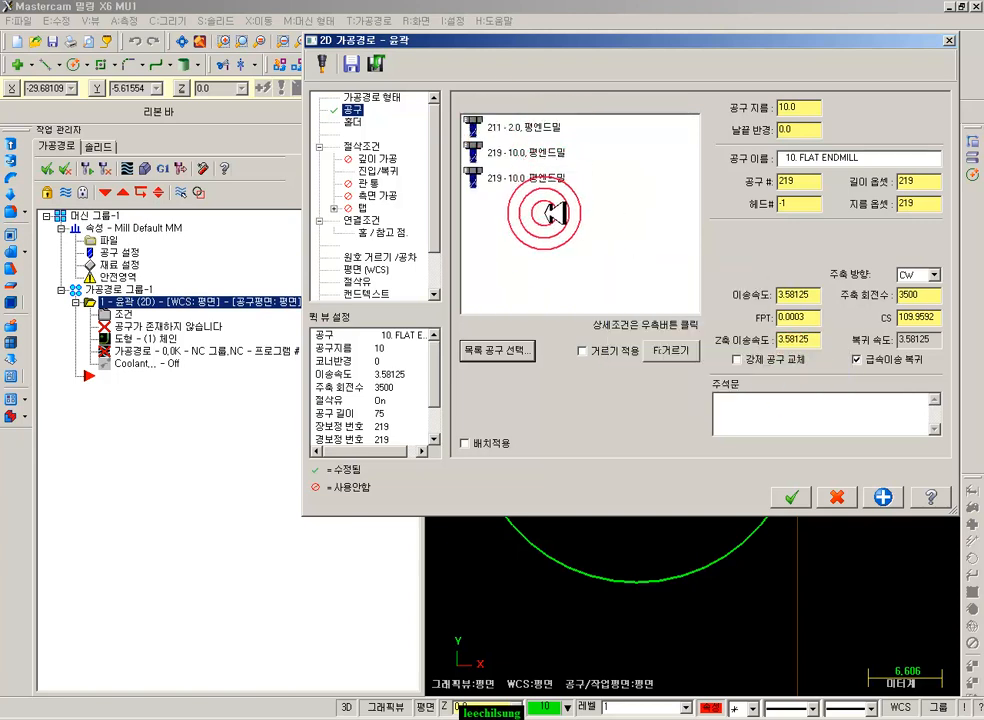
{"action": "right_click", "coordinate": [553, 238]}
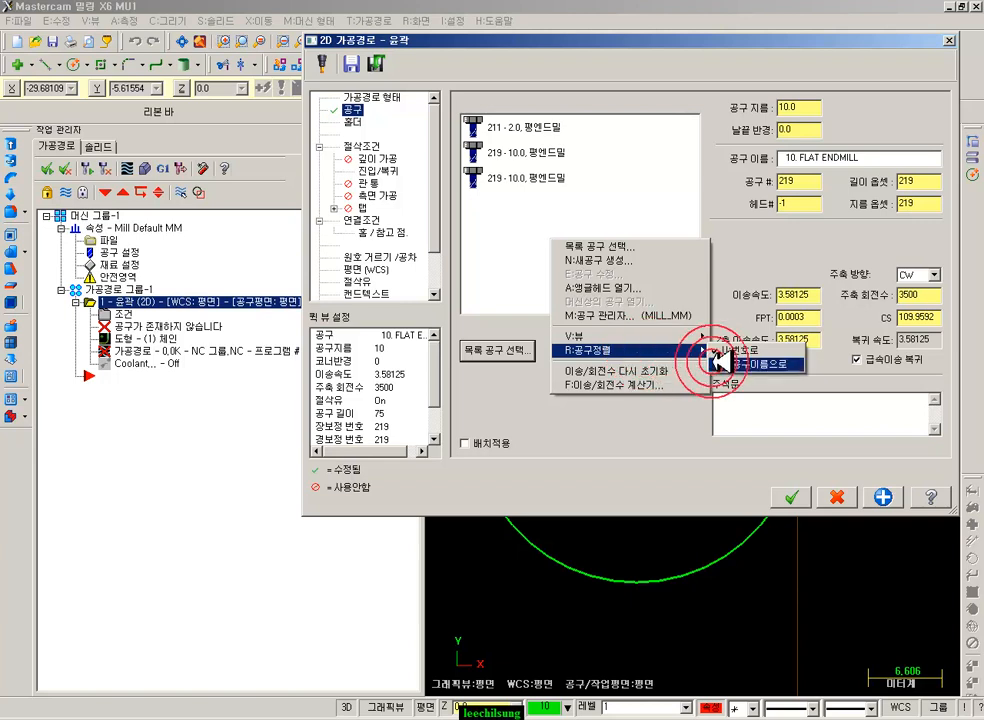
{"action": "mouse_move", "coordinate": [690, 349]}
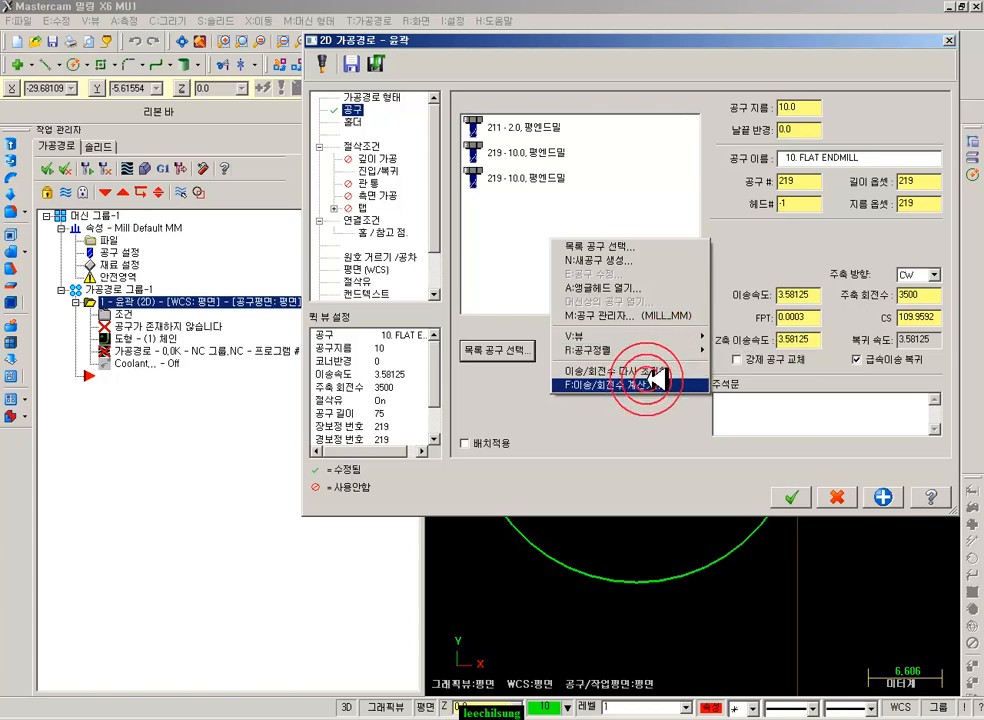
{"action": "left_click", "coordinate": [524, 249]}
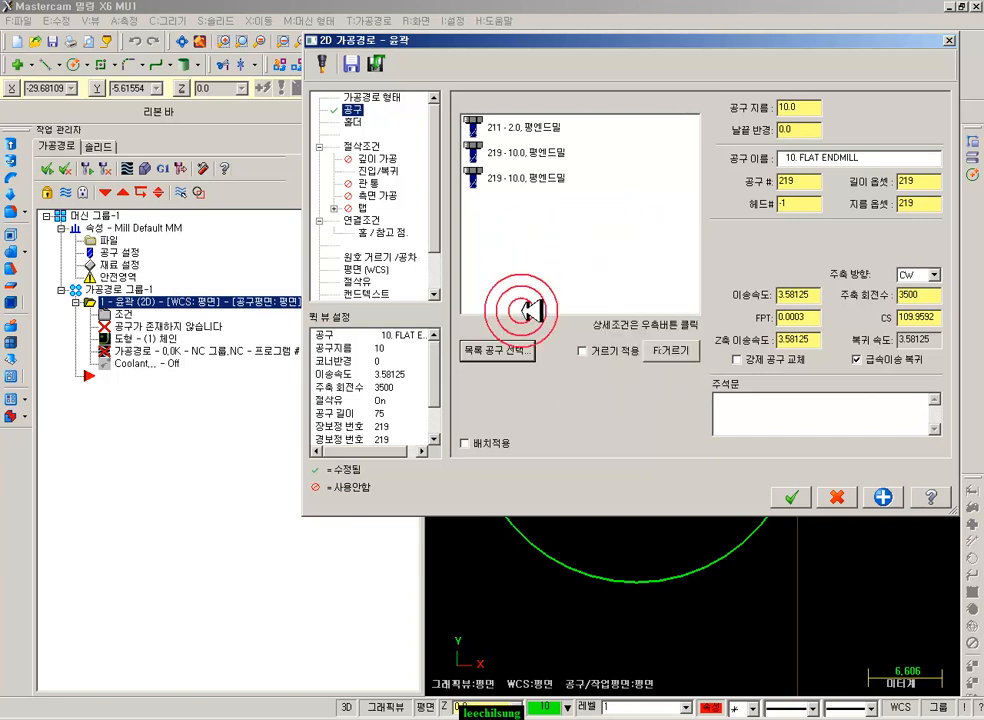
- Switch to the Acrobat Reader textbook and mark the 공구정렬 line and the 공구/헤드 item on page 129
{"action": "left_click", "coordinate": [190, 712]}
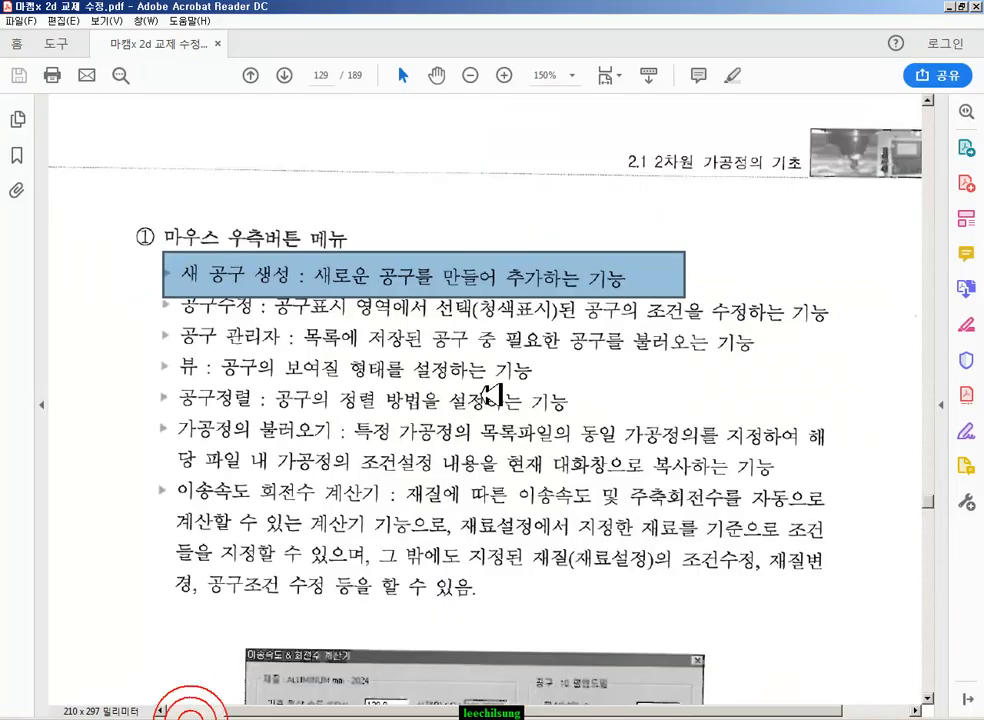
{"action": "left_click_drag", "start_coordinate": [166, 398], "coordinate": [490, 400]}
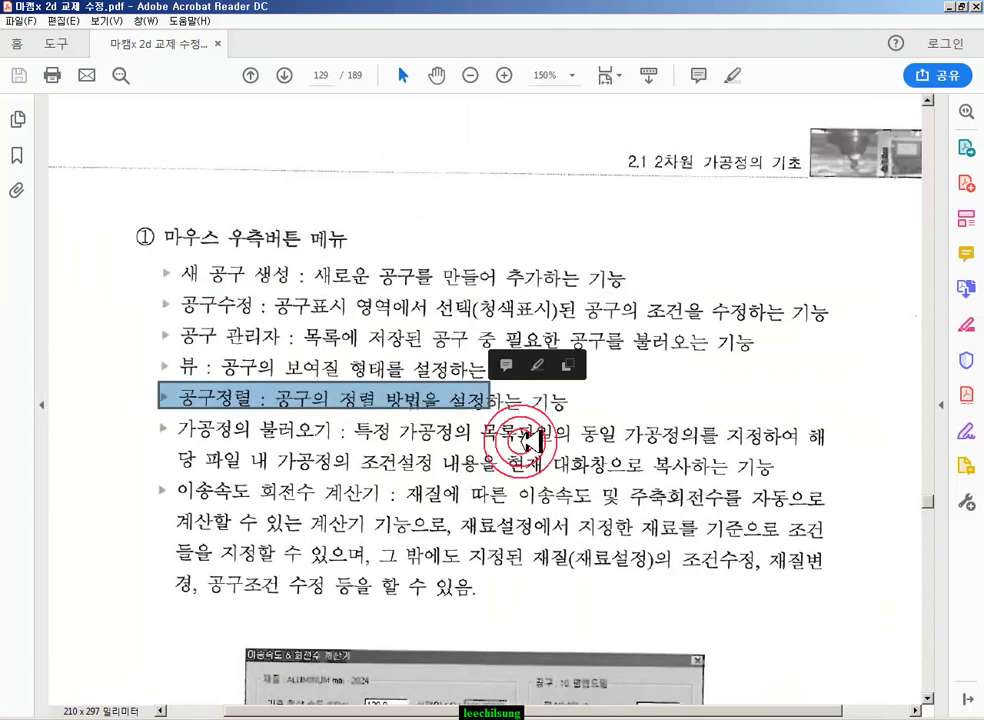
{"action": "scroll", "coordinate": [567, 450], "scroll_direction": "down", "scroll_amount": 15}
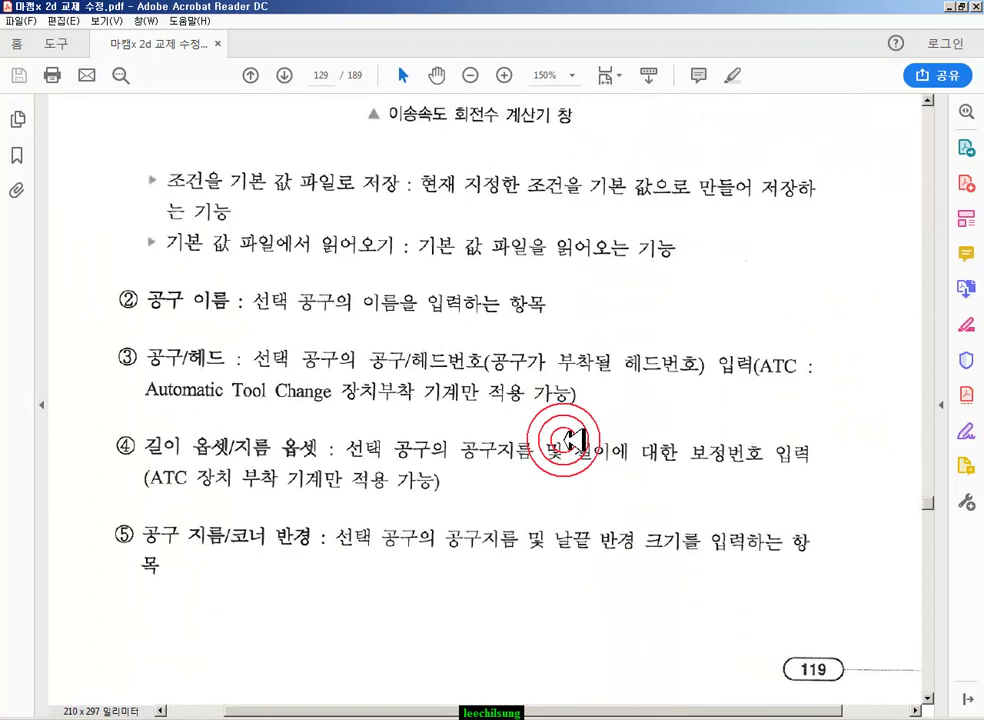
{"action": "left_click_drag", "start_coordinate": [134, 351], "coordinate": [281, 411]}
- Read the tool condition items on page 130, marking the Misc 값 entry and the 기타 설정값 dialog figure
{"action": "scroll", "coordinate": [248, 455], "scroll_direction": "down", "scroll_amount": 3}
{"action": "scroll", "coordinate": [248, 455], "scroll_direction": "down", "scroll_amount": 8}
{"action": "scroll", "coordinate": [388, 432], "scroll_direction": "down", "scroll_amount": 2}
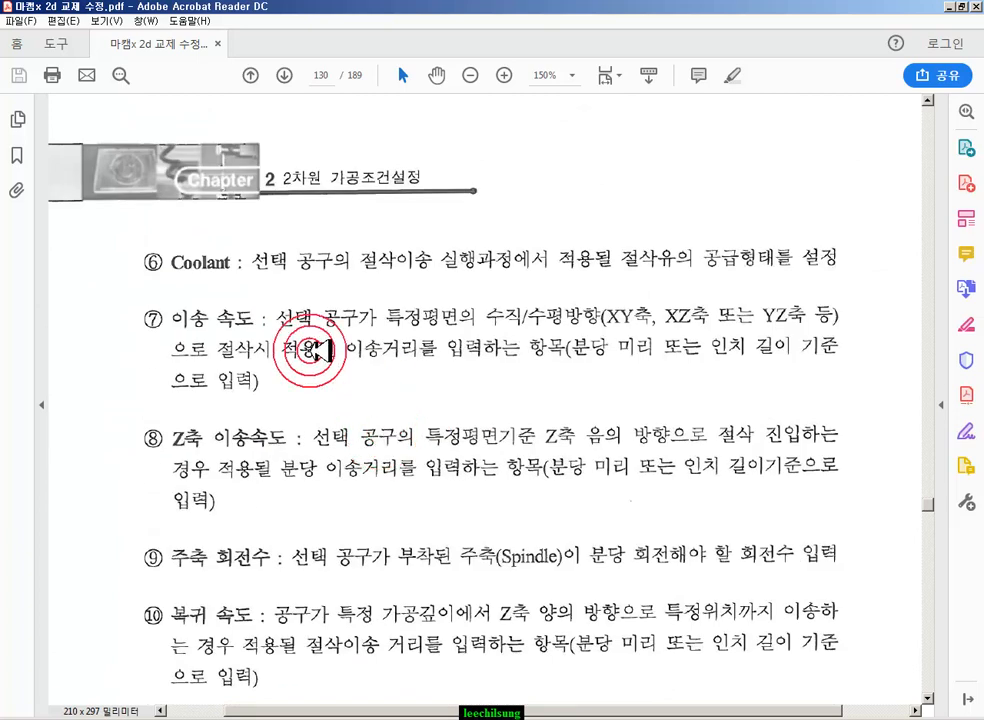
{"action": "scroll", "coordinate": [298, 345], "scroll_direction": "down", "scroll_amount": 3}
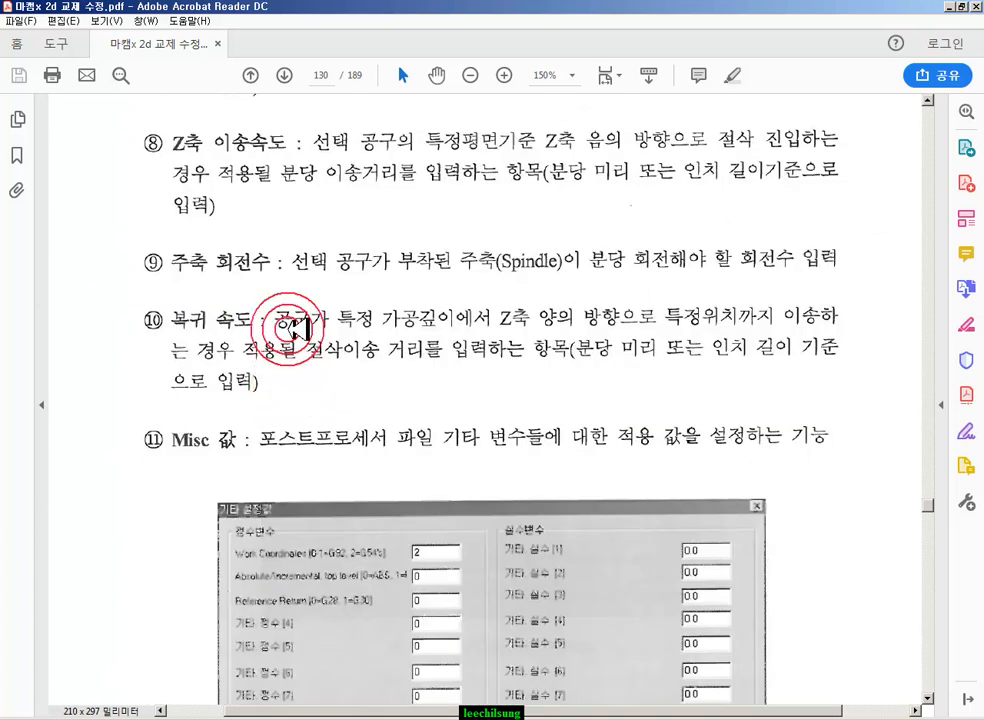
{"action": "left_click_drag", "start_coordinate": [116, 403], "coordinate": [872, 466]}
{"action": "scroll", "coordinate": [650, 440], "scroll_direction": "down", "scroll_amount": 2}
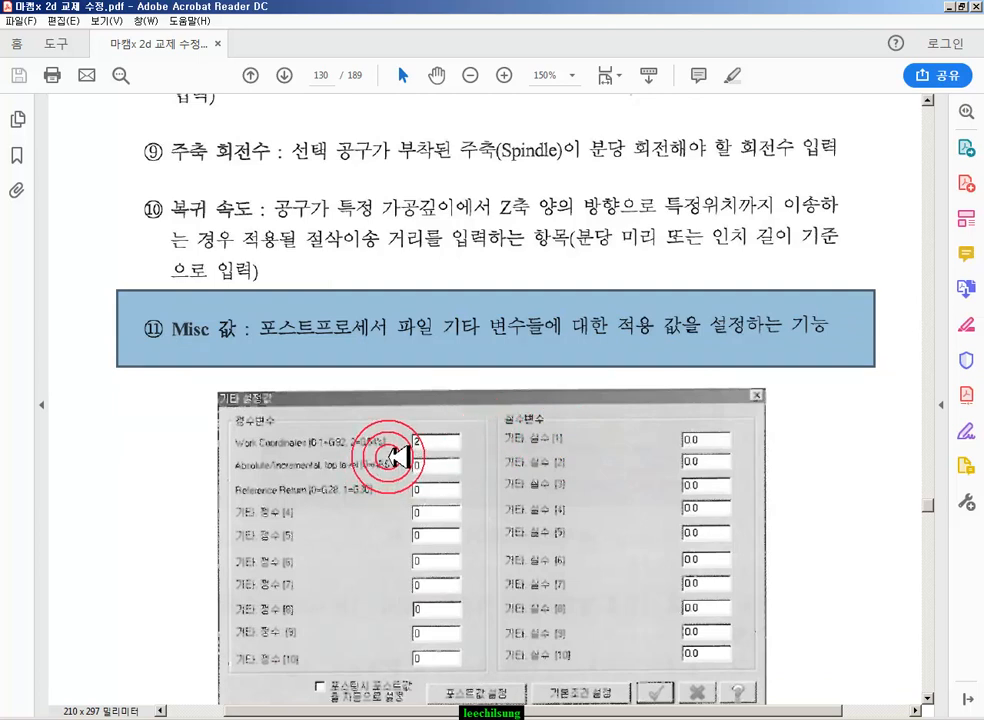
{"action": "left_click_drag", "start_coordinate": [240, 383], "coordinate": [720, 616]}
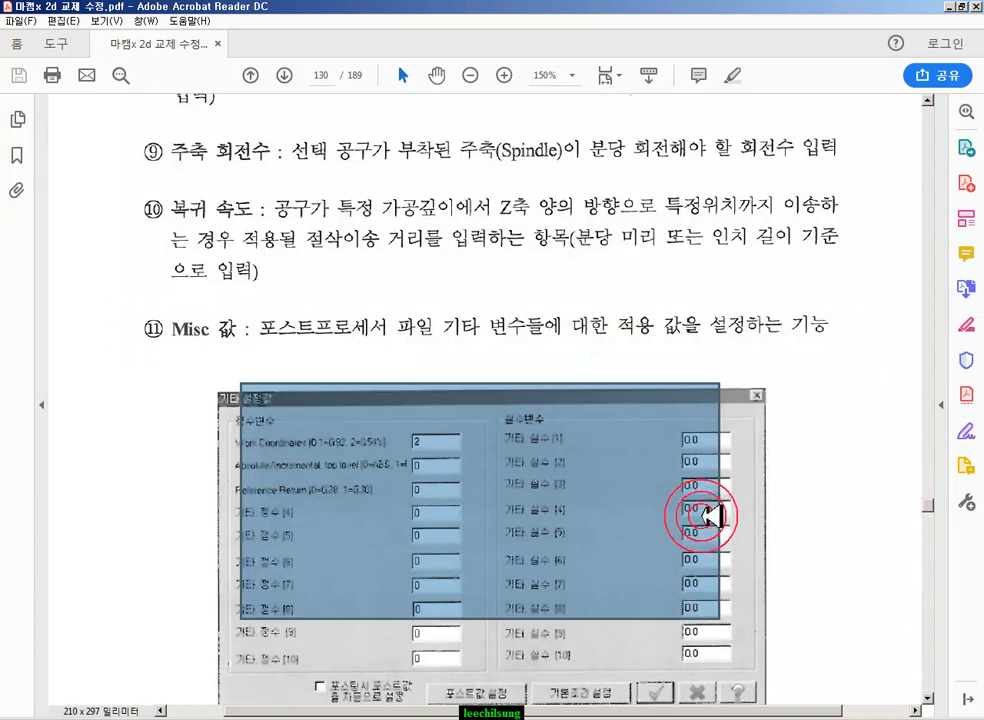
{"action": "scroll", "coordinate": [730, 560], "scroll_direction": "down", "scroll_amount": 8}
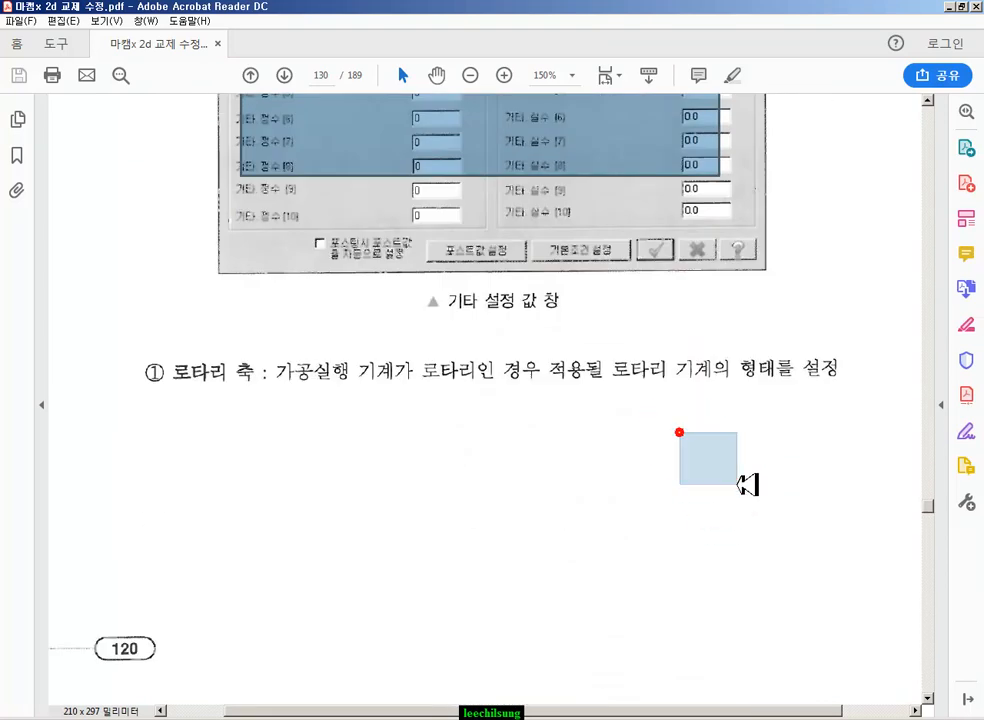
- Read the 로타리 축 item on page 130, marking its line, and continue to the 로타리 축 dialog description on page 131
{"action": "scroll", "coordinate": [747, 483], "scroll_direction": "down", "scroll_amount": 8}
{"action": "scroll", "coordinate": [747, 483], "scroll_direction": "up", "scroll_amount": 5}
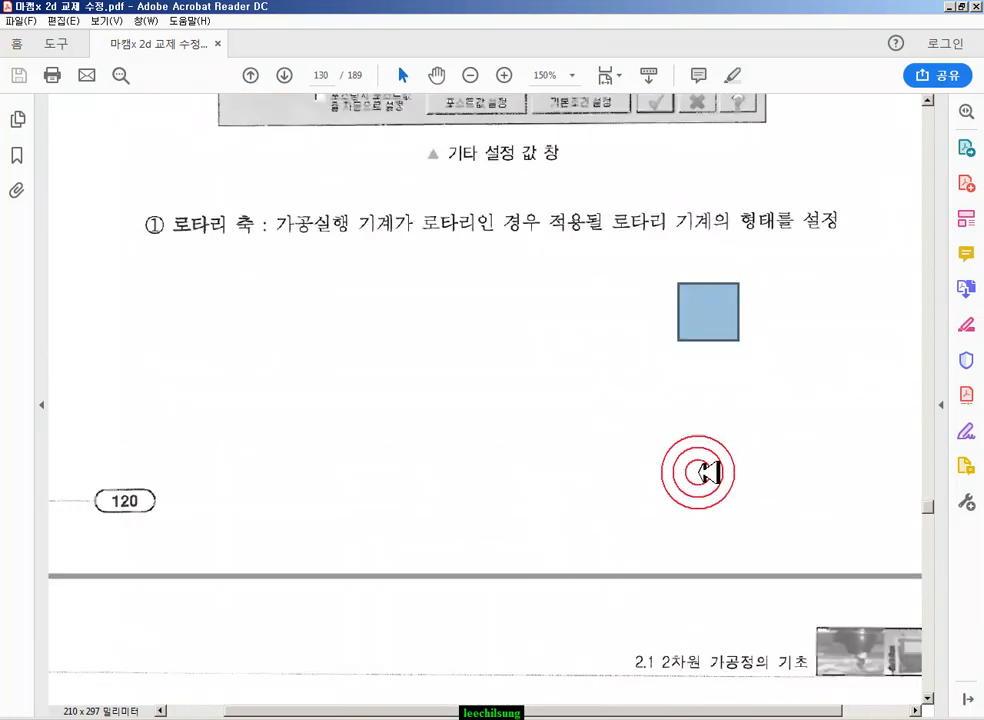
{"action": "left_click_drag", "start_coordinate": [138, 178], "coordinate": [910, 252]}
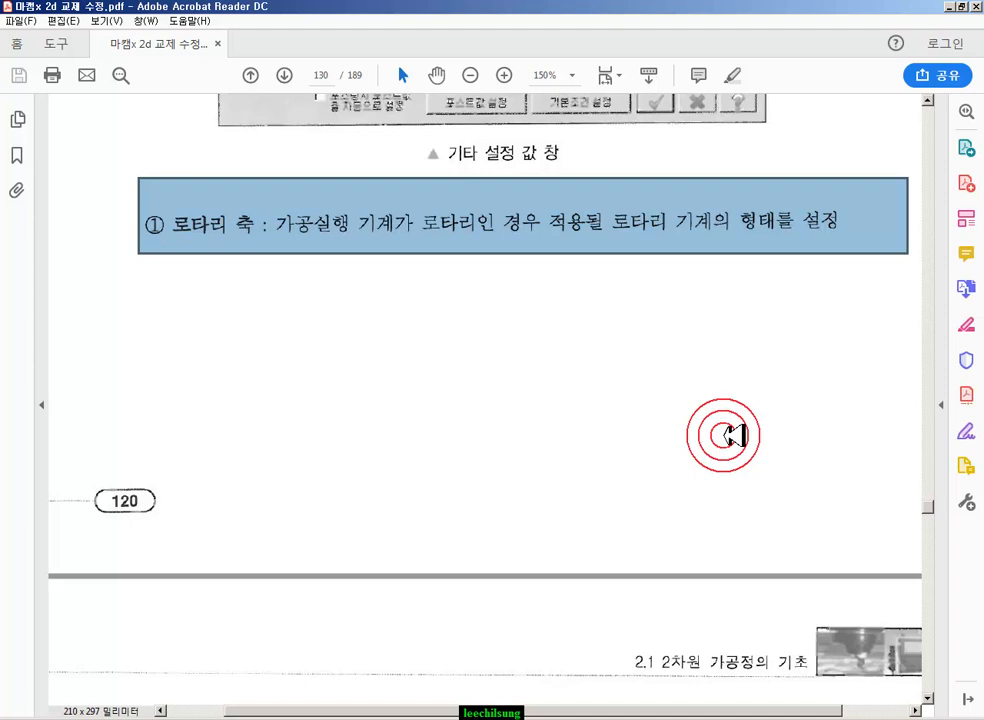
{"action": "left_click_drag", "start_coordinate": [116, 163], "coordinate": [335, 346]}
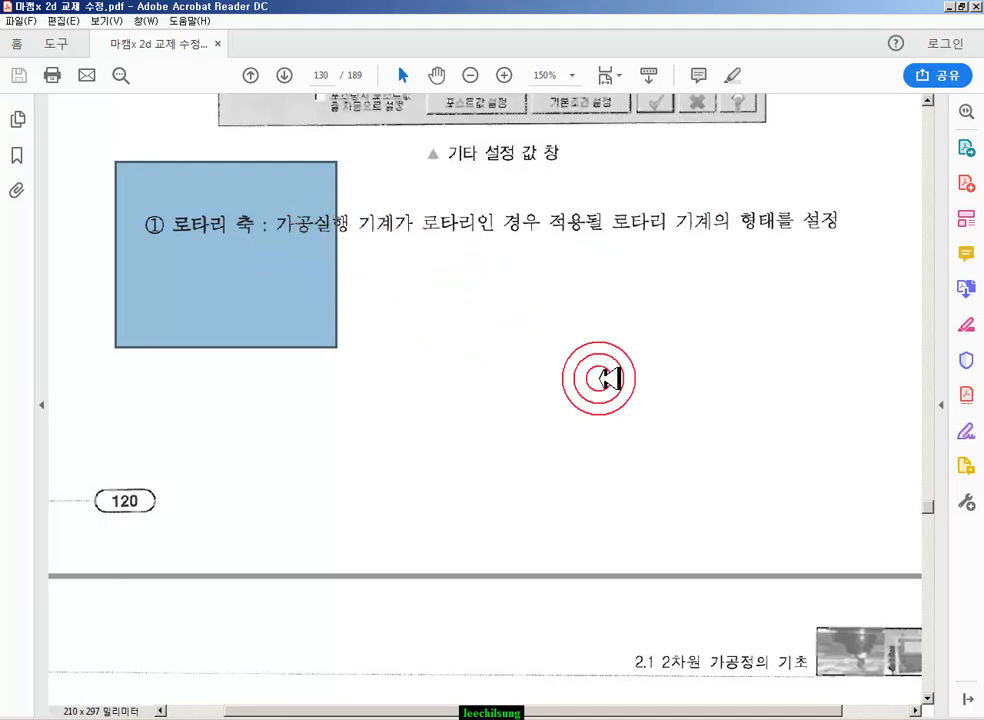
{"action": "scroll", "coordinate": [637, 480], "scroll_direction": "down", "scroll_amount": 10}
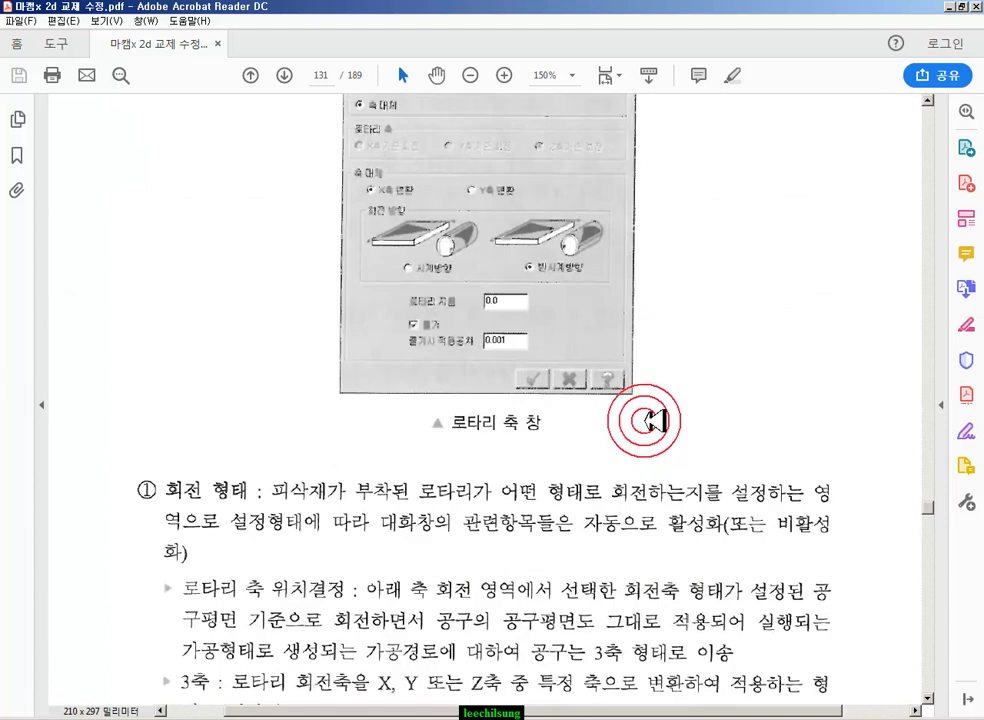
{"action": "scroll", "coordinate": [650, 413], "scroll_direction": "down", "scroll_amount": 5}
{"action": "left_click_drag", "start_coordinate": [77, 185], "coordinate": [841, 213]}
- Switch to Mastercam, cancel the contour toolpath parameters, and show the circle in the isometric view
{"action": "left_click", "coordinate": [391, 529]}
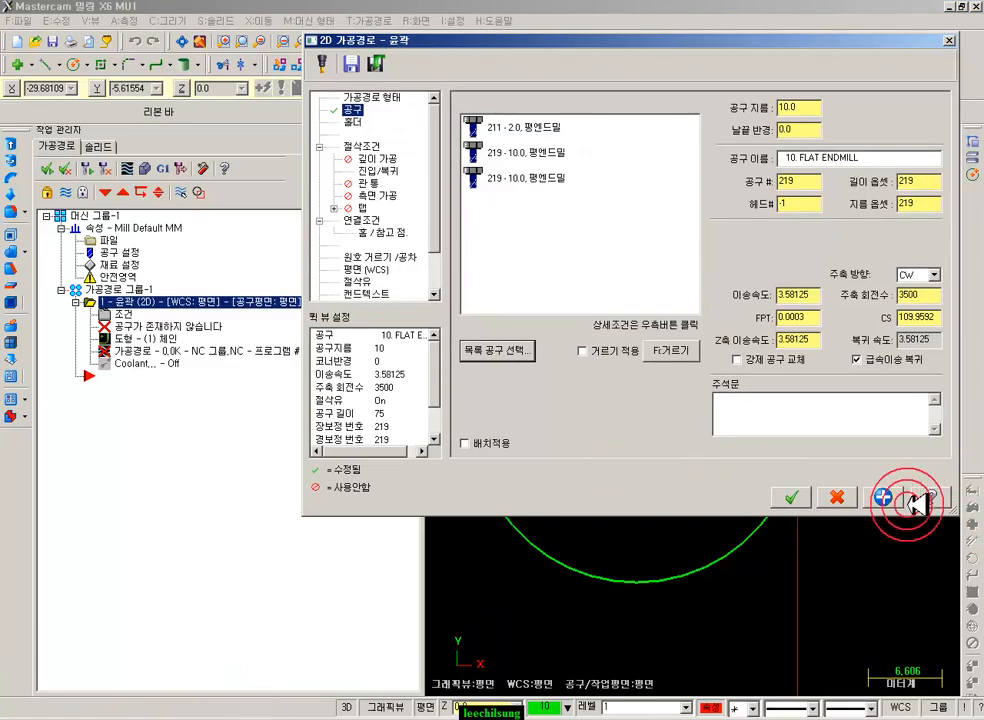
{"action": "left_click", "coordinate": [837, 497]}
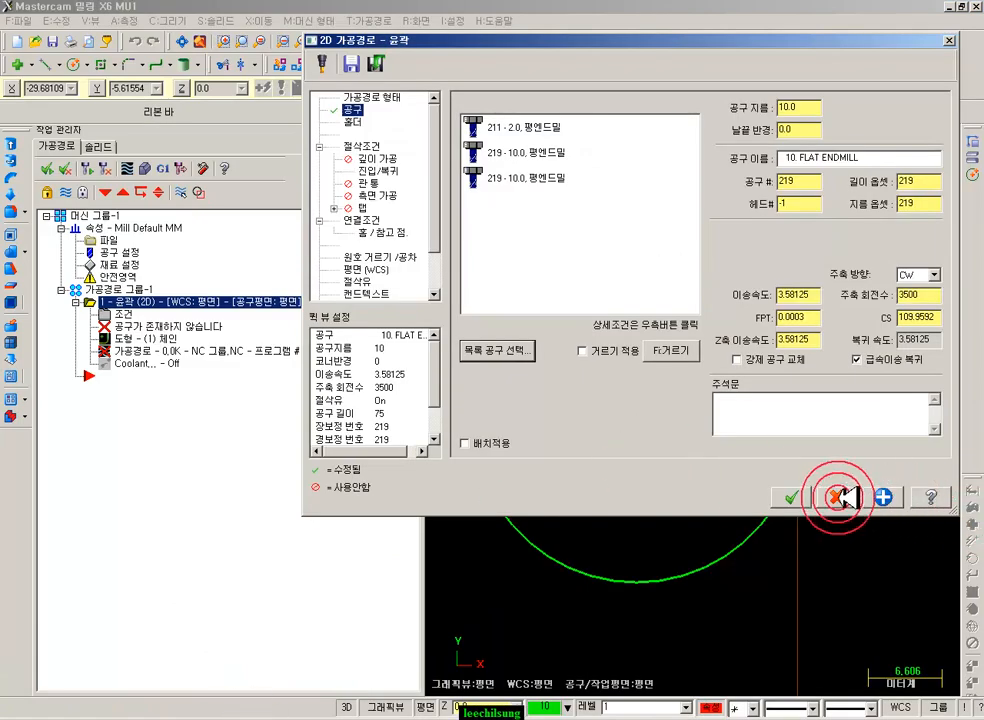
{"action": "left_click", "coordinate": [527, 44]}
{"action": "left_click", "coordinate": [440, 46]}
{"action": "scroll", "coordinate": [672, 526], "scroll_direction": "down", "scroll_amount": 7}
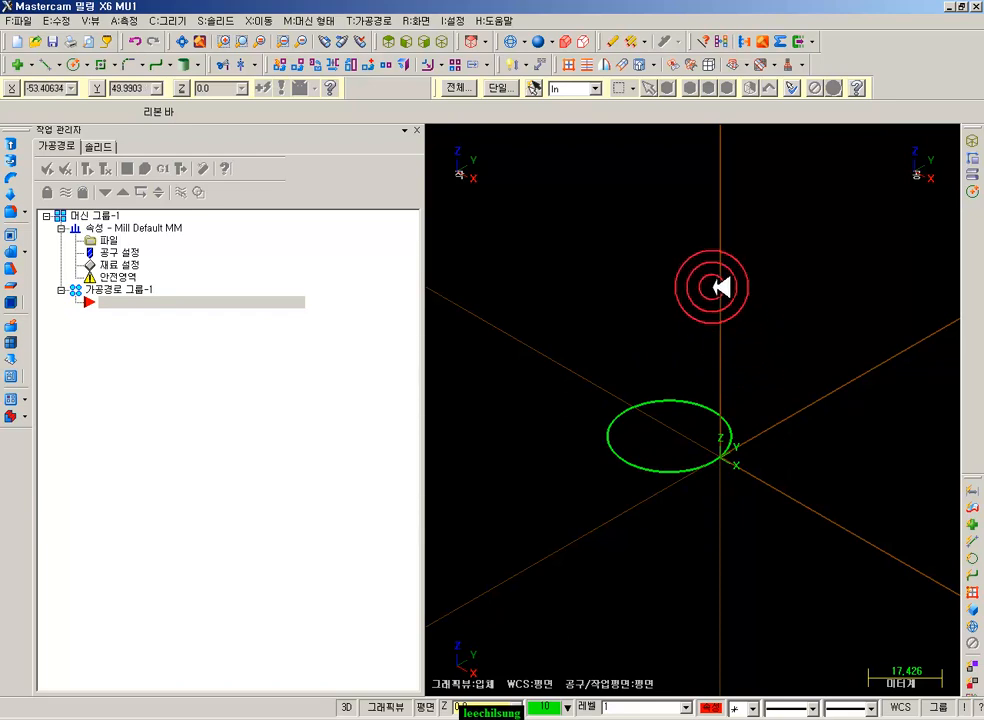
- Copy the circle with the dynamic transform, rotating the copy about the X axis at the origin so it tilts upward
{"action": "left_click", "coordinate": [629, 425]}
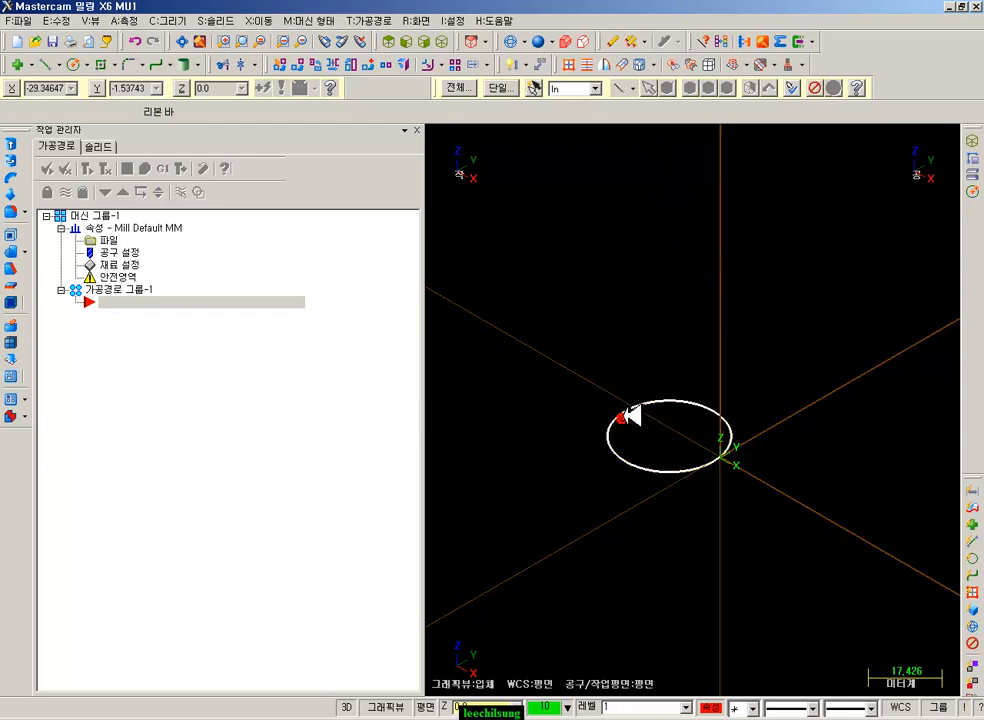
{"action": "left_click", "coordinate": [281, 66]}
{"action": "left_click", "coordinate": [763, 463]}
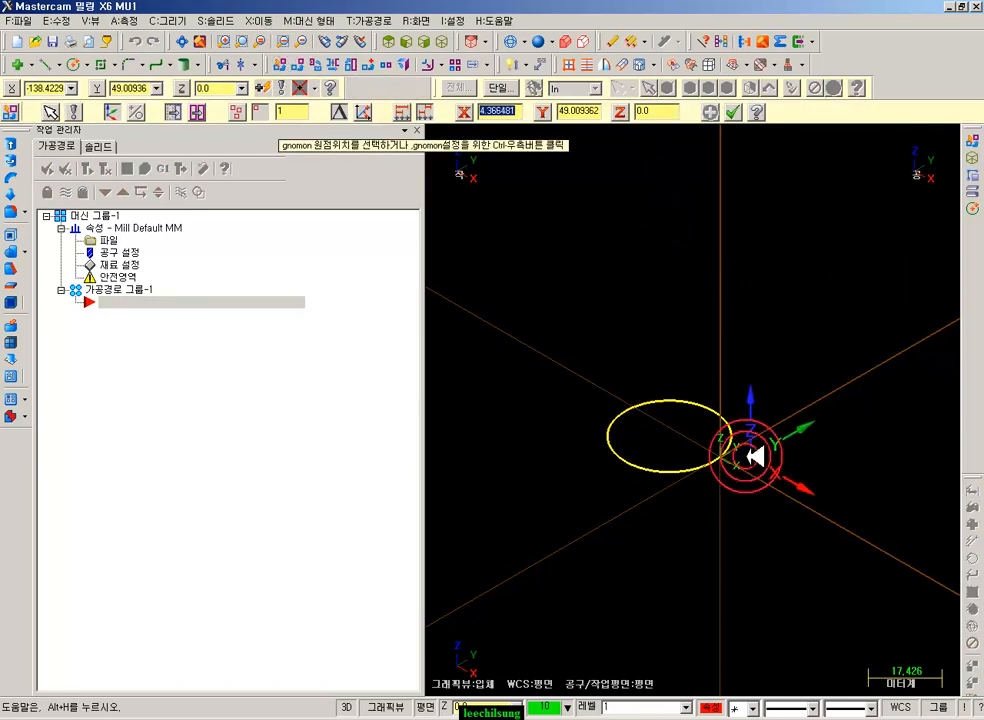
{"action": "left_click", "coordinate": [742, 448]}
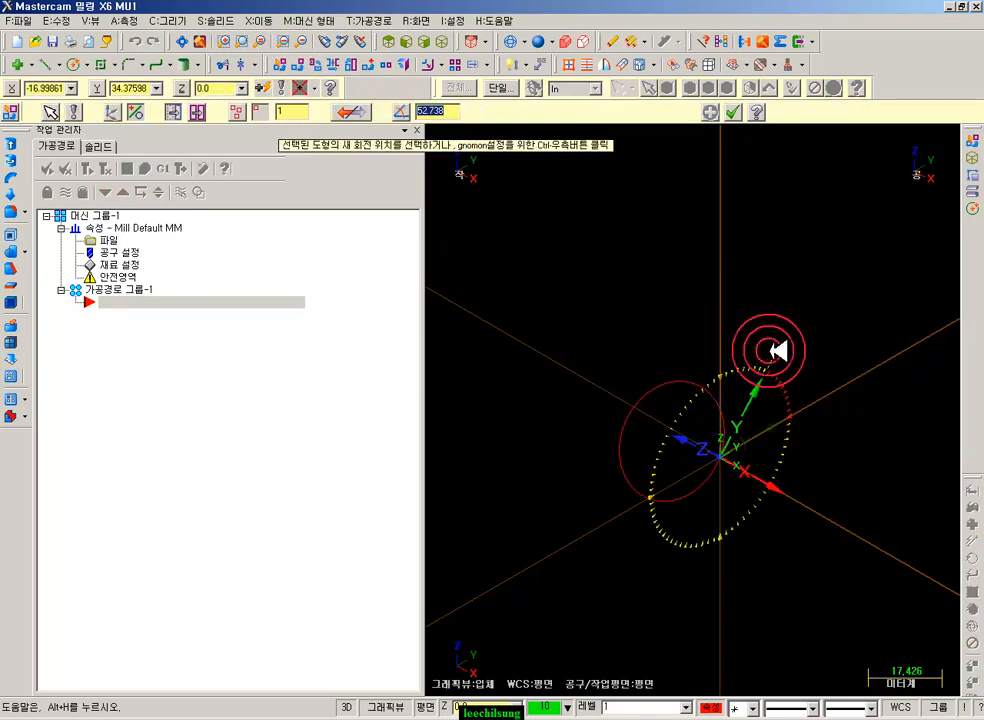
{"action": "left_click", "coordinate": [760, 291]}
{"action": "left_click", "coordinate": [168, 114]}
{"action": "left_click", "coordinate": [197, 112]}
{"action": "left_click", "coordinate": [731, 112]}
- Select the flat circle and compare both circles in the top and isometric views
{"action": "scroll", "coordinate": [797, 456], "scroll_direction": "up", "scroll_amount": 3}
{"action": "left_click", "coordinate": [697, 386]}
{"action": "left_click", "coordinate": [391, 41]}
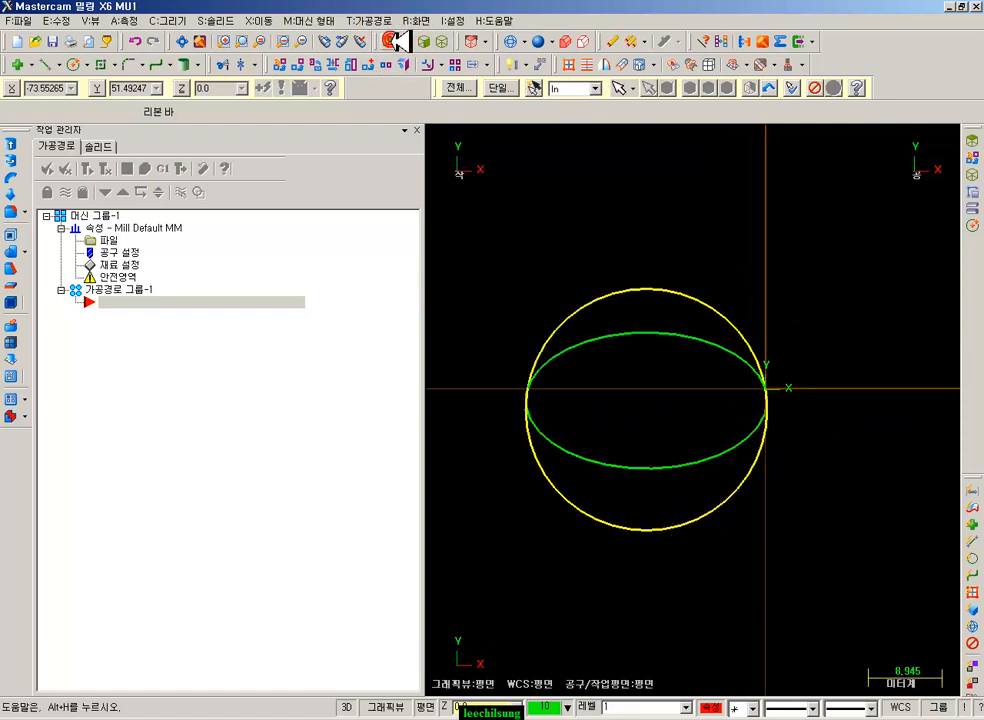
{"action": "left_click", "coordinate": [441, 41]}
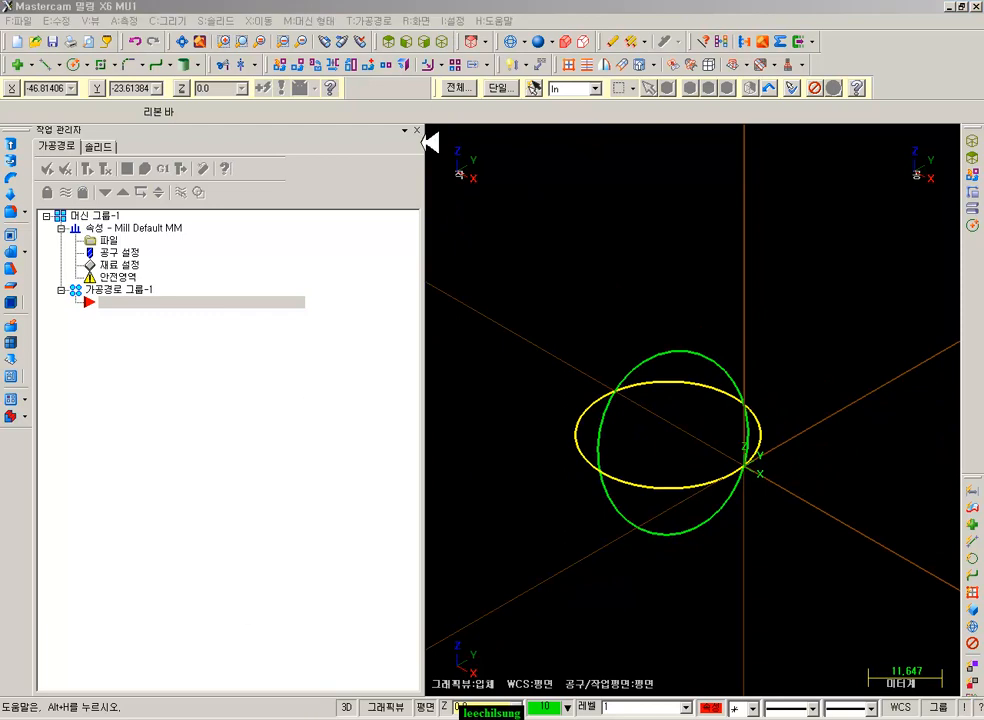
- Mark the Z direction on the work plane's axis indicator and clear the markings
{"action": "mouse_move", "coordinate": [502, 221]}
{"action": "left_mouse_down"}
{"action": "mouse_move", "coordinate": [485, 88]}
{"action": "mouse_move", "coordinate": [478, 210]}
{"action": "left_mouse_up"}
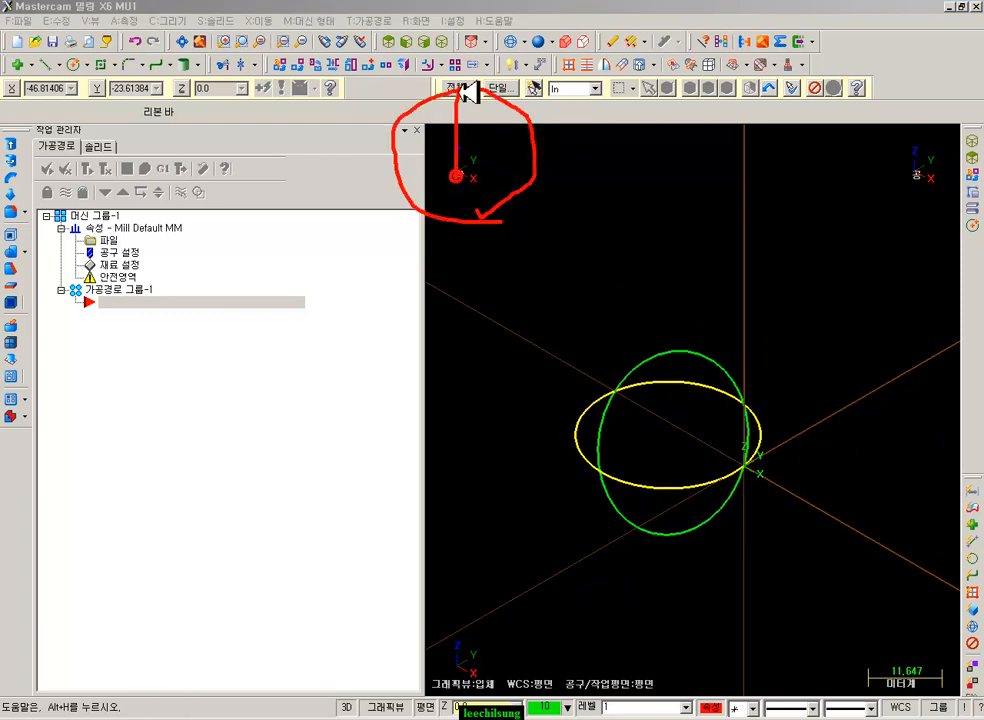
{"action": "left_click_drag", "start_coordinate": [443, 103], "coordinate": [453, 80]}
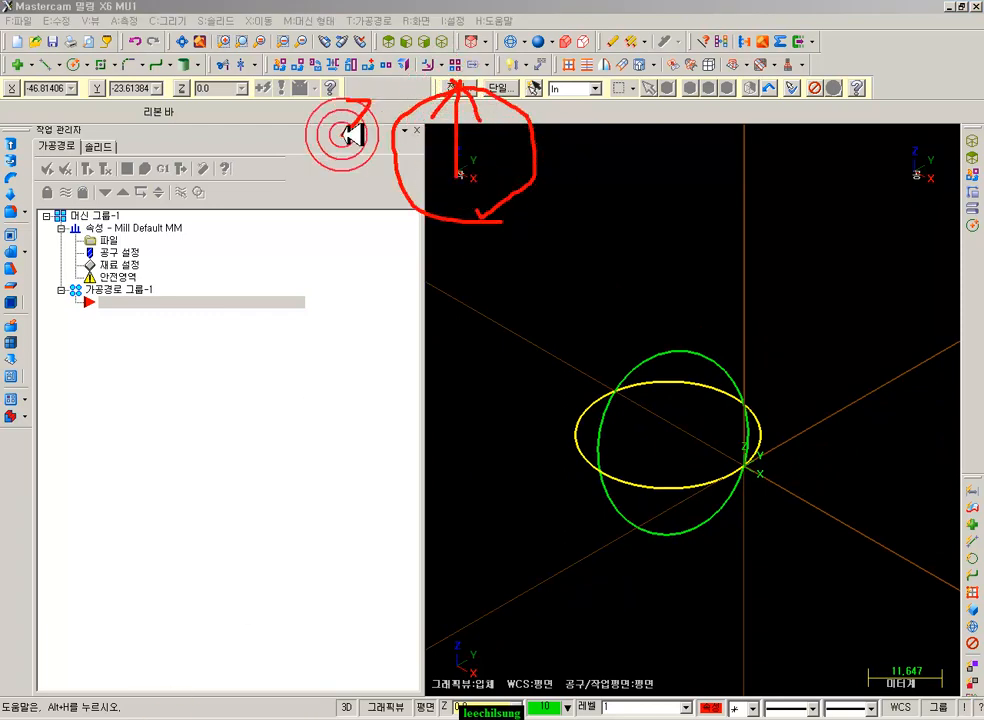
{"action": "left_click_drag", "start_coordinate": [340, 108], "coordinate": [385, 152]}
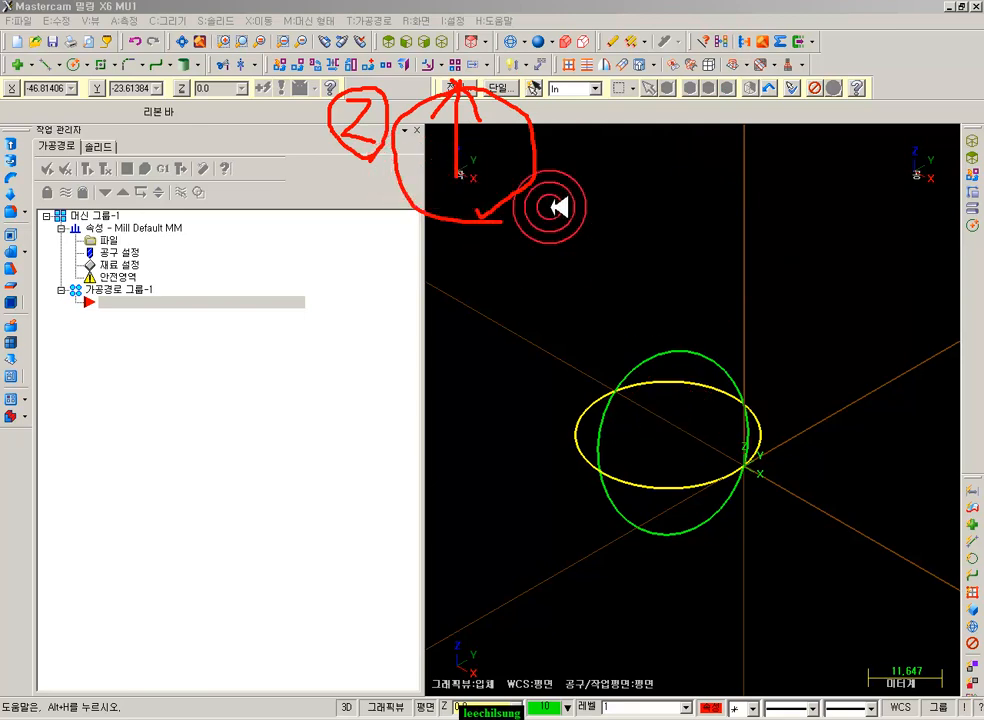
{"action": "right_click", "coordinate": [778, 245]}
{"action": "left_click", "coordinate": [845, 396]}
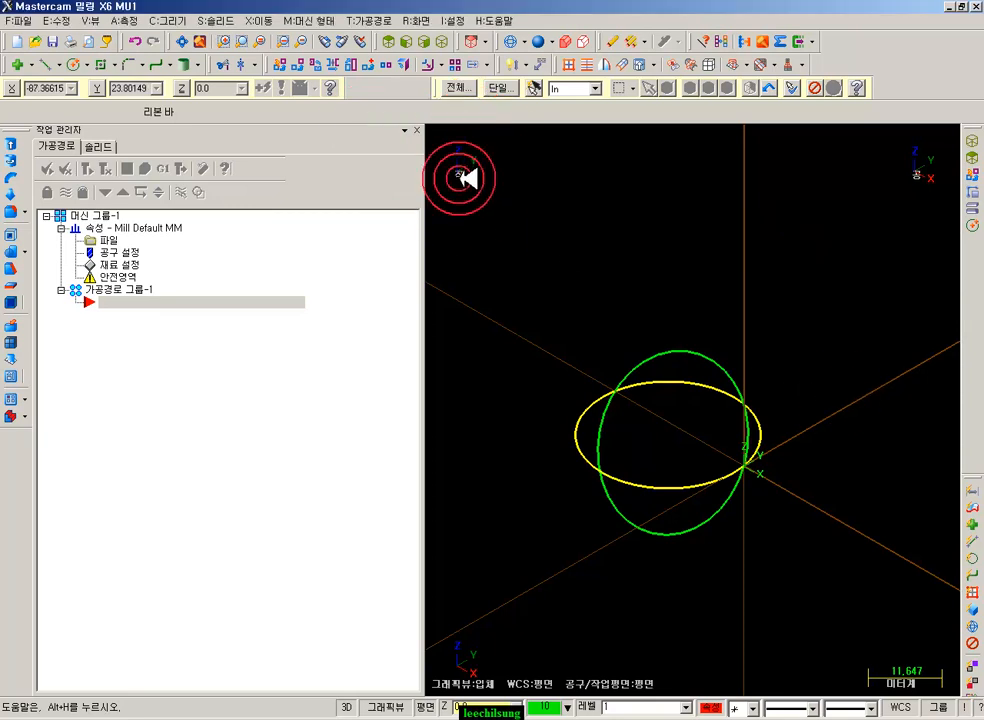
- Set the tool and work plane to 정면 (front) and mark its Z direction on the axis indicator
{"action": "left_click", "coordinate": [490, 41]}
{"action": "left_click", "coordinate": [501, 81]}
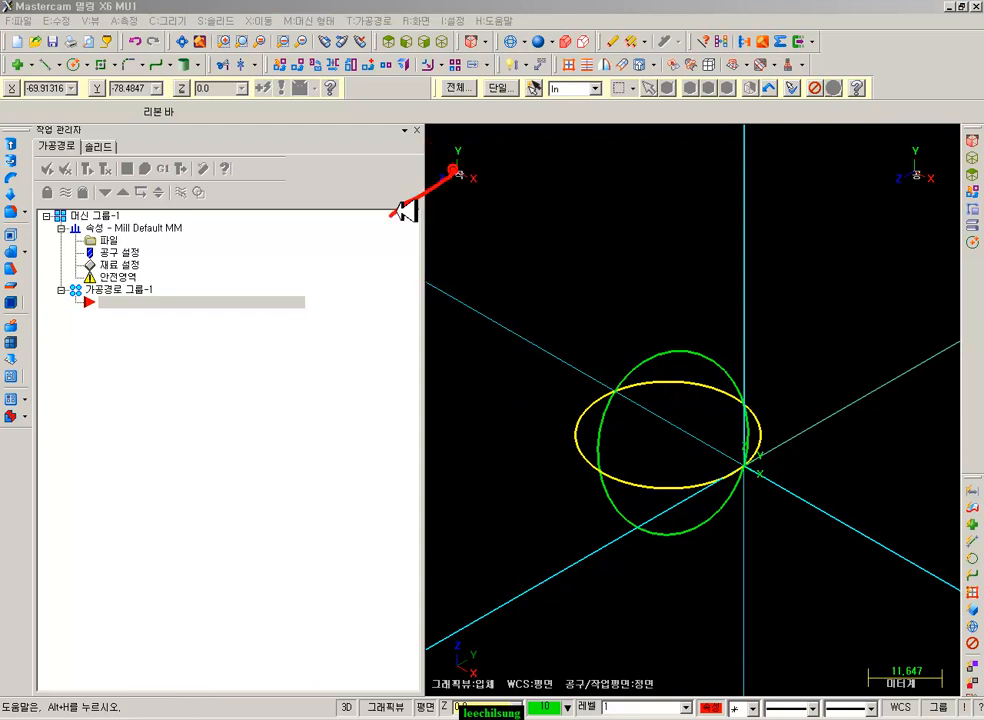
{"action": "left_click_drag", "start_coordinate": [337, 220], "coordinate": [370, 210]}
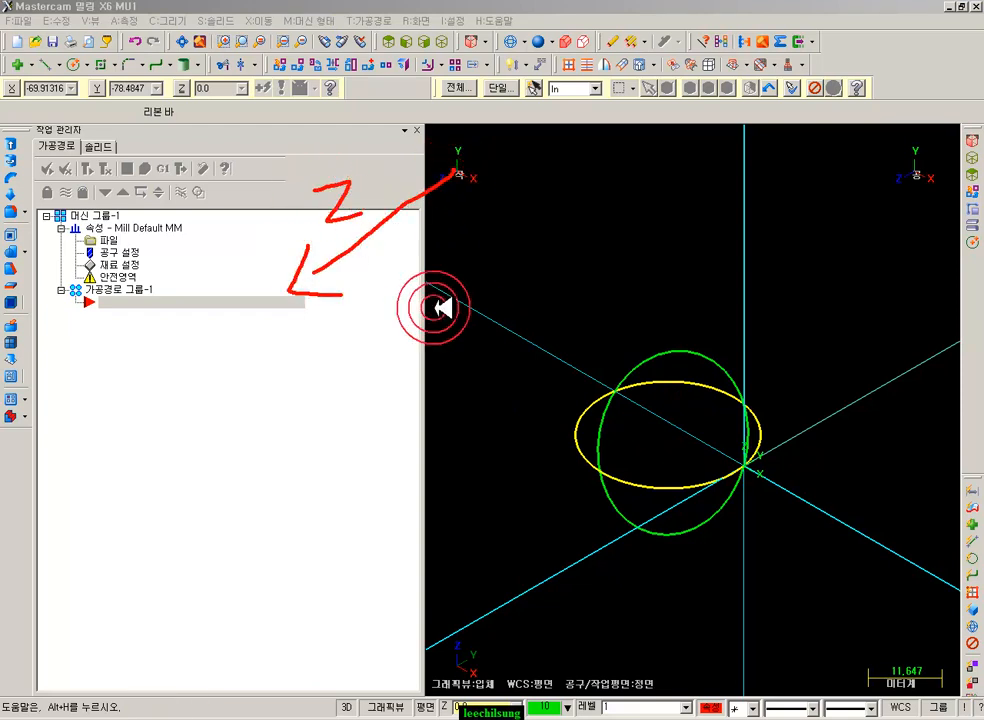
{"action": "right_click", "coordinate": [641, 248]}
{"action": "left_click", "coordinate": [695, 395]}
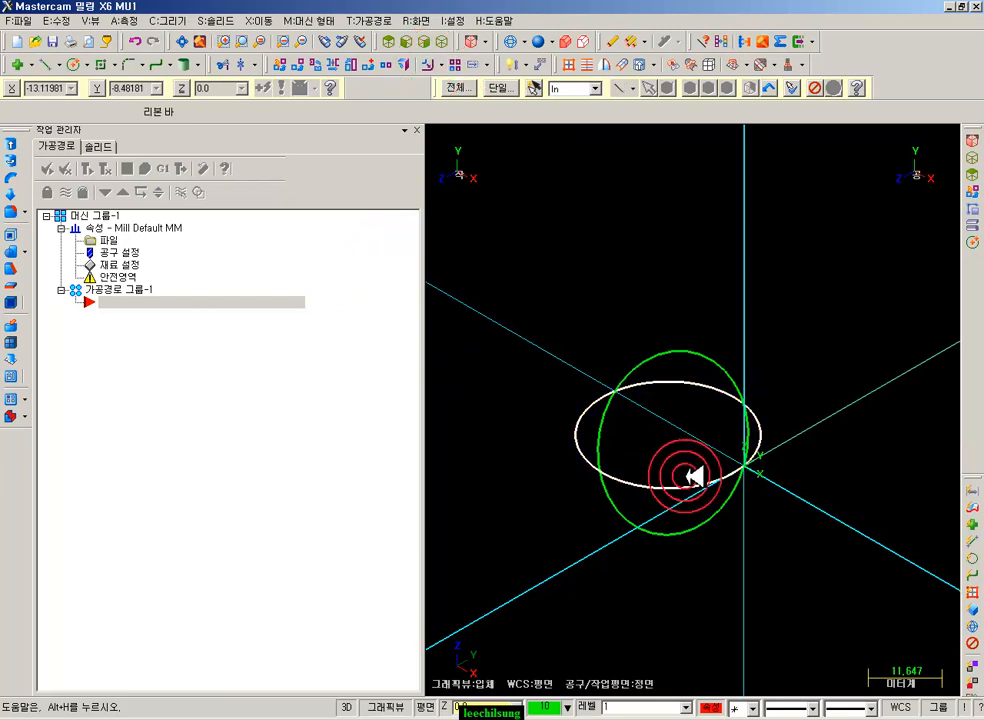
- Hide the axis lines and create a contour toolpath on the flat circle using tool 219, the 10 mm flat endmill
{"action": "key", "text": "F9"}
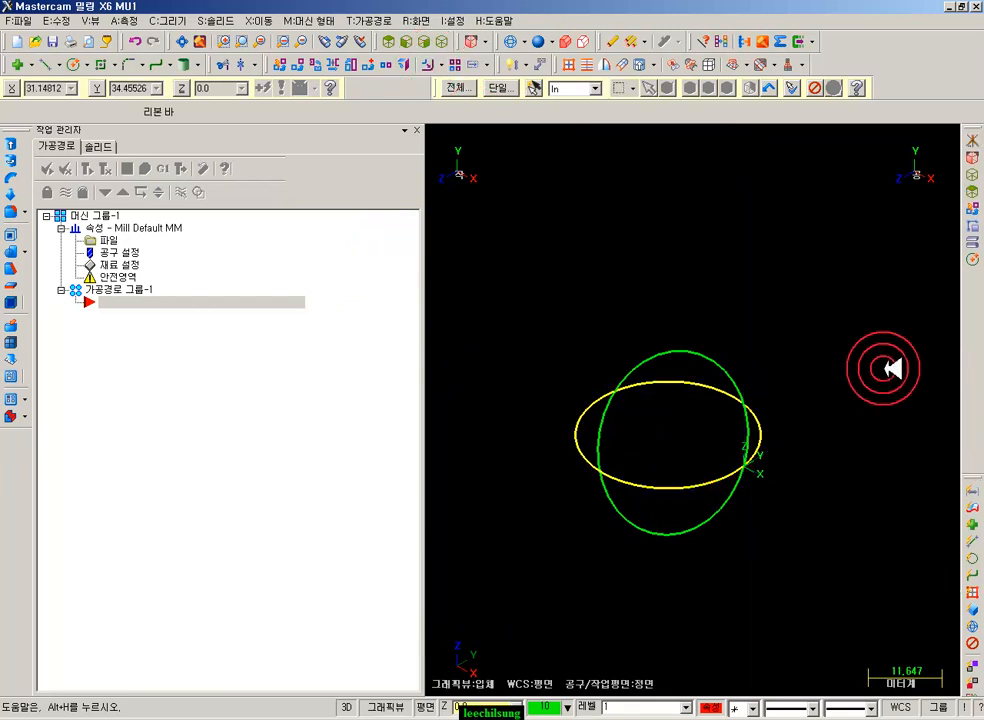
{"action": "left_click", "coordinate": [373, 19]}
{"action": "left_click", "coordinate": [389, 36]}
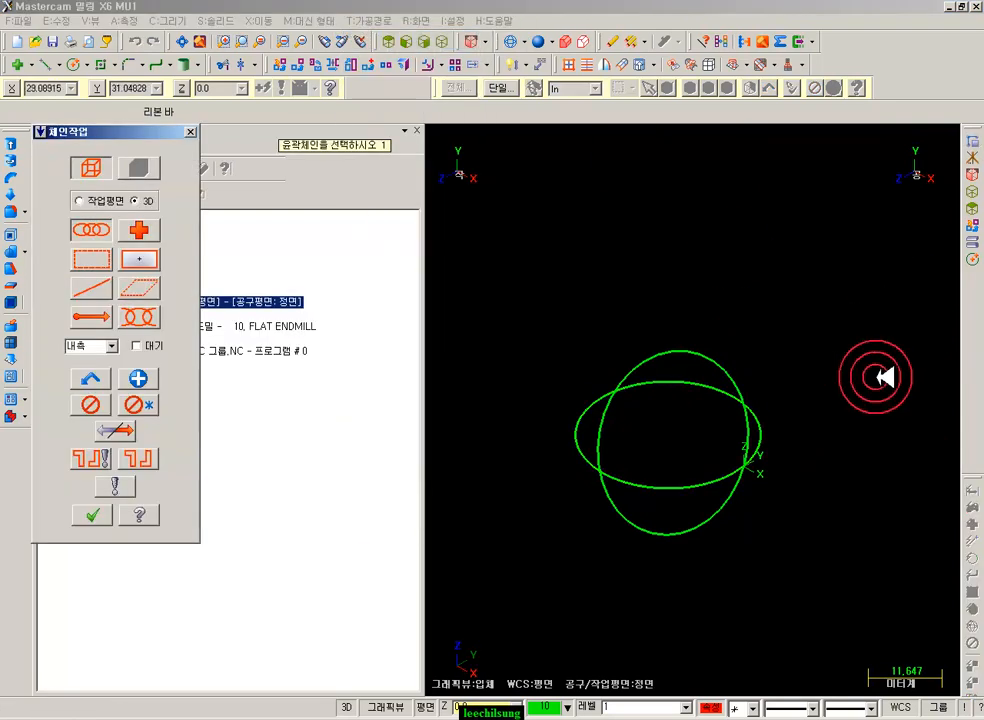
{"action": "left_click", "coordinate": [731, 469]}
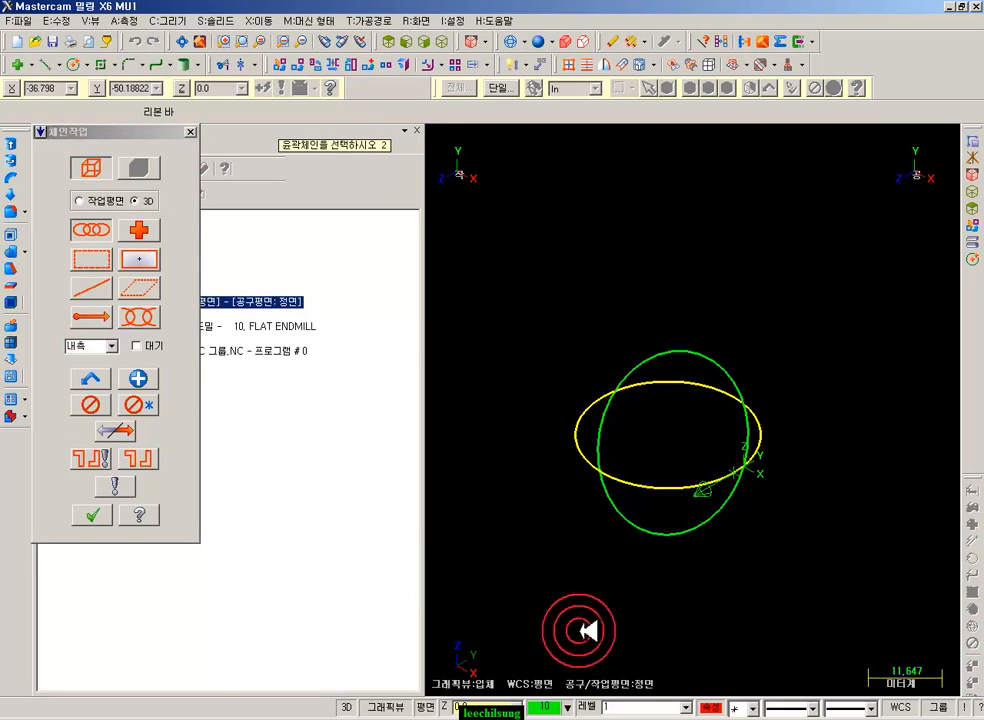
{"action": "left_click", "coordinate": [92, 515]}
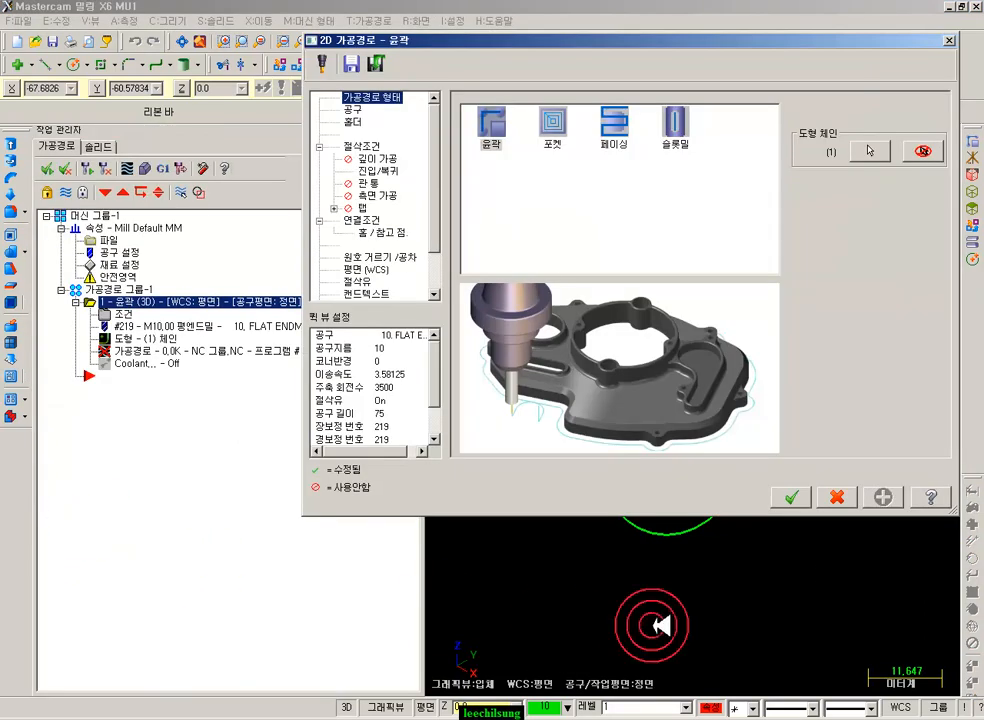
{"action": "left_click", "coordinate": [354, 107]}
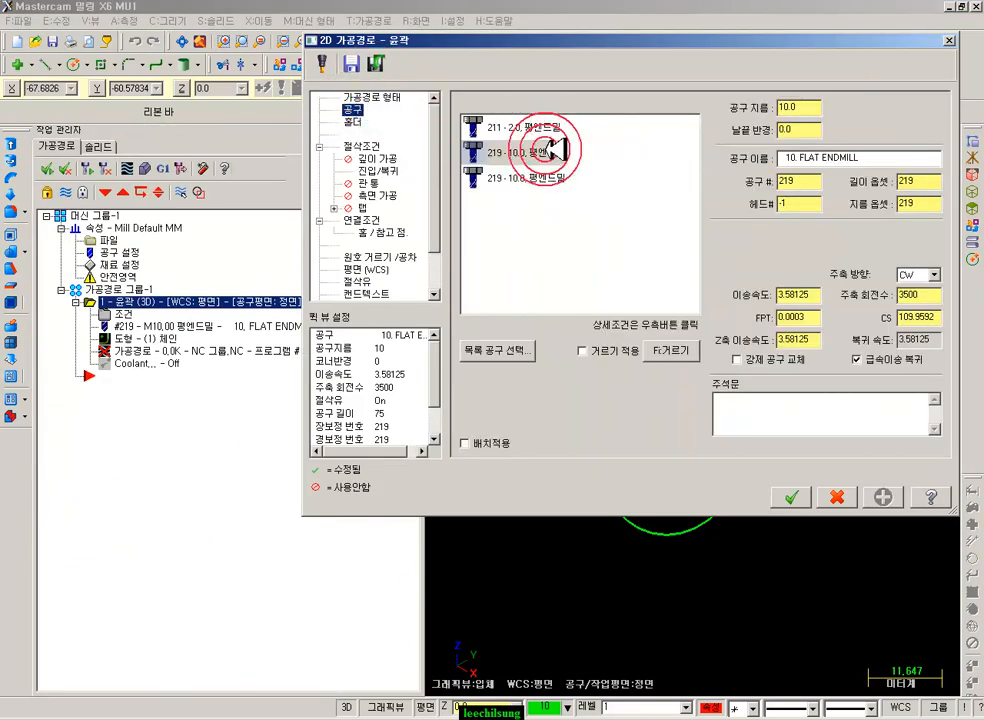
{"action": "left_click", "coordinate": [793, 496]}
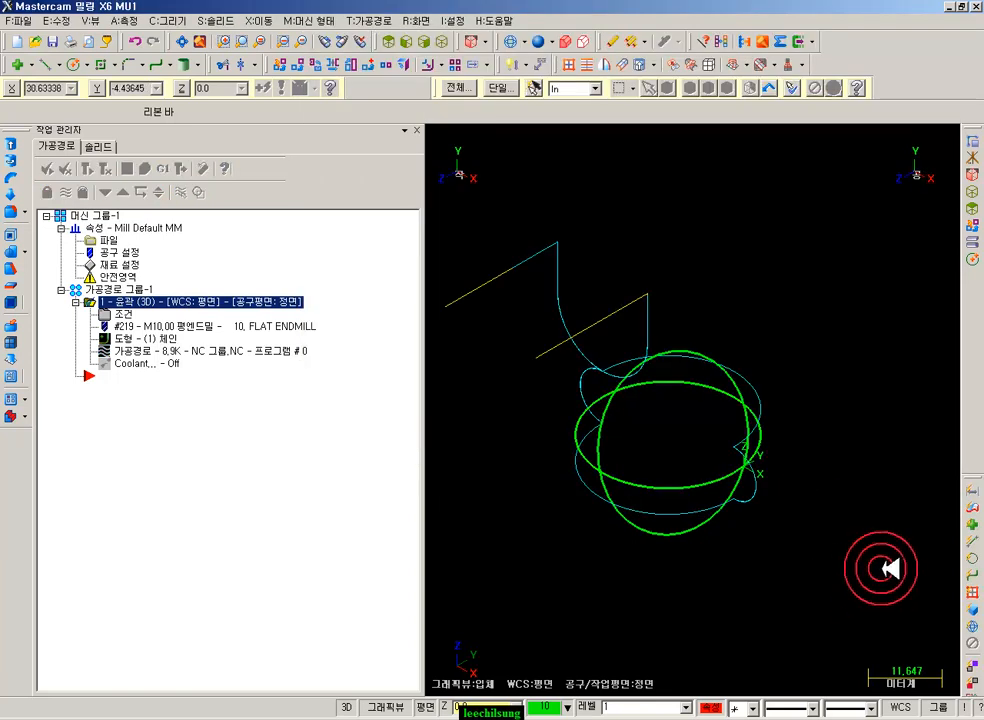
- Examine the contour toolpath's direction relative to both circles in the isometric, top and front views
{"action": "scroll", "coordinate": [888, 486], "scroll_direction": "down", "scroll_amount": 5}
{"action": "scroll", "coordinate": [680, 478], "scroll_direction": "up", "scroll_amount": 8}
{"action": "scroll", "coordinate": [896, 594], "scroll_direction": "up", "scroll_amount": 4}
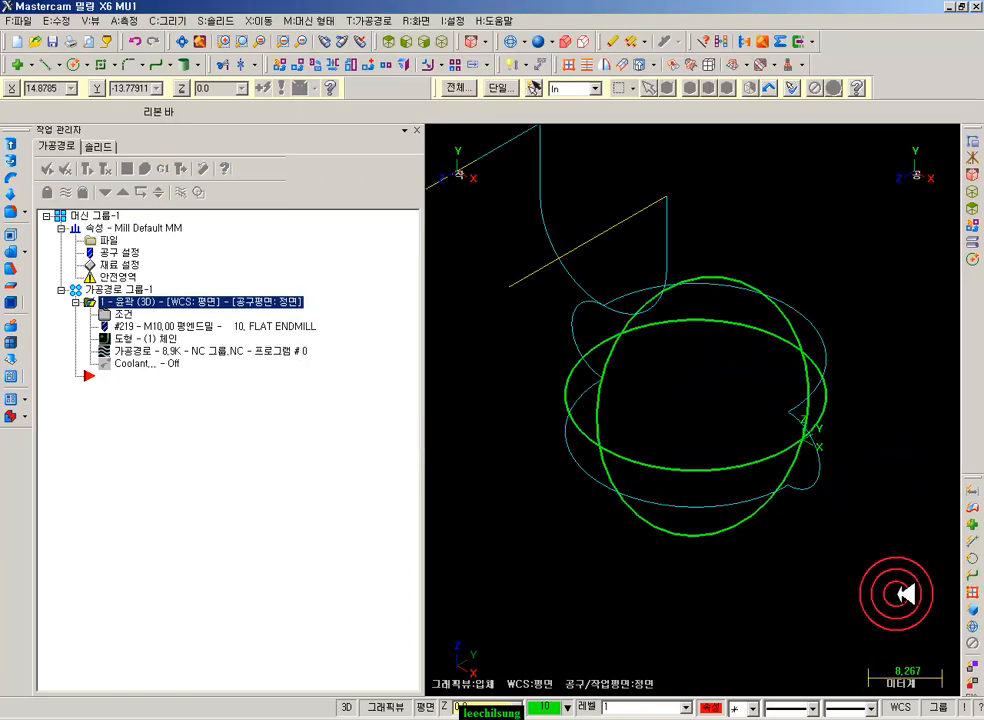
{"action": "scroll", "coordinate": [698, 646], "scroll_direction": "down", "scroll_amount": 3}
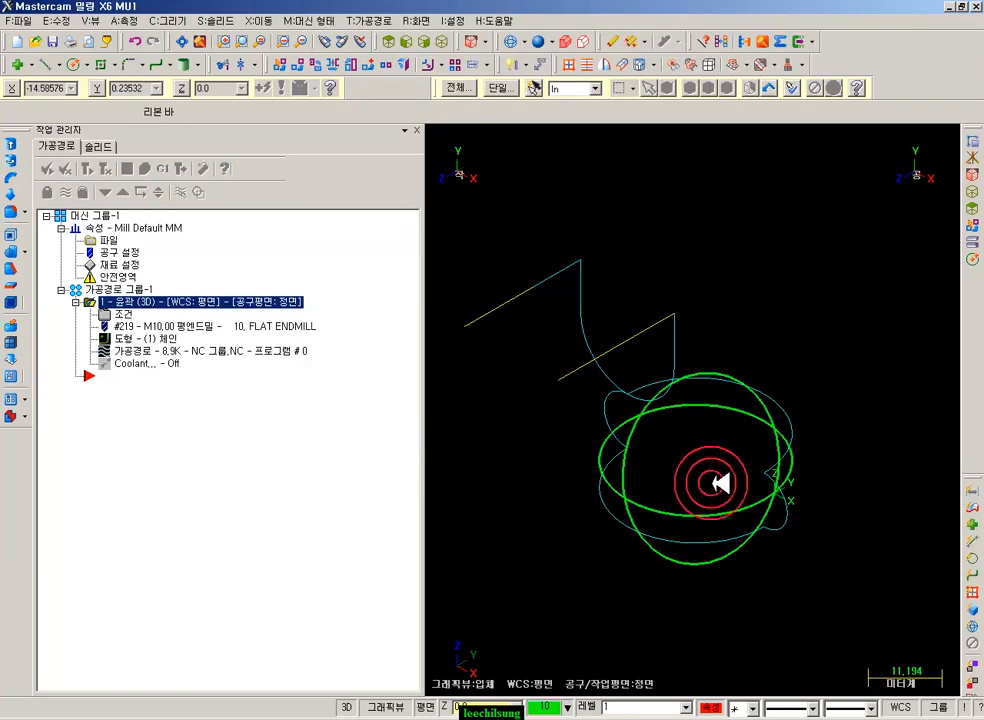
{"action": "left_click", "coordinate": [389, 42]}
{"action": "scroll", "coordinate": [745, 348], "scroll_direction": "down", "scroll_amount": 2}
{"action": "scroll", "coordinate": [562, 457], "scroll_direction": "up", "scroll_amount": 3}
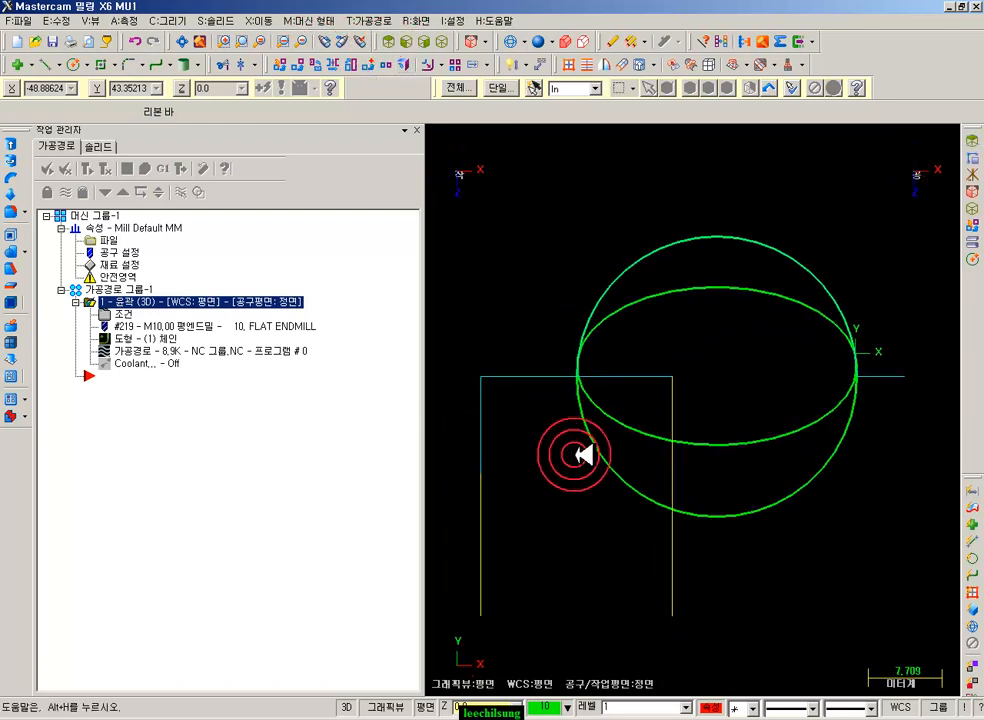
{"action": "left_click", "coordinate": [442, 42]}
{"action": "scroll", "coordinate": [702, 352], "scroll_direction": "down", "scroll_amount": 3}
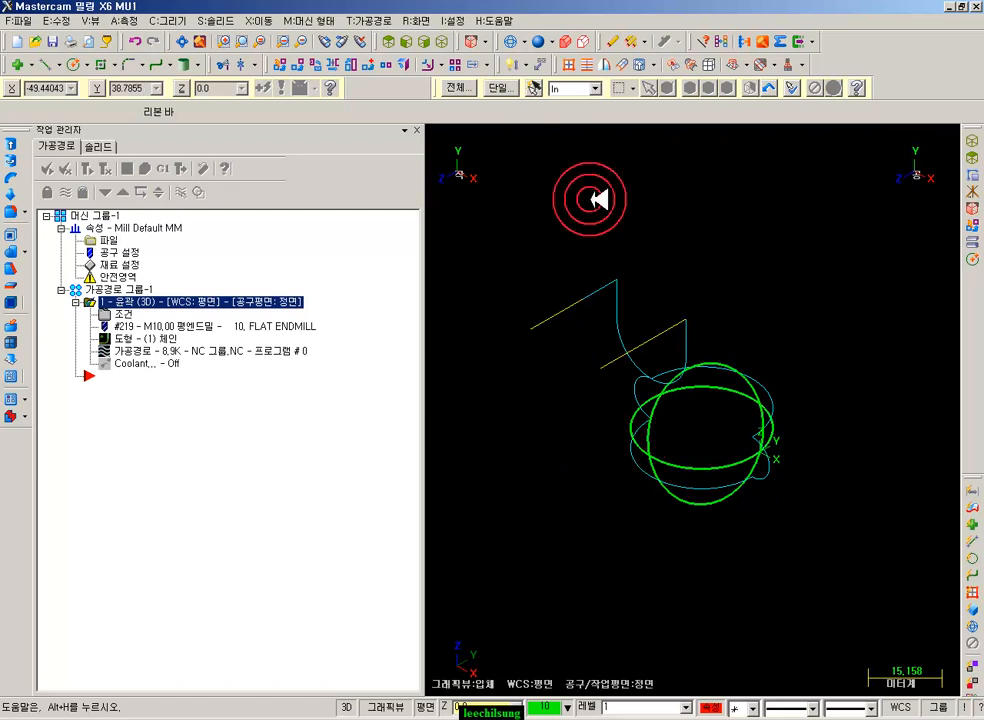
{"action": "left_click", "coordinate": [407, 40]}
{"action": "scroll", "coordinate": [681, 512], "scroll_direction": "up", "scroll_amount": 2}
{"action": "scroll", "coordinate": [780, 450], "scroll_direction": "up", "scroll_amount": 1}
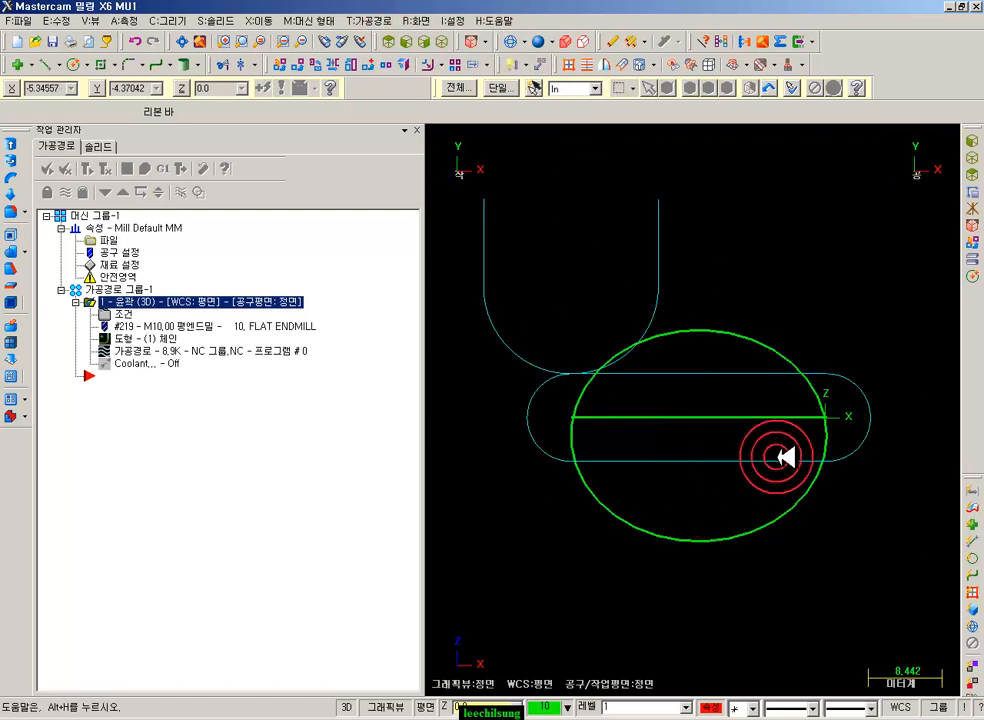
{"action": "left_click", "coordinate": [446, 40]}
{"action": "scroll", "coordinate": [745, 463], "scroll_direction": "up", "scroll_amount": 2}
{"action": "scroll", "coordinate": [680, 368], "scroll_direction": "down", "scroll_amount": 2}
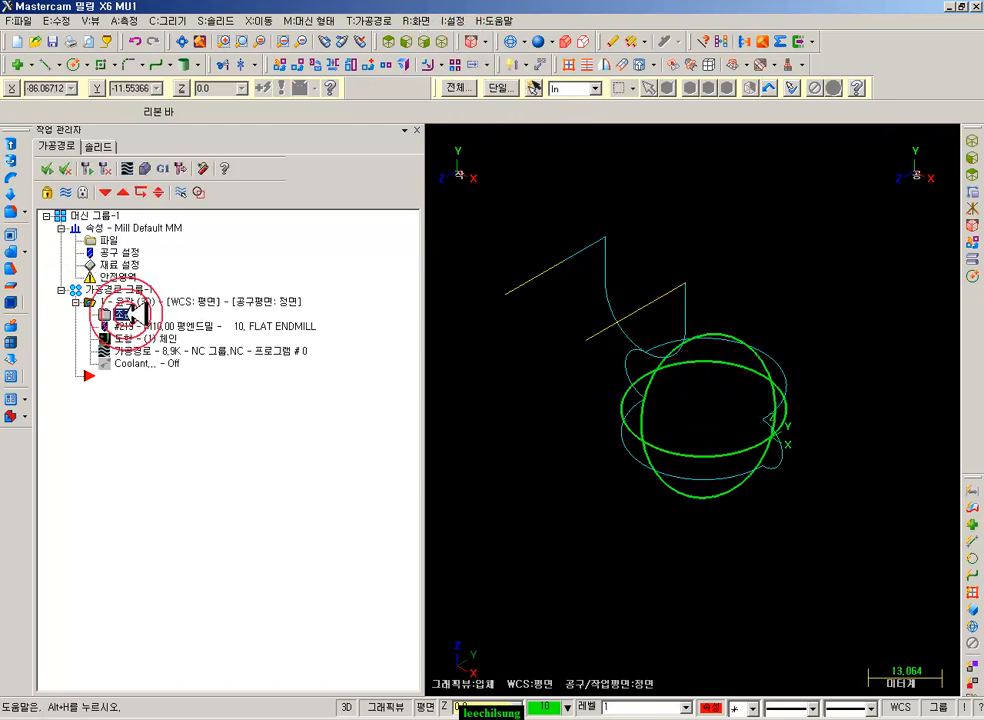
- Open the contour operation's 평면 (WCS) parameters and mark the work coordinate system, tool plane and work plane settings
{"action": "left_click", "coordinate": [133, 316]}
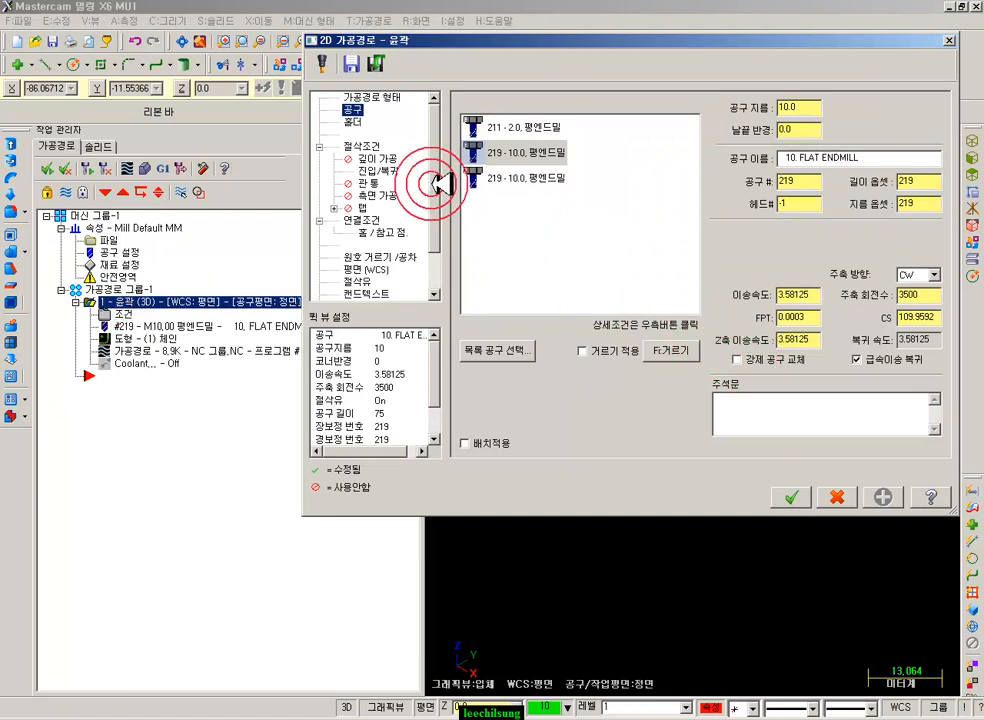
{"action": "left_click", "coordinate": [360, 269]}
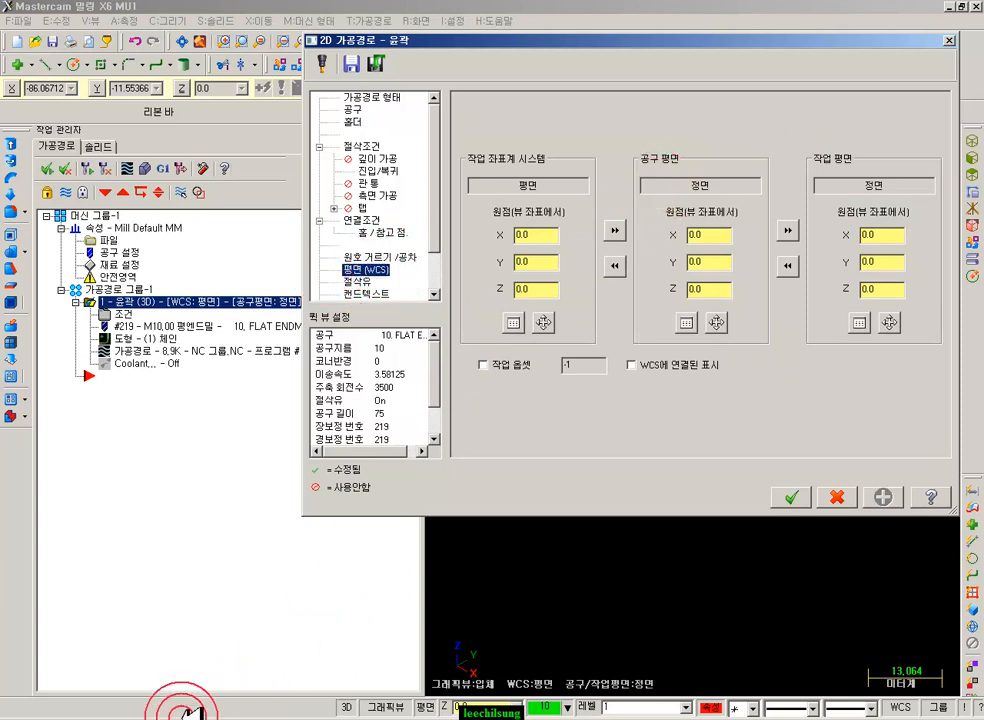
{"action": "mouse_move", "coordinate": [472, 108]}
{"action": "left_mouse_down"}
{"action": "mouse_move", "coordinate": [591, 154]}
{"action": "mouse_move", "coordinate": [593, 324]}
{"action": "mouse_move", "coordinate": [545, 357]}
{"action": "left_mouse_up"}
{"action": "mouse_move", "coordinate": [723, 349]}
{"action": "left_mouse_down"}
{"action": "mouse_move", "coordinate": [641, 298]}
{"action": "mouse_move", "coordinate": [722, 194]}
{"action": "mouse_move", "coordinate": [657, 370]}
{"action": "left_mouse_up"}
{"action": "left_click_drag", "start_coordinate": [835, 110], "coordinate": [860, 345]}
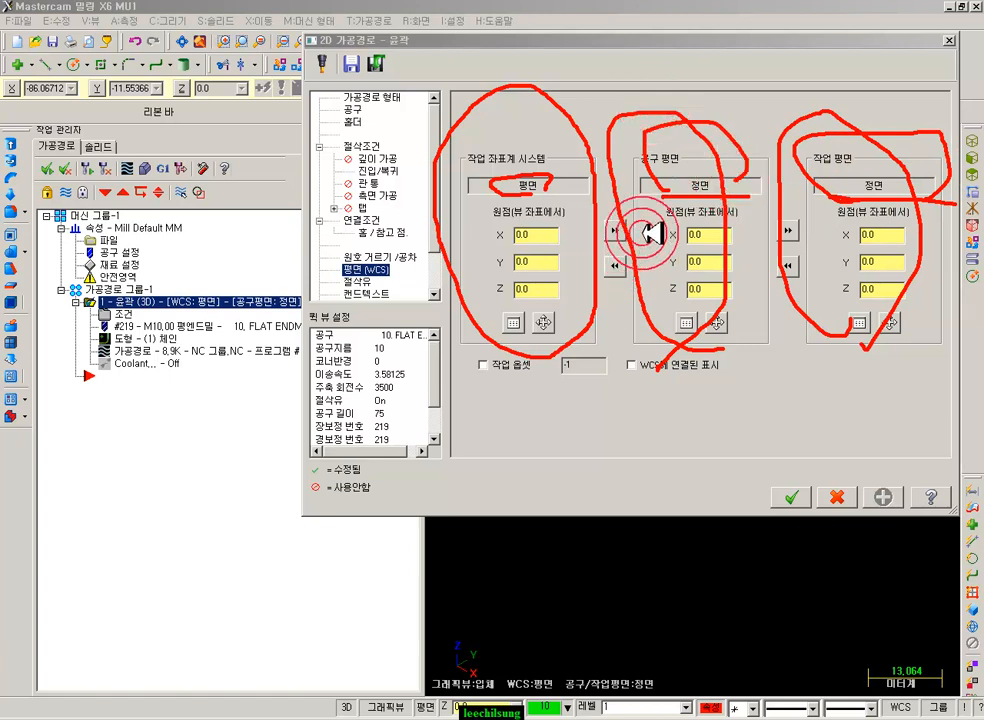
{"action": "right_click", "coordinate": [776, 313]}
{"action": "left_click", "coordinate": [843, 459]}
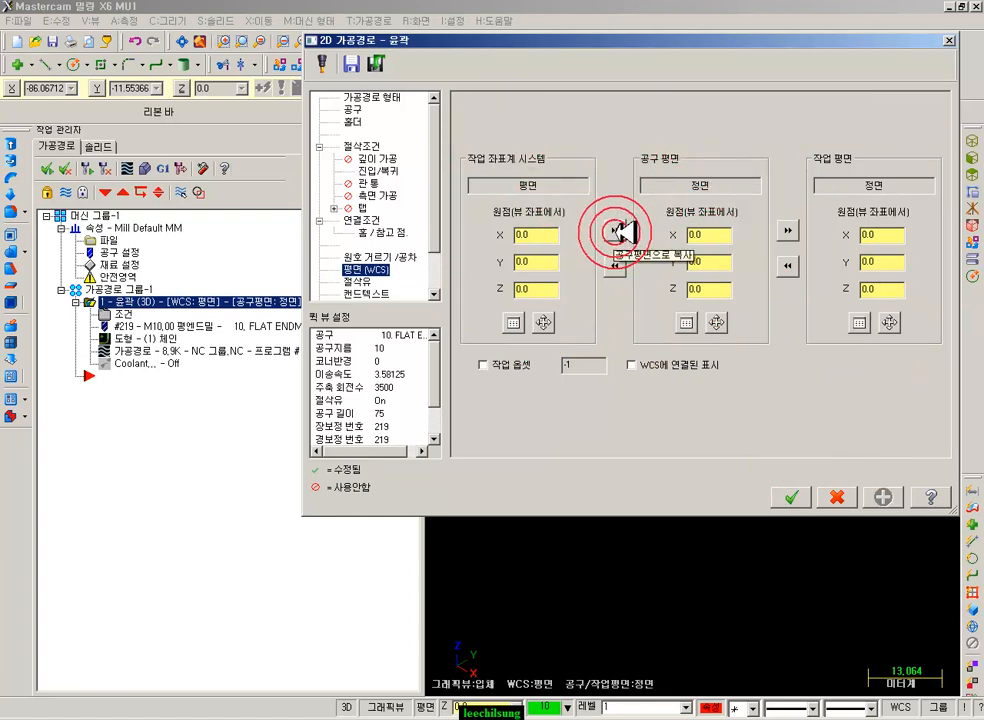
- Copy the contour operation's 평면 work coordinate system to the tool plane and work plane, and regenerate the toolpath
{"action": "left_click", "coordinate": [618, 232]}
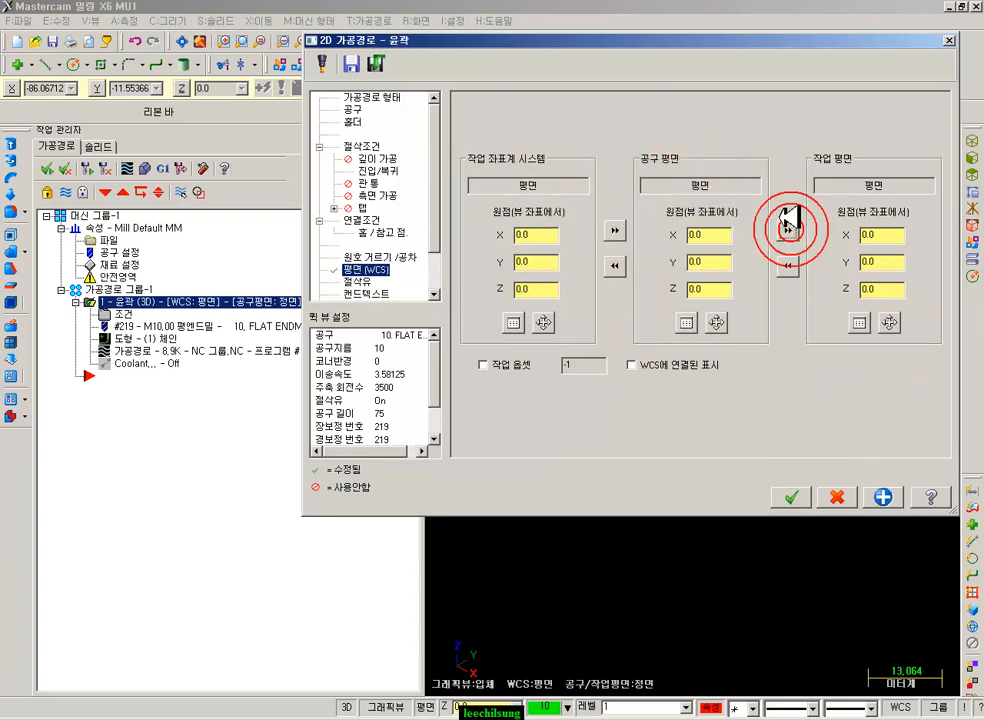
{"action": "left_click", "coordinate": [790, 497]}
{"action": "left_click", "coordinate": [105, 166]}
{"action": "middle_click_drag", "start_coordinate": [560, 250], "coordinate": [614, 273]}
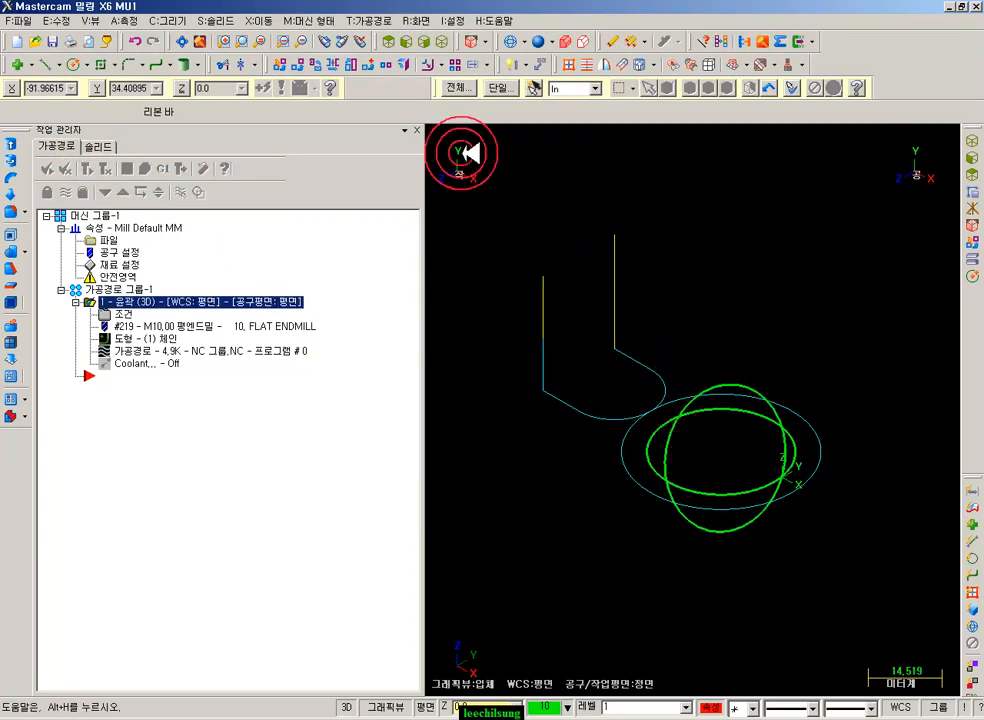
- Inspect the contour toolpath in the top and isometric views and mark the Z direction on the work plane's axis indicator
{"action": "left_click", "coordinate": [395, 41]}
{"action": "scroll", "coordinate": [888, 425], "scroll_direction": "down", "scroll_amount": 2}
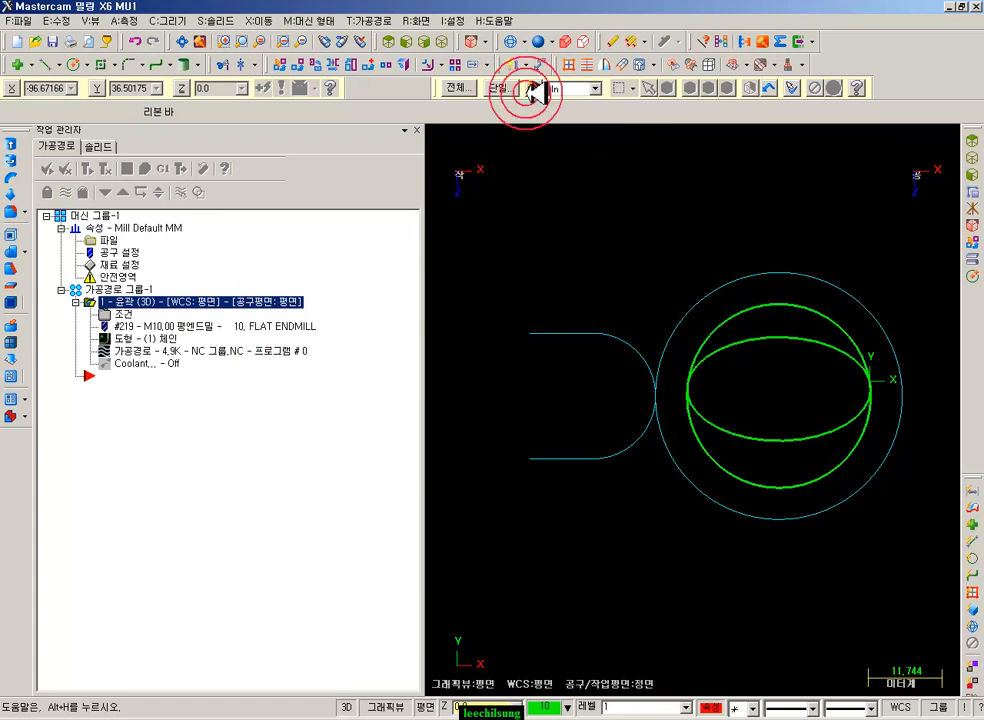
{"action": "left_click", "coordinate": [441, 41]}
{"action": "scroll", "coordinate": [720, 428], "scroll_direction": "up", "scroll_amount": 1}
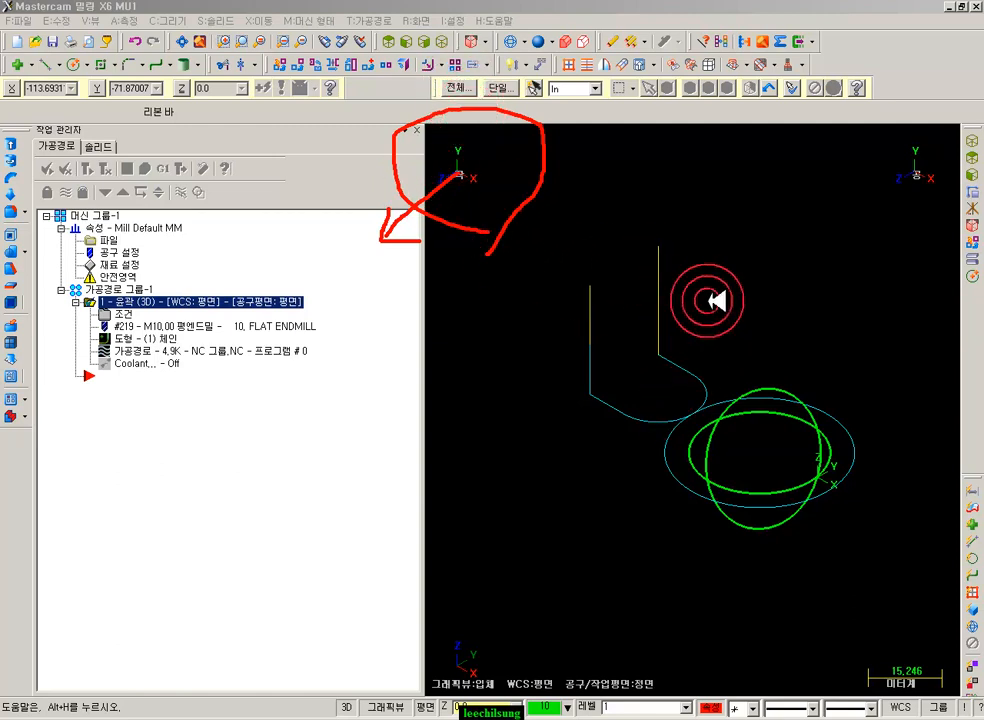
{"action": "right_click", "coordinate": [763, 240]}
{"action": "left_click", "coordinate": [802, 387]}
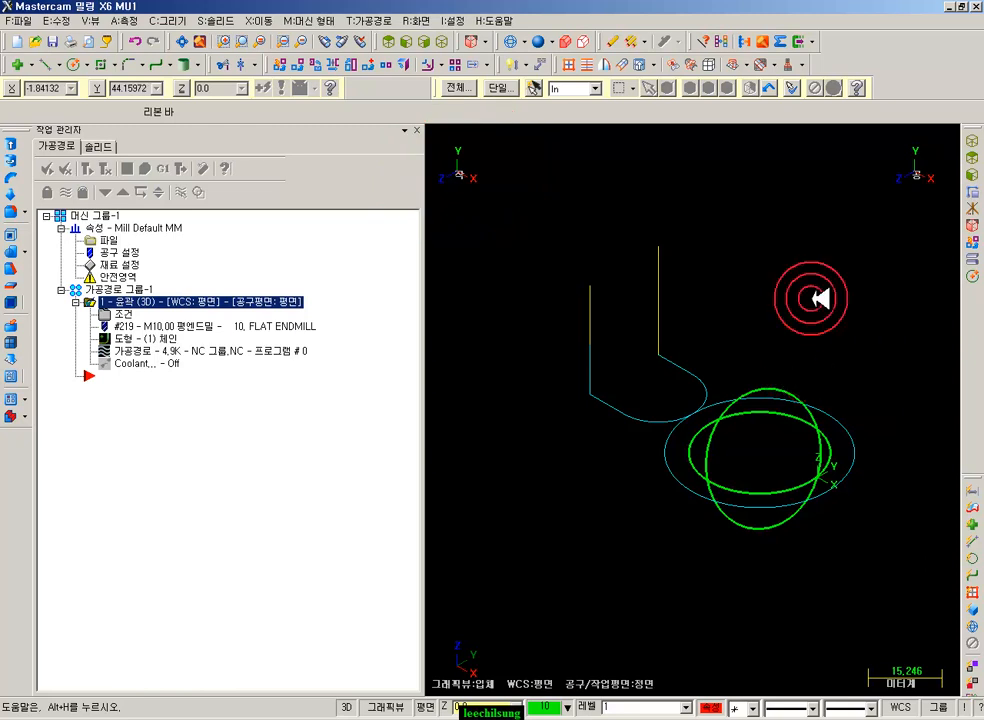
- Switch to the Acrobat Reader textbook, select the 복귀점 paragraph below the 평면 창 figure, and return to Mastercam
{"action": "key", "text": "alt+Tab"}
{"action": "left_click_drag", "start_coordinate": [130, 353], "coordinate": [865, 518]}
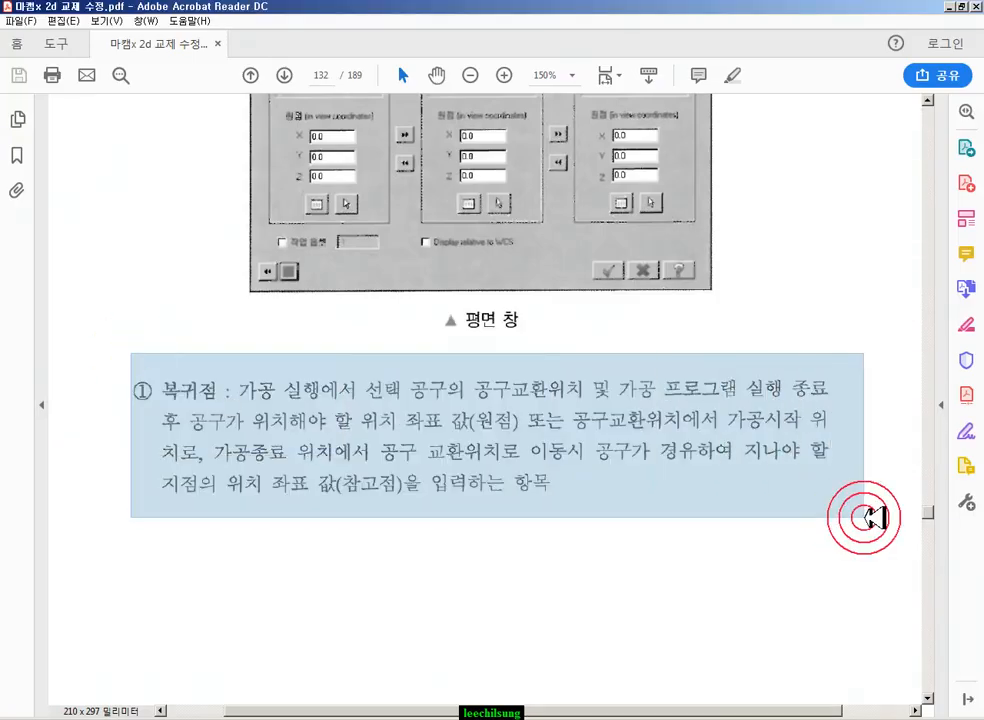
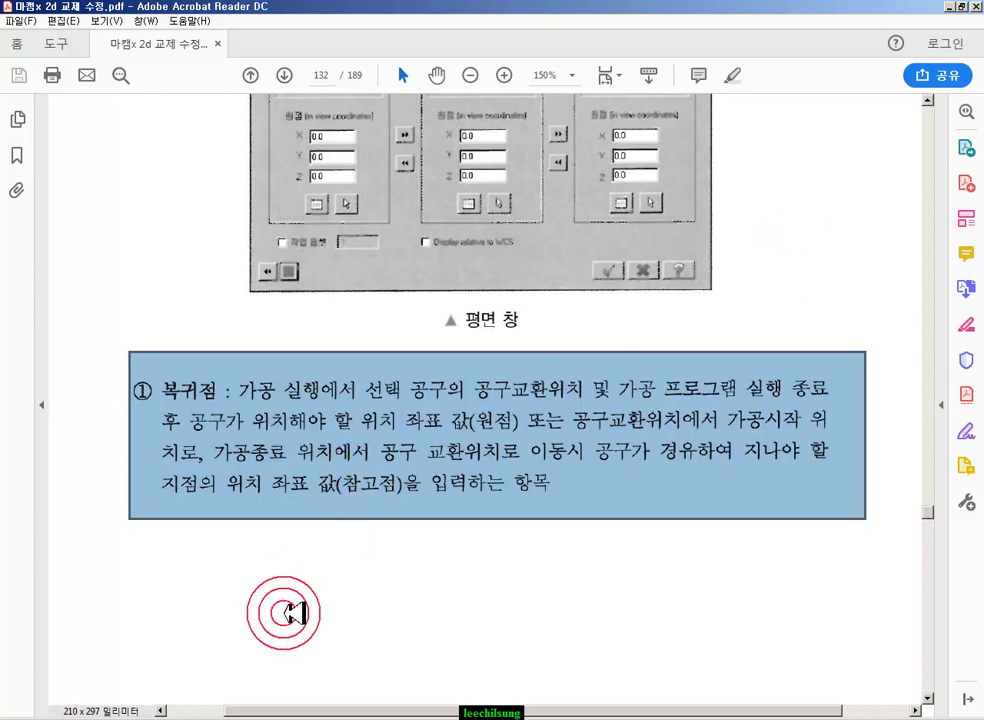
{"action": "left_click", "coordinate": [237, 719]}
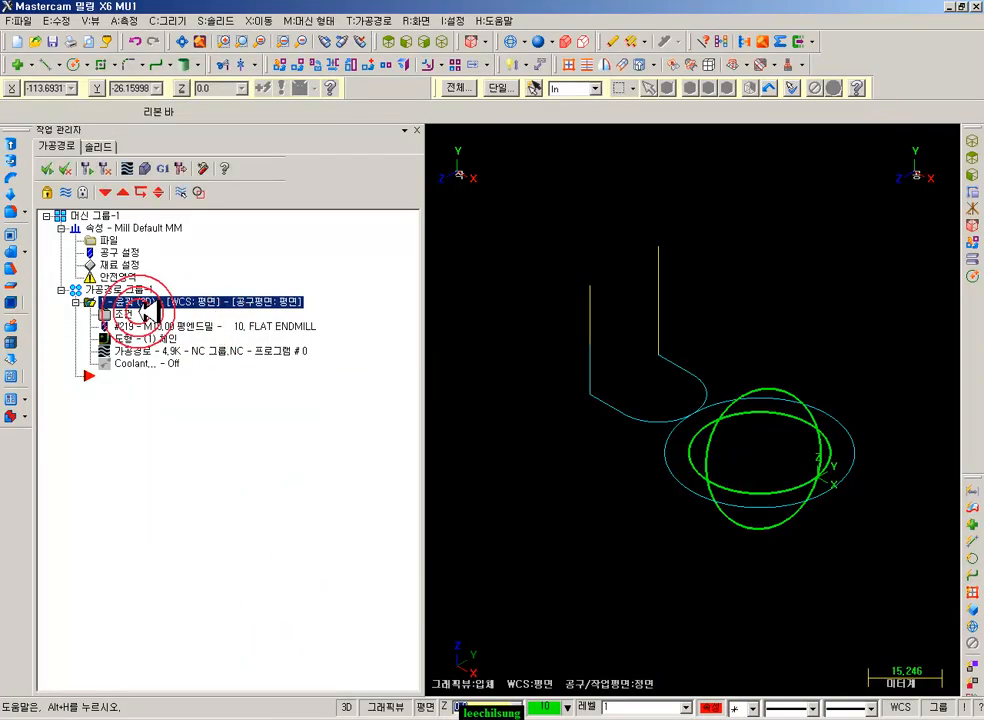
- In the contour operation's 홈/참고점 parameters, enable the approach (접근시) reference point at X 200, Y 200, Z 200
{"action": "left_click", "coordinate": [130, 315]}
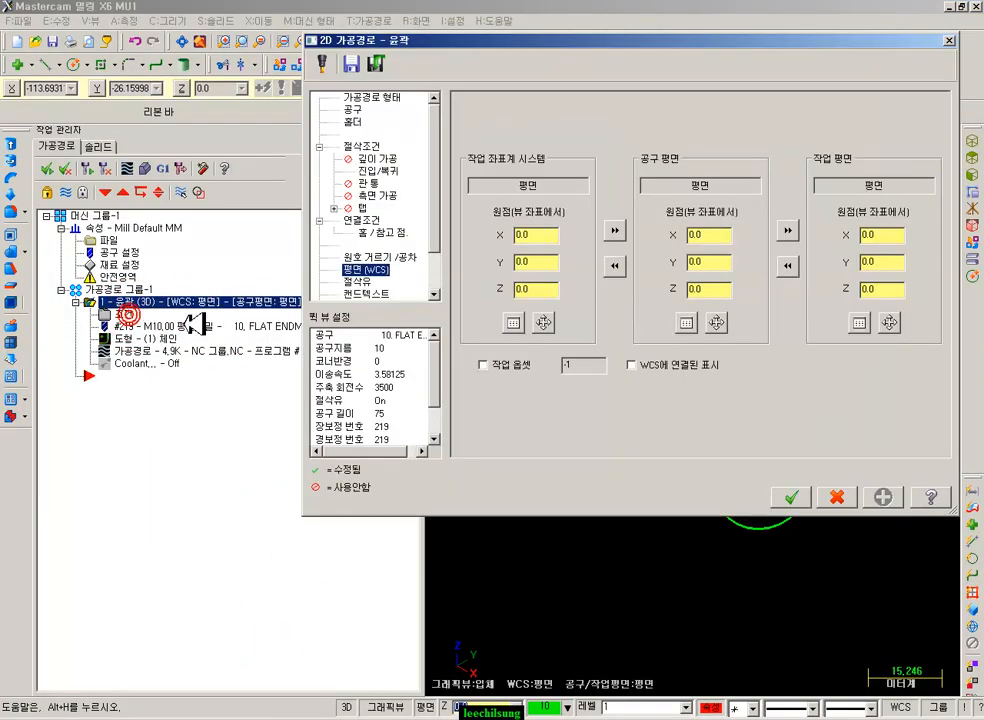
{"action": "left_click", "coordinate": [400, 232]}
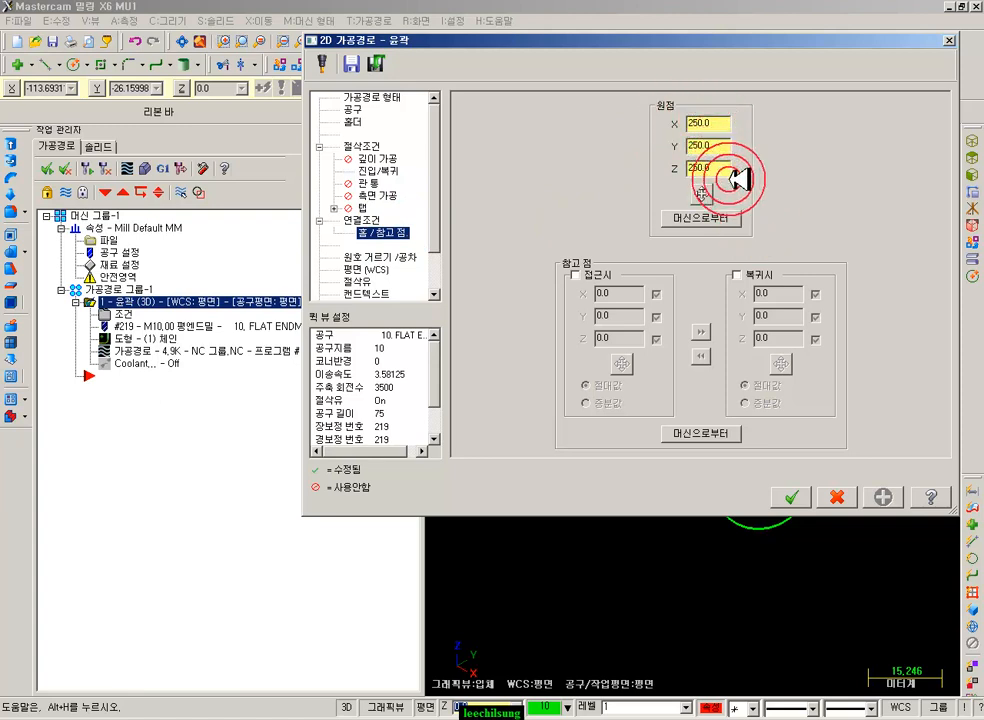
{"action": "left_click", "coordinate": [575, 273]}
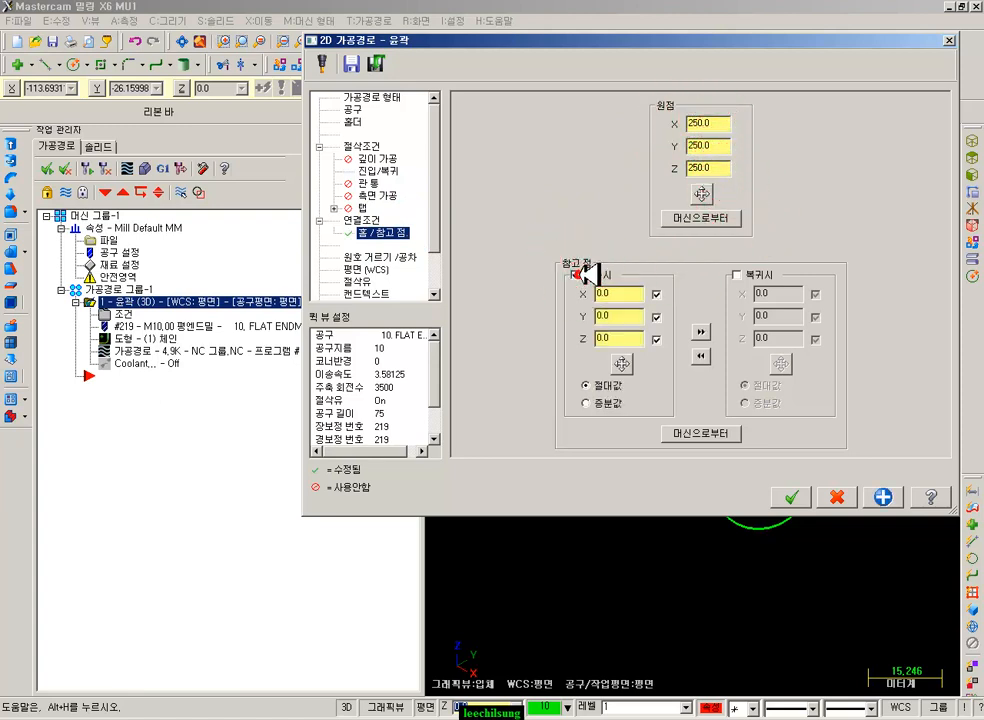
{"action": "left_click", "coordinate": [628, 317]}
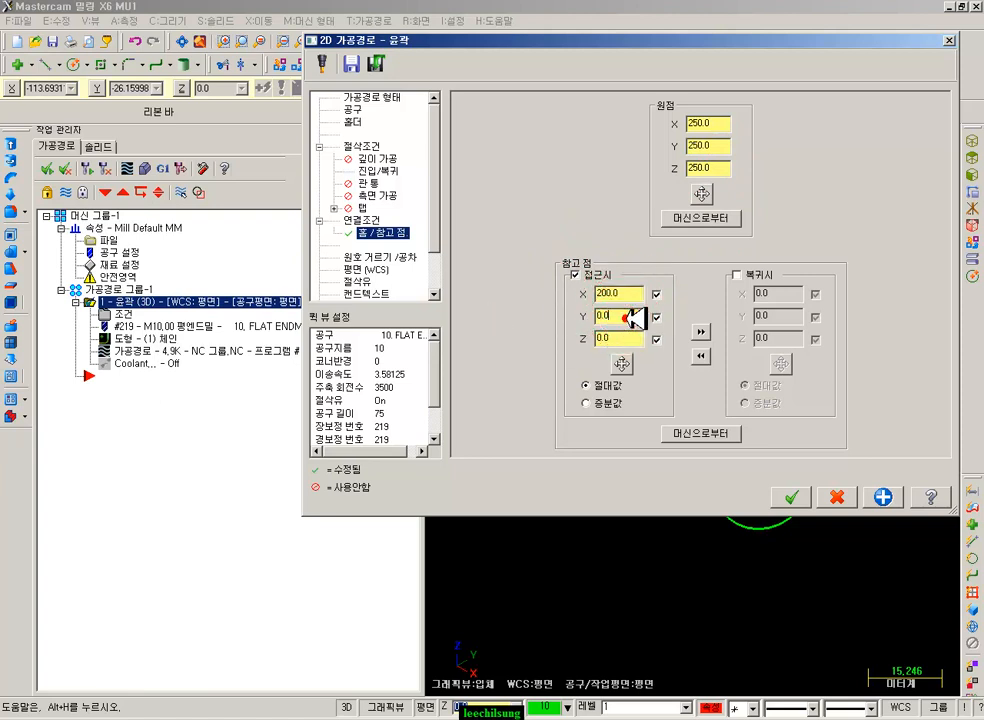
{"action": "left_click", "coordinate": [622, 342]}
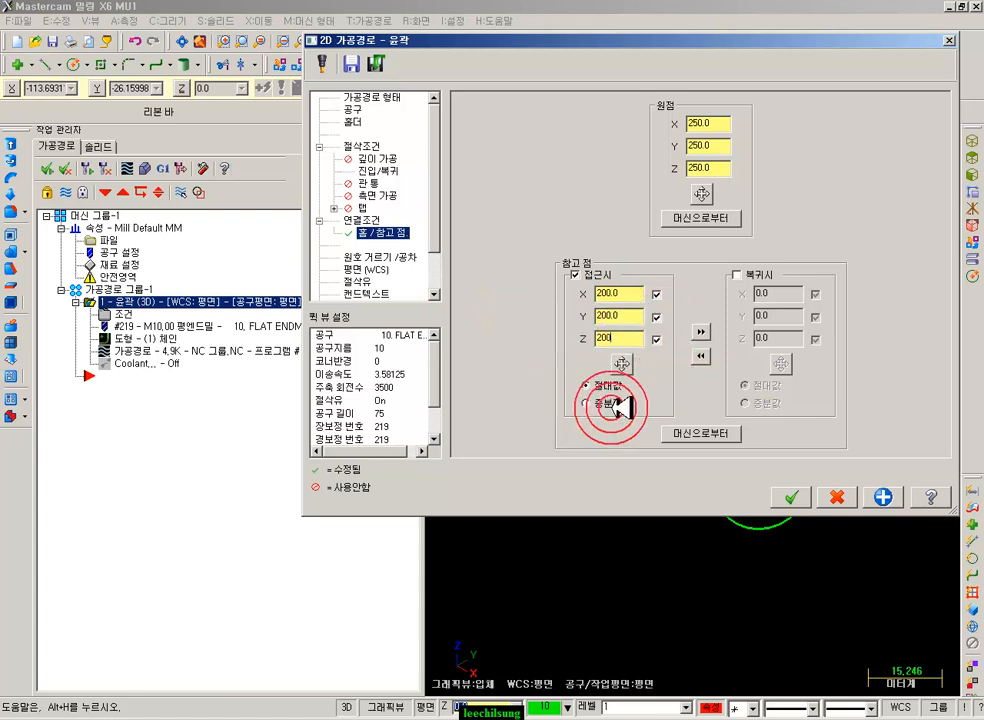
- Enable the retract (복귀시) reference point at X 200, Y 200, Z 200, accept the parameters and regenerate the toolpath
{"action": "left_click", "coordinate": [738, 274]}
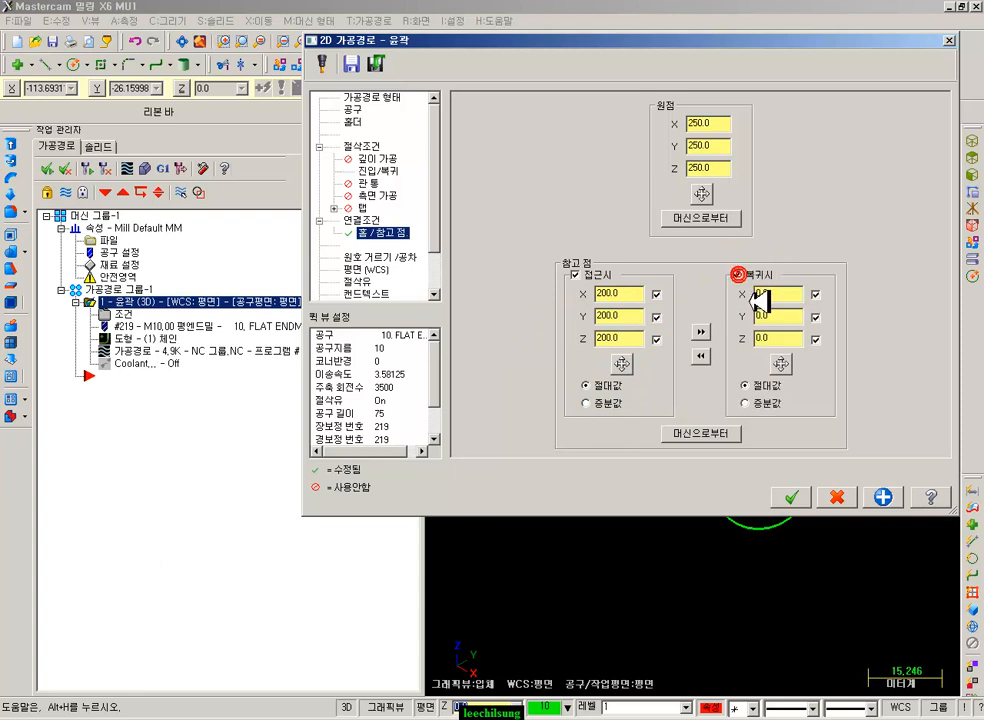
{"action": "type", "text": "20"}
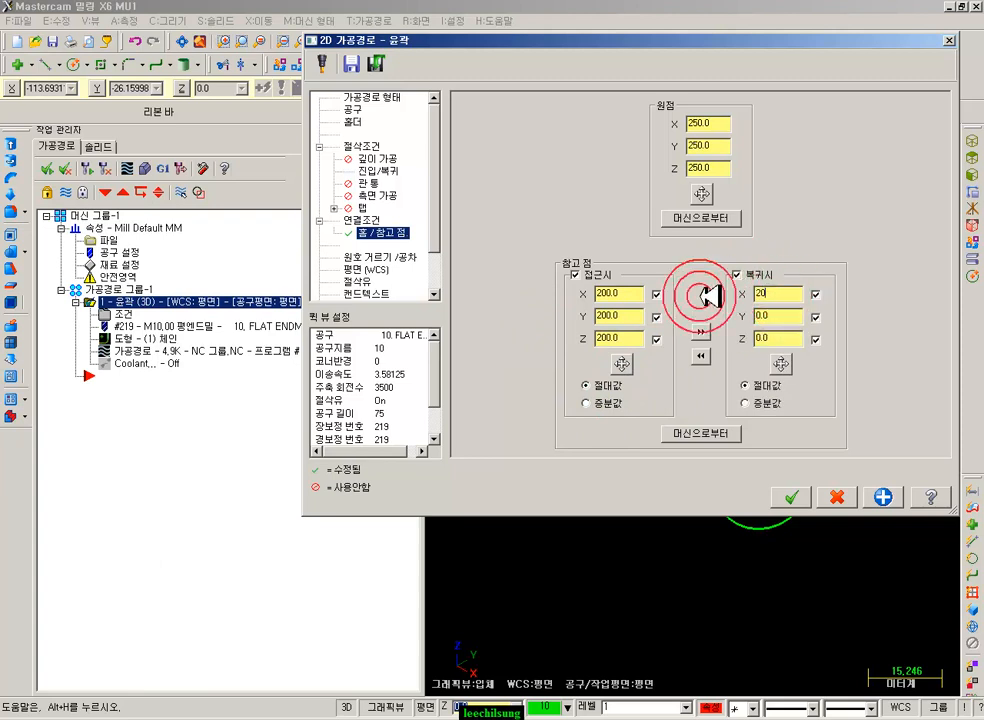
{"action": "type", "text": "0"}
{"action": "left_click", "coordinate": [786, 317]}
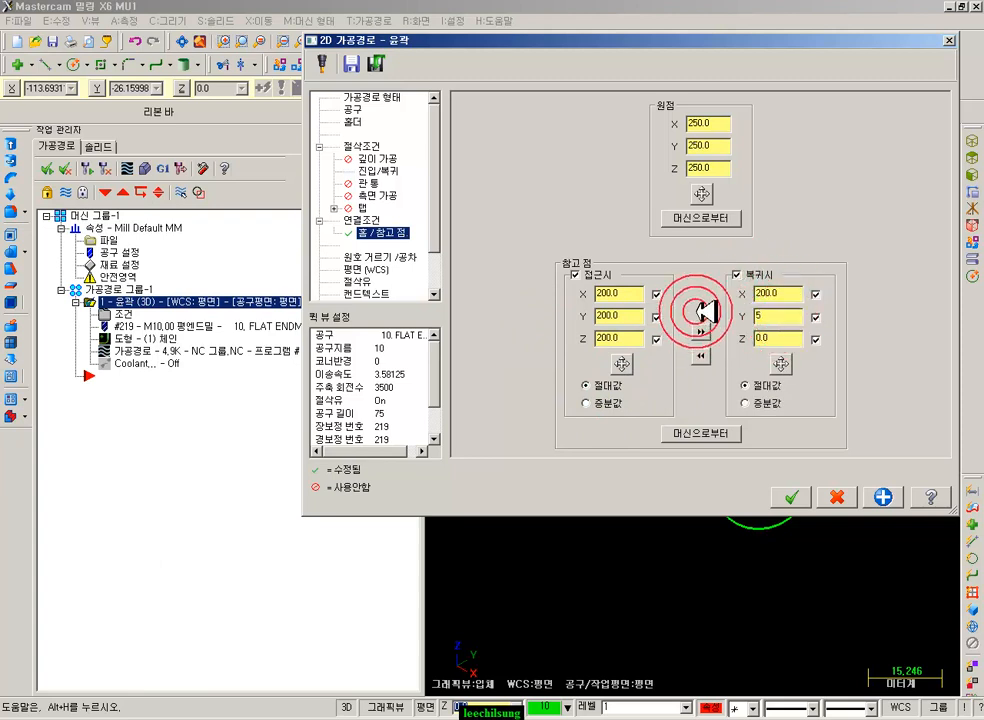
{"action": "type", "text": "200"}
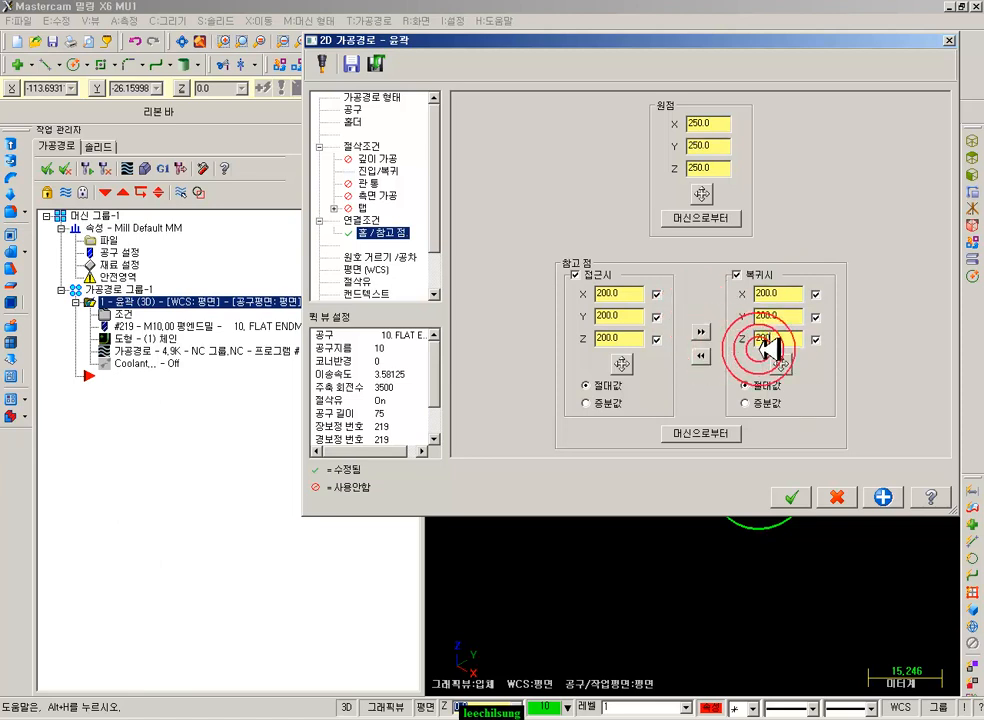
{"action": "left_click", "coordinate": [797, 497]}
{"action": "left_click", "coordinate": [99, 168]}
- Display the toolpath from the top and set the tool and work plane to 평면 (WCS) for drawing a center-point circle
{"action": "scroll", "coordinate": [528, 495], "scroll_direction": "down", "scroll_amount": 6}
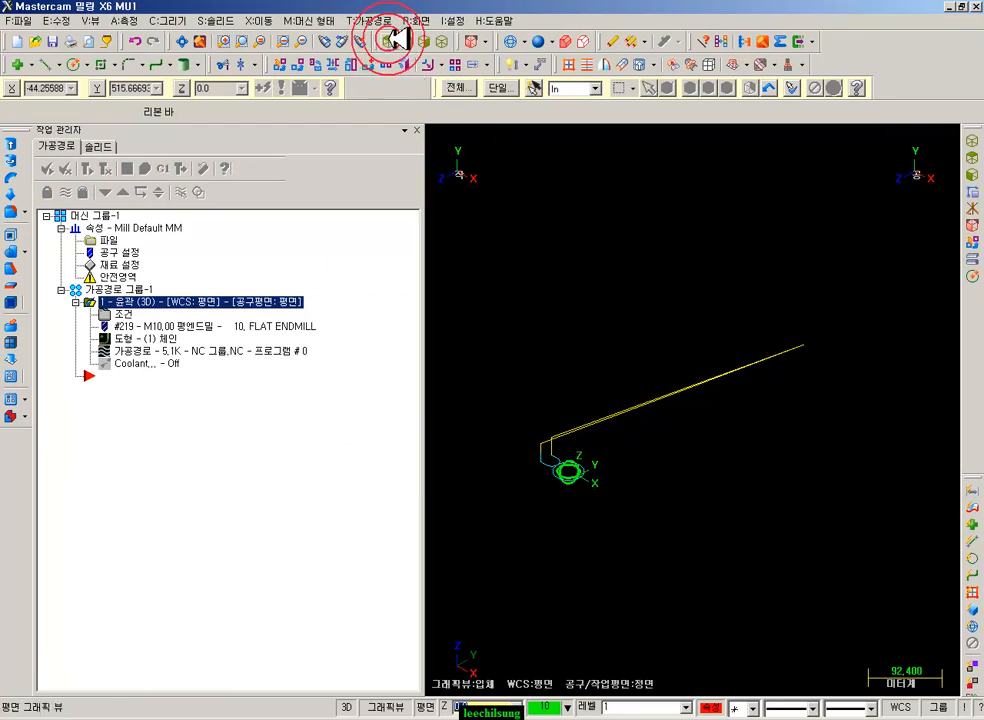
{"action": "left_click", "coordinate": [389, 40]}
{"action": "scroll", "coordinate": [546, 574], "scroll_direction": "down", "scroll_amount": 5}
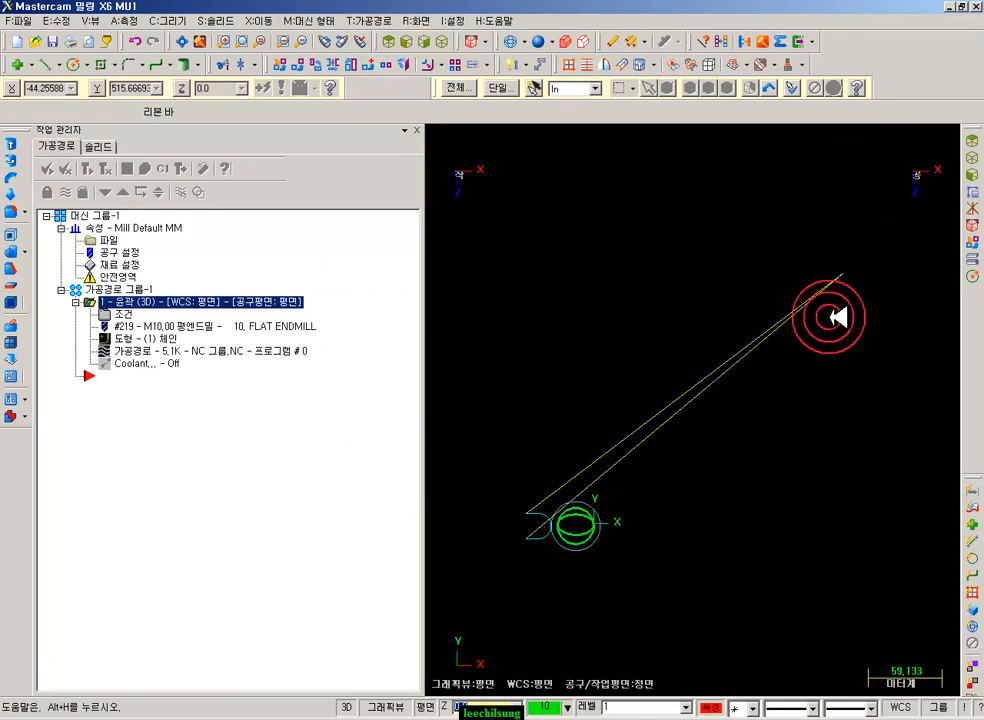
{"action": "left_click", "coordinate": [73, 64]}
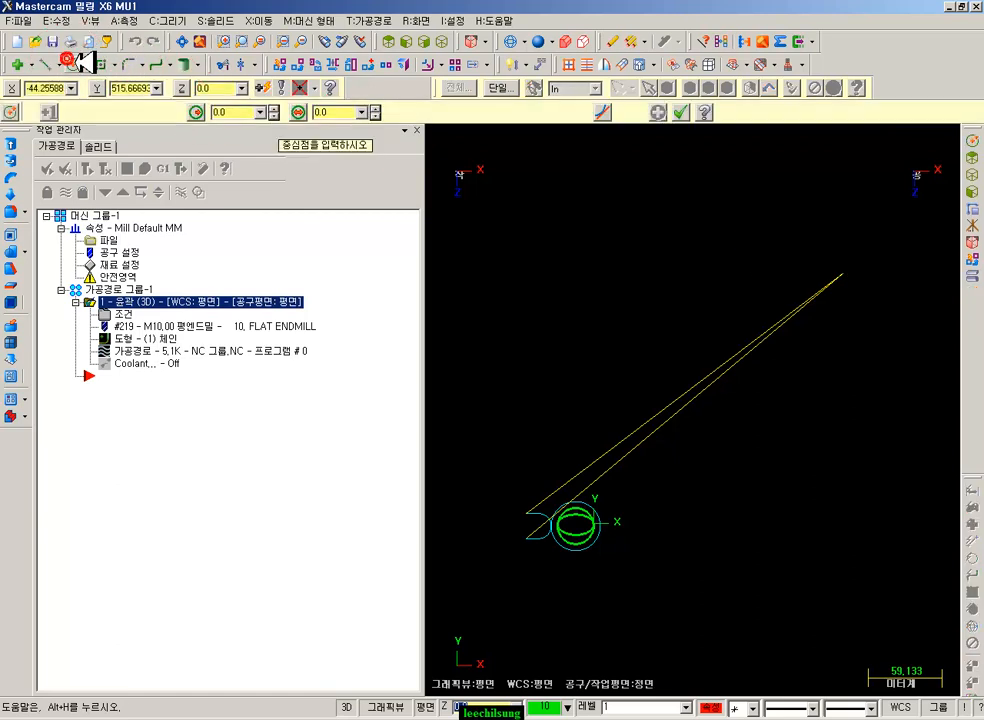
{"action": "left_click", "coordinate": [839, 276]}
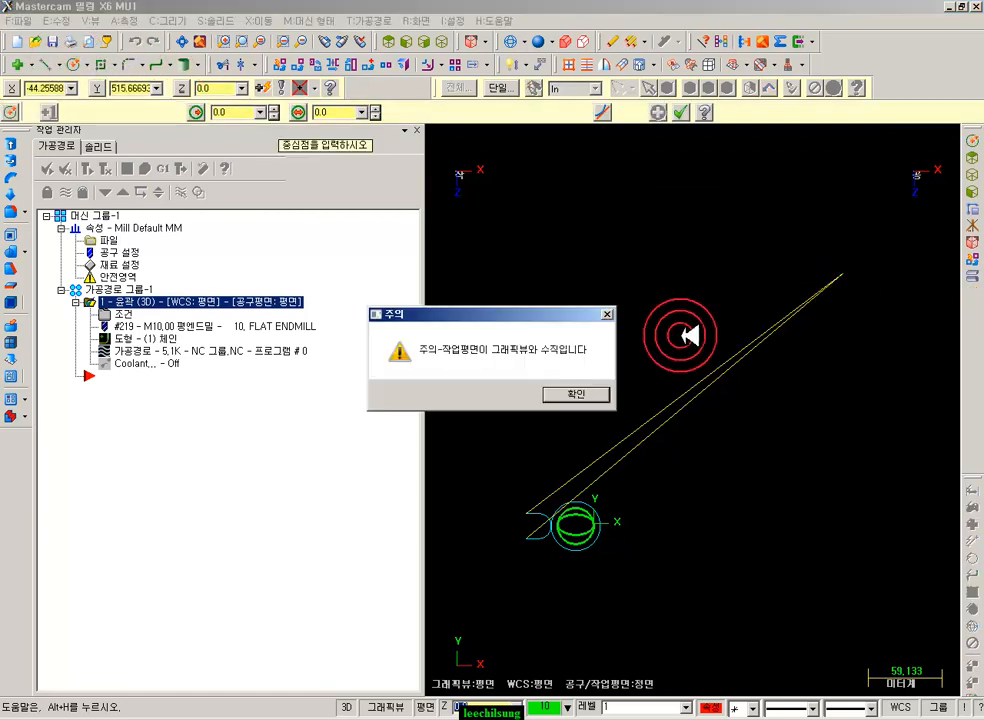
{"action": "left_click", "coordinate": [600, 393]}
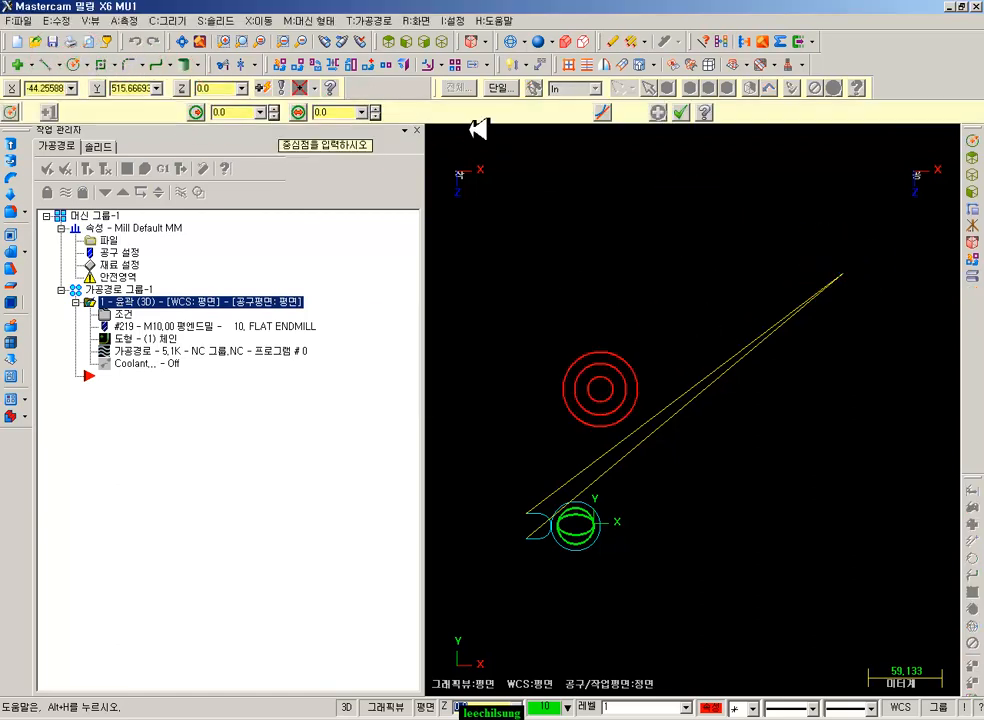
{"action": "left_click", "coordinate": [478, 41]}
{"action": "left_click", "coordinate": [510, 63]}
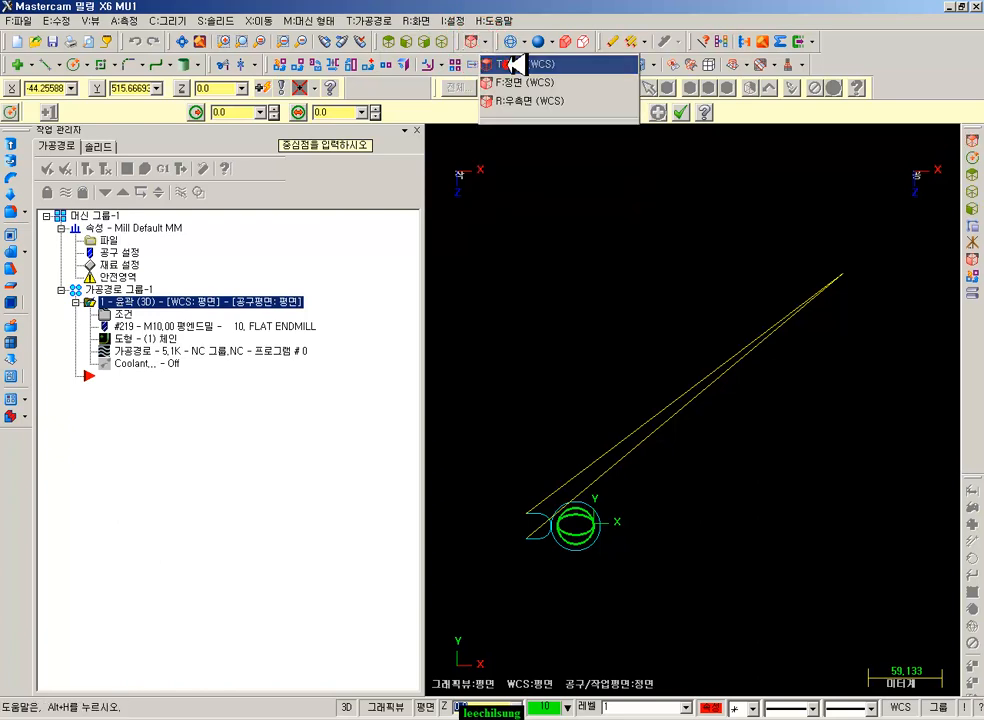
- Draw a circle of about 32.5 mm radius around the toolpath's reference point and display it in the isometric view
{"action": "left_click", "coordinate": [845, 271]}
{"action": "left_click", "coordinate": [866, 236]}
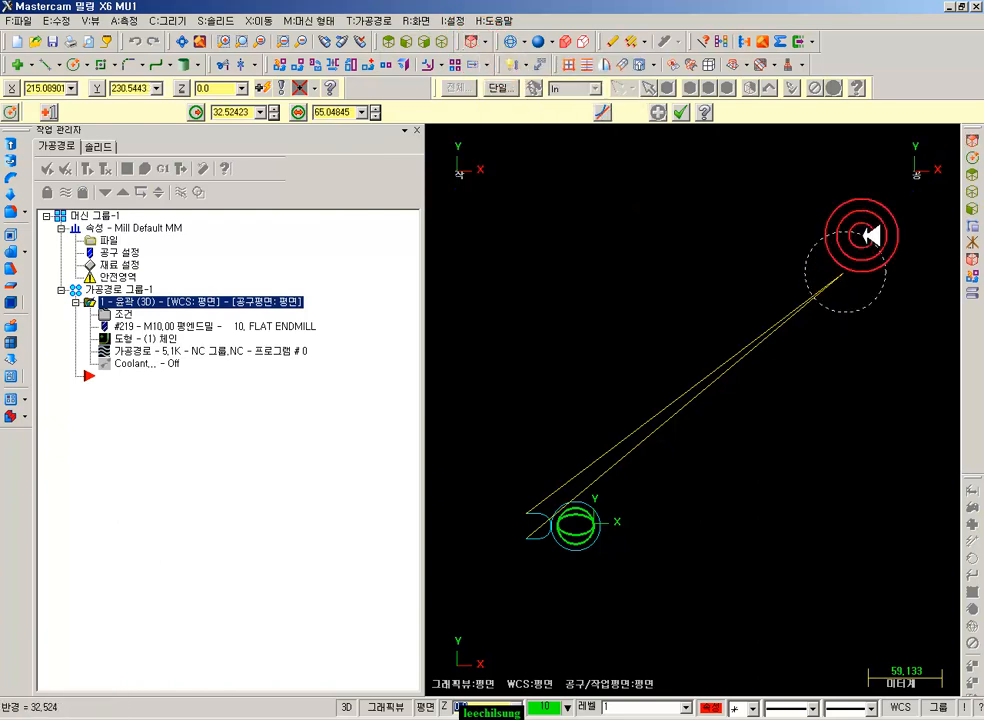
{"action": "left_click", "coordinate": [846, 271]}
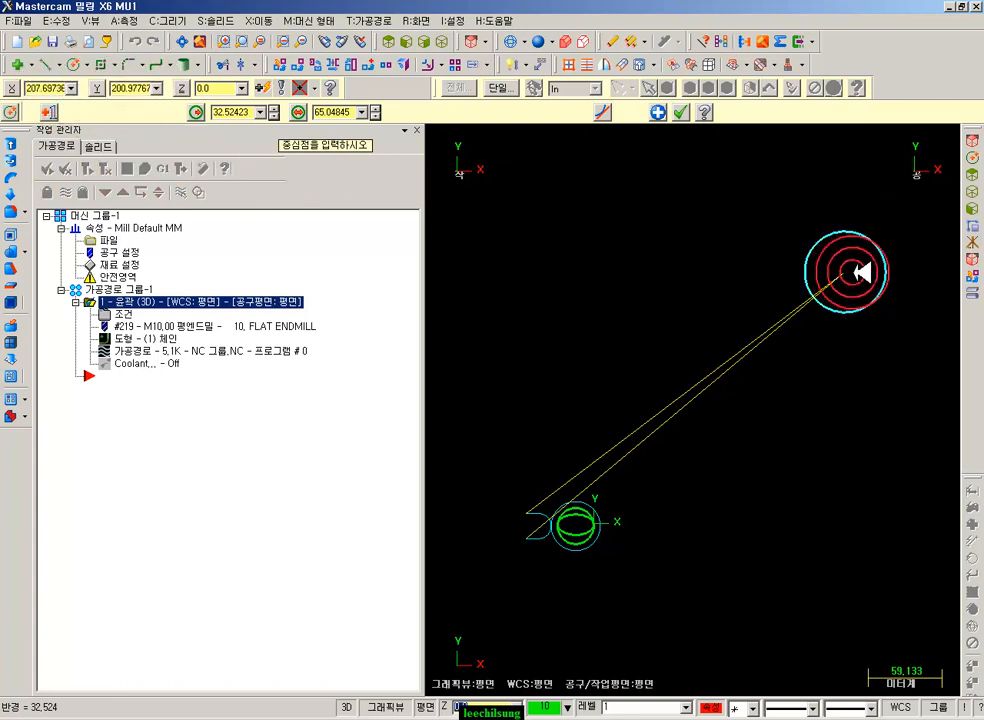
{"action": "left_click", "coordinate": [688, 110]}
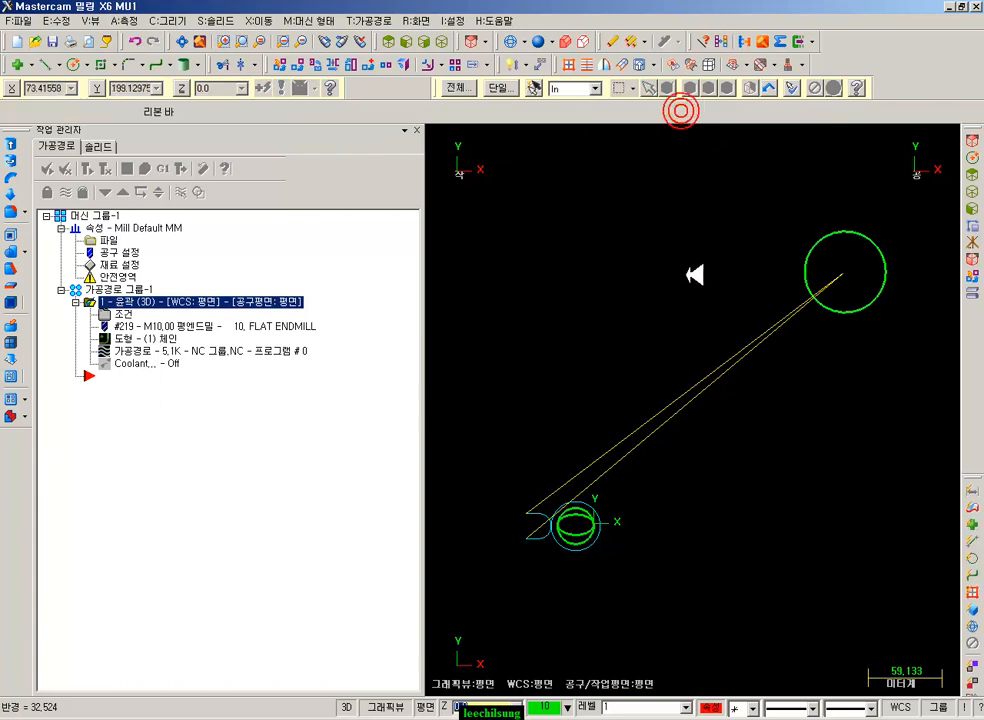
{"action": "left_click", "coordinate": [442, 41]}
{"action": "left_click", "coordinate": [708, 418]}
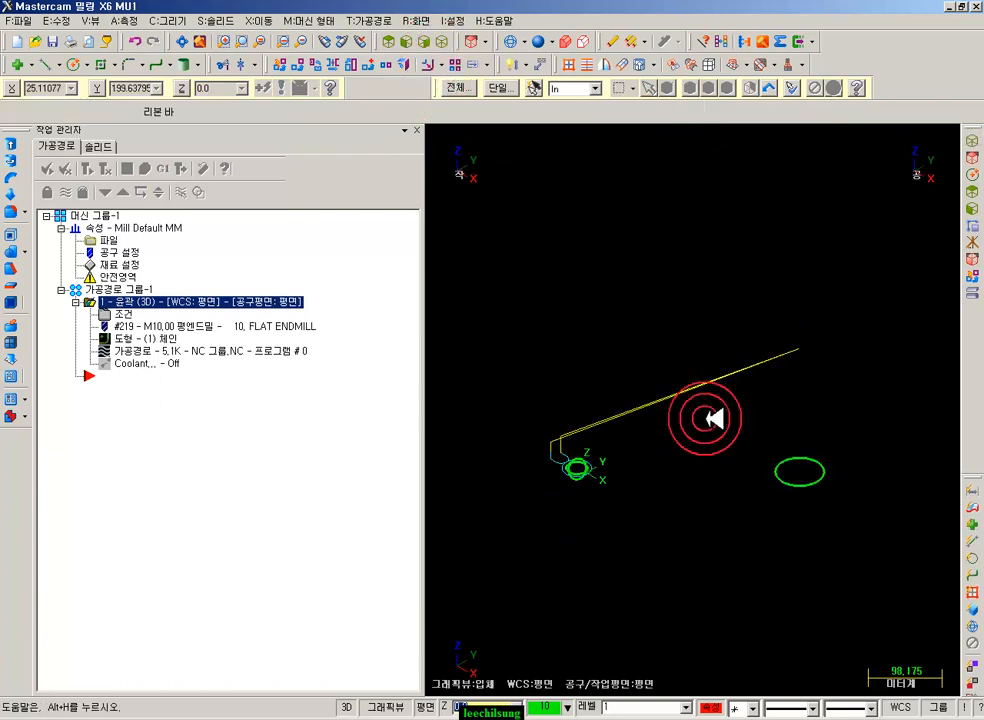
- Switch to the Acrobat Reader textbook, select the canned text explanation on PDF page 133, and return to Mastercam
{"action": "left_click", "coordinate": [193, 717]}
{"action": "scroll", "coordinate": [500, 460], "scroll_direction": "down", "scroll_amount": 4}
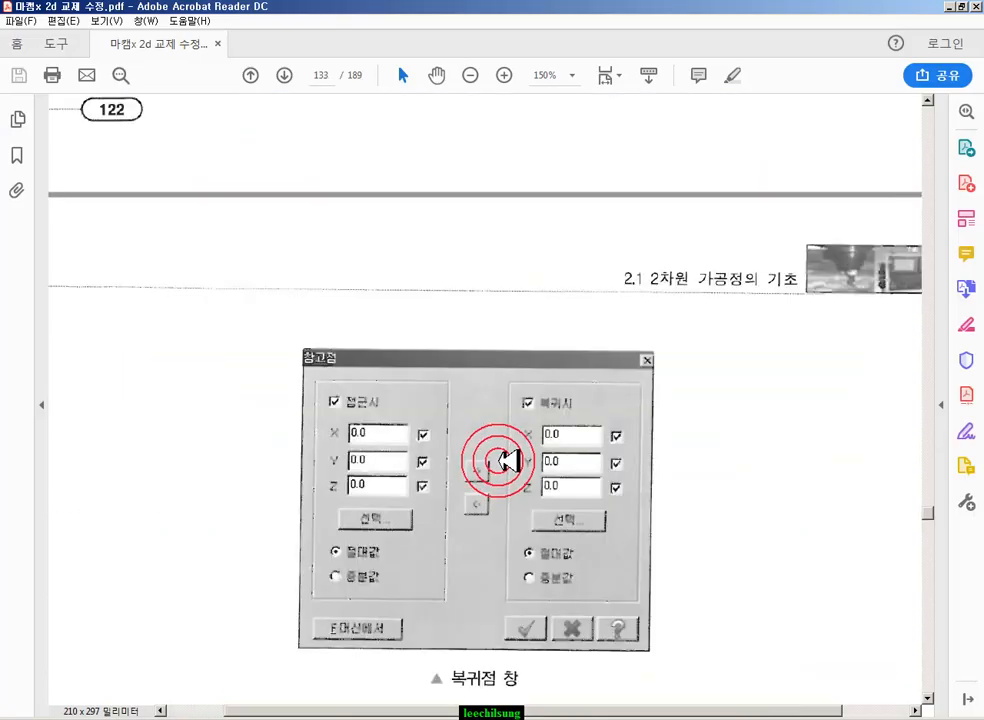
{"action": "scroll", "coordinate": [507, 459], "scroll_direction": "down", "scroll_amount": 4}
{"action": "left_click_drag", "start_coordinate": [121, 274], "coordinate": [860, 588]}
{"action": "scroll", "coordinate": [845, 582], "scroll_direction": "down", "scroll_amount": 4}
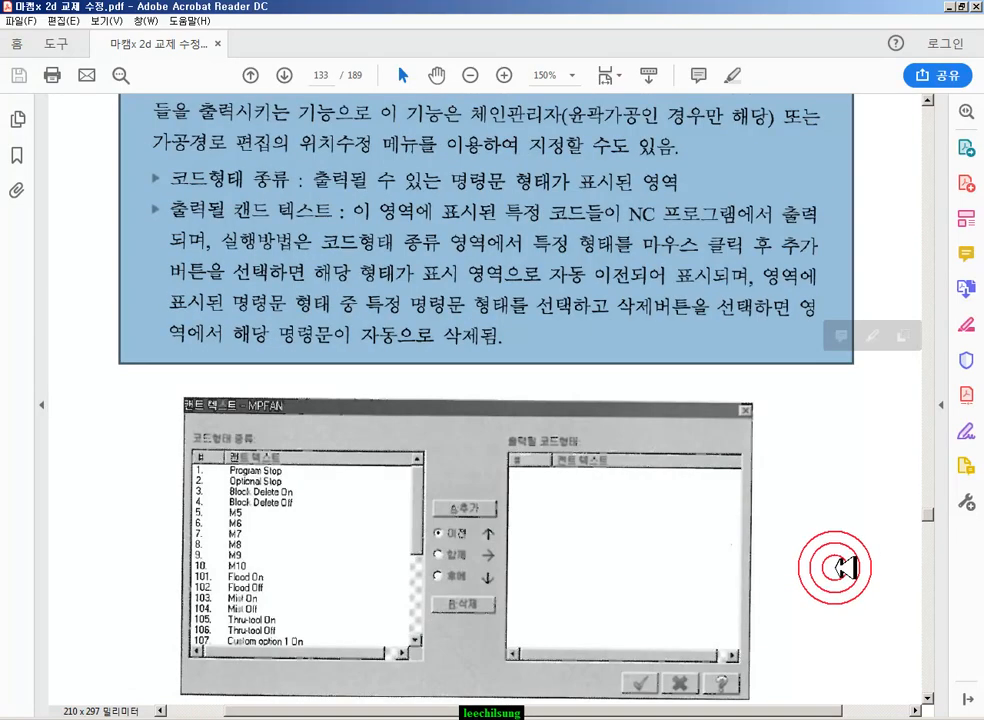
{"action": "key", "text": "alt+Tab"}
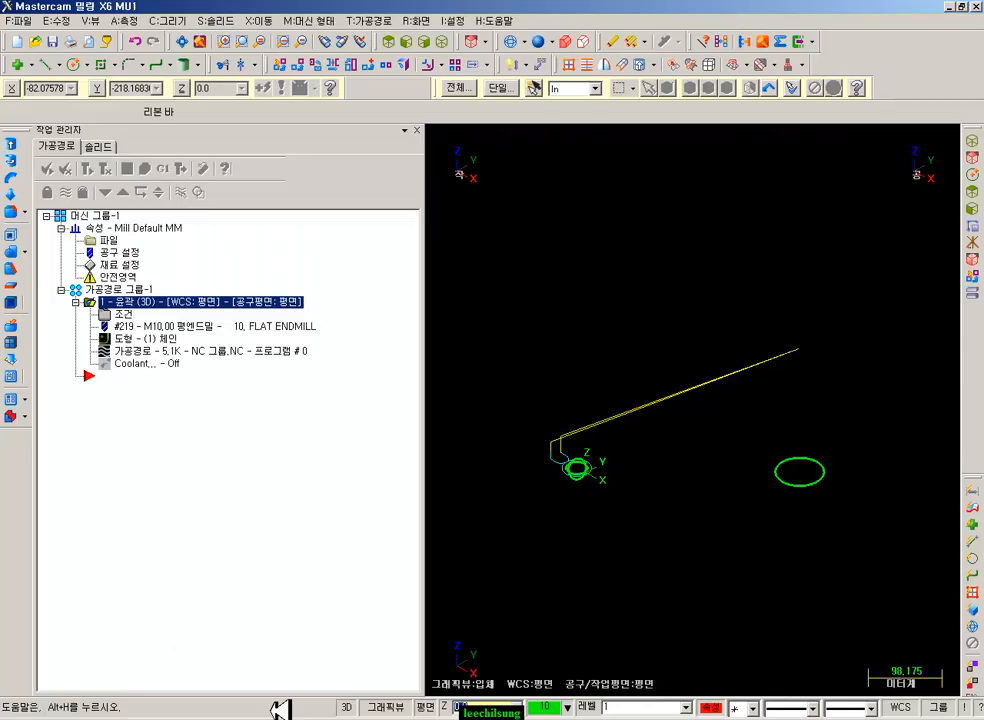
- Open the contour operation's 캔드텍스트 parameters and review the Stop, Ostop, Bld on and bLd off entries
{"action": "left_click", "coordinate": [103, 314]}
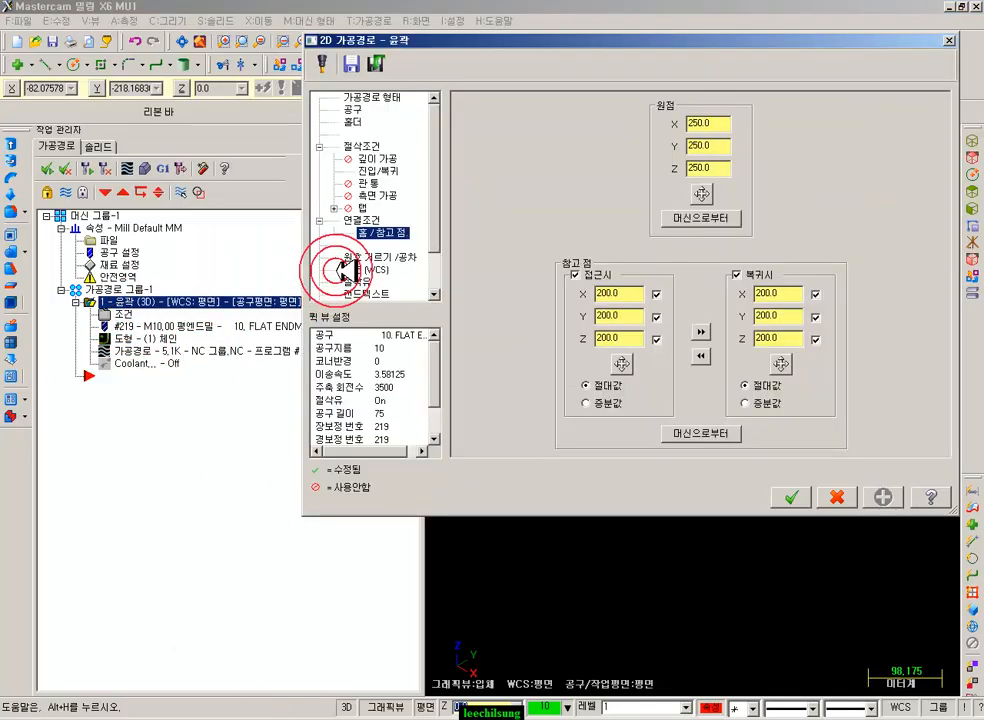
{"action": "left_click", "coordinate": [405, 292]}
{"action": "left_click", "coordinate": [509, 132]}
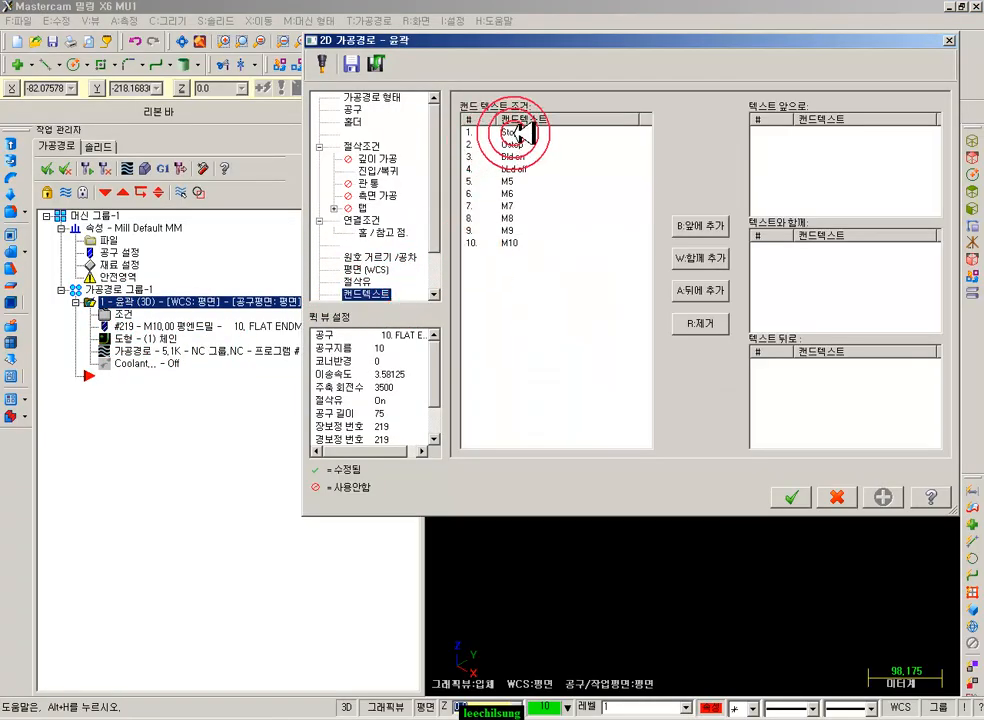
{"action": "left_click", "coordinate": [522, 145]}
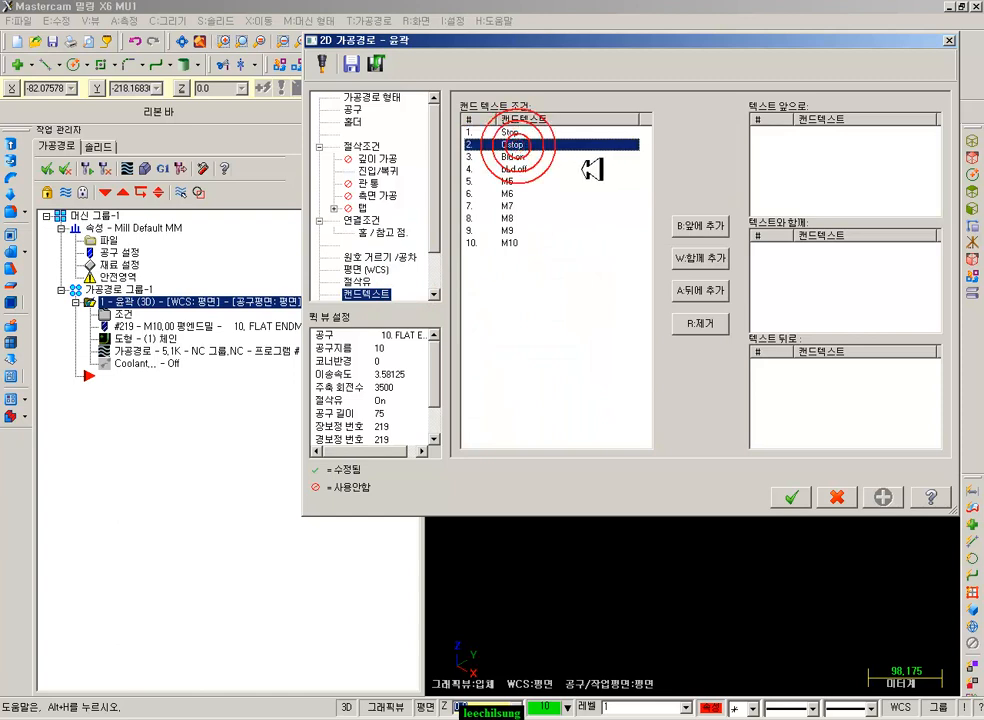
{"action": "left_click", "coordinate": [518, 157]}
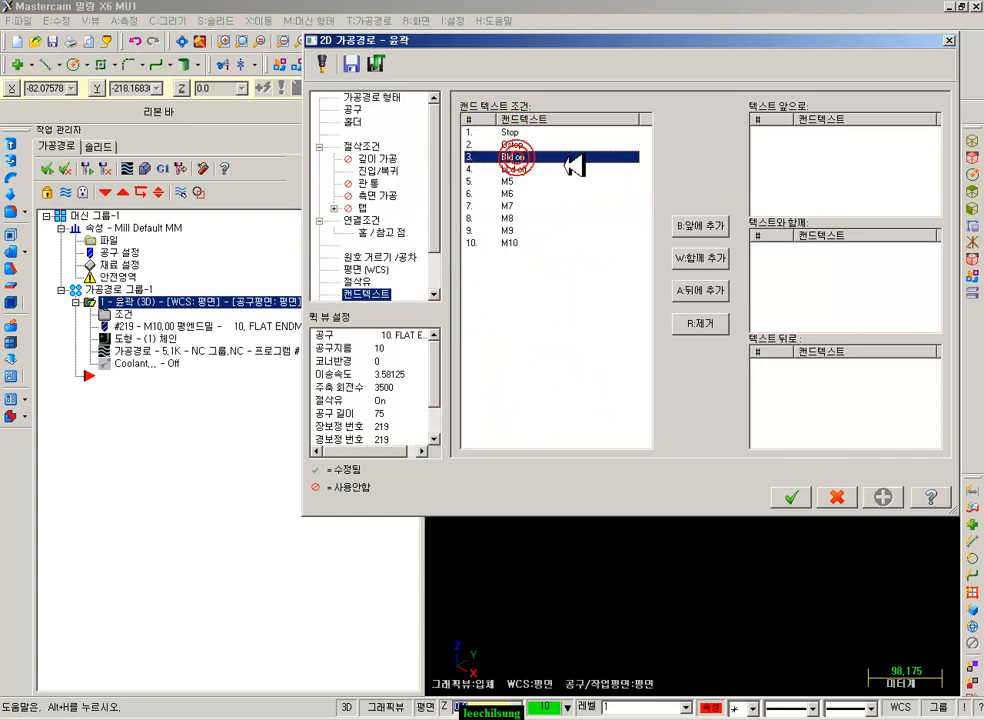
{"action": "left_click", "coordinate": [540, 169]}
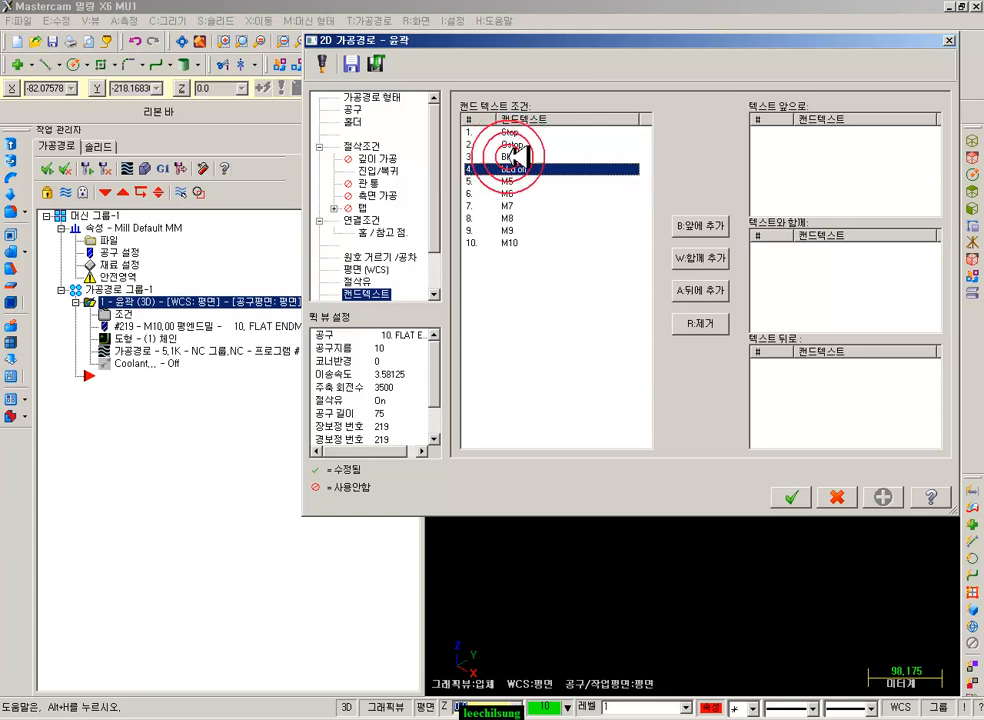
- Go through the Stop, Ostop and Bld on entries in the canned text conditions list
{"action": "left_click", "coordinate": [515, 132]}
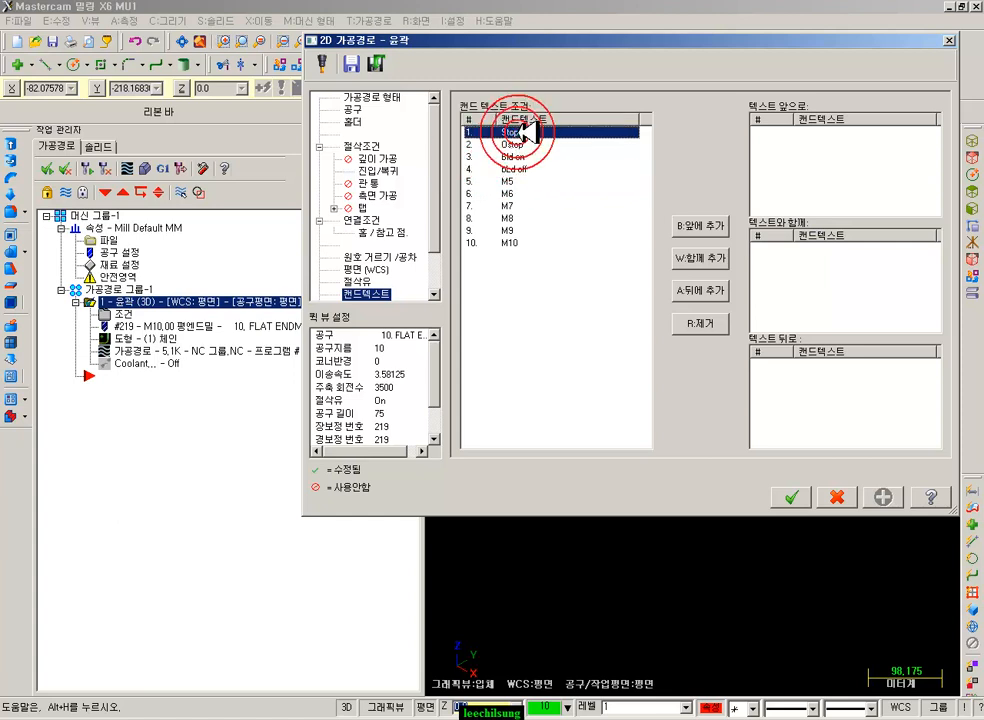
{"action": "left_click", "coordinate": [525, 145]}
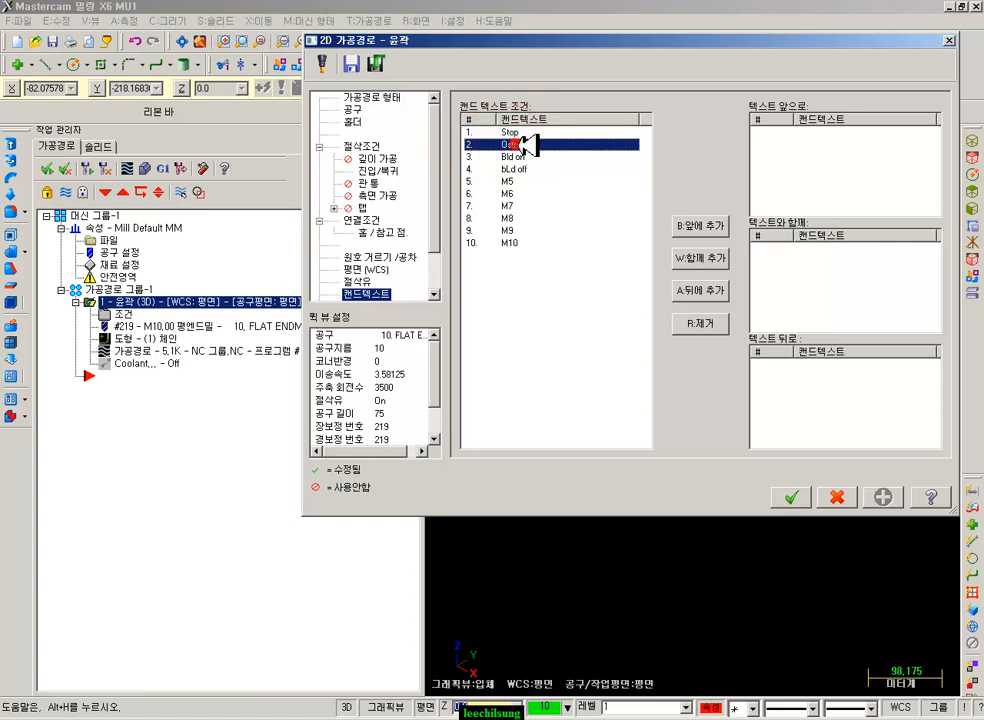
{"action": "left_click", "coordinate": [520, 132]}
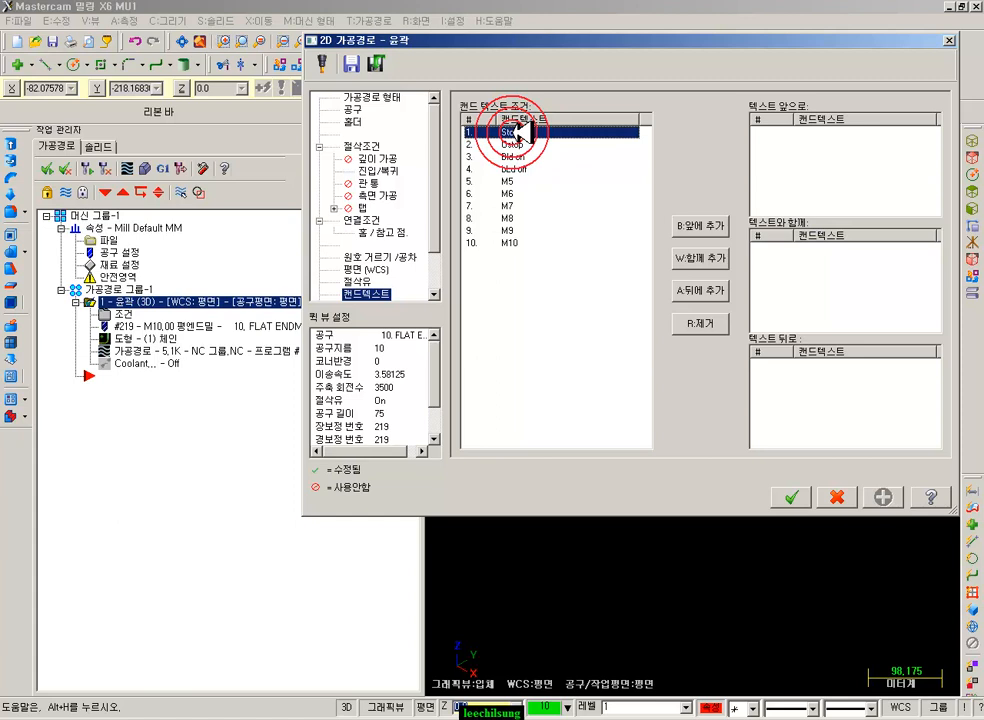
{"action": "left_click", "coordinate": [520, 145]}
{"action": "left_click", "coordinate": [530, 157]}
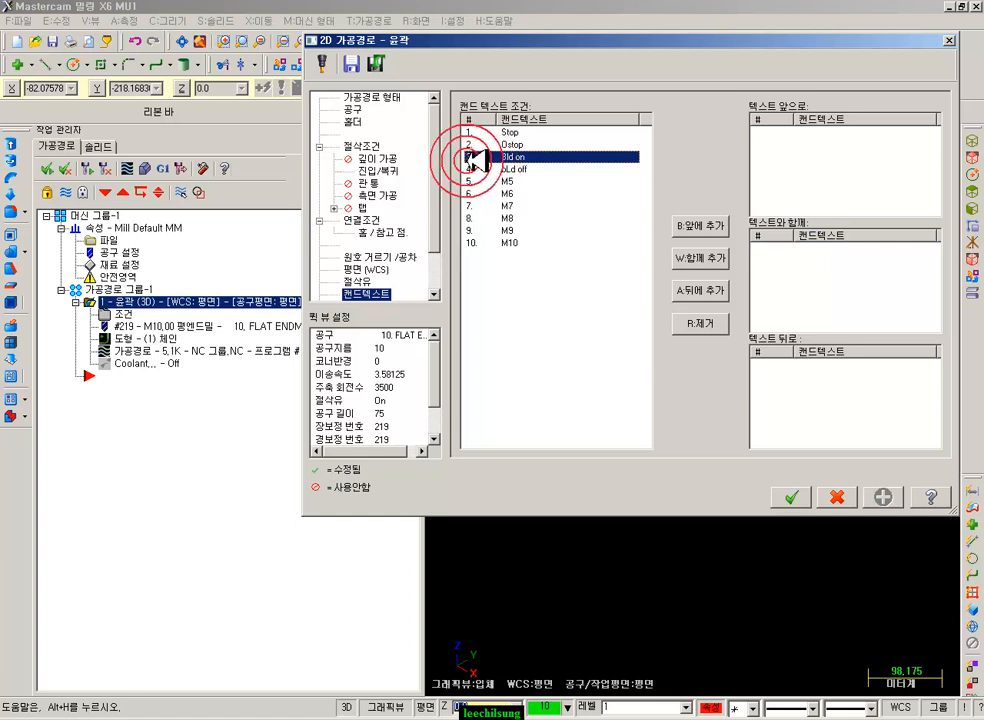
{"action": "left_click", "coordinate": [530, 133]}
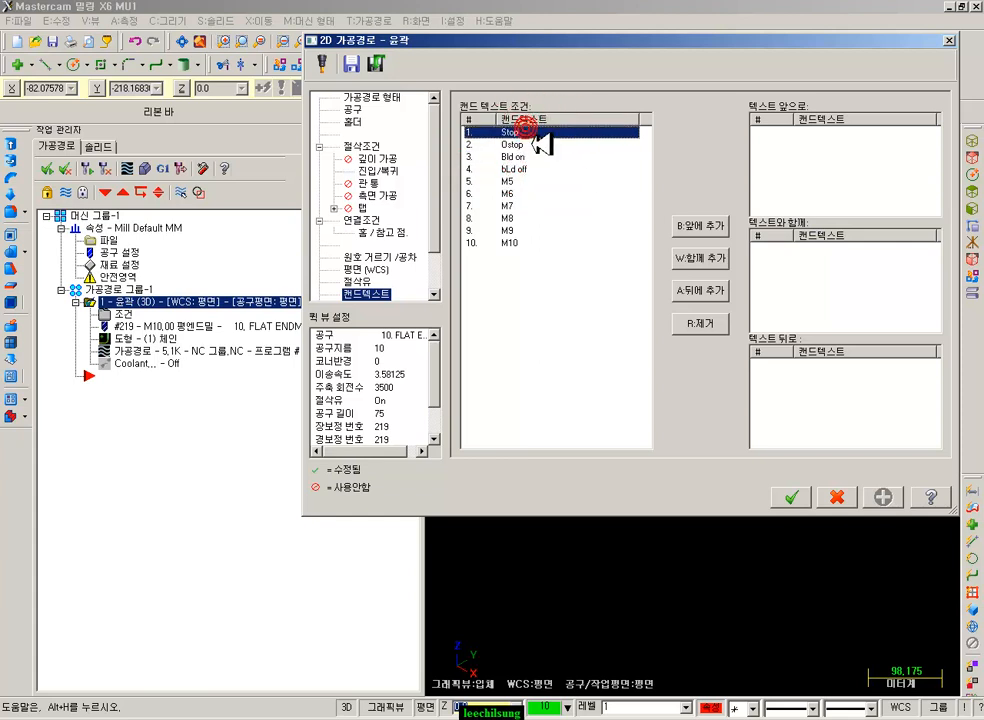
- Assign Ostop to 텍스트 앞으로, Stop to 텍스트와 함께 and Bld on to 텍스트 뒤로
{"action": "left_click", "coordinate": [525, 145]}
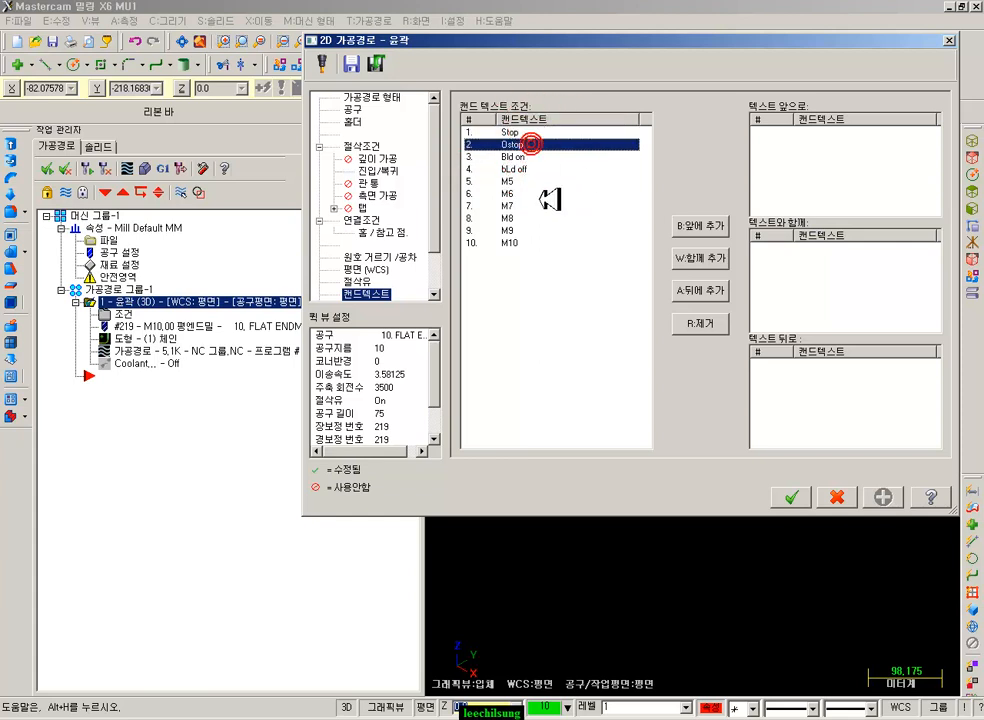
{"action": "left_click", "coordinate": [698, 226]}
{"action": "left_click", "coordinate": [512, 133]}
{"action": "left_click", "coordinate": [700, 259]}
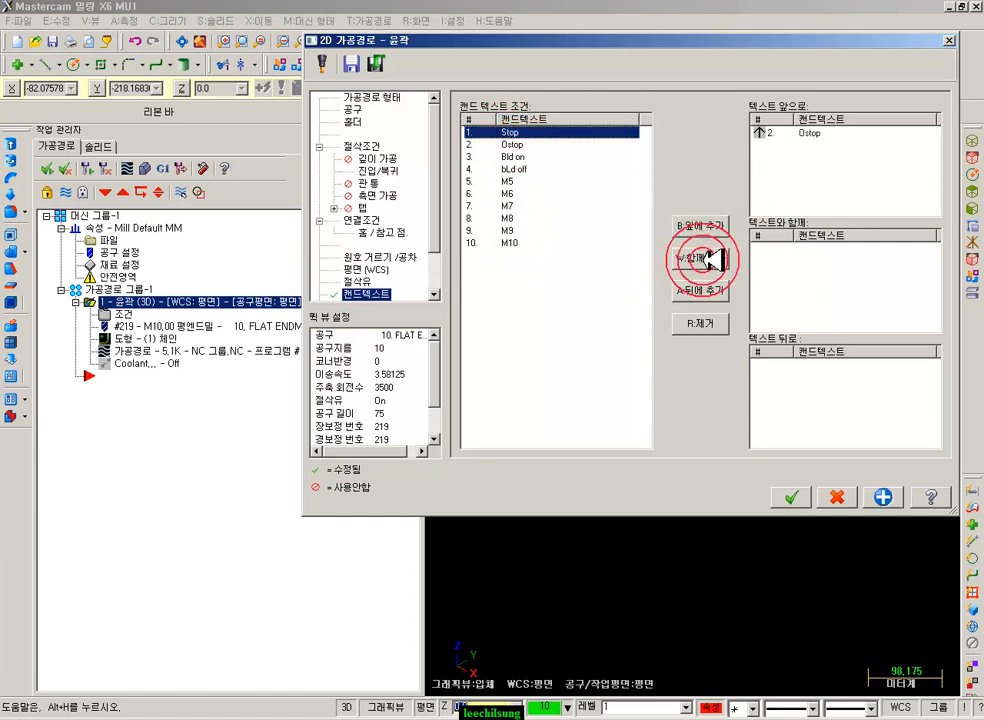
{"action": "left_click", "coordinate": [510, 157]}
{"action": "left_click", "coordinate": [707, 290]}
- Review the canned text entries assigned before, with and after the operation
{"action": "left_click", "coordinate": [808, 257]}
{"action": "left_click", "coordinate": [824, 133]}
{"action": "left_click", "coordinate": [810, 249]}
{"action": "left_click", "coordinate": [818, 365]}
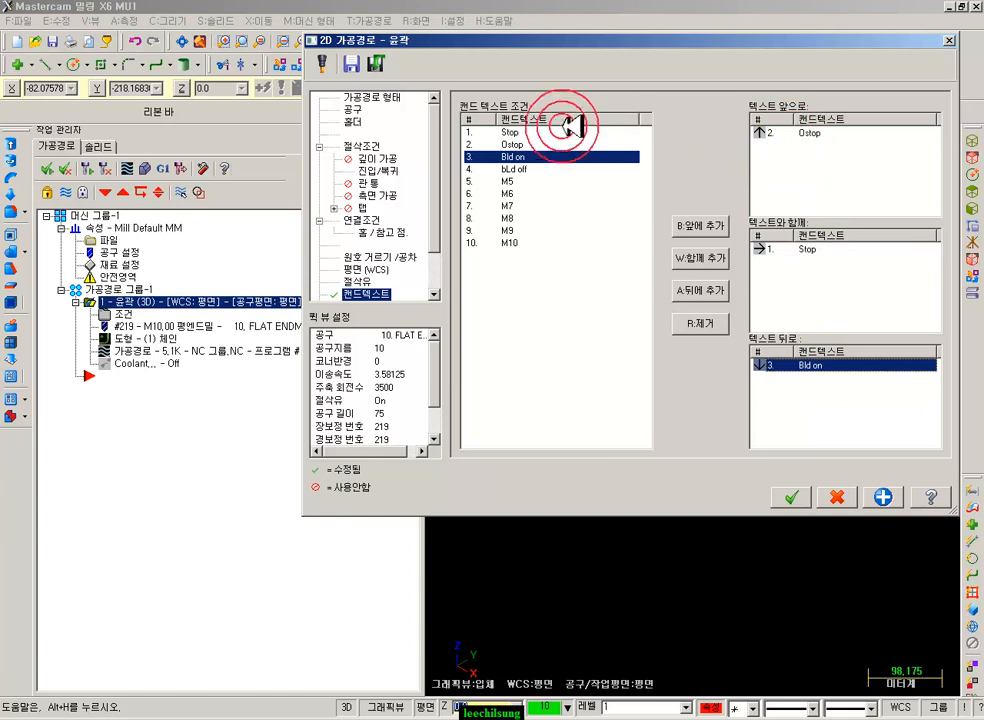
{"action": "left_click", "coordinate": [826, 134]}
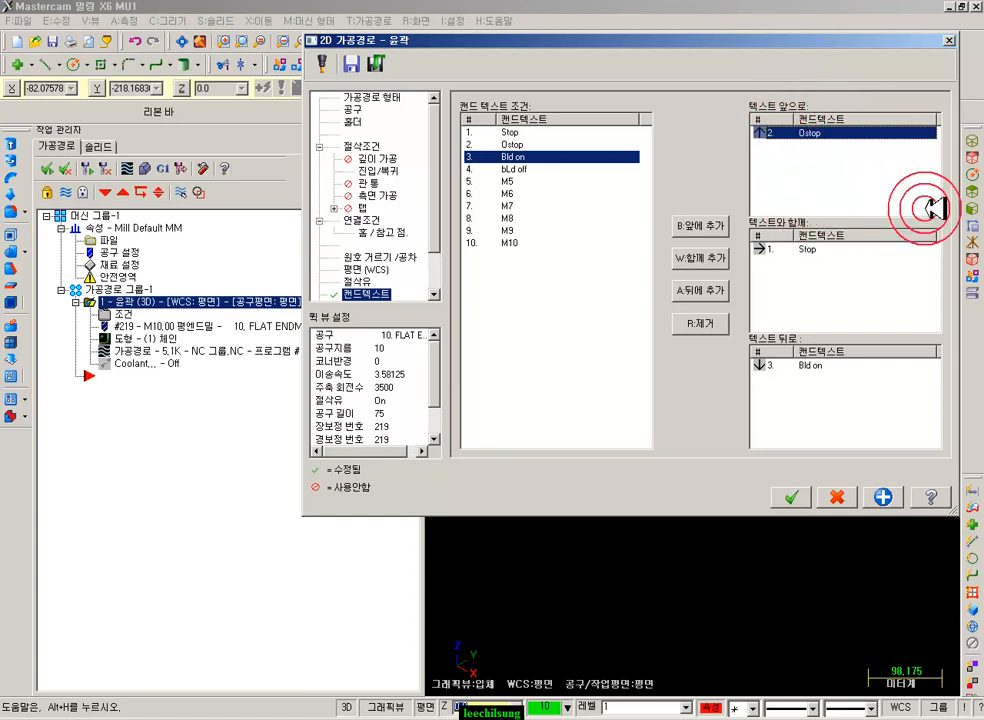
{"action": "left_click", "coordinate": [812, 248]}
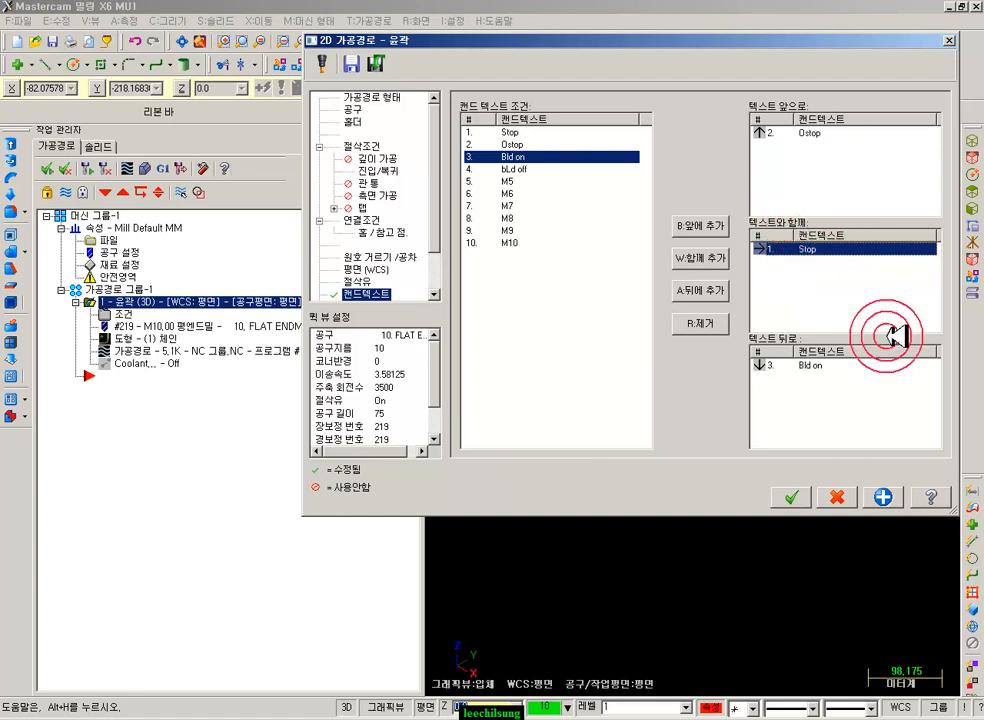
{"action": "left_click", "coordinate": [806, 364]}
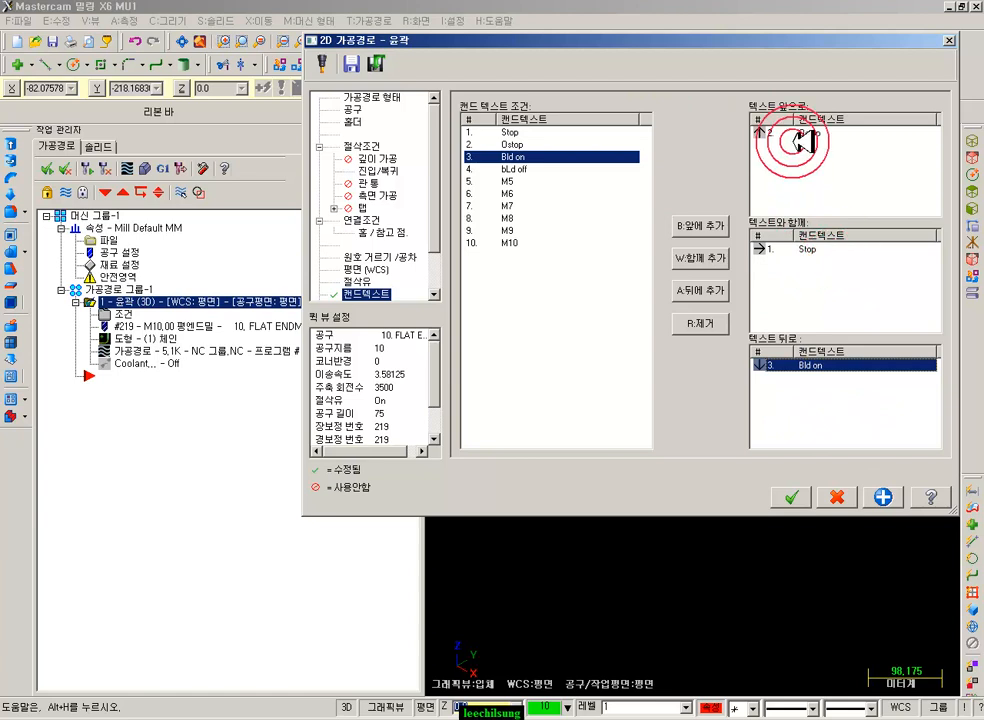
- Accept the canned text settings, post-process the contour operation to an NC file and reload it in CIMCO Edit
{"action": "left_click", "coordinate": [790, 497]}
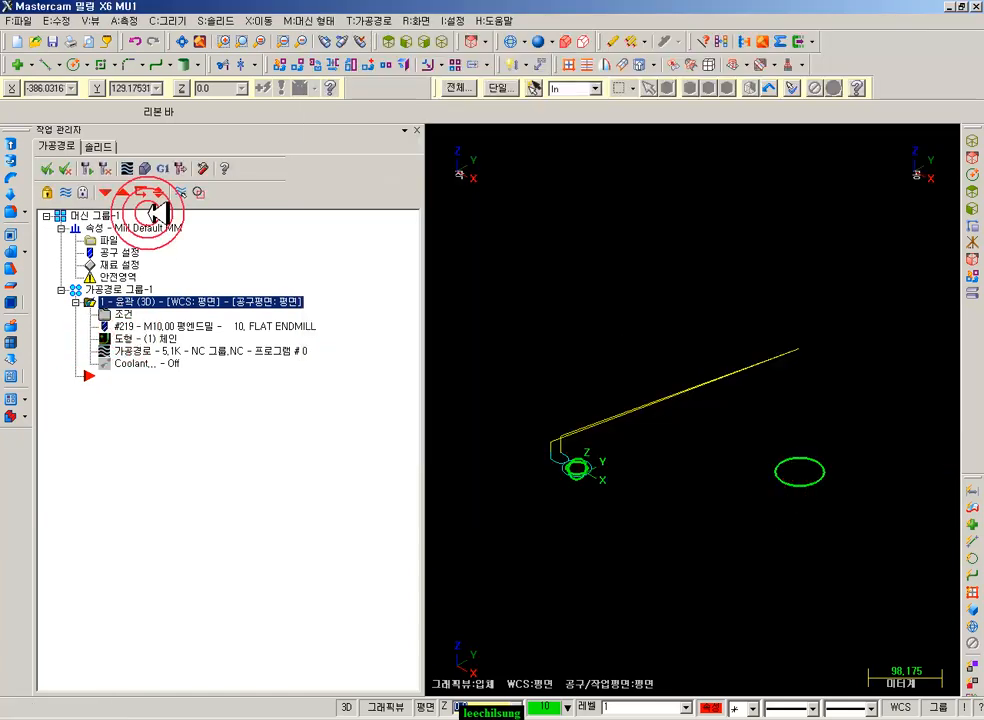
{"action": "left_click", "coordinate": [162, 168]}
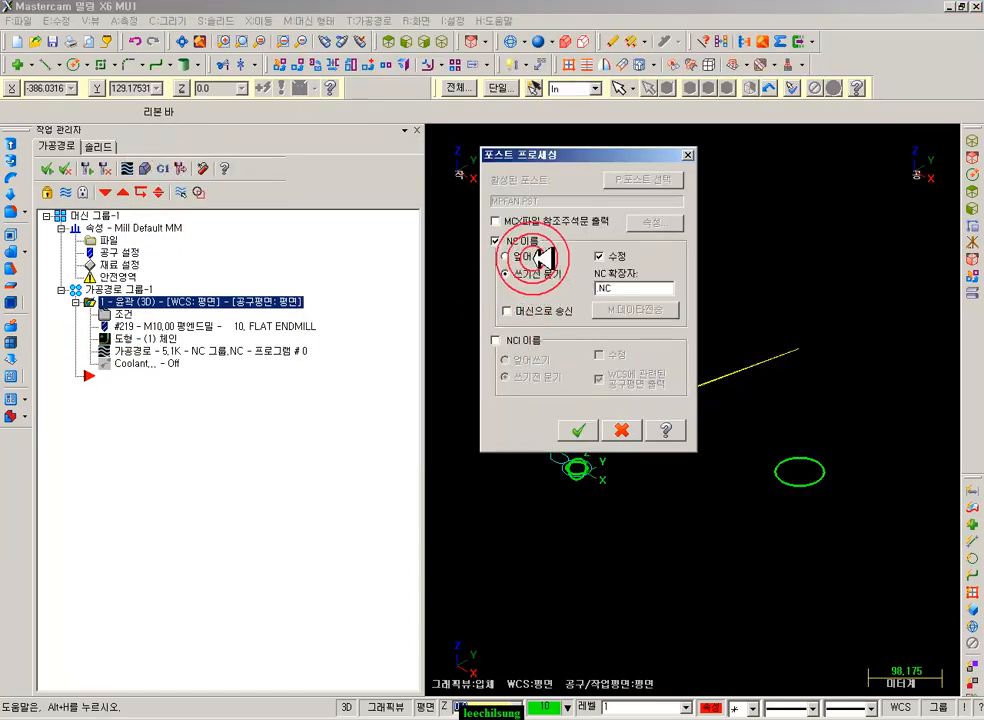
{"action": "left_click", "coordinate": [581, 430]}
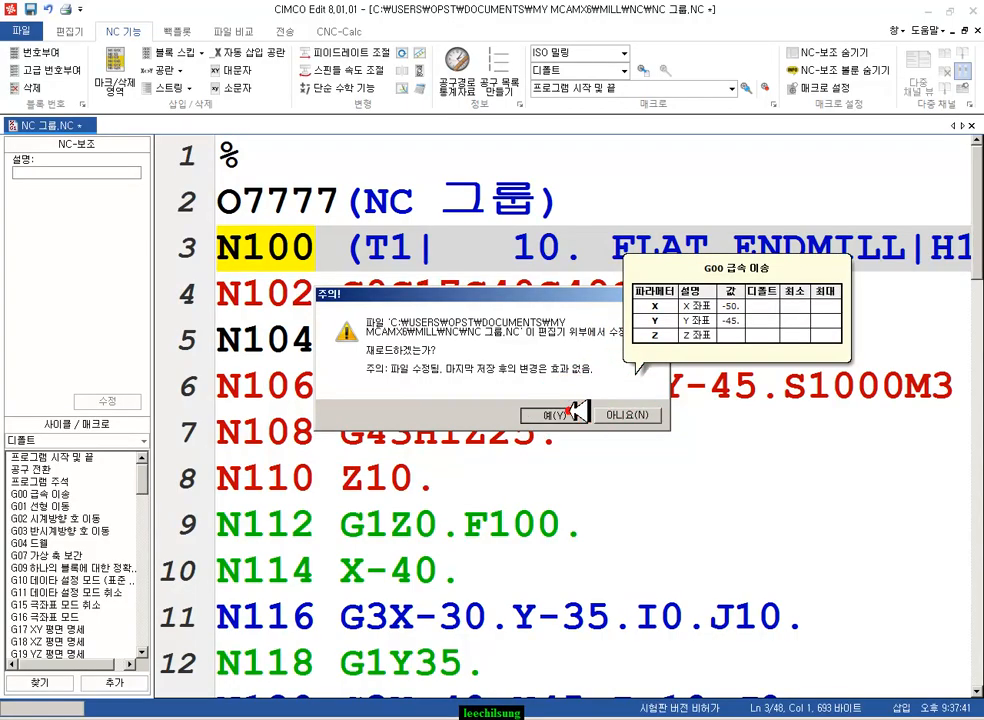
{"action": "left_click", "coordinate": [575, 413]}
- Locate the M00 code in line 7 and the M01 code in line 5 of the posted program
{"action": "left_click", "coordinate": [740, 356]}
{"action": "scroll", "coordinate": [700, 485], "scroll_direction": "up", "scroll_amount": 6}
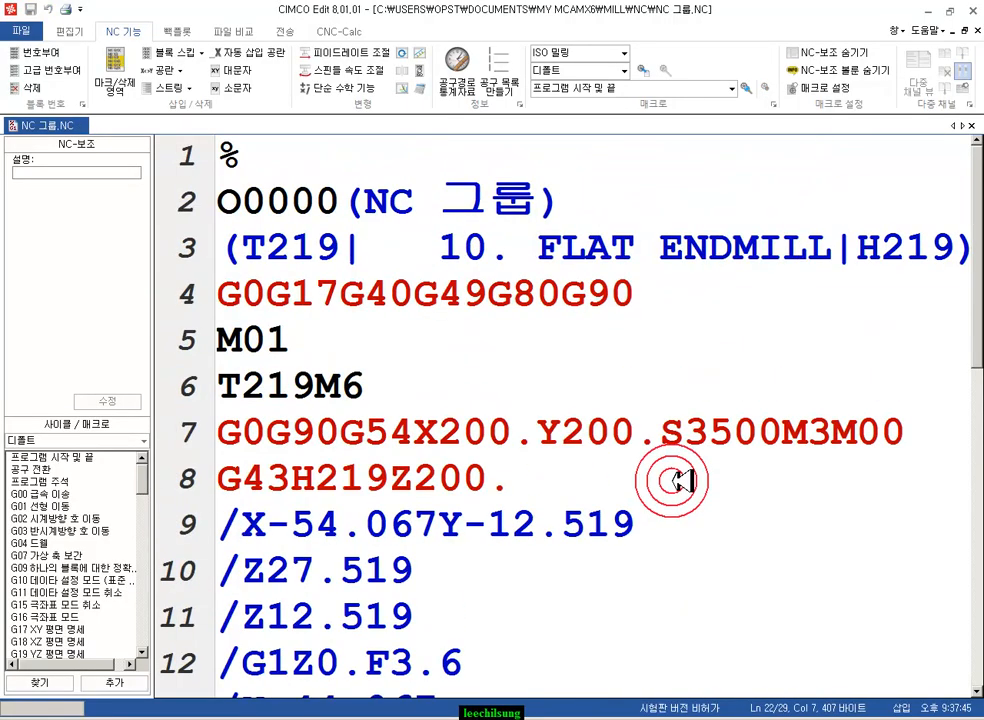
{"action": "scroll", "coordinate": [675, 475], "scroll_direction": "down", "scroll_amount": 2}
{"action": "left_click", "coordinate": [840, 250]}
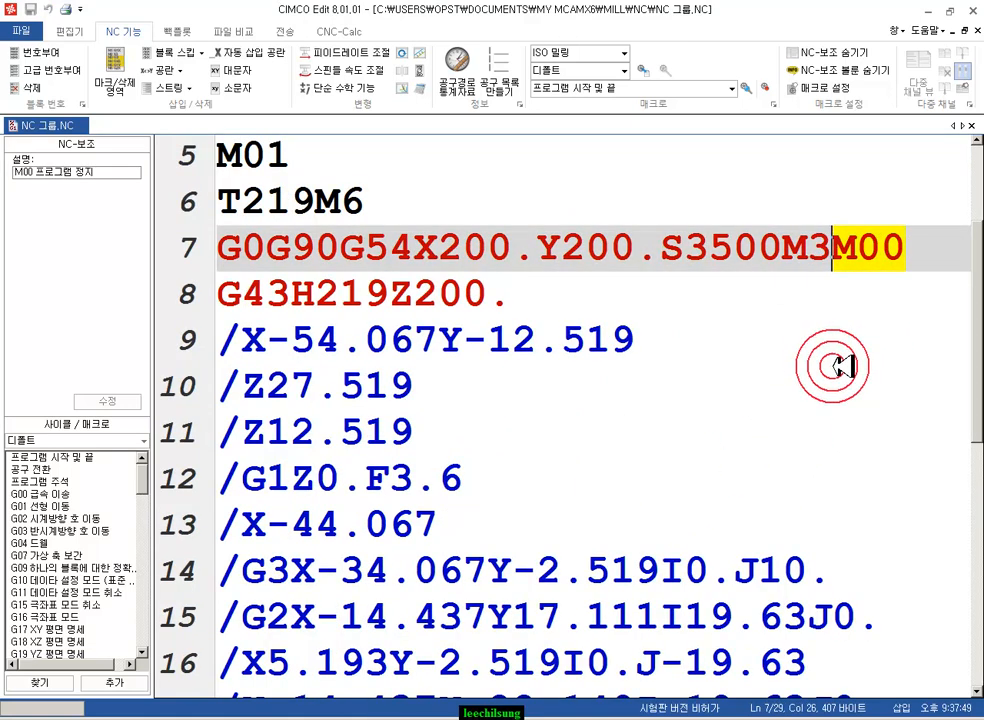
{"action": "scroll", "coordinate": [830, 400], "scroll_direction": "up", "scroll_amount": 2}
{"action": "left_click", "coordinate": [190, 340]}
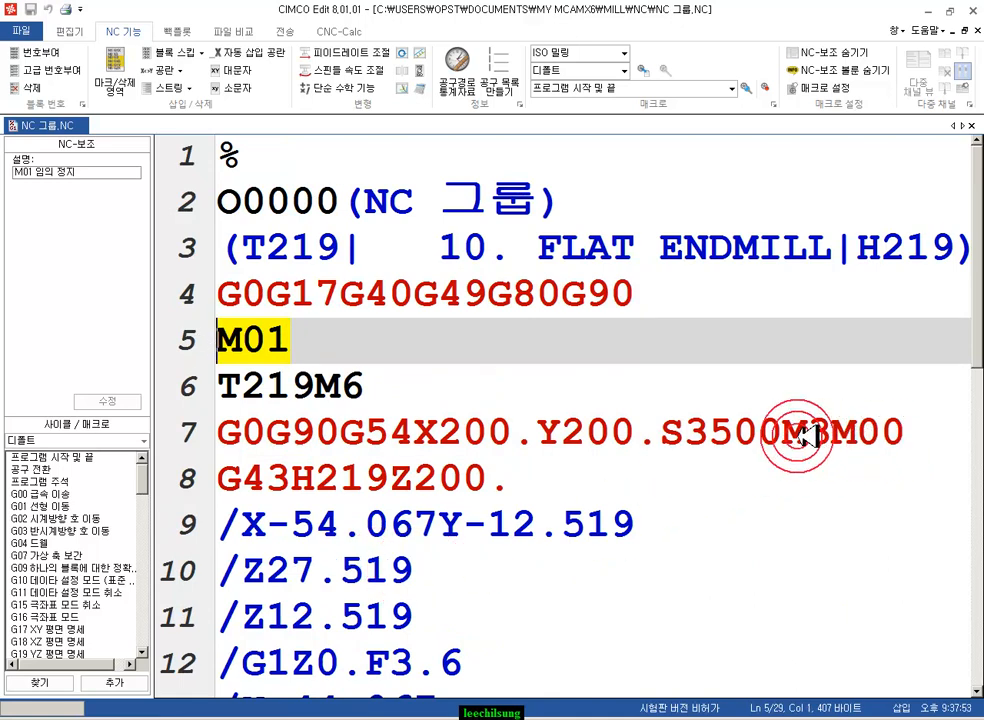
- Examine the block-skip slashes from line 9 to the end of the NC program
{"action": "mouse_move", "coordinate": [809, 436]}
{"action": "scroll", "coordinate": [809, 436], "scroll_direction": "down", "scroll_amount": 4}
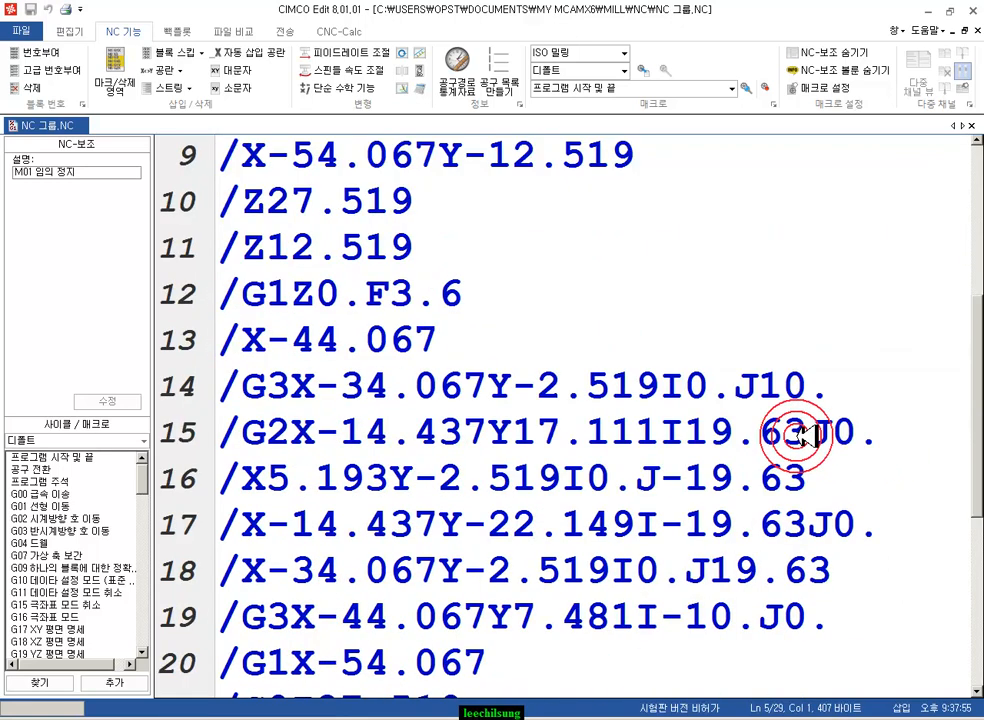
{"action": "scroll", "coordinate": [809, 436], "scroll_direction": "down", "scroll_amount": 2}
{"action": "scroll", "coordinate": [809, 436], "scroll_direction": "down", "scroll_amount": 2}
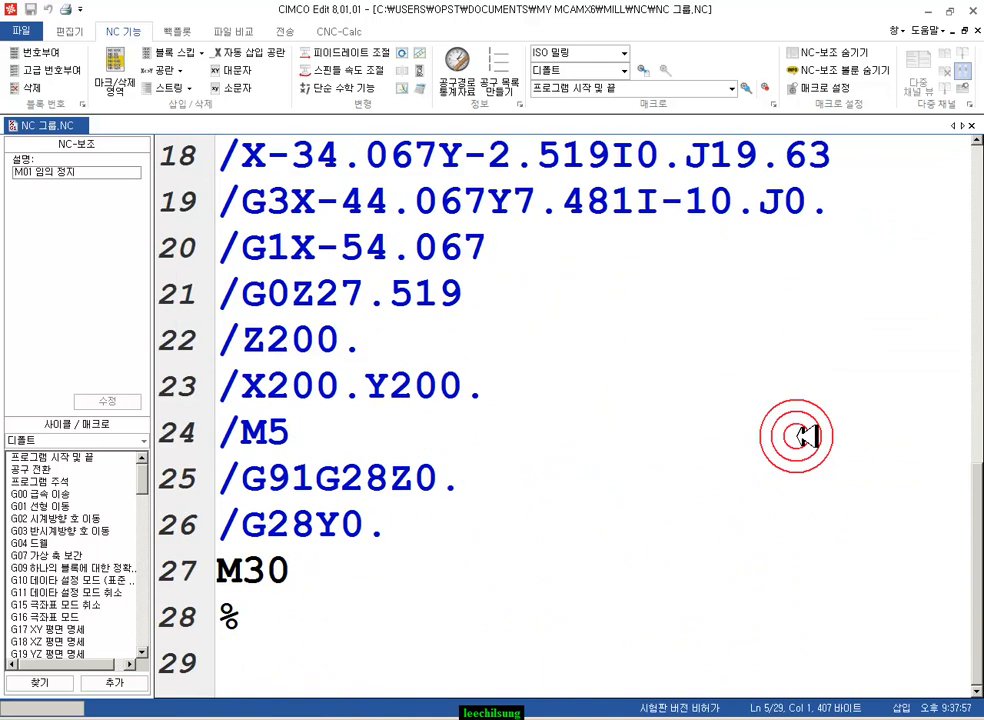
{"action": "scroll", "coordinate": [584, 486], "scroll_direction": "up", "scroll_amount": 4}
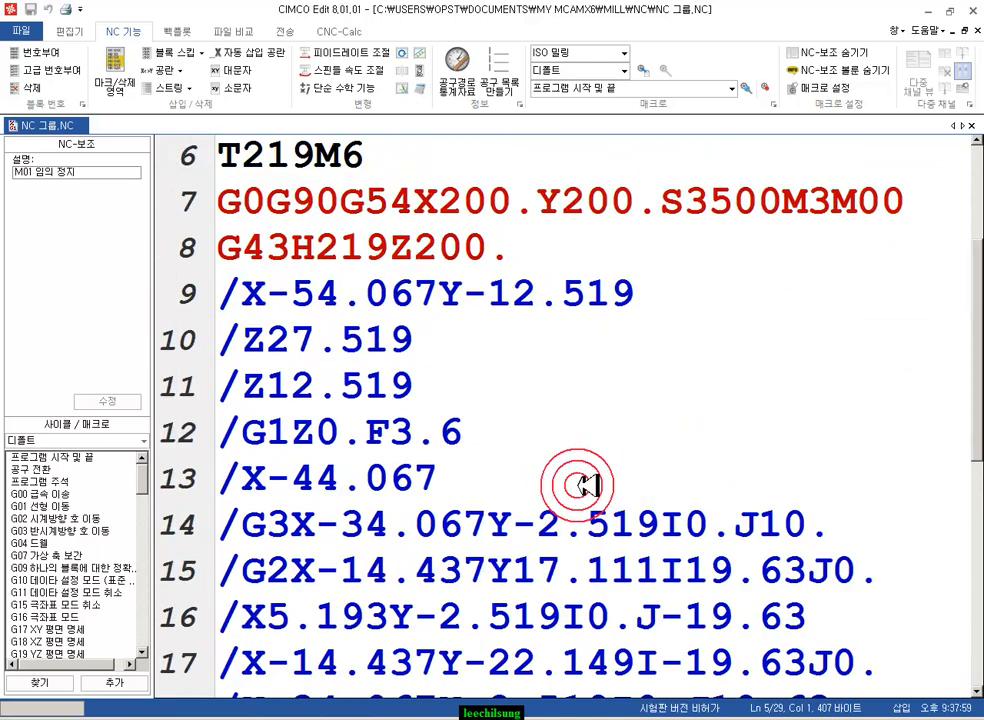
{"action": "scroll", "coordinate": [582, 479], "scroll_direction": "up", "scroll_amount": 2}
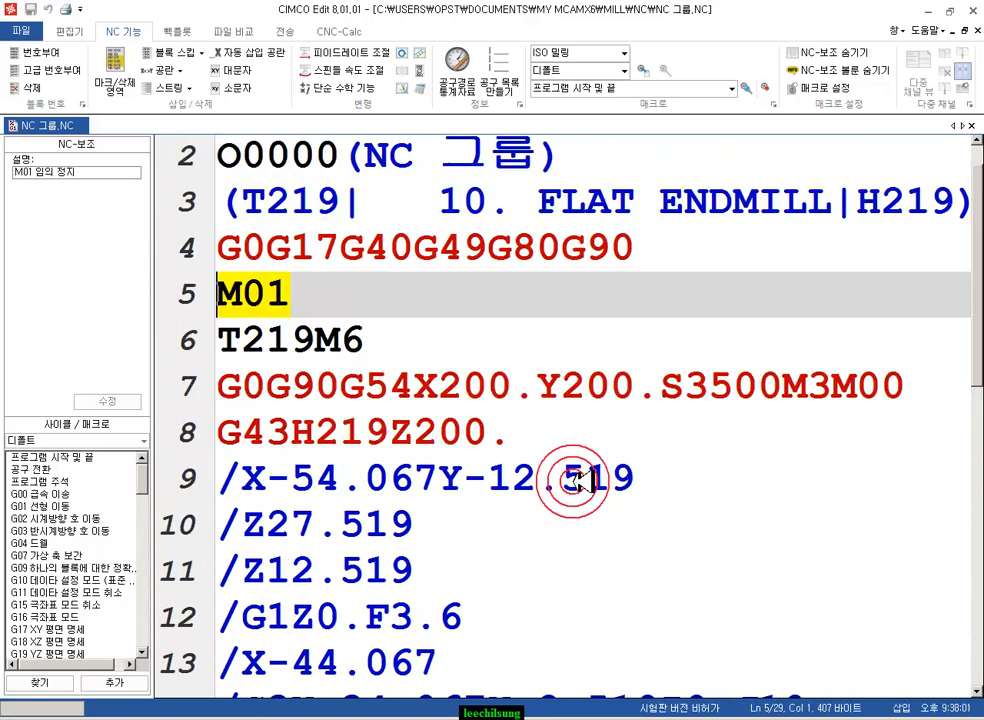
- Compare the positions of the M01 optional stop and the M00 program stop around the tool change
{"action": "left_click", "coordinate": [315, 300]}
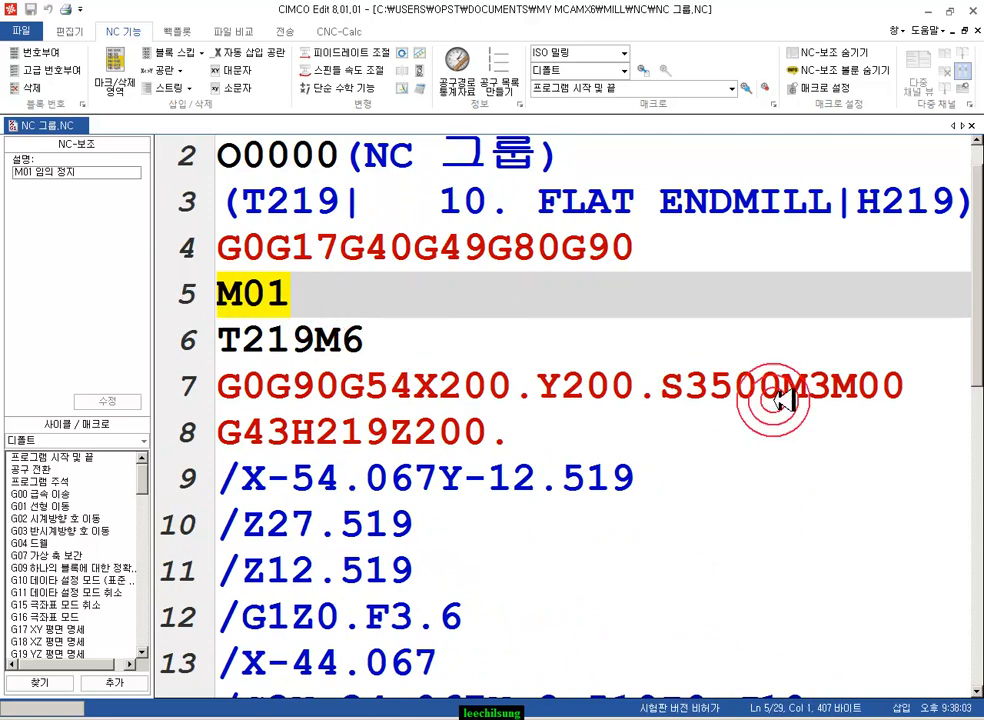
{"action": "left_click", "coordinate": [907, 388]}
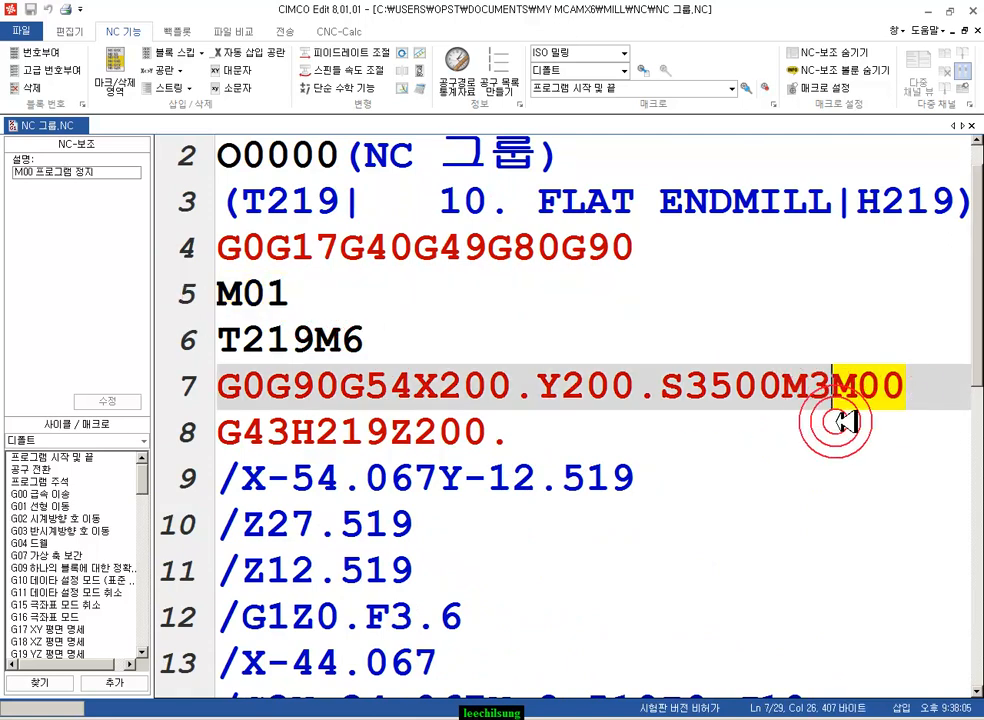
{"action": "left_click", "coordinate": [220, 293]}
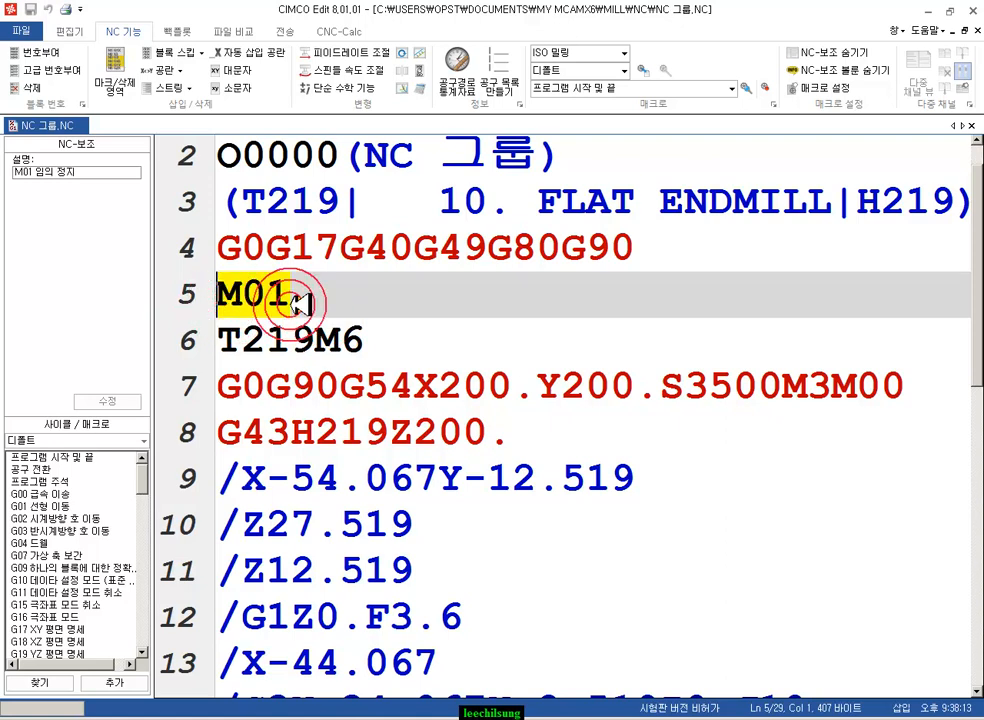
{"action": "left_click", "coordinate": [408, 306]}
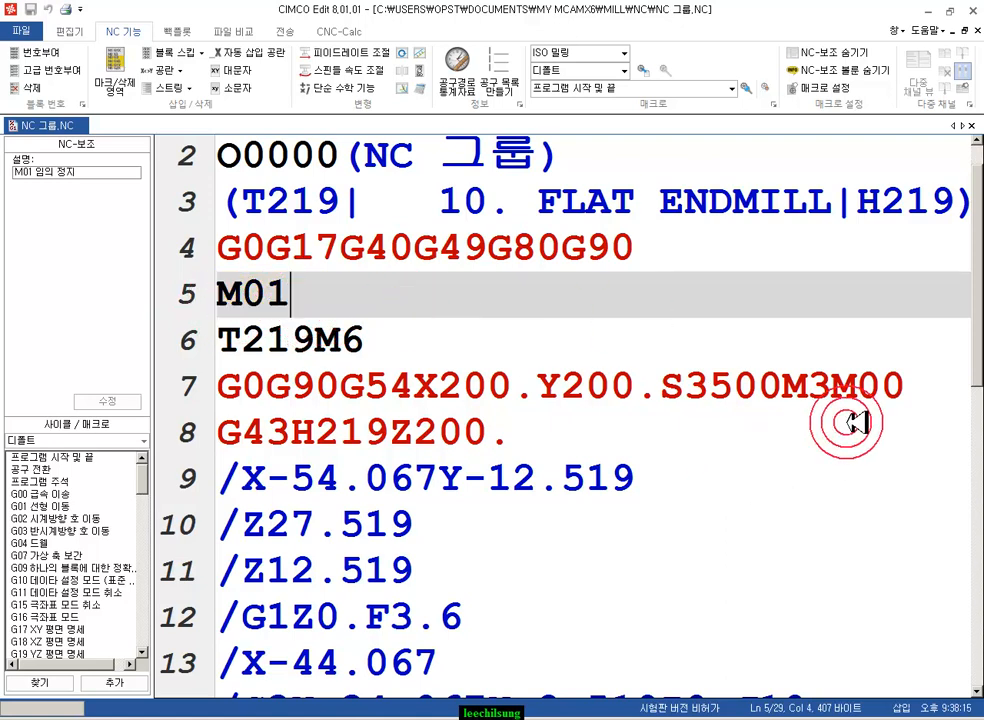
{"action": "left_click", "coordinate": [903, 395]}
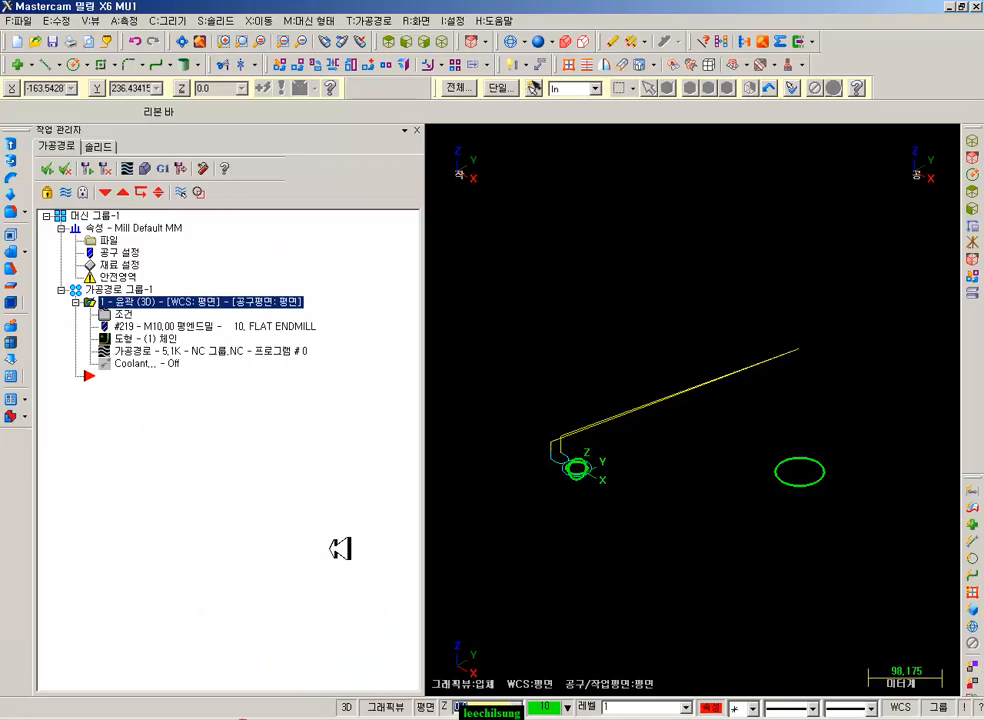
- Switch back to Mastercam, reopen the contour operation's canned text parameters and select Stop under 텍스트와 함께
{"action": "left_click", "coordinate": [100, 312]}
{"action": "left_click", "coordinate": [405, 305]}
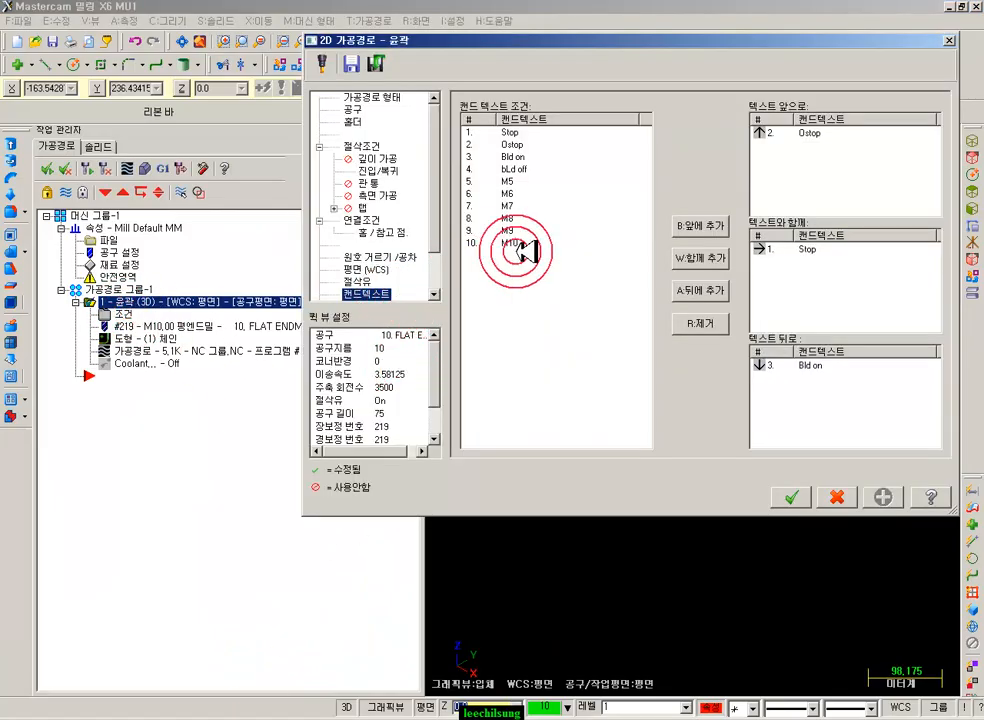
{"action": "left_click", "coordinate": [813, 249]}
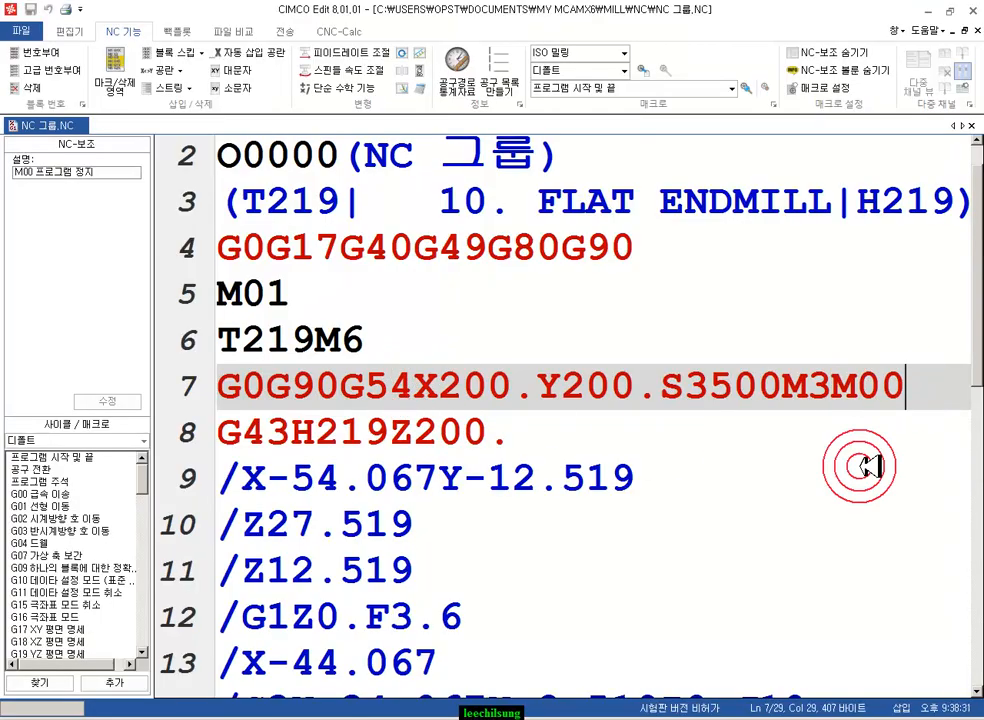
- Switch to CIMCO Edit, check the M01 and tool length offset lines, and return to Mastercam
{"action": "left_click", "coordinate": [298, 290]}
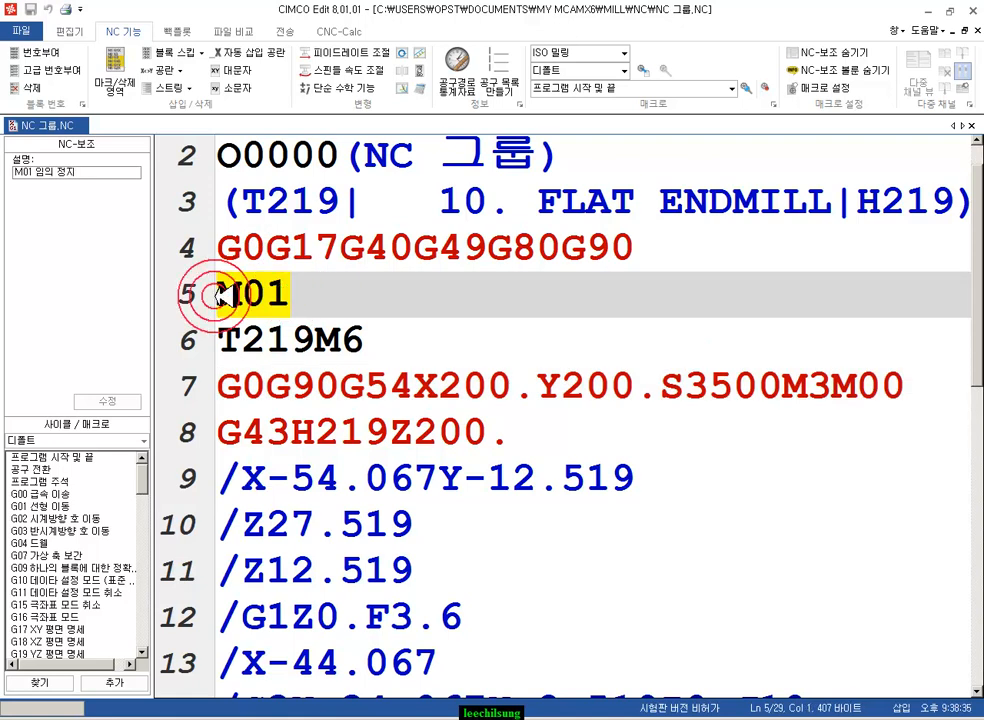
{"action": "left_click", "coordinate": [533, 437]}
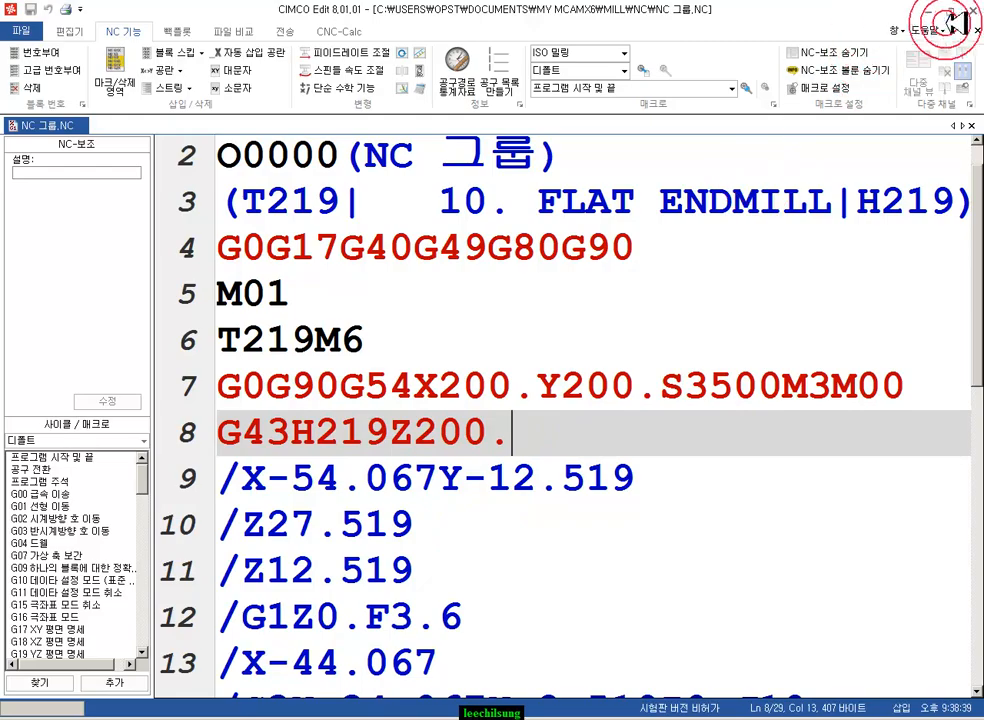
{"action": "left_click", "coordinate": [950, 10]}
- Add M8 to 텍스트 앞으로 and M9 to 텍스트 뒤로, and select M10 in the conditions list
{"action": "left_click", "coordinate": [503, 189]}
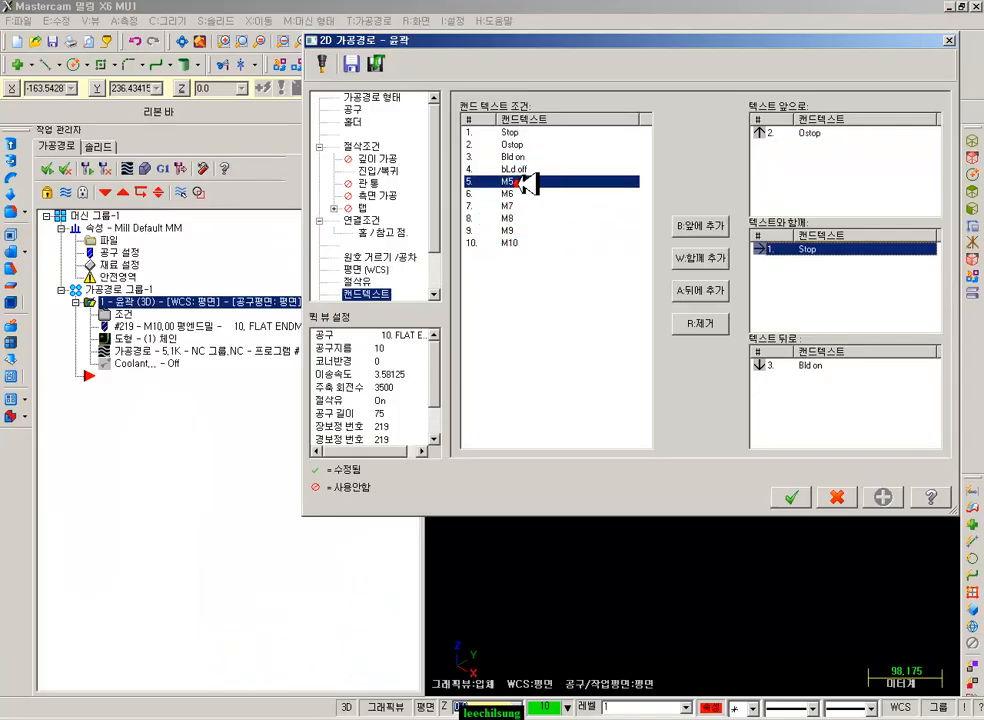
{"action": "left_click", "coordinate": [522, 222]}
{"action": "left_click", "coordinate": [718, 227]}
{"action": "left_click", "coordinate": [808, 145]}
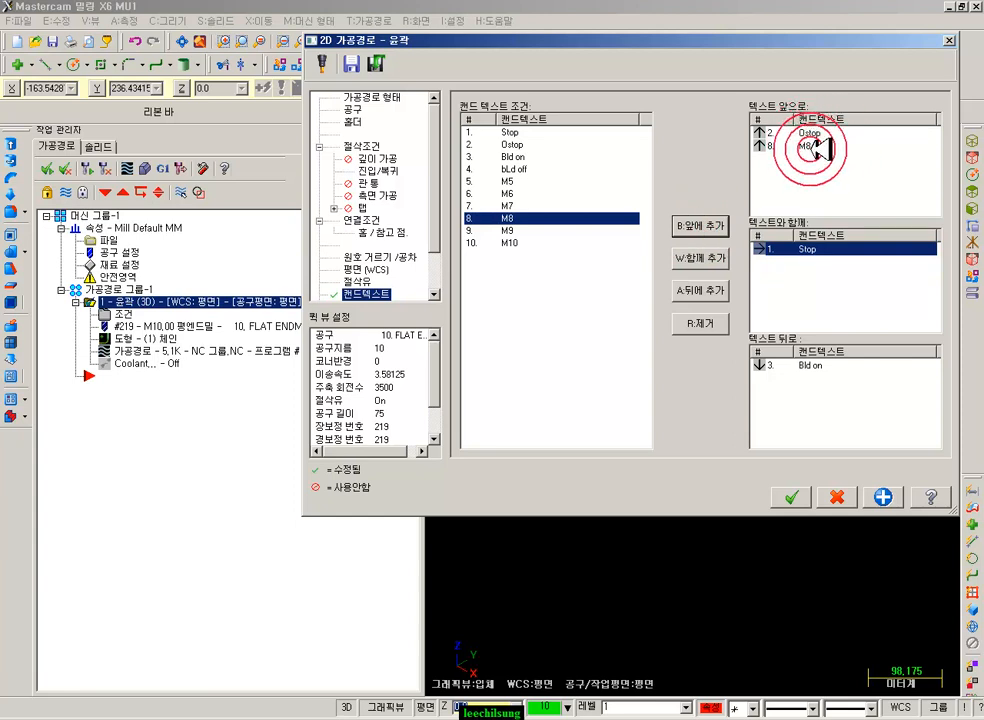
{"action": "left_click", "coordinate": [515, 230]}
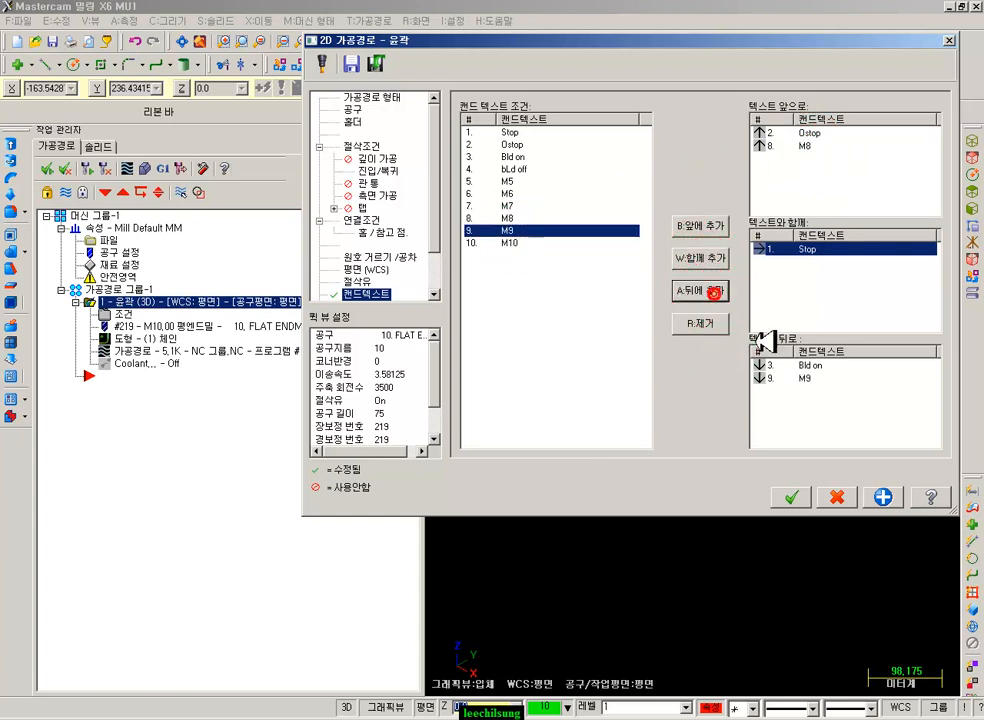
{"action": "left_click", "coordinate": [724, 302]}
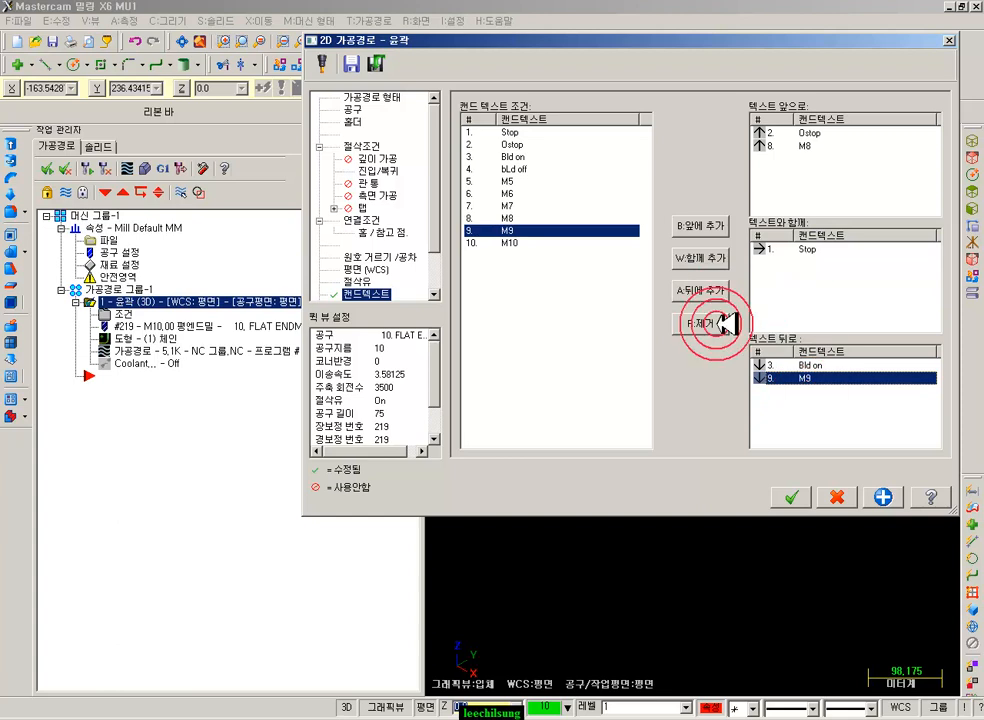
{"action": "left_click", "coordinate": [510, 242]}
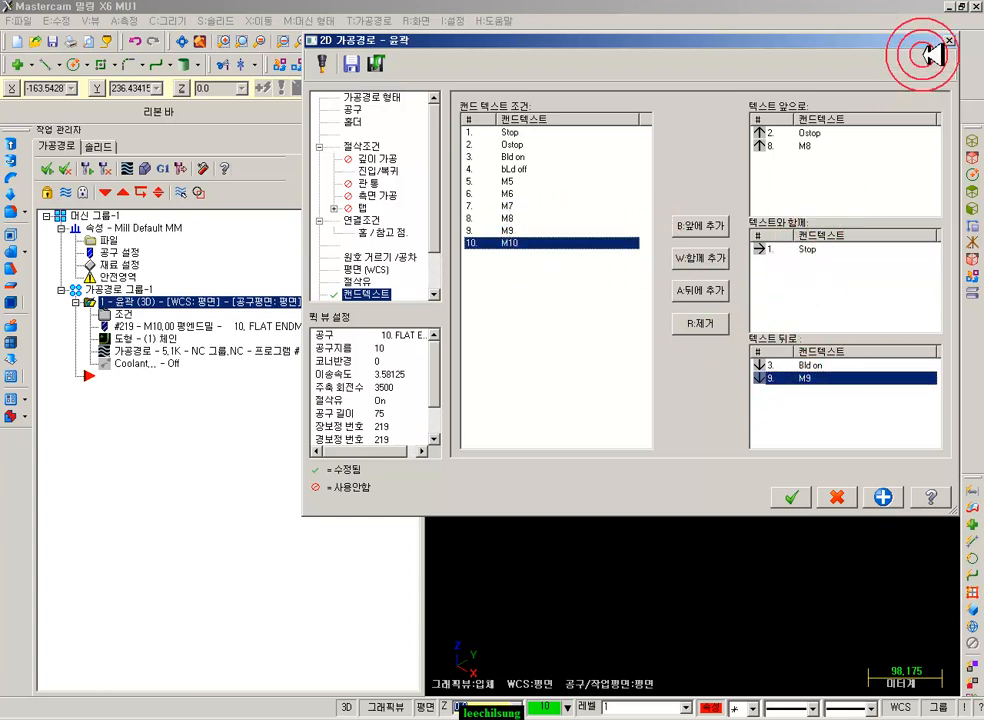
- Close the contour parameters without saving, switch to the PDF textbook and read section 2.2 2차원 가공정의 on 2D machining definitions
{"action": "left_click", "coordinate": [950, 40]}
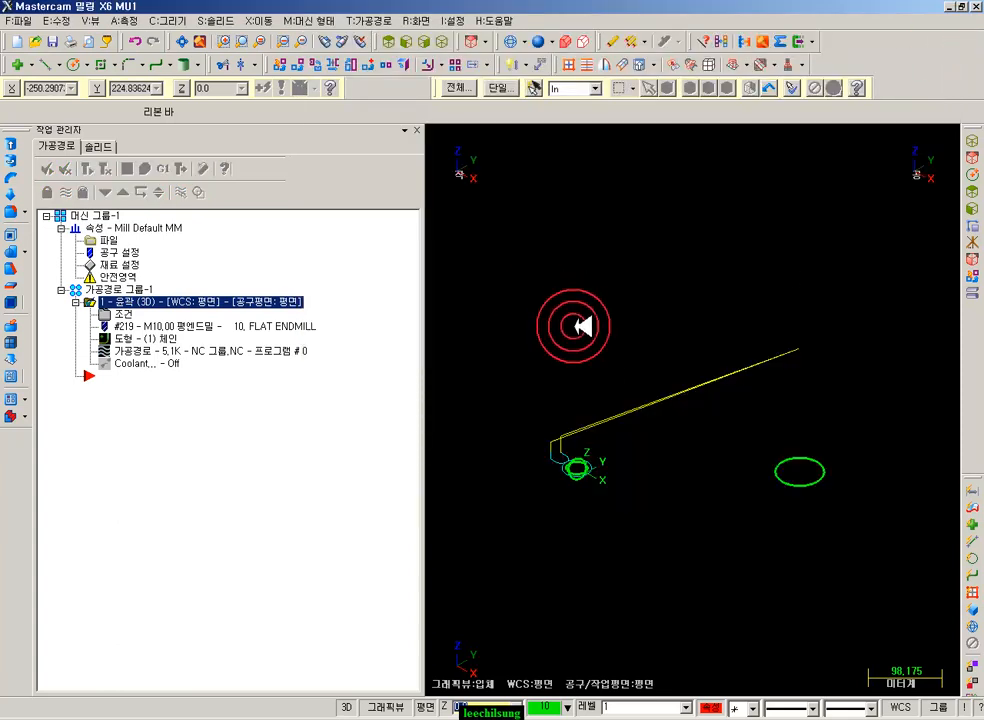
{"action": "key", "text": "alt+Tab"}
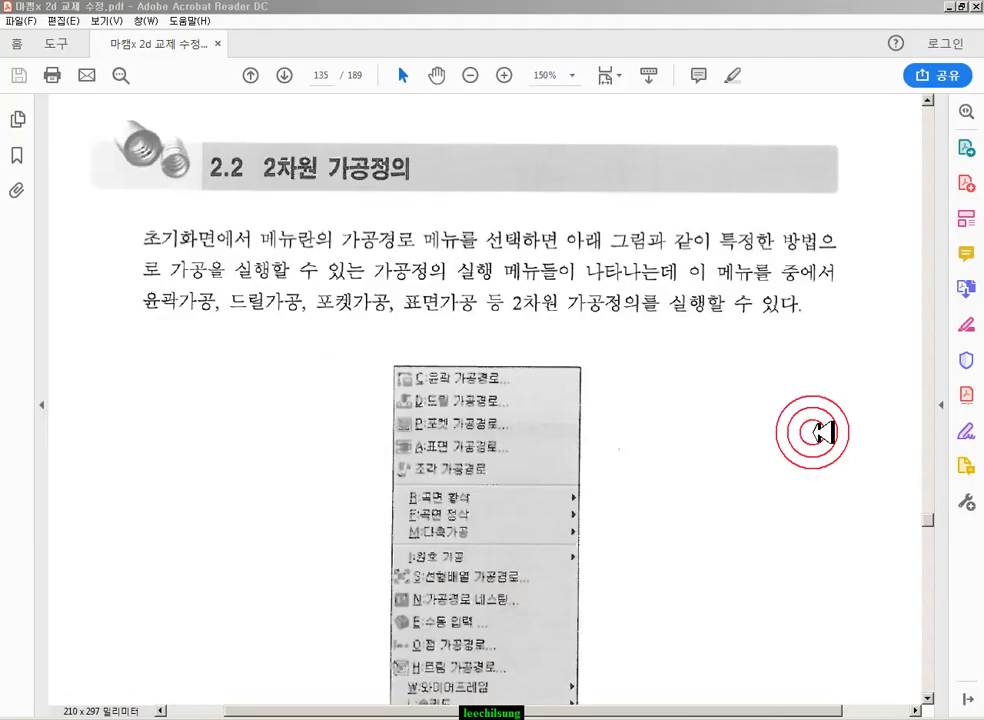
{"action": "left_click_drag", "start_coordinate": [261, 140], "coordinate": [458, 208]}
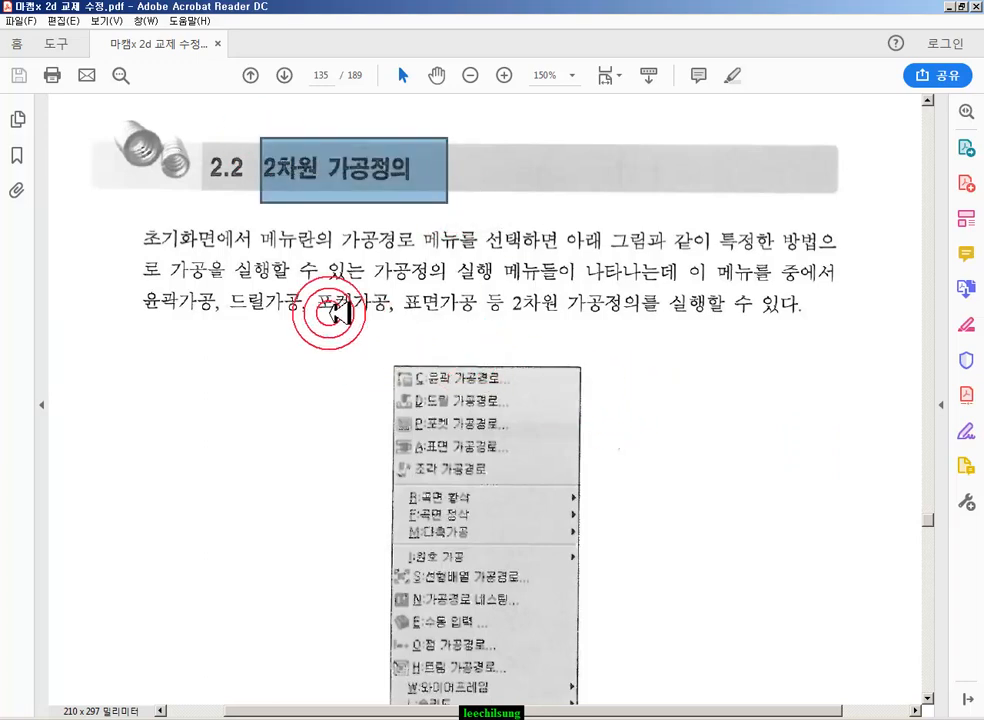
{"action": "left_click_drag", "start_coordinate": [212, 236], "coordinate": [845, 313]}
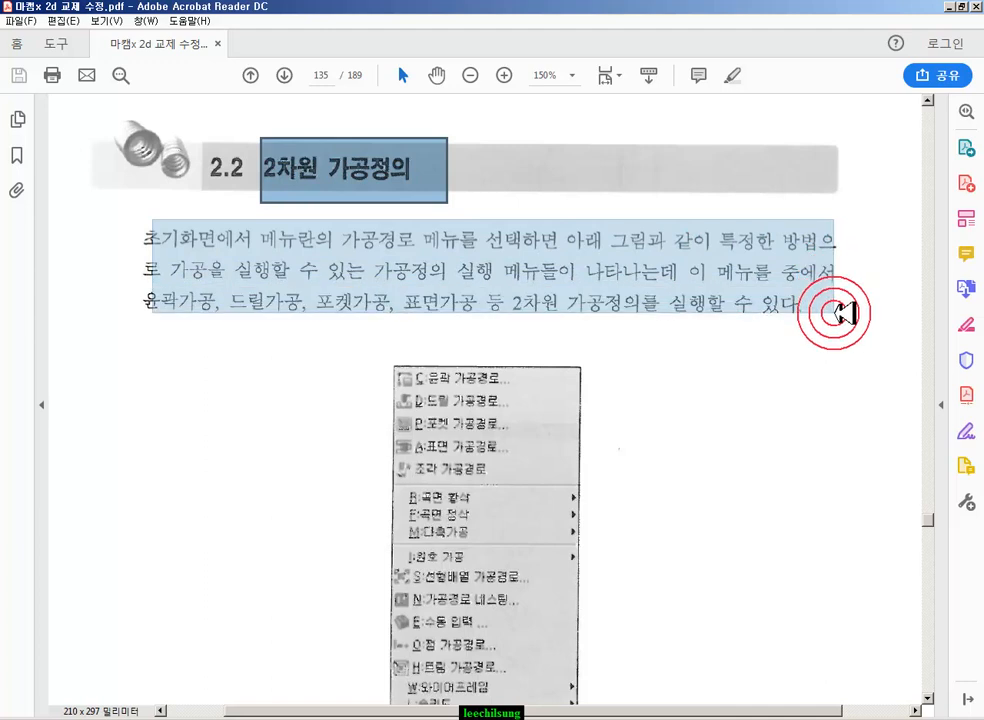
{"action": "left_click_drag", "start_coordinate": [840, 315], "coordinate": [834, 320]}
{"action": "scroll", "coordinate": [683, 351], "scroll_direction": "down", "scroll_amount": 6}
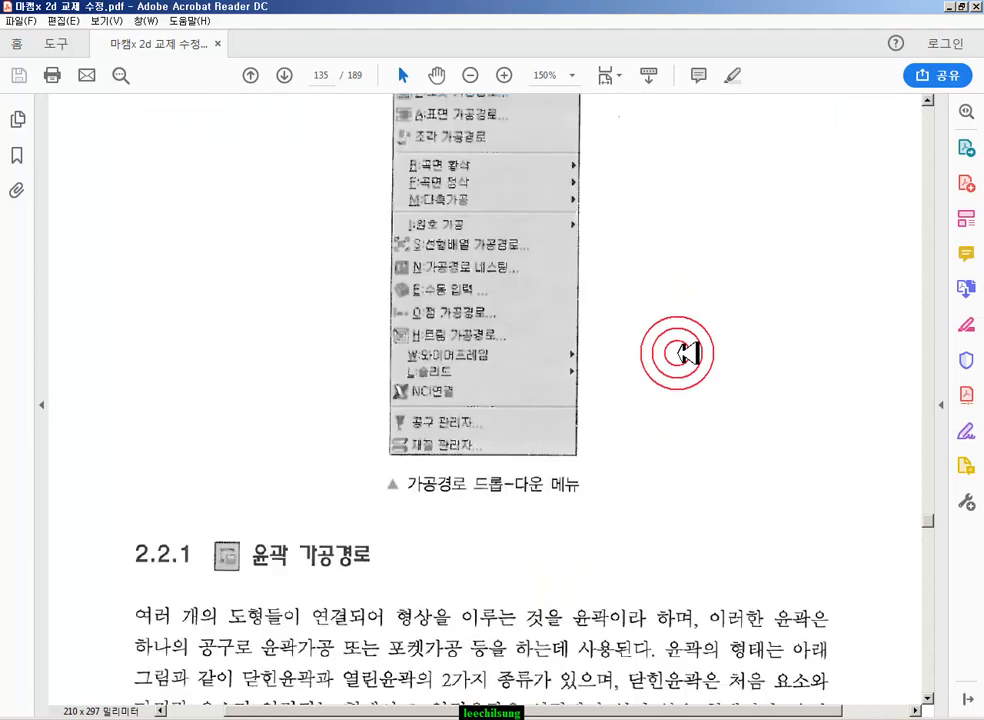
- Switch to Mastercam, look over the toolpath types offered under 가공경로, and return to the PDF textbook
{"action": "left_click", "coordinate": [268, 717]}
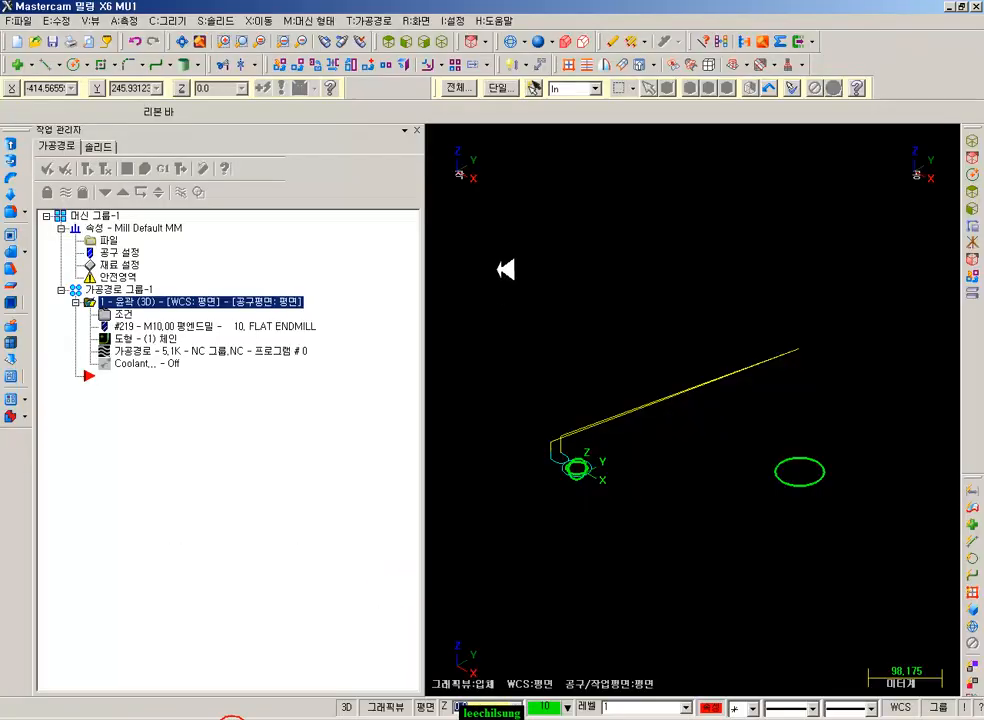
{"action": "left_click", "coordinate": [384, 21]}
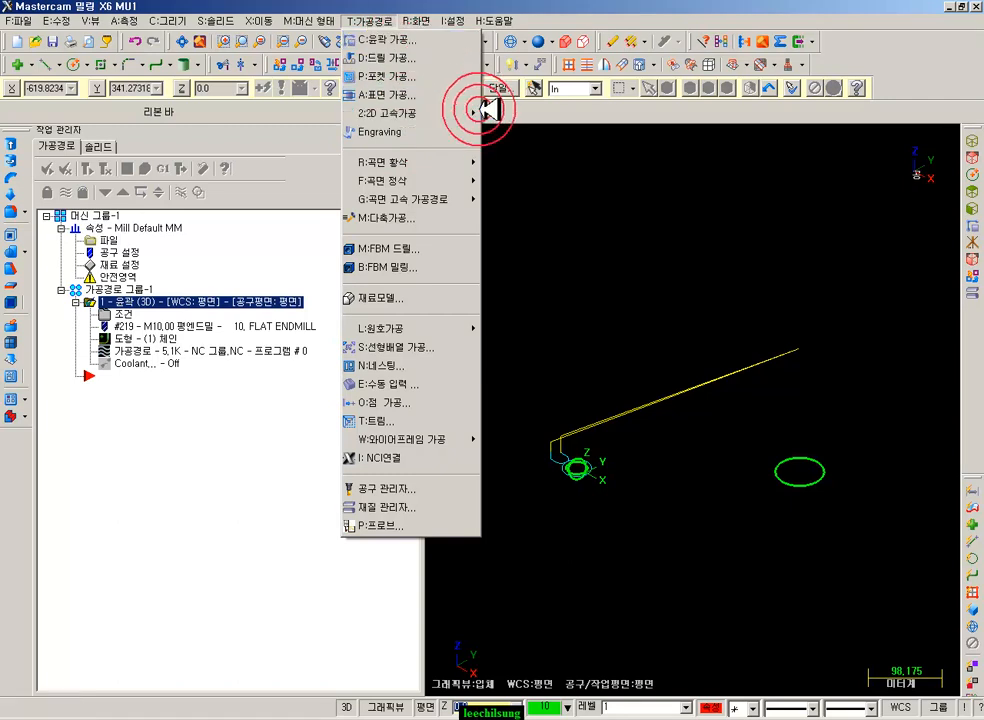
{"action": "left_click", "coordinate": [615, 217]}
{"action": "left_click", "coordinate": [578, 472]}
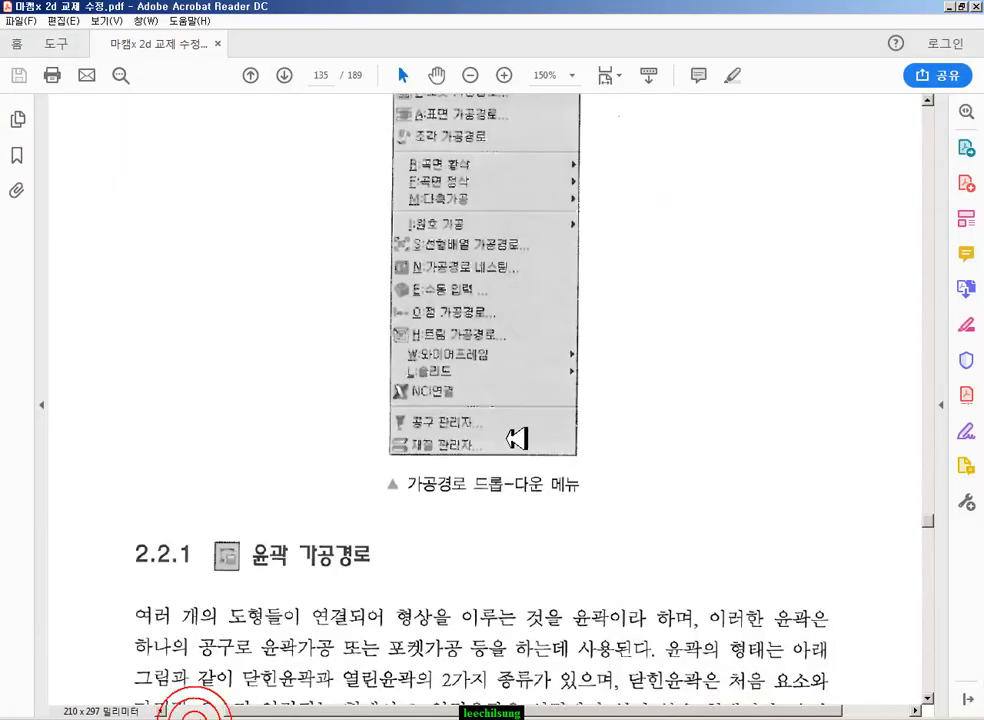
- Read the heading and opening words of section 2.2.1 윤곽 가공경로 in the textbook
{"action": "scroll", "coordinate": [510, 450], "scroll_direction": "down", "scroll_amount": 5}
{"action": "left_click_drag", "start_coordinate": [190, 176], "coordinate": [402, 237]}
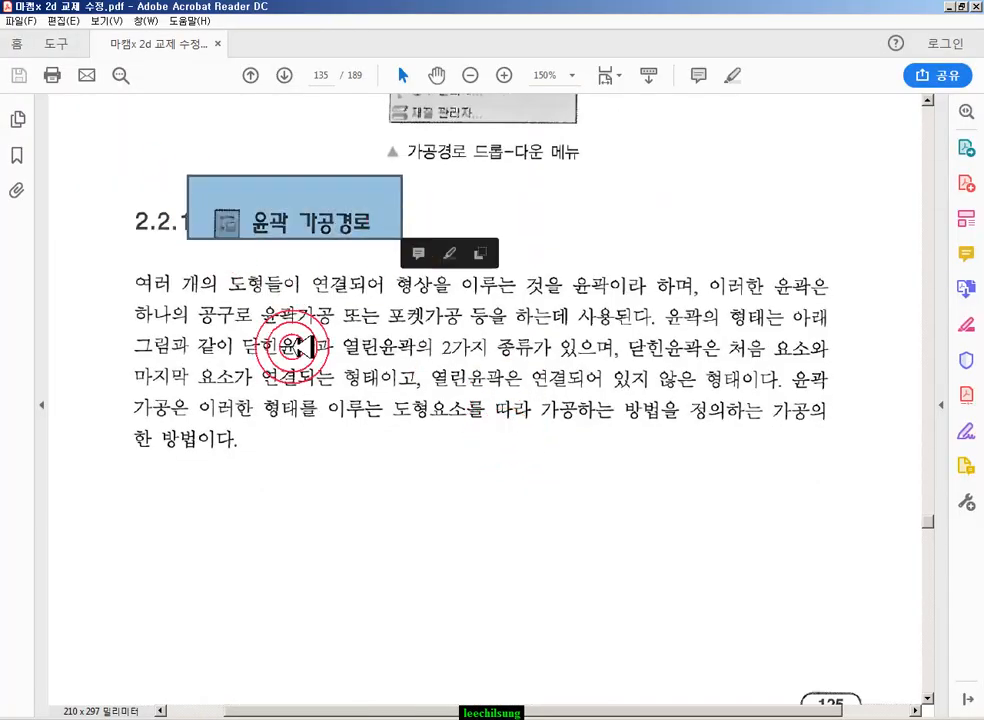
{"action": "left_click_drag", "start_coordinate": [68, 270], "coordinate": [405, 295]}
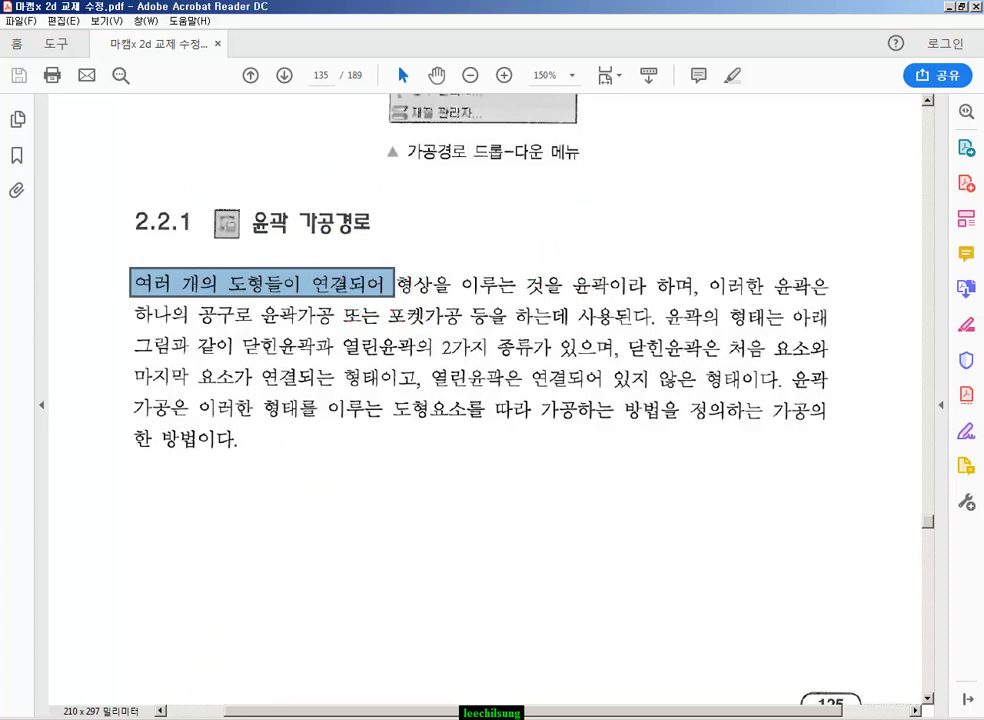
- Sketch red freehand profile lines and tool path curves over the textbook page to illustrate a contour, and close the drawing overlay
{"action": "mouse_move", "coordinate": [484, 500]}
{"action": "left_mouse_down"}
{"action": "mouse_move", "coordinate": [536, 593]}
{"action": "mouse_move", "coordinate": [722, 580]}
{"action": "mouse_move", "coordinate": [826, 483]}
{"action": "mouse_move", "coordinate": [918, 512]}
{"action": "left_mouse_up"}
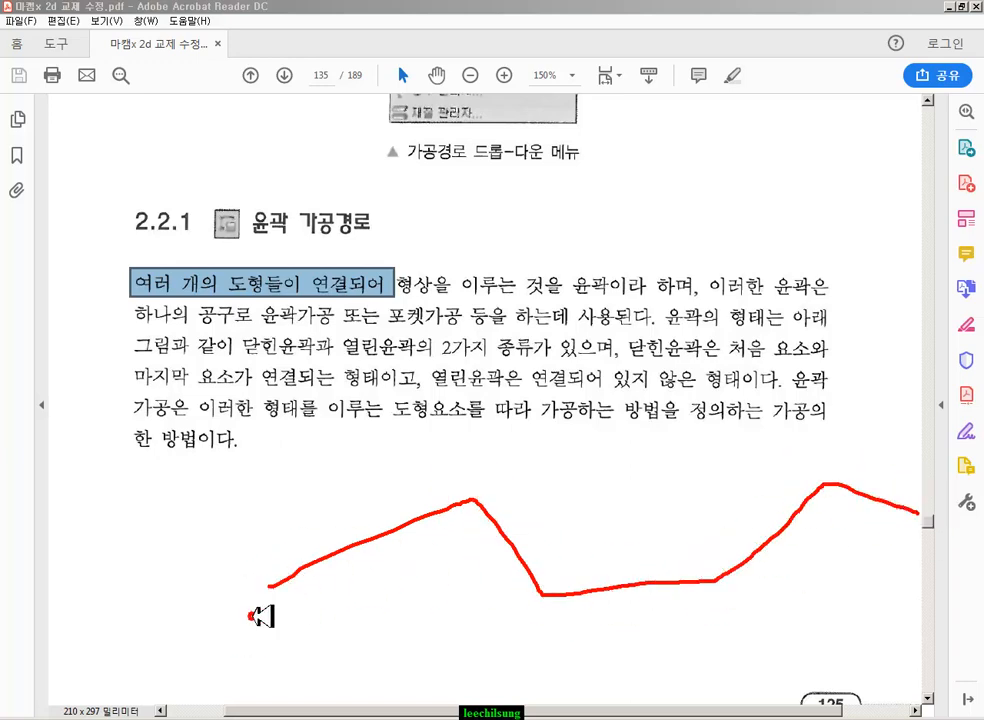
{"action": "mouse_move", "coordinate": [500, 597]}
{"action": "left_mouse_down"}
{"action": "mouse_move", "coordinate": [755, 588]}
{"action": "mouse_move", "coordinate": [884, 558]}
{"action": "left_mouse_up"}
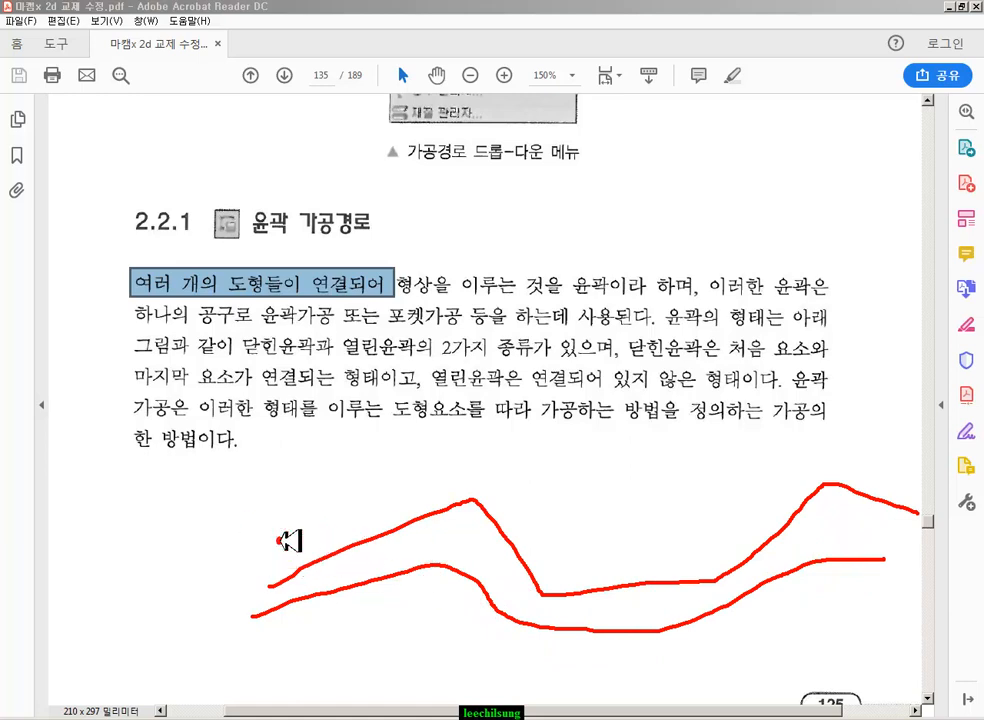
{"action": "mouse_move", "coordinate": [487, 486]}
{"action": "left_mouse_down"}
{"action": "mouse_move", "coordinate": [490, 290]}
{"action": "mouse_move", "coordinate": [496, 468]}
{"action": "mouse_move", "coordinate": [553, 575]}
{"action": "mouse_move", "coordinate": [638, 345]}
{"action": "mouse_move", "coordinate": [563, 570]}
{"action": "mouse_move", "coordinate": [718, 549]}
{"action": "mouse_move", "coordinate": [710, 540]}
{"action": "mouse_move", "coordinate": [773, 435]}
{"action": "mouse_move", "coordinate": [793, 295]}
{"action": "mouse_move", "coordinate": [923, 488]}
{"action": "mouse_move", "coordinate": [922, 288]}
{"action": "left_mouse_up"}
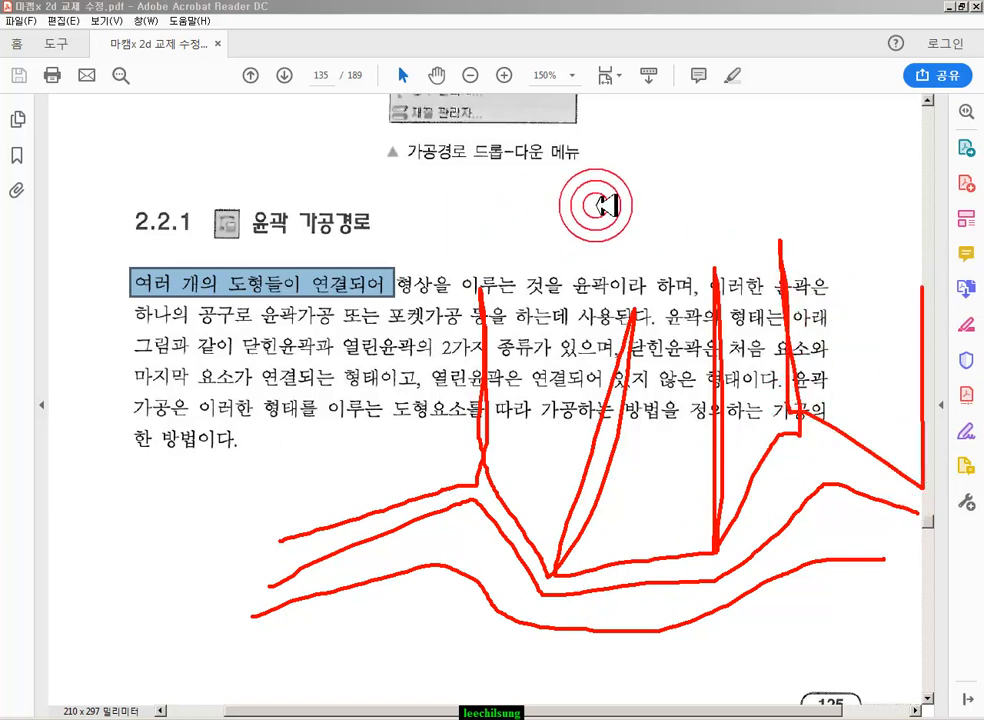
{"action": "mouse_move", "coordinate": [232, 537]}
{"action": "left_mouse_down"}
{"action": "mouse_move", "coordinate": [400, 510]}
{"action": "mouse_move", "coordinate": [582, 553]}
{"action": "mouse_move", "coordinate": [867, 402]}
{"action": "mouse_move", "coordinate": [912, 462]}
{"action": "left_mouse_up"}
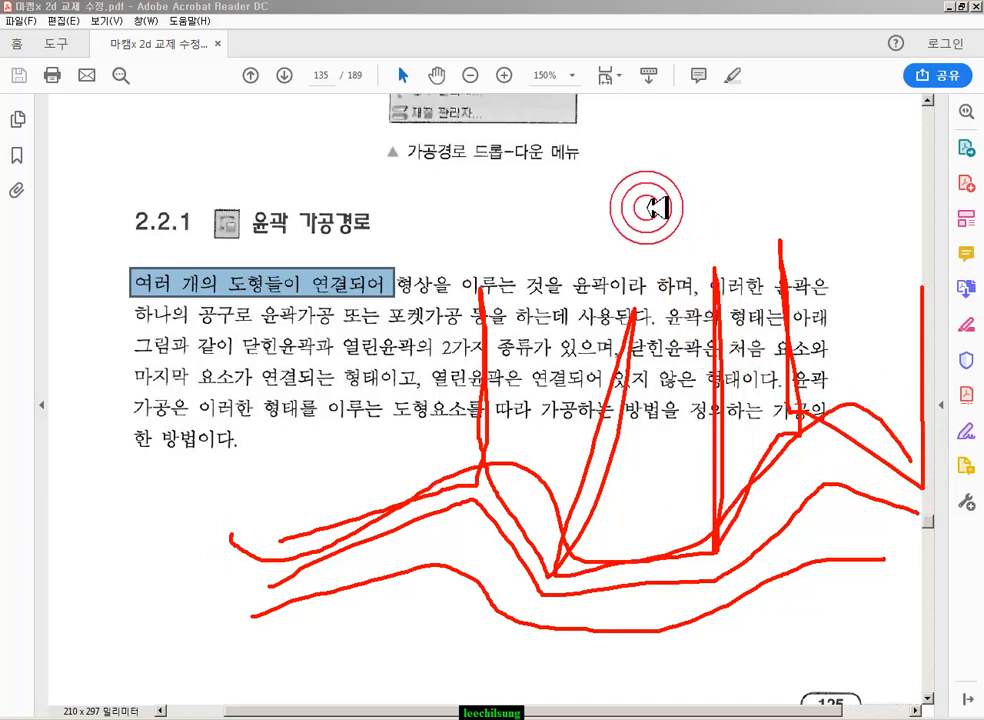
{"action": "right_click", "coordinate": [652, 207]}
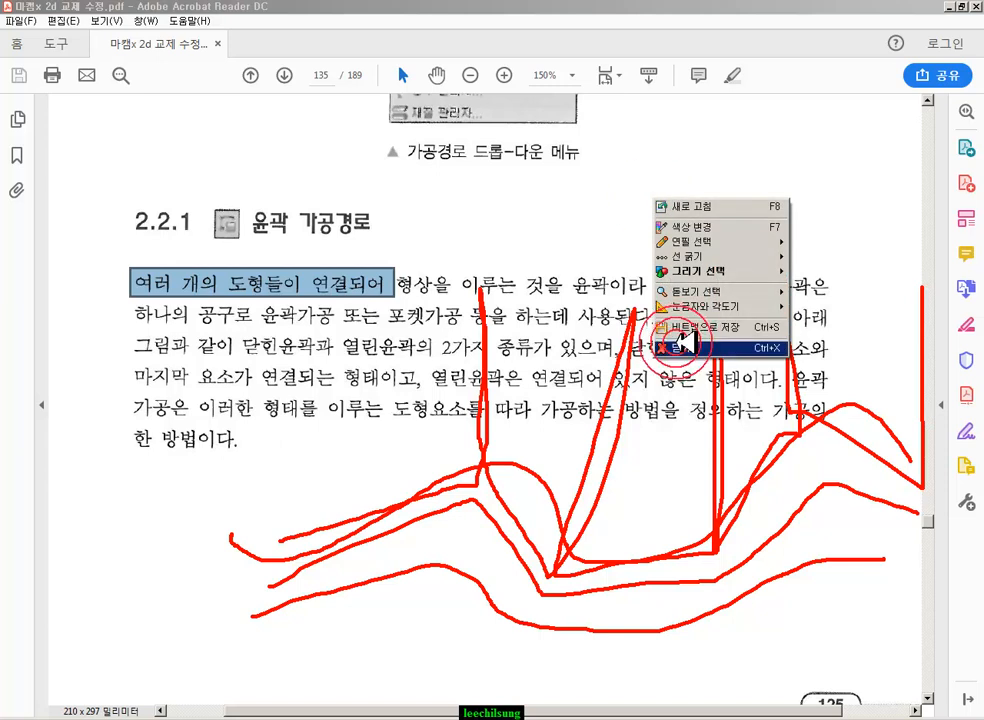
{"action": "left_click", "coordinate": [688, 331]}
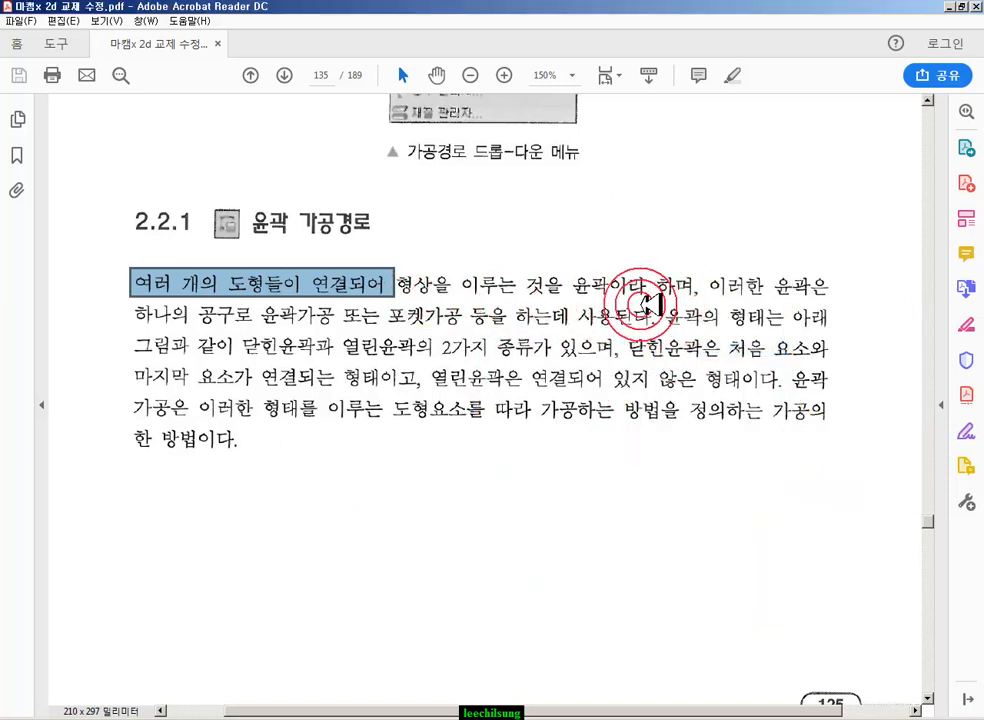
- Read the textbook's description of closed and open contours in section 2.2.1, marking the passage
{"action": "left_click_drag", "start_coordinate": [130, 335], "coordinate": [328, 362]}
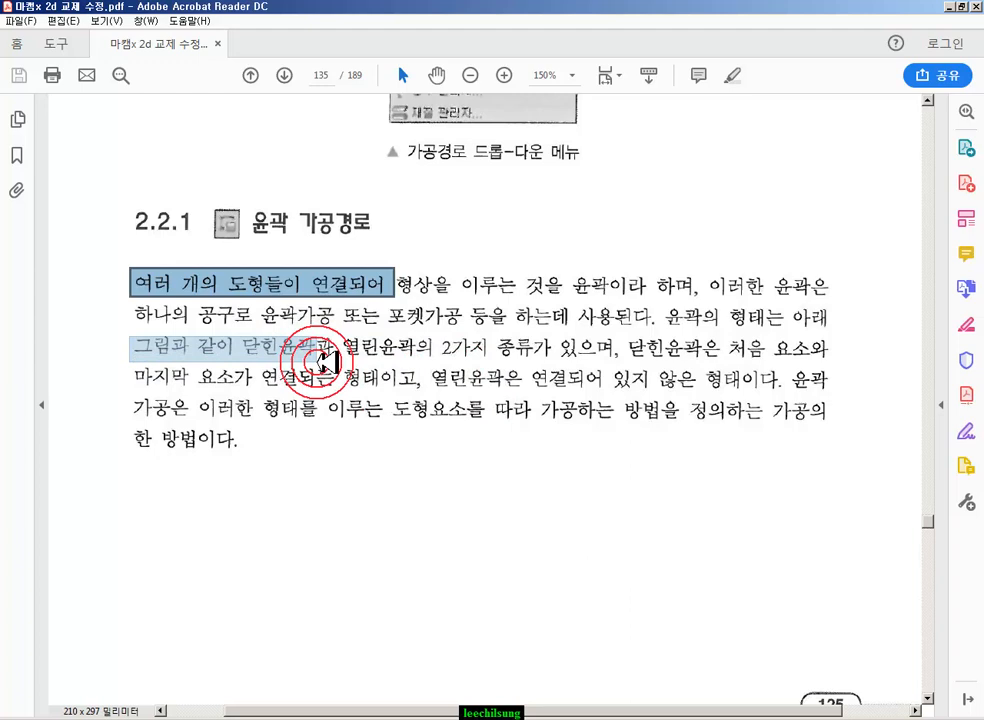
{"action": "left_click_drag", "start_coordinate": [328, 362], "coordinate": [425, 362]}
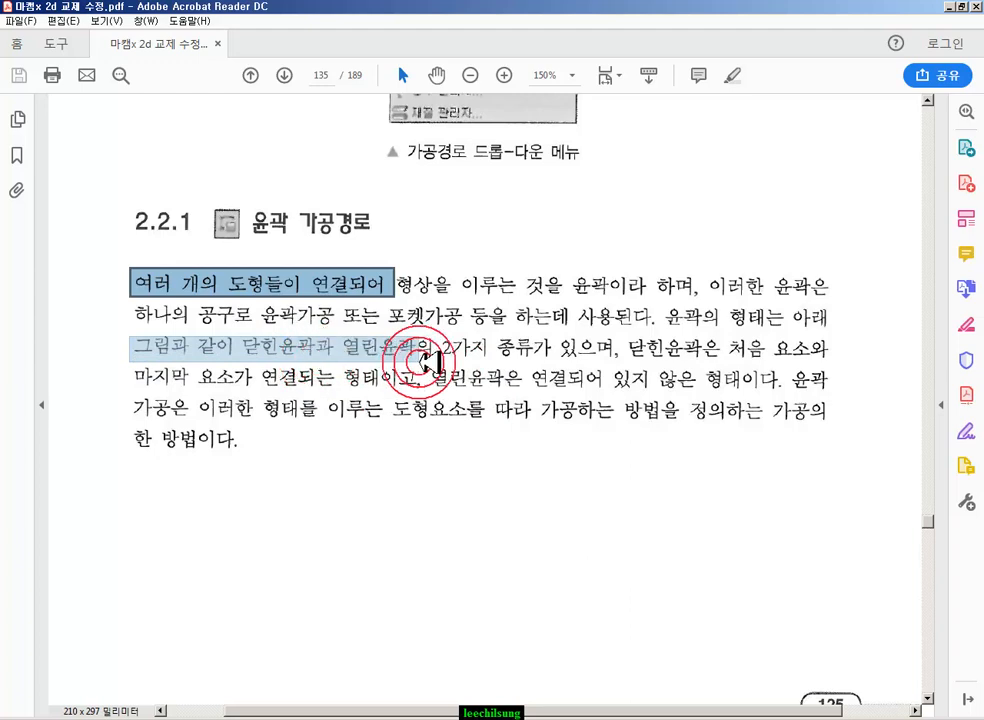
{"action": "left_click_drag", "start_coordinate": [432, 362], "coordinate": [835, 420]}
{"action": "scroll", "coordinate": [505, 467], "scroll_direction": "down", "scroll_amount": 9}
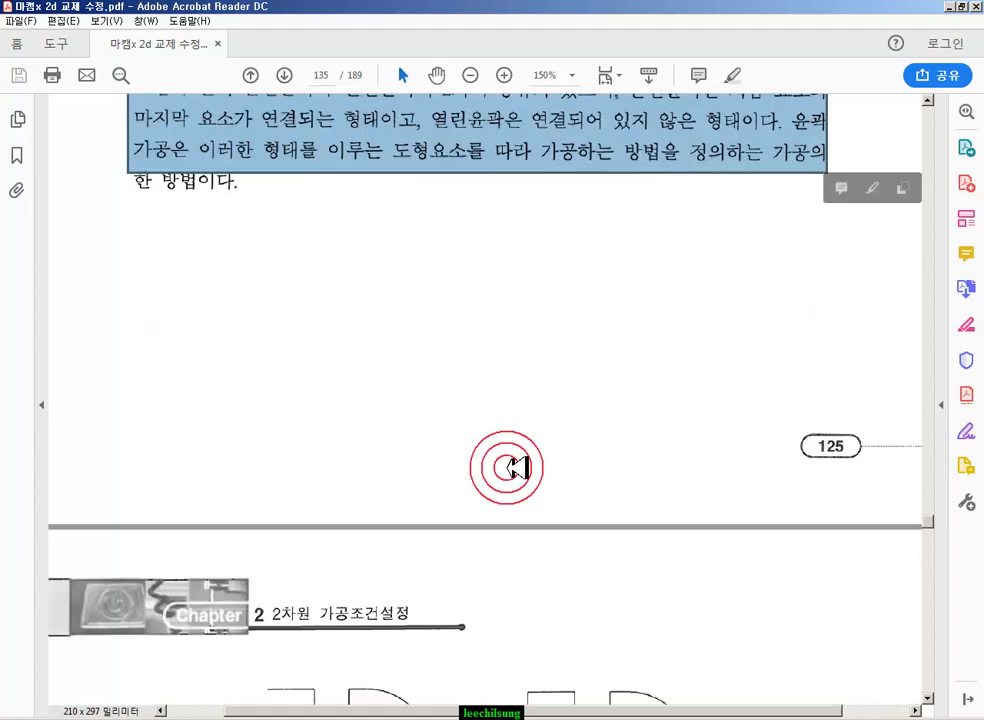
- Examine the 열린윤곽 형태 figure on page 136, marking its two open ends and the arc's end on the outer edge
{"action": "scroll", "coordinate": [527, 424], "scroll_direction": "down", "scroll_amount": 3}
{"action": "left_click", "coordinate": [248, 191]}
{"action": "left_click", "coordinate": [245, 312]}
{"action": "left_click_drag", "start_coordinate": [253, 338], "coordinate": [300, 379]}
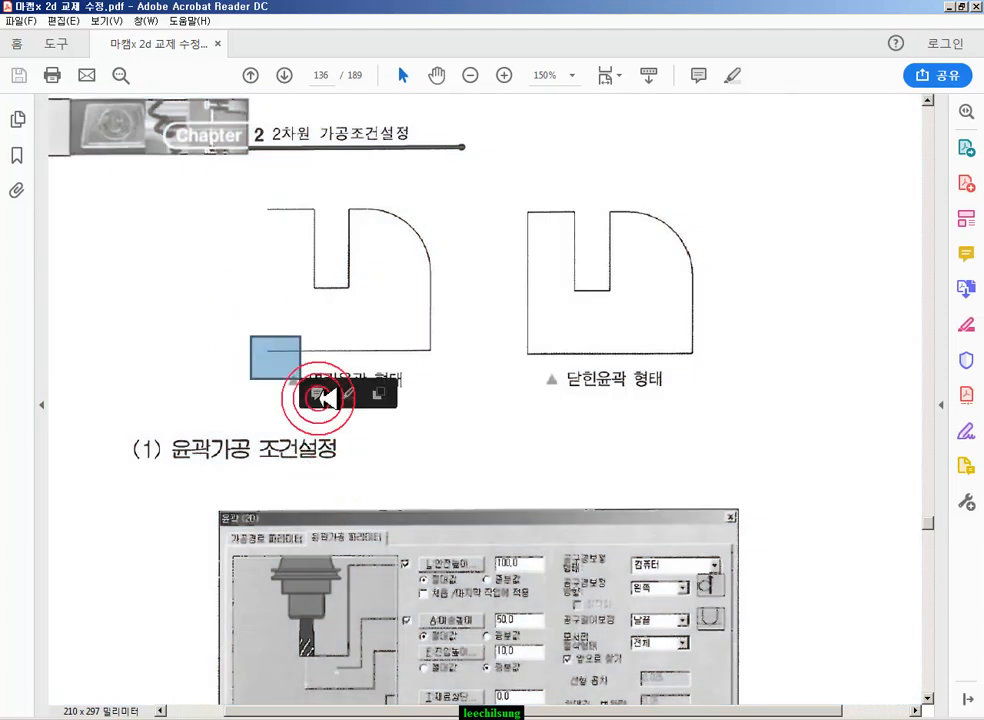
{"action": "left_click_drag", "start_coordinate": [252, 200], "coordinate": [282, 220]}
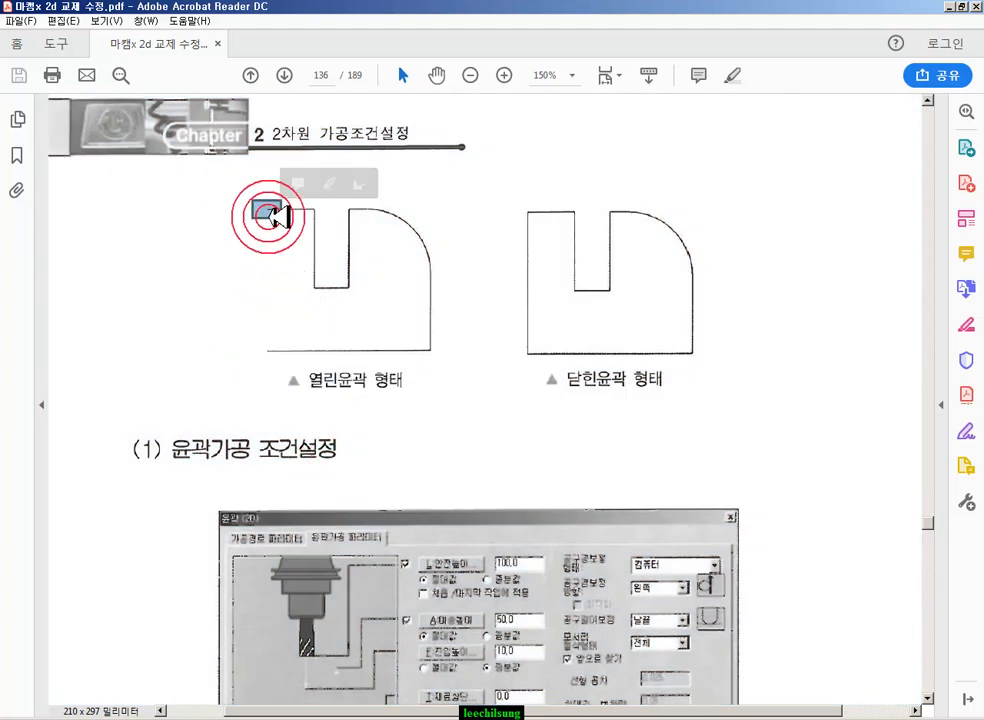
{"action": "left_click", "coordinate": [487, 272]}
{"action": "left_click_drag", "start_coordinate": [422, 258], "coordinate": [452, 273]}
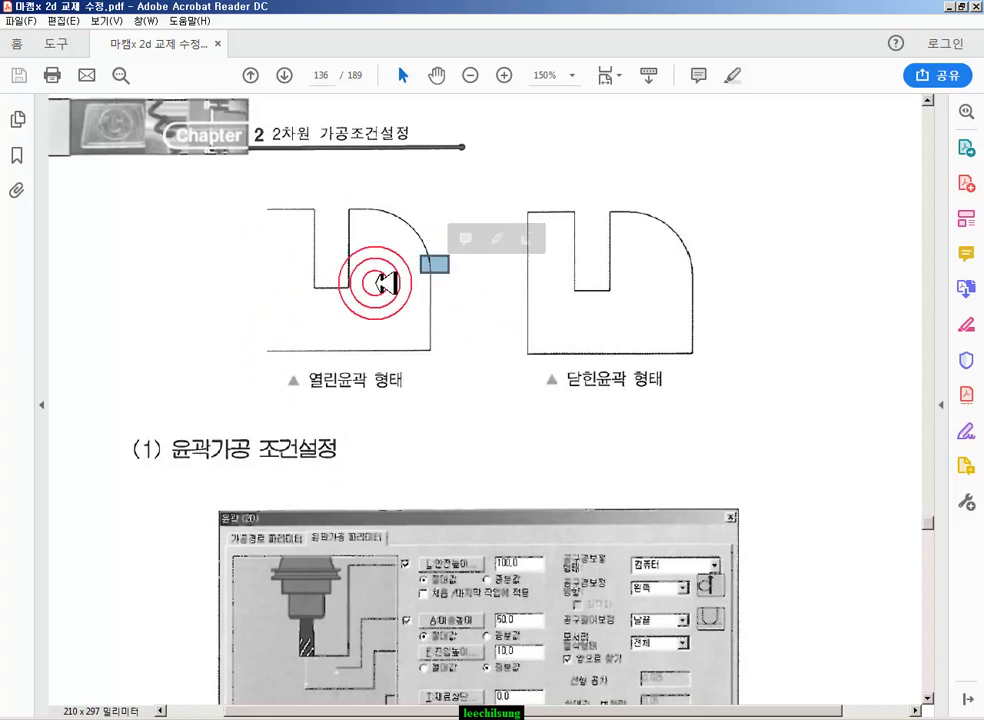
{"action": "left_click_drag", "start_coordinate": [260, 198], "coordinate": [281, 220]}
{"action": "left_click_drag", "start_coordinate": [258, 338], "coordinate": [285, 364]}
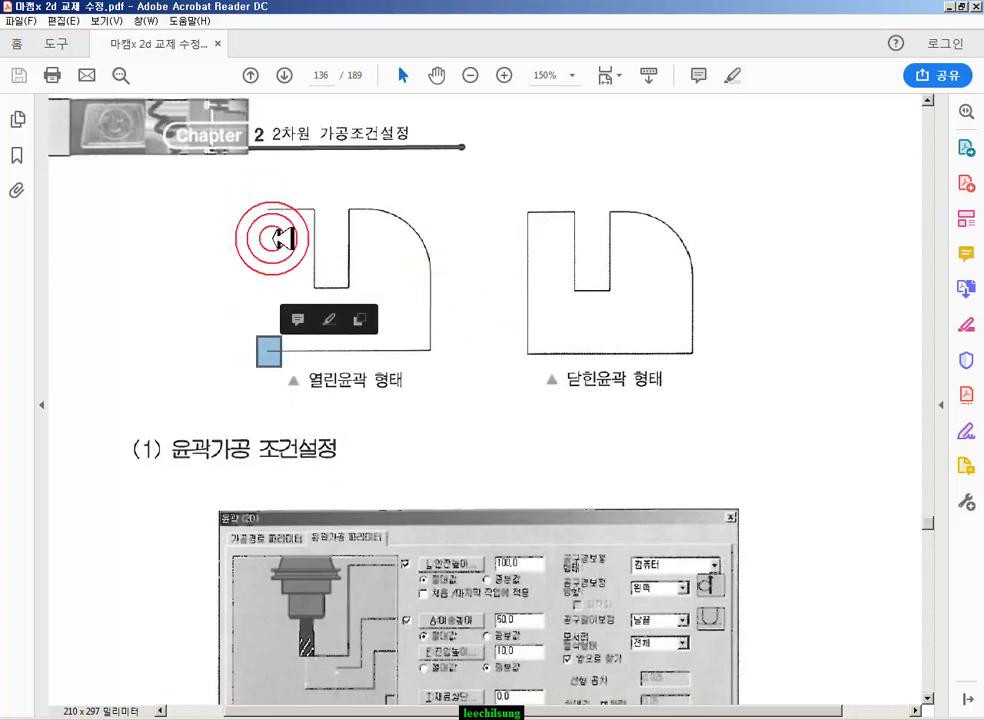
{"action": "left_click_drag", "start_coordinate": [258, 196], "coordinate": [283, 220]}
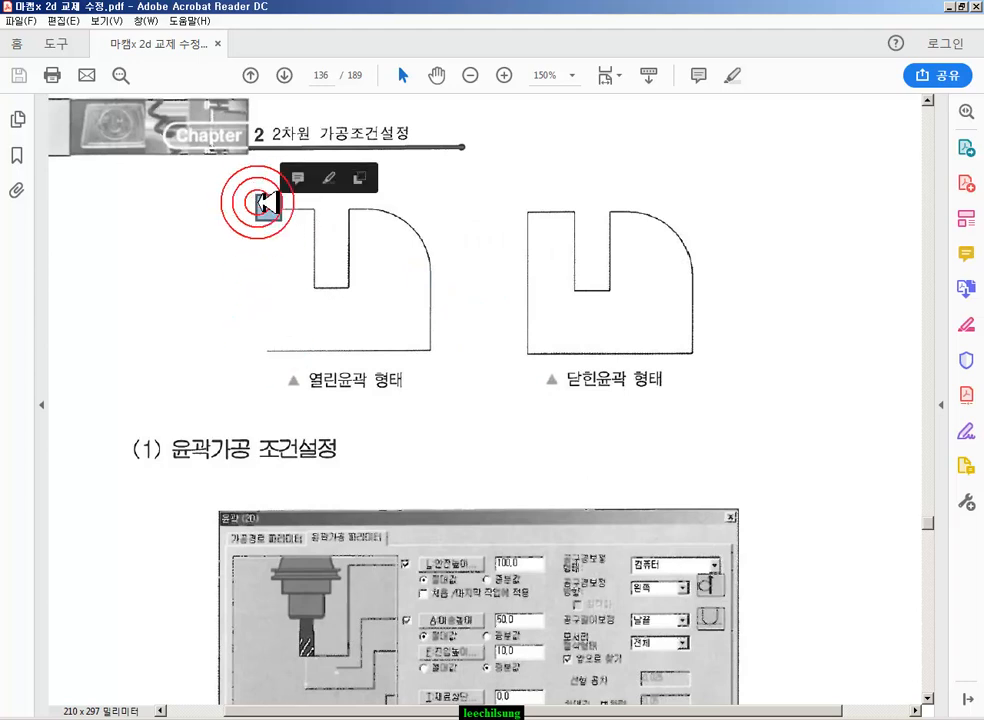
{"action": "left_click_drag", "start_coordinate": [257, 332], "coordinate": [279, 367]}
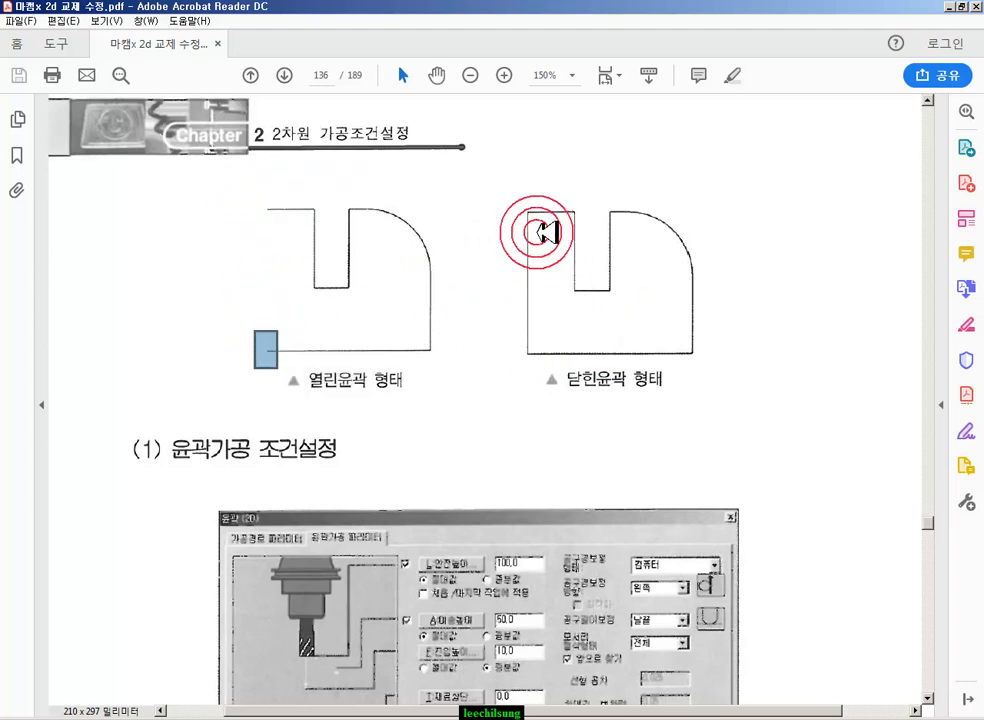
- Compare the 닫힌윤곽 형태 figure's connected corners with the open ends of the 열린윤곽 형태 figure
{"action": "left_click_drag", "start_coordinate": [518, 203], "coordinate": [537, 220]}
{"action": "left_click_drag", "start_coordinate": [681, 259], "coordinate": [703, 277]}
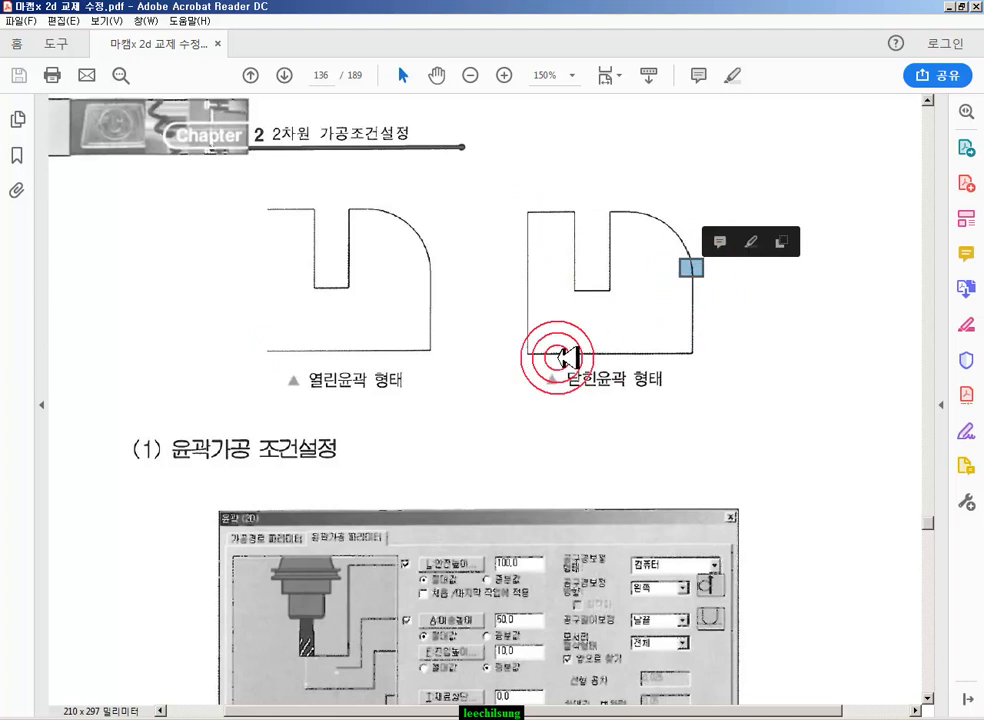
{"action": "left_click_drag", "start_coordinate": [518, 341], "coordinate": [545, 364]}
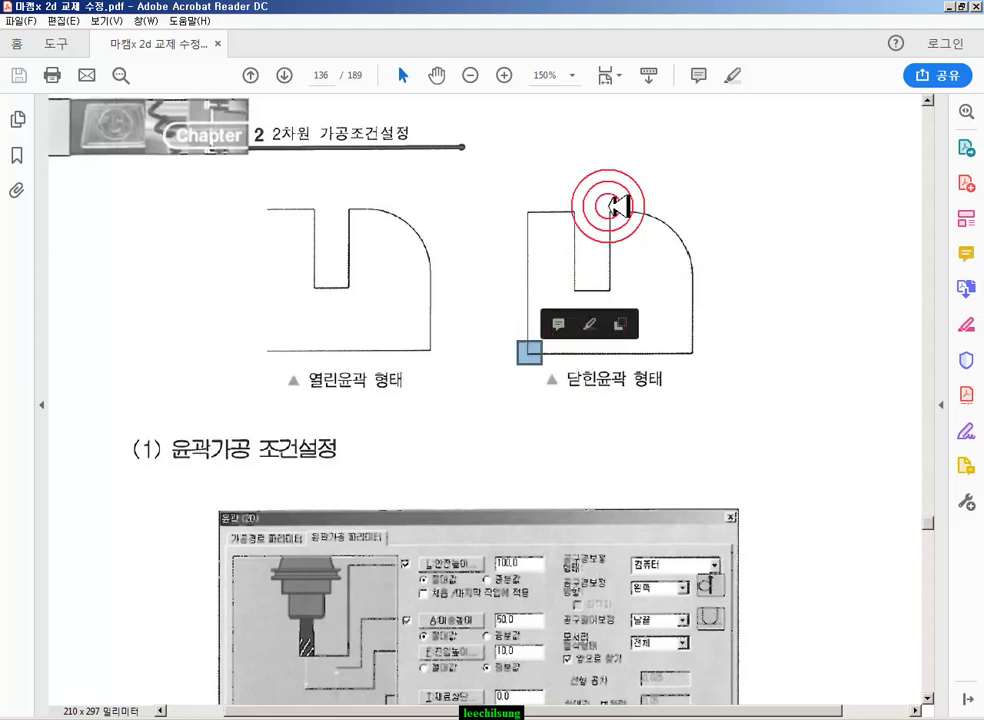
{"action": "left_click_drag", "start_coordinate": [605, 205], "coordinate": [622, 223]}
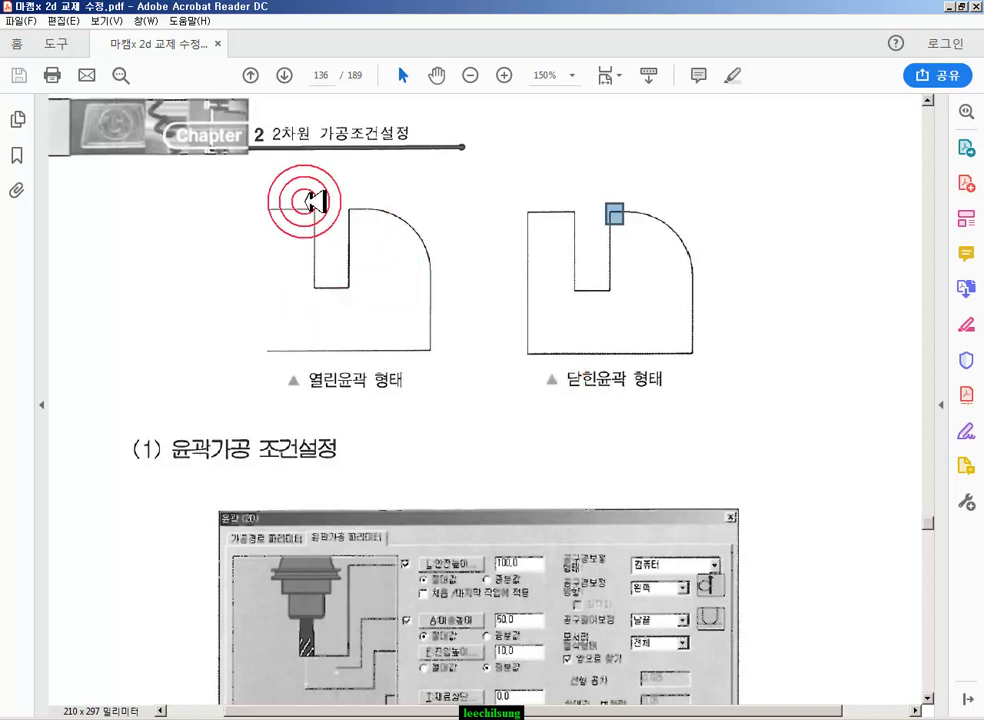
{"action": "left_click_drag", "start_coordinate": [260, 203], "coordinate": [292, 233]}
{"action": "left_click_drag", "start_coordinate": [255, 335], "coordinate": [291, 380]}
{"action": "left_click_drag", "start_coordinate": [410, 256], "coordinate": [458, 291]}
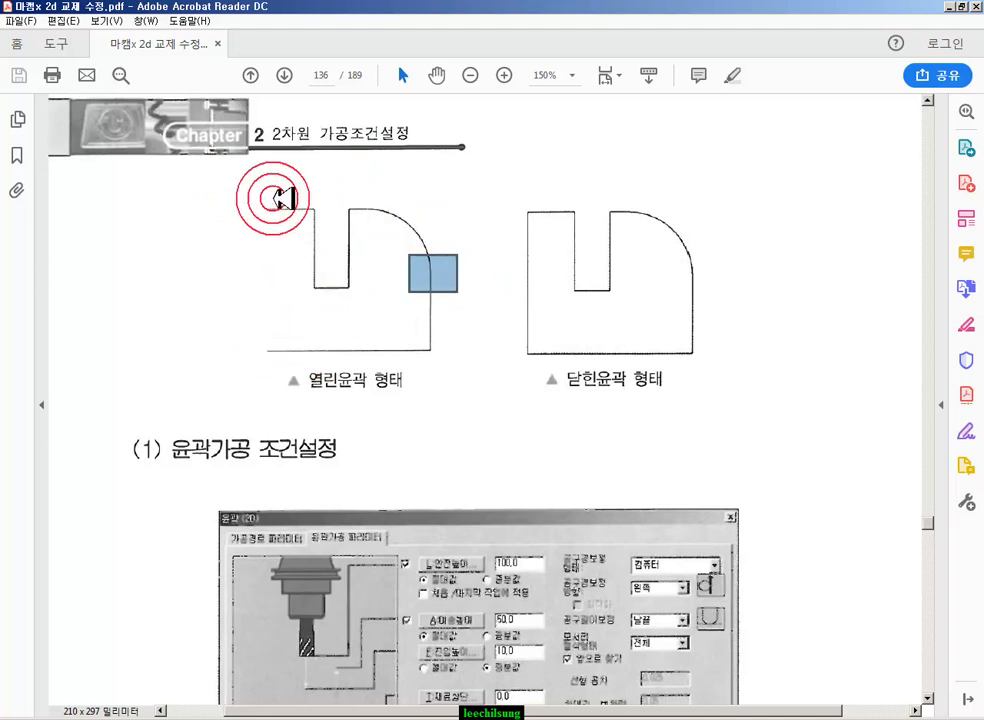
- Examine the (1) 윤곽가공 조건설정 dialog figure in the textbook, marking its 안전높이 settings
{"action": "scroll", "coordinate": [747, 342], "scroll_direction": "down", "scroll_amount": 6}
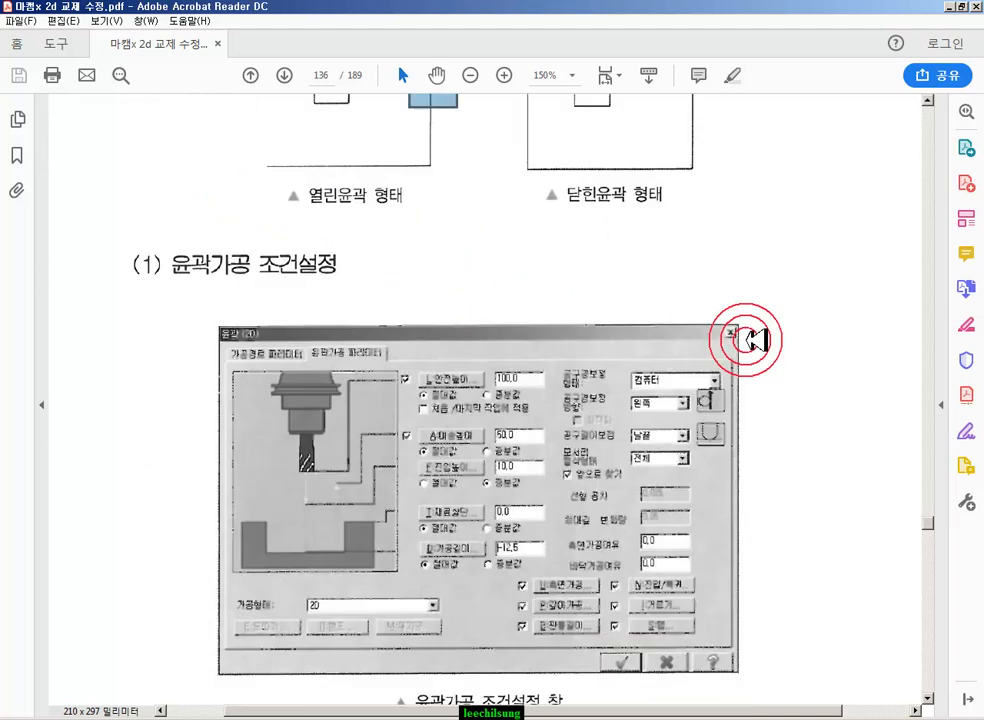
{"action": "left_click_drag", "start_coordinate": [143, 110], "coordinate": [373, 114]}
{"action": "left_click_drag", "start_coordinate": [492, 267], "coordinate": [543, 271]}
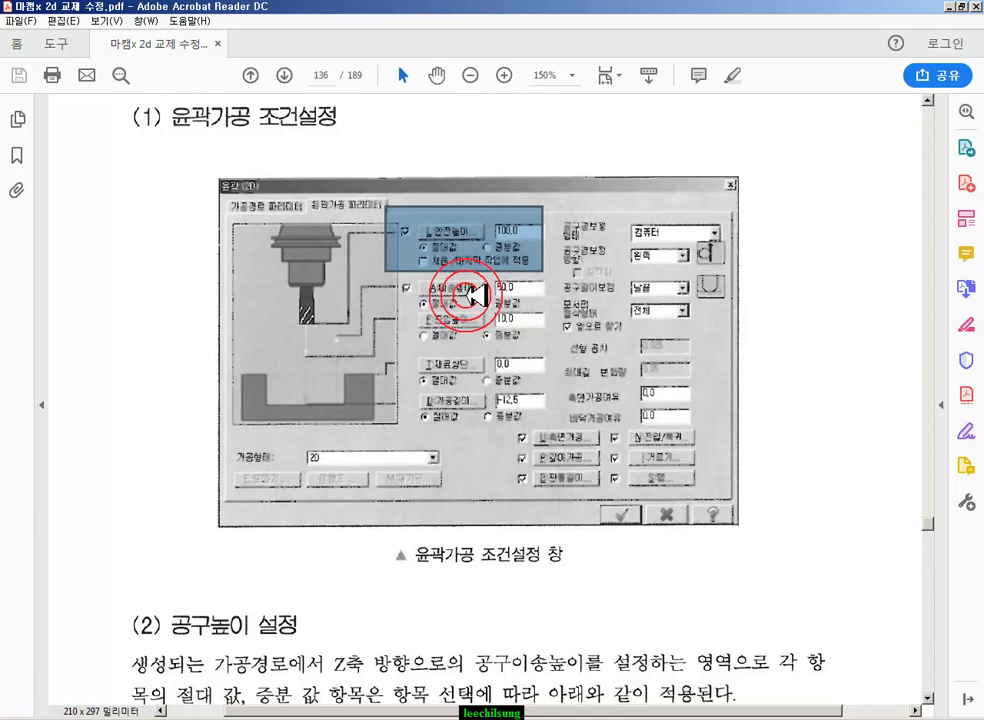
- Switch to Mastercam, reopen the contour operation's parameters, and review the 절삭조건 and 연결조건 settings
{"action": "left_click", "coordinate": [243, 718]}
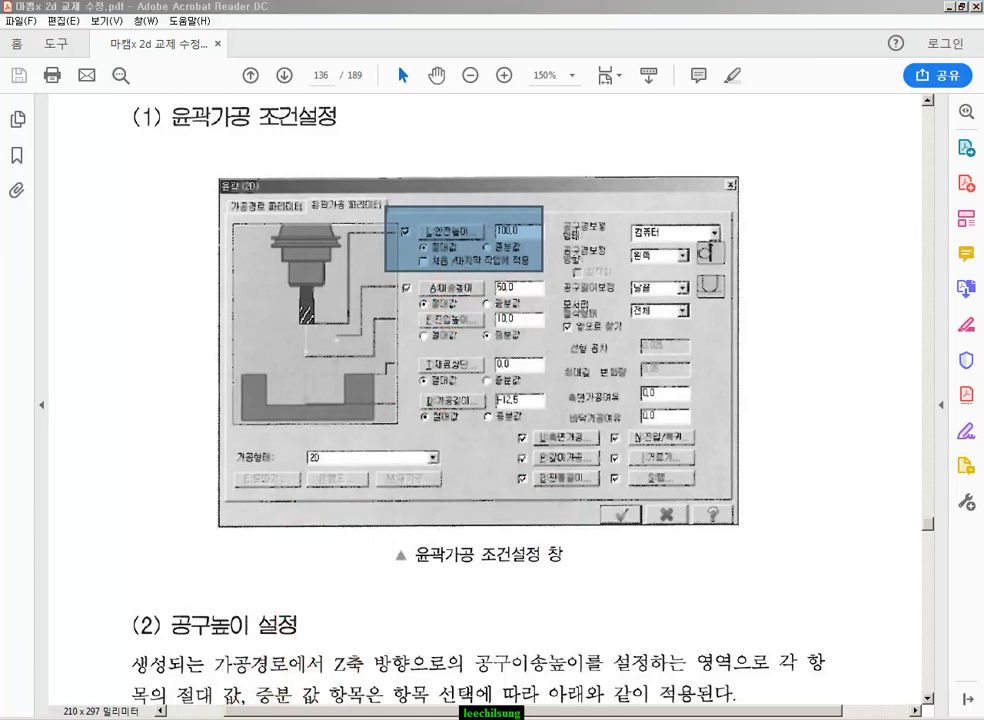
{"action": "left_click", "coordinate": [233, 716]}
{"action": "left_click", "coordinate": [125, 312]}
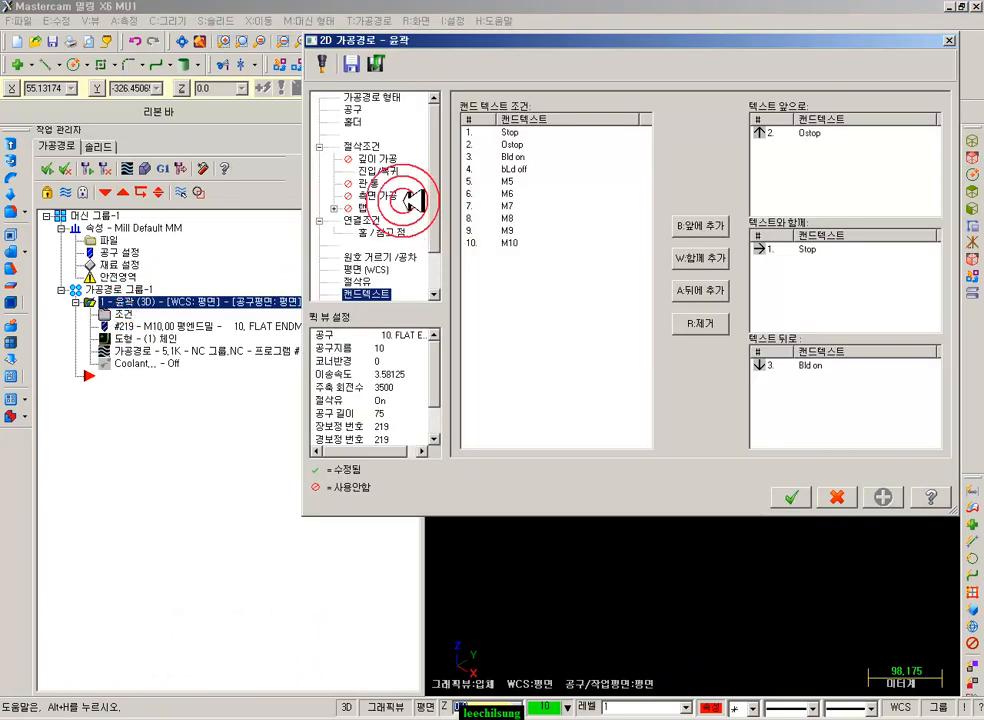
{"action": "left_click", "coordinate": [383, 146]}
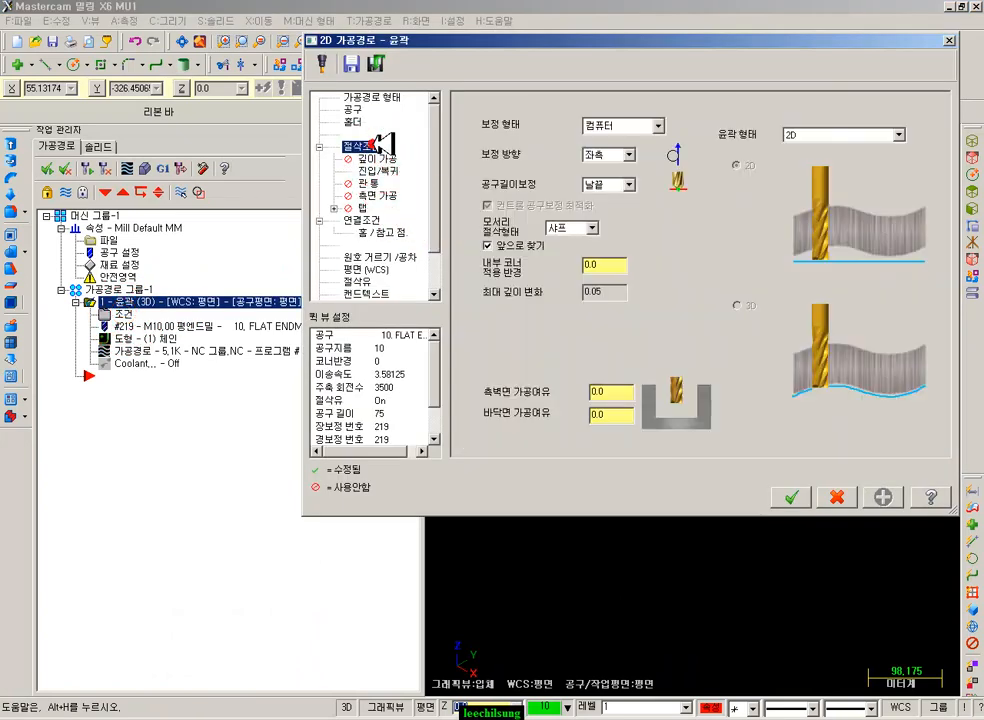
{"action": "left_click", "coordinate": [380, 219]}
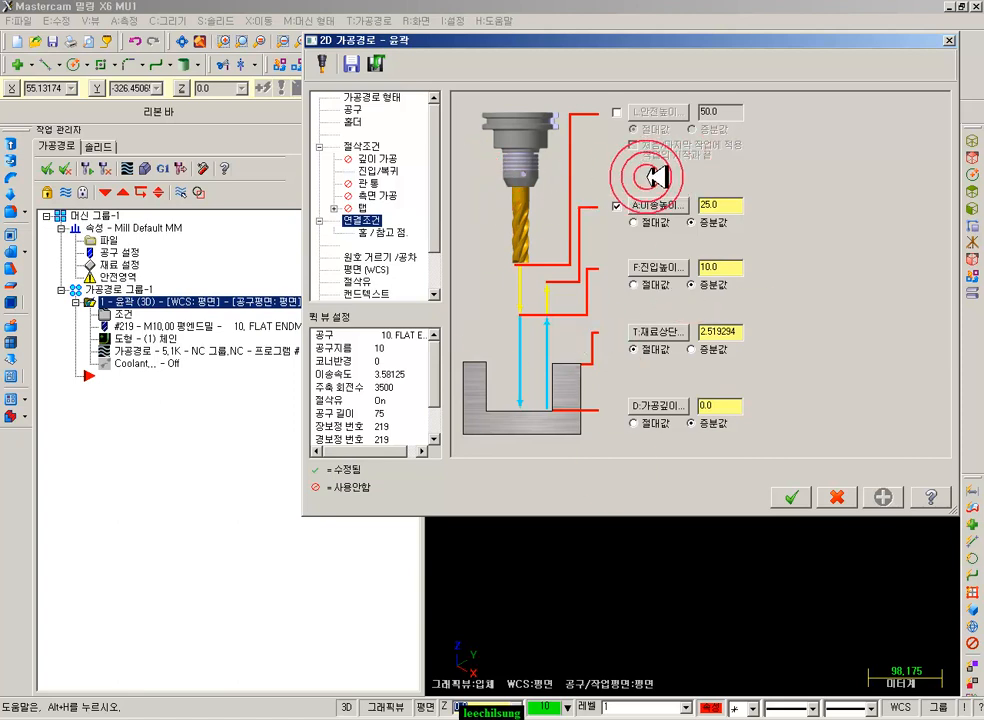
- Close the contour operation's parameters and start a 곡면 정삭 평행 가공 toolpath without picking any drive surface
{"action": "left_click", "coordinate": [836, 497]}
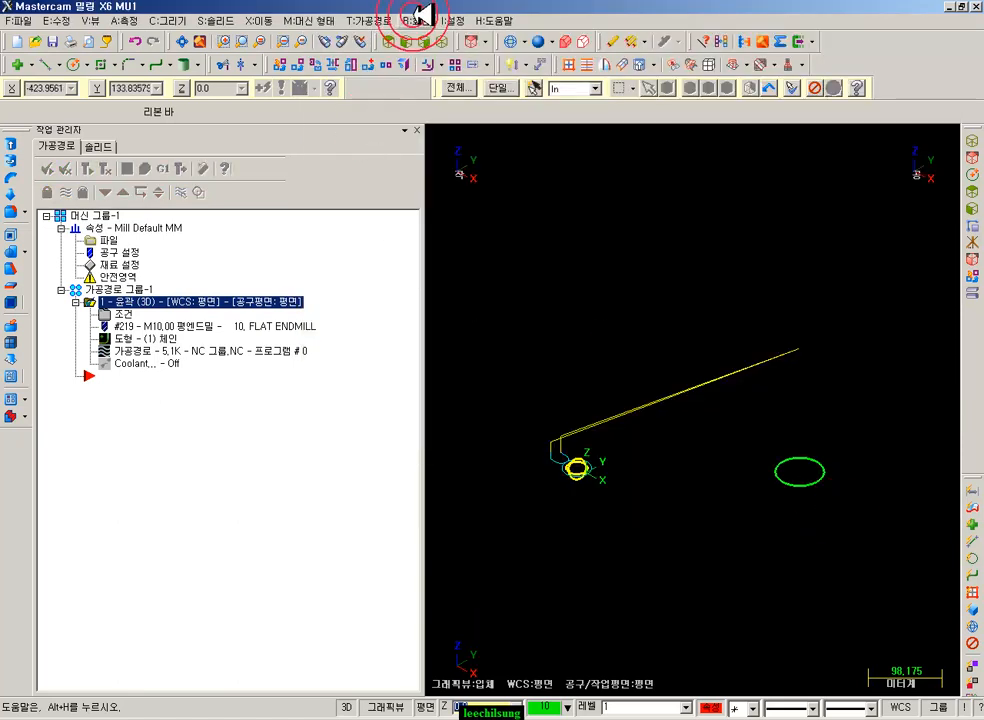
{"action": "left_click", "coordinate": [372, 20]}
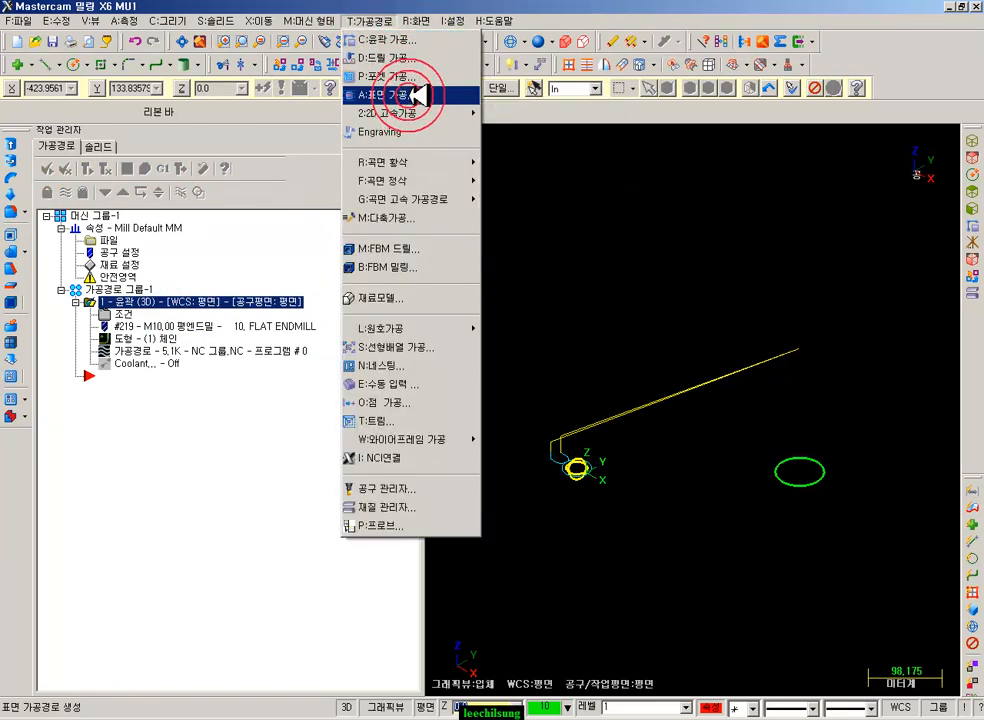
{"action": "left_click", "coordinate": [428, 178]}
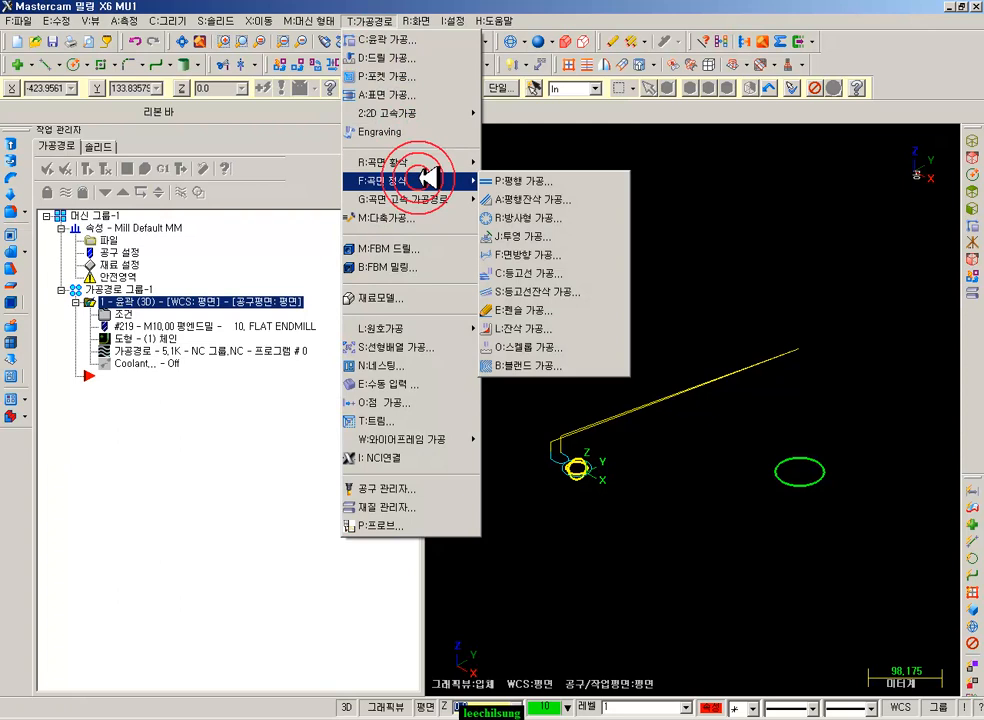
{"action": "left_click", "coordinate": [541, 180]}
{"action": "left_click", "coordinate": [406, 603]}
{"action": "left_click", "coordinate": [616, 411]}
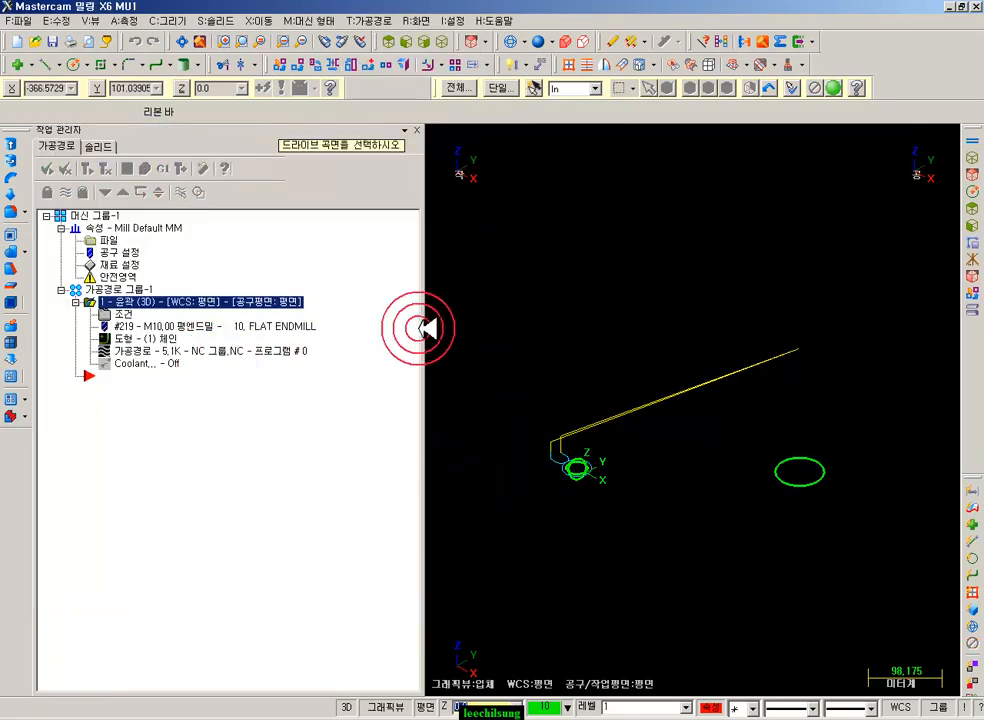
{"action": "left_click", "coordinate": [604, 266]}
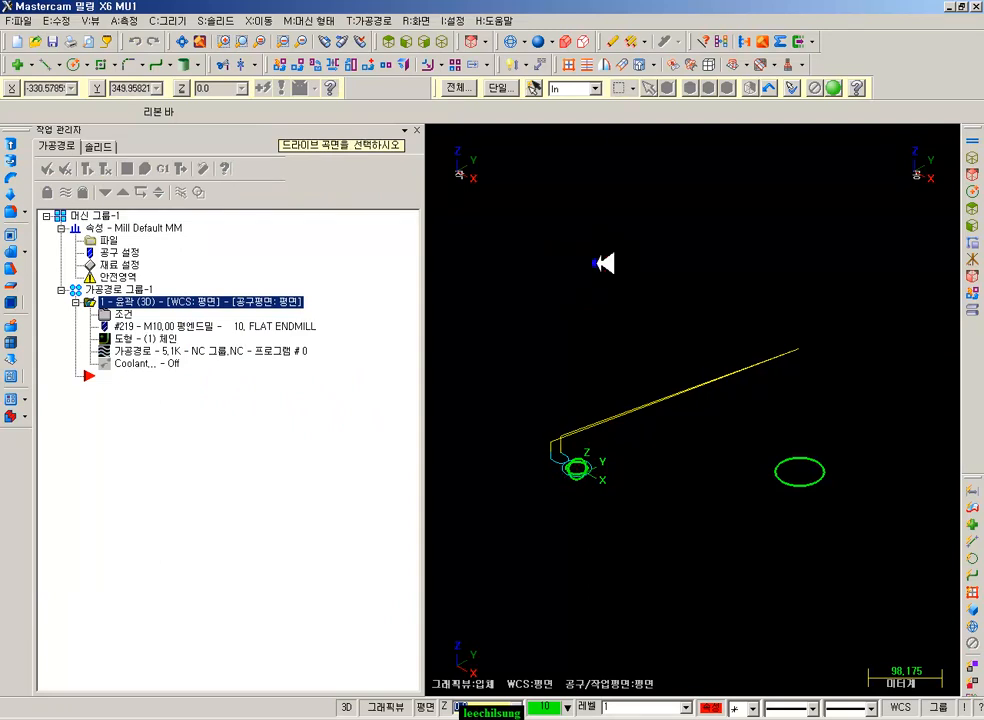
{"action": "right_click", "coordinate": [600, 264]}
{"action": "left_click", "coordinate": [810, 120]}
{"action": "left_click", "coordinate": [606, 193]}
{"action": "left_click", "coordinate": [125, 410]}
{"action": "left_click", "coordinate": [340, 300]}
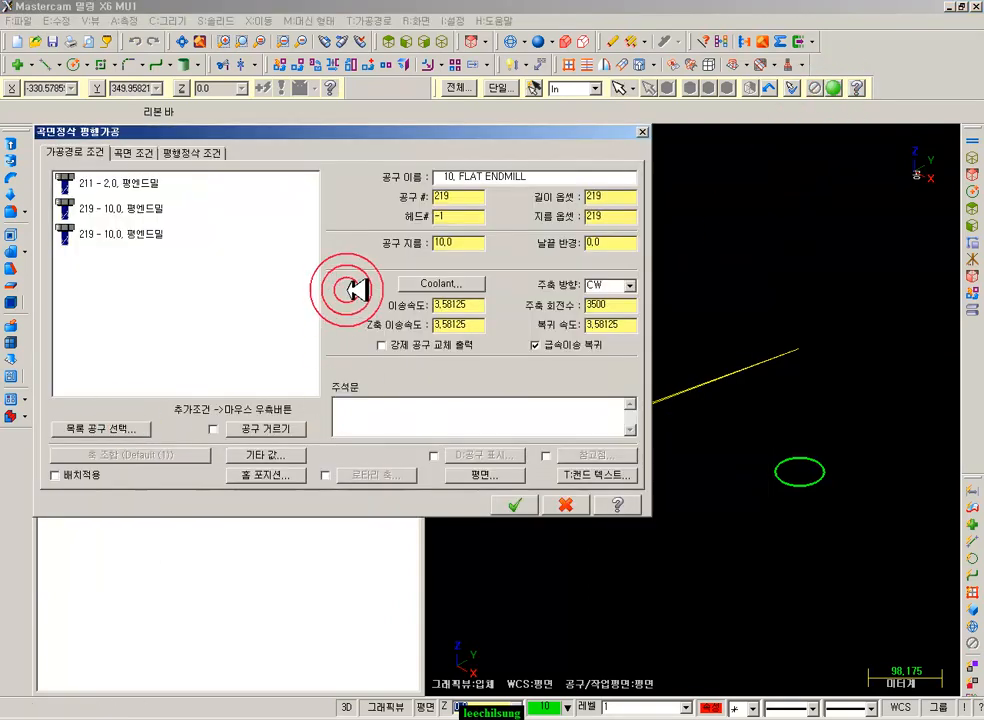
- Review the height settings in 곡면 조건 of the 곡면정삭 평행가공 operation, then close it without keeping the operation
{"action": "left_click", "coordinate": [135, 153]}
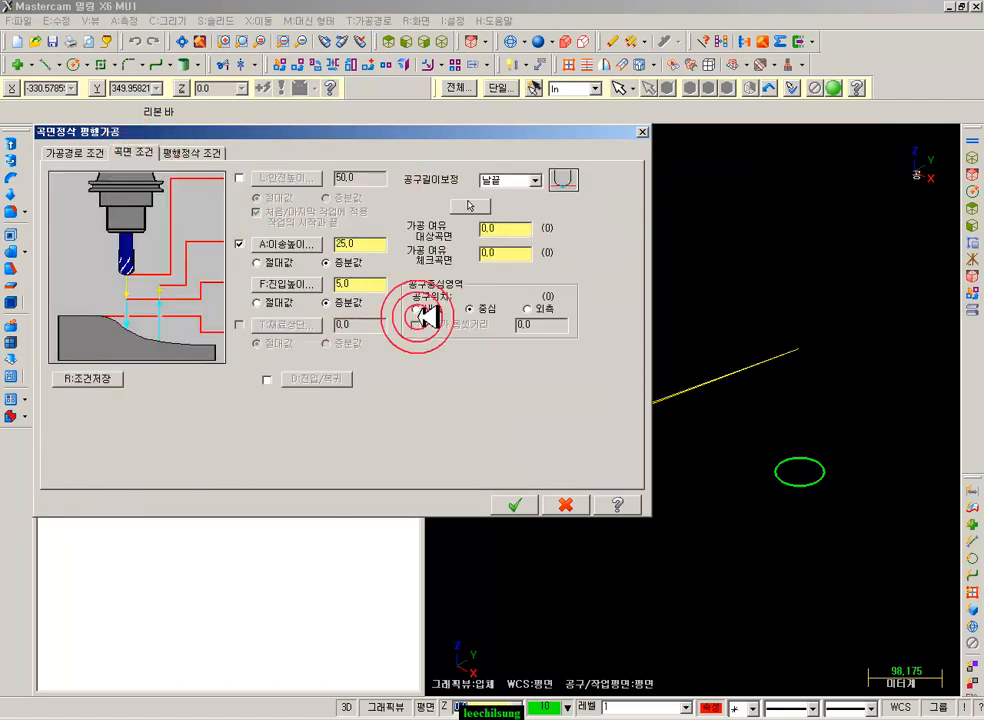
{"action": "left_click_drag", "start_coordinate": [330, 133], "coordinate": [603, 173]}
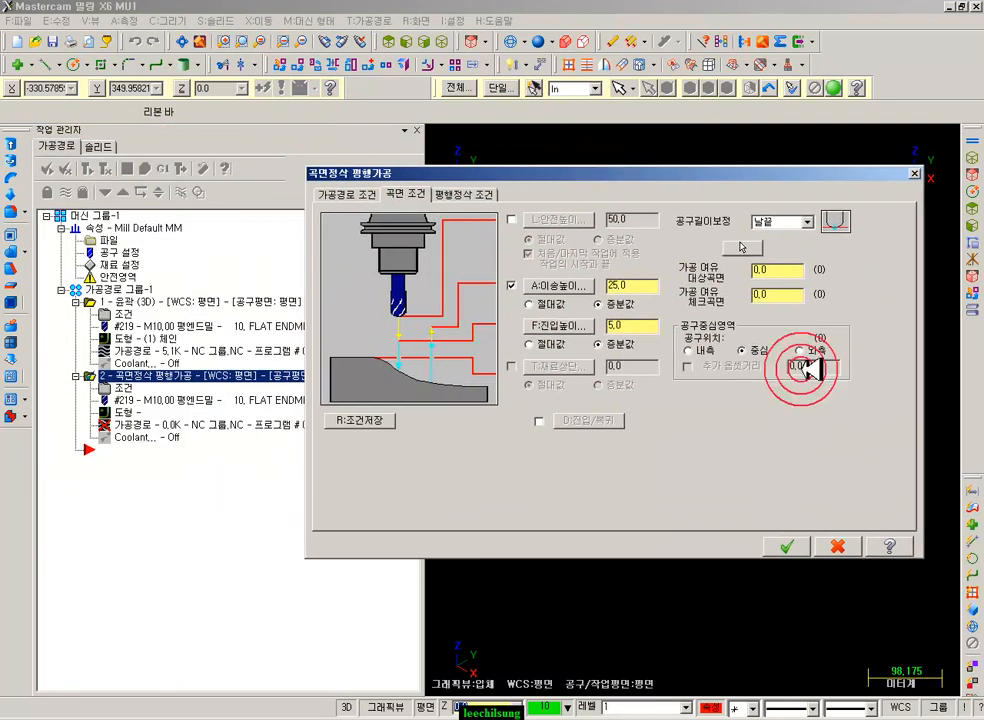
{"action": "left_click", "coordinate": [787, 545]}
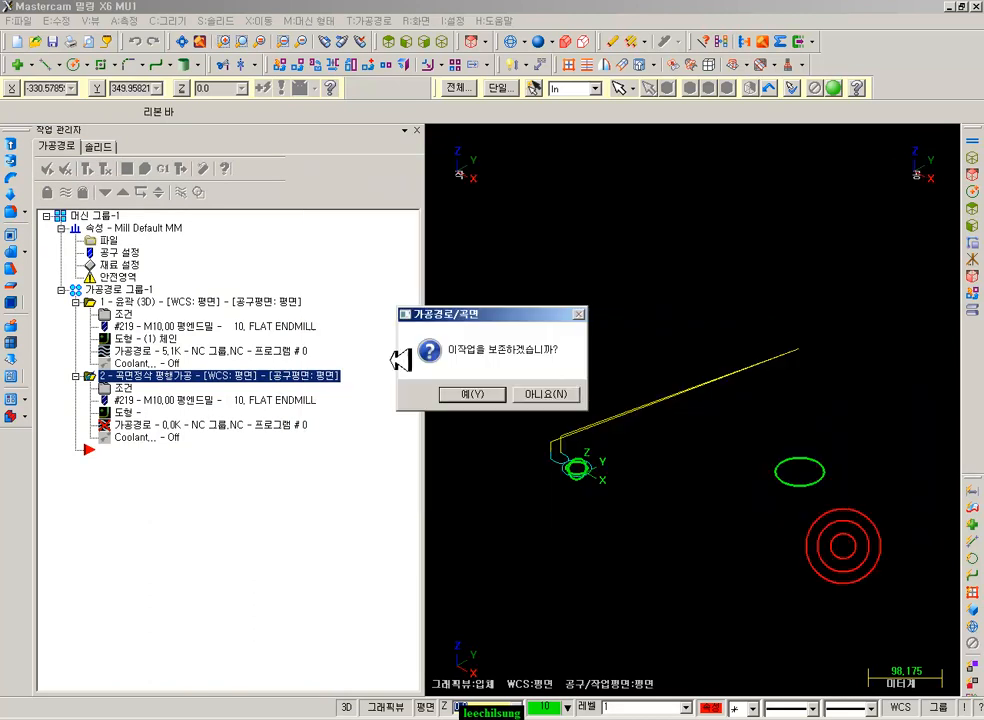
{"action": "left_click", "coordinate": [547, 393]}
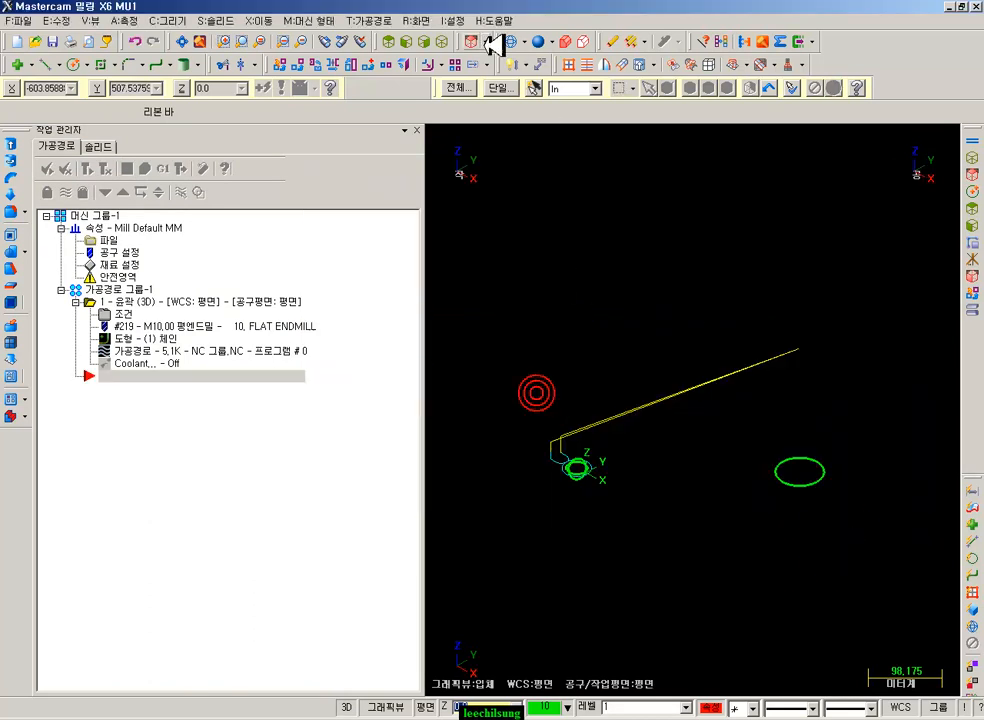
- Start a new contour toolpath chained to the separate green ellipse
{"action": "left_click", "coordinate": [390, 20]}
{"action": "left_click", "coordinate": [390, 38]}
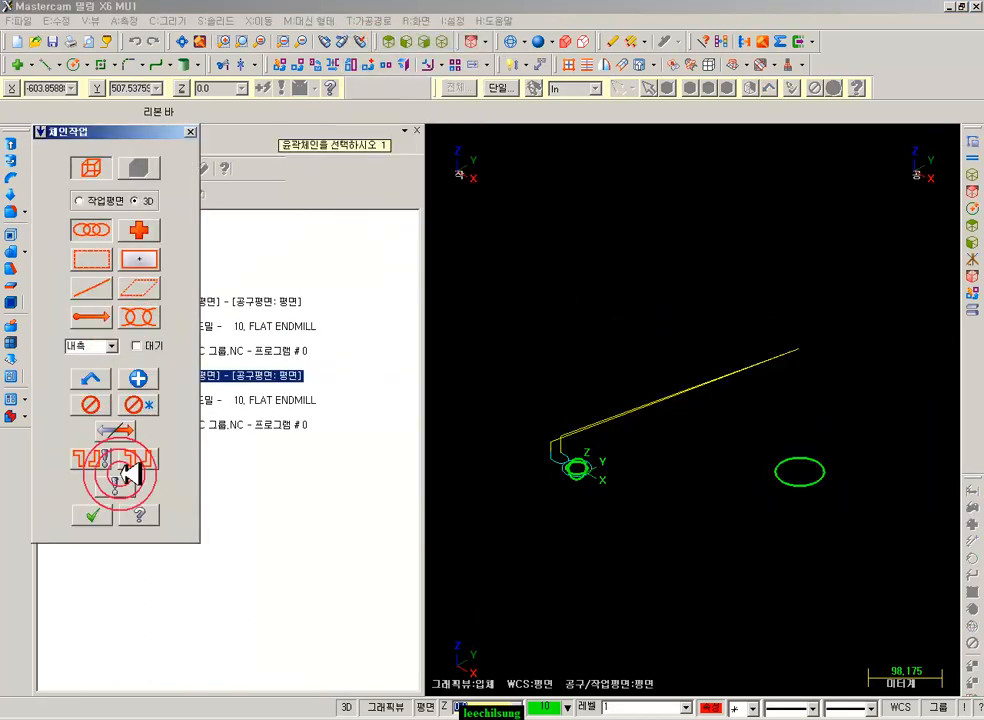
{"action": "left_click", "coordinate": [790, 471]}
{"action": "left_click", "coordinate": [91, 515]}
{"action": "left_click", "coordinate": [482, 88]}
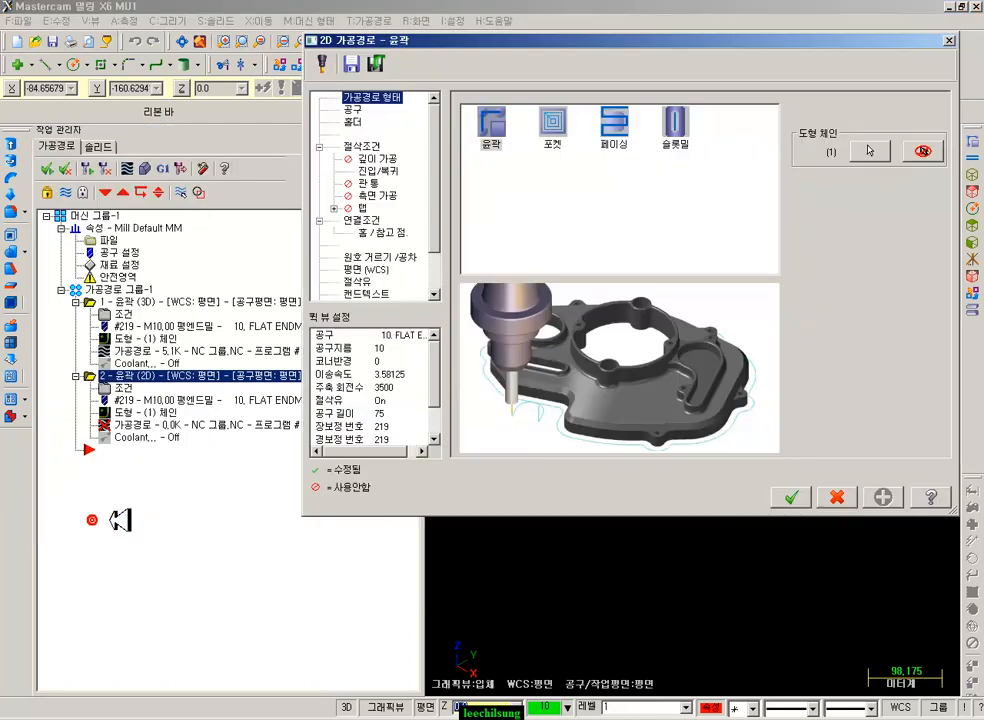
- Review the new contour operation's 절삭조건 and 연결조건 settings
{"action": "left_click", "coordinate": [350, 106]}
{"action": "left_click", "coordinate": [370, 145]}
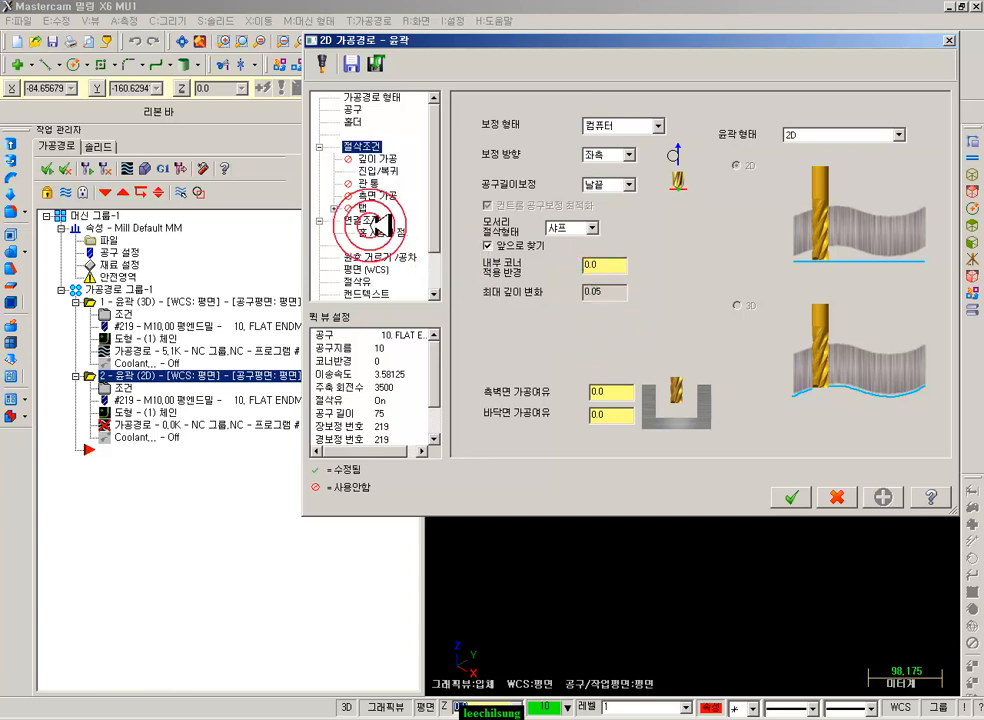
{"action": "left_click", "coordinate": [362, 219]}
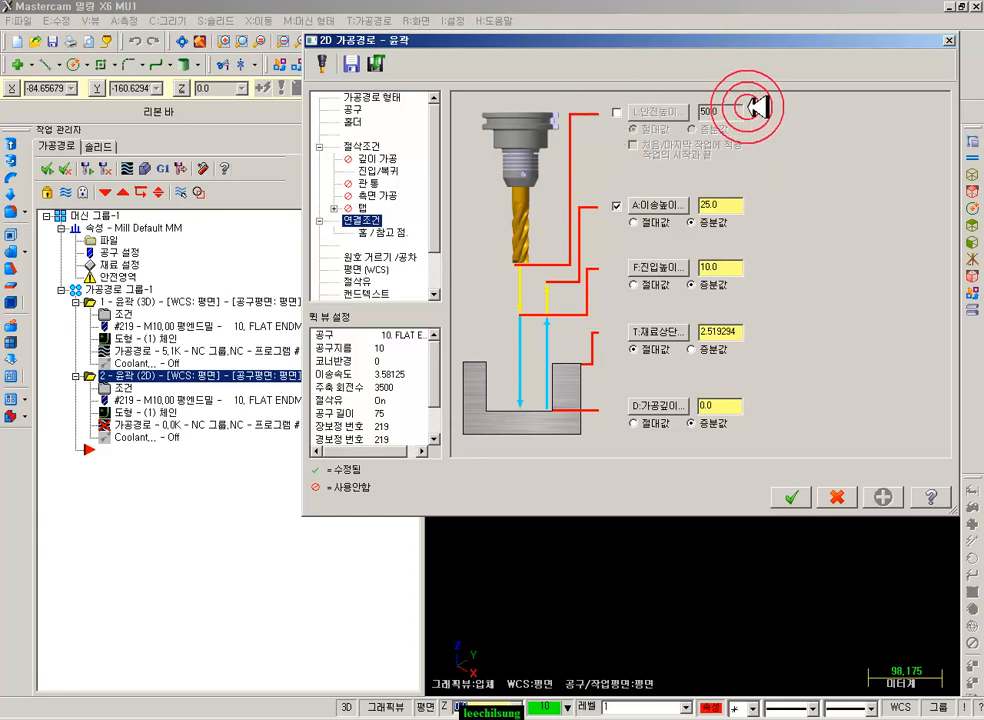
- Examine the 이송높이 value while toggling 안전높이 on and off, leaving 안전높이 enabled
{"action": "double_click", "coordinate": [718, 205]}
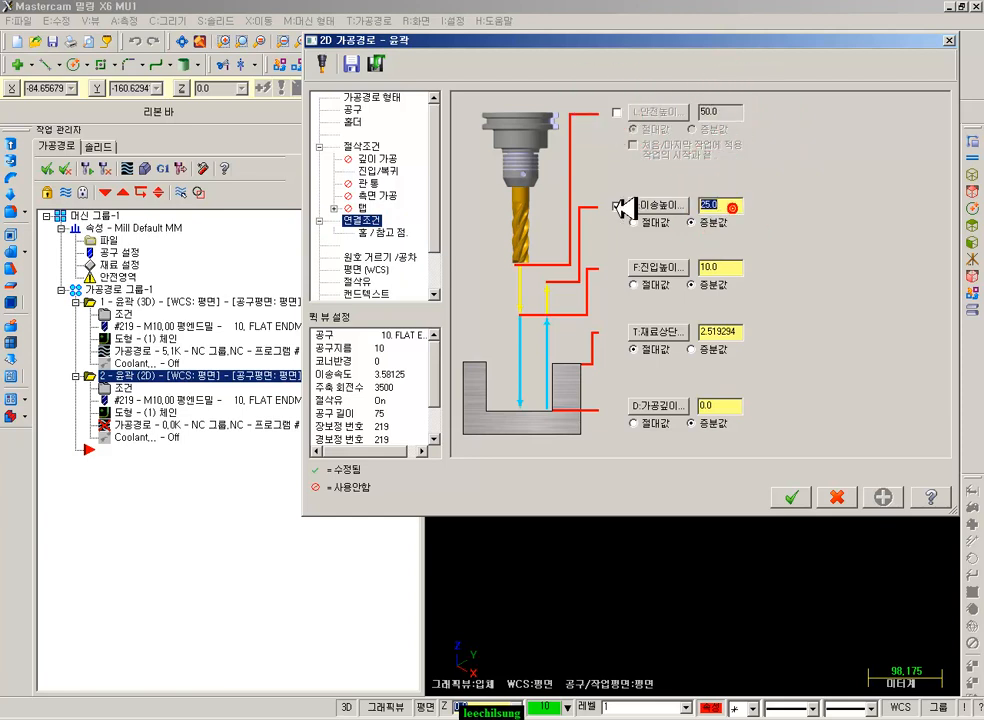
{"action": "left_click", "coordinate": [617, 112]}
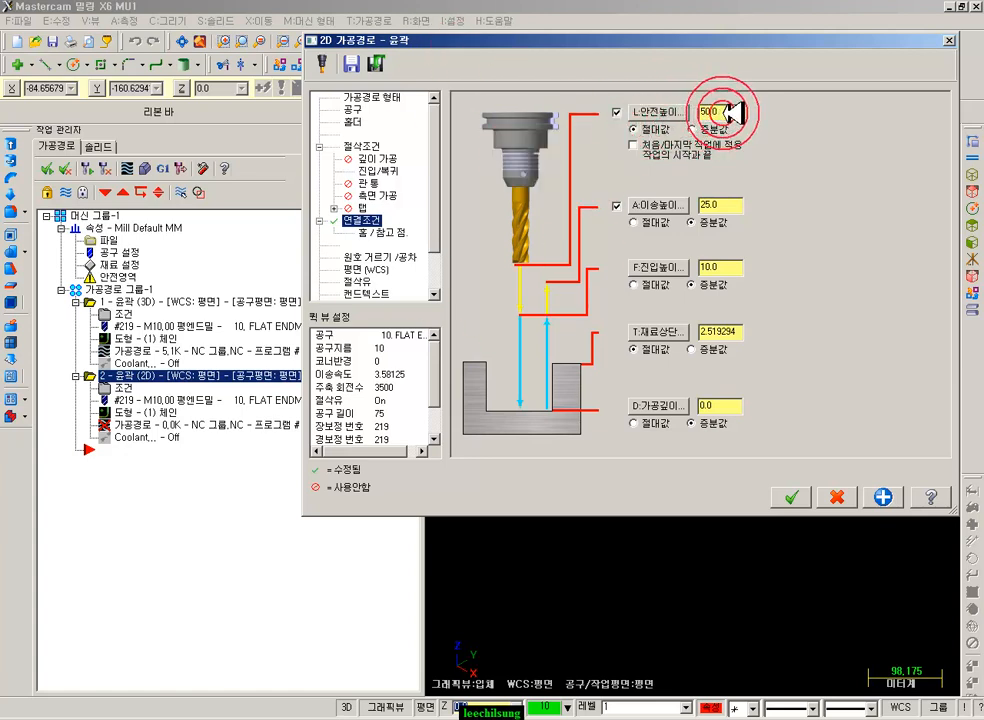
{"action": "left_click", "coordinate": [616, 112]}
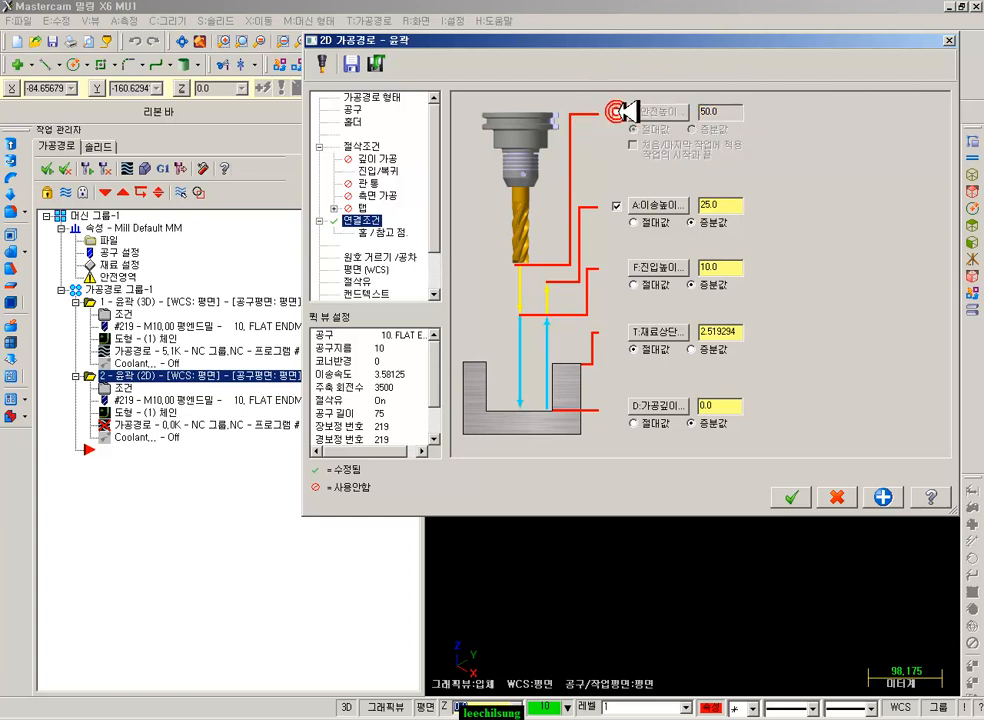
{"action": "left_click", "coordinate": [616, 205]}
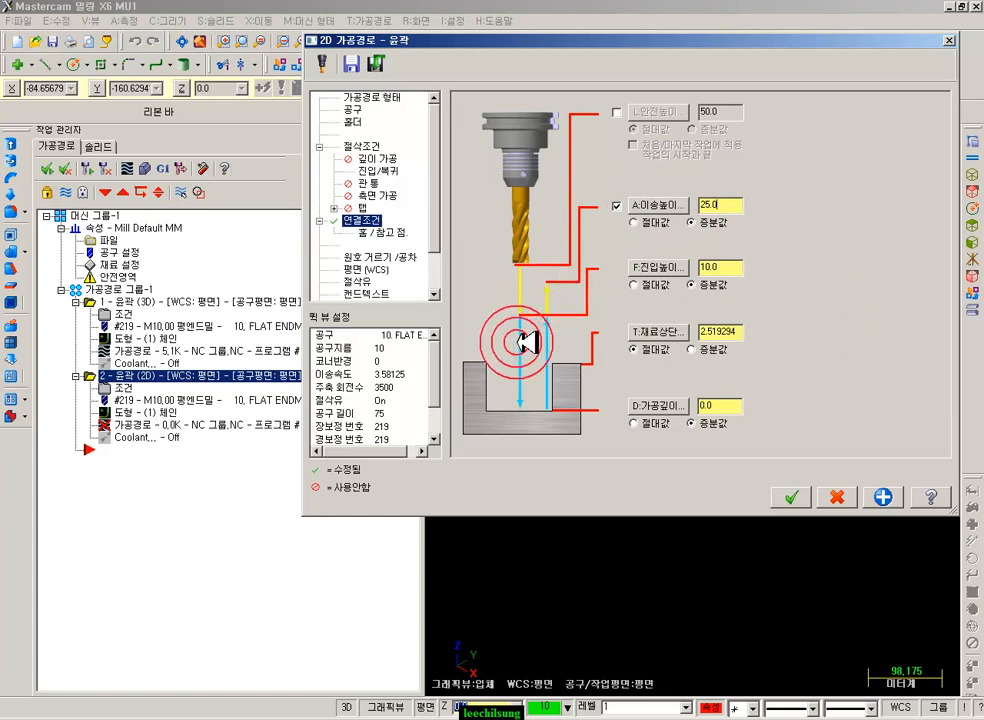
{"action": "double_click", "coordinate": [710, 204]}
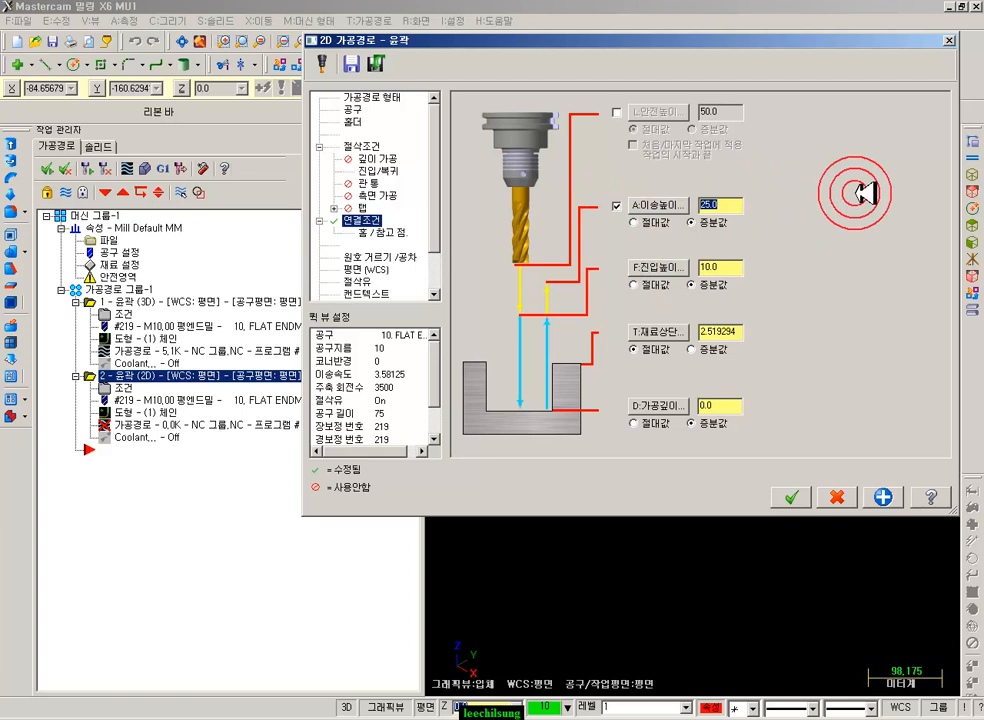
{"action": "left_click", "coordinate": [616, 112]}
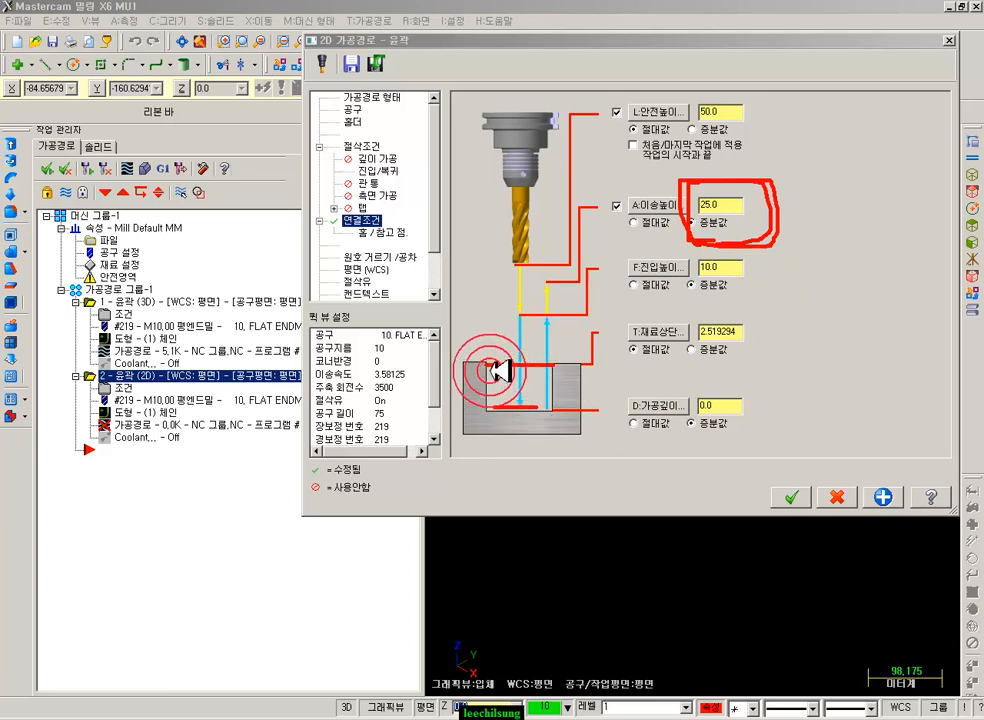
- Examine 안전높이, 재료상단 and 가공깊이 against the tool-movement diagram with freehand markings, then clear them and cancel the new contour operation
{"action": "left_click_drag", "start_coordinate": [609, 363], "coordinate": [630, 422]}
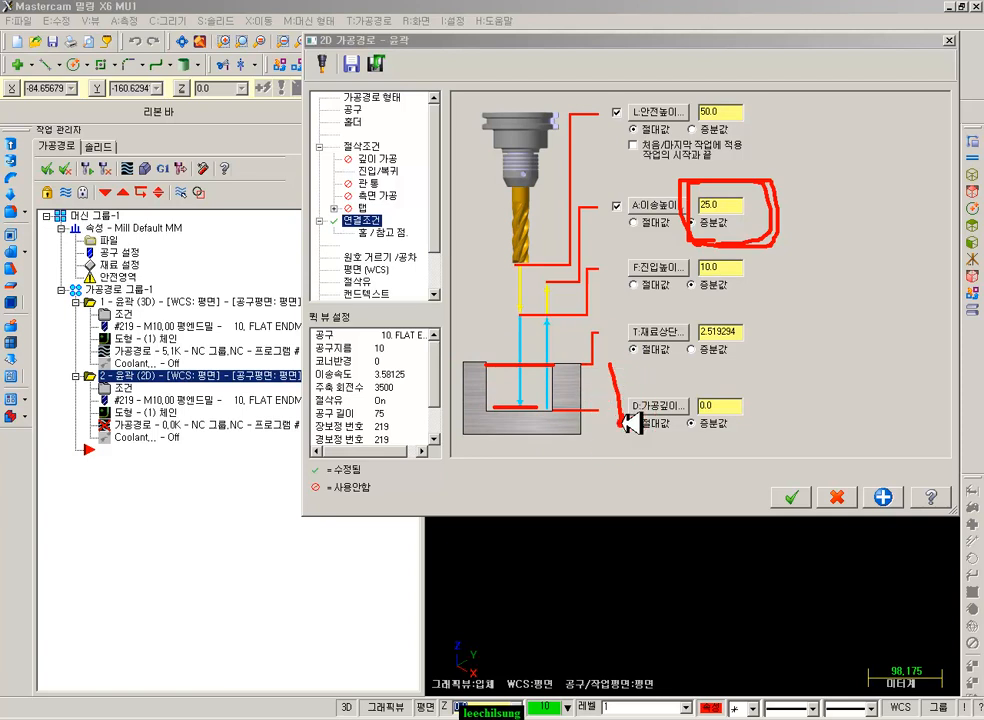
{"action": "left_click_drag", "start_coordinate": [727, 350], "coordinate": [847, 347]}
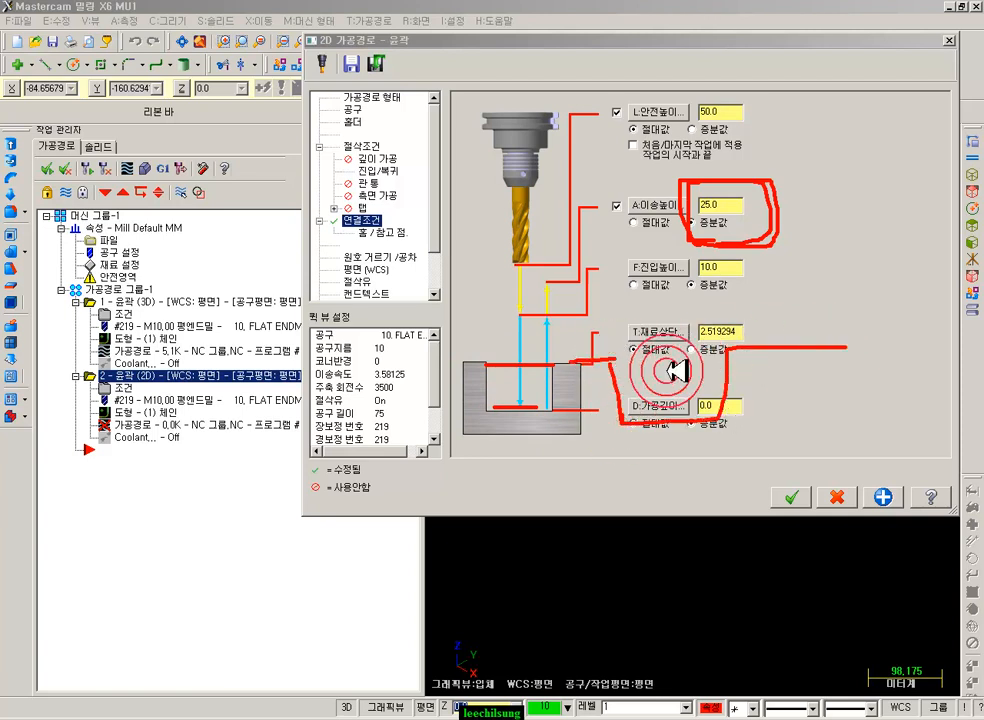
{"action": "mouse_move", "coordinate": [518, 405]}
{"action": "left_mouse_down"}
{"action": "mouse_move", "coordinate": [524, 378]}
{"action": "mouse_move", "coordinate": [690, 379]}
{"action": "left_mouse_up"}
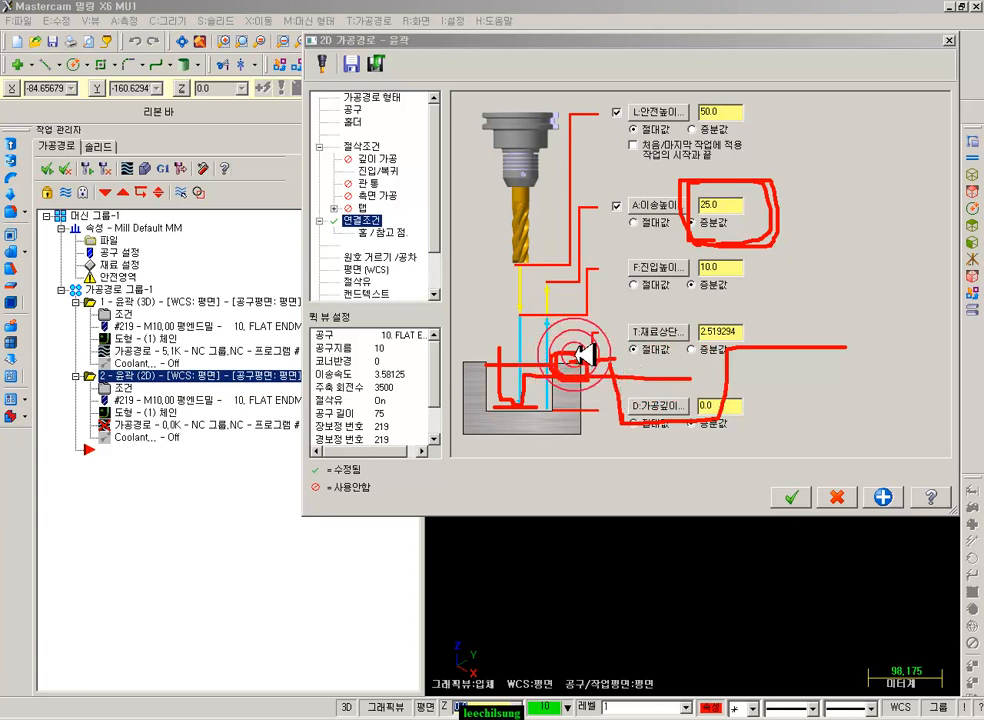
{"action": "left_click_drag", "start_coordinate": [659, 271], "coordinate": [535, 544]}
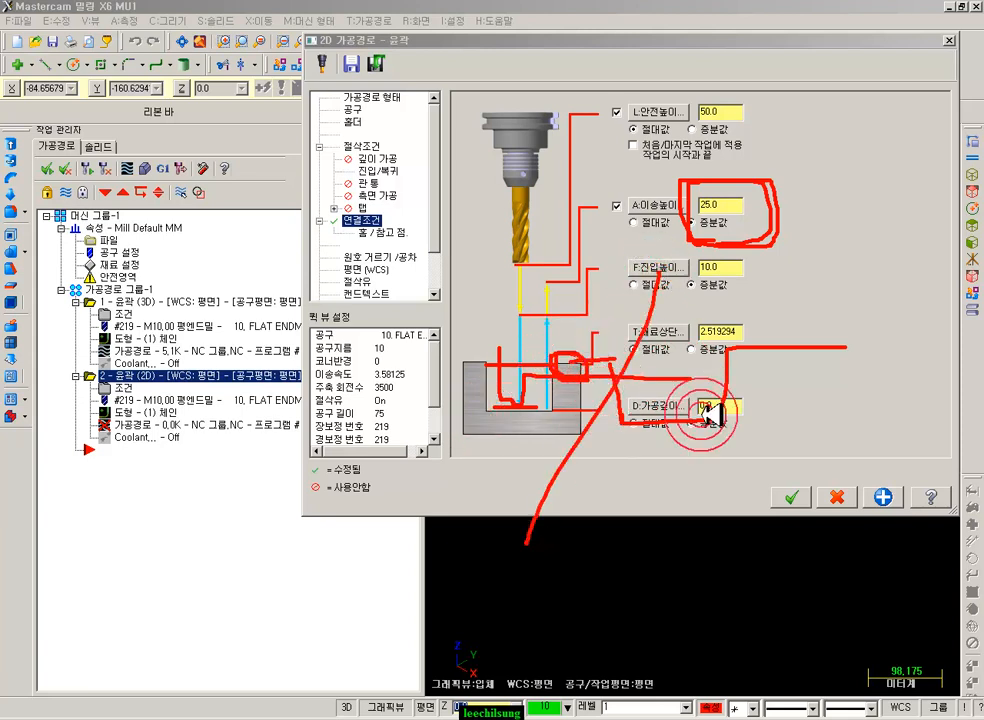
{"action": "mouse_move", "coordinate": [658, 172]}
{"action": "left_mouse_down"}
{"action": "mouse_move", "coordinate": [598, 107]}
{"action": "mouse_move", "coordinate": [774, 153]}
{"action": "mouse_move", "coordinate": [628, 182]}
{"action": "mouse_move", "coordinate": [593, 106]}
{"action": "mouse_move", "coordinate": [800, 127]}
{"action": "mouse_move", "coordinate": [665, 145]}
{"action": "mouse_move", "coordinate": [640, 138]}
{"action": "mouse_move", "coordinate": [708, 150]}
{"action": "left_mouse_up"}
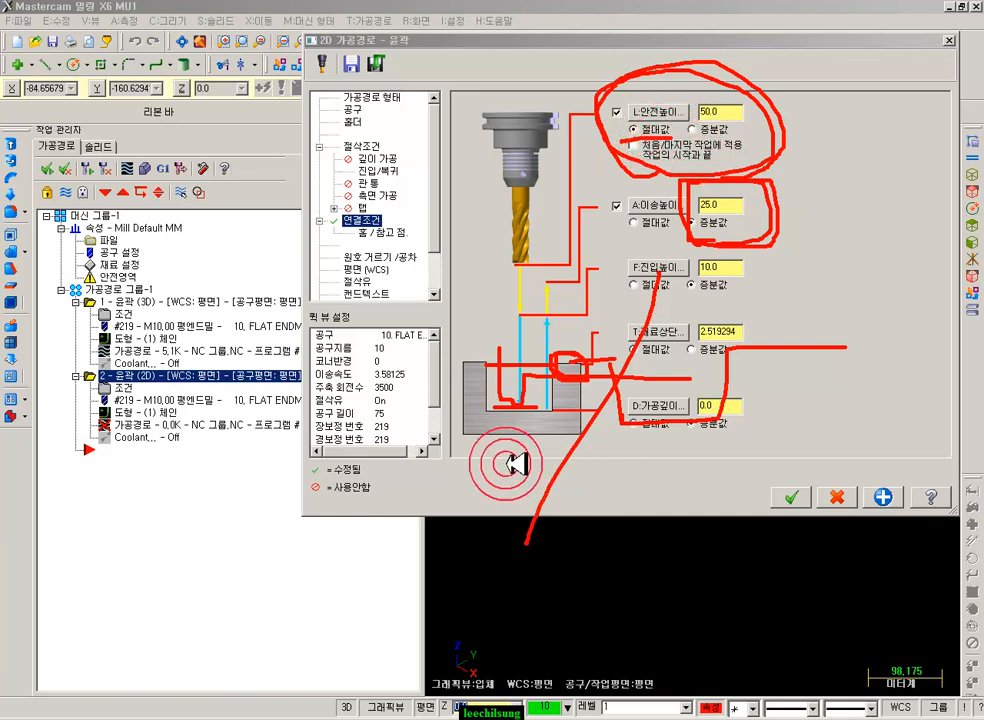
{"action": "left_click_drag", "start_coordinate": [538, 360], "coordinate": [834, 356]}
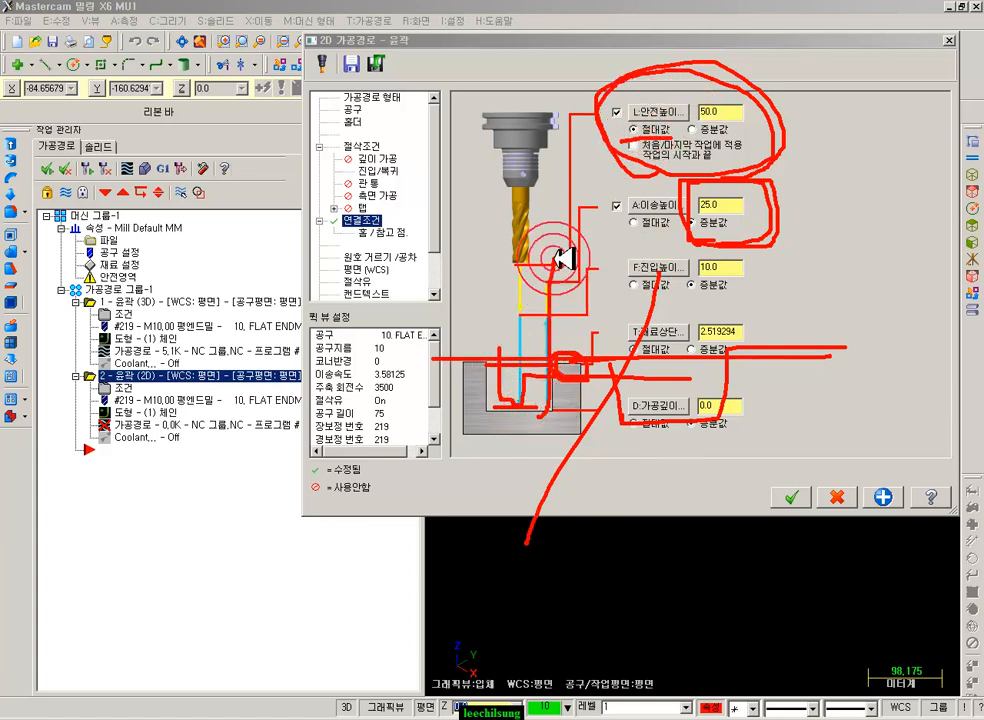
{"action": "mouse_move", "coordinate": [515, 268]}
{"action": "left_mouse_down"}
{"action": "mouse_move", "coordinate": [775, 272]}
{"action": "mouse_move", "coordinate": [785, 383]}
{"action": "left_mouse_up"}
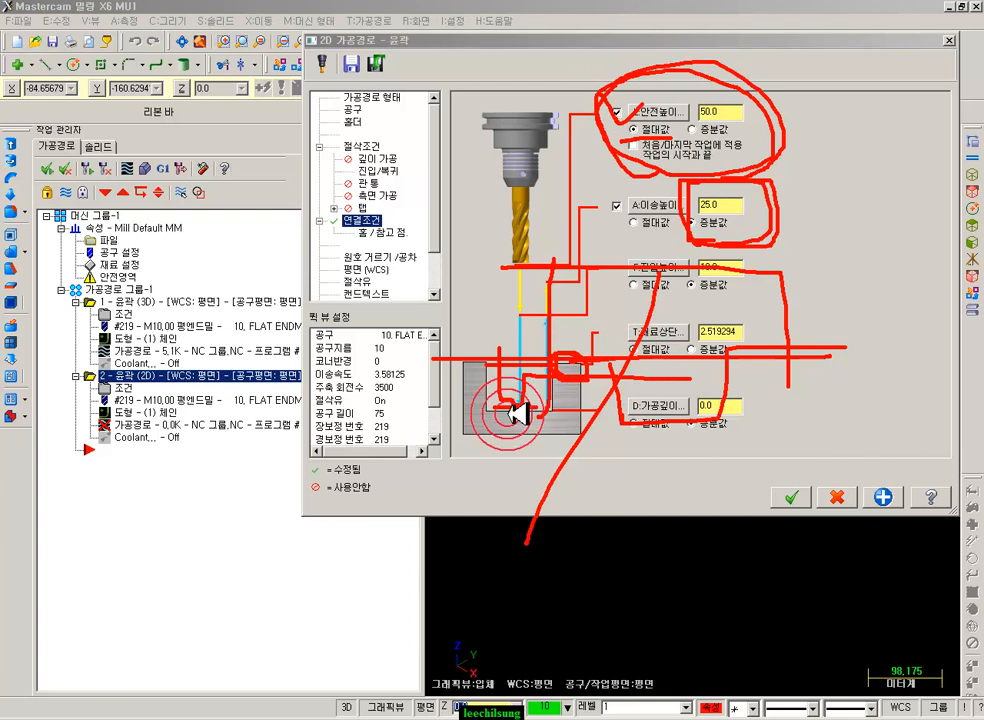
{"action": "left_click_drag", "start_coordinate": [528, 376], "coordinate": [733, 375]}
{"action": "mouse_move", "coordinate": [700, 432]}
{"action": "left_mouse_down"}
{"action": "mouse_move", "coordinate": [758, 400]}
{"action": "mouse_move", "coordinate": [622, 423]}
{"action": "left_mouse_up"}
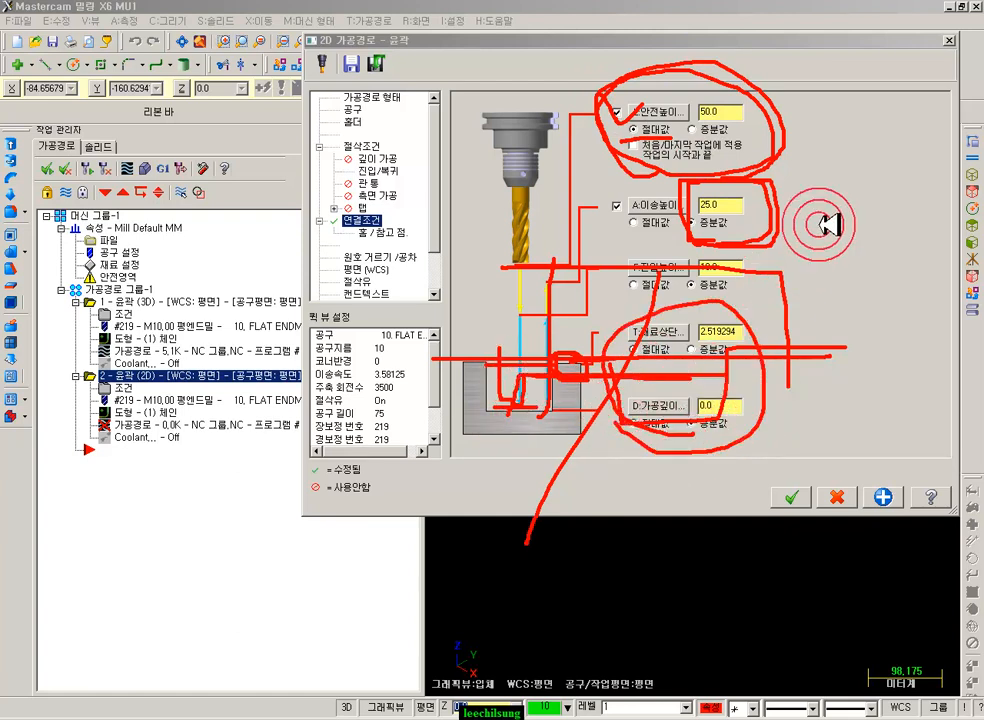
{"action": "right_click", "coordinate": [858, 212]}
{"action": "left_click", "coordinate": [895, 355]}
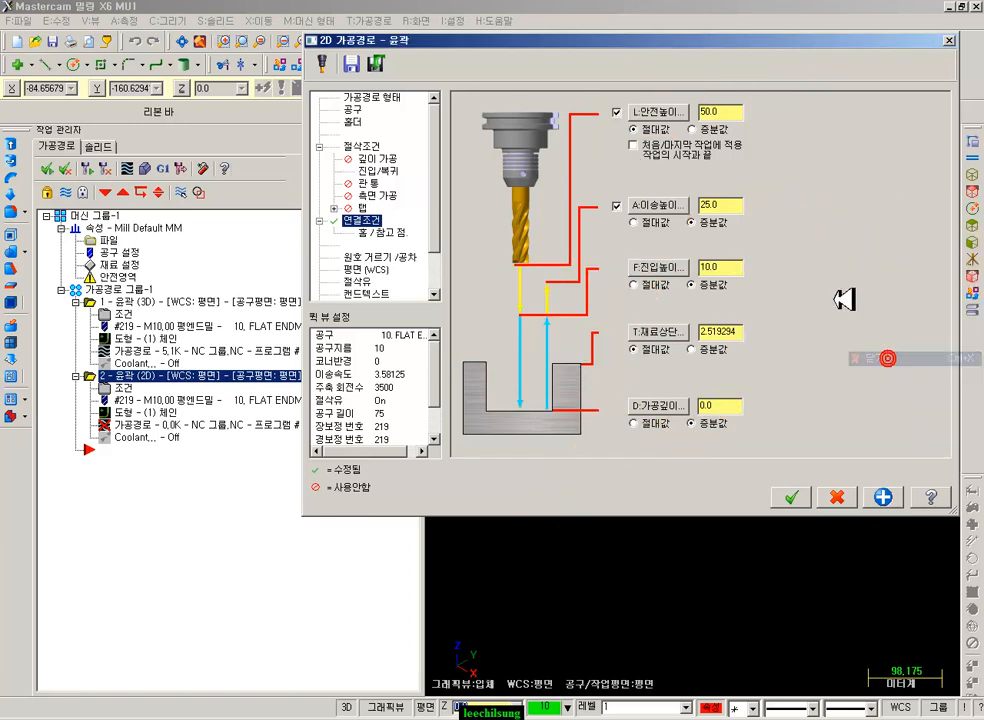
{"action": "left_click", "coordinate": [834, 497]}
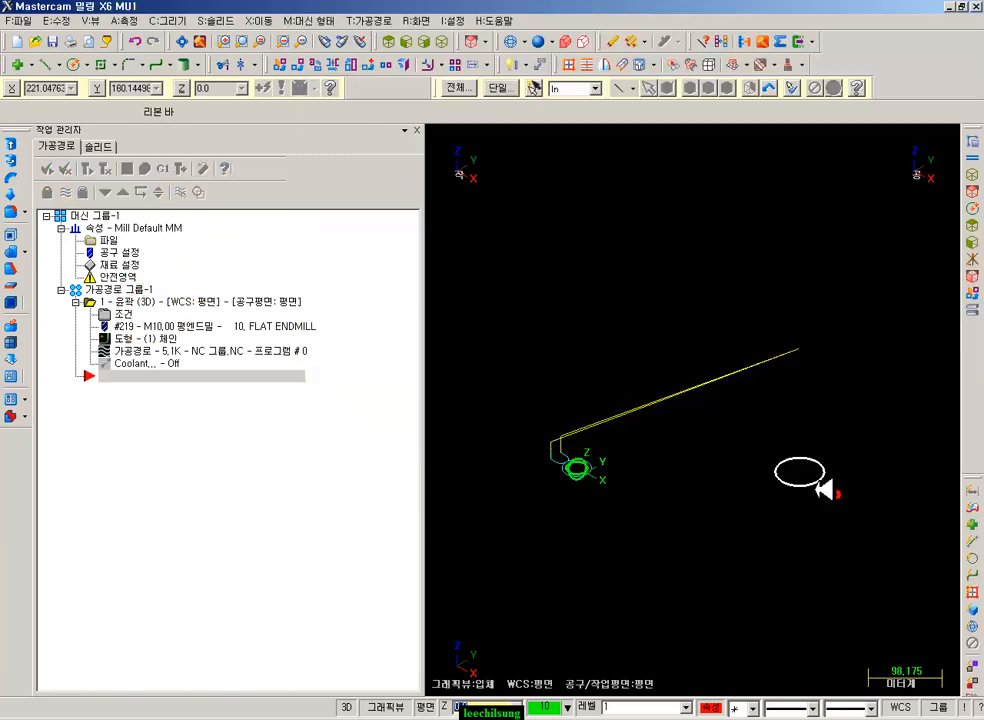
- Copy the existing 윤곽 (3D) operation and paste it twice into 가공경로 그룹-1
{"action": "left_click", "coordinate": [212, 300]}
{"action": "right_click_drag", "start_coordinate": [212, 300], "coordinate": [202, 450]}
{"action": "left_click", "coordinate": [218, 487]}
{"action": "right_click_drag", "start_coordinate": [125, 322], "coordinate": [160, 502]}
{"action": "left_click", "coordinate": [194, 540]}
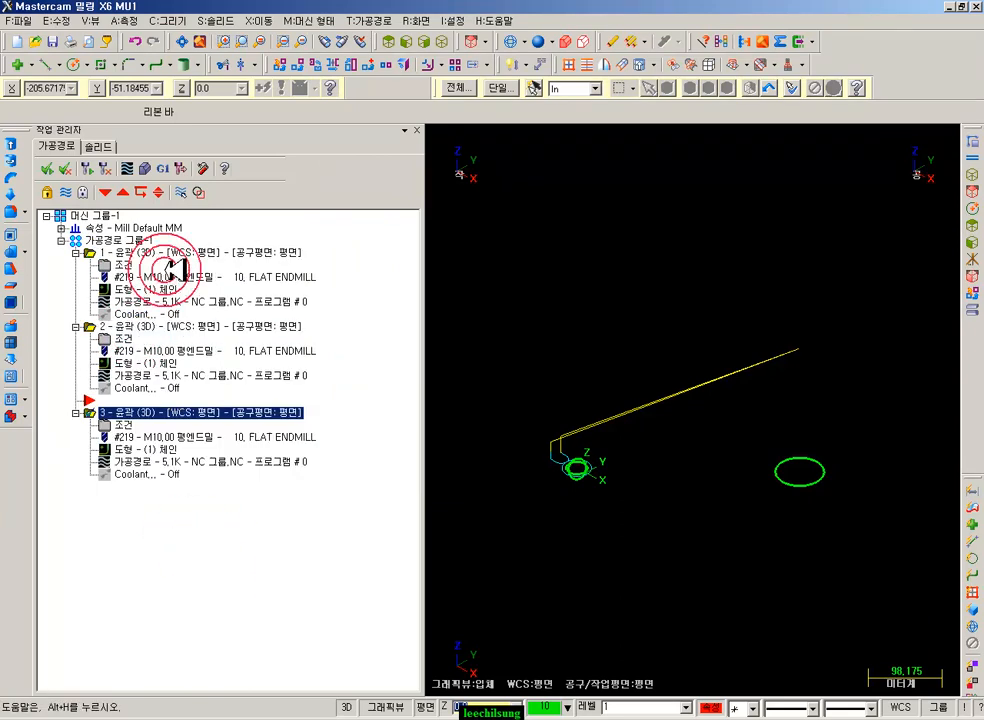
- Open the first contour operation's parameters and compare the 절대값 and 증분값 options for 이송높이, returning it to 증분값
{"action": "left_click", "coordinate": [127, 263]}
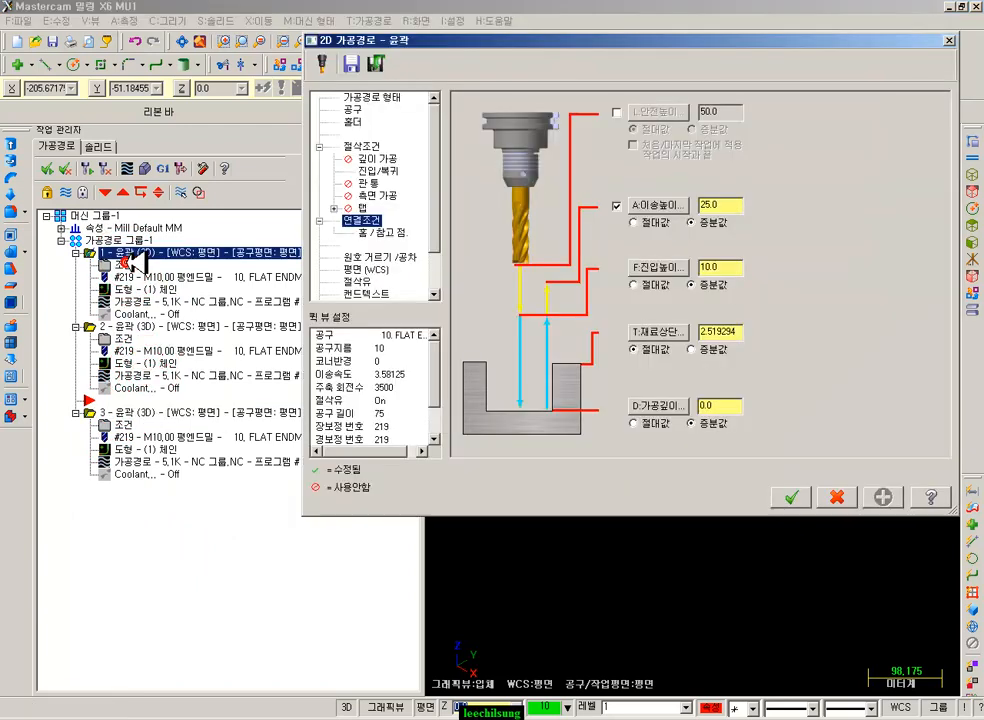
{"action": "double_click", "coordinate": [715, 205]}
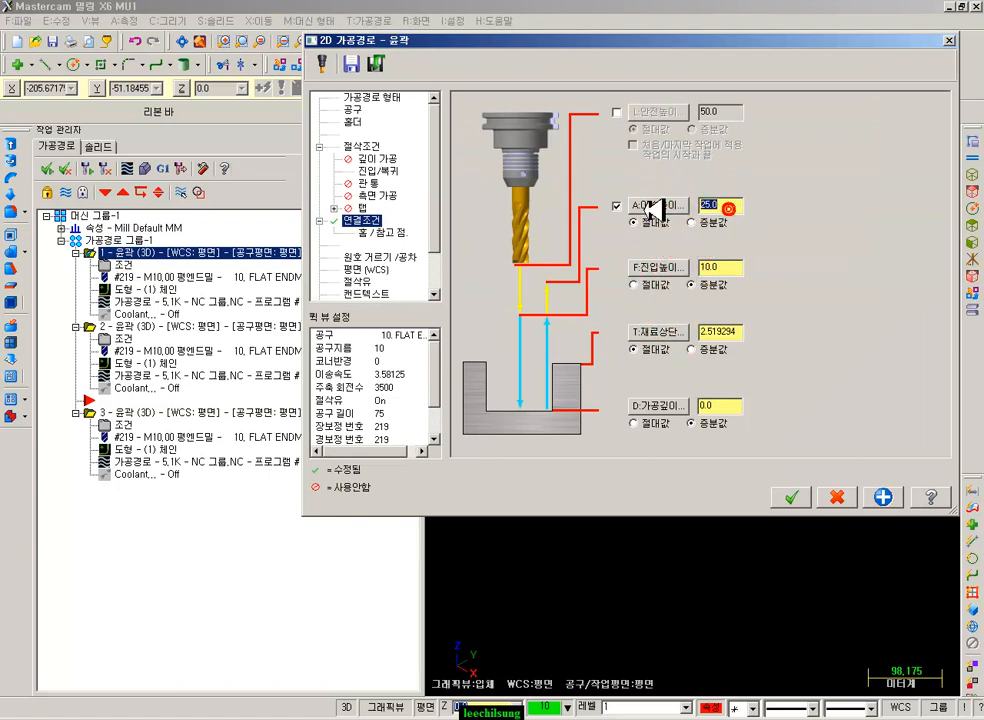
{"action": "mouse_move", "coordinate": [645, 219]}
{"action": "left_mouse_down"}
{"action": "mouse_move", "coordinate": [616, 216]}
{"action": "mouse_move", "coordinate": [684, 200]}
{"action": "mouse_move", "coordinate": [708, 226]}
{"action": "left_mouse_up"}
{"action": "left_click", "coordinate": [727, 205]}
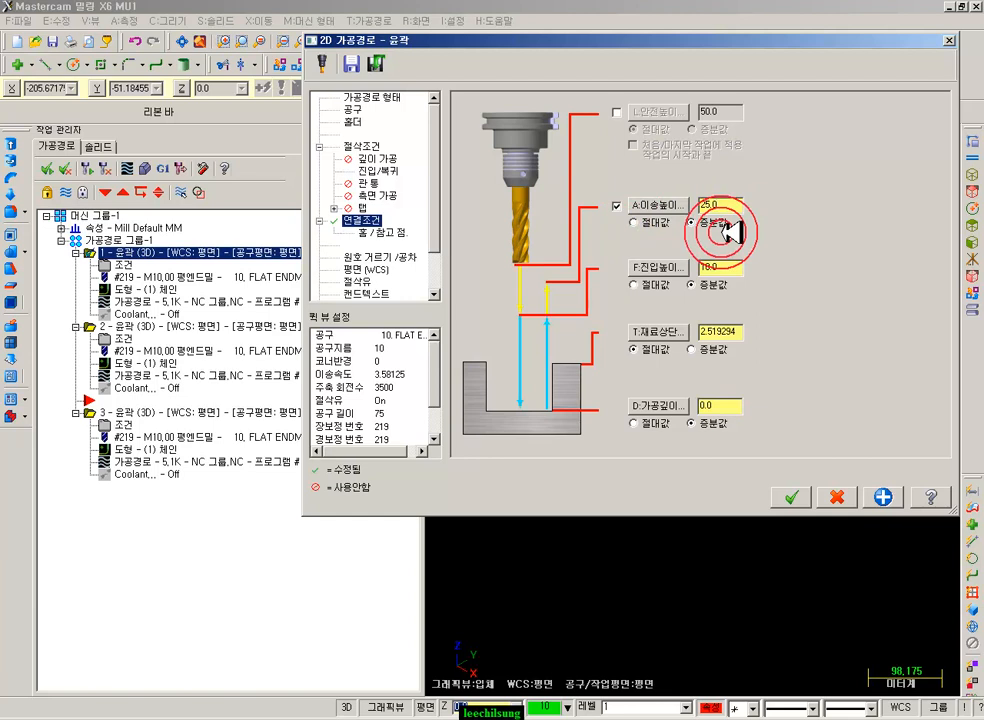
{"action": "left_click_drag", "start_coordinate": [721, 233], "coordinate": [713, 225]}
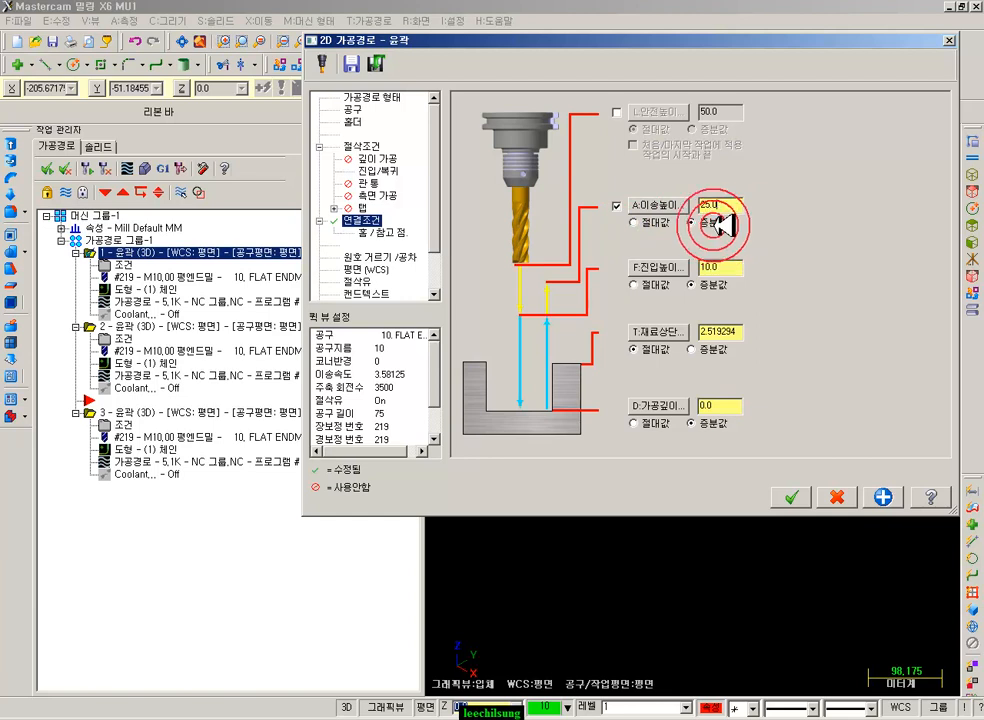
- Cancel the contour parameters and switch to the Acrobat Reader textbook to read the 절대 값 and 증분 값 definitions under 공구높이 설정
{"action": "left_click", "coordinate": [836, 494]}
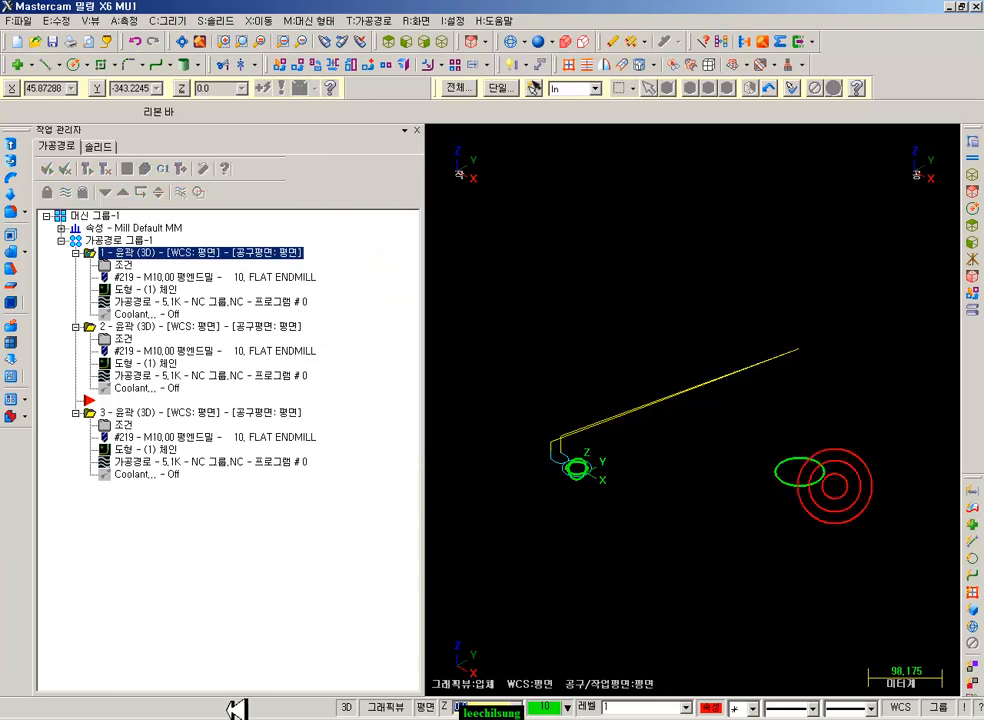
{"action": "key", "text": "alt+Tab"}
{"action": "scroll", "coordinate": [375, 390], "scroll_direction": "down", "scroll_amount": 5}
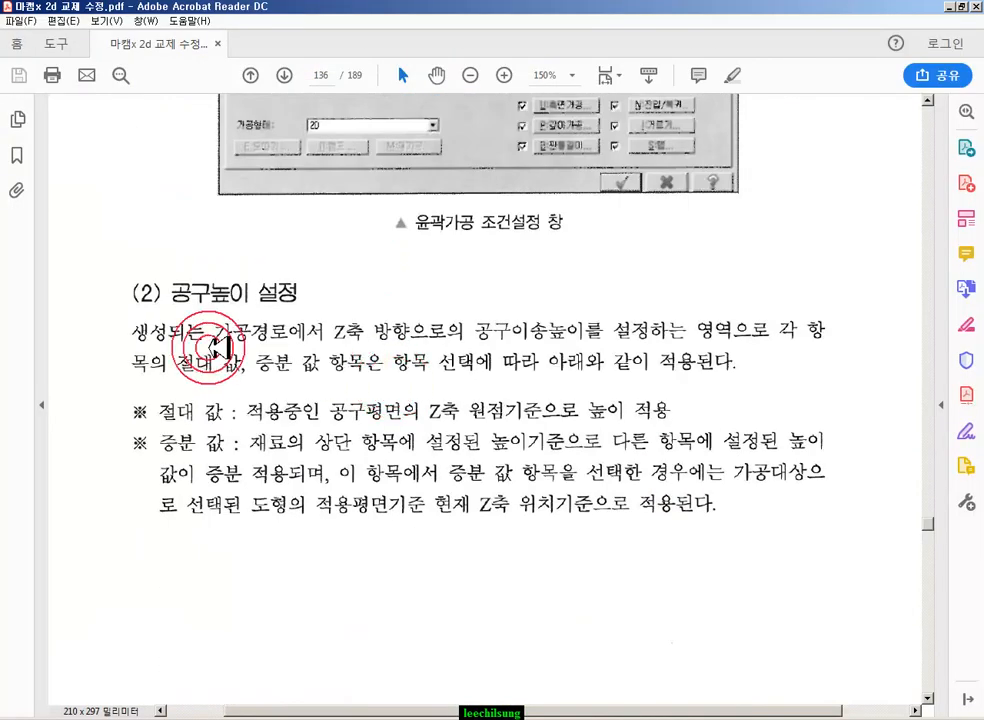
{"action": "left_click_drag", "start_coordinate": [133, 330], "coordinate": [235, 340]}
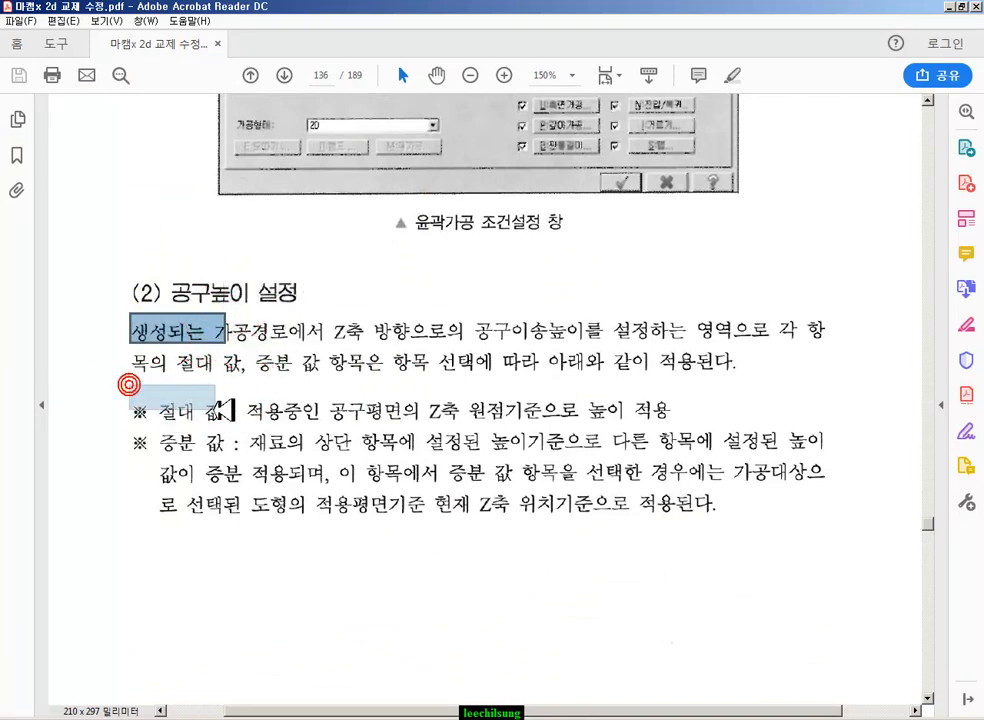
{"action": "left_click_drag", "start_coordinate": [133, 405], "coordinate": [242, 412]}
{"action": "left_click_drag", "start_coordinate": [136, 446], "coordinate": [232, 428]}
{"action": "left_click_drag", "start_coordinate": [148, 408], "coordinate": [228, 412]}
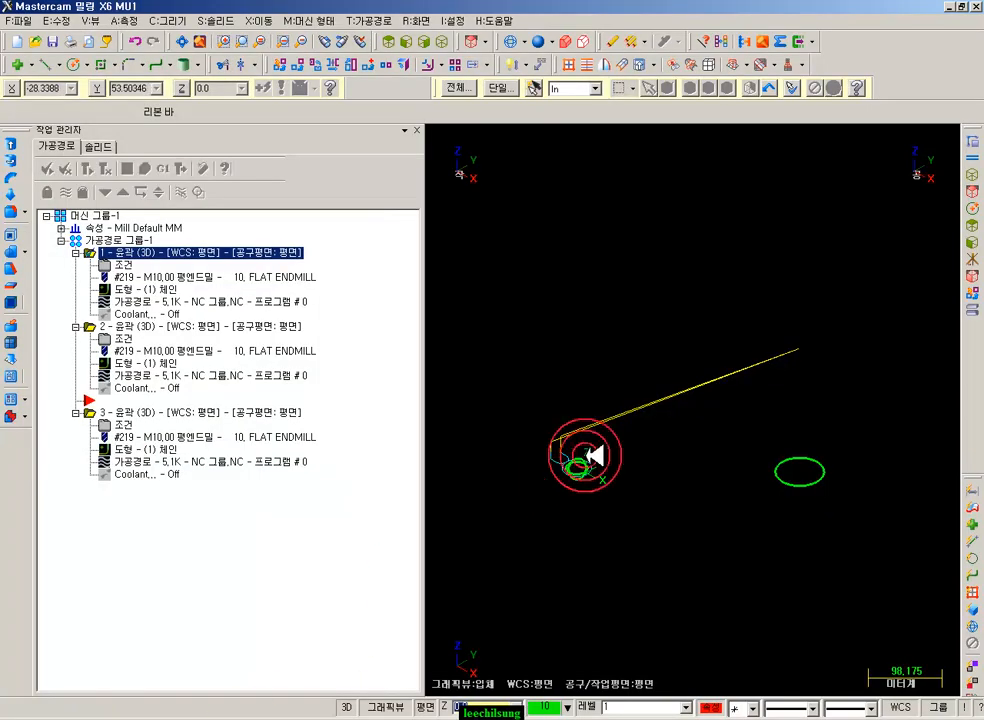
- Switch back to Mastercam and display the coordinate axes through the origin beside the contour circle
{"action": "scroll", "coordinate": [596, 456], "scroll_direction": "up", "scroll_amount": 10}
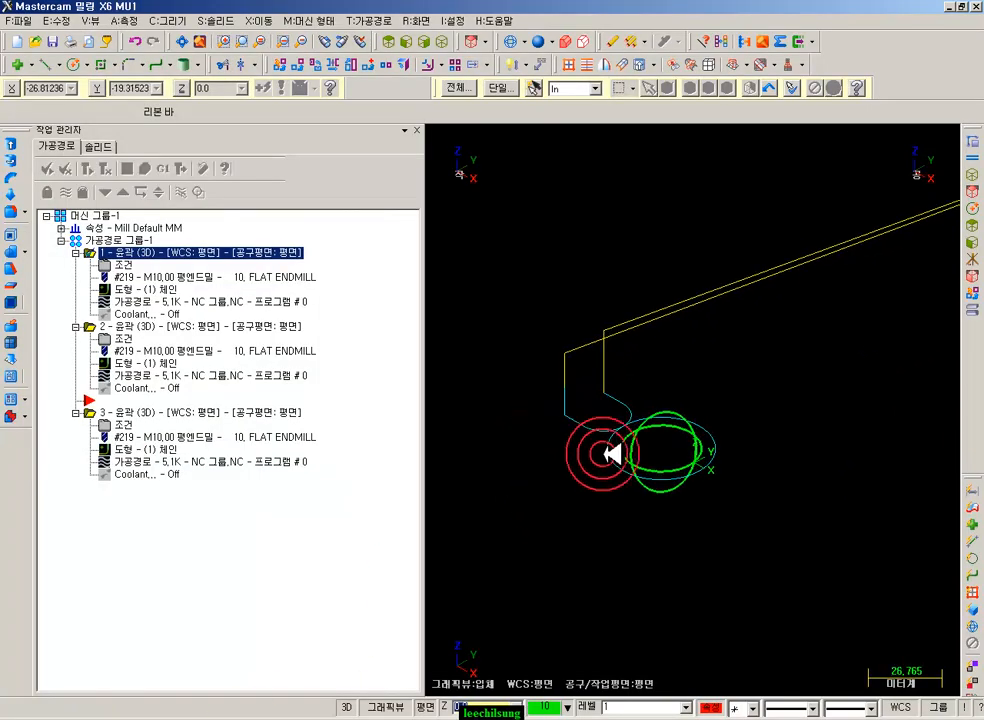
{"action": "key", "text": "F9"}
{"action": "scroll", "coordinate": [772, 448], "scroll_direction": "up", "scroll_amount": 3}
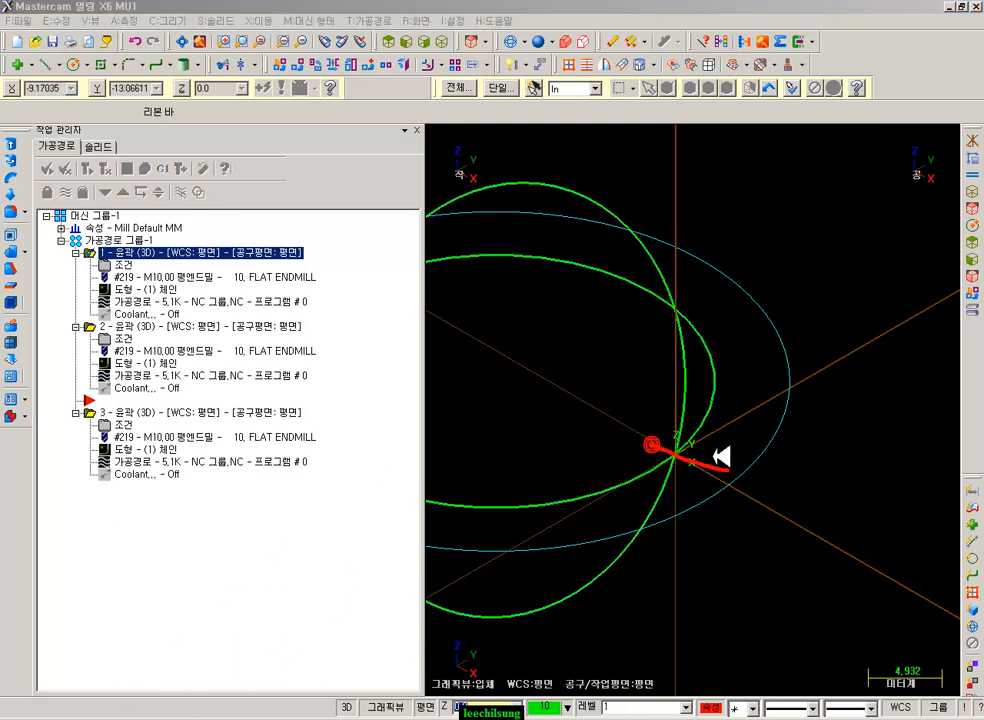
- Examine Z heights relative to the origin with freehand level lines and a boxed -10, and clear the markings
{"action": "left_click_drag", "start_coordinate": [568, 315], "coordinate": [818, 303]}
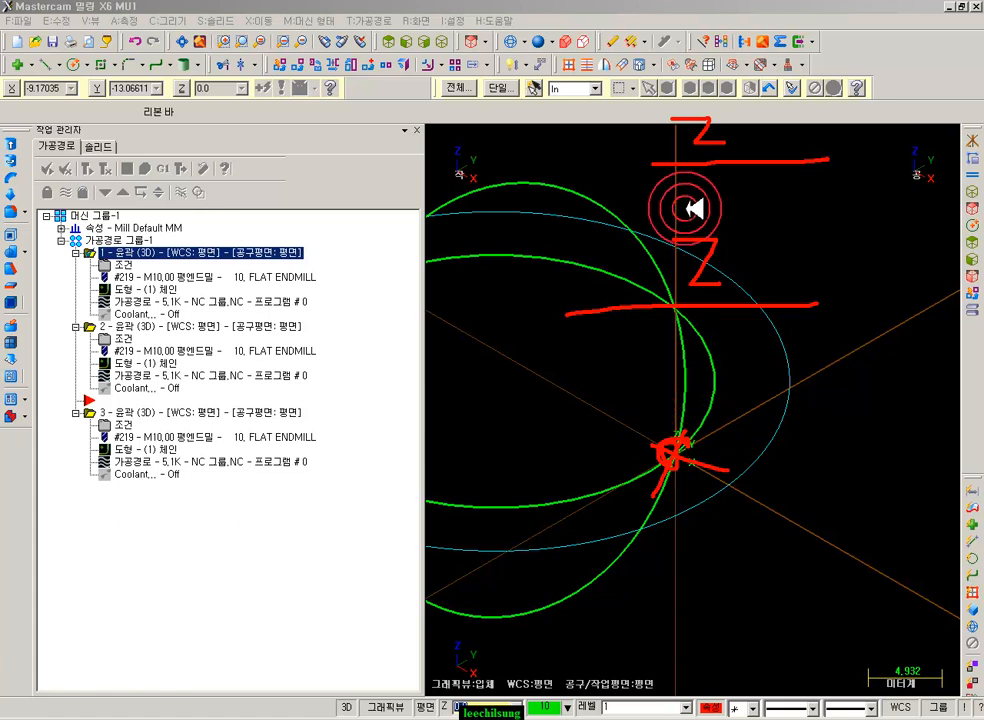
{"action": "left_click", "coordinate": [702, 465]}
{"action": "left_click", "coordinate": [747, 283]}
{"action": "left_click_drag", "start_coordinate": [691, 474], "coordinate": [782, 465]}
{"action": "left_click_drag", "start_coordinate": [742, 340], "coordinate": [759, 461]}
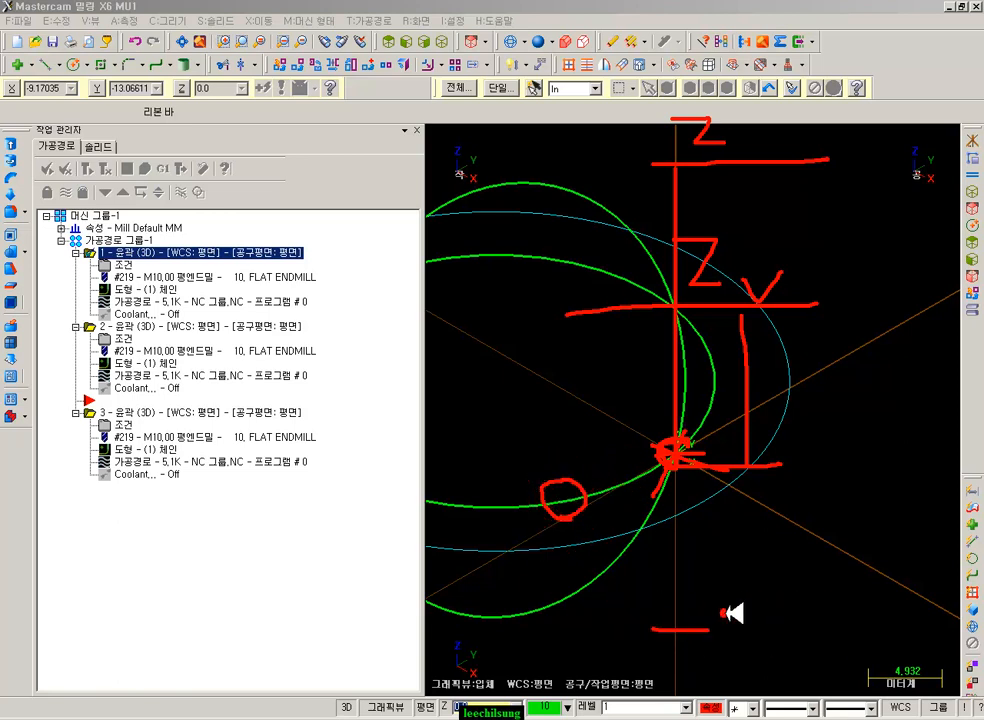
{"action": "mouse_move", "coordinate": [800, 661]}
{"action": "left_mouse_down"}
{"action": "mouse_move", "coordinate": [714, 580]}
{"action": "mouse_move", "coordinate": [810, 643]}
{"action": "mouse_move", "coordinate": [747, 663]}
{"action": "mouse_move", "coordinate": [767, 638]}
{"action": "left_mouse_up"}
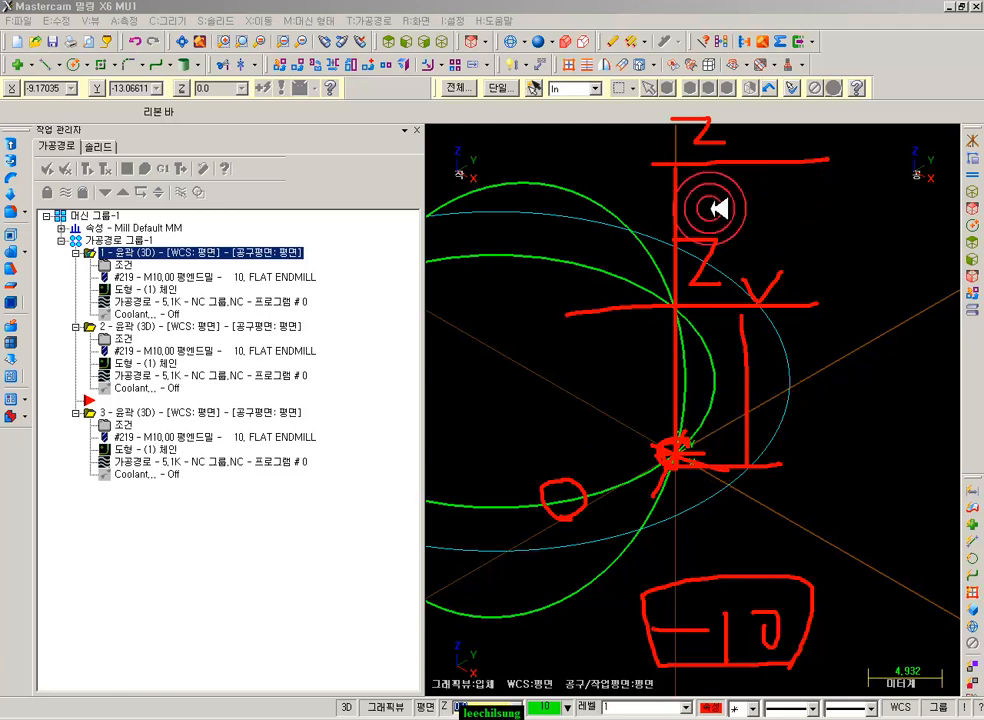
{"action": "right_click", "coordinate": [848, 361]}
{"action": "left_click", "coordinate": [872, 510]}
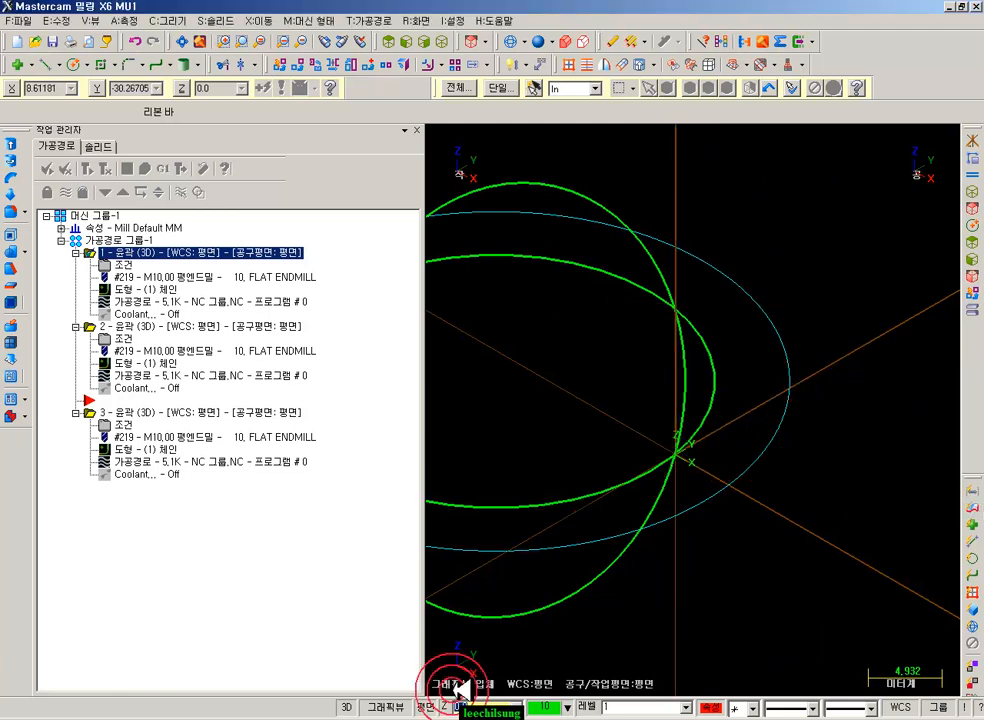
- Return to the Acrobat Reader textbook and examine the 도형요소 and 가공요소 diagram comparing absolute and incremental 가공깊이
{"action": "left_click", "coordinate": [190, 719]}
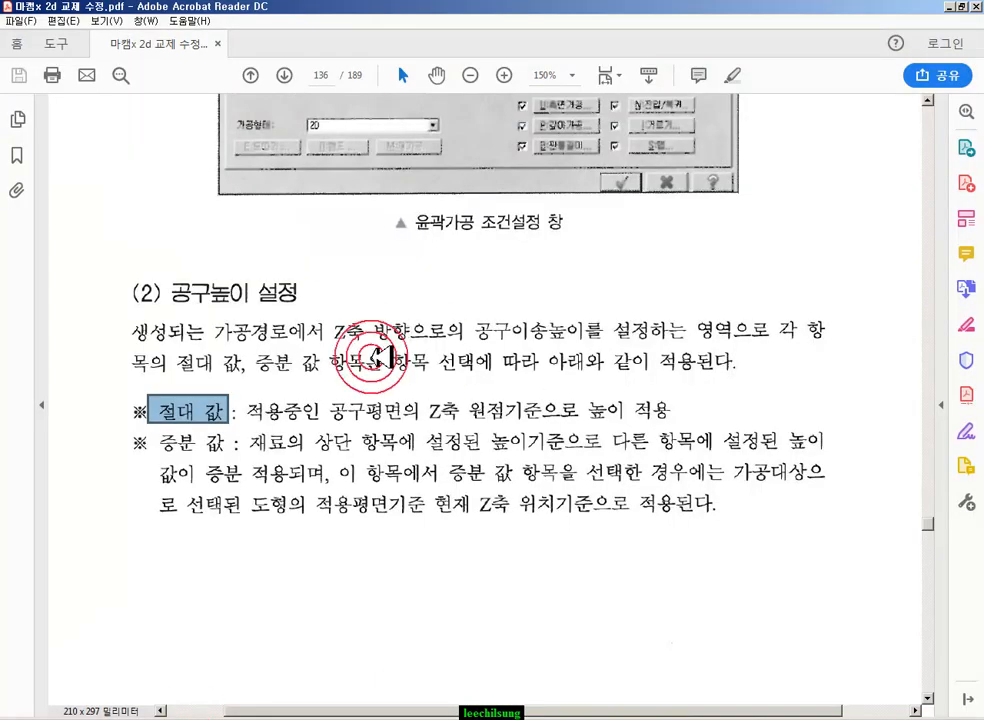
{"action": "scroll", "coordinate": [320, 425], "scroll_direction": "down", "scroll_amount": 10}
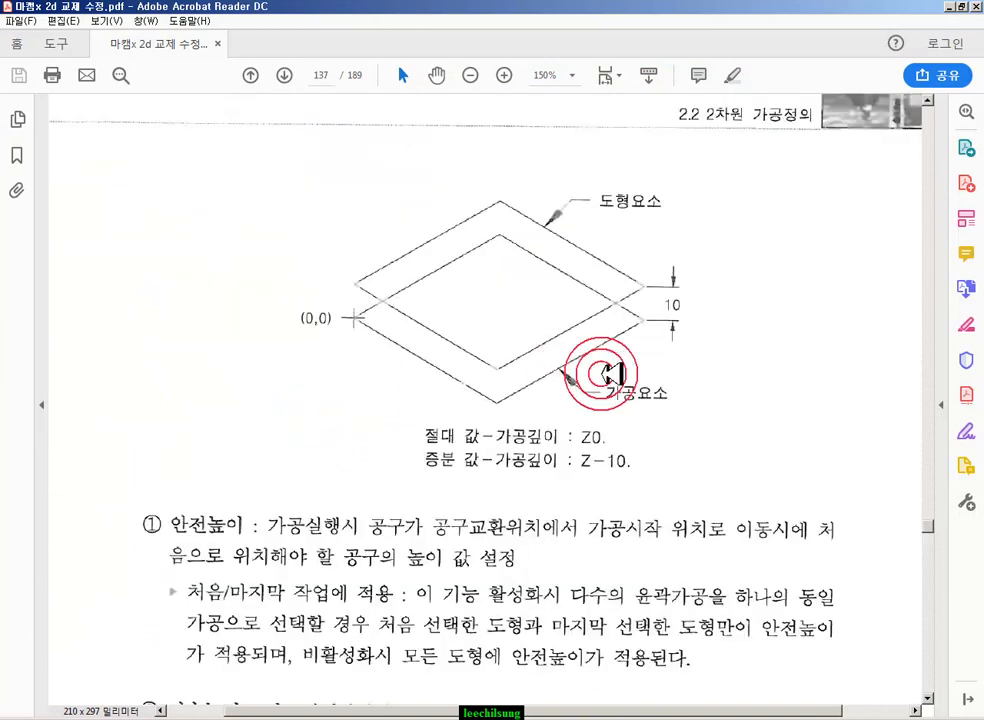
{"action": "left_click_drag", "start_coordinate": [563, 170], "coordinate": [690, 232]}
{"action": "left_click", "coordinate": [646, 228]}
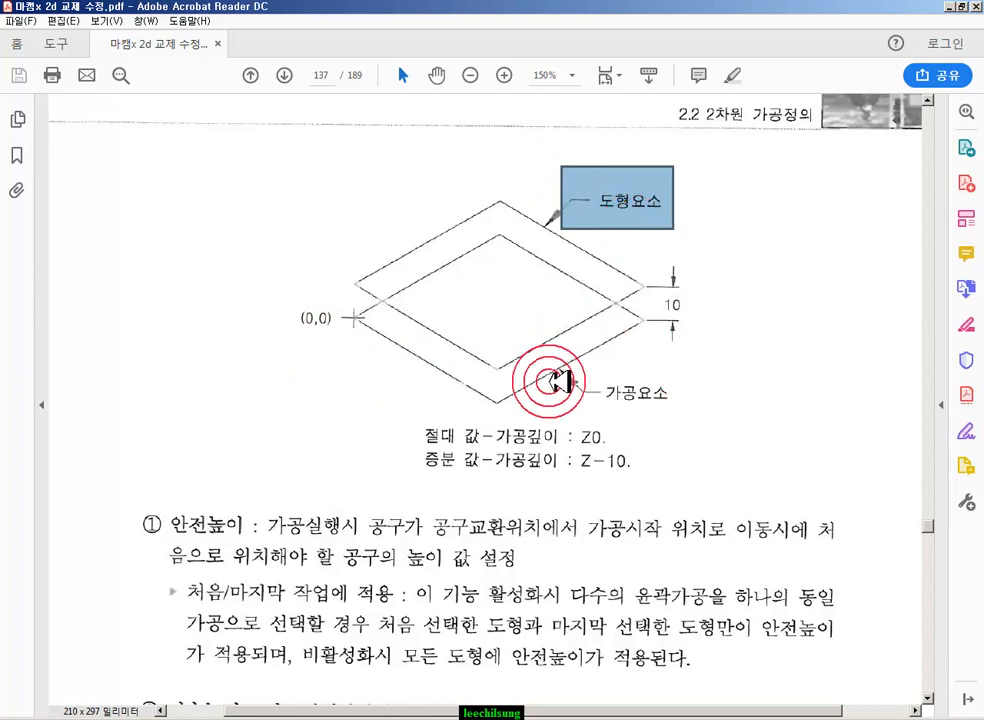
{"action": "scroll", "coordinate": [720, 367], "scroll_direction": "down", "scroll_amount": 6}
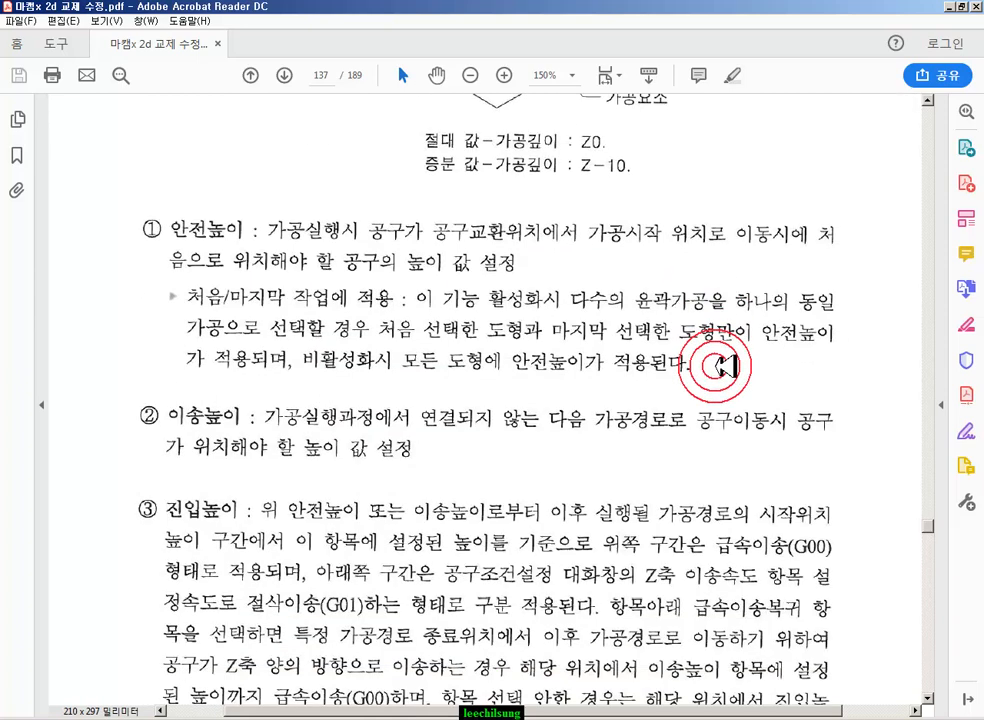
- Read the textbook's 안전높이 explanation, including 처음/마지막 작업에 적용, and the 이송높이 explanation, marking each heading
{"action": "scroll", "coordinate": [722, 364], "scroll_direction": "down", "scroll_amount": 1}
{"action": "left_click_drag", "start_coordinate": [143, 168], "coordinate": [253, 208]}
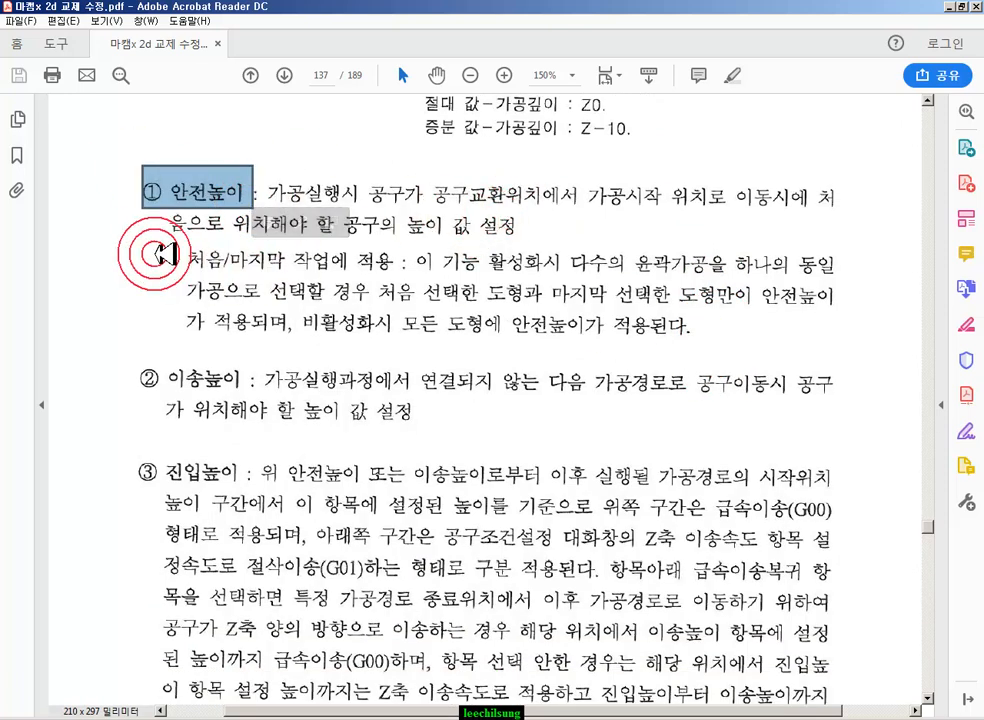
{"action": "left_click_drag", "start_coordinate": [148, 237], "coordinate": [402, 270]}
{"action": "left_click", "coordinate": [266, 268]}
{"action": "left_click_drag", "start_coordinate": [138, 155], "coordinate": [258, 200]}
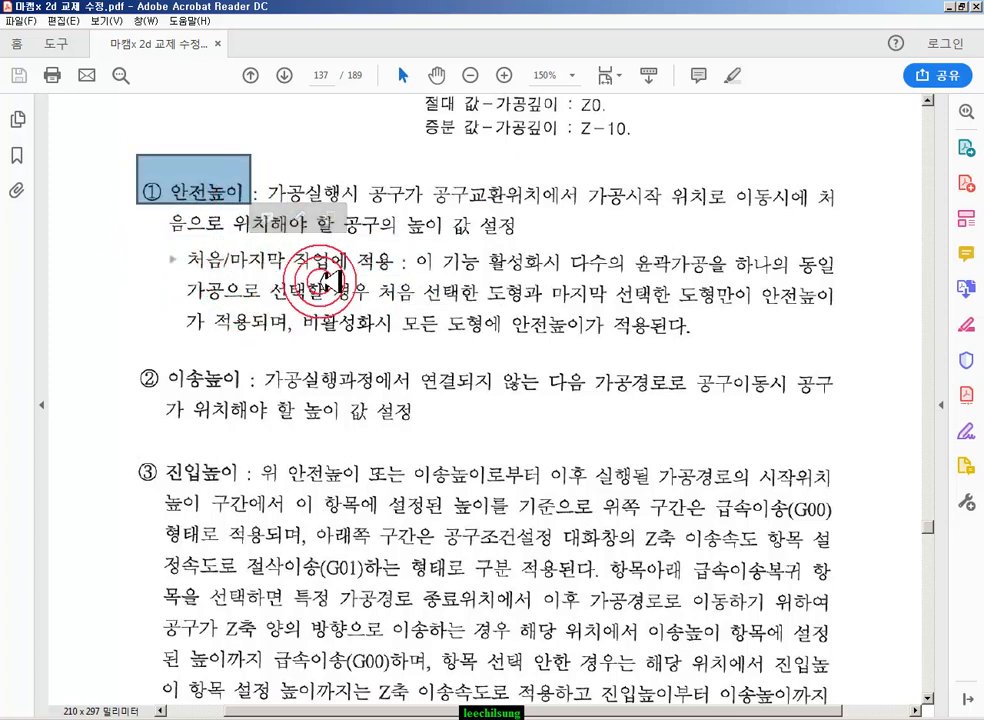
{"action": "left_click_drag", "start_coordinate": [148, 346], "coordinate": [268, 420]}
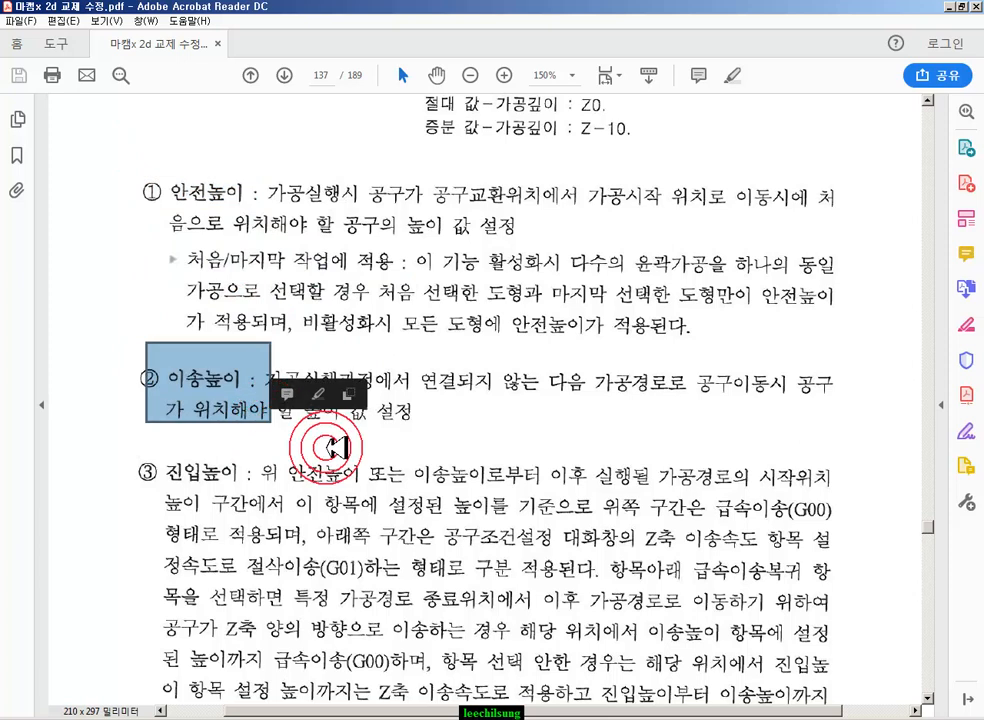
{"action": "left_click", "coordinate": [170, 381]}
{"action": "left_click", "coordinate": [218, 376]}
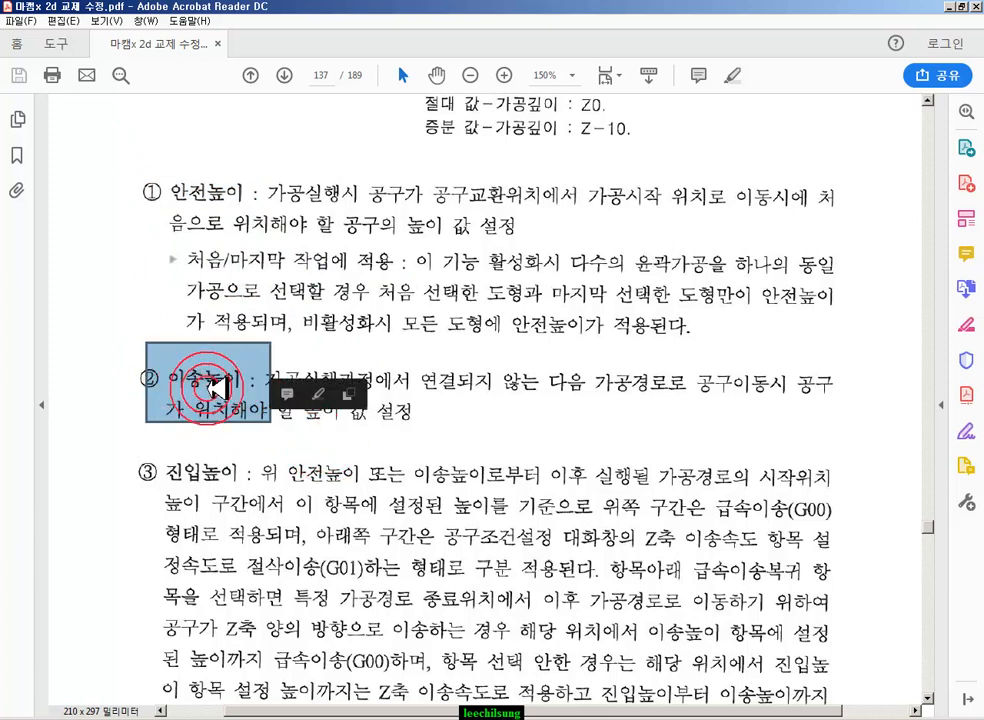
- Read the 진입높이 explanation, marking its heading and the passages on rapid feed (G00) and cutting feed (G01)
{"action": "scroll", "coordinate": [255, 404], "scroll_direction": "down", "scroll_amount": 4}
{"action": "left_click_drag", "start_coordinate": [121, 262], "coordinate": [259, 299]}
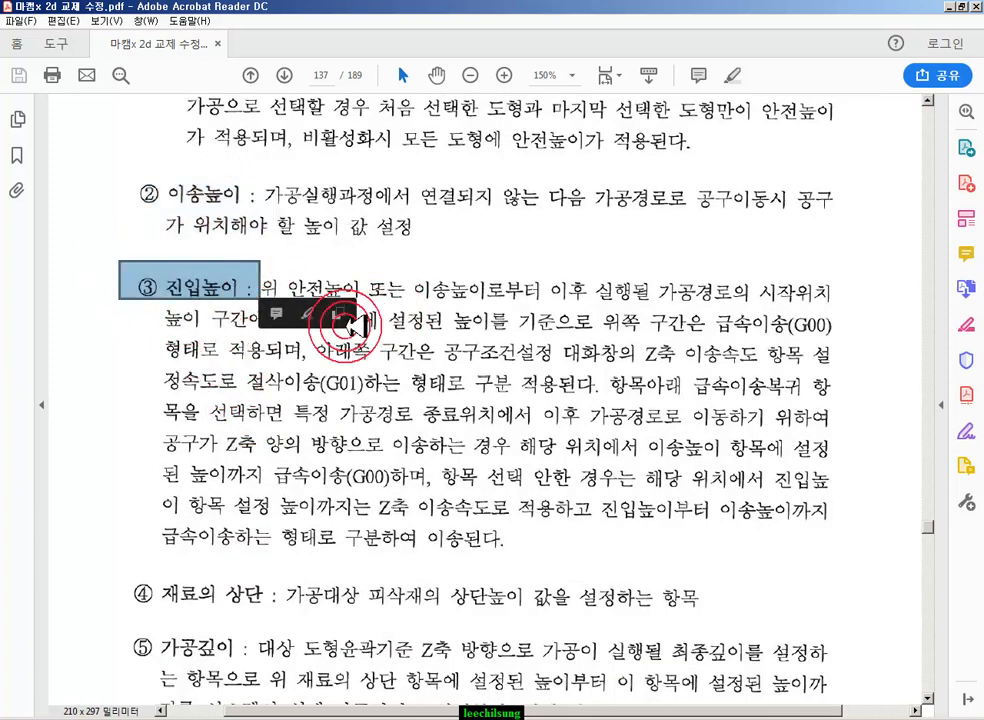
{"action": "left_click_drag", "start_coordinate": [692, 305], "coordinate": [875, 344]}
{"action": "left_click_drag", "start_coordinate": [243, 357], "coordinate": [450, 405]}
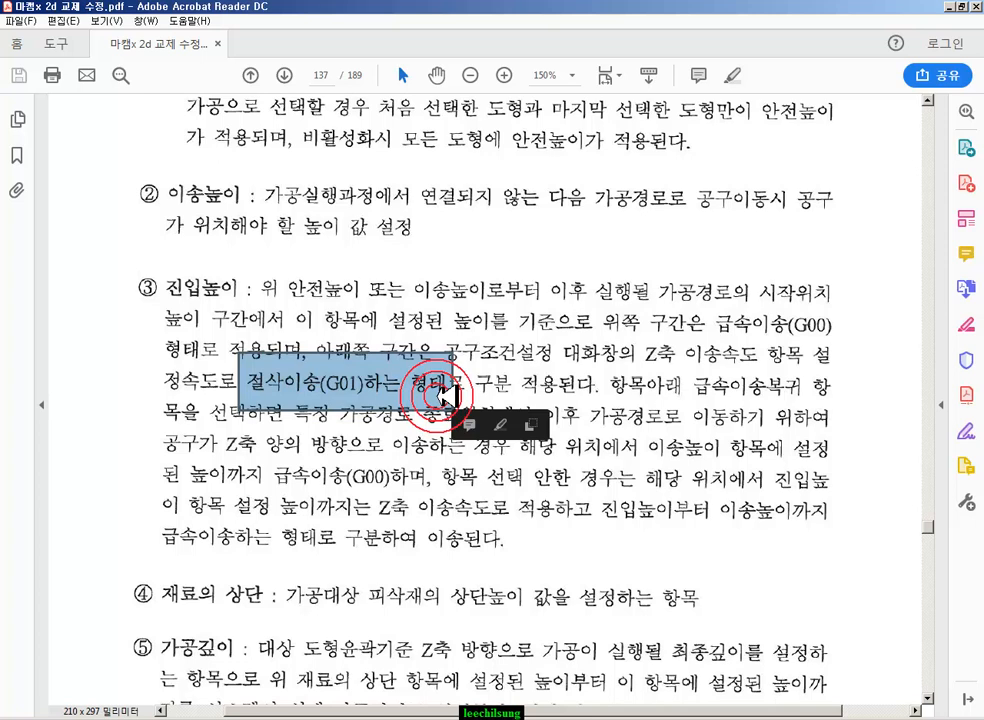
{"action": "left_click", "coordinate": [805, 335]}
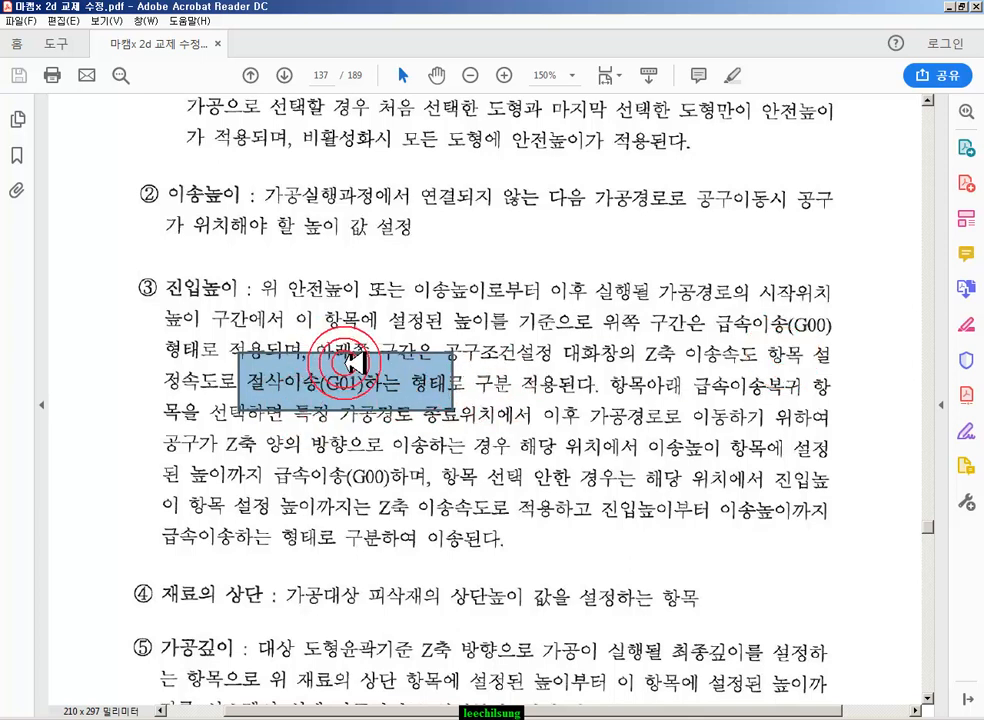
{"action": "left_click_drag", "start_coordinate": [150, 264], "coordinate": [283, 300]}
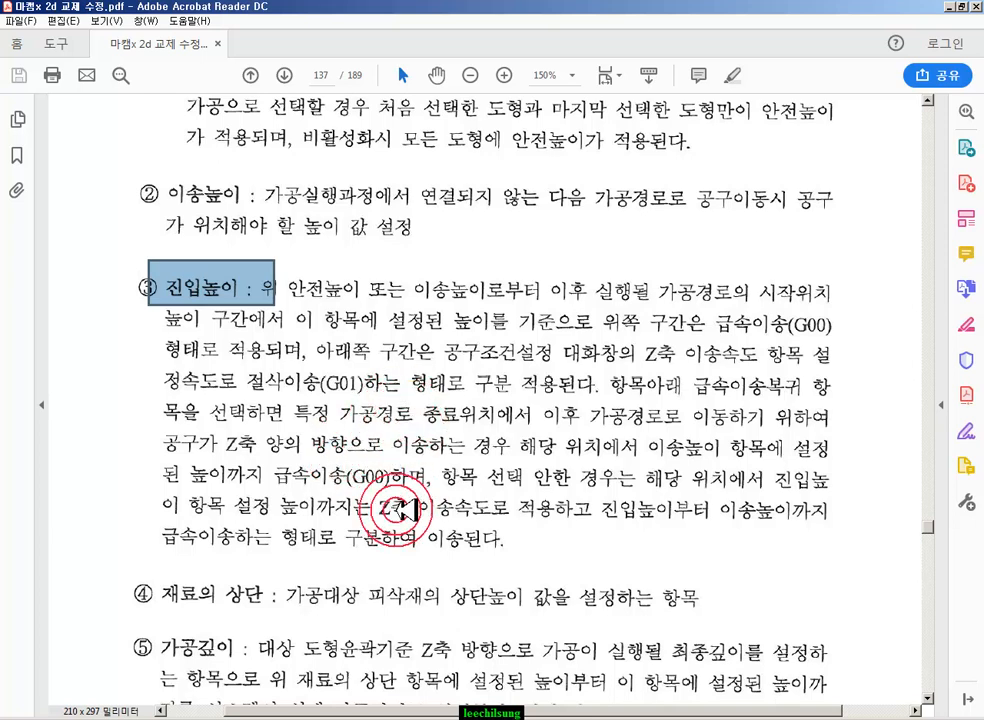
- Read the marked 재료의 상단 and 가공깊이 explanations and move on to section (3) 깊이 가공 대화창
{"action": "scroll", "coordinate": [400, 510], "scroll_direction": "down", "scroll_amount": 4}
{"action": "left_click_drag", "start_coordinate": [127, 347], "coordinate": [738, 392]}
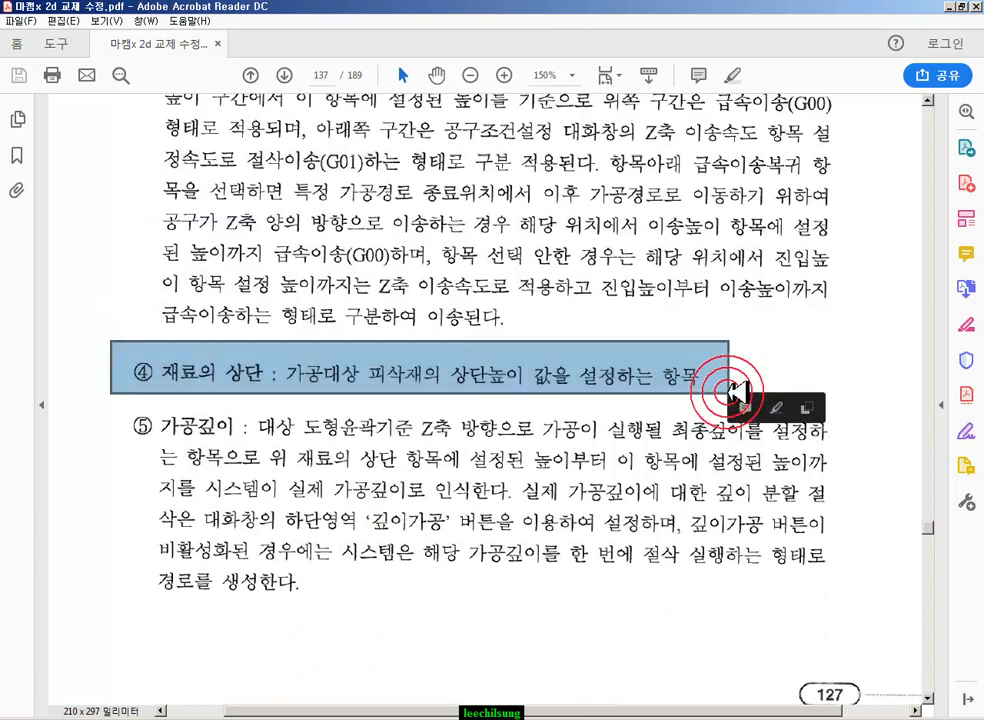
{"action": "left_click_drag", "start_coordinate": [75, 410], "coordinate": [862, 607]}
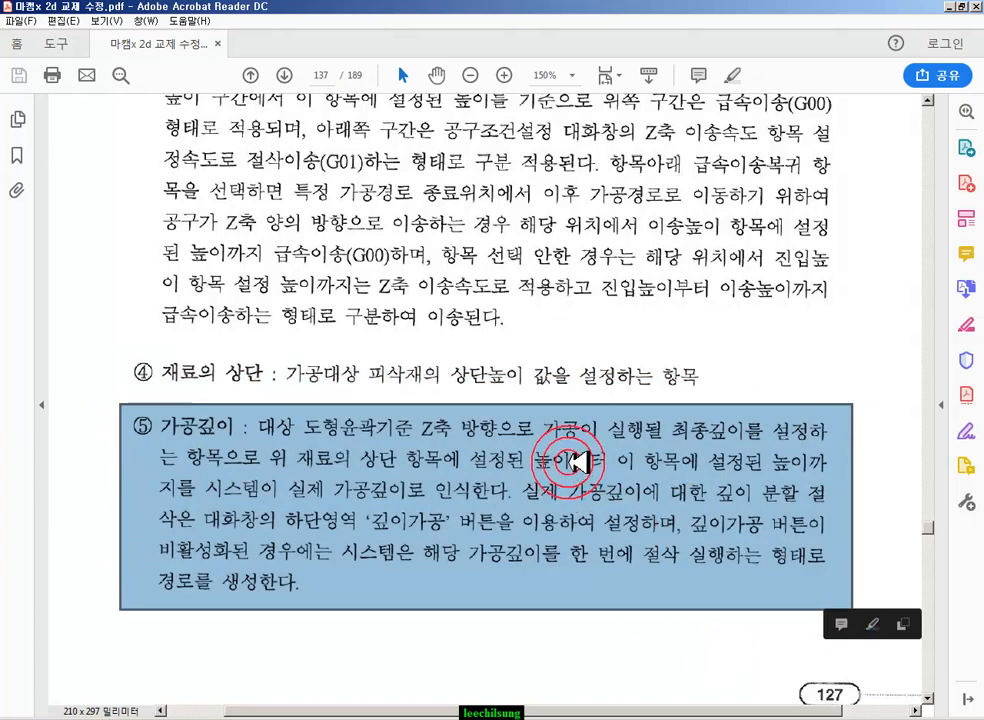
{"action": "scroll", "coordinate": [567, 462], "scroll_direction": "down", "scroll_amount": 8}
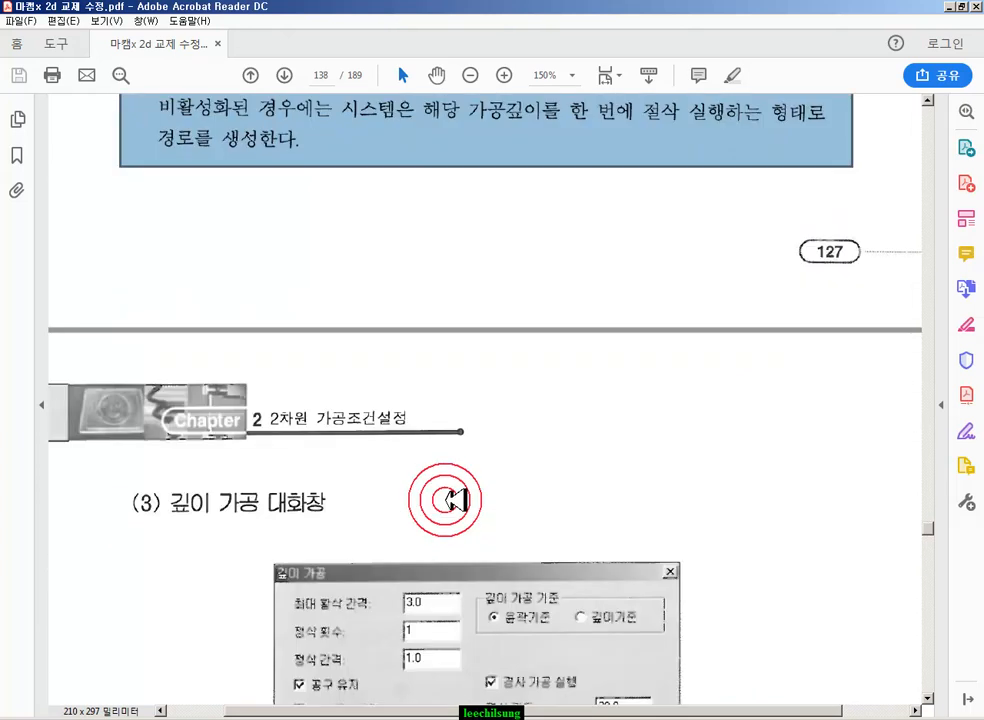
{"action": "scroll", "coordinate": [457, 500], "scroll_direction": "up", "scroll_amount": 6}
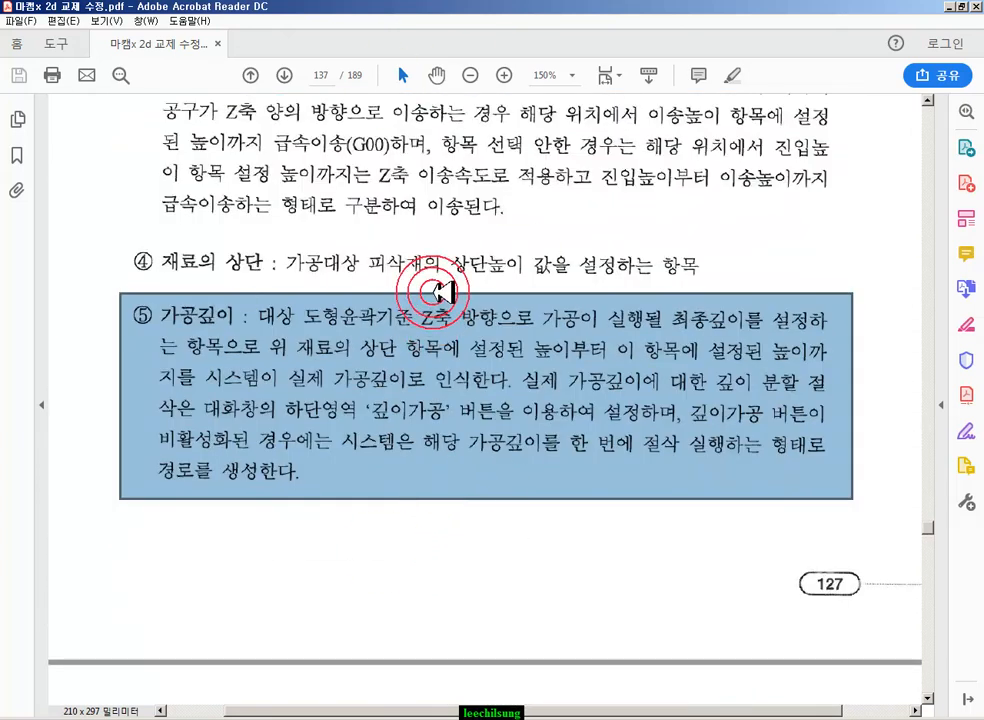
{"action": "scroll", "coordinate": [430, 337], "scroll_direction": "up", "scroll_amount": 2}
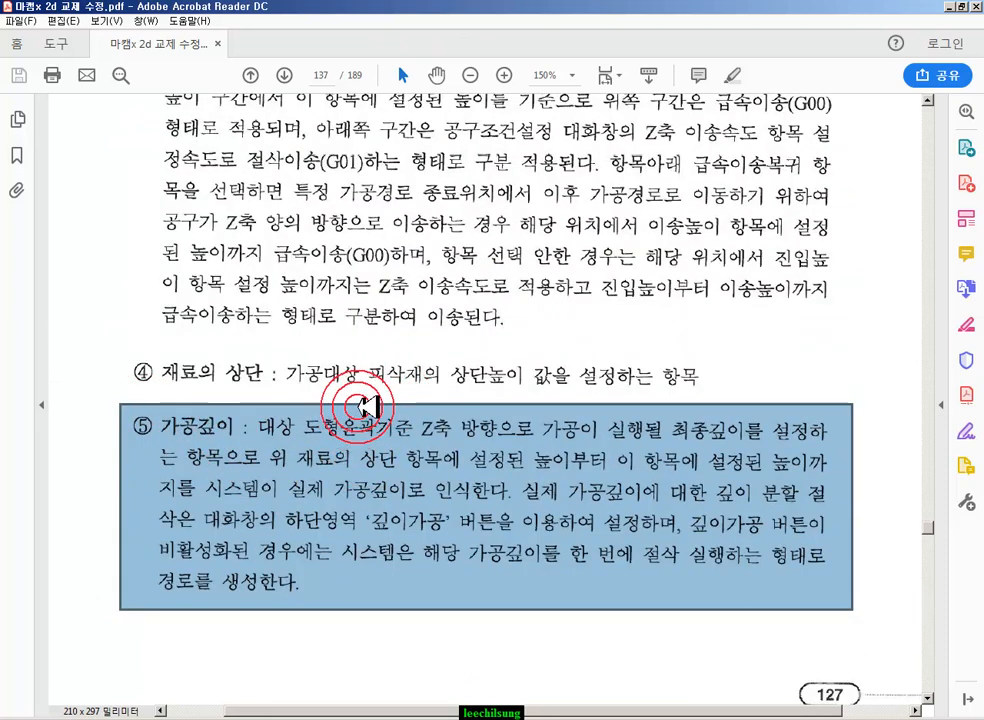
{"action": "scroll", "coordinate": [368, 408], "scroll_direction": "down", "scroll_amount": 1}
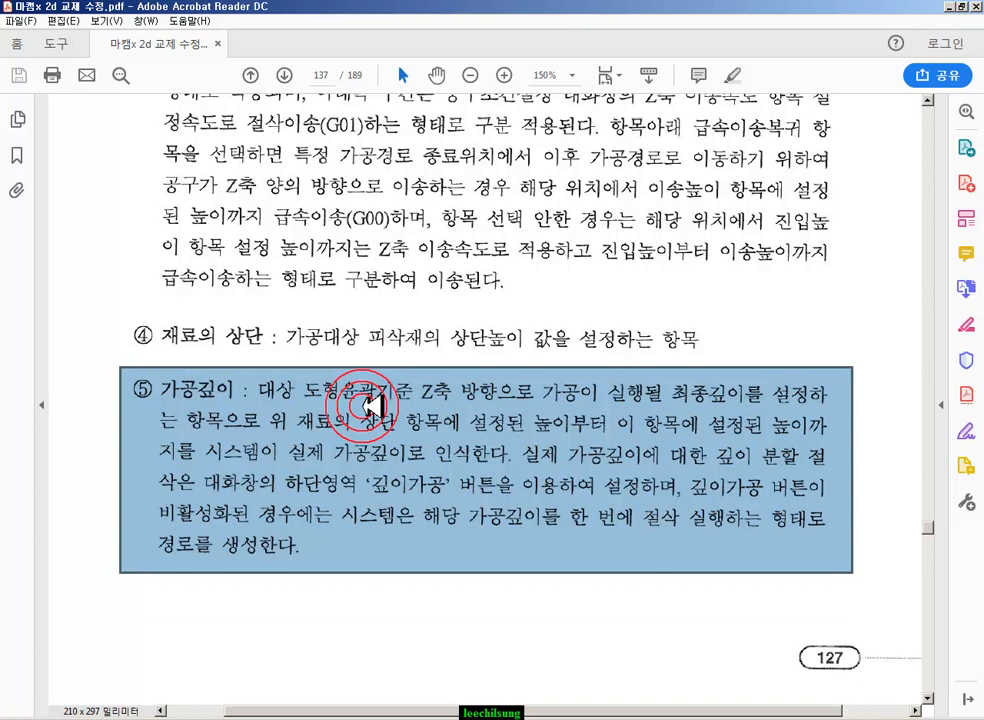
{"action": "scroll", "coordinate": [372, 405], "scroll_direction": "down", "scroll_amount": 6}
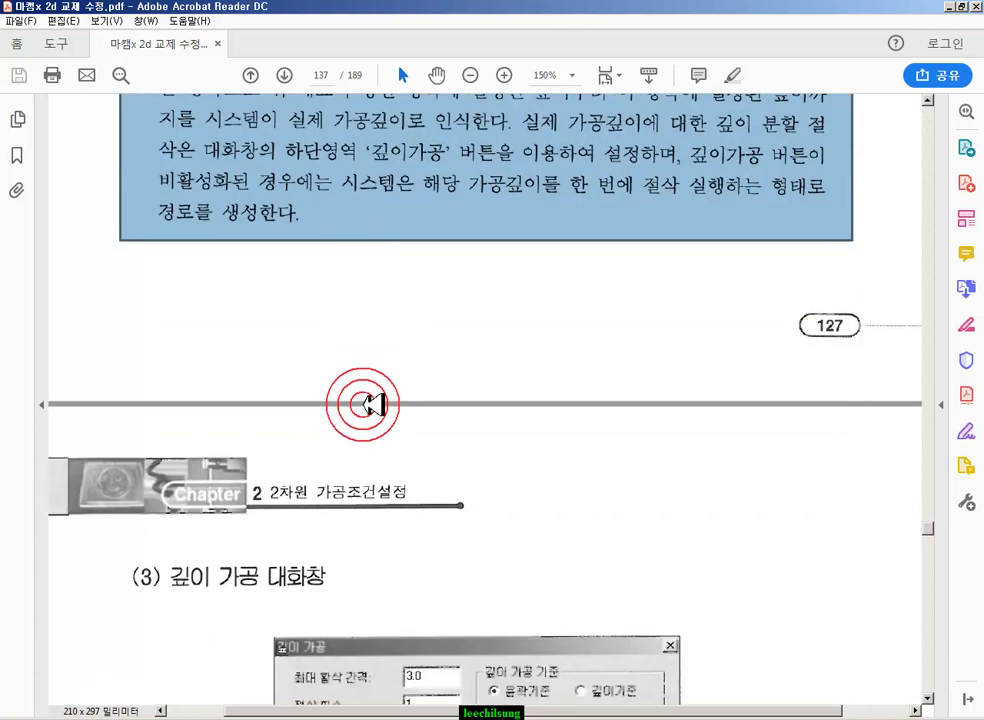